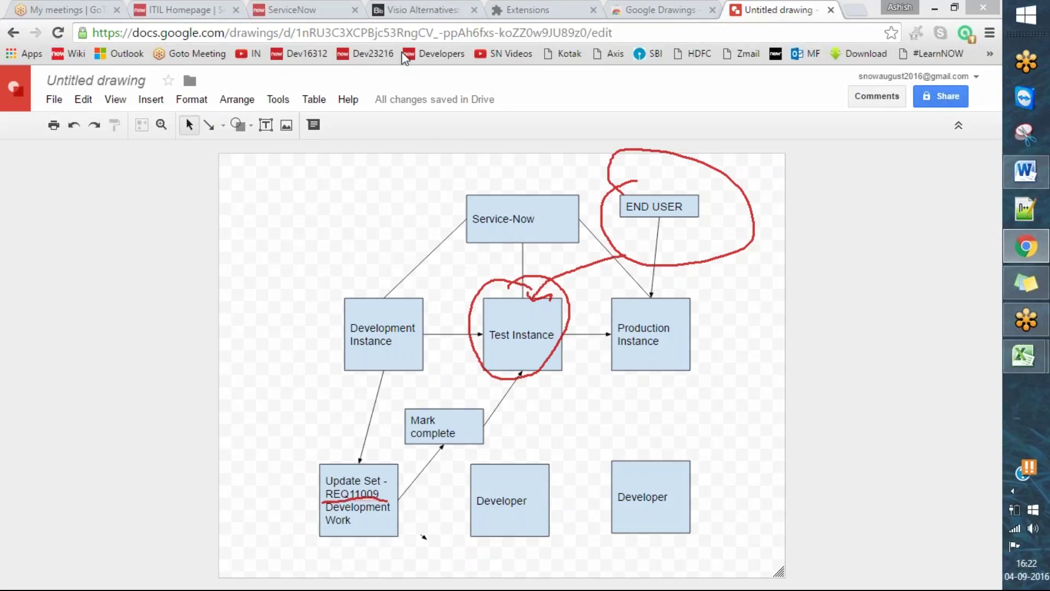
- Clear the red annotations and draw a connector from Mark complete to Production Instance
{"action": "key", "text": "Escape"}
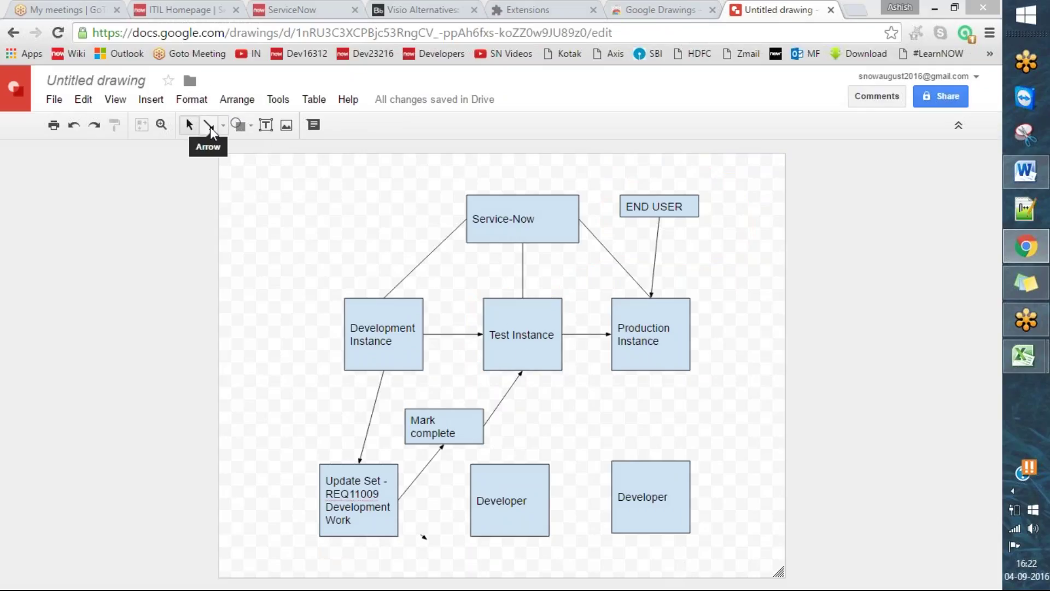
{"action": "left_click", "coordinate": [210, 127]}
{"action": "left_click_drag", "start_coordinate": [485, 425], "coordinate": [651, 371]}
{"action": "left_click_drag", "start_coordinate": [772, 391], "coordinate": [846, 465]}
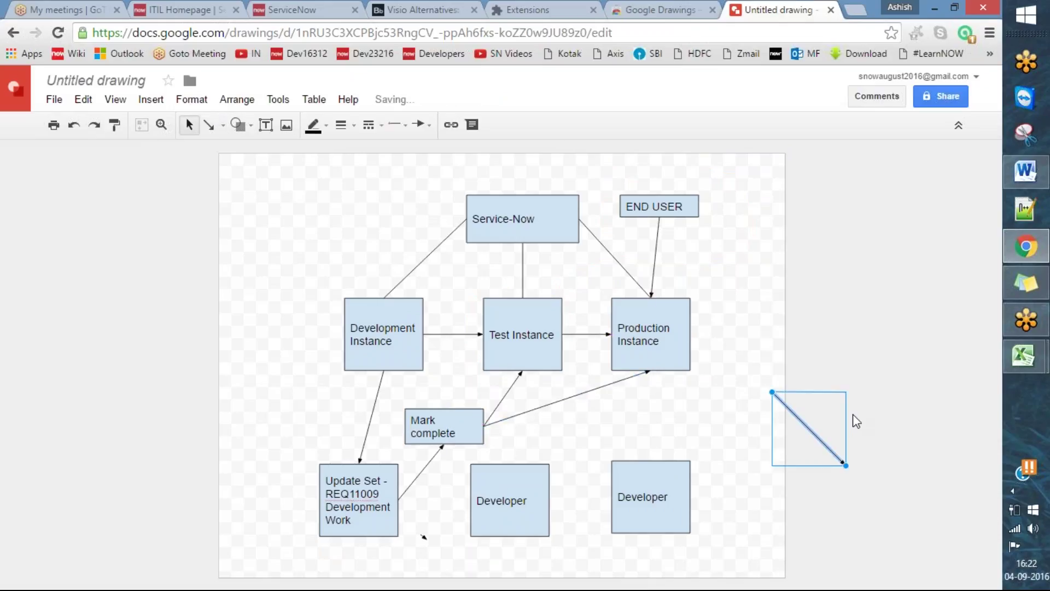
- Delete the stray diagonal line and both the middle and right Developer boxes
{"action": "left_click", "coordinate": [829, 395]}
{"action": "left_click", "coordinate": [814, 435]}
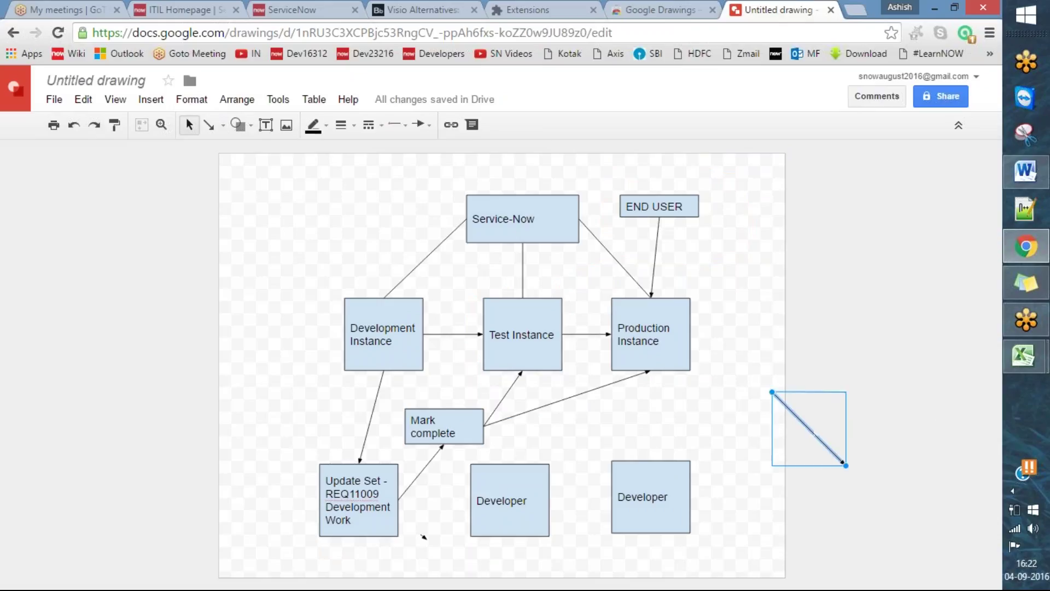
{"action": "key", "text": "Delete"}
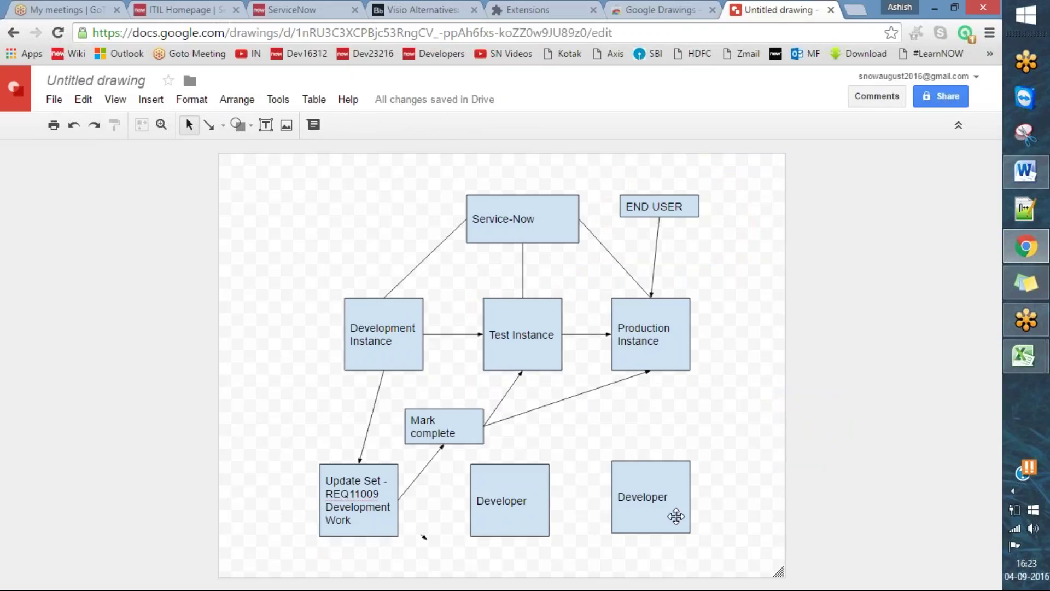
{"action": "left_click", "coordinate": [491, 489]}
{"action": "key", "text": "Delete"}
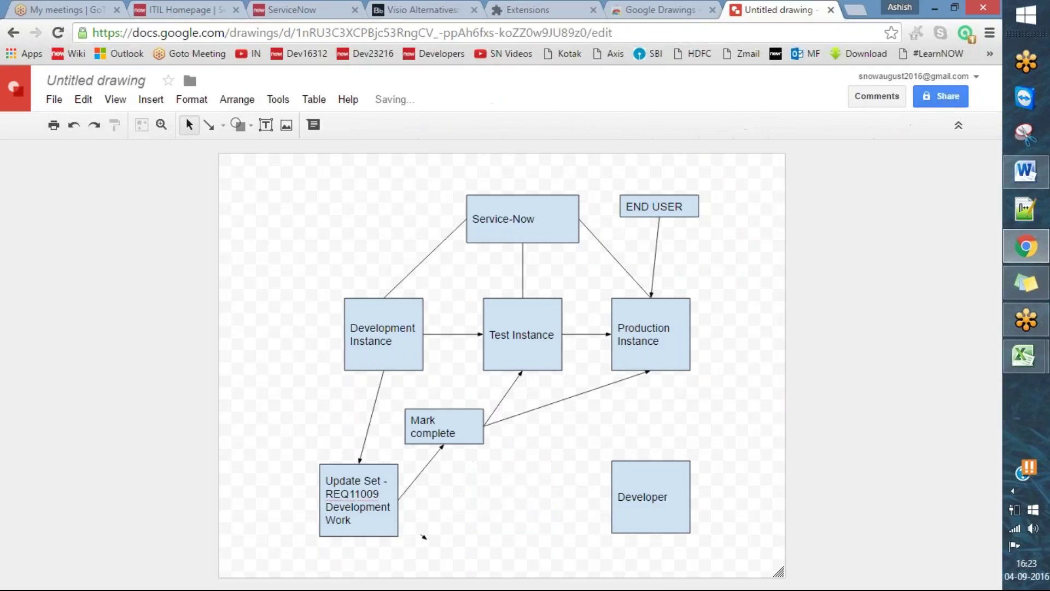
{"action": "left_click", "coordinate": [612, 479]}
{"action": "key", "text": "Delete"}
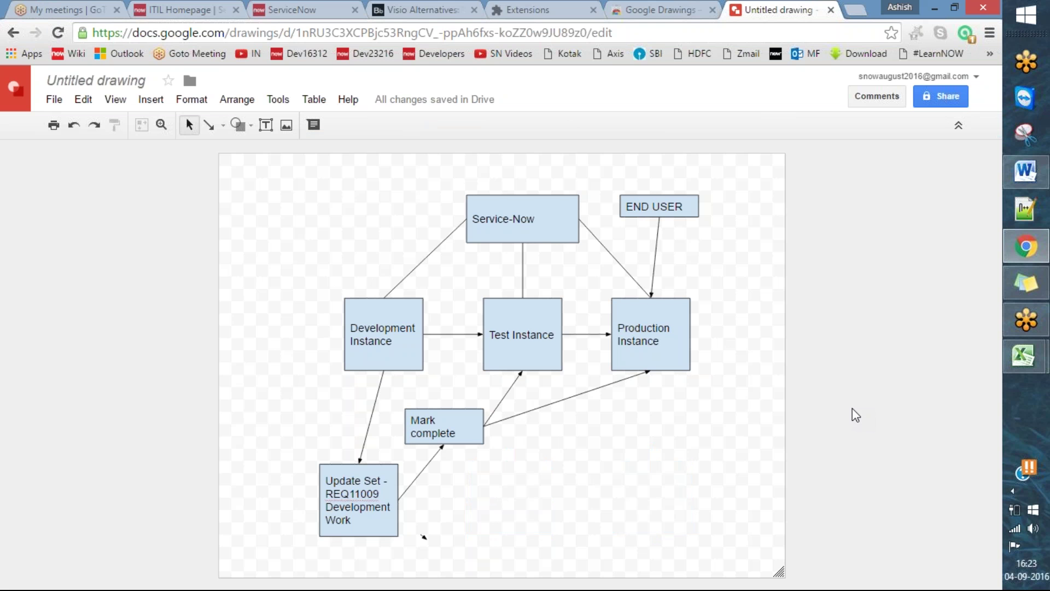
- Minimize and restore the browser window holding the diagram
{"action": "left_click", "coordinate": [1022, 254]}
{"action": "left_click", "coordinate": [1022, 254]}
{"action": "left_click", "coordinate": [709, 11]}
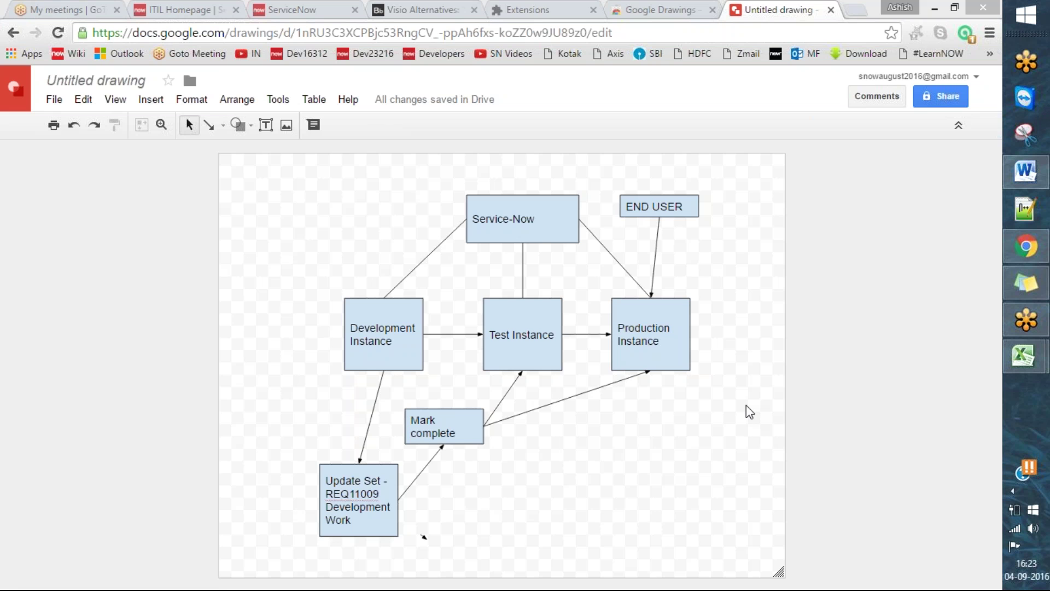
- Log in to the ServiceNow developer instance with the saved credentials
{"action": "left_click", "coordinate": [180, 9]}
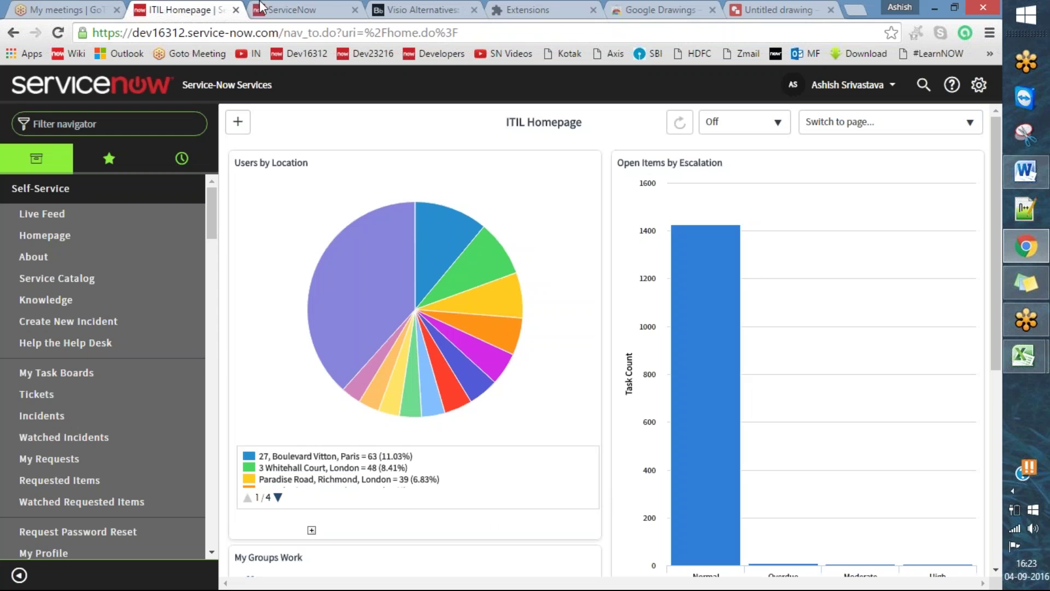
{"action": "left_click", "coordinate": [278, 6]}
{"action": "left_click", "coordinate": [389, 8]}
{"action": "left_click", "coordinate": [336, 7]}
{"action": "left_click", "coordinate": [189, 265]}
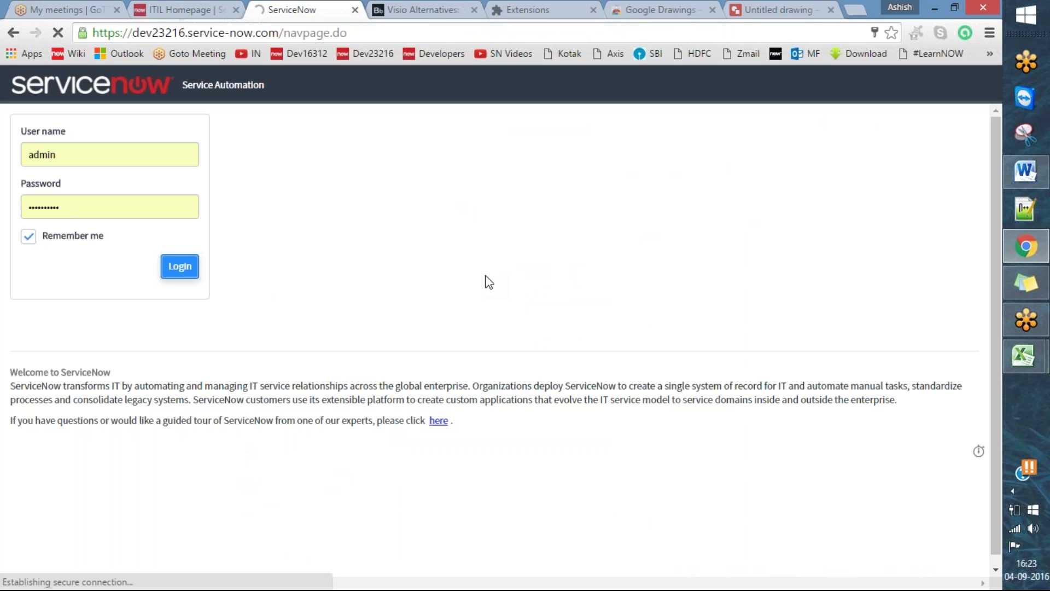
- Close the Visio Alternatives article, Extensions page and Google Drawings web store tabs
{"action": "left_click", "coordinate": [214, 8]}
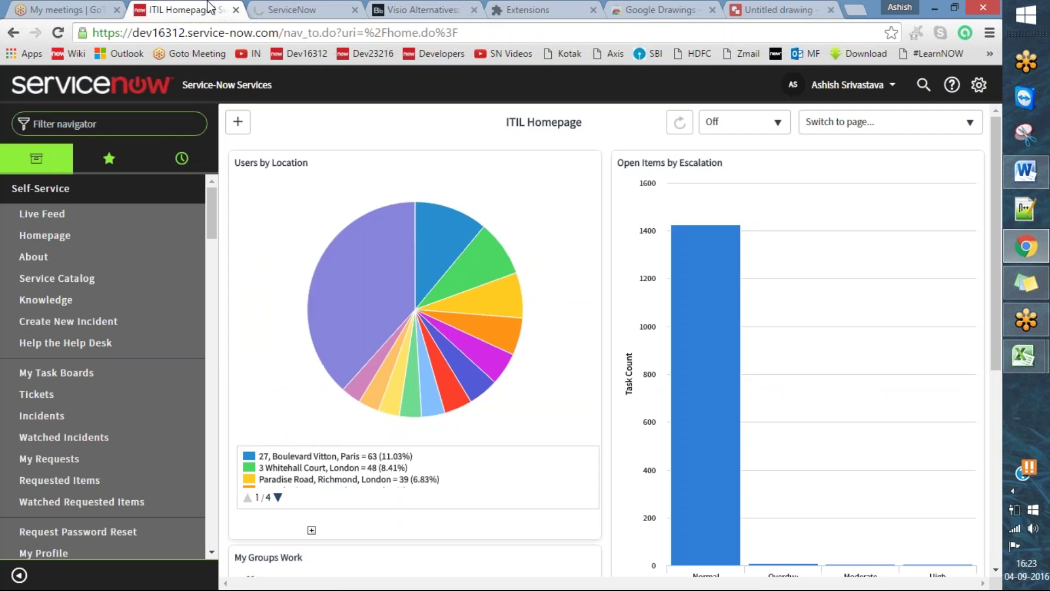
{"action": "left_click", "coordinate": [332, 8]}
{"action": "left_click", "coordinate": [402, 10]}
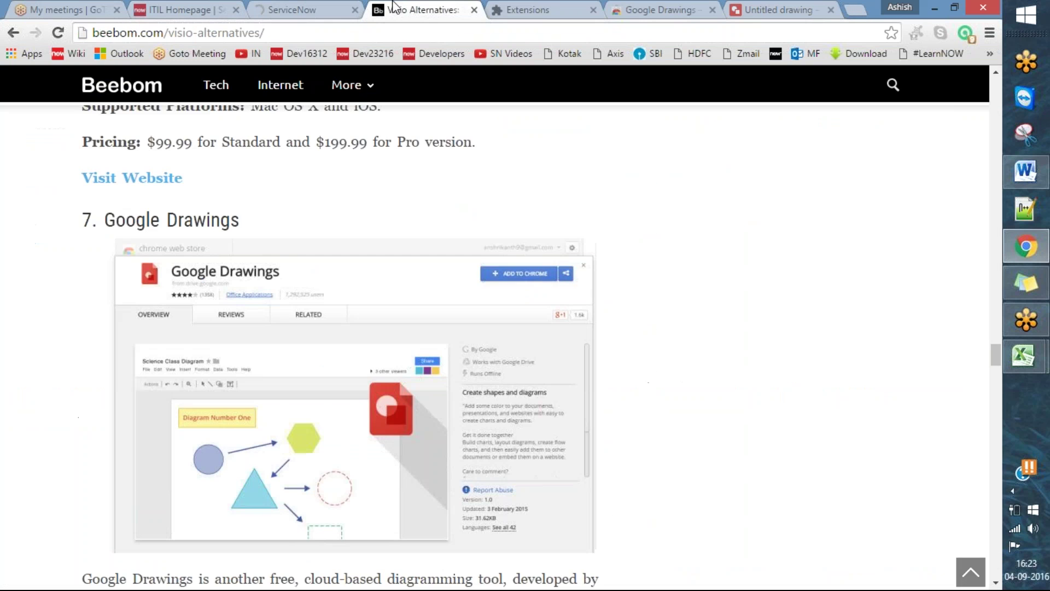
{"action": "left_click", "coordinate": [475, 10]}
{"action": "left_click", "coordinate": [475, 10]}
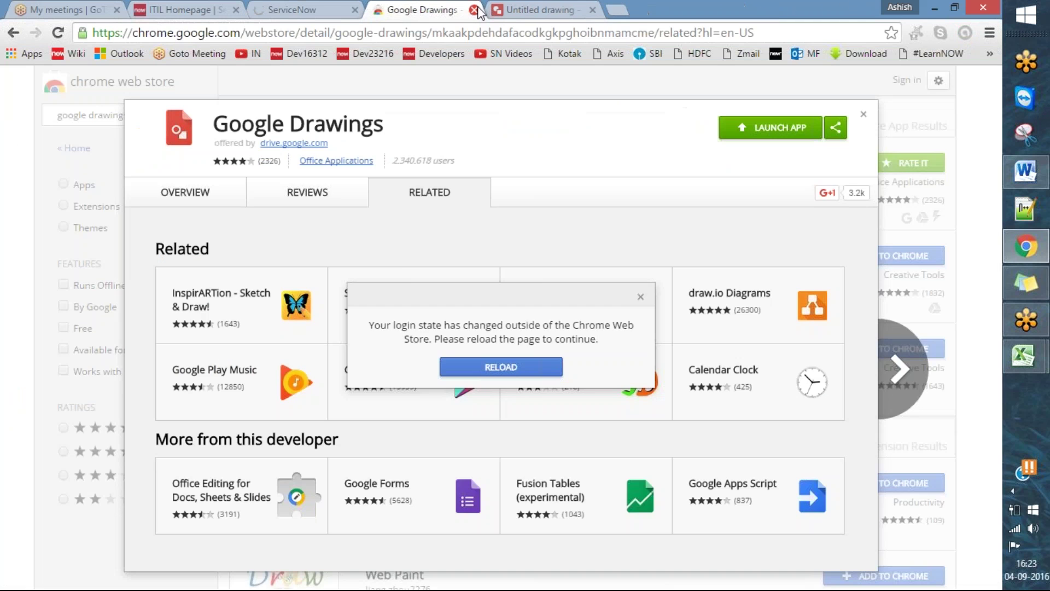
{"action": "left_click", "coordinate": [474, 10]}
{"action": "left_click", "coordinate": [298, 10]}
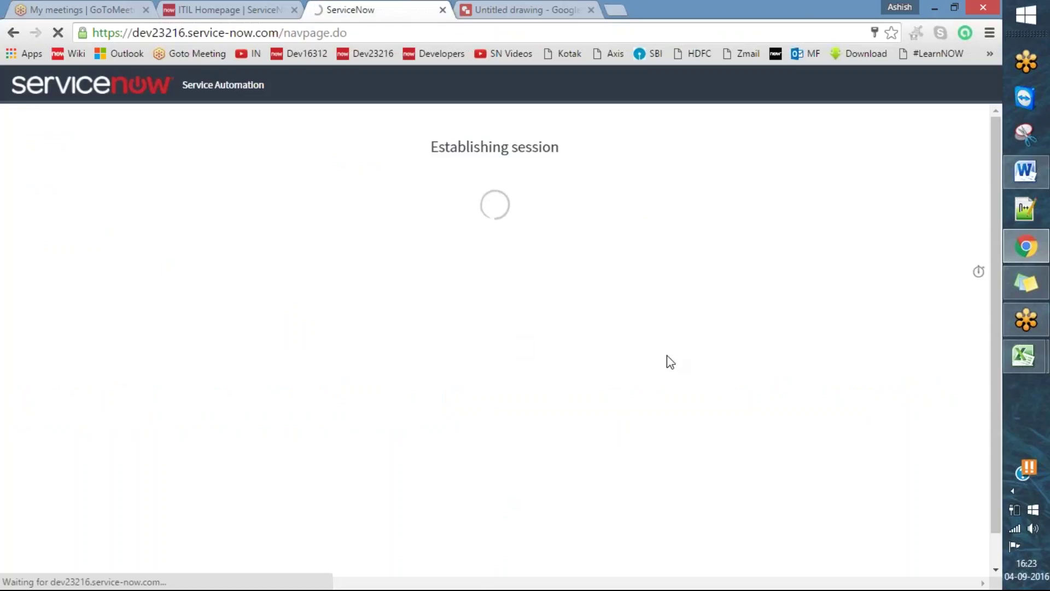
- Switch between the ITIL Homepage and ServiceNow tabs while the System Administrator session loads
{"action": "left_click", "coordinate": [263, 7]}
{"action": "left_click", "coordinate": [348, 6]}
{"action": "left_click", "coordinate": [254, 6]}
{"action": "left_click", "coordinate": [348, 6]}
{"action": "left_click", "coordinate": [277, 5]}
{"action": "left_click", "coordinate": [348, 6]}
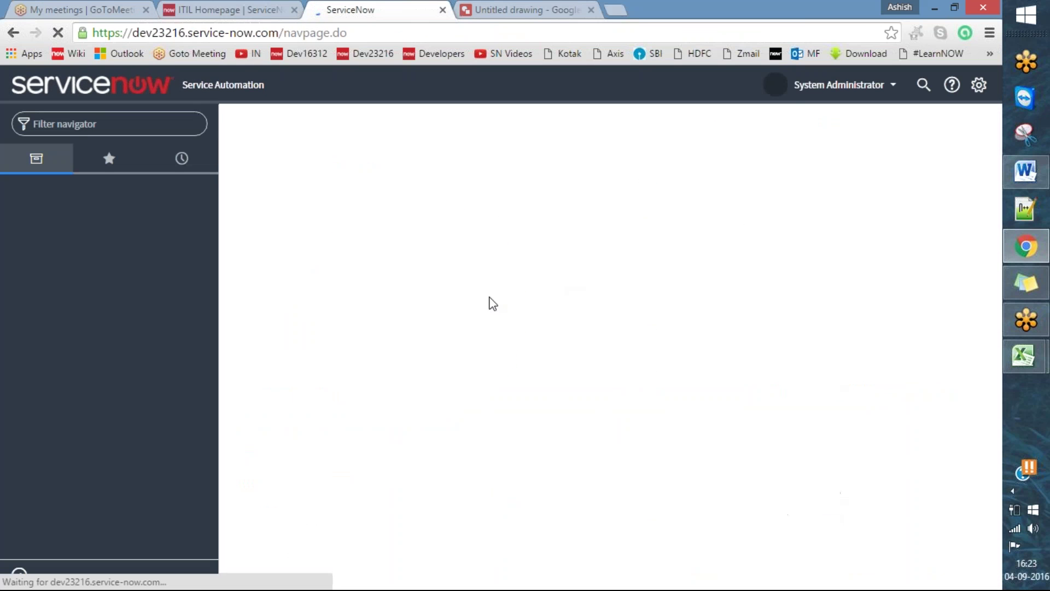
{"action": "left_click", "coordinate": [251, 7]}
{"action": "left_click", "coordinate": [381, 6]}
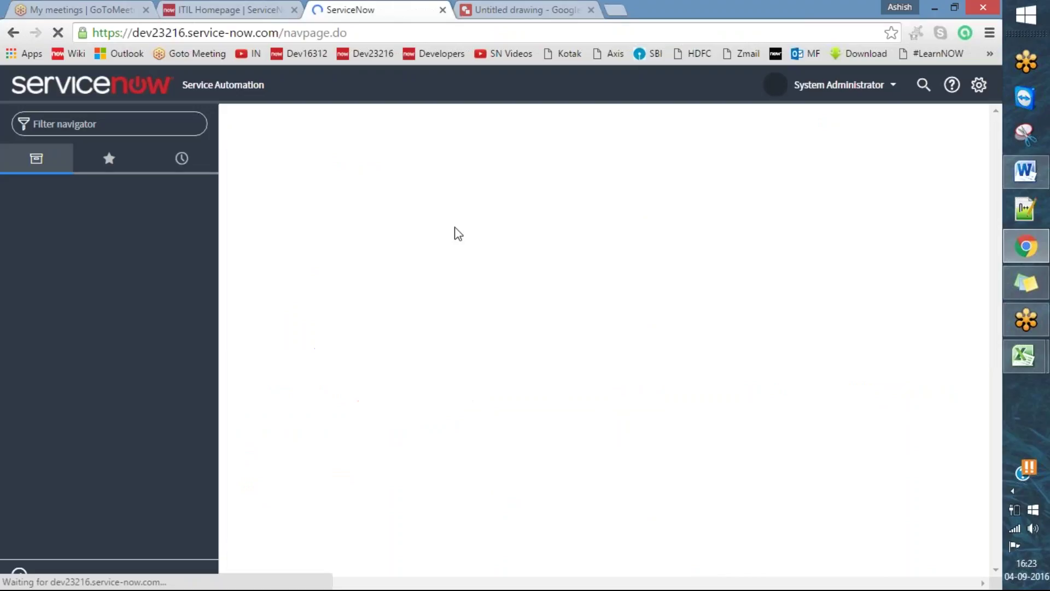
{"action": "left_click", "coordinate": [535, 8]}
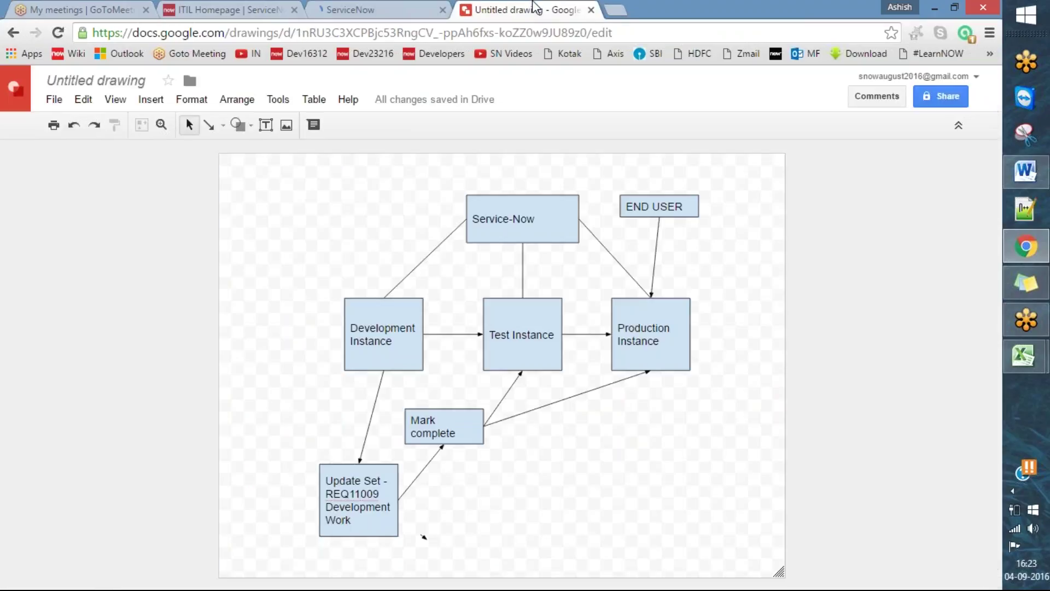
{"action": "left_click", "coordinate": [416, 6]}
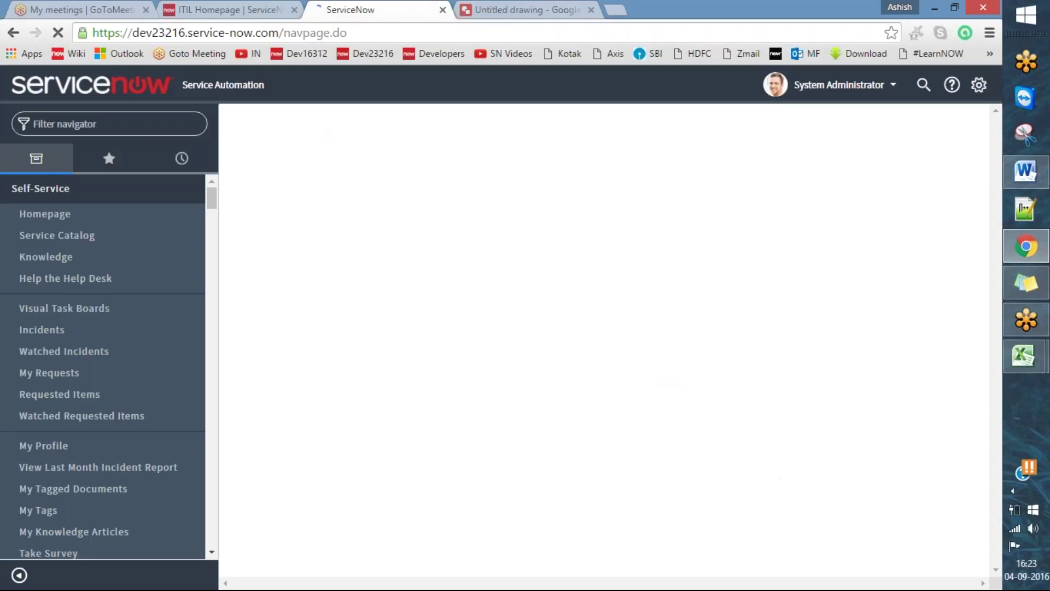
- In Word, type 'Update set is just a folder of customization to move development work from development instance'
{"action": "left_click", "coordinate": [1025, 171]}
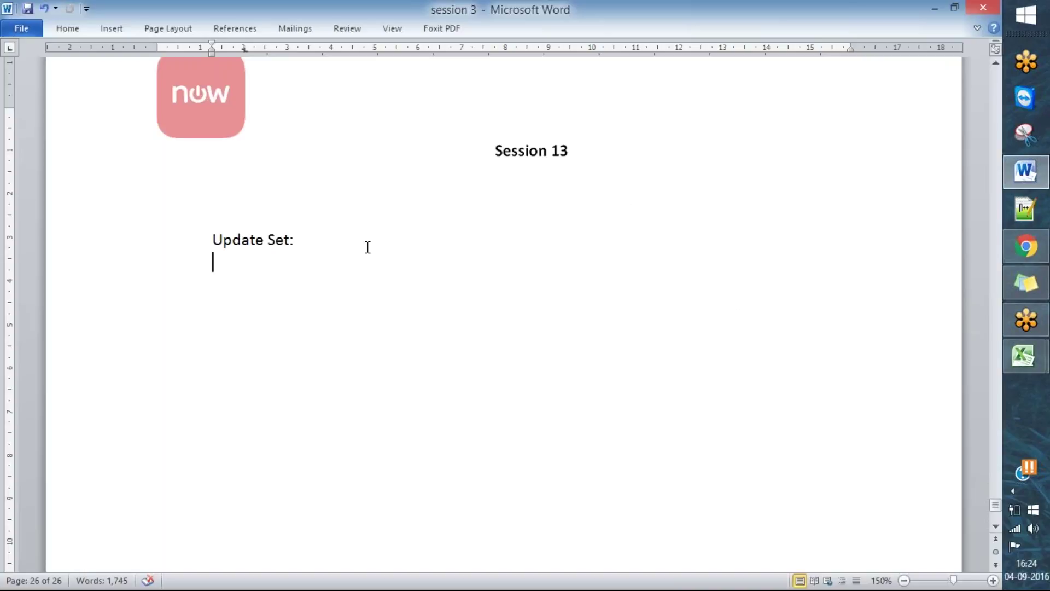
{"action": "key", "text": "BackSpace"}
{"action": "key", "text": "BackSpace"}
{"action": "type", "text": "Update set is juat"}
{"action": "key", "text": "BackSpace"}
{"action": "key", "text": "BackSpace"}
{"action": "type", "text": "st a"}
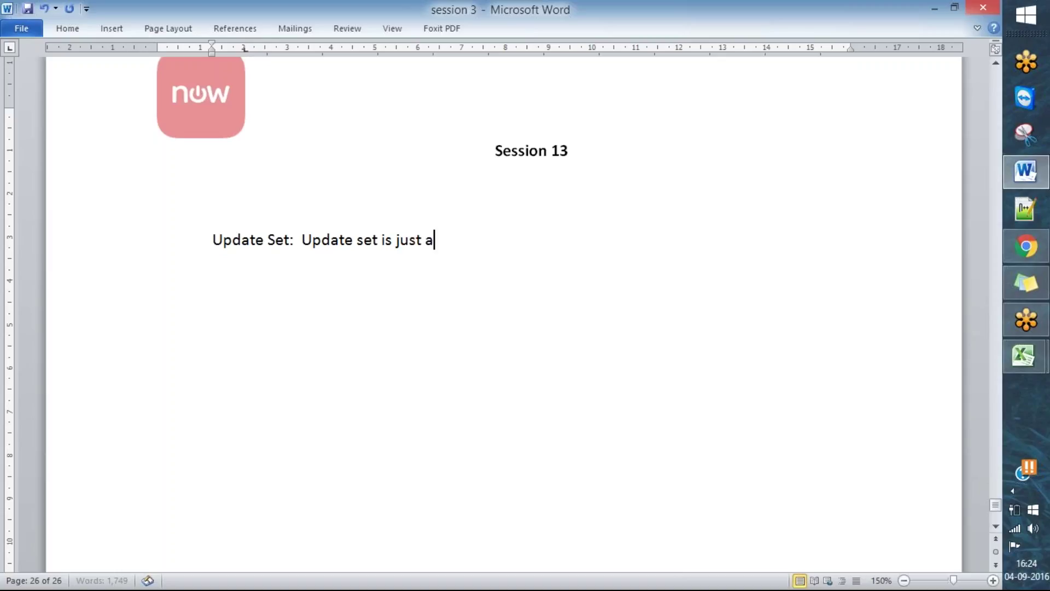
{"action": "type", "text": " folde"}
{"action": "key", "text": "BackSpace"}
{"action": "type", "text": "foler"}
{"action": "key", "text": "BackSpace"}
{"action": "key", "text": "BackSpace"}
{"action": "type", "text": "der of cus"}
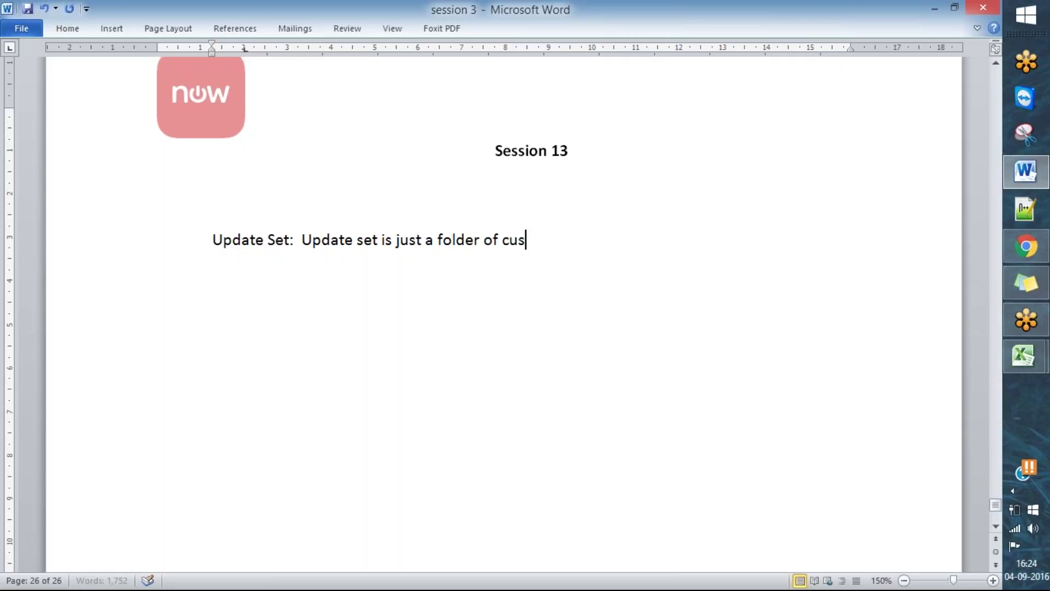
{"action": "type", "text": "tomization "}
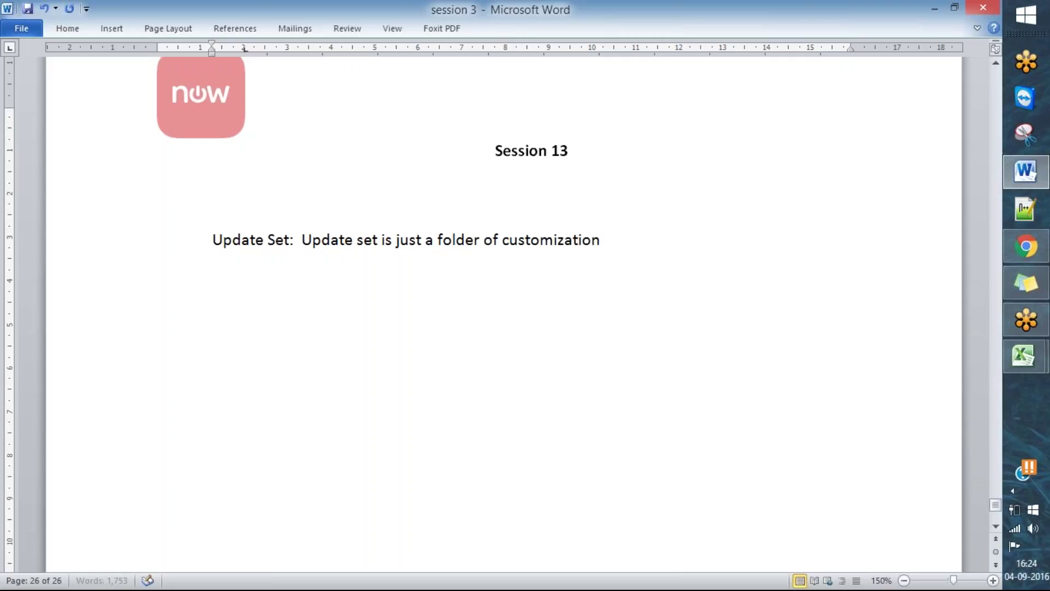
{"action": "type", "text": "to move "}
{"action": "type", "text": "development "}
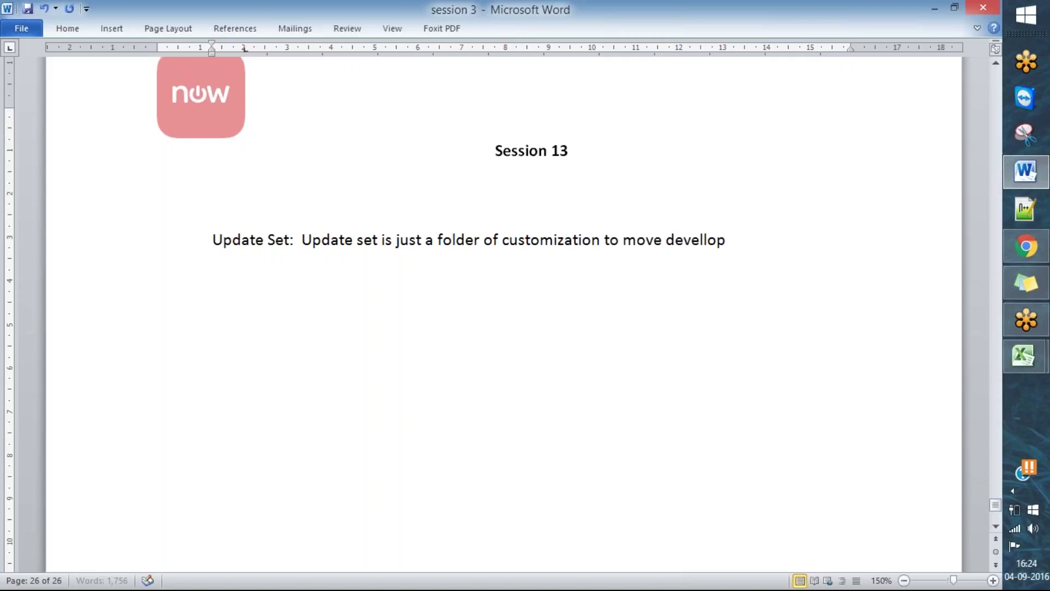
{"action": "type", "text": "work f"}
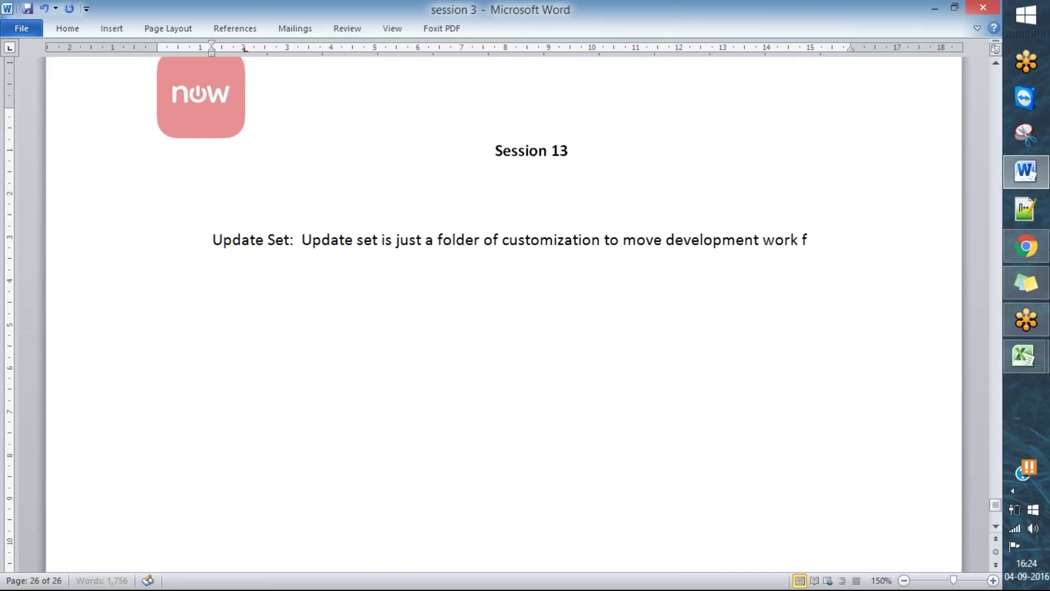
{"action": "type", "text": "rom development istance"}
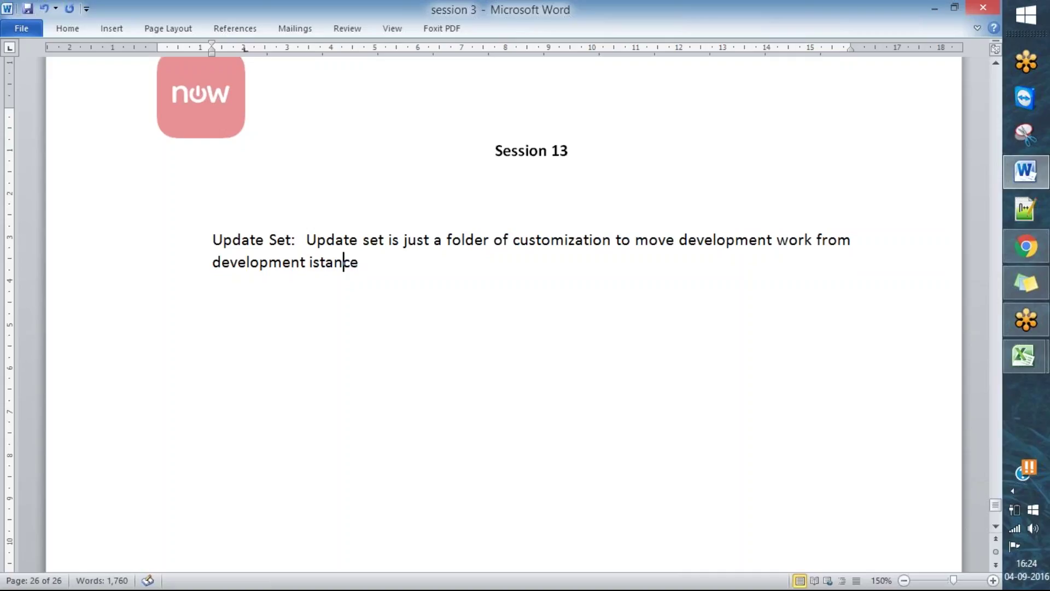
- Fix the 'istance' typo, finish with 'to other instance.', and return to ServiceNow
{"action": "left_click", "coordinate": [313, 262]}
{"action": "type", "text": "n"}
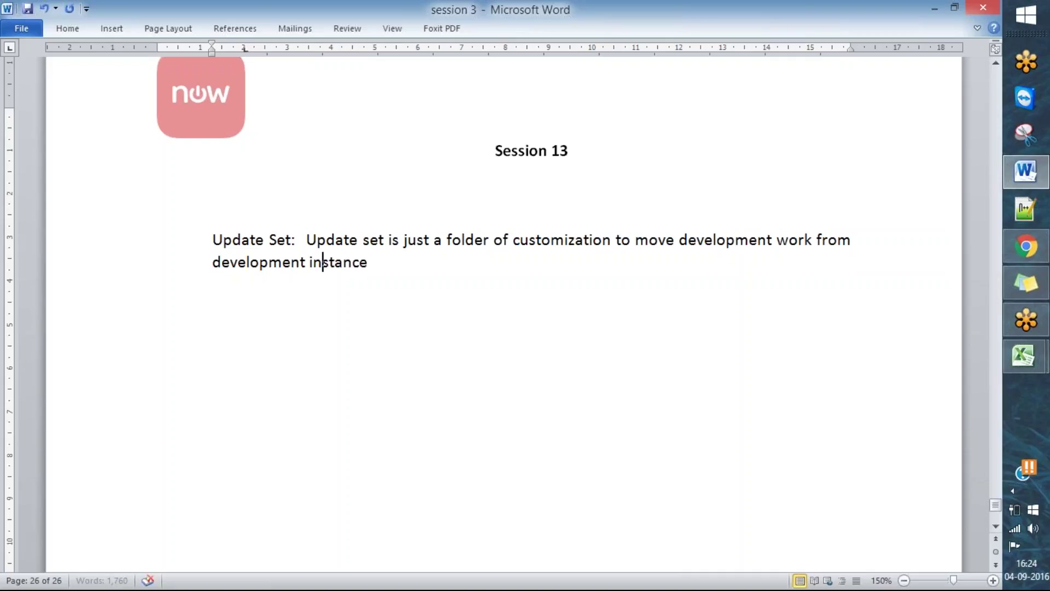
{"action": "key", "text": "End"}
{"action": "type", "text": "ot ot"}
{"action": "key", "text": "BackSpace"}
{"action": "key", "text": "BackSpace"}
{"action": "key", "text": "BackSpace"}
{"action": "type", "text": "thet"}
{"action": "key", "text": "BackSpace"}
{"action": "type", "text": "r instance."}
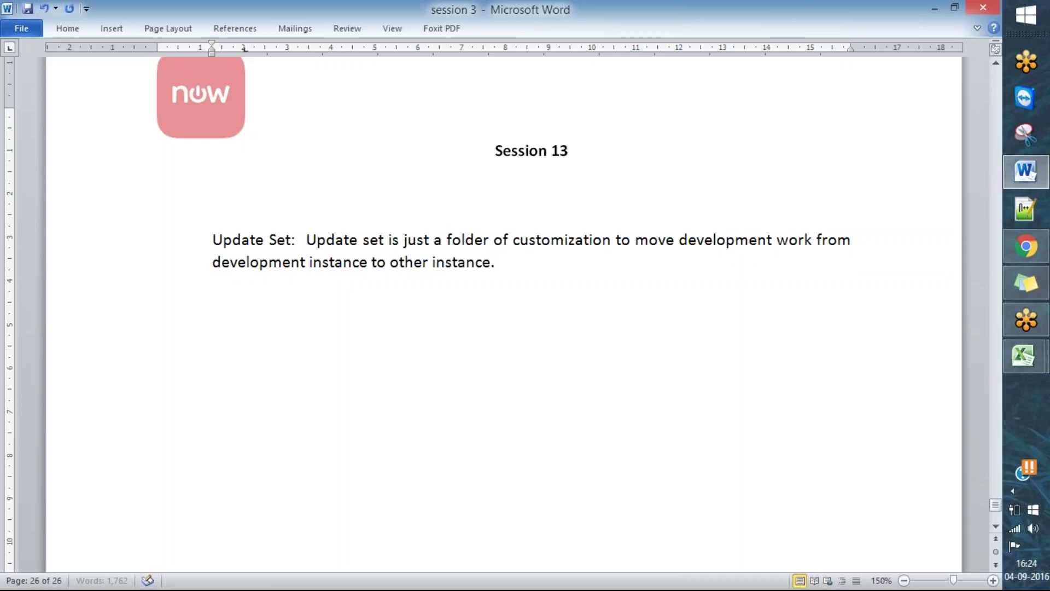
{"action": "left_click", "coordinate": [1023, 249]}
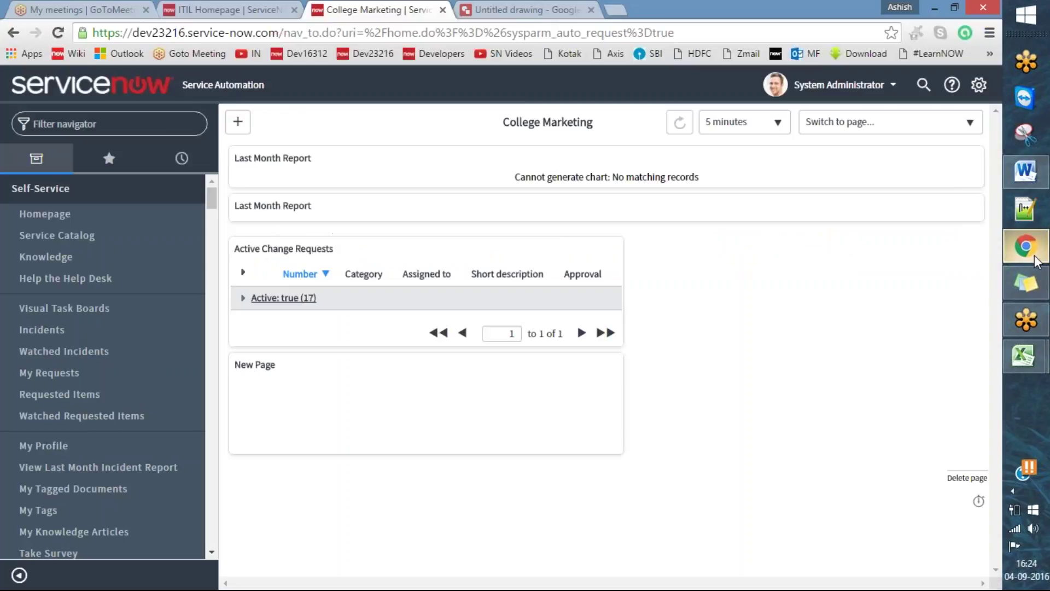
- Add the bullet '- Move configuration changes' beneath the update set definition
{"action": "left_click", "coordinate": [1024, 171]}
{"action": "key", "text": "Return"}
{"action": "type", "text": "- Move t"}
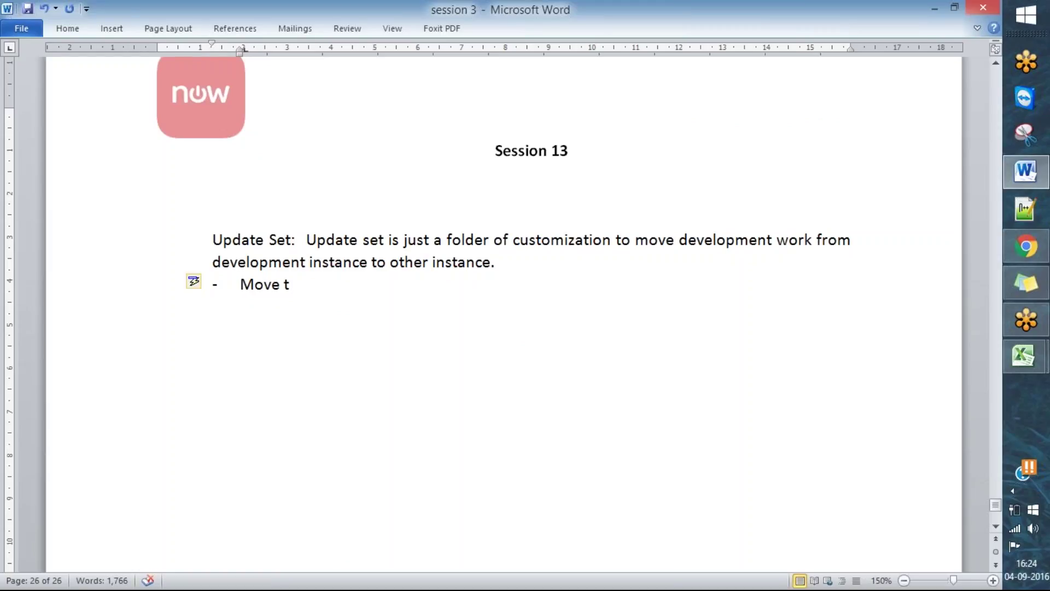
{"action": "key", "text": "BackSpace"}
{"action": "type", "text": "configuration hanges"}
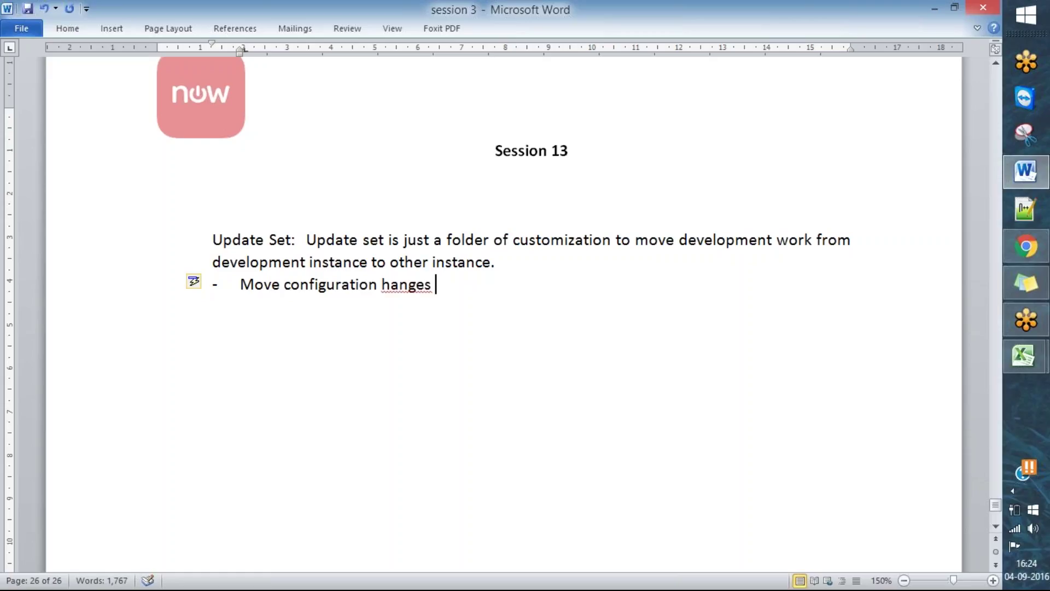
{"action": "key", "text": "ctrl+Left"}
{"action": "type", "text": "c"}
{"action": "key", "text": "End"}
- Add a bullet saying new ticket (Data) in a table won't be captured in your update set, and save
{"action": "key", "text": "Return"}
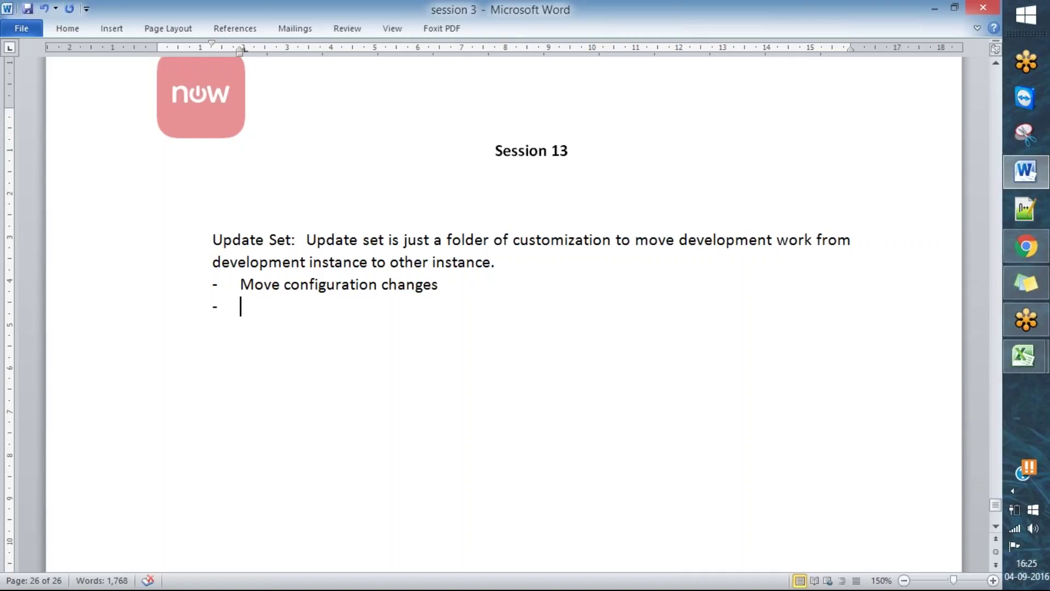
{"action": "type", "text": "New Tic"}
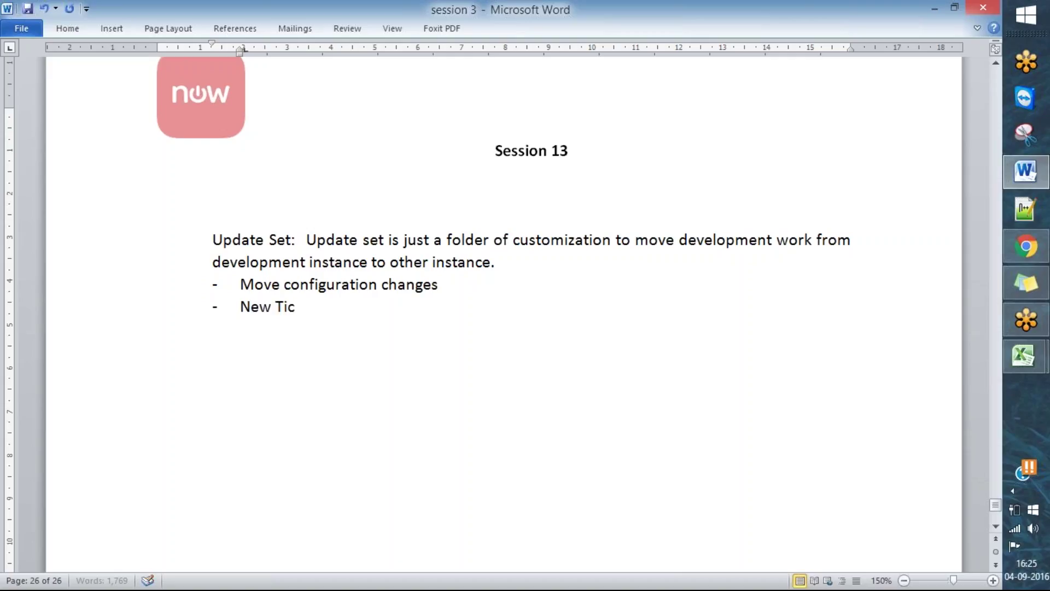
{"action": "type", "text": "ket (Data)"}
{"action": "key", "text": "Left"}
{"action": "type", "text": "Data"}
{"action": "key", "text": "Right"}
{"action": "type", "text": "in"}
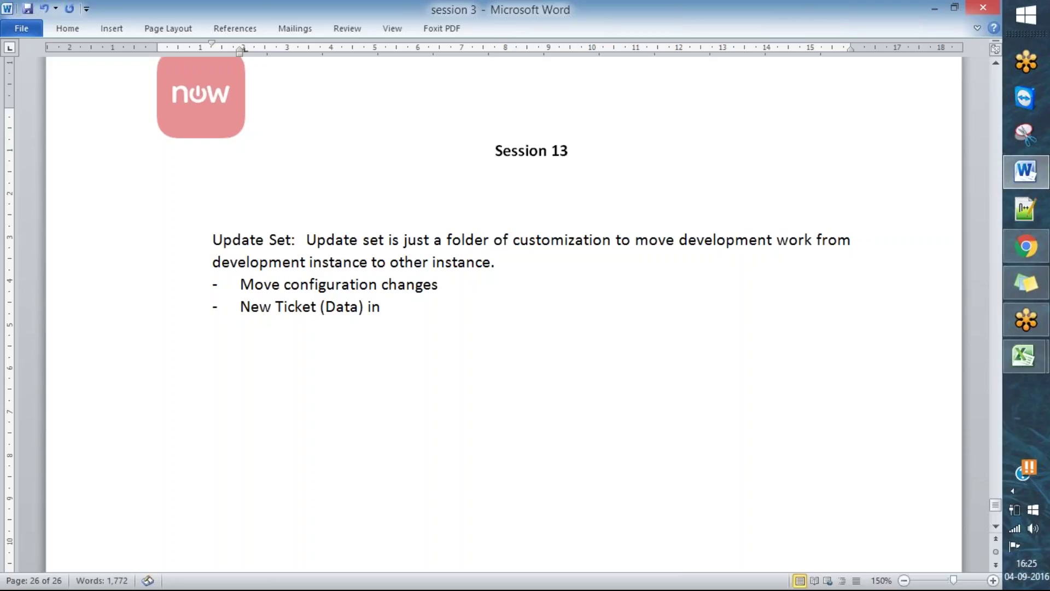
{"action": "type", "text": " table them"}
{"action": "key", "text": "BackSpace"}
{"action": "type", "text": "n this"}
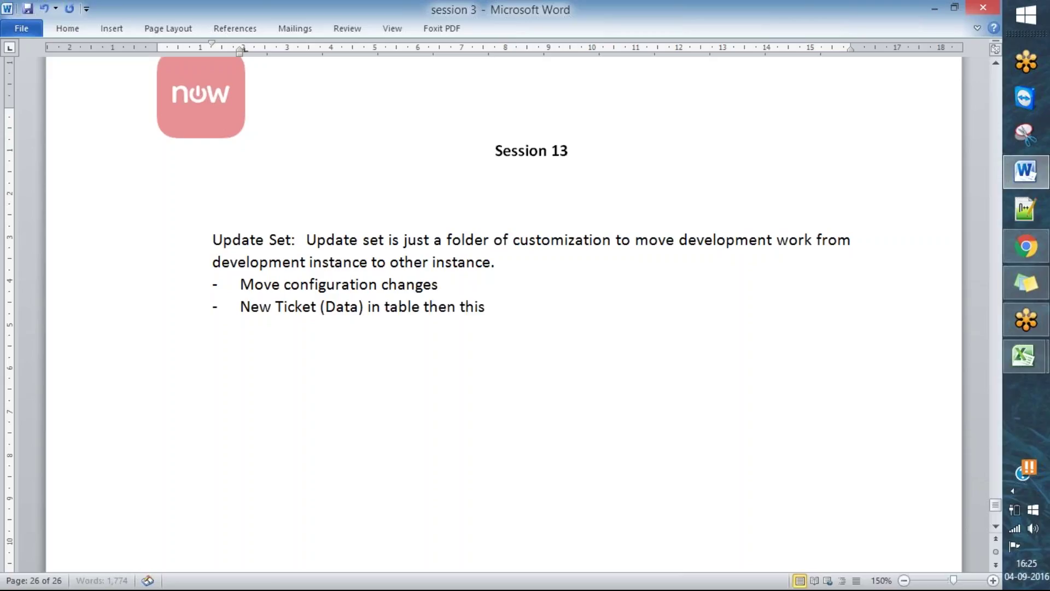
{"action": "type", "text": " type ("}
{"action": "key", "text": "BackSpace"}
{"action": "type", "text": "()"}
{"action": "key", "text": "Left"}
{"action": "type", "text": "Data"}
{"action": "key", "text": "Right"}
{"action": "type", "text": "won't  be captured in your "}
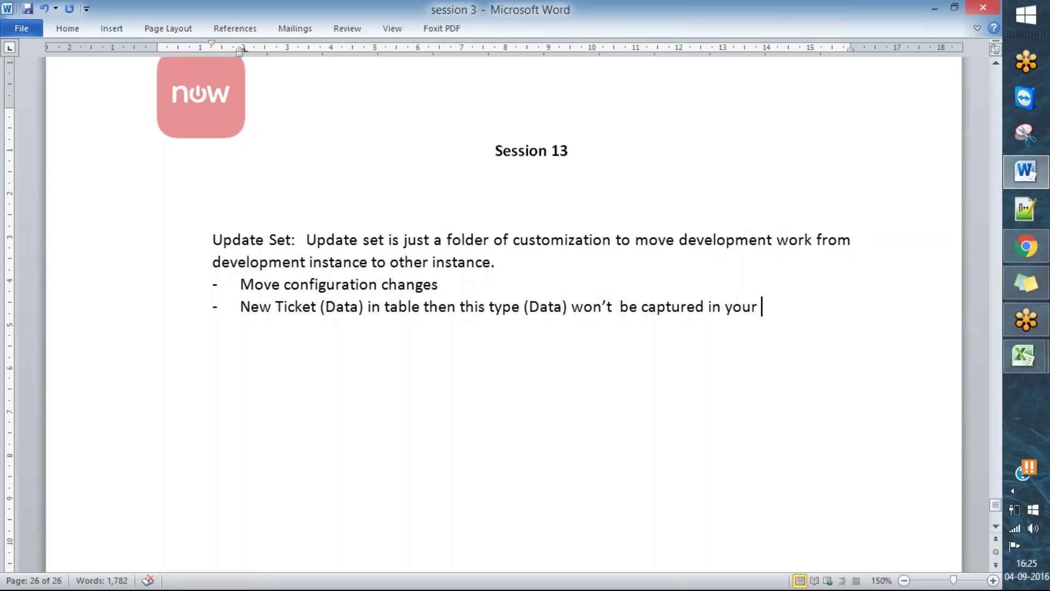
{"action": "type", "text": "upda"}
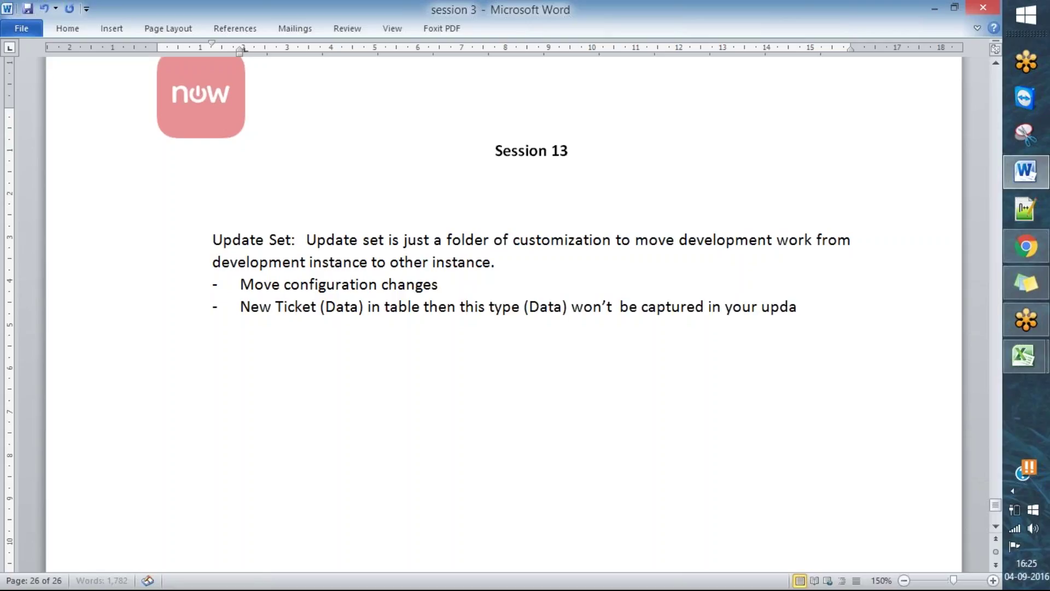
{"action": "type", "text": "te set."}
{"action": "key", "text": "ctrl+s"}
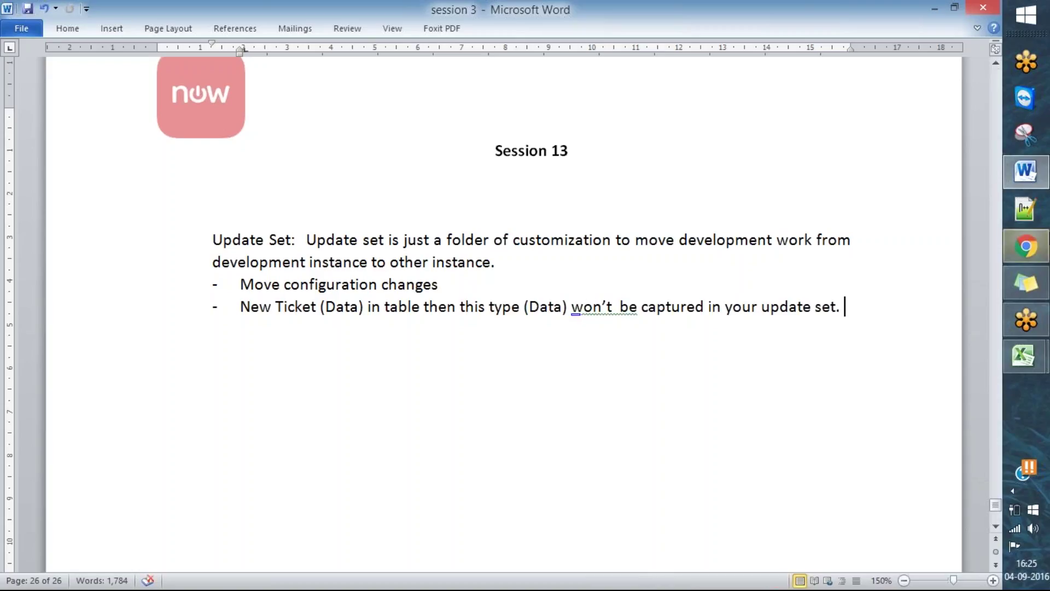
- Add an 'Update Set :' line below the list and go back to the ServiceNow navigator filter
{"action": "left_click", "coordinate": [1031, 245]}
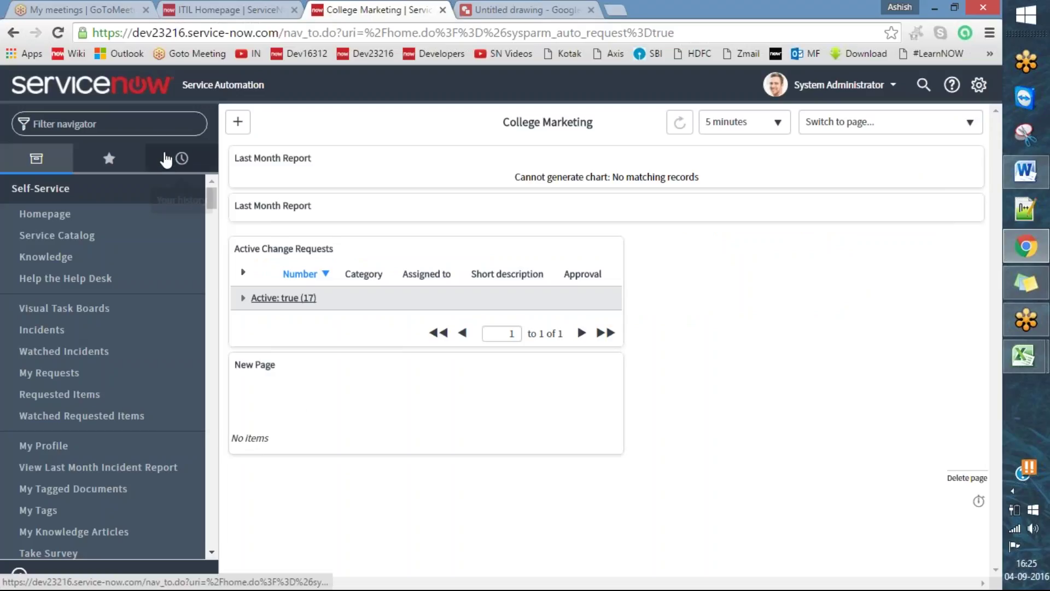
{"action": "key", "text": "alt+Tab"}
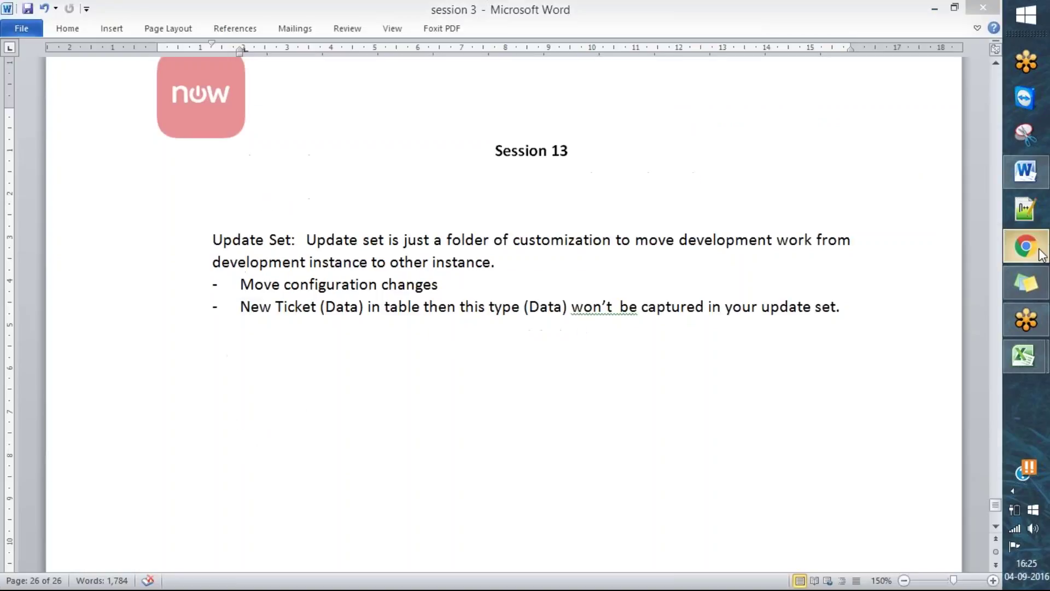
{"action": "double_click", "coordinate": [157, 376]}
{"action": "type", "text": "Update Set :"}
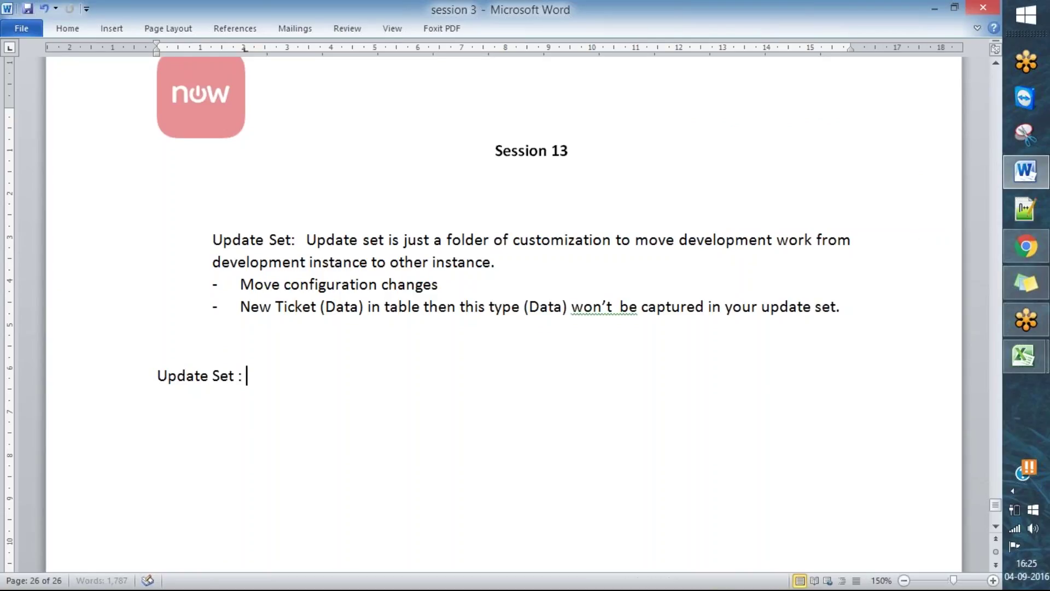
{"action": "left_click", "coordinate": [1026, 246]}
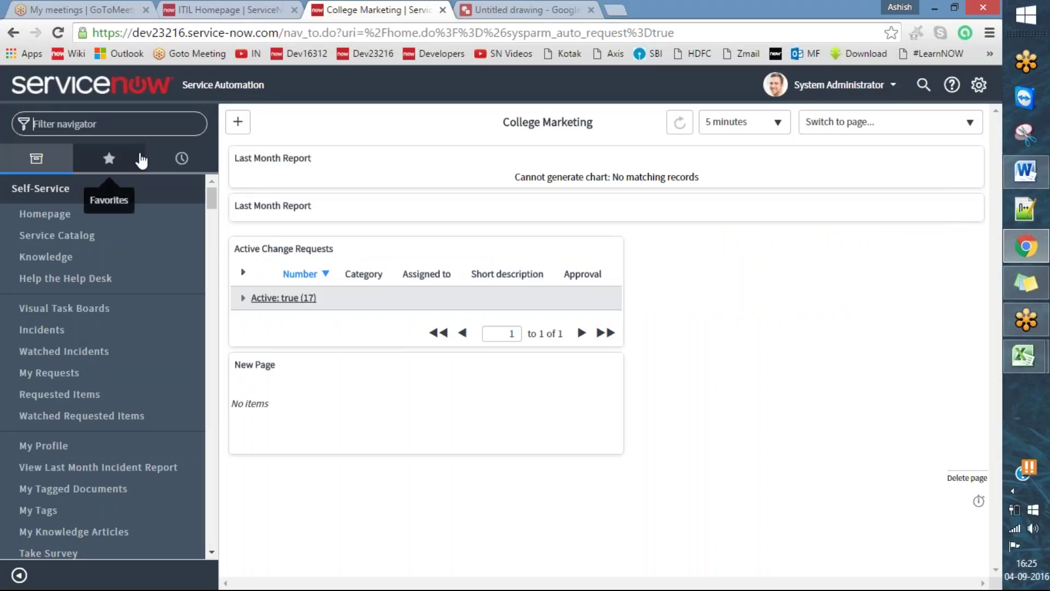
{"action": "type", "text": "u"}
{"action": "key", "text": "BackSpace"}
- Filter the navigator by 'update s' and snip the System Update Sets module panel
{"action": "type", "text": "update s"}
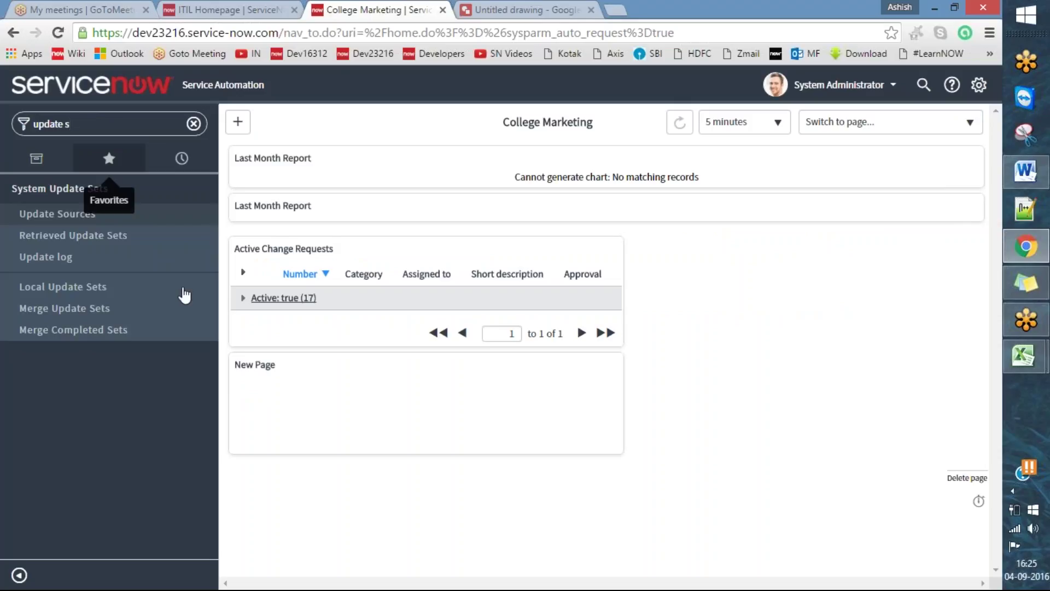
{"action": "left_click", "coordinate": [1026, 136]}
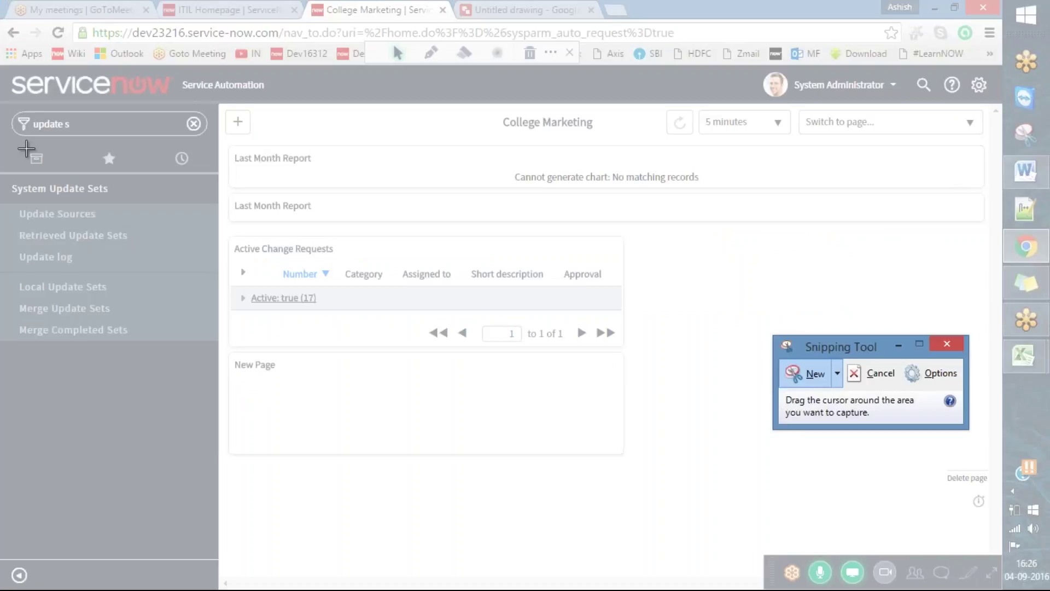
{"action": "left_click_drag", "start_coordinate": [5, 173], "coordinate": [217, 340]}
- Paste the snip under 'Update Set :', centre and shrink it, and save the document
{"action": "left_click", "coordinate": [1026, 171]}
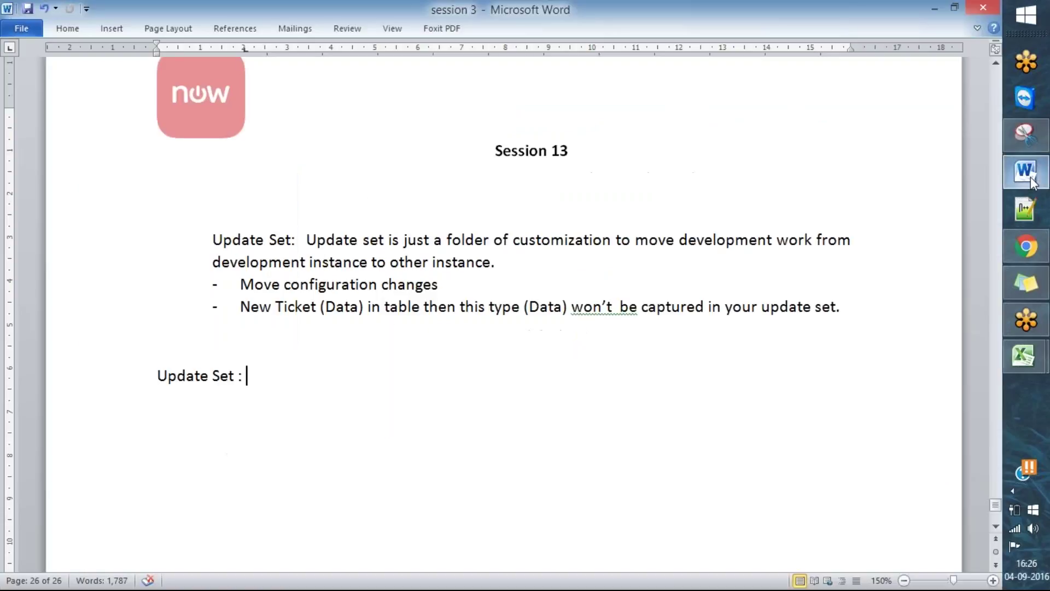
{"action": "key", "text": "Return"}
{"action": "key", "text": "Return"}
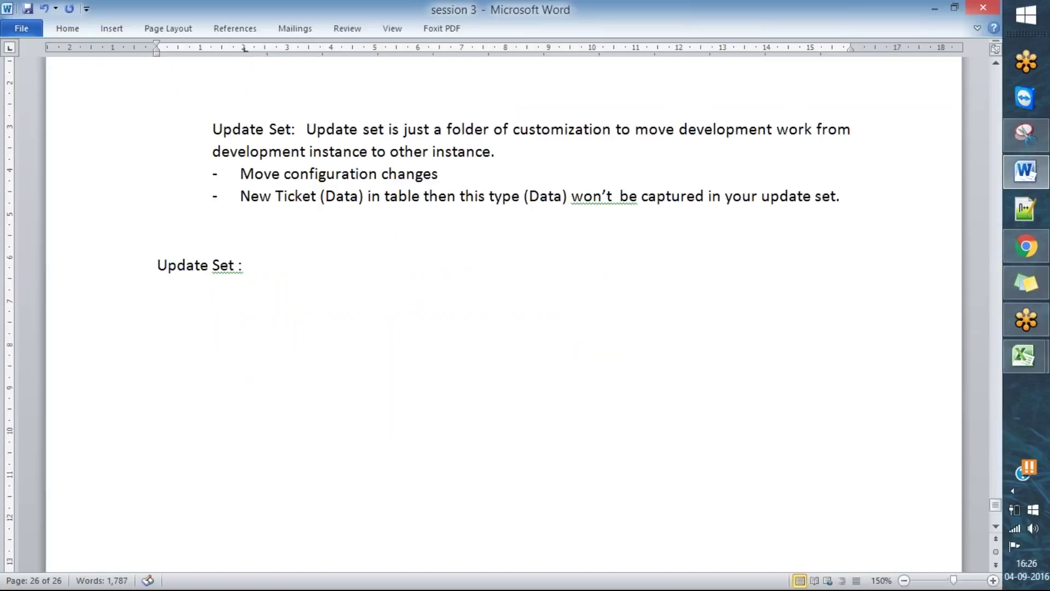
{"action": "key", "text": "ctrl+v"}
{"action": "key", "text": "ctrl+e"}
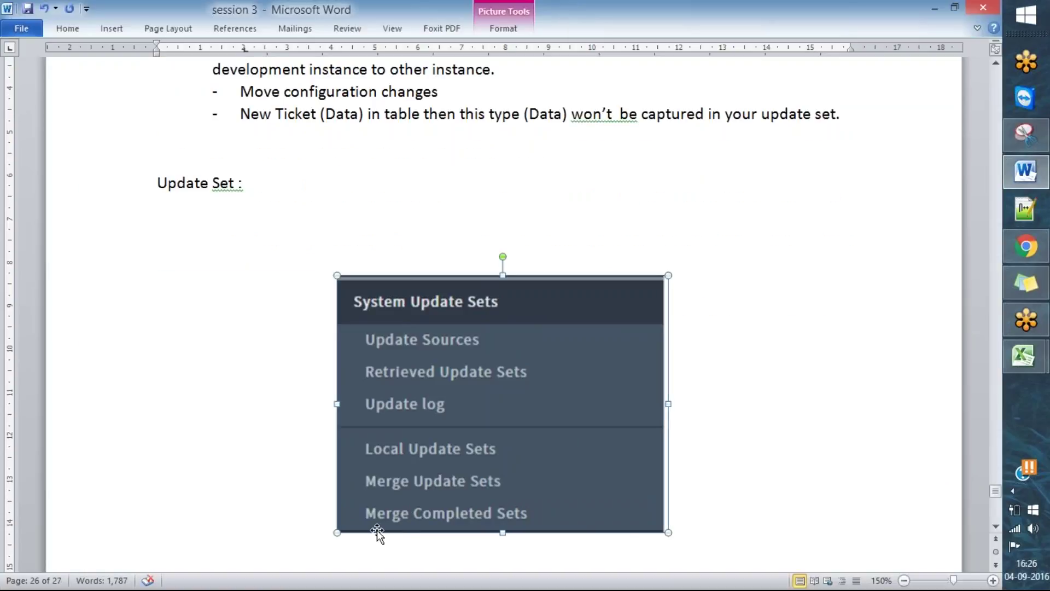
{"action": "left_click_drag", "start_coordinate": [338, 533], "coordinate": [429, 444]}
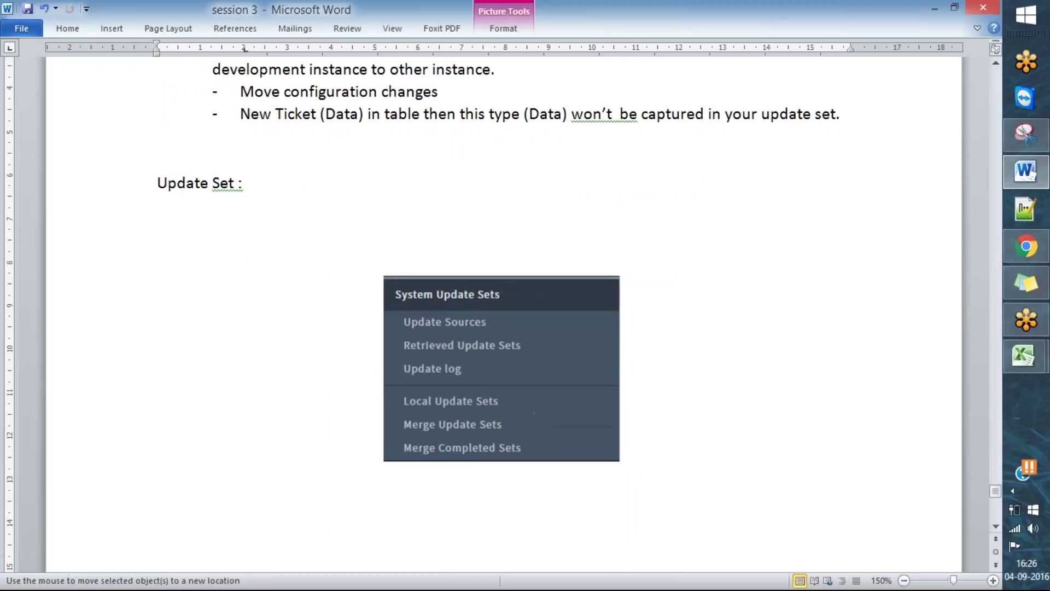
{"action": "left_click", "coordinate": [656, 438]}
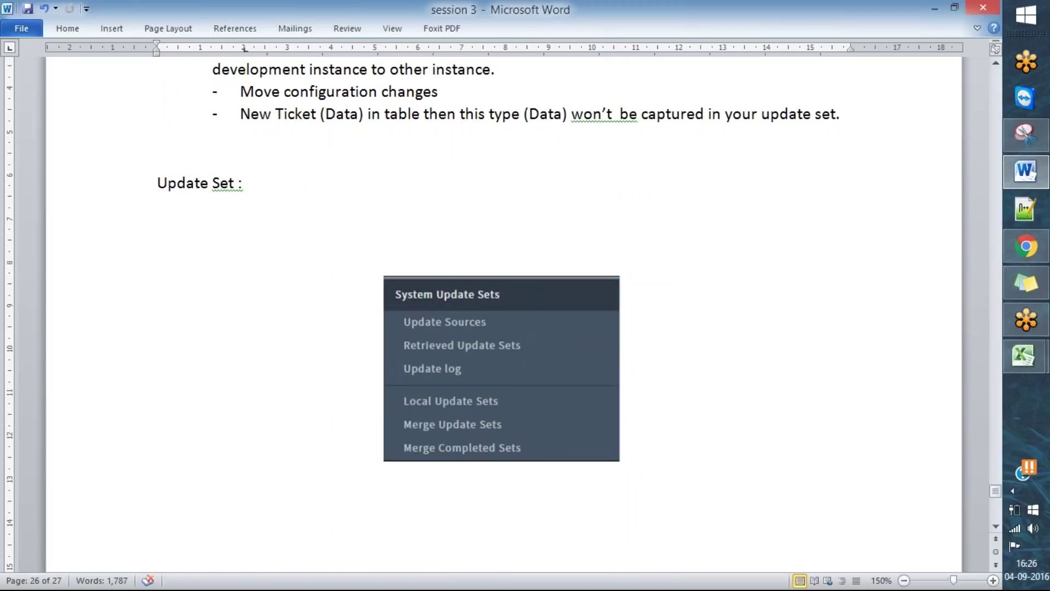
{"action": "key", "text": "Delete"}
{"action": "key", "text": "ctrl+s"}
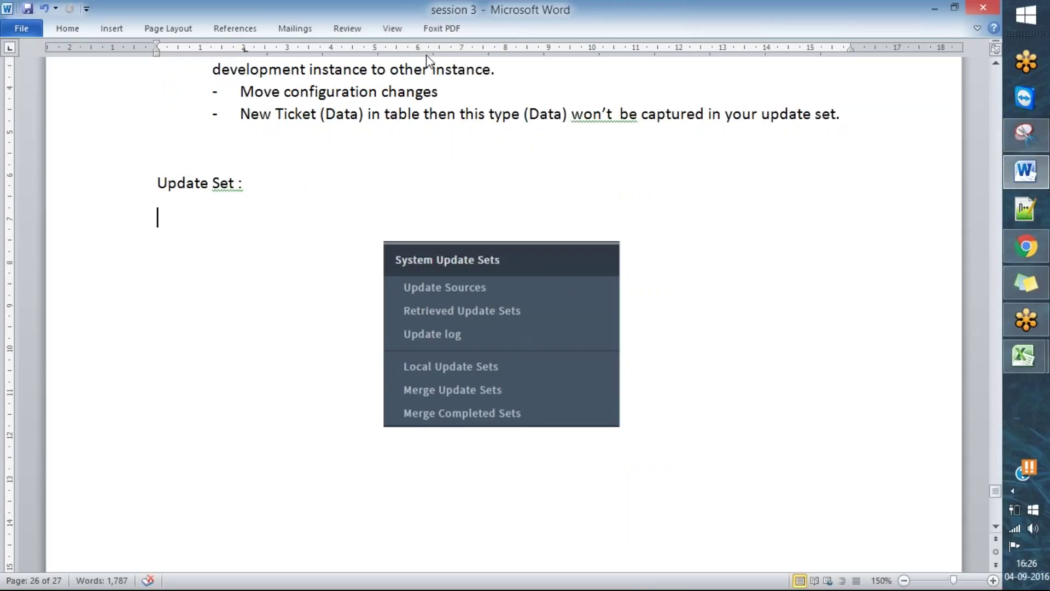
- Annotate the screenshot, crossing out unused modules and ticking Local Update Sets as the one used
{"action": "left_click_drag", "start_coordinate": [386, 296], "coordinate": [432, 272]}
{"action": "left_click_drag", "start_coordinate": [392, 322], "coordinate": [439, 304]}
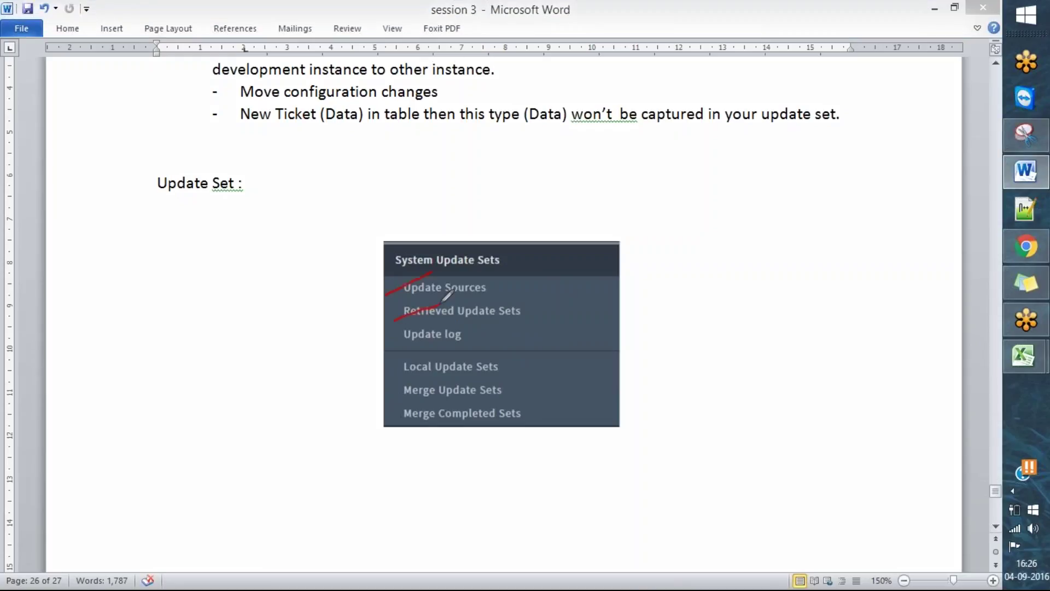
{"action": "left_click_drag", "start_coordinate": [393, 352], "coordinate": [454, 324]}
{"action": "left_click_drag", "start_coordinate": [390, 385], "coordinate": [450, 361]}
{"action": "left_click_drag", "start_coordinate": [404, 401], "coordinate": [454, 386]}
{"action": "left_click_drag", "start_coordinate": [405, 429], "coordinate": [463, 409]}
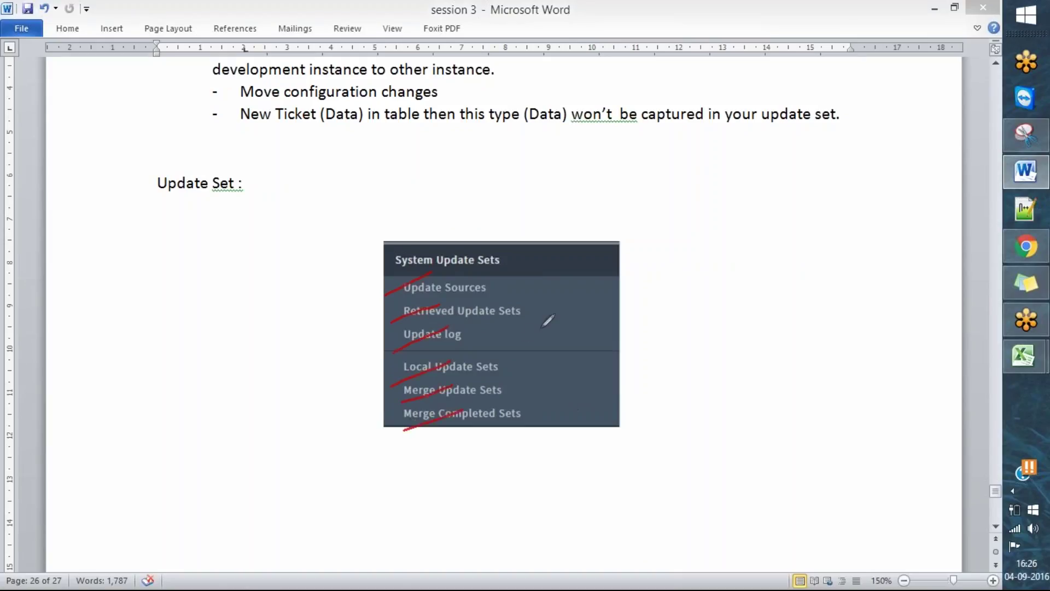
{"action": "left_click", "coordinate": [533, 52]}
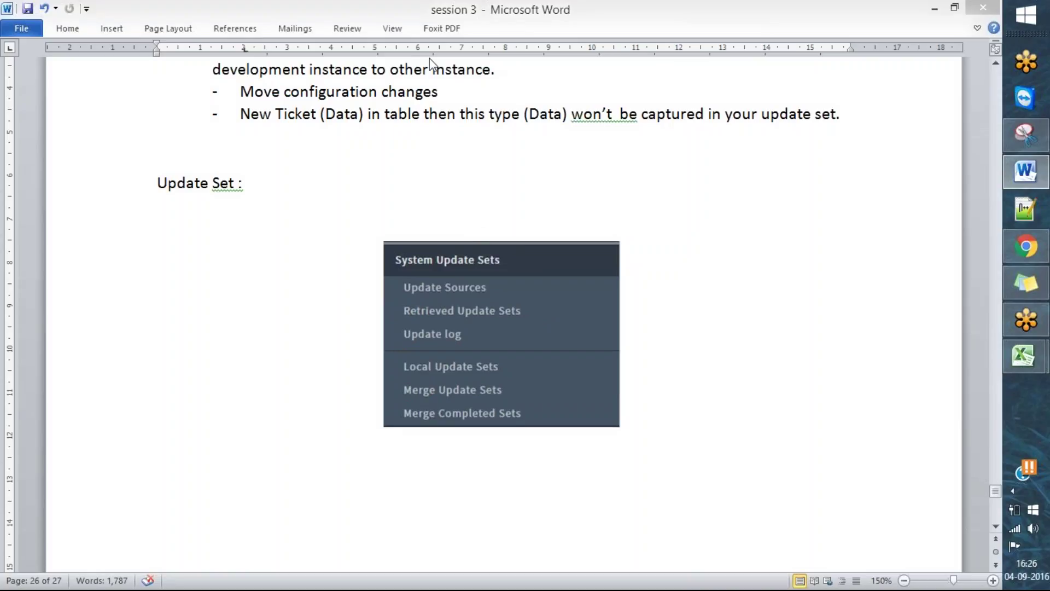
{"action": "left_click", "coordinate": [438, 63]}
{"action": "left_click_drag", "start_coordinate": [503, 368], "coordinate": [554, 351]}
- Mark Local Update Sets in the ServiceNow navigator and open the local update sets list
{"action": "left_click", "coordinate": [1026, 246]}
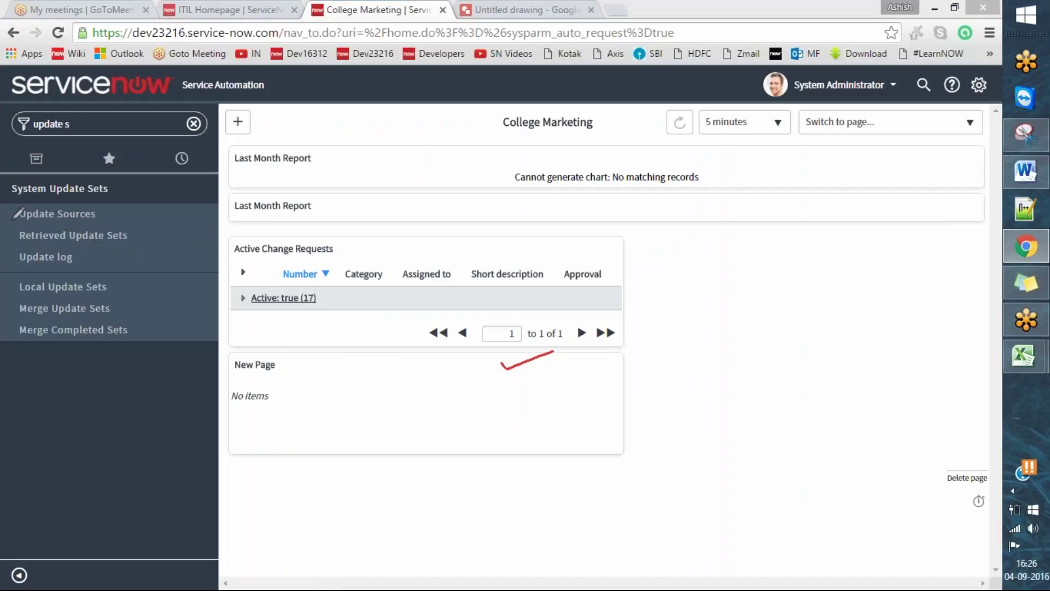
{"action": "left_click_drag", "start_coordinate": [8, 212], "coordinate": [69, 189]}
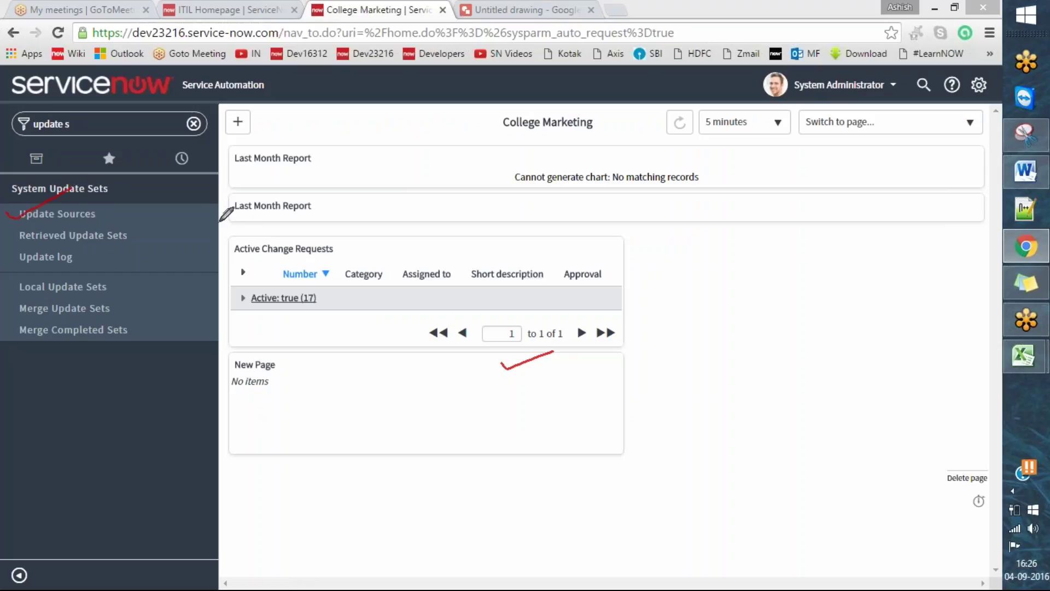
{"action": "key", "text": "e"}
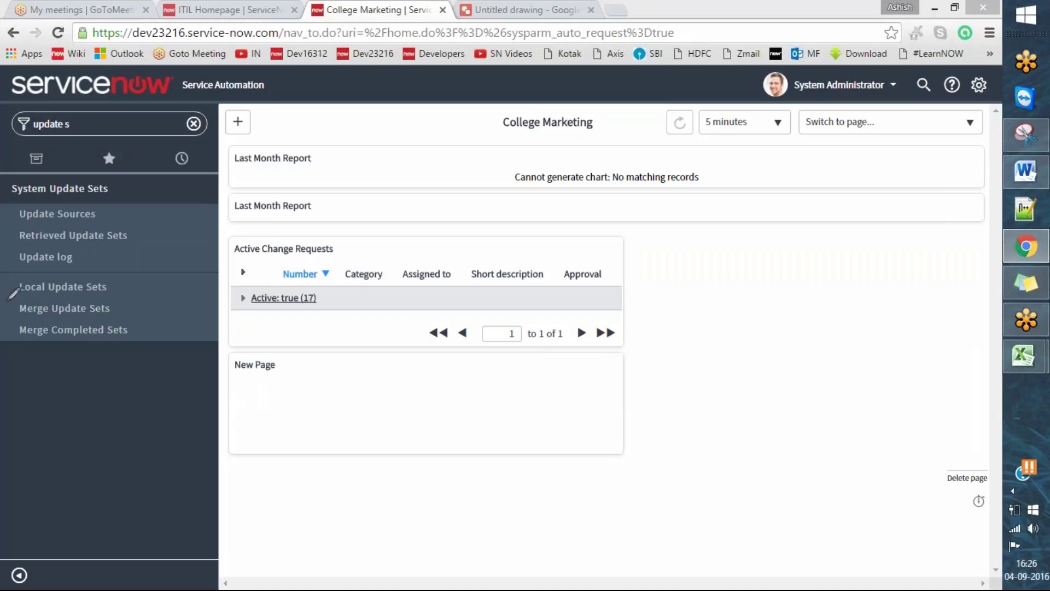
{"action": "left_click_drag", "start_coordinate": [7, 292], "coordinate": [64, 269]}
{"action": "left_click", "coordinate": [104, 288]}
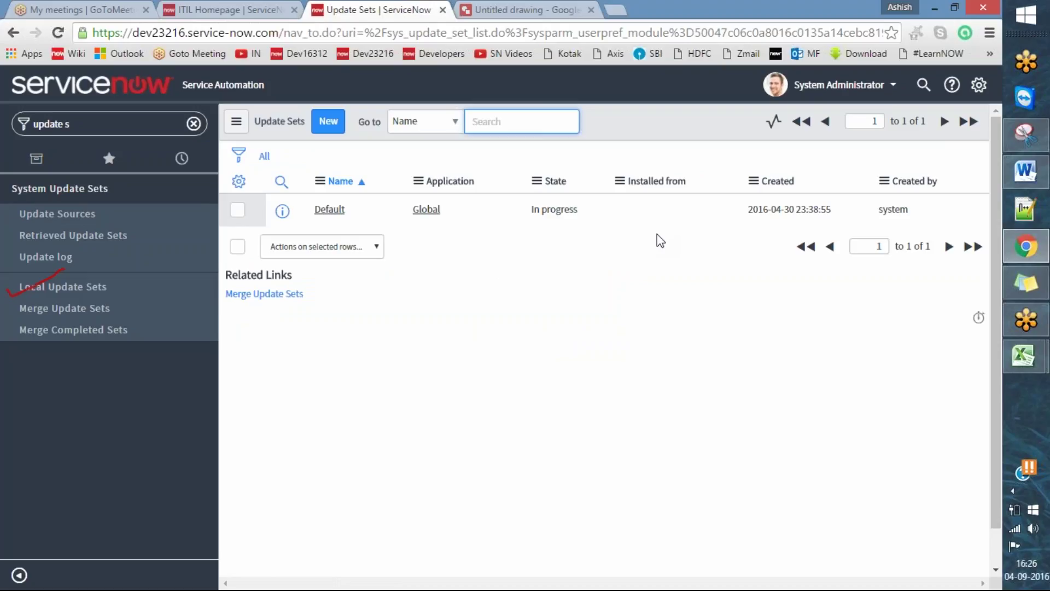
{"action": "left_click", "coordinate": [428, 52]}
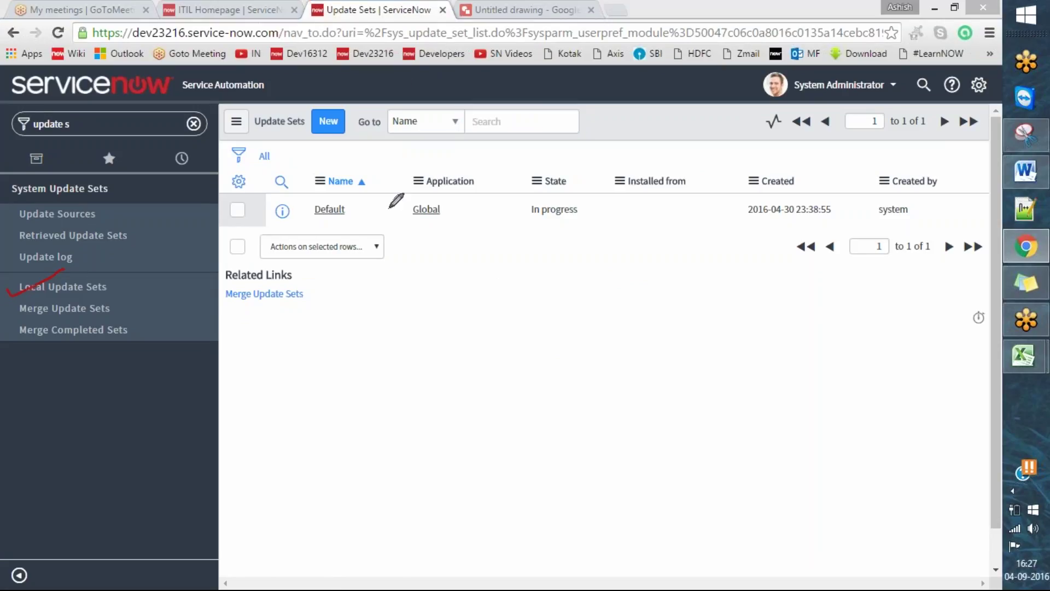
{"action": "left_click_drag", "start_coordinate": [282, 212], "coordinate": [352, 180]}
{"action": "mouse_move", "coordinate": [915, 193]}
{"action": "left_mouse_down"}
{"action": "mouse_move", "coordinate": [855, 221]}
{"action": "mouse_move", "coordinate": [913, 190]}
{"action": "left_mouse_up"}
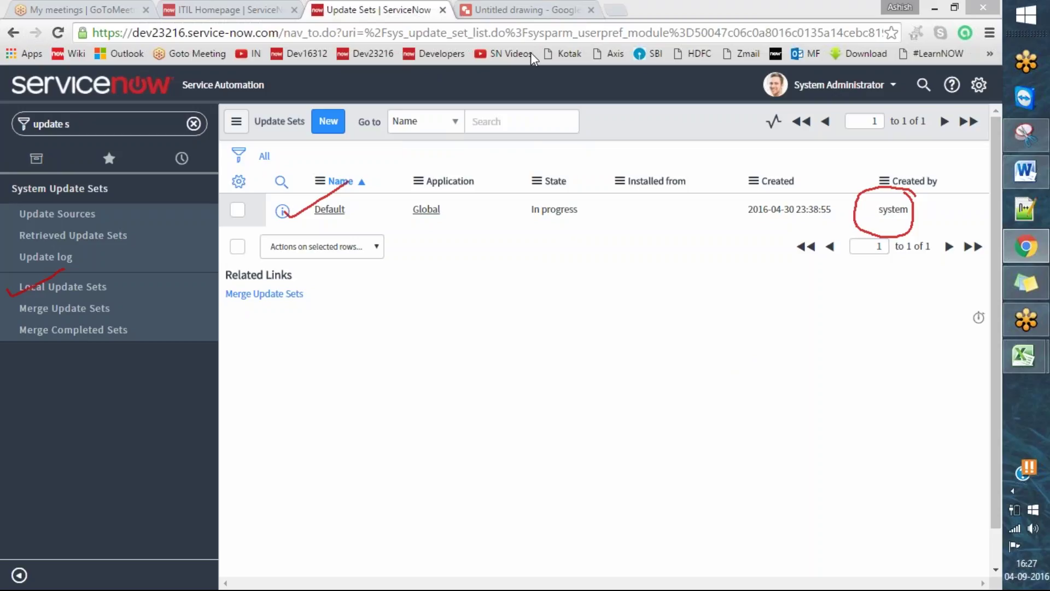
{"action": "key", "text": "Escape"}
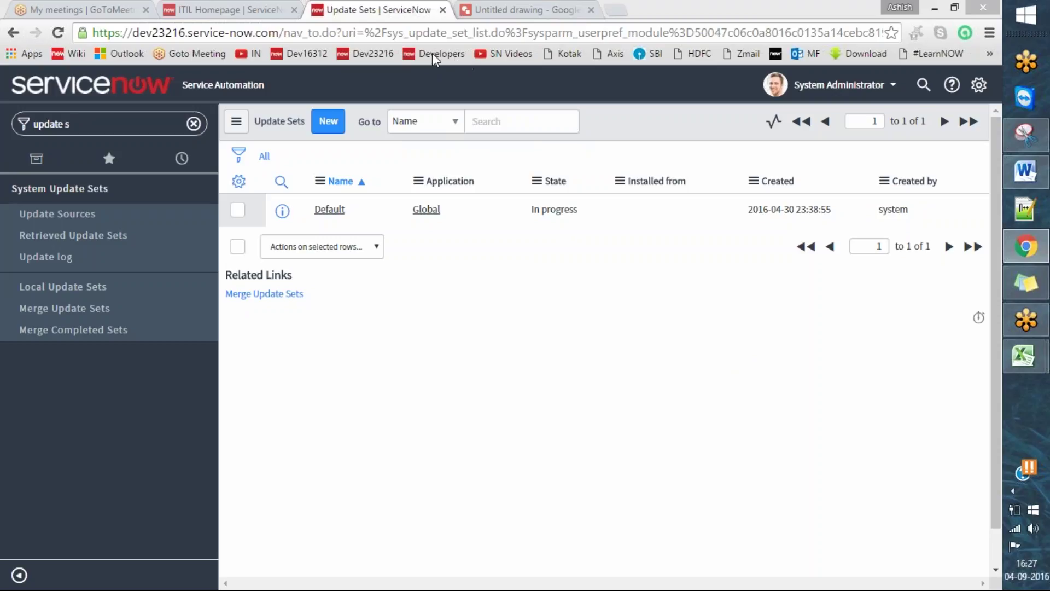
{"action": "mouse_move", "coordinate": [233, 116]}
{"action": "left_mouse_down"}
{"action": "mouse_move", "coordinate": [248, 131]}
{"action": "mouse_move", "coordinate": [328, 97]}
{"action": "left_mouse_up"}
{"action": "mouse_move", "coordinate": [328, 98]}
{"action": "left_mouse_down"}
{"action": "mouse_move", "coordinate": [304, 128]}
{"action": "mouse_move", "coordinate": [361, 97]}
{"action": "left_mouse_up"}
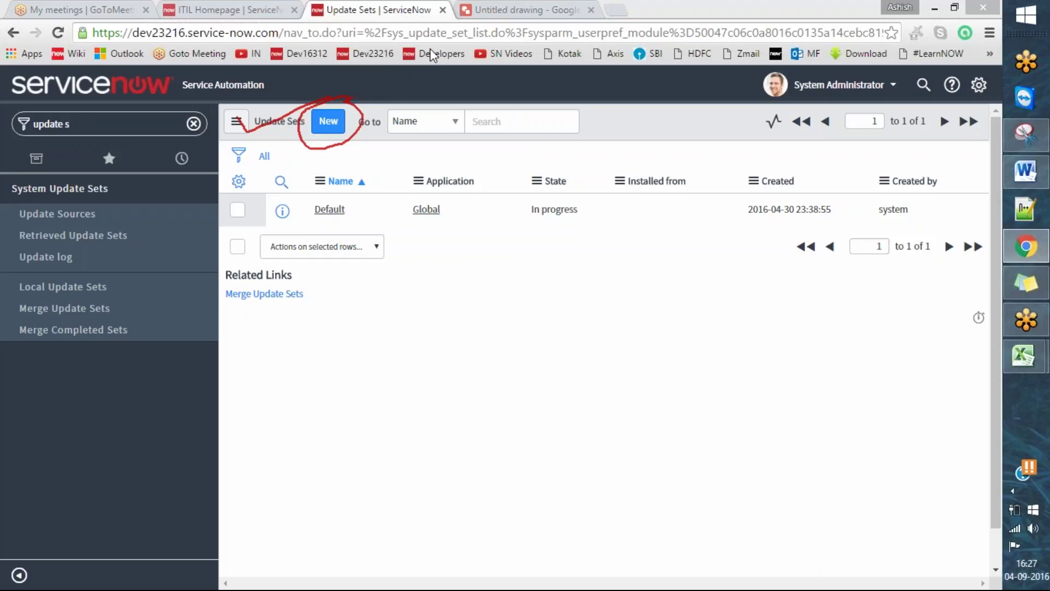
{"action": "left_click", "coordinate": [488, 222]}
{"action": "left_click_drag", "start_coordinate": [981, 74], "coordinate": [984, 94]}
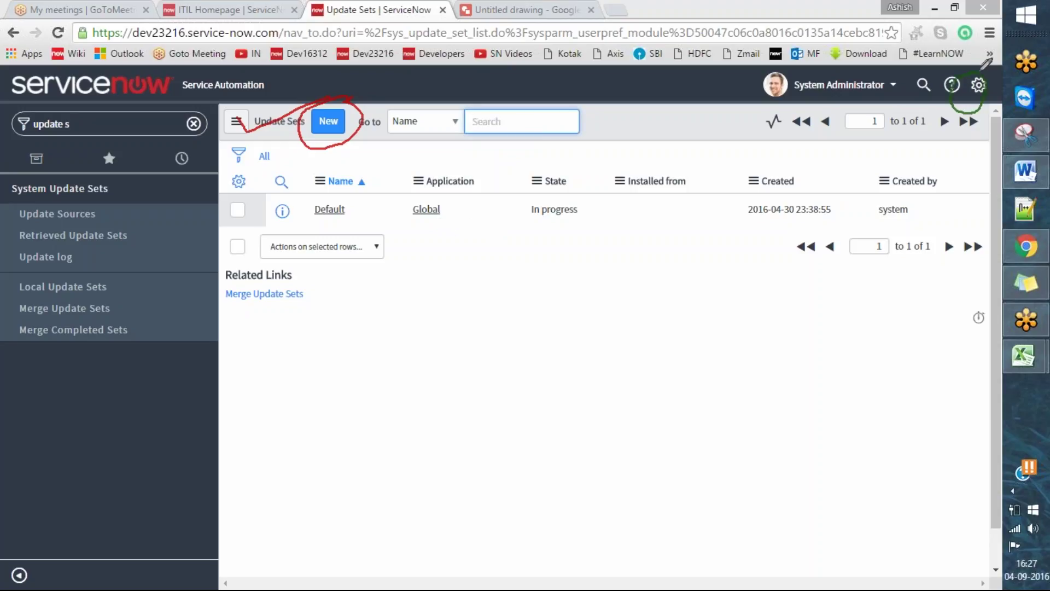
{"action": "left_click_drag", "start_coordinate": [915, 105], "coordinate": [953, 76]}
{"action": "left_click", "coordinate": [466, 114]}
{"action": "left_click_drag", "start_coordinate": [918, 100], "coordinate": [983, 66]}
- Open System Settings and underline the Developer section with the annotation pen
{"action": "left_click", "coordinate": [978, 85]}
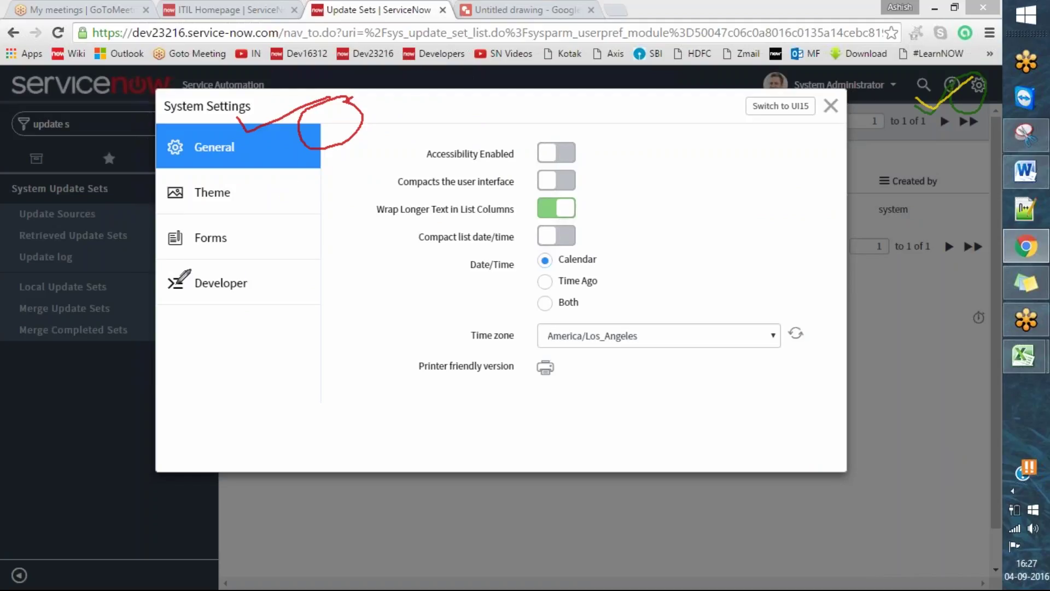
{"action": "left_click_drag", "start_coordinate": [166, 272], "coordinate": [230, 257]}
{"action": "left_click", "coordinate": [456, 73]}
{"action": "left_click", "coordinate": [534, 55]}
{"action": "mouse_move", "coordinate": [166, 272]}
{"action": "left_mouse_down"}
{"action": "mouse_move", "coordinate": [184, 286]}
{"action": "mouse_move", "coordinate": [254, 256]}
{"action": "left_mouse_up"}
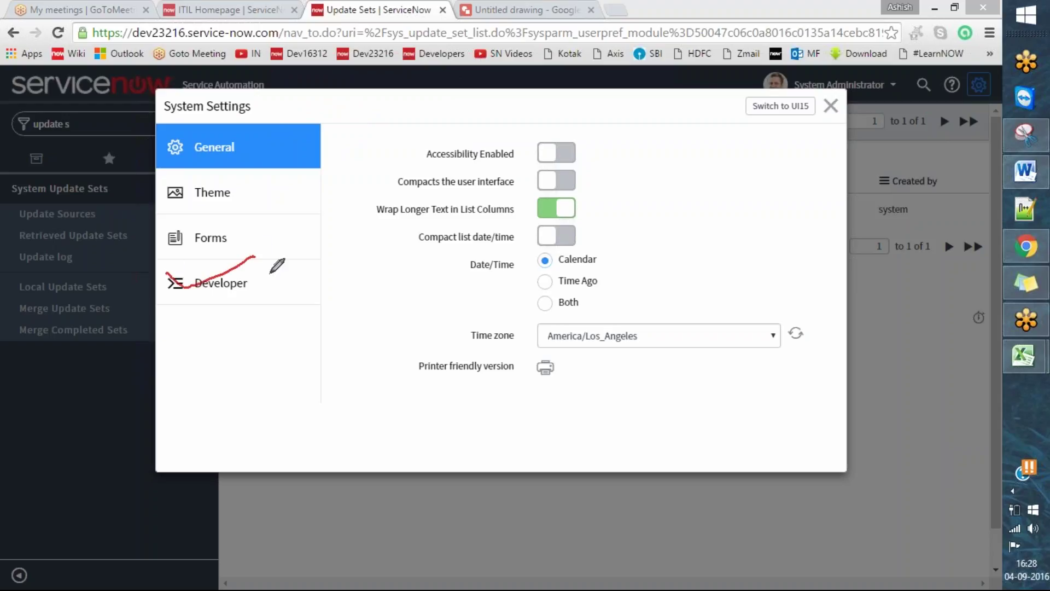
- Show the Developer settings and mark up the application and update set options
{"action": "left_click", "coordinate": [269, 295]}
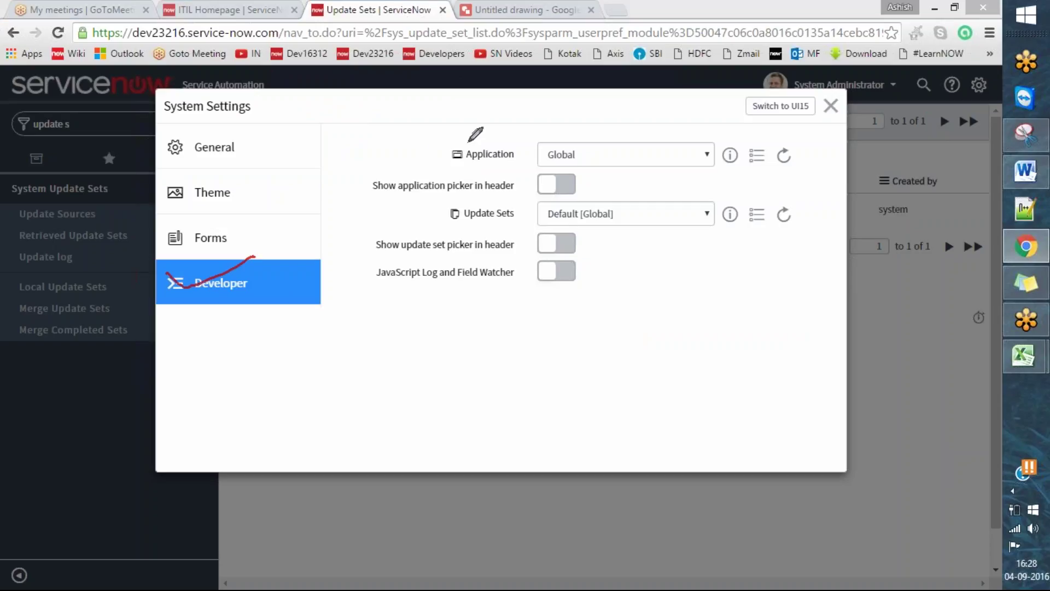
{"action": "left_click_drag", "start_coordinate": [426, 153], "coordinate": [479, 134]}
{"action": "left_click_drag", "start_coordinate": [432, 210], "coordinate": [477, 202]}
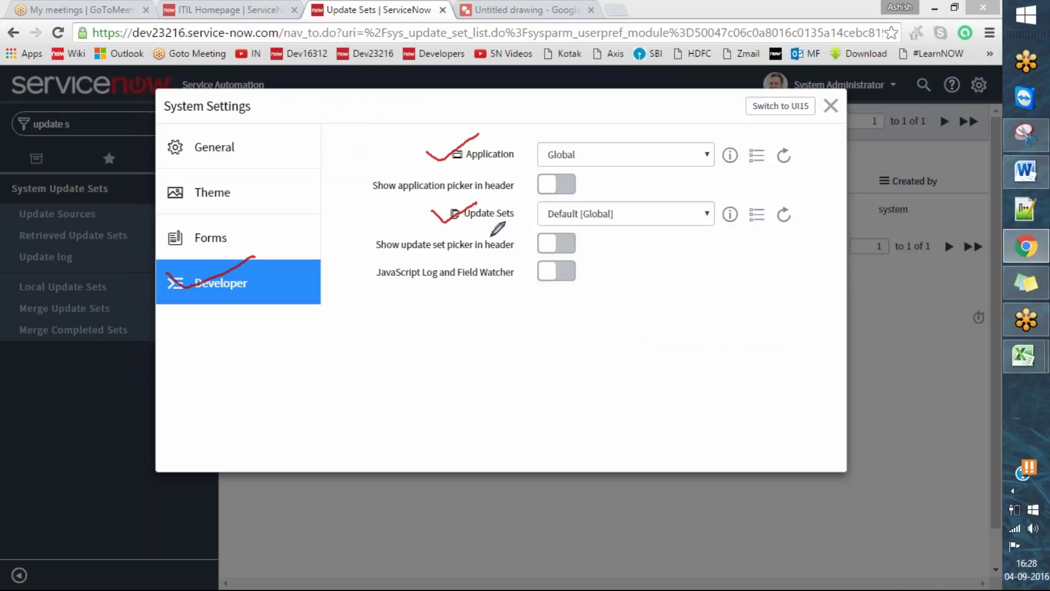
{"action": "mouse_move", "coordinate": [439, 203]}
{"action": "left_mouse_down"}
{"action": "mouse_move", "coordinate": [586, 234]}
{"action": "mouse_move", "coordinate": [795, 229]}
{"action": "left_mouse_up"}
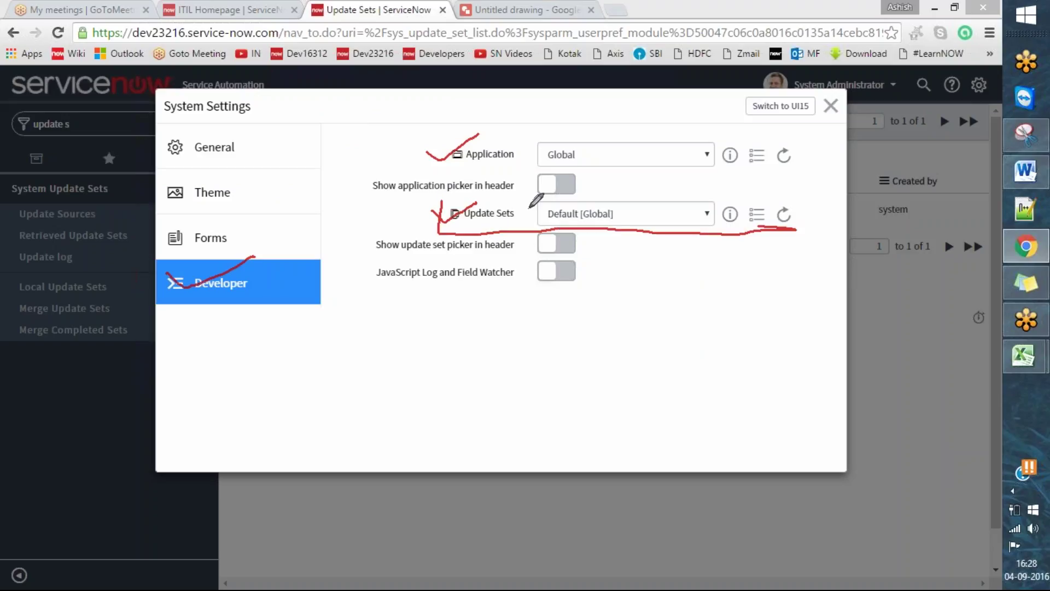
{"action": "mouse_move", "coordinate": [441, 200]}
{"action": "left_mouse_down"}
{"action": "mouse_move", "coordinate": [800, 189]}
{"action": "mouse_move", "coordinate": [800, 230]}
{"action": "left_mouse_up"}
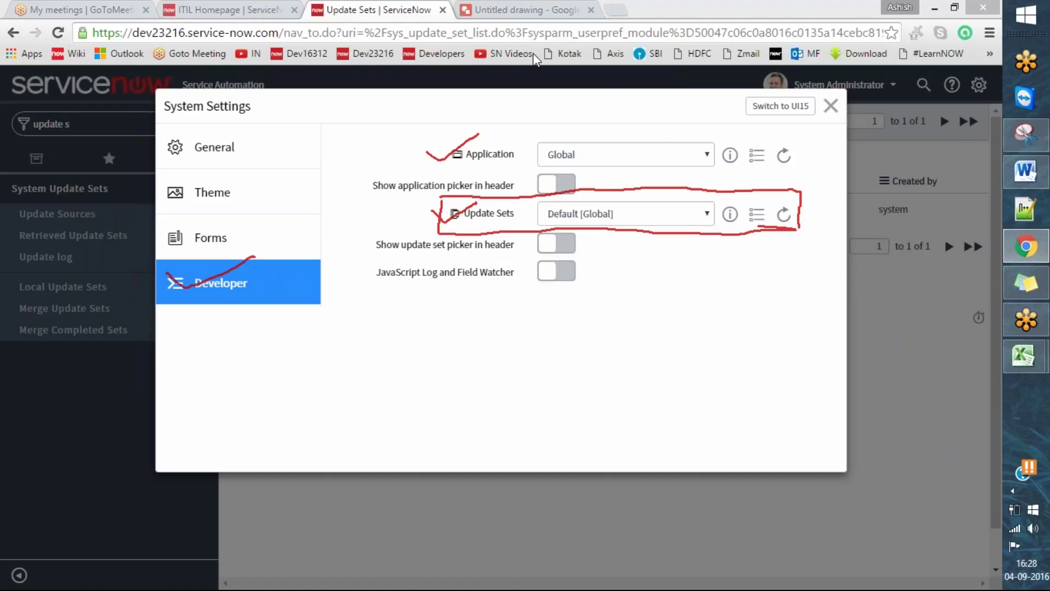
{"action": "key", "text": "e"}
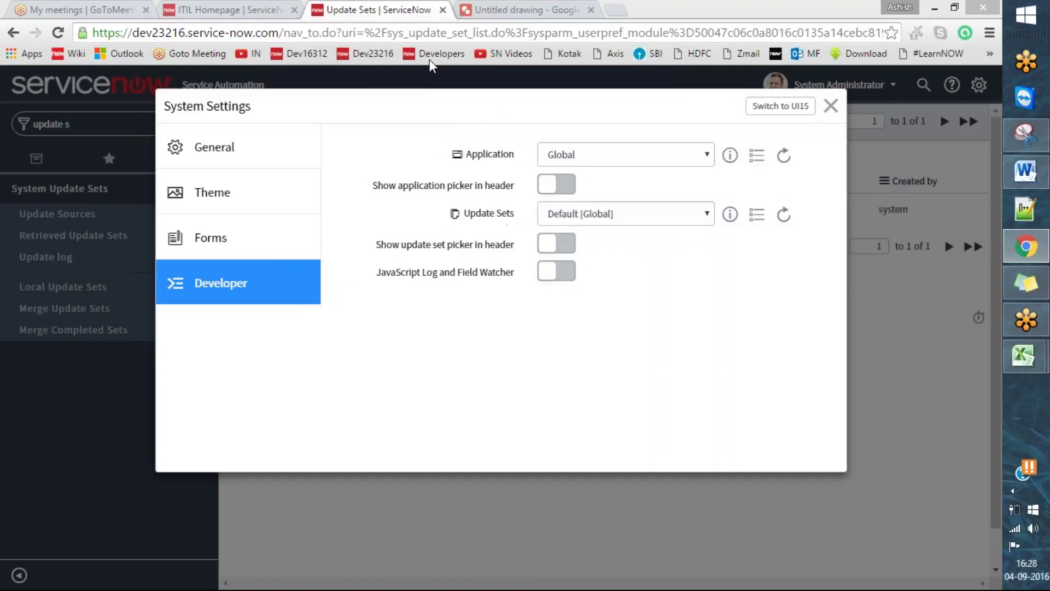
{"action": "left_click_drag", "start_coordinate": [368, 249], "coordinate": [428, 230]}
- Turn on 'Show update set picker in header', annotate it, and close System Settings
{"action": "left_click", "coordinate": [573, 245]}
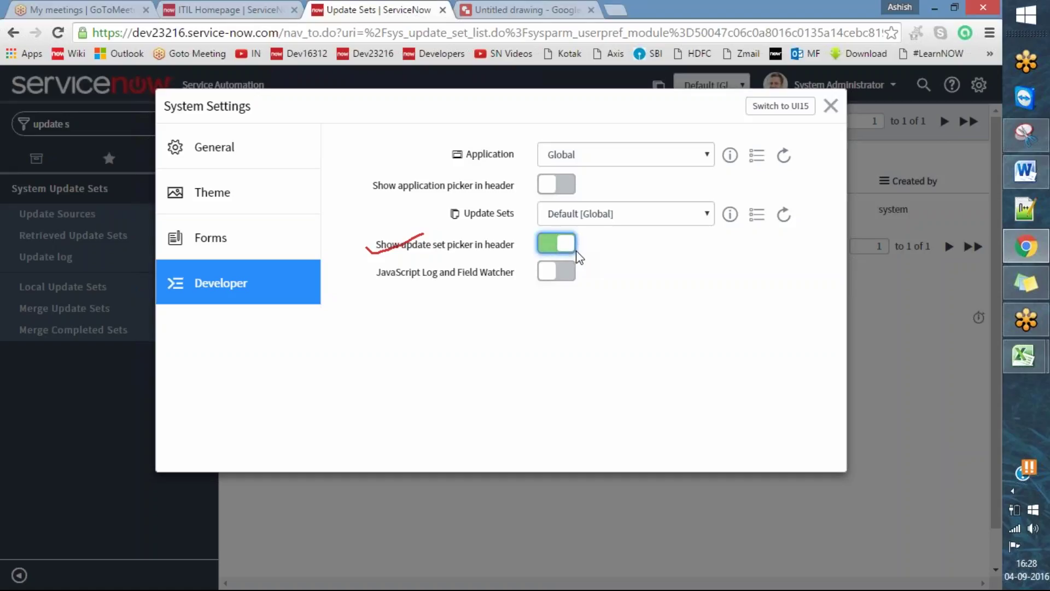
{"action": "left_click", "coordinate": [558, 246]}
{"action": "left_click", "coordinate": [565, 245]}
{"action": "left_click", "coordinate": [568, 248]}
{"action": "left_click", "coordinate": [569, 248]}
{"action": "left_click", "coordinate": [533, 51]}
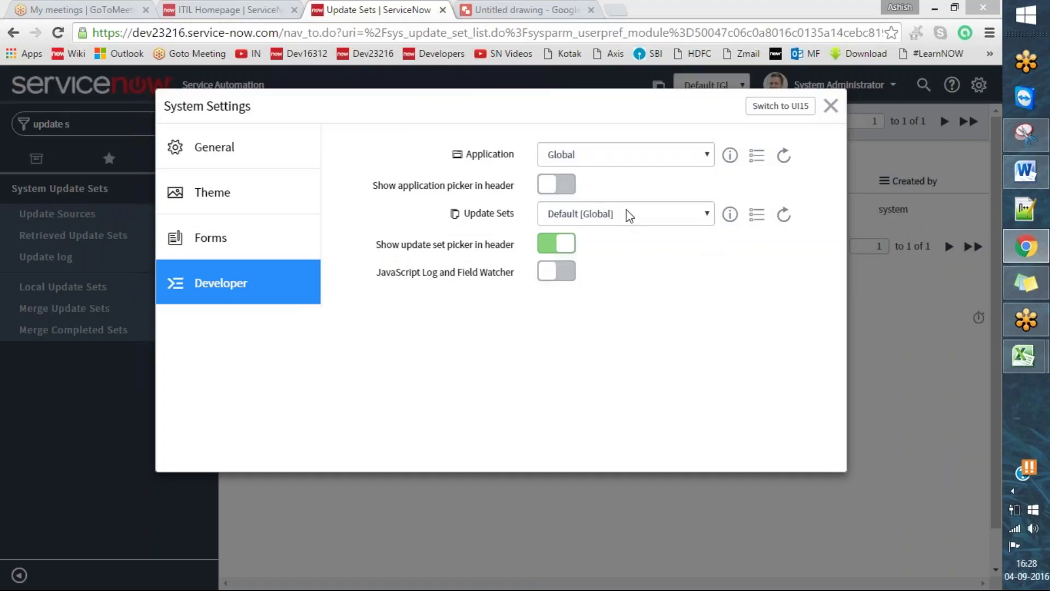
{"action": "left_click_drag", "start_coordinate": [361, 252], "coordinate": [417, 237]}
{"action": "mouse_move", "coordinate": [545, 229]}
{"action": "left_mouse_down"}
{"action": "mouse_move", "coordinate": [523, 253]}
{"action": "mouse_move", "coordinate": [541, 225]}
{"action": "left_mouse_up"}
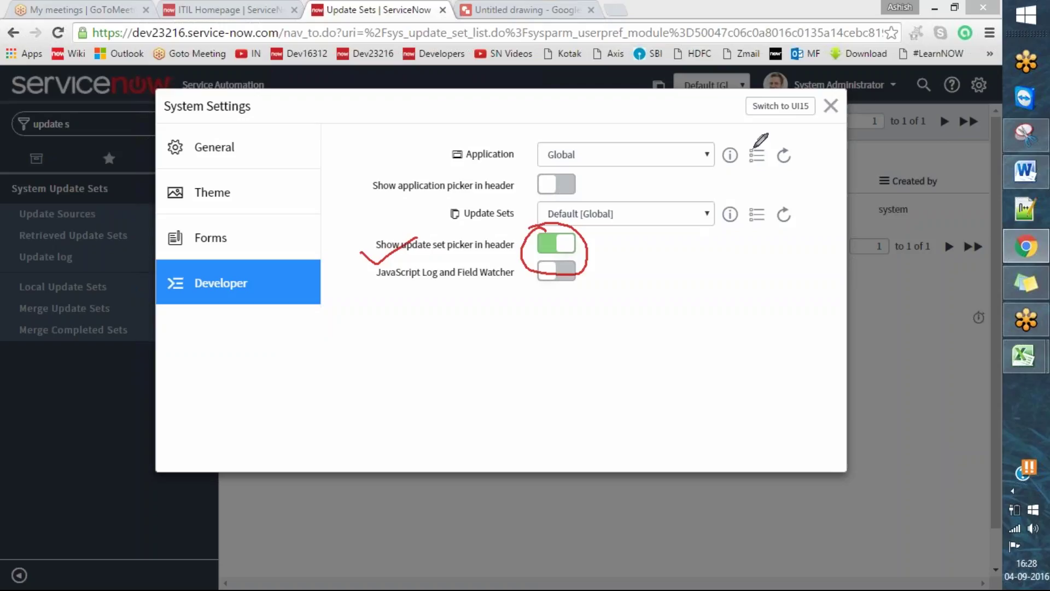
{"action": "key", "text": "e"}
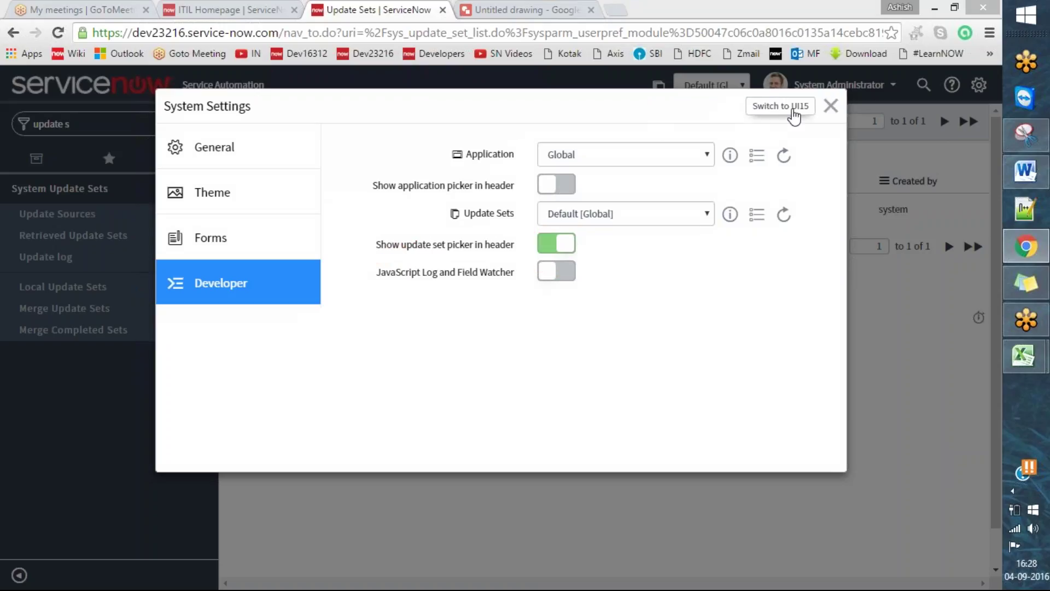
{"action": "left_click", "coordinate": [830, 105]}
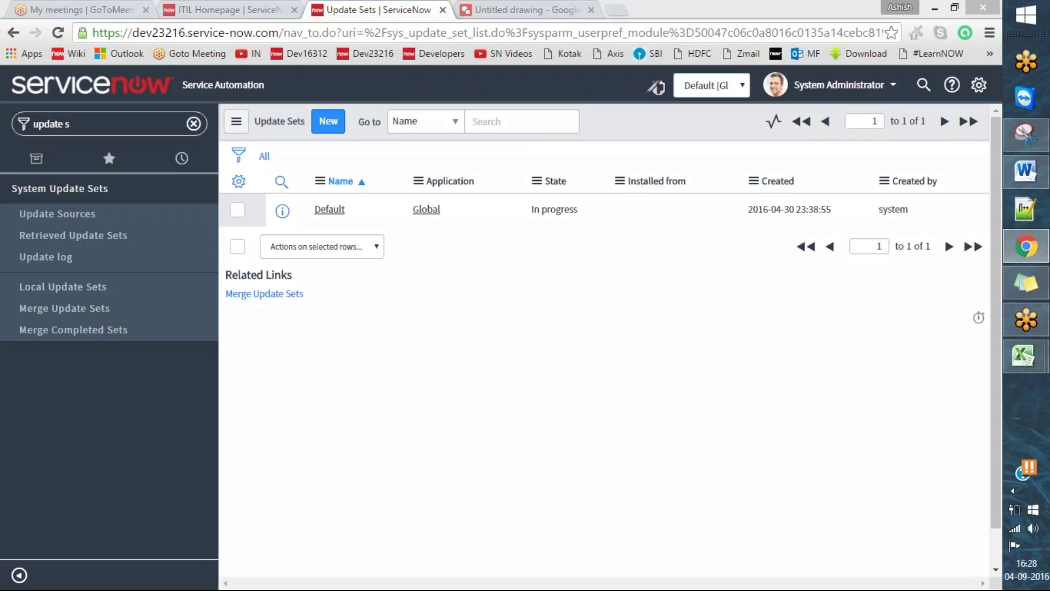
- Create a new update set record, opening a blank form named New Update Set in Global
{"action": "mouse_move", "coordinate": [708, 70]}
{"action": "left_mouse_down"}
{"action": "mouse_move", "coordinate": [693, 122]}
{"action": "mouse_move", "coordinate": [761, 52]}
{"action": "left_mouse_up"}
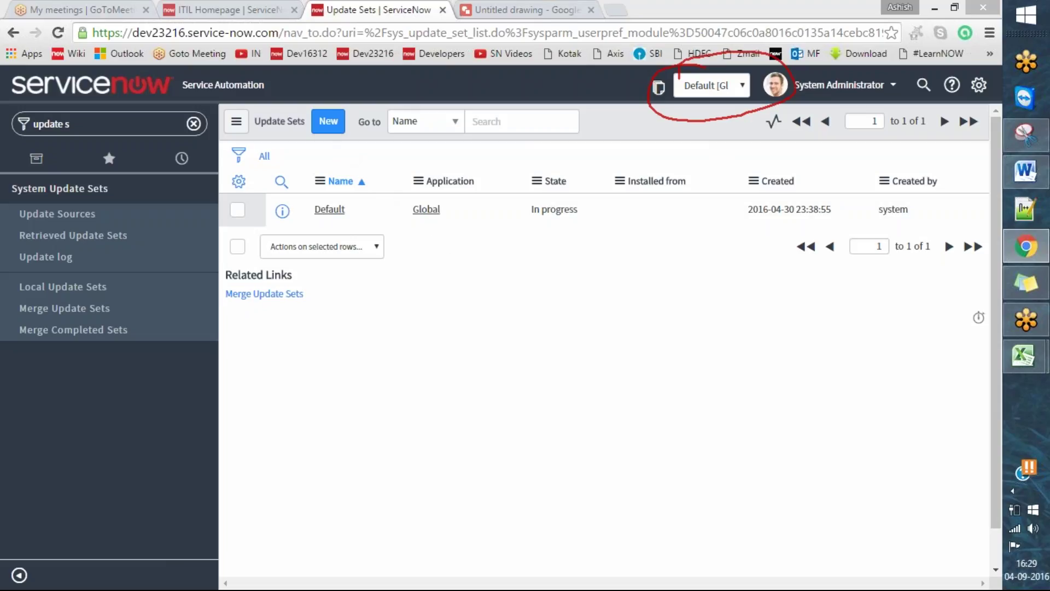
{"action": "left_click", "coordinate": [532, 57]}
{"action": "left_click_drag", "start_coordinate": [222, 120], "coordinate": [264, 108]}
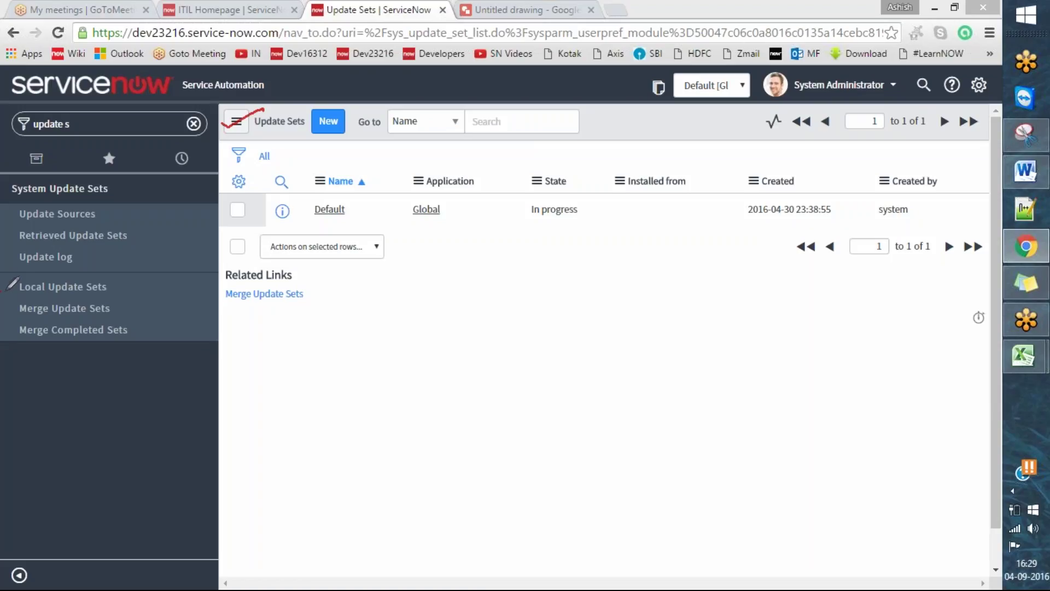
{"action": "left_click_drag", "start_coordinate": [10, 291], "coordinate": [74, 271]}
{"action": "left_click", "coordinate": [187, 261]}
{"action": "mouse_move", "coordinate": [253, 185]}
{"action": "left_mouse_down"}
{"action": "mouse_move", "coordinate": [252, 226]}
{"action": "mouse_move", "coordinate": [502, 234]}
{"action": "mouse_move", "coordinate": [943, 218]}
{"action": "mouse_move", "coordinate": [940, 174]}
{"action": "left_mouse_up"}
{"action": "left_click_drag", "start_coordinate": [727, 162], "coordinate": [256, 182]}
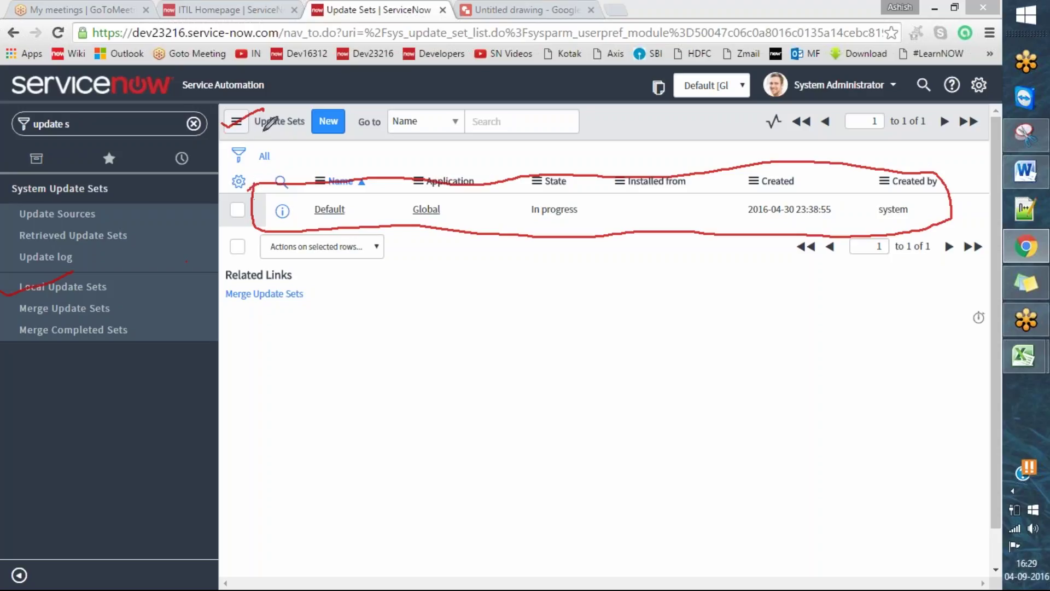
{"action": "left_click_drag", "start_coordinate": [222, 125], "coordinate": [262, 112]}
{"action": "key", "text": "Escape"}
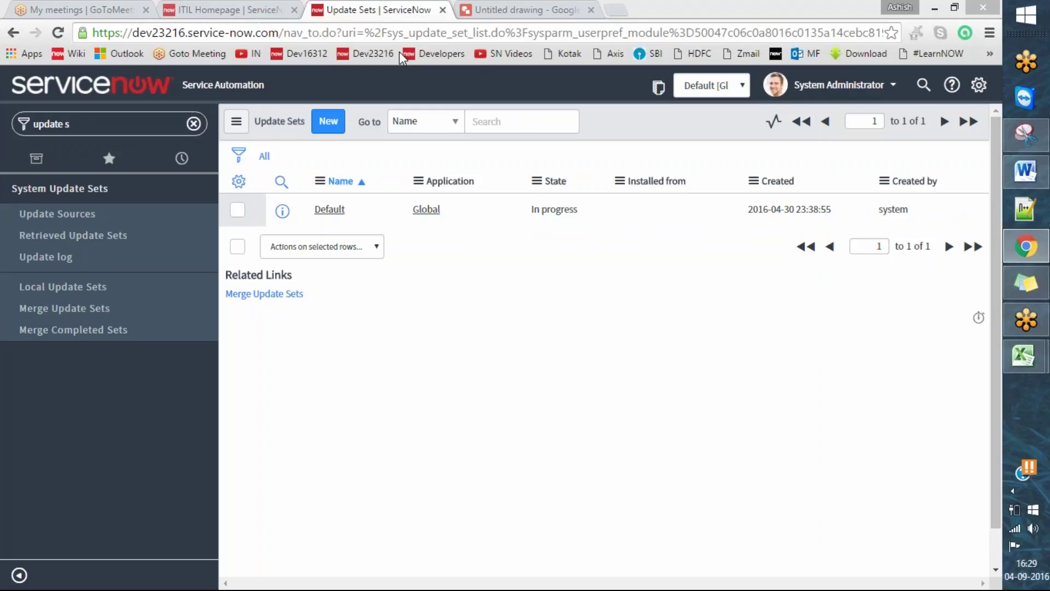
{"action": "left_click", "coordinate": [329, 121]}
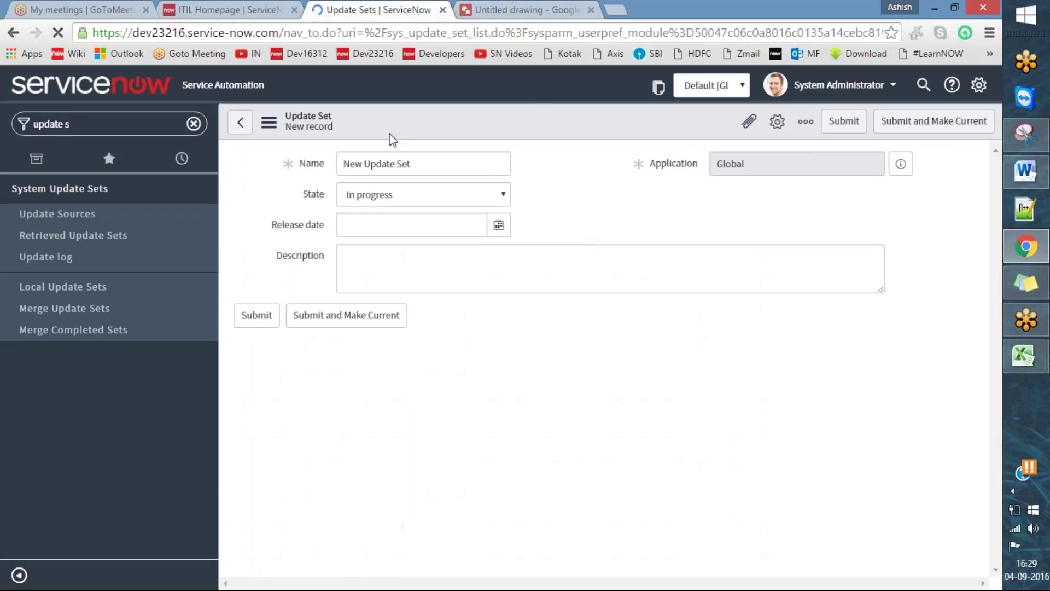
- Replace the default update set name with 'session 13 update set'
{"action": "left_click", "coordinate": [427, 53]}
{"action": "mouse_move", "coordinate": [279, 167]}
{"action": "left_mouse_down"}
{"action": "mouse_move", "coordinate": [285, 175]}
{"action": "mouse_move", "coordinate": [324, 149]}
{"action": "left_mouse_up"}
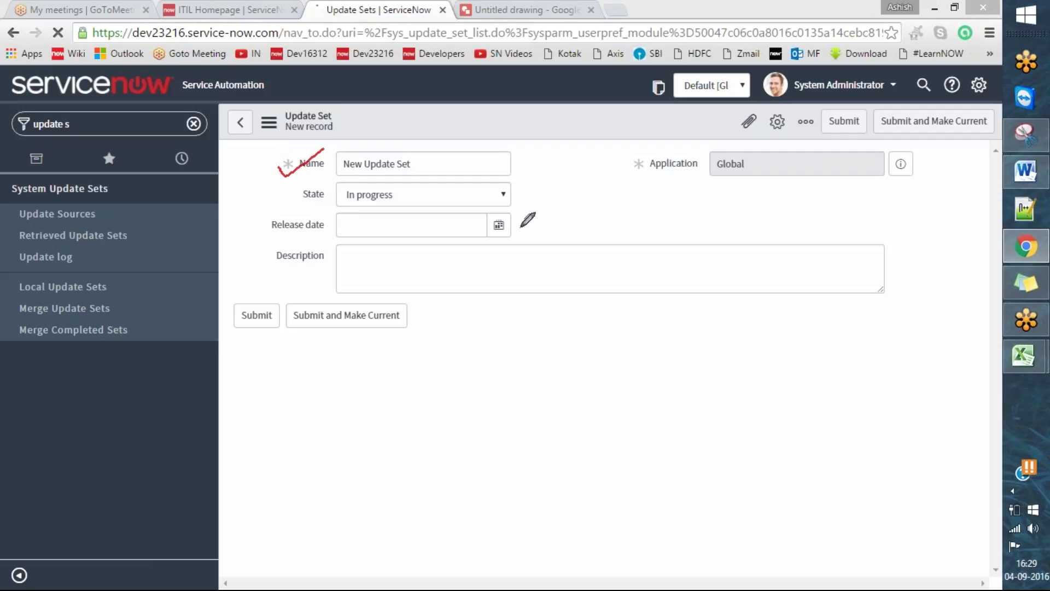
{"action": "left_click_drag", "start_coordinate": [261, 229], "coordinate": [309, 216]}
{"action": "mouse_move", "coordinate": [266, 262]}
{"action": "left_mouse_down"}
{"action": "mouse_move", "coordinate": [282, 268]}
{"action": "mouse_move", "coordinate": [320, 249]}
{"action": "left_mouse_up"}
{"action": "key", "text": "e"}
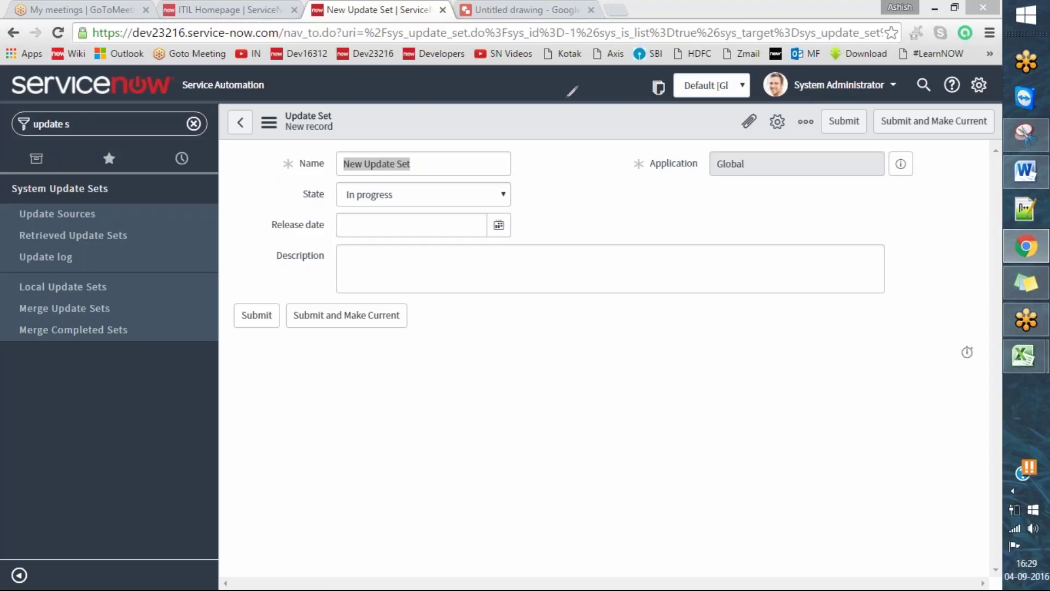
{"action": "left_click_drag", "start_coordinate": [416, 163], "coordinate": [341, 164]}
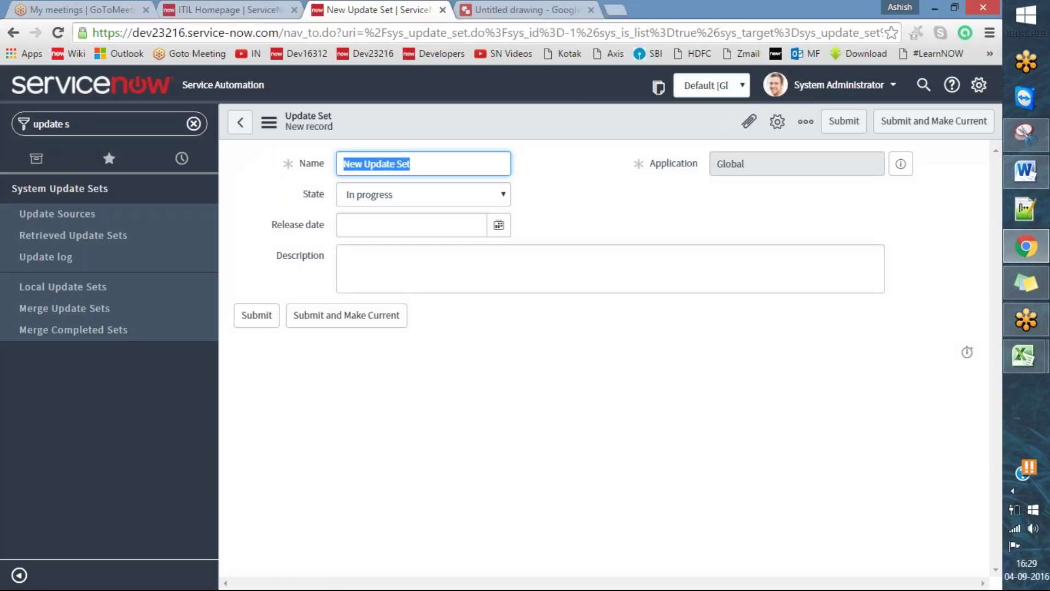
{"action": "key", "text": "BackSpace"}
{"action": "type", "text": "demo"}
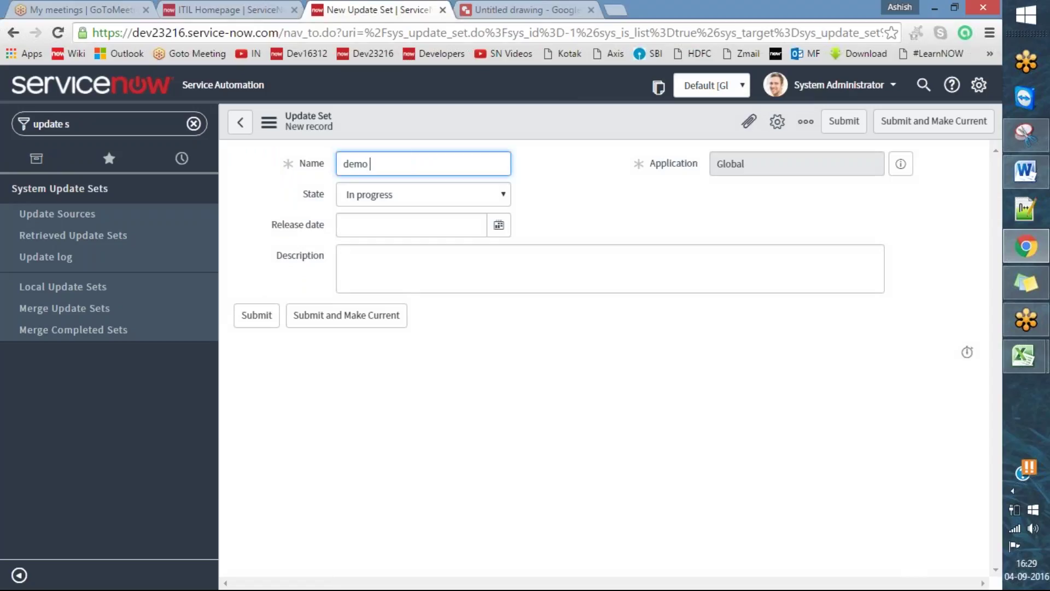
{"action": "key", "text": "BackSpace"}
{"action": "key", "text": "BackSpace"}
{"action": "key", "text": "BackSpace"}
{"action": "key", "text": "BackSpace"}
{"action": "type", "text": "session 13 update set"}
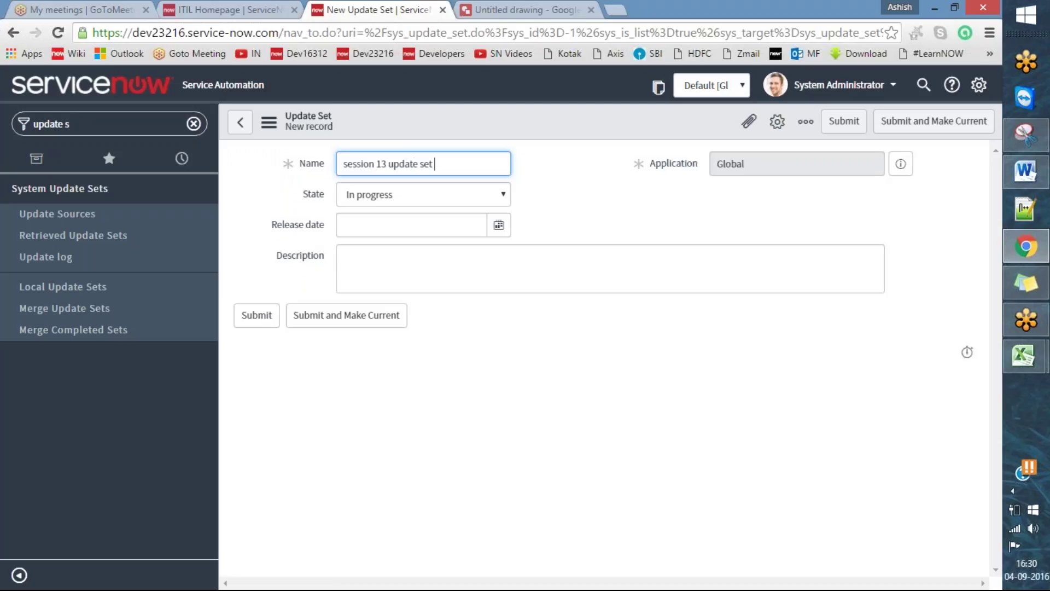
{"action": "left_click", "coordinate": [436, 46]}
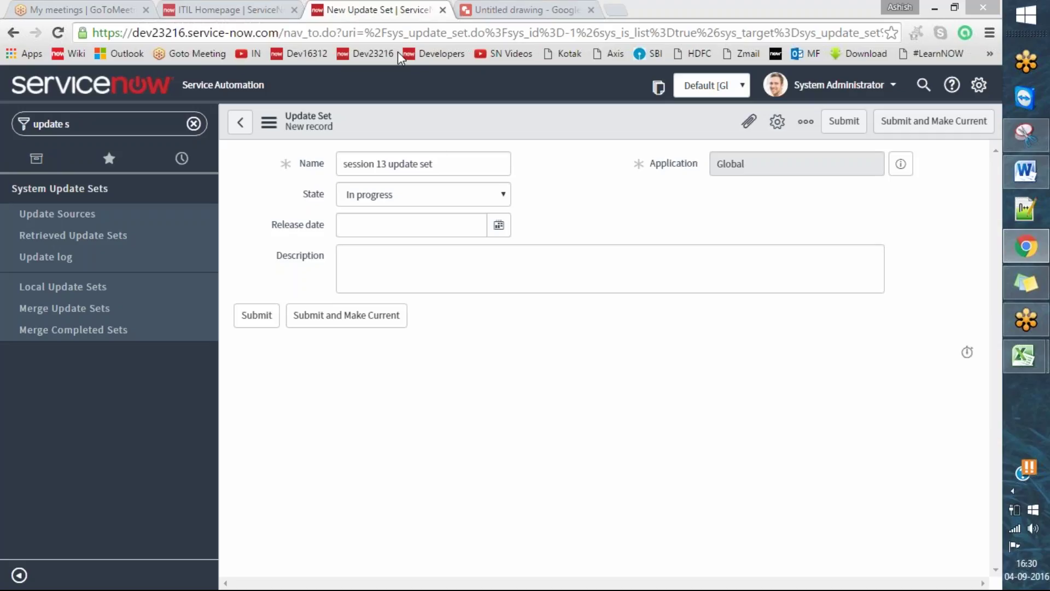
{"action": "left_click", "coordinate": [467, 192]}
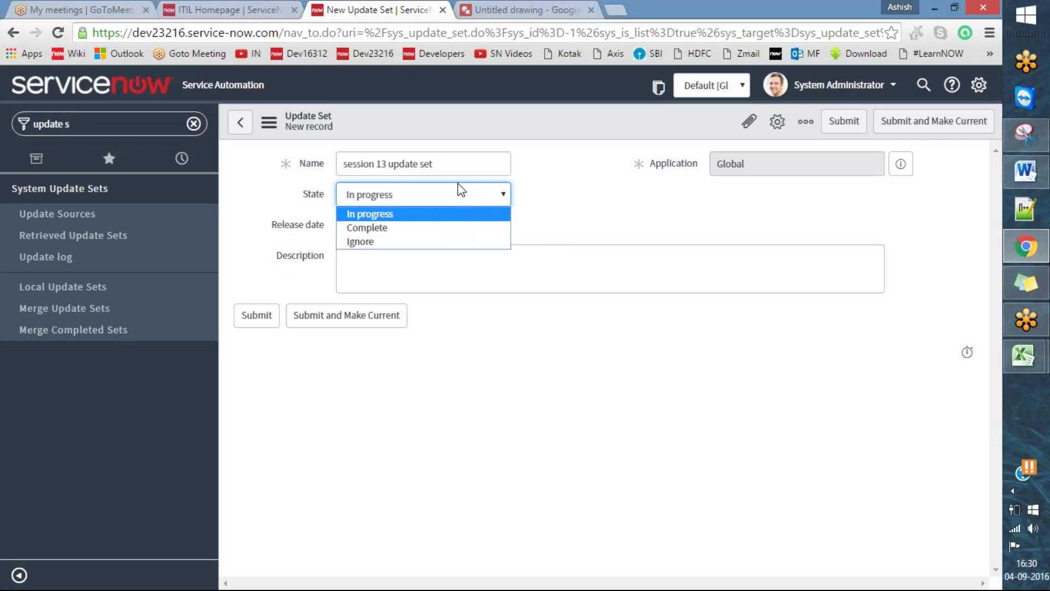
- Change the update set's State to Complete after briefly choosing Ignore
{"action": "left_click", "coordinate": [431, 52]}
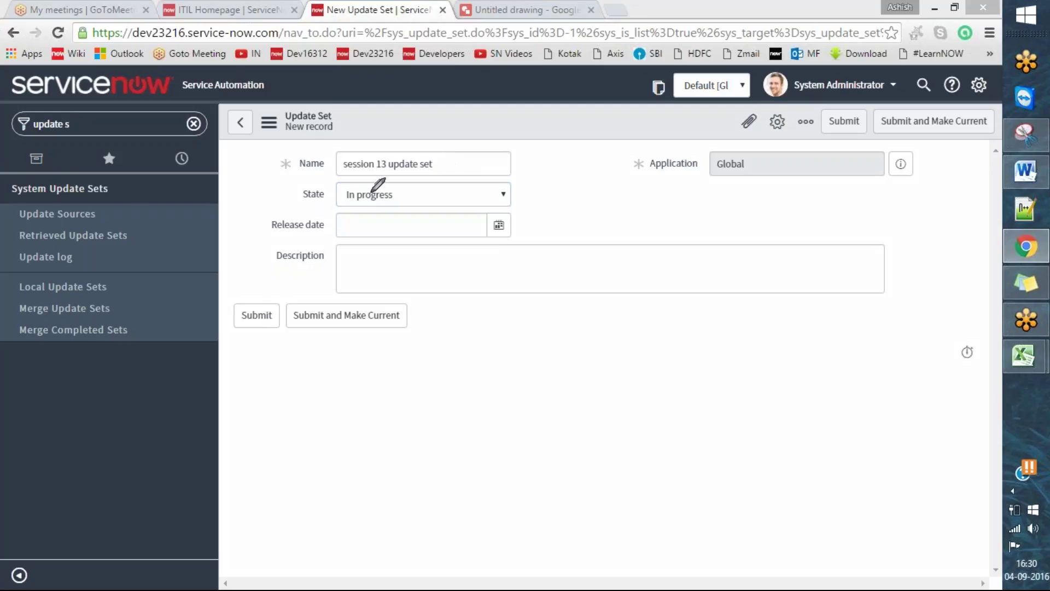
{"action": "mouse_move", "coordinate": [290, 195]}
{"action": "left_mouse_down"}
{"action": "mouse_move", "coordinate": [305, 201]}
{"action": "mouse_move", "coordinate": [340, 176]}
{"action": "left_mouse_up"}
{"action": "left_click", "coordinate": [439, 192]}
{"action": "left_click", "coordinate": [469, 241]}
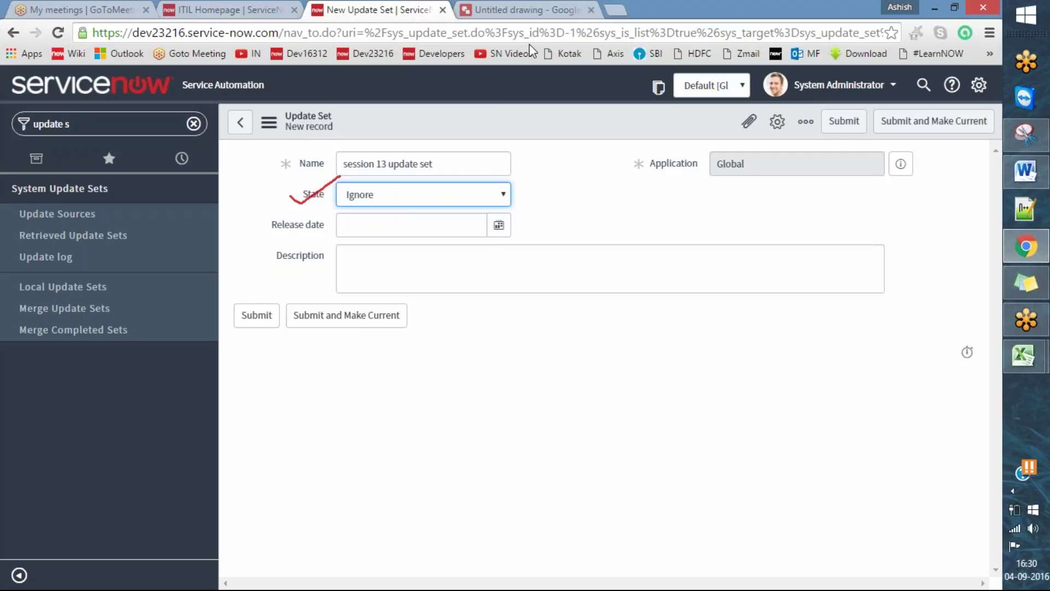
{"action": "key", "text": "Escape"}
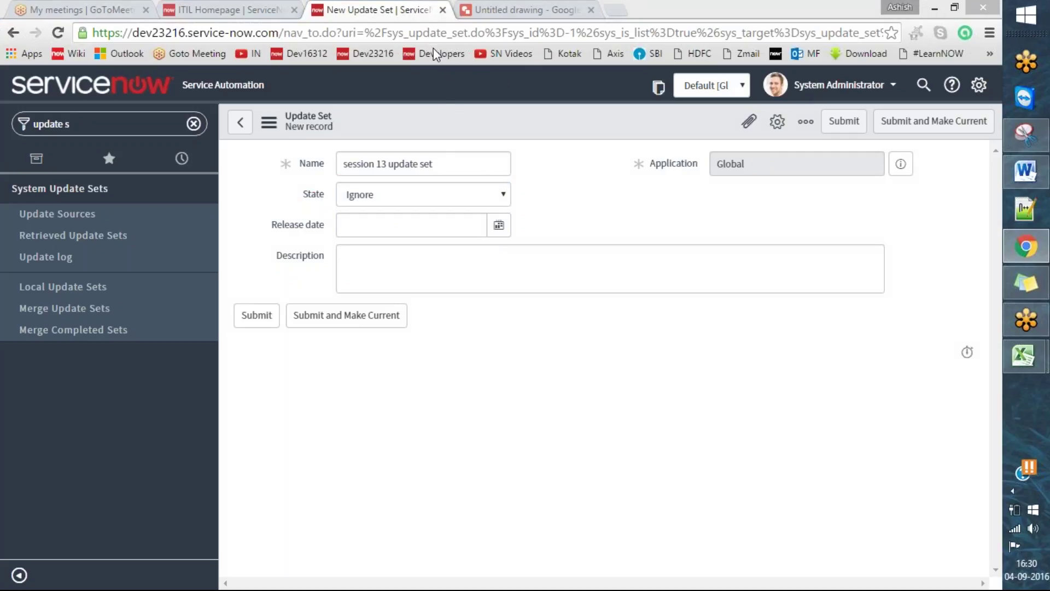
{"action": "left_click_drag", "start_coordinate": [282, 198], "coordinate": [330, 184]}
{"action": "key", "text": "Escape"}
{"action": "left_click", "coordinate": [462, 205]}
{"action": "left_click", "coordinate": [412, 227]}
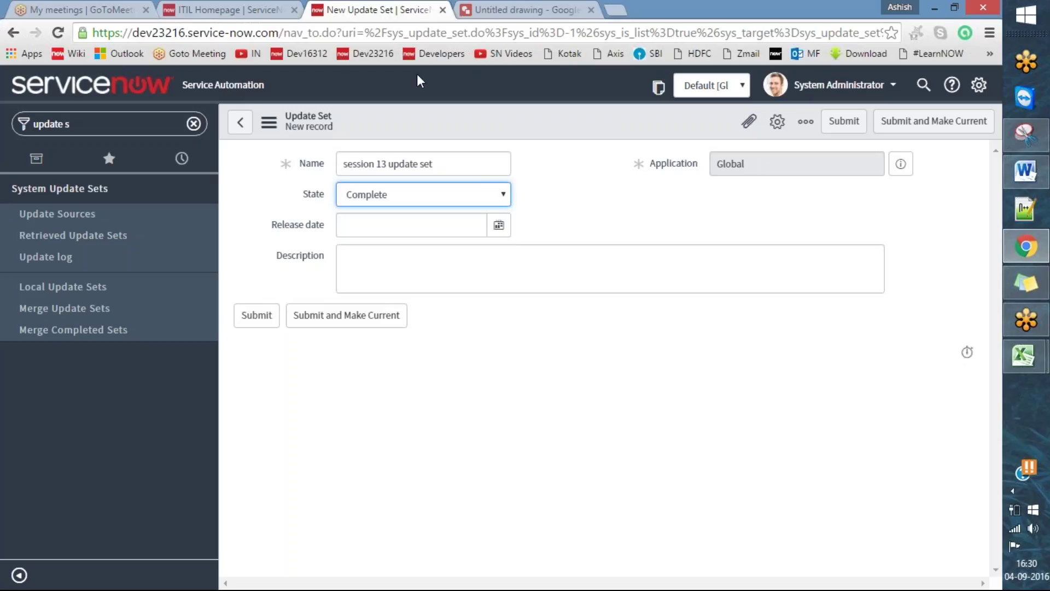
{"action": "left_click_drag", "start_coordinate": [290, 201], "coordinate": [341, 174]}
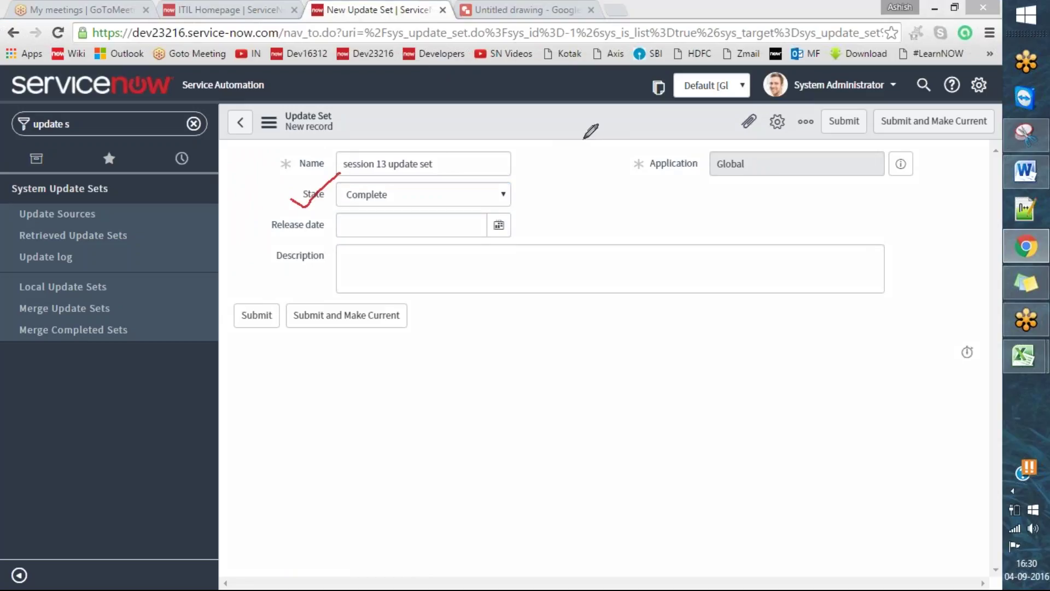
{"action": "left_click", "coordinate": [529, 54]}
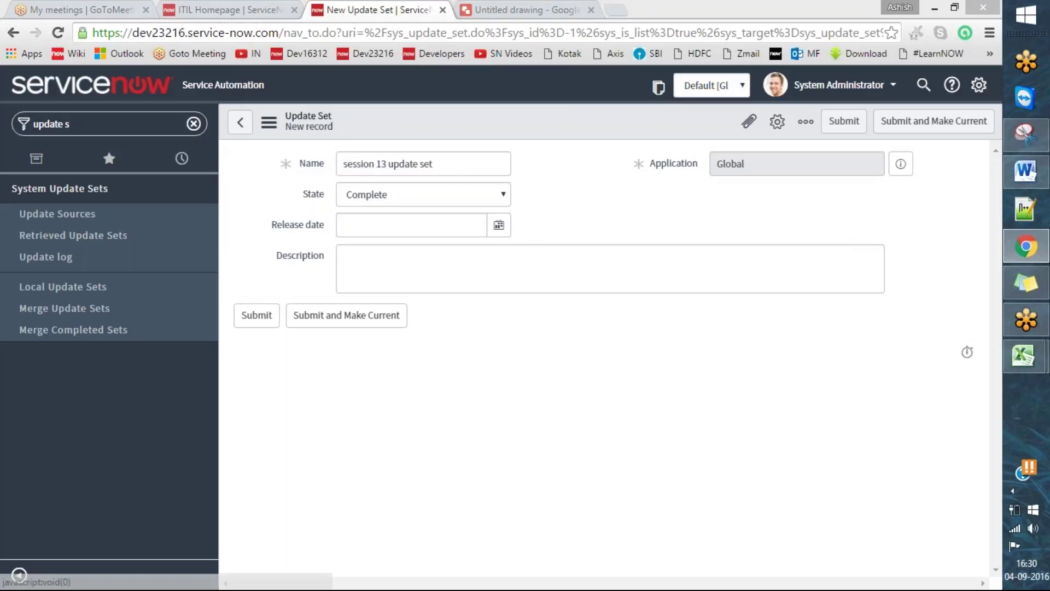
{"action": "left_click", "coordinate": [468, 264]}
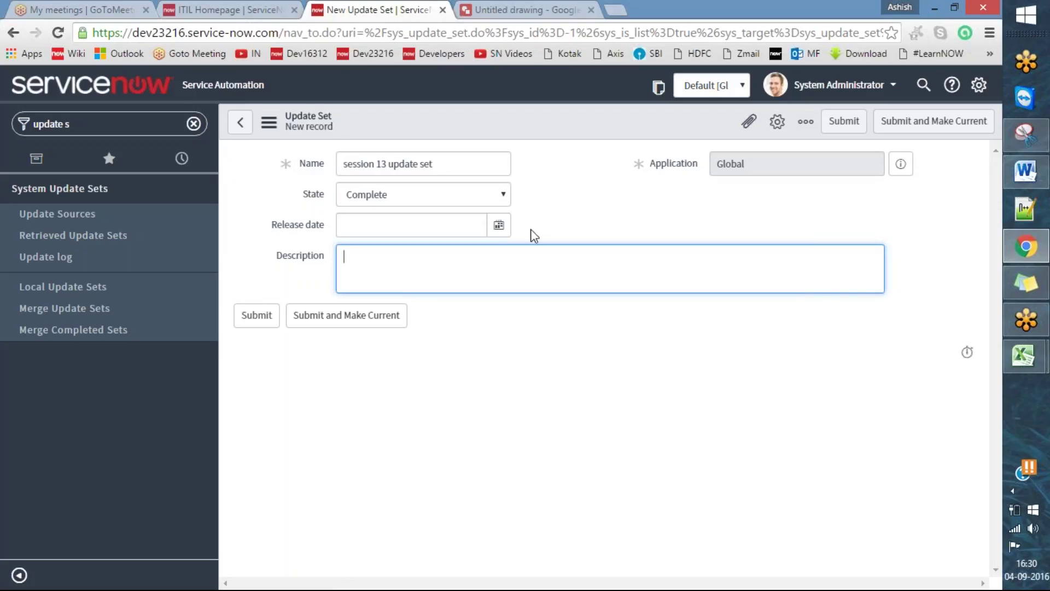
{"action": "triple_click", "coordinate": [464, 169]}
{"action": "left_click", "coordinate": [432, 262]}
{"action": "type", "text": "session 13 update set"}
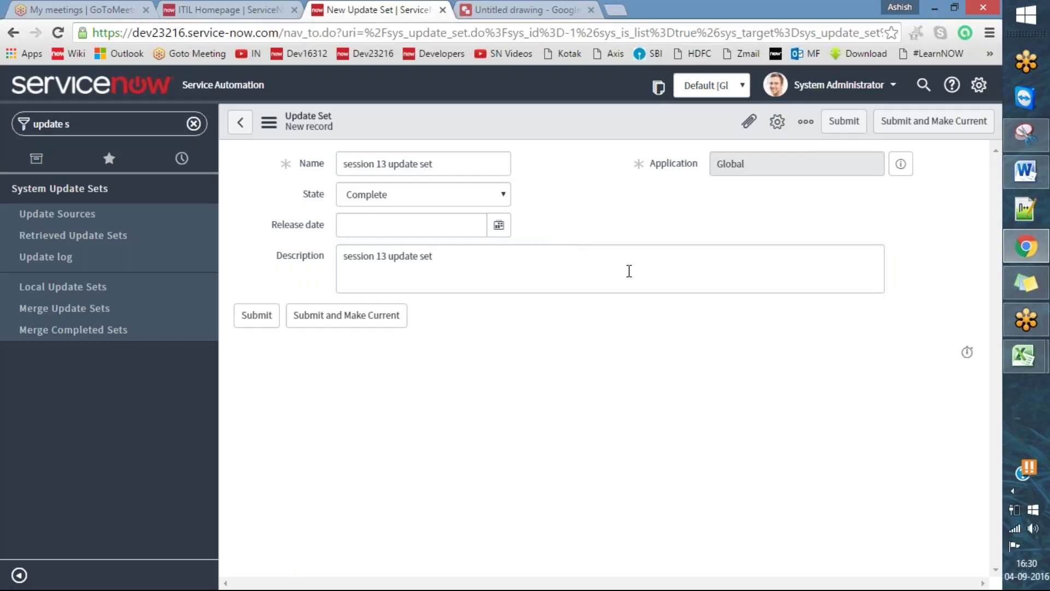
{"action": "left_click", "coordinate": [435, 58]}
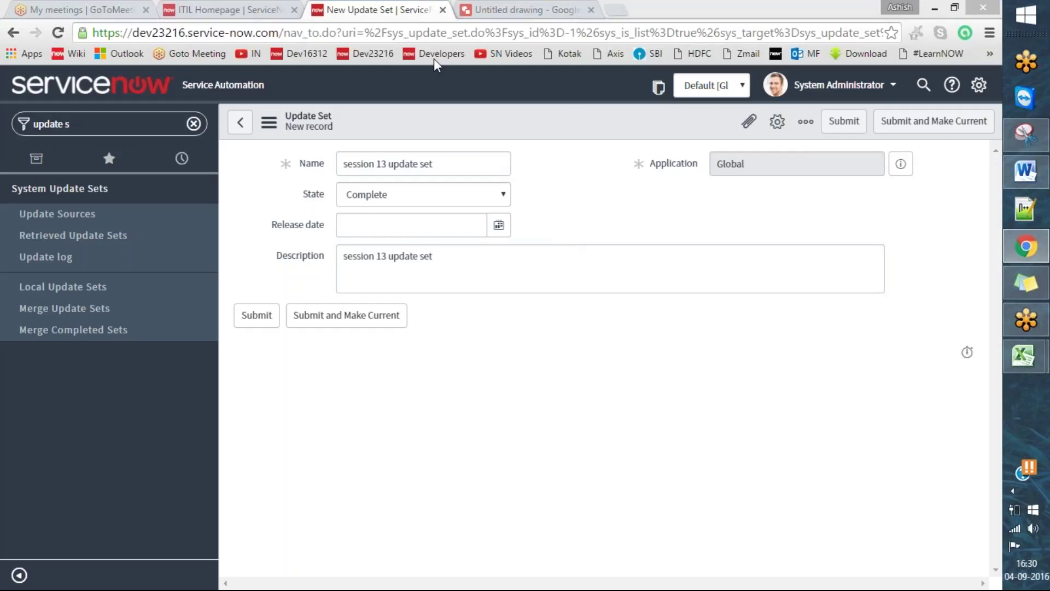
{"action": "mouse_move", "coordinate": [857, 113]}
{"action": "left_mouse_down"}
{"action": "mouse_move", "coordinate": [822, 125]}
{"action": "mouse_move", "coordinate": [858, 116]}
{"action": "mouse_move", "coordinate": [926, 137]}
{"action": "mouse_move", "coordinate": [966, 104]}
{"action": "mouse_move", "coordinate": [912, 105]}
{"action": "left_mouse_up"}
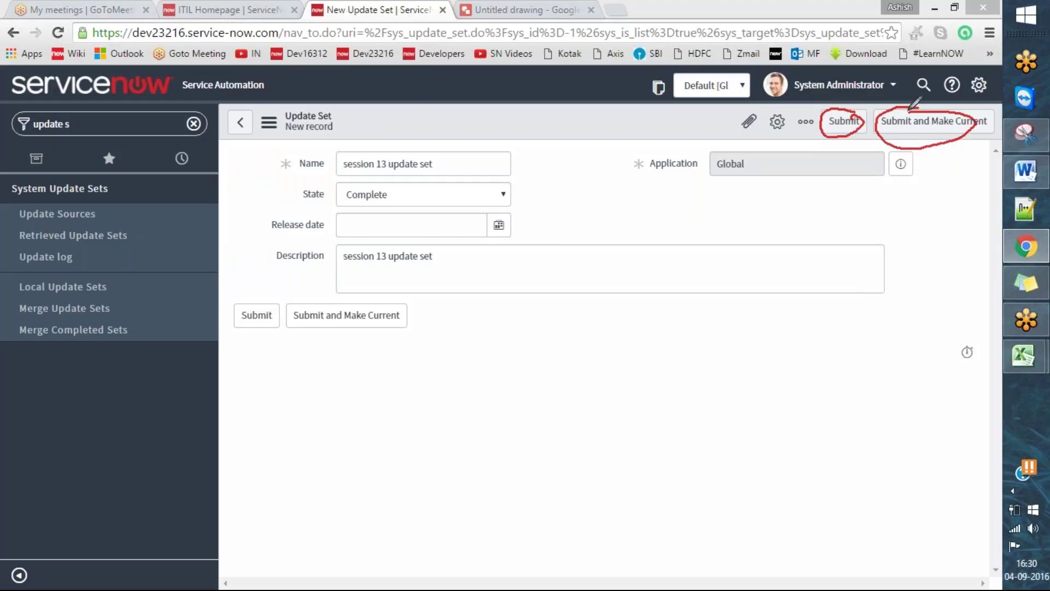
{"action": "mouse_move", "coordinate": [641, 90]}
{"action": "left_mouse_down"}
{"action": "mouse_move", "coordinate": [669, 102]}
{"action": "mouse_move", "coordinate": [702, 76]}
{"action": "left_mouse_up"}
{"action": "key", "text": "Escape"}
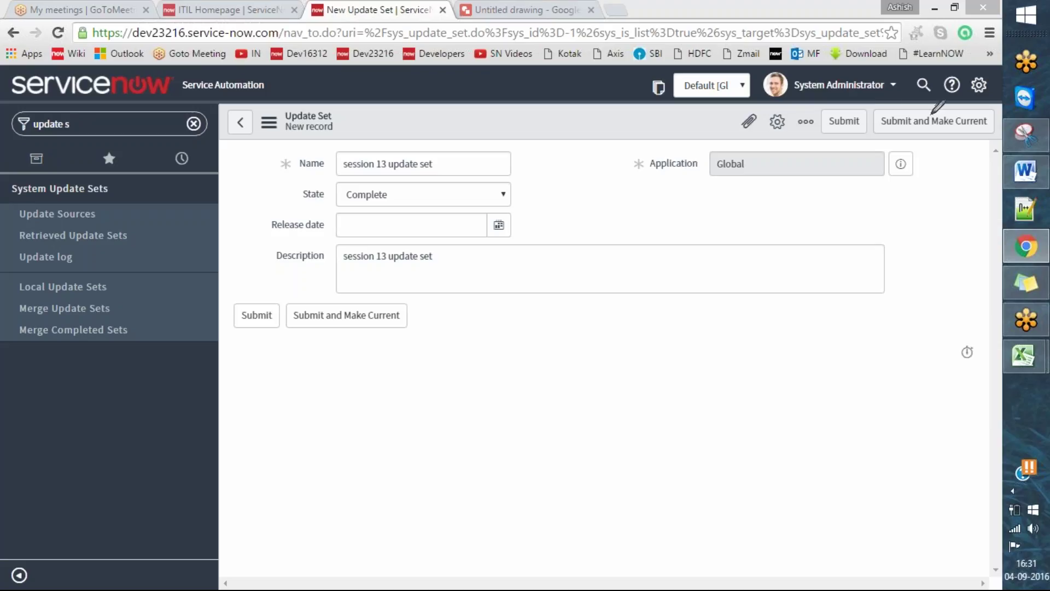
{"action": "mouse_move", "coordinate": [878, 105]}
{"action": "left_mouse_down"}
{"action": "mouse_move", "coordinate": [927, 134]}
{"action": "mouse_move", "coordinate": [992, 126]}
{"action": "mouse_move", "coordinate": [904, 97]}
{"action": "left_mouse_up"}
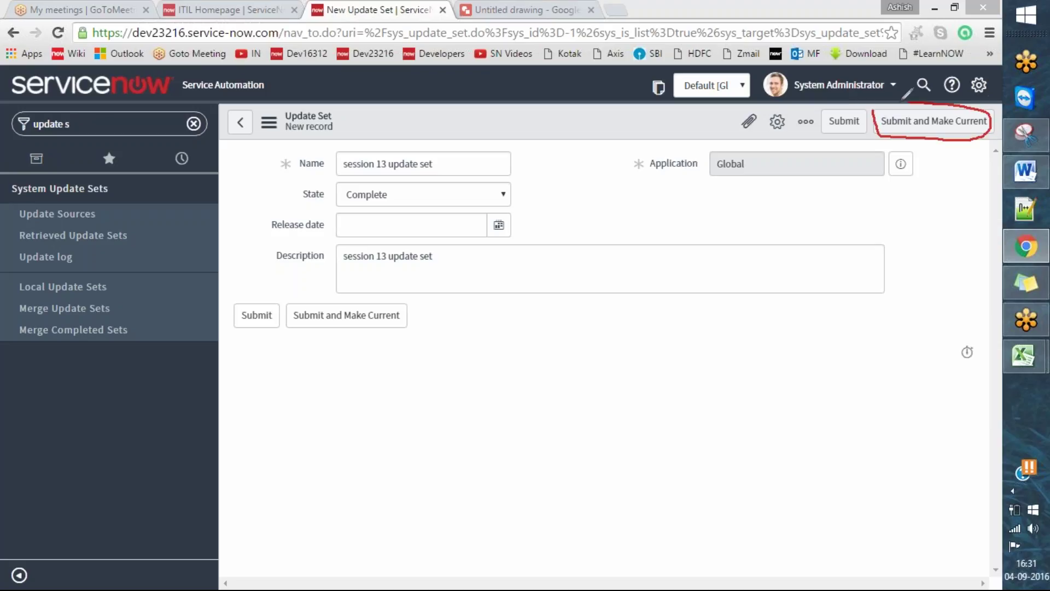
{"action": "left_click_drag", "start_coordinate": [288, 160], "coordinate": [331, 148]}
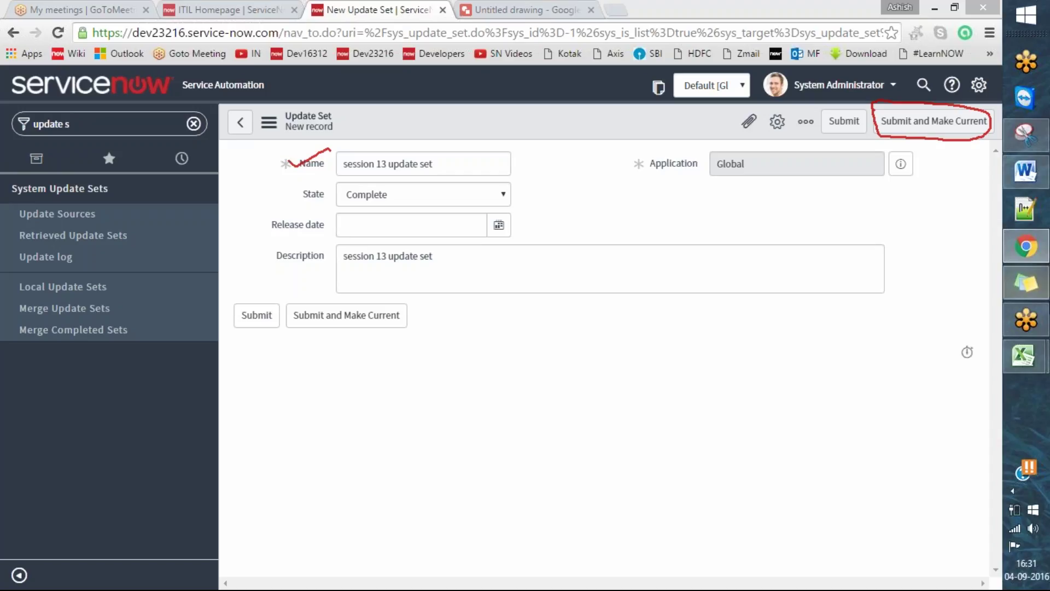
- Capture the filled-in update set form area with Snipping Tool
{"action": "left_click", "coordinate": [1025, 134]}
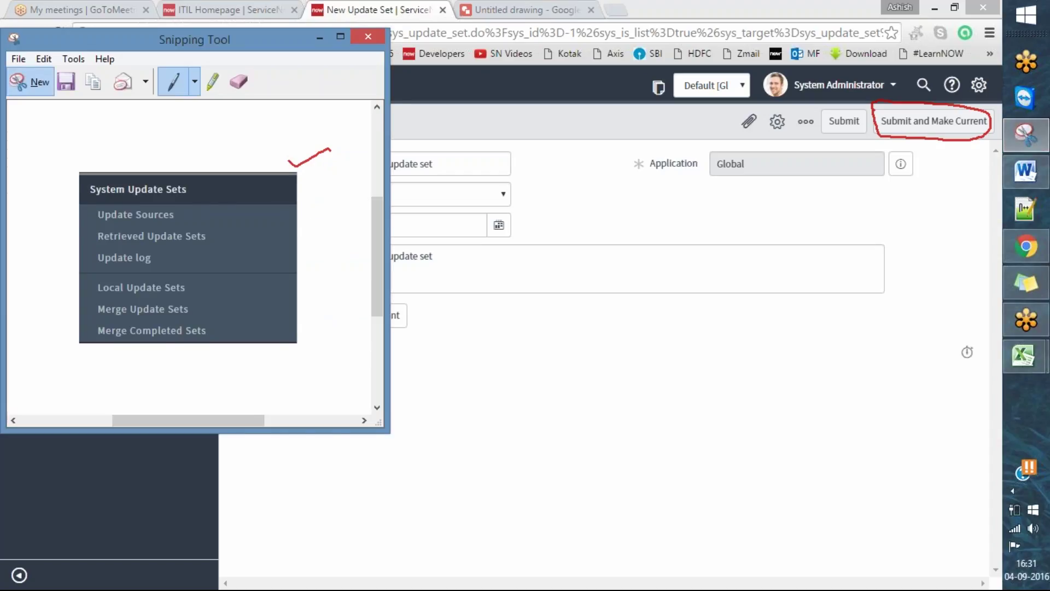
{"action": "left_click", "coordinate": [26, 80]}
{"action": "mouse_move", "coordinate": [224, 108]}
{"action": "left_mouse_down"}
{"action": "mouse_move", "coordinate": [666, 258]}
{"action": "mouse_move", "coordinate": [987, 274]}
{"action": "mouse_move", "coordinate": [997, 338]}
{"action": "left_mouse_up"}
- Paste the form screenshot into the Word notes, then minimize Word and Snipping Tool
{"action": "left_click", "coordinate": [1025, 171]}
{"action": "scroll", "coordinate": [622, 392], "scroll_direction": "down", "scroll_amount": 2}
{"action": "left_click", "coordinate": [633, 347]}
{"action": "key", "text": "ctrl+v"}
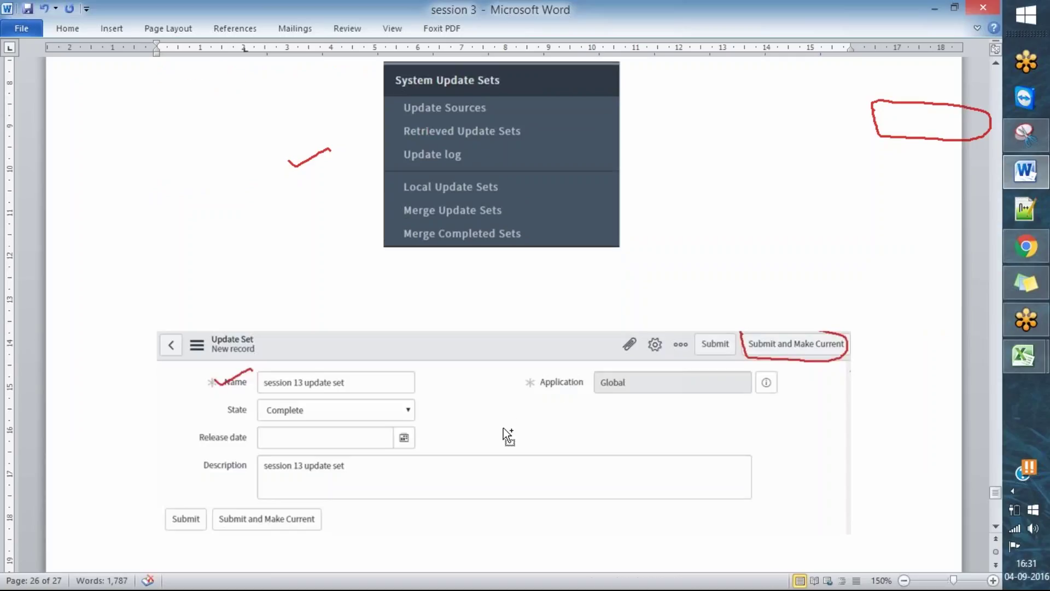
{"action": "left_click", "coordinate": [936, 7]}
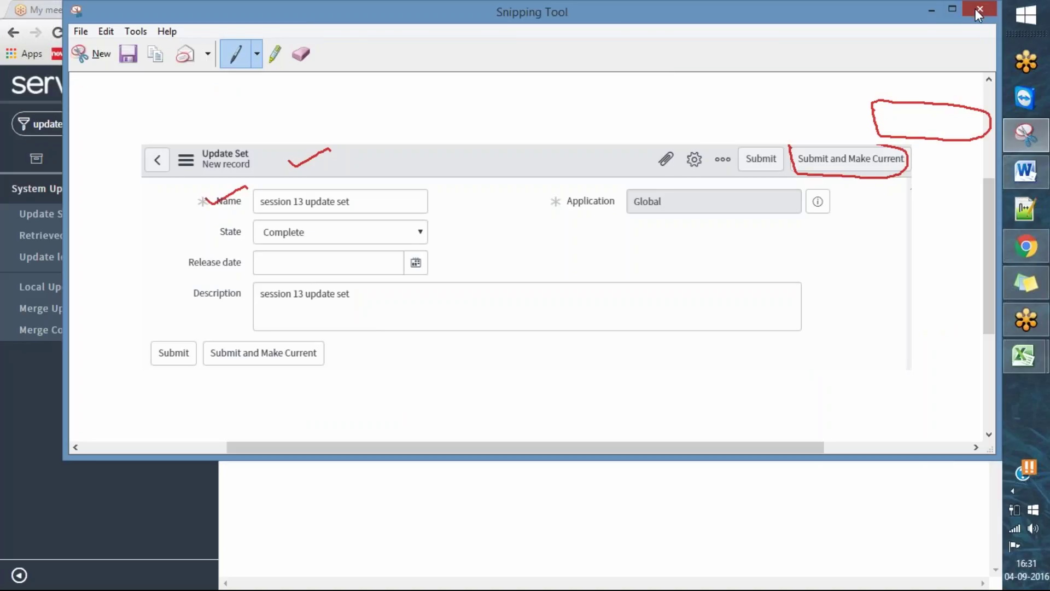
{"action": "left_click", "coordinate": [932, 11]}
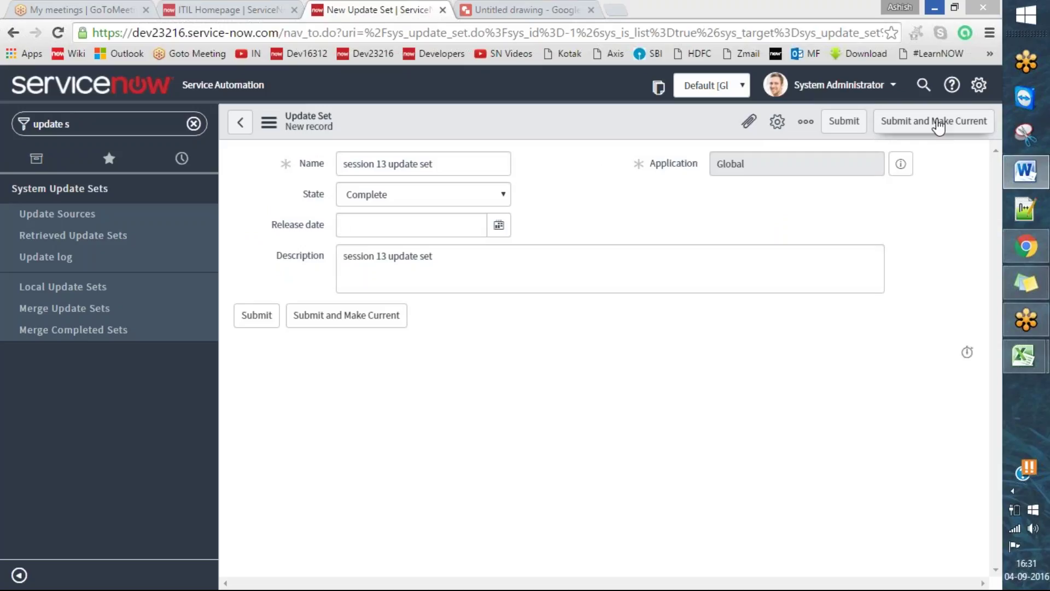
- Save the new update set with Submit and Make Current
{"action": "left_click_drag", "start_coordinate": [849, 127], "coordinate": [904, 103]}
{"action": "left_click", "coordinate": [934, 126]}
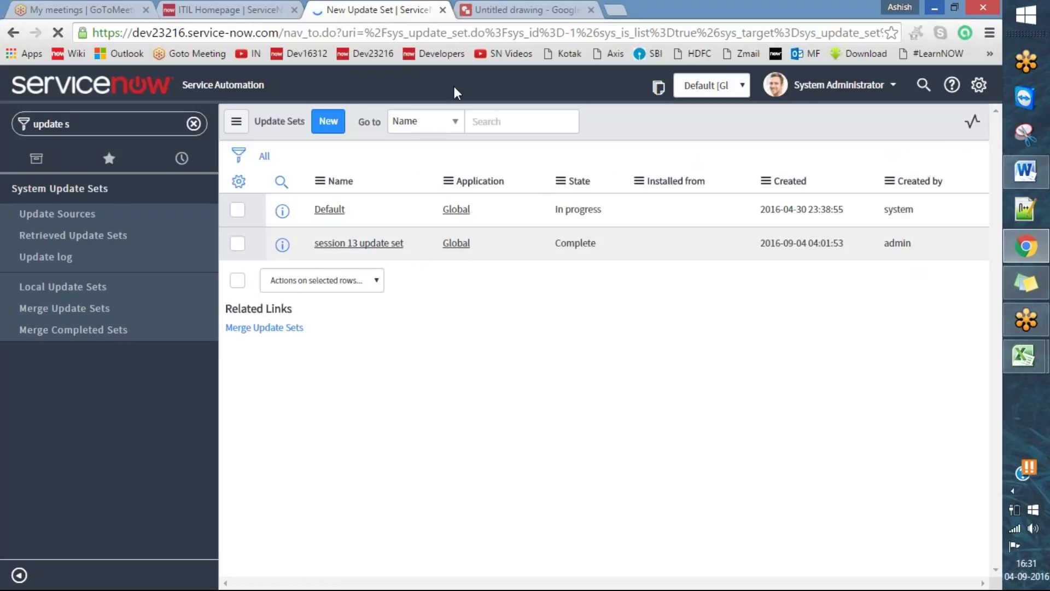
{"action": "left_click", "coordinate": [430, 51]}
{"action": "mouse_move", "coordinate": [301, 231]}
{"action": "left_mouse_down"}
{"action": "mouse_move", "coordinate": [301, 252]}
{"action": "mouse_move", "coordinate": [597, 261]}
{"action": "mouse_move", "coordinate": [915, 256]}
{"action": "mouse_move", "coordinate": [922, 241]}
{"action": "mouse_move", "coordinate": [328, 214]}
{"action": "mouse_move", "coordinate": [298, 233]}
{"action": "left_mouse_up"}
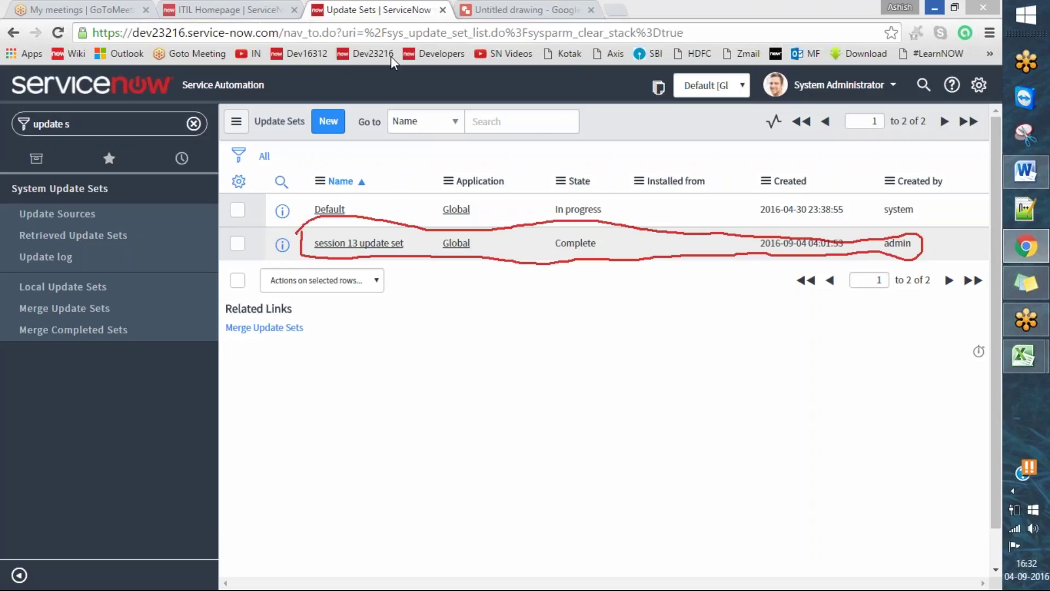
{"action": "left_click", "coordinate": [530, 51]}
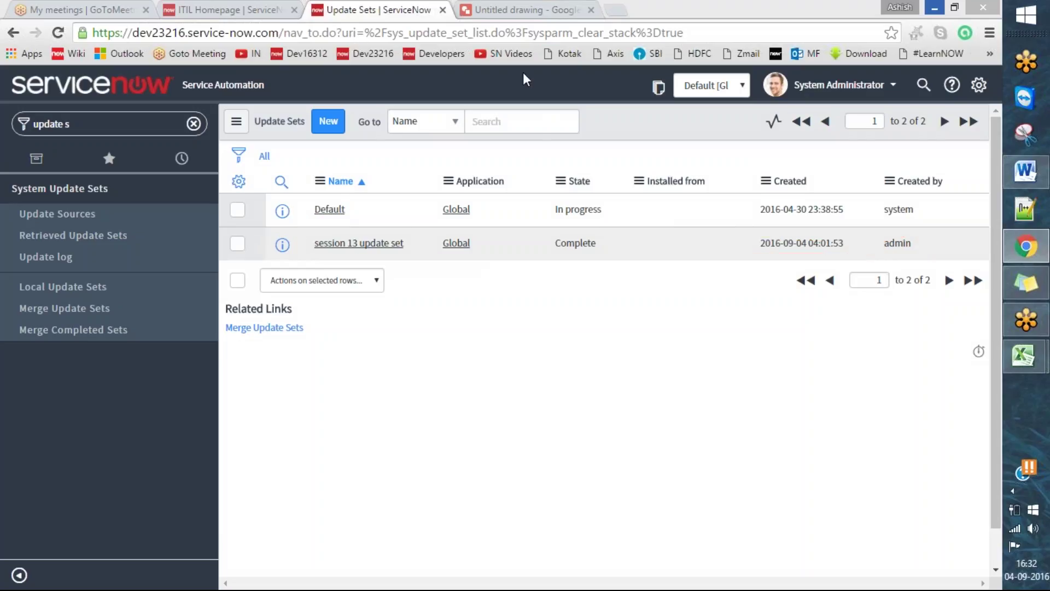
- Set session 13 update set's State to In progress, save it, and reopen the record
{"action": "left_click", "coordinate": [399, 246]}
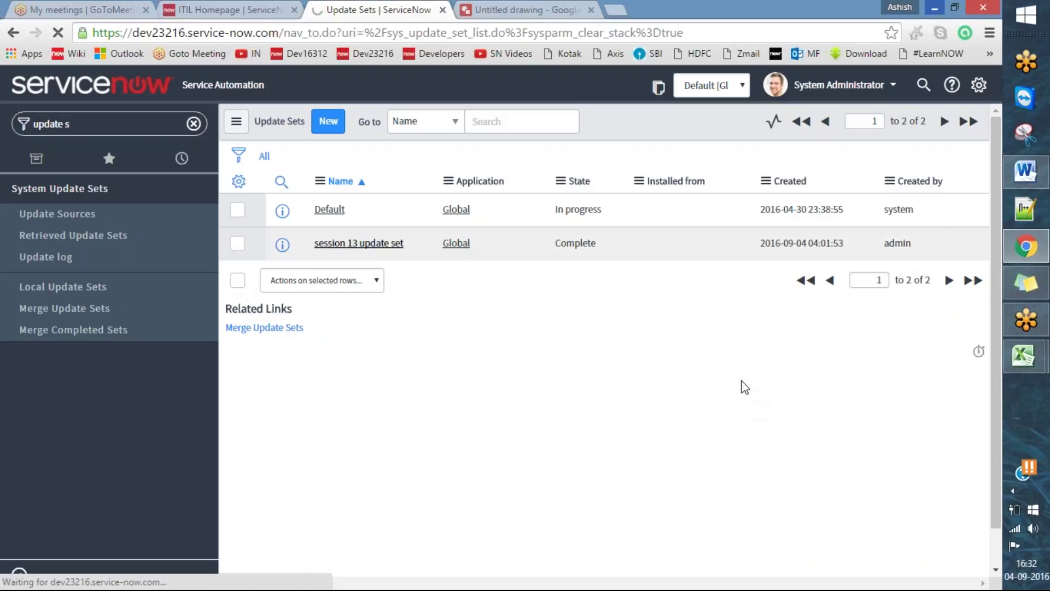
{"action": "left_click", "coordinate": [472, 197]}
{"action": "left_click", "coordinate": [383, 210]}
{"action": "left_click", "coordinate": [872, 123]}
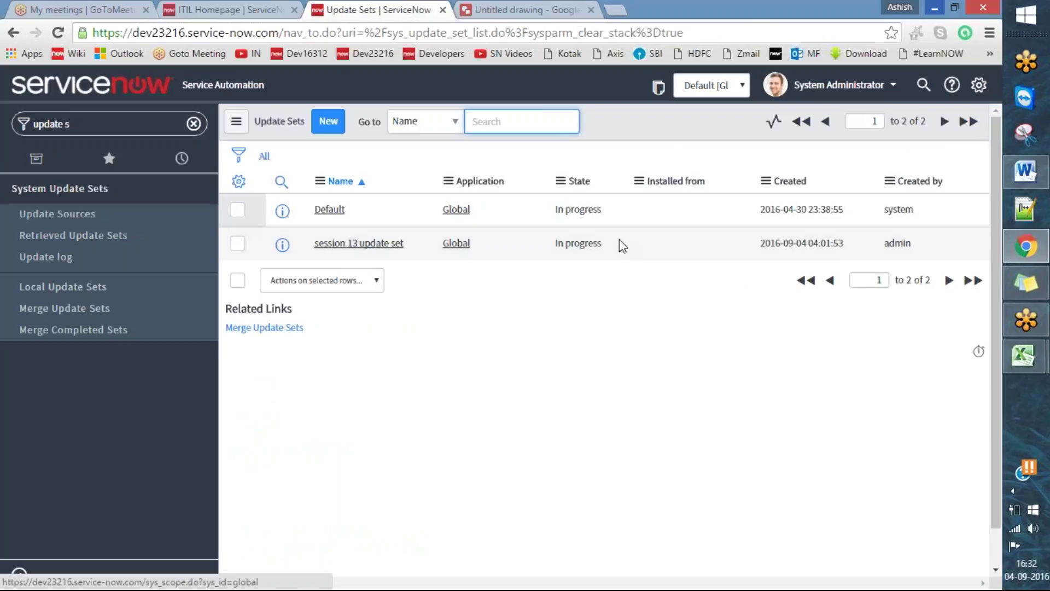
{"action": "key", "text": "ctrl+2"}
{"action": "mouse_move", "coordinate": [602, 232]}
{"action": "left_mouse_down"}
{"action": "mouse_move", "coordinate": [561, 236]}
{"action": "mouse_move", "coordinate": [613, 246]}
{"action": "mouse_move", "coordinate": [606, 234]}
{"action": "left_mouse_up"}
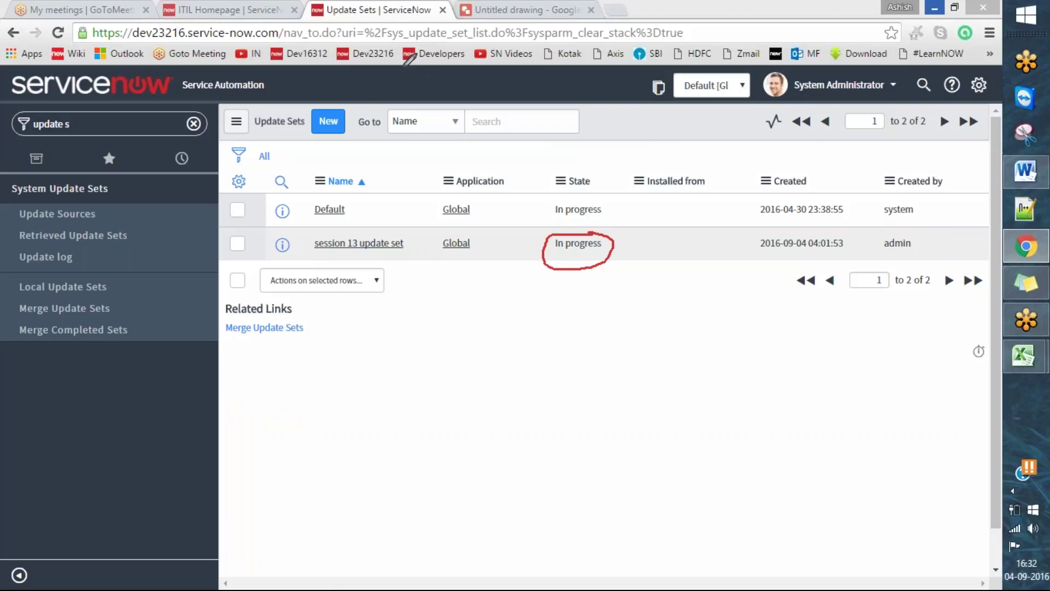
{"action": "left_click_drag", "start_coordinate": [456, 181], "coordinate": [345, 209]}
{"action": "left_click", "coordinate": [359, 243]}
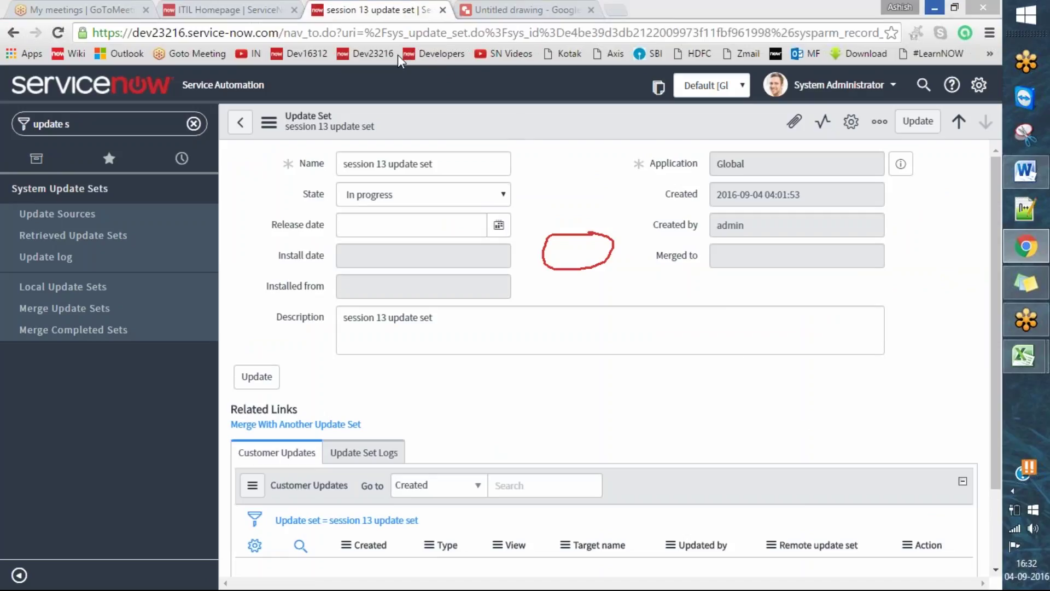
- Scroll down and mark the empty Customer Updates and Update Set Logs related lists
{"action": "left_click_drag", "start_coordinate": [995, 193], "coordinate": [1003, 342]}
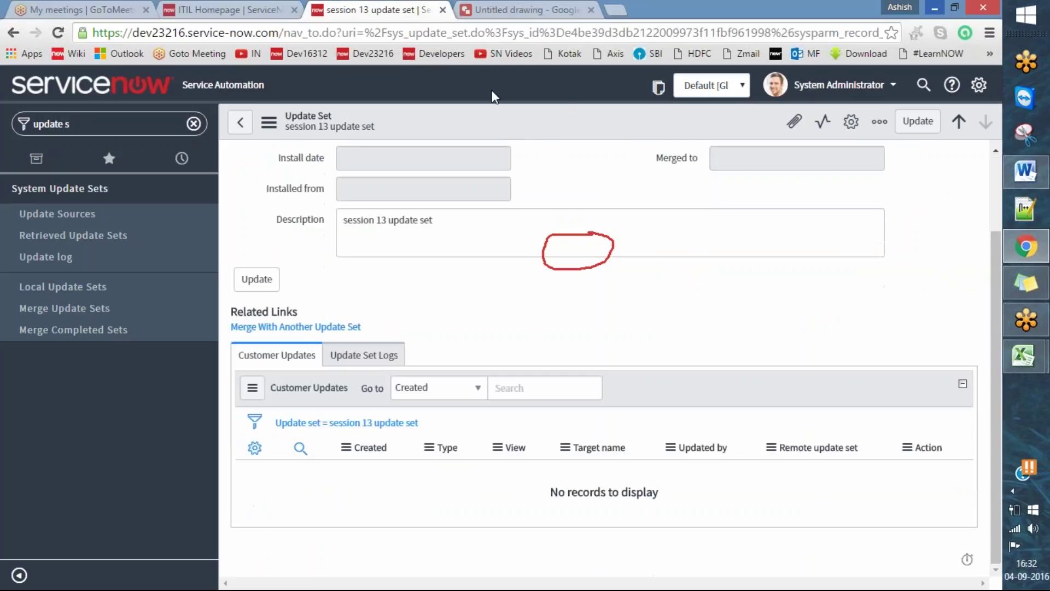
{"action": "left_click", "coordinate": [435, 59]}
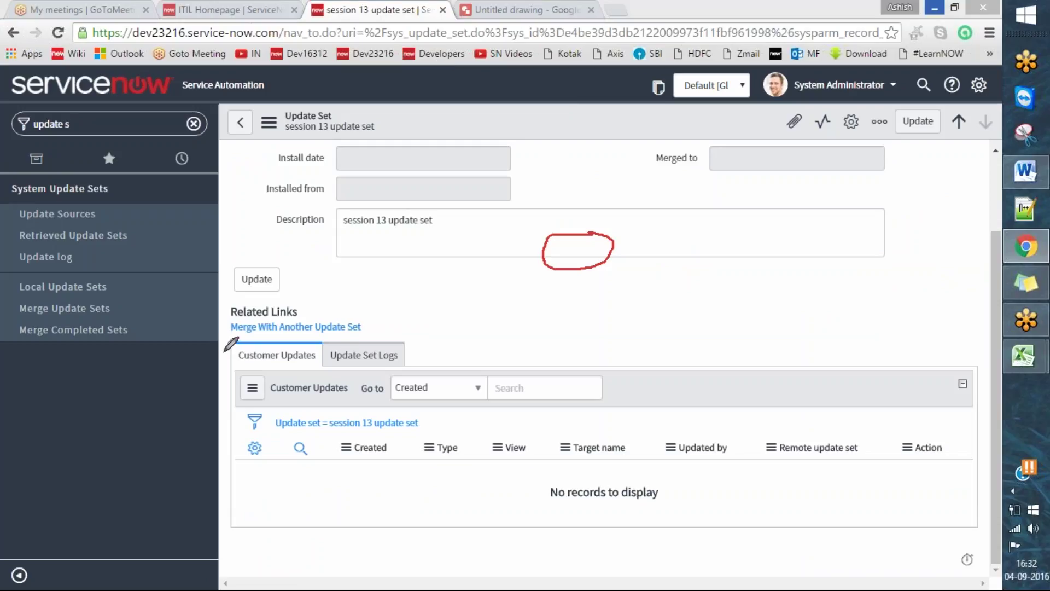
{"action": "left_click_drag", "start_coordinate": [224, 355], "coordinate": [295, 322]}
{"action": "left_click_drag", "start_coordinate": [331, 354], "coordinate": [391, 333]}
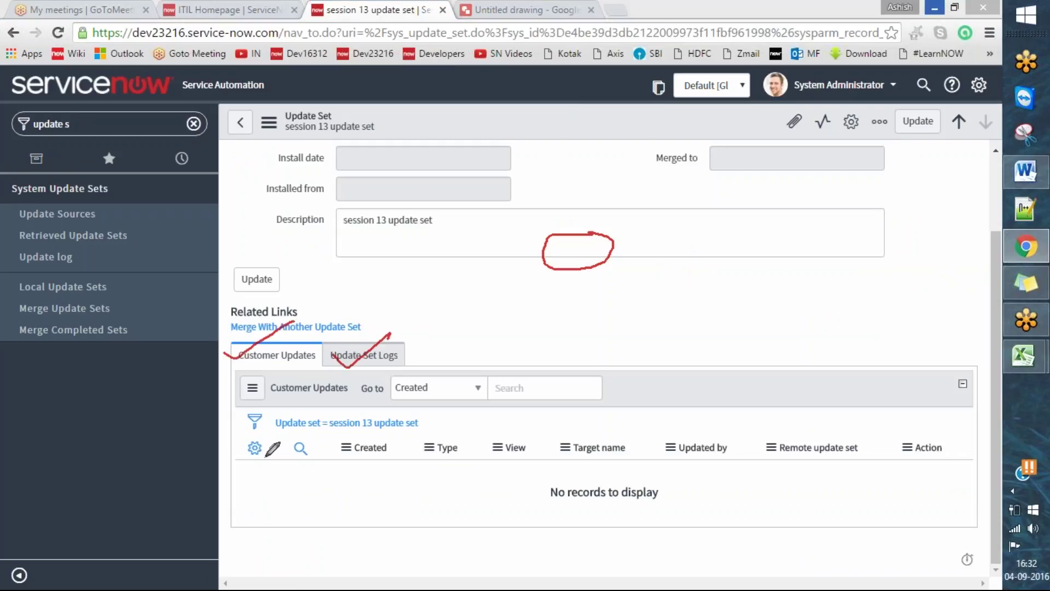
{"action": "mouse_move", "coordinate": [238, 434]}
{"action": "left_mouse_down"}
{"action": "mouse_move", "coordinate": [244, 520]}
{"action": "mouse_move", "coordinate": [498, 539]}
{"action": "mouse_move", "coordinate": [805, 533]}
{"action": "mouse_move", "coordinate": [957, 513]}
{"action": "mouse_move", "coordinate": [963, 425]}
{"action": "mouse_move", "coordinate": [808, 399]}
{"action": "mouse_move", "coordinate": [256, 409]}
{"action": "mouse_move", "coordinate": [238, 419]}
{"action": "mouse_move", "coordinate": [239, 435]}
{"action": "left_mouse_up"}
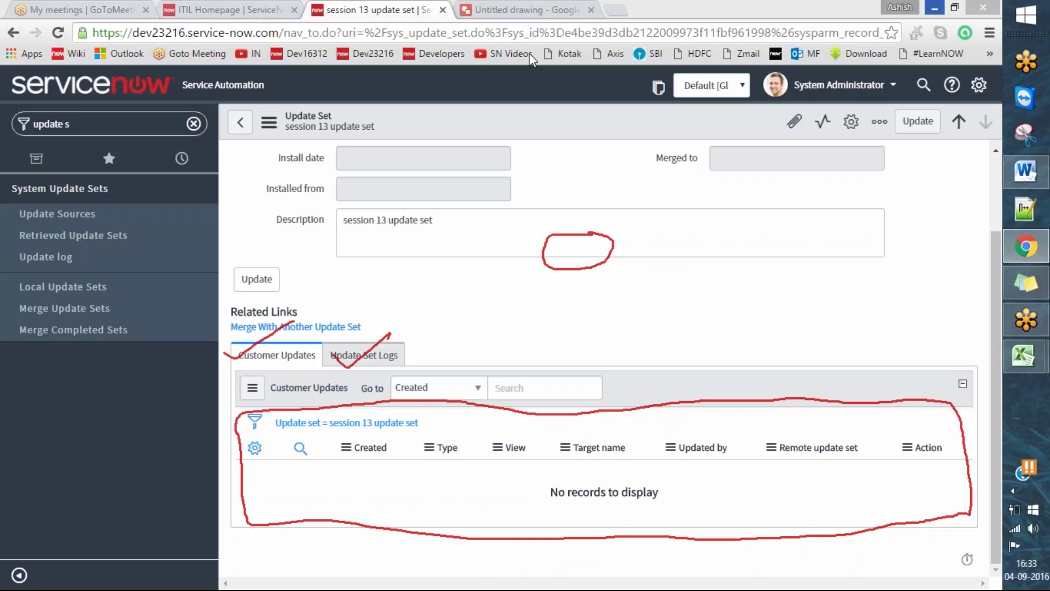
{"action": "key", "text": "e"}
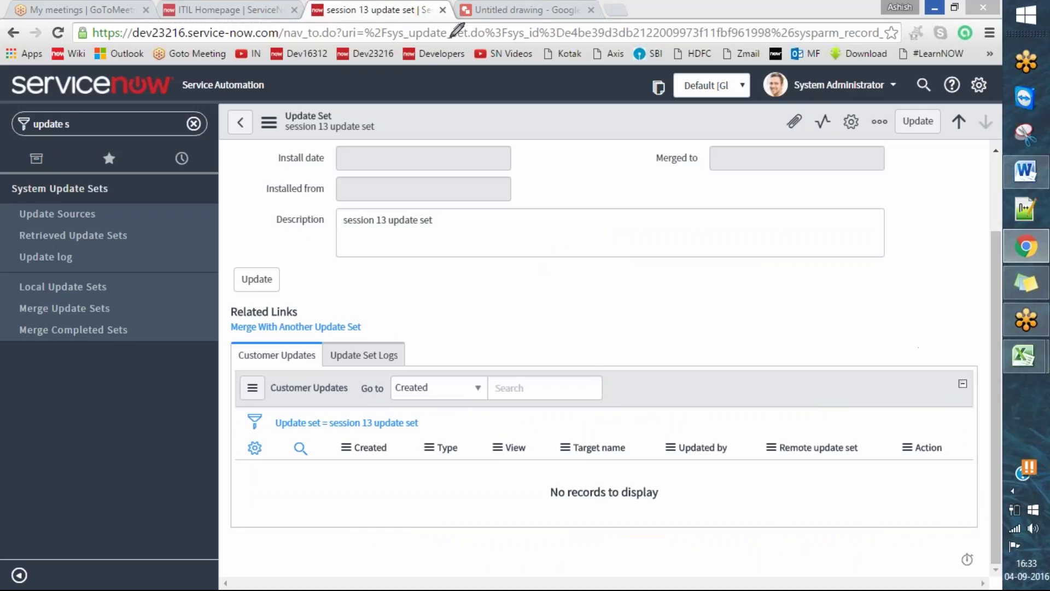
- Reload the record page from the address bar so session 13 becomes current
{"action": "left_click", "coordinate": [478, 32]}
{"action": "left_click", "coordinate": [478, 32]}
{"action": "key", "text": "End"}
{"action": "key", "text": "Return"}
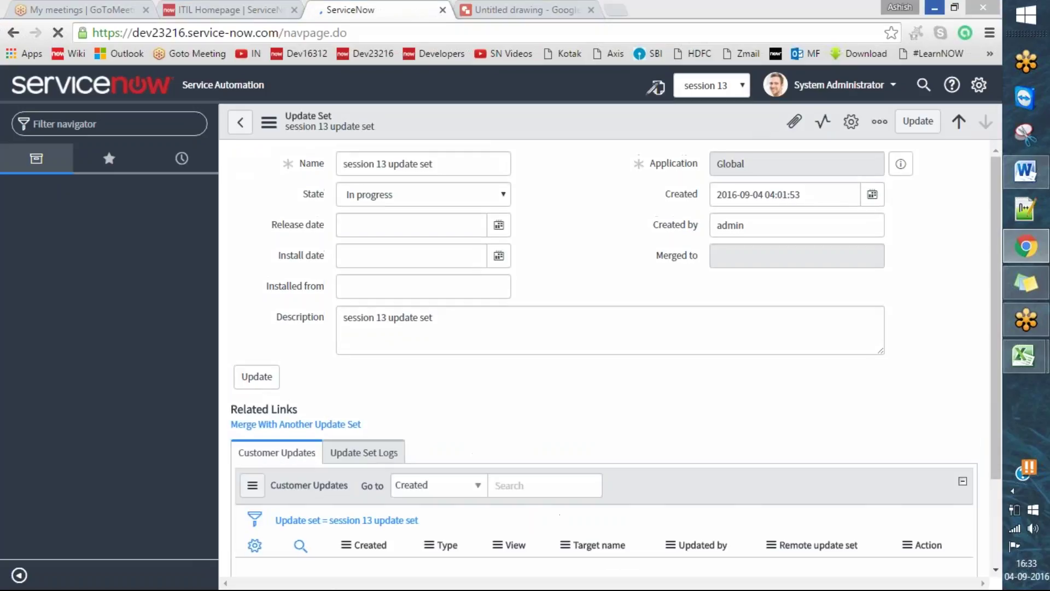
{"action": "left_click_drag", "start_coordinate": [634, 87], "coordinate": [698, 67]}
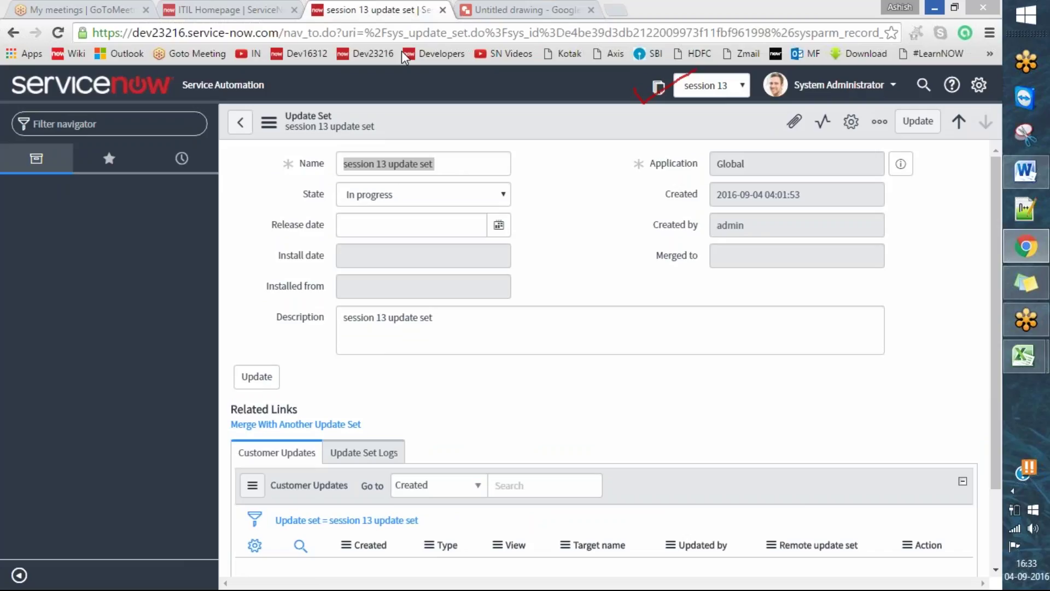
{"action": "left_click", "coordinate": [744, 86]}
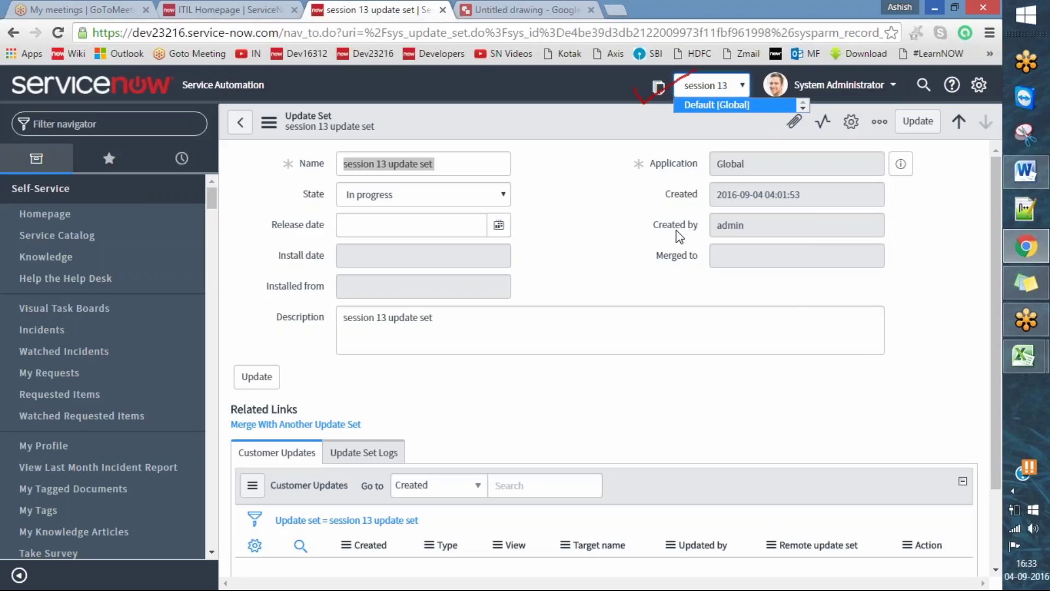
{"action": "left_click", "coordinate": [538, 273]}
- Add a new dash list line below the ServiceNow logo on page 27 of the notes
{"action": "left_click", "coordinate": [1028, 174]}
{"action": "scroll", "coordinate": [848, 330], "scroll_direction": "down", "scroll_amount": 6}
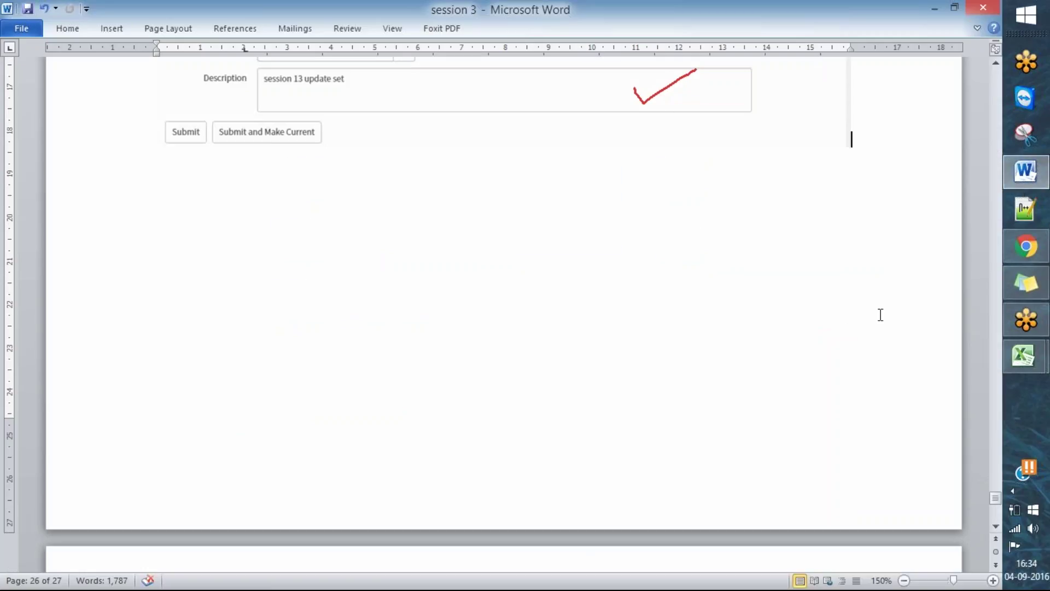
{"action": "scroll", "coordinate": [886, 309], "scroll_direction": "up", "scroll_amount": 7}
{"action": "scroll", "coordinate": [884, 307], "scroll_direction": "down", "scroll_amount": 4}
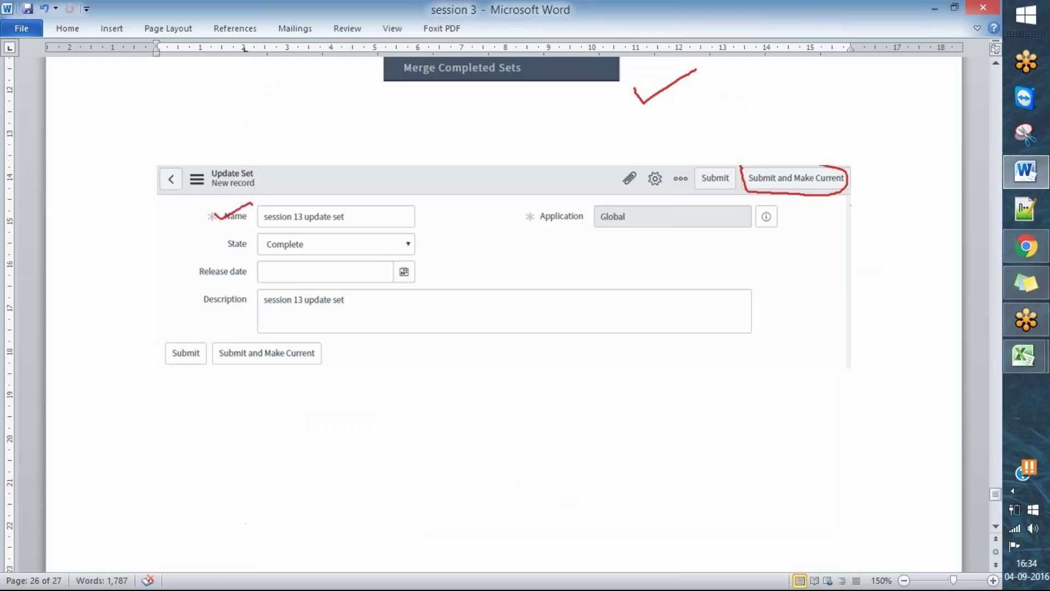
{"action": "key", "text": "Return"}
{"action": "key", "text": "Return"}
{"action": "key", "text": "Return"}
{"action": "key", "text": "Return"}
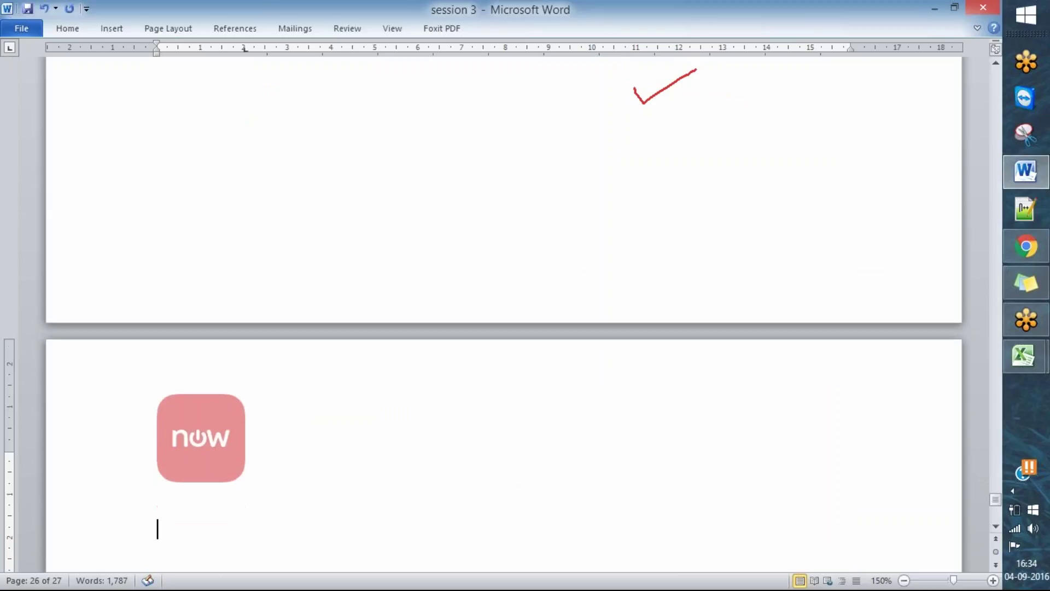
{"action": "scroll", "coordinate": [733, 492], "scroll_direction": "down", "scroll_amount": 5}
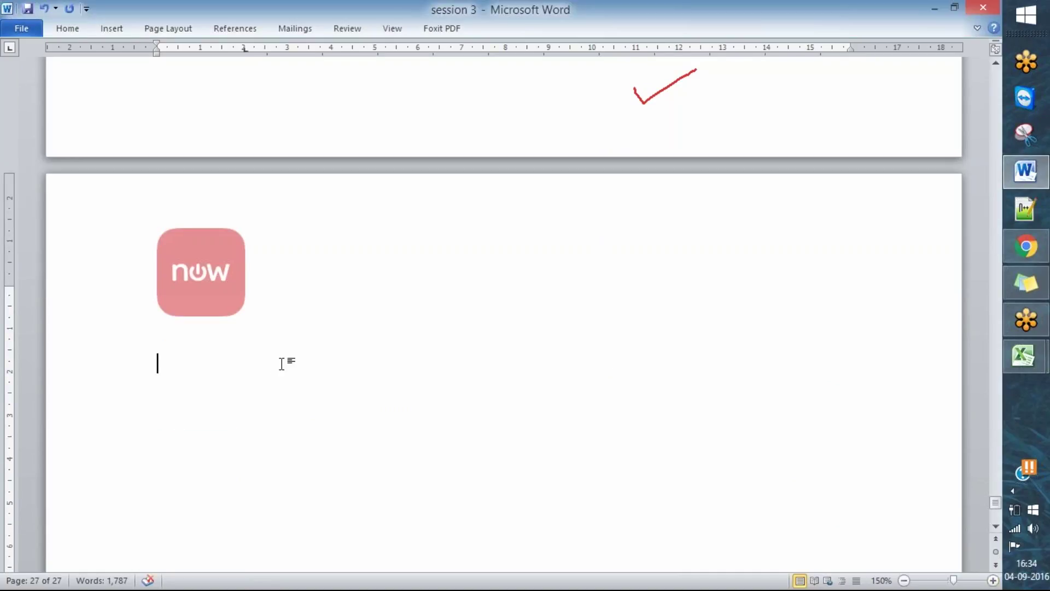
{"action": "type", "text": "-"}
{"action": "scroll", "coordinate": [394, 376], "scroll_direction": "up", "scroll_amount": 3}
{"action": "scroll", "coordinate": [493, 408], "scroll_direction": "up", "scroll_amount": 3}
{"action": "scroll", "coordinate": [492, 408], "scroll_direction": "down", "scroll_amount": 4}
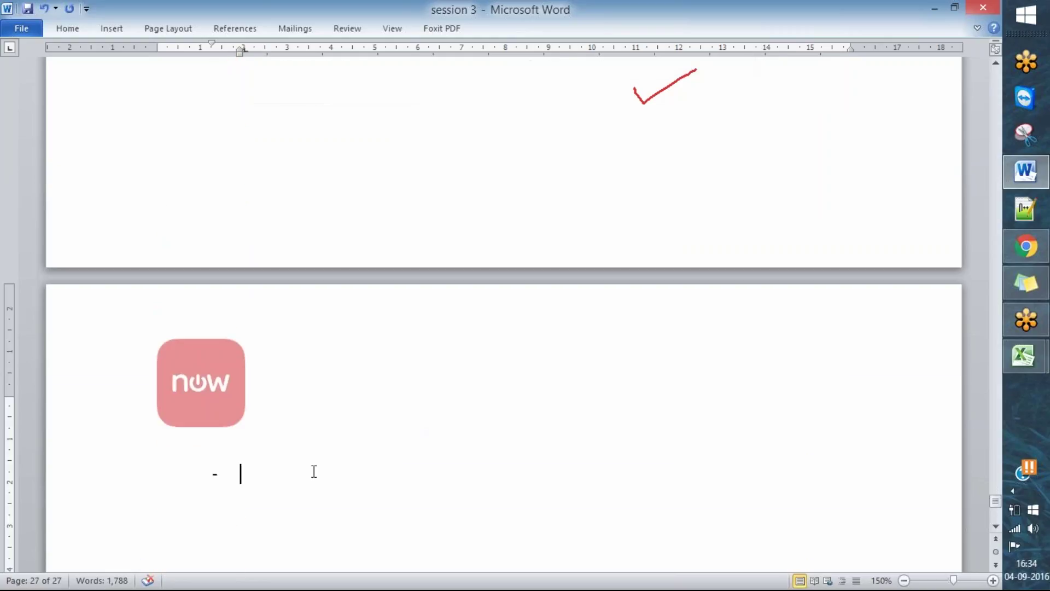
{"action": "scroll", "coordinate": [474, 457], "scroll_direction": "down", "scroll_amount": 2}
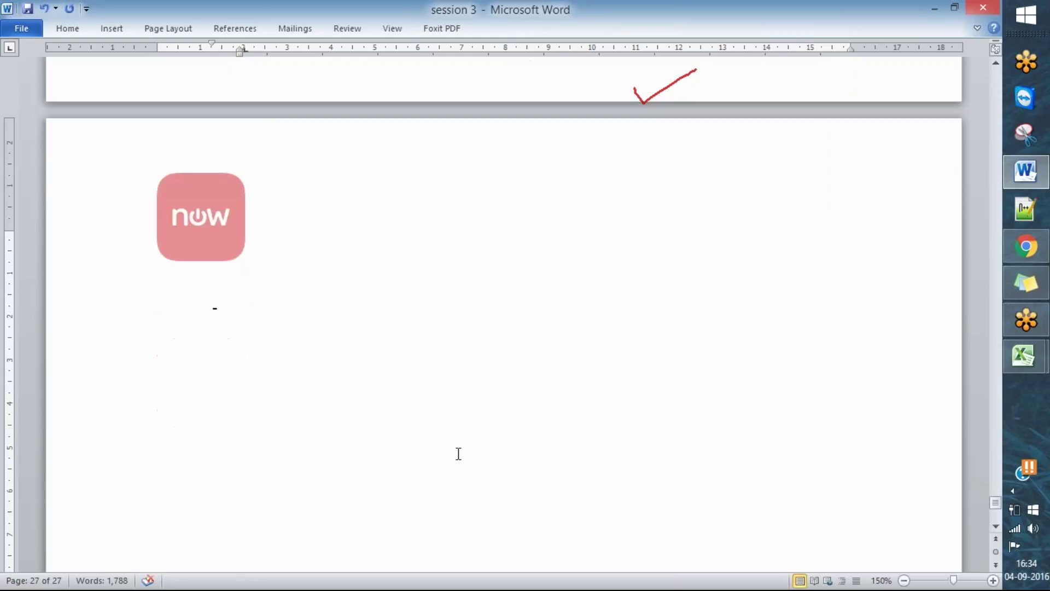
- Type 'Request :' and 'Client : I want new option to select vendor on incident form.'
{"action": "type", "text": "Reque"}
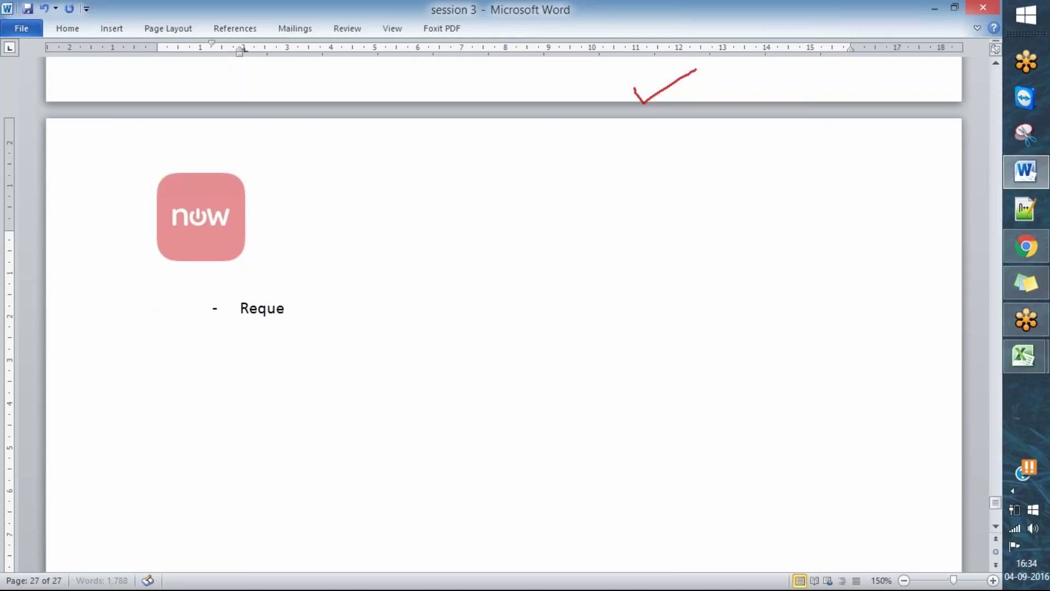
{"action": "type", "text": "st :"}
{"action": "key", "text": "Return"}
{"action": "key", "text": "BackSpace"}
{"action": "type", "text": "on"}
{"action": "key", "text": "BackSpace"}
{"action": "key", "text": "BackSpace"}
{"action": "type", "text": "I wan"}
{"action": "key", "text": "BackSpace"}
{"action": "key", "text": "BackSpace"}
{"action": "key", "text": "BackSpace"}
{"action": "key", "text": "BackSpace"}
{"action": "key", "text": "BackSpace"}
{"action": "key", "text": "BackSpace"}
{"action": "type", "text": "Client"}
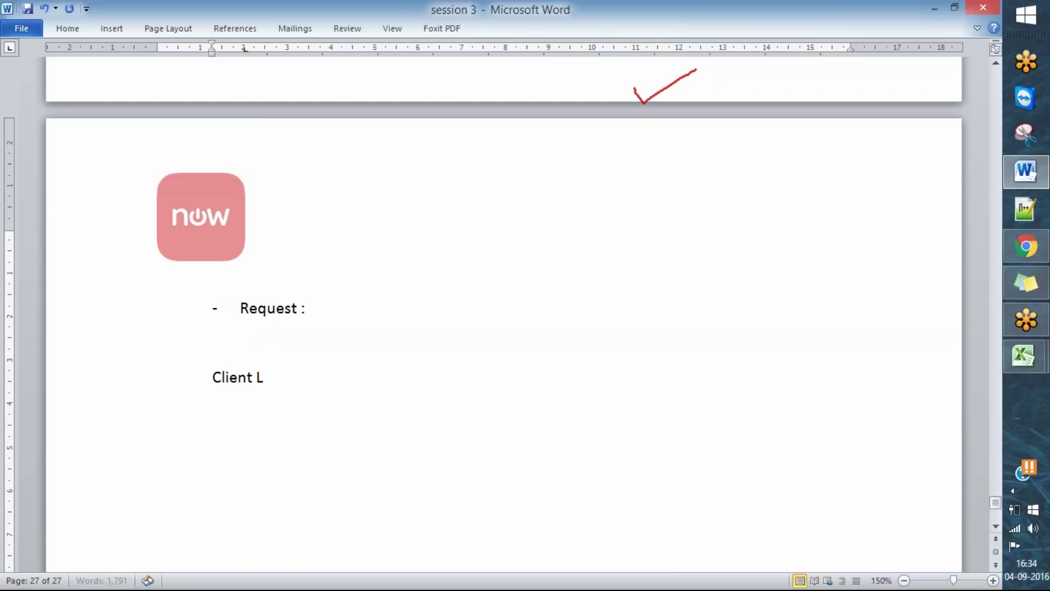
{"action": "type", "text": " : I want new ooptio"}
{"action": "key", "text": "BackSpace"}
{"action": "key", "text": "BackSpace"}
{"action": "key", "text": "BackSpace"}
{"action": "key", "text": "BackSpace"}
{"action": "key", "text": "BackSpace"}
{"action": "type", "text": "ption to selct"}
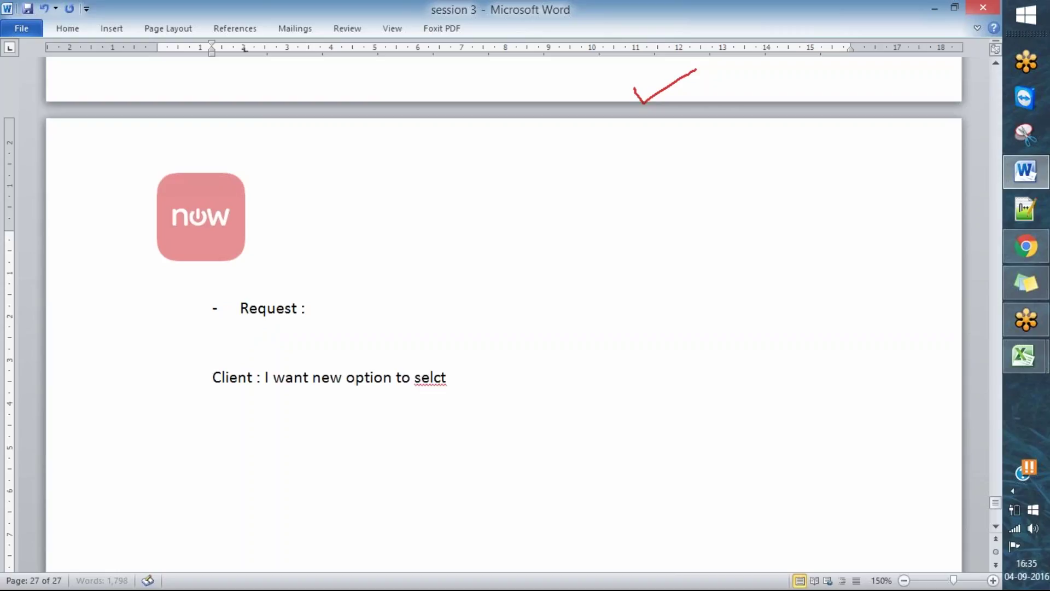
{"action": "key", "text": "BackSpace"}
{"action": "key", "text": "BackSpace"}
{"action": "key", "text": "BackSpace"}
{"action": "type", "text": "ect m"}
{"action": "key", "text": "BackSpace"}
{"action": "type", "text": "vend"}
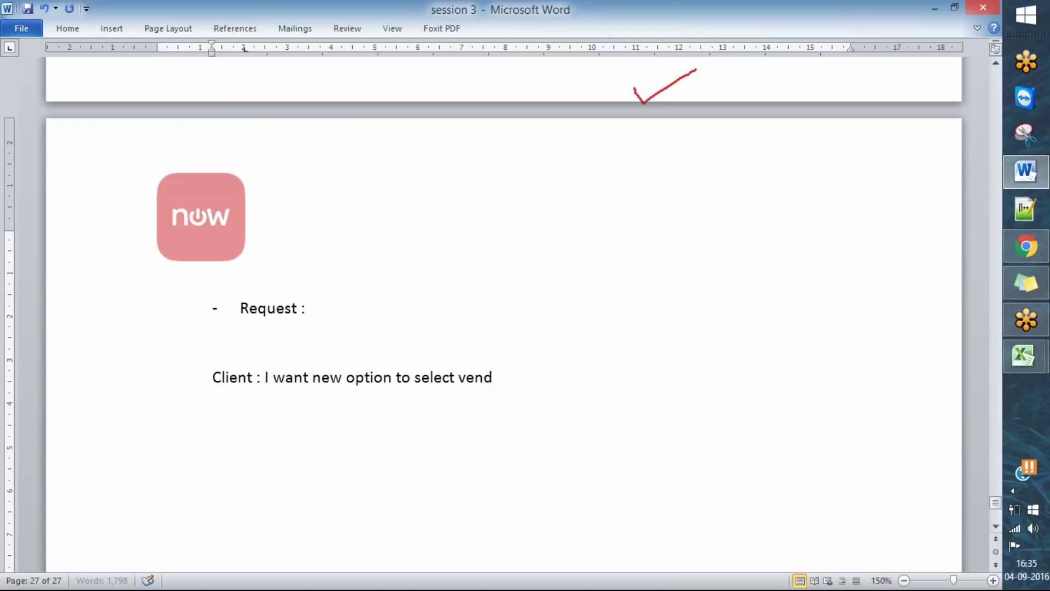
{"action": "type", "text": "or on incident"}
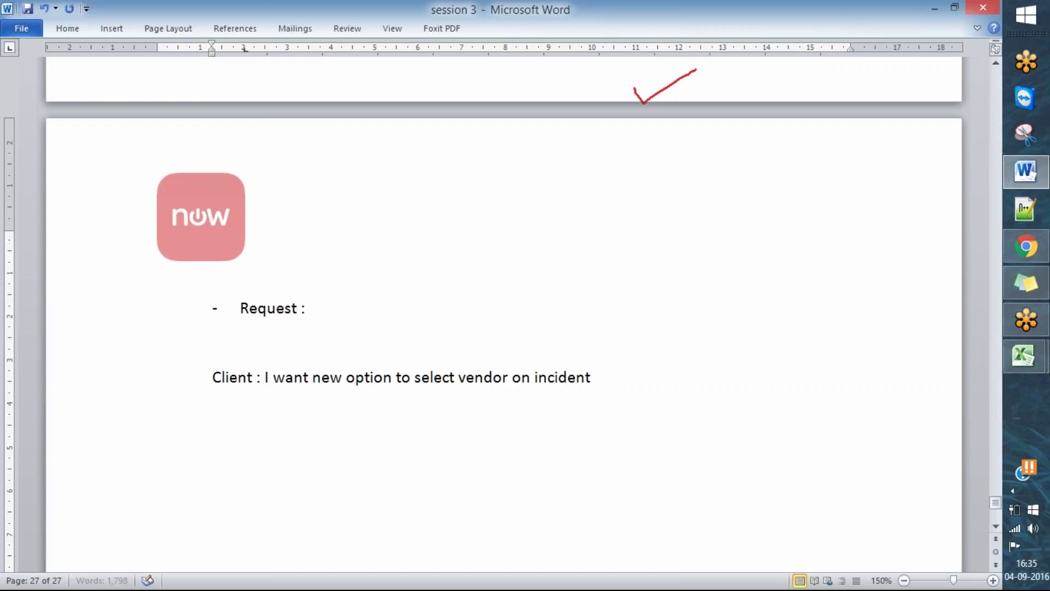
{"action": "type", "text": " fomr."}
{"action": "key", "text": "BackSpace"}
{"action": "key", "text": "BackSpace"}
{"action": "key", "text": "BackSpace"}
{"action": "type", "text": "rm."}
{"action": "key", "text": "Return"}
- Add a 'Vendors Names :' heading with dash items Apple, Samsung, Sony and the last vendor
{"action": "type", "text": "Vendor N"}
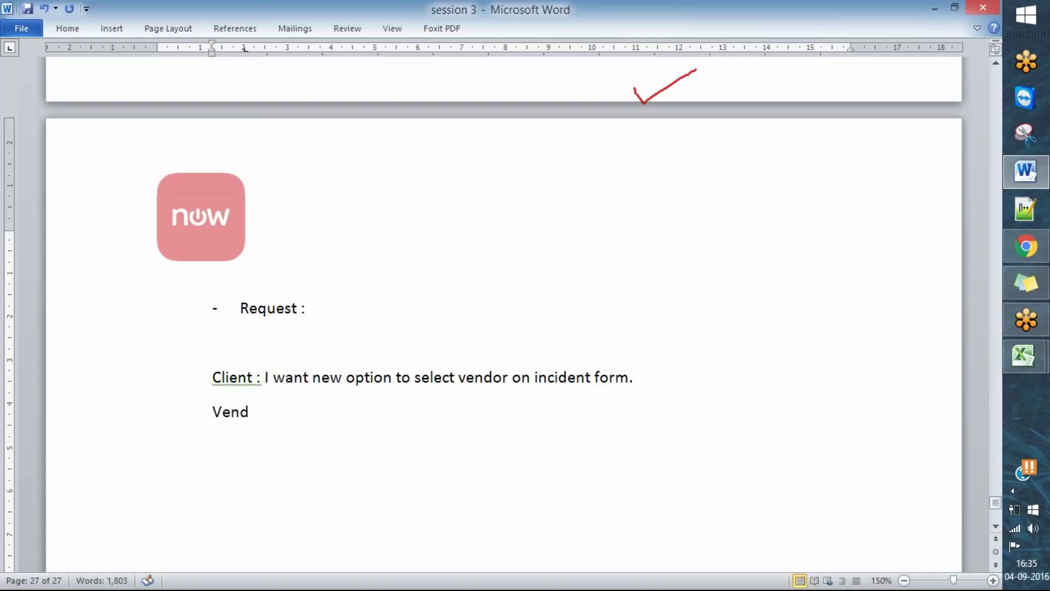
{"action": "key", "text": "BackSpace"}
{"action": "key", "text": "BackSpace"}
{"action": "type", "text": "s Name s"}
{"action": "key", "text": "BackSpace"}
{"action": "key", "text": "BackSpace"}
{"action": "type", "text": "s :"}
{"action": "key", "text": "Return"}
{"action": "type", "text": "- Apple"}
{"action": "key", "text": "Return"}
{"action": "type", "text": "Samsung"}
{"action": "key", "text": "Return"}
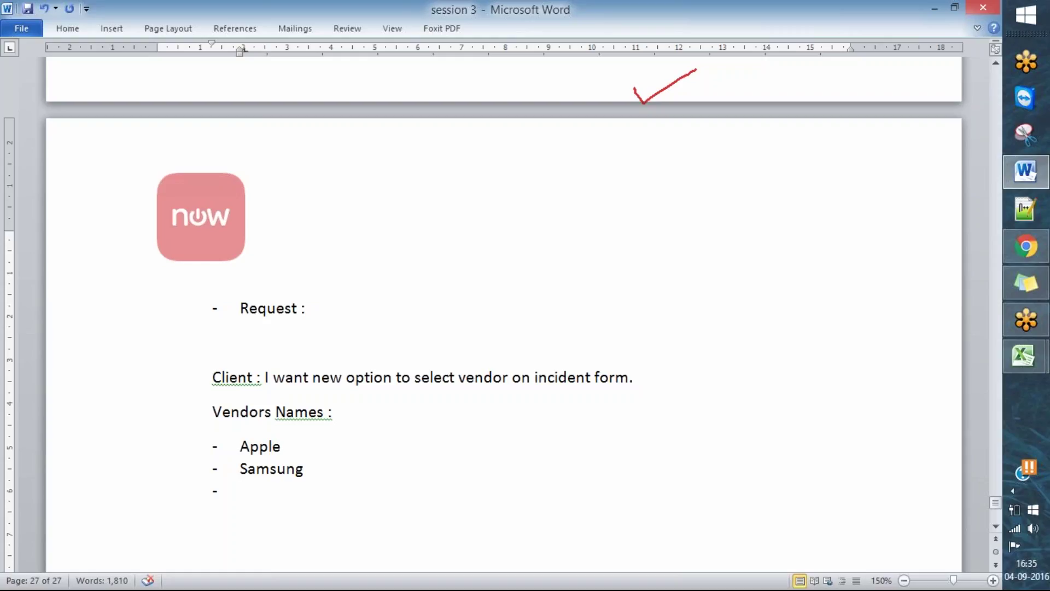
{"action": "type", "text": "Sony"}
{"action": "key", "text": "Return"}
{"action": "type", "text": "Levonia"}
{"action": "key", "text": "BackSpace"}
{"action": "key", "text": "BackSpace"}
{"action": "key", "text": "BackSpace"}
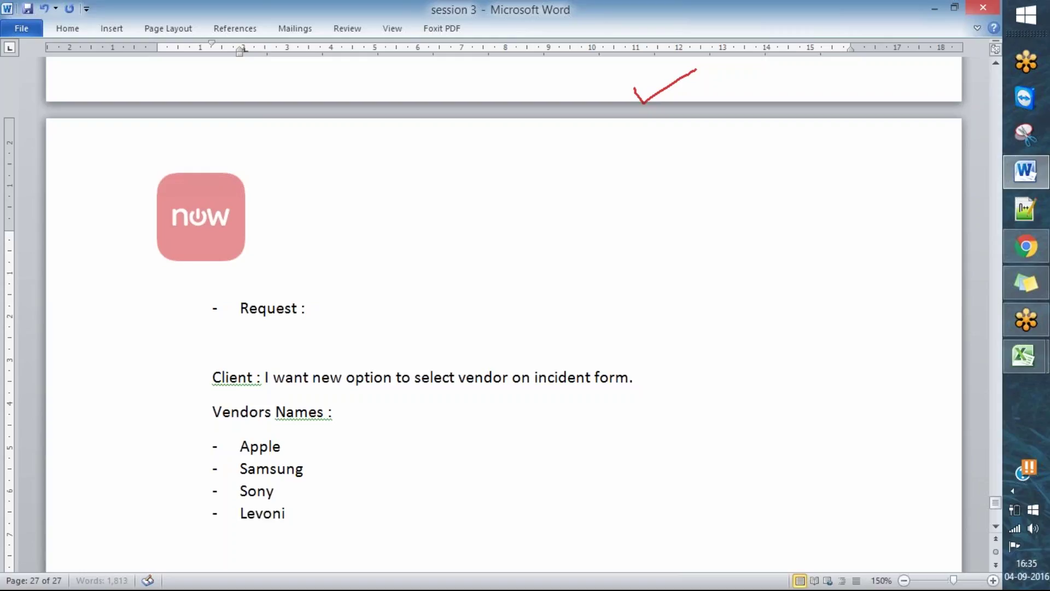
- Complete the last vendor as Levovo and mark up the client request line
{"action": "type", "text": "vo"}
{"action": "scroll", "coordinate": [543, 378], "scroll_direction": "down", "scroll_amount": 3}
{"action": "scroll", "coordinate": [544, 377], "scroll_direction": "down", "scroll_amount": 1}
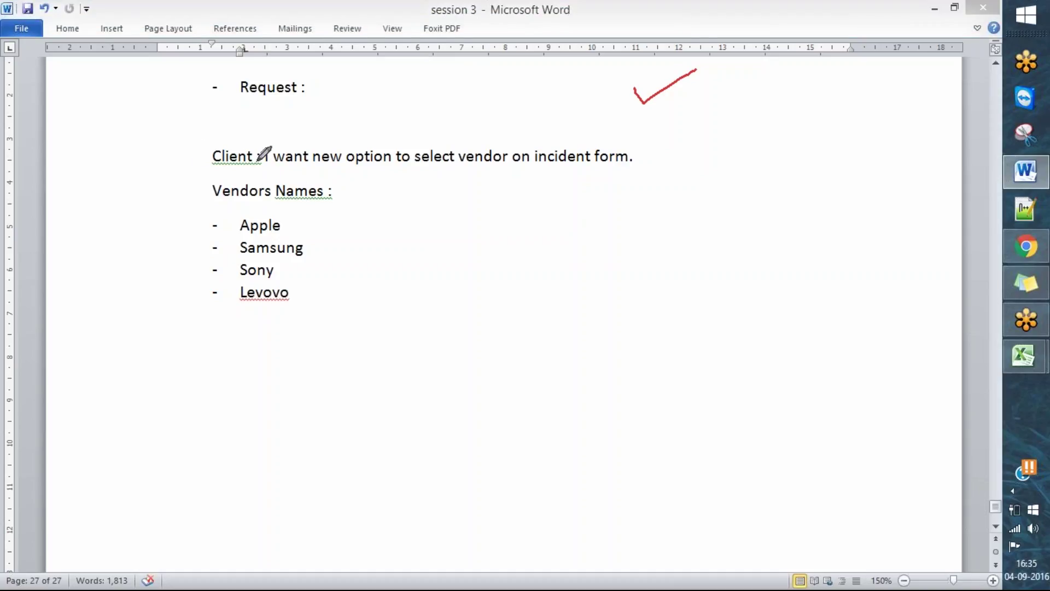
{"action": "left_click_drag", "start_coordinate": [186, 158], "coordinate": [255, 123]}
{"action": "left_click_drag", "start_coordinate": [321, 169], "coordinate": [629, 162]}
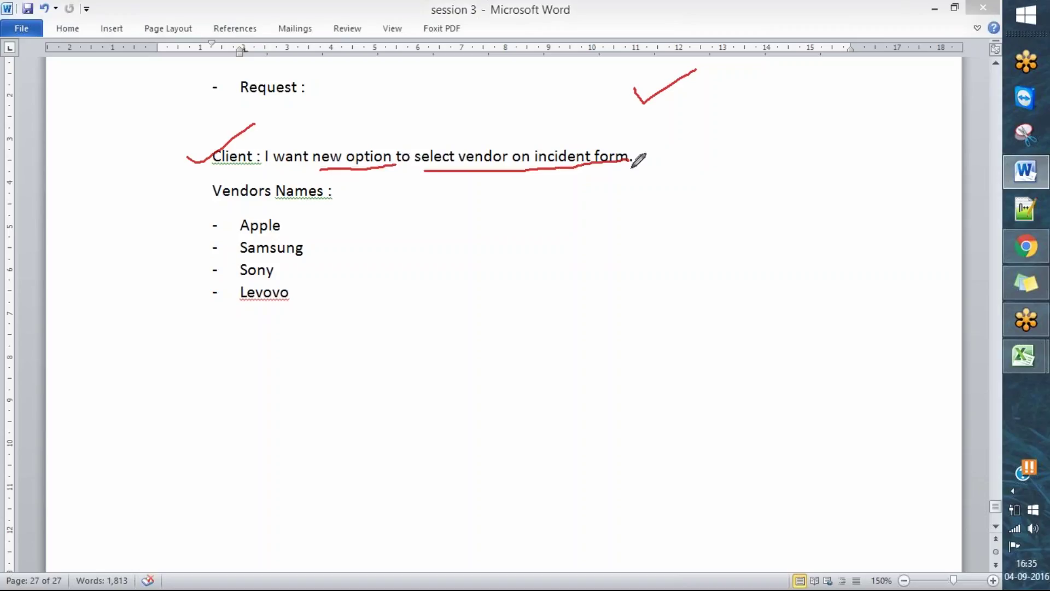
{"action": "key", "text": "e"}
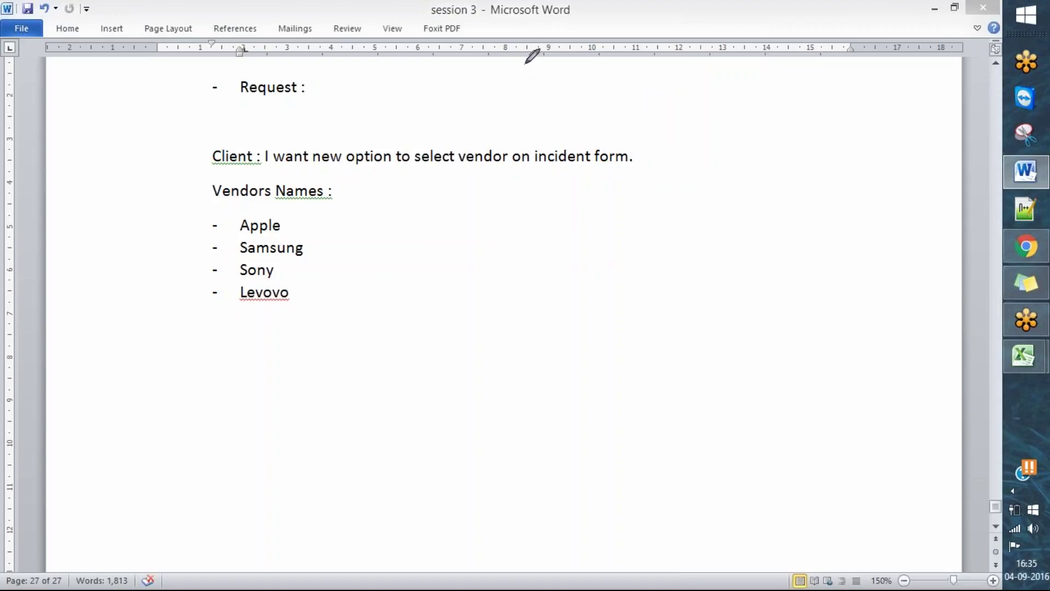
{"action": "left_click", "coordinate": [563, 146]}
- Mark Apple, Samsung, Sony and Levovo in the list, then return to ServiceNow
{"action": "left_click_drag", "start_coordinate": [217, 227], "coordinate": [250, 213]}
{"action": "left_click_drag", "start_coordinate": [213, 257], "coordinate": [261, 235]}
{"action": "left_click_drag", "start_coordinate": [212, 280], "coordinate": [249, 265]}
{"action": "left_click_drag", "start_coordinate": [213, 304], "coordinate": [234, 293]}
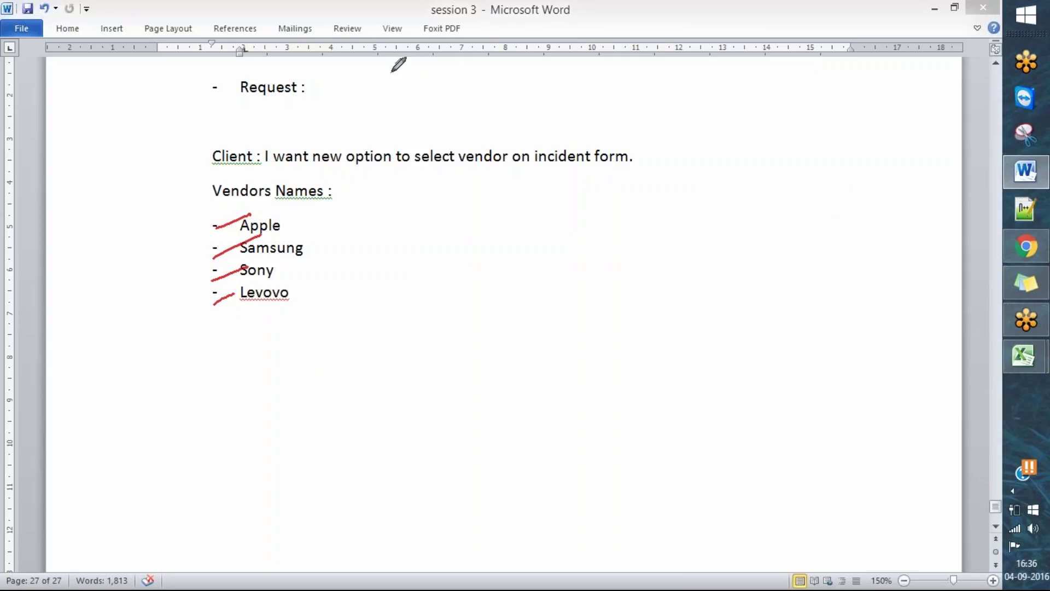
{"action": "left_click", "coordinate": [1025, 247]}
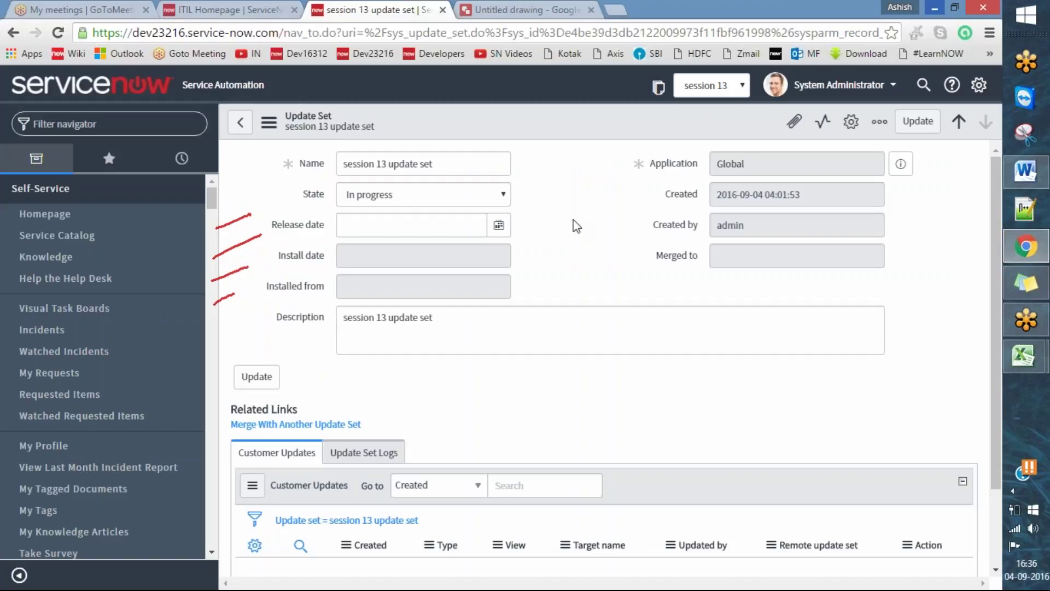
{"action": "left_click", "coordinate": [970, 16]}
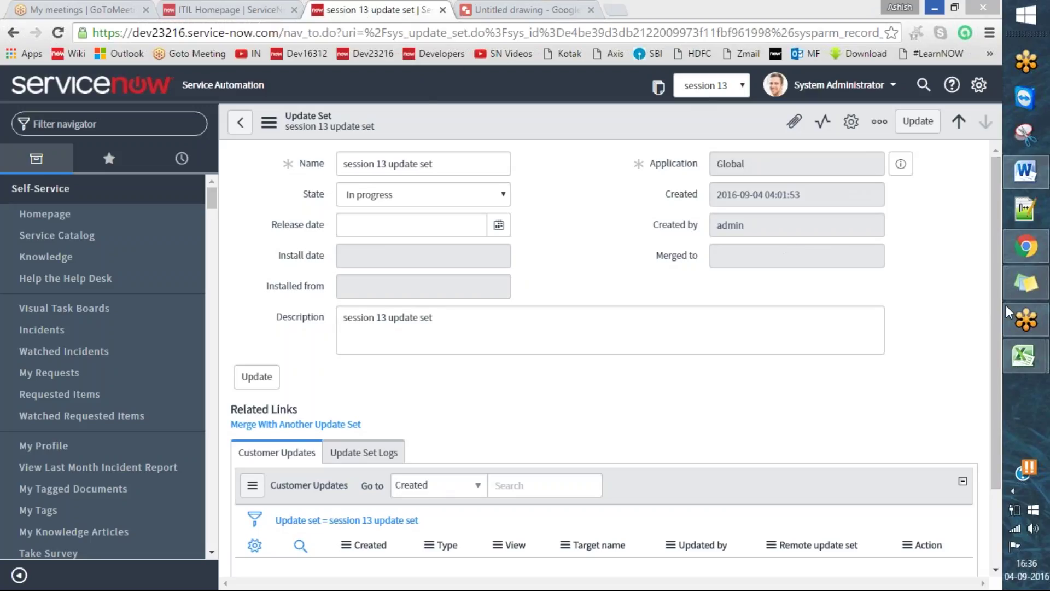
{"action": "left_click_drag", "start_coordinate": [998, 302], "coordinate": [989, 366]}
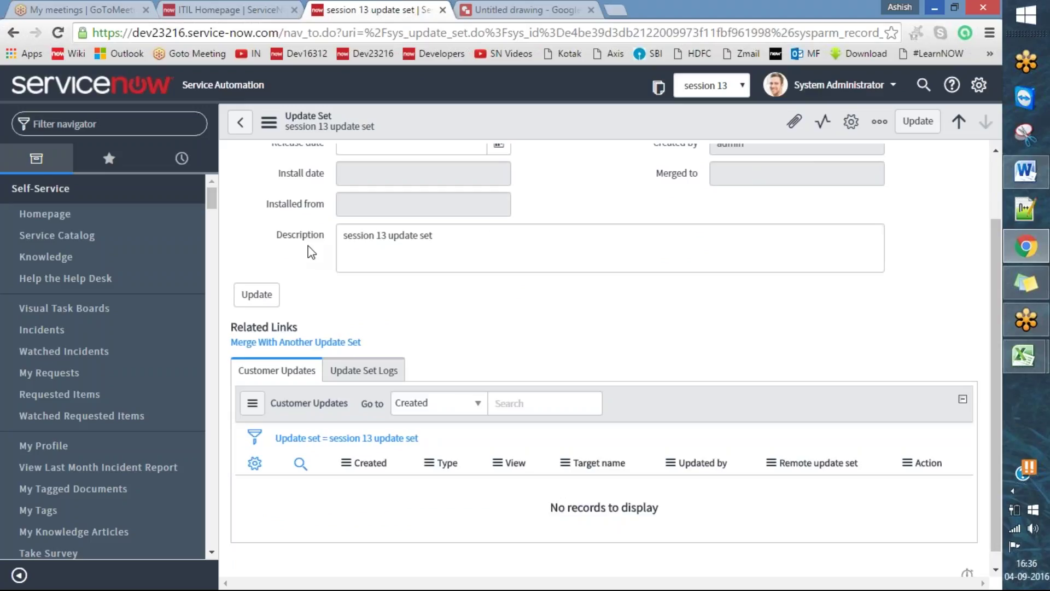
{"action": "scroll", "coordinate": [261, 272], "scroll_direction": "up", "scroll_amount": 2}
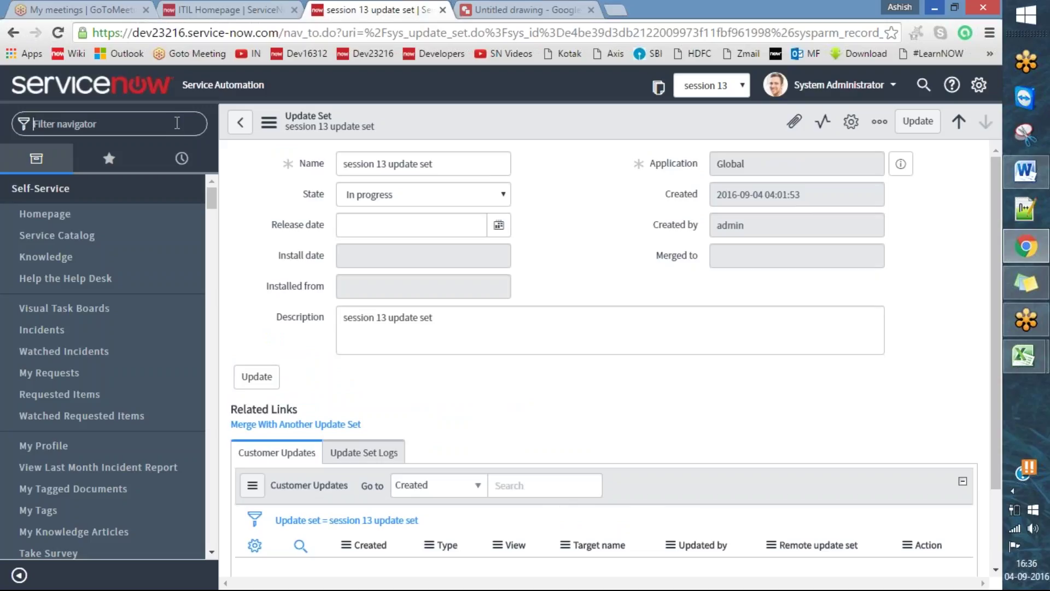
- Duplicate the update set browser tab into a second ServiceNow tab
{"action": "right_click", "coordinate": [403, 9]}
{"action": "left_click", "coordinate": [449, 58]}
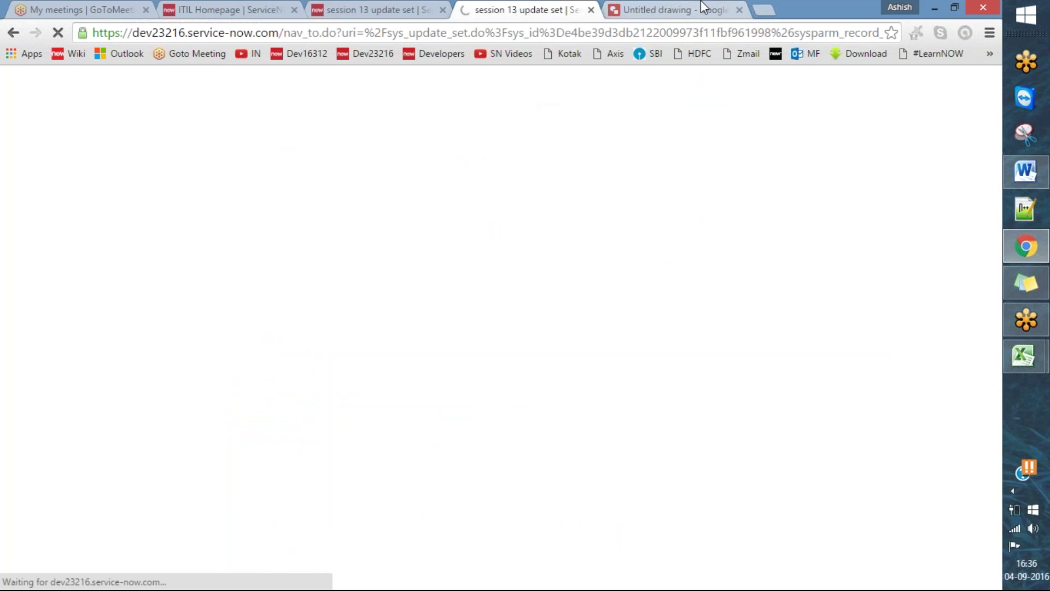
{"action": "left_click", "coordinate": [700, 3]}
{"action": "left_click", "coordinate": [545, 7]}
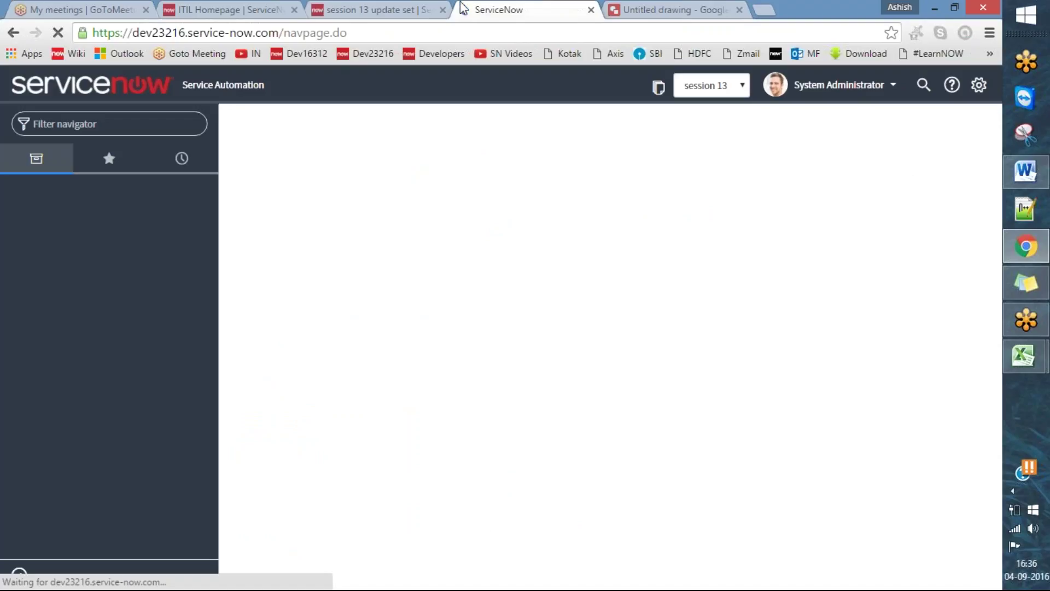
{"action": "key", "text": "ctrl+shift+Tab"}
{"action": "key", "text": "ctrl+Tab"}
{"action": "key", "text": "ctrl+shift+Tab"}
{"action": "left_click", "coordinate": [499, 8]}
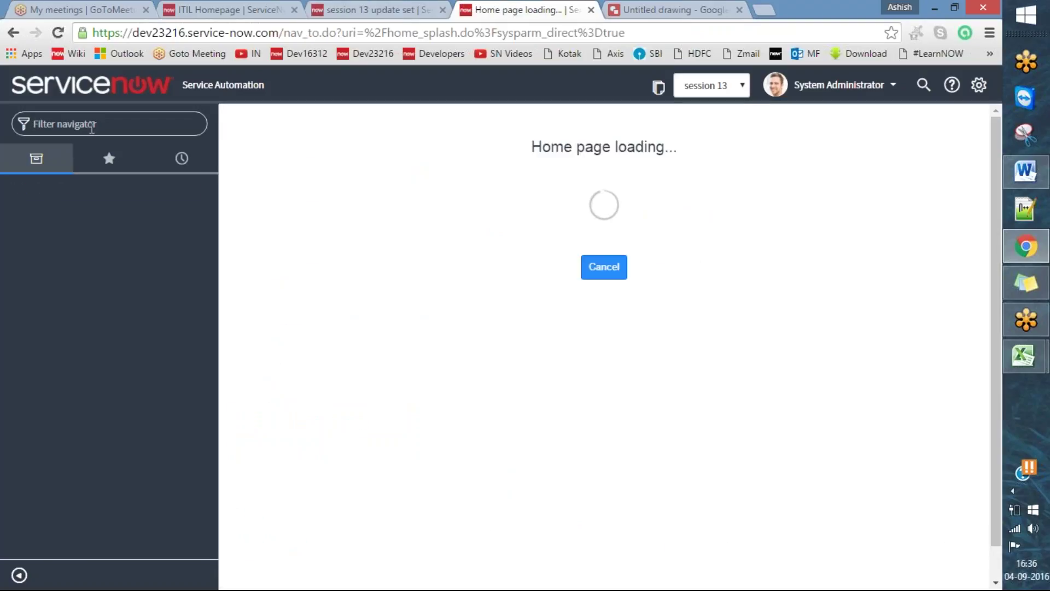
- Enter incident.do in the filter navigator to open a new incident form
{"action": "type", "text": "incident.do"}
{"action": "key", "text": "Return"}
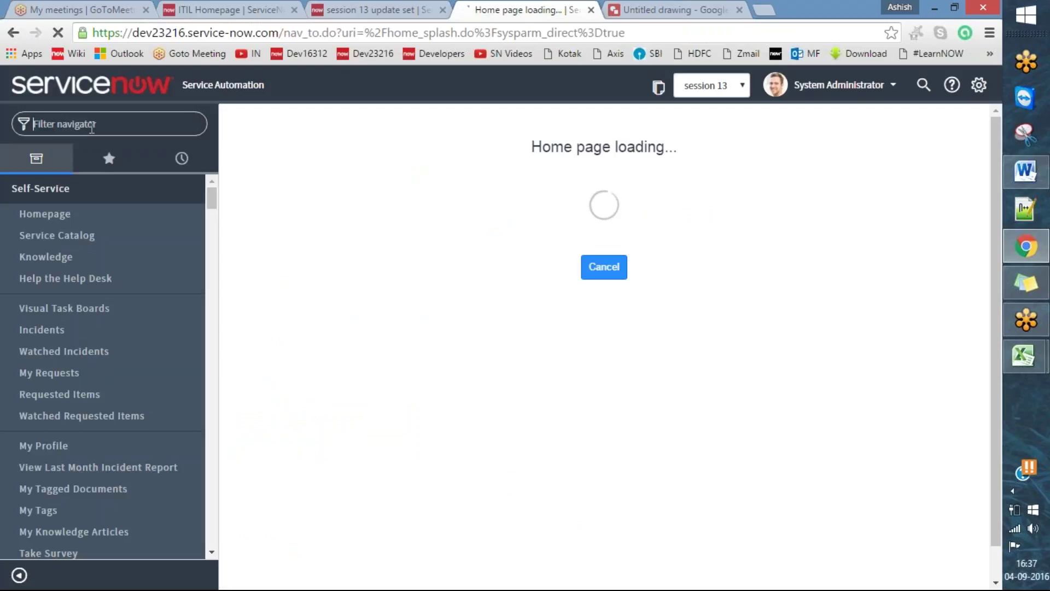
{"action": "type", "text": "incident"}
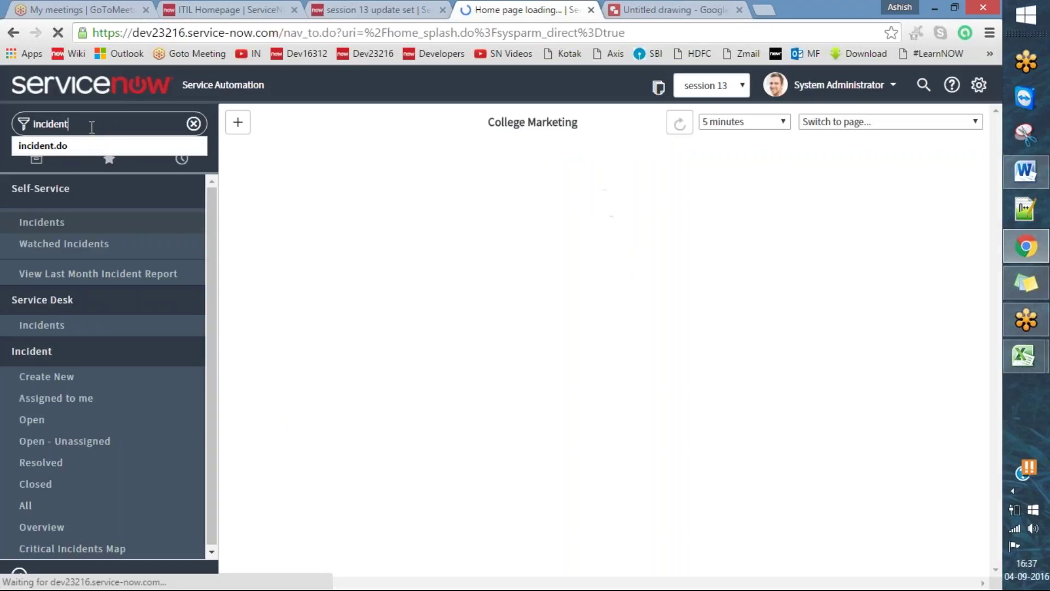
{"action": "type", "text": ".do"}
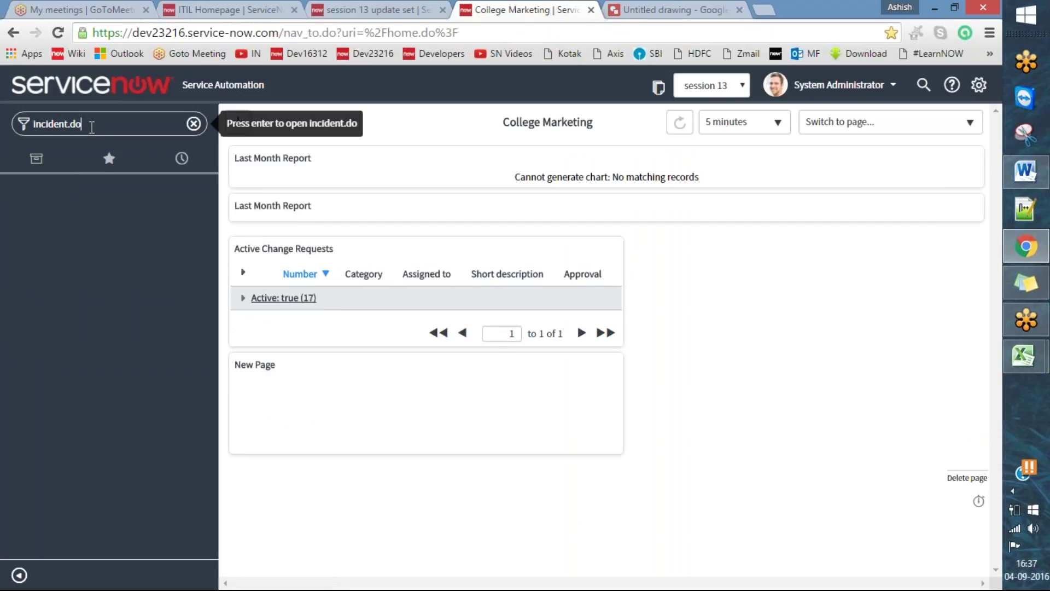
{"action": "key", "text": "Return"}
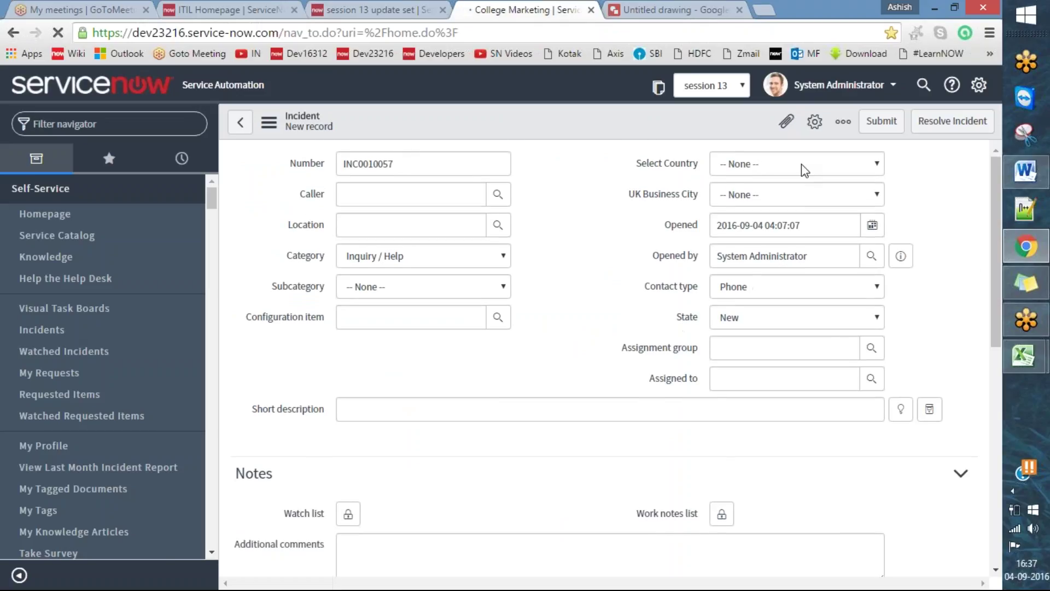
- In Form Layout, move Select Country and the UK, India and US Business City fields to Available
{"action": "right_click", "coordinate": [536, 123]}
{"action": "mouse_move", "coordinate": [550, 163]}
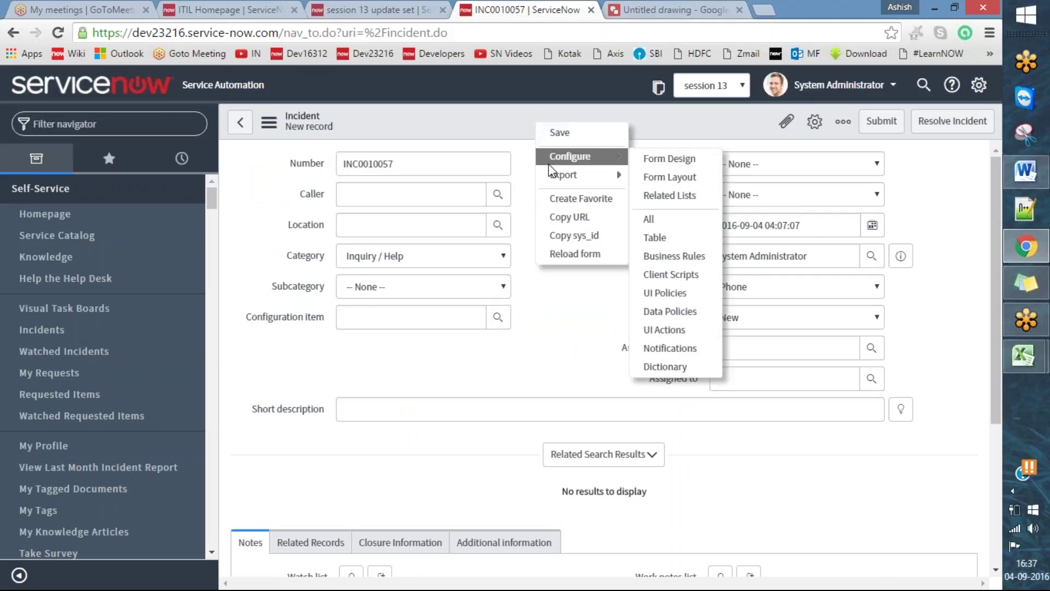
{"action": "left_click", "coordinate": [673, 177]}
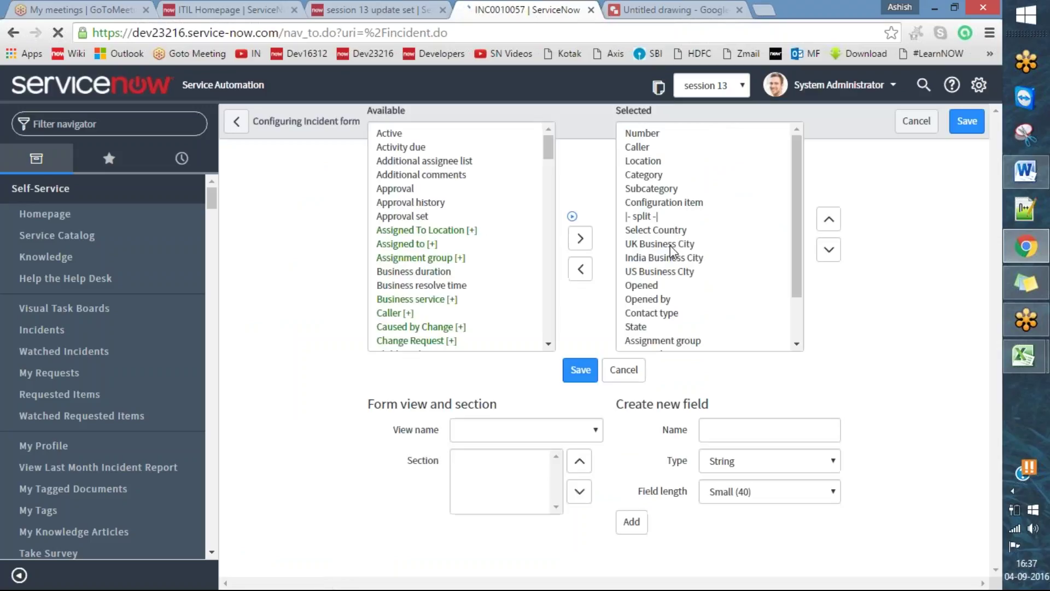
{"action": "left_click", "coordinate": [721, 245]}
{"action": "double_click", "coordinate": [714, 271]}
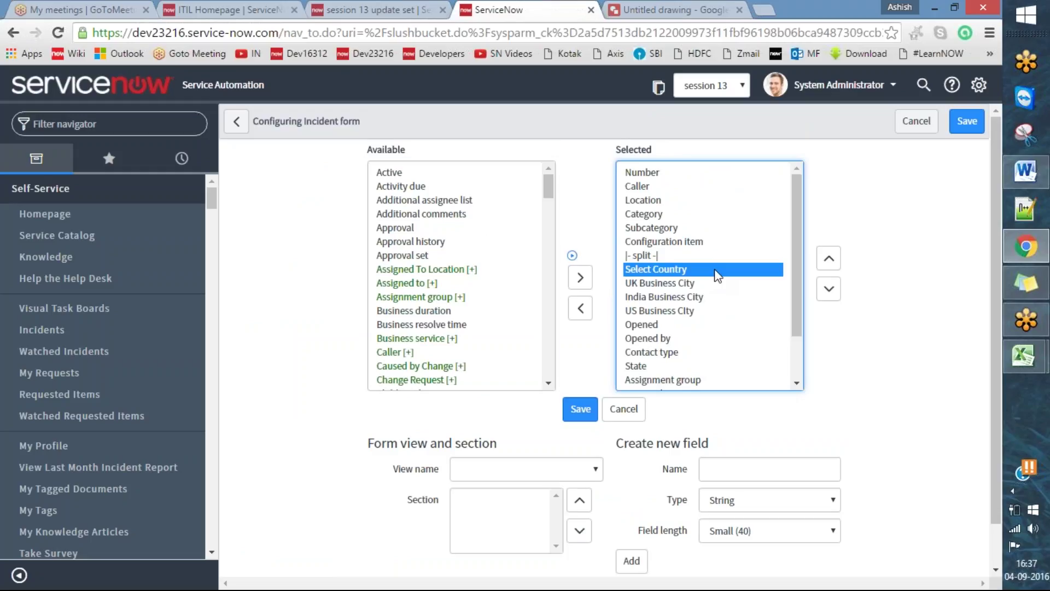
{"action": "left_click", "coordinate": [717, 271]}
{"action": "double_click", "coordinate": [718, 271]}
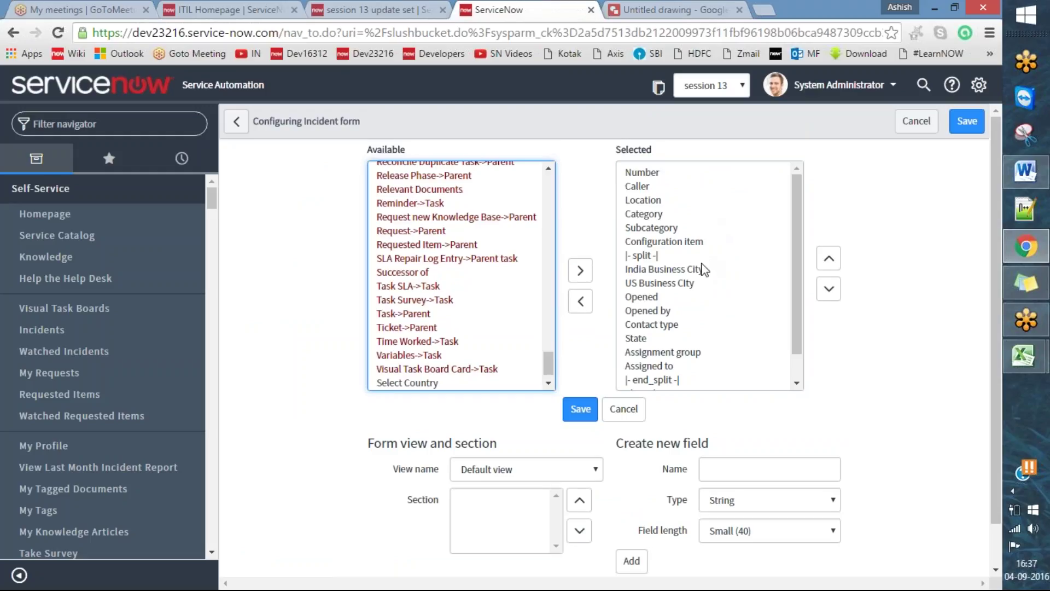
{"action": "double_click", "coordinate": [701, 269]}
{"action": "double_click", "coordinate": [702, 271]}
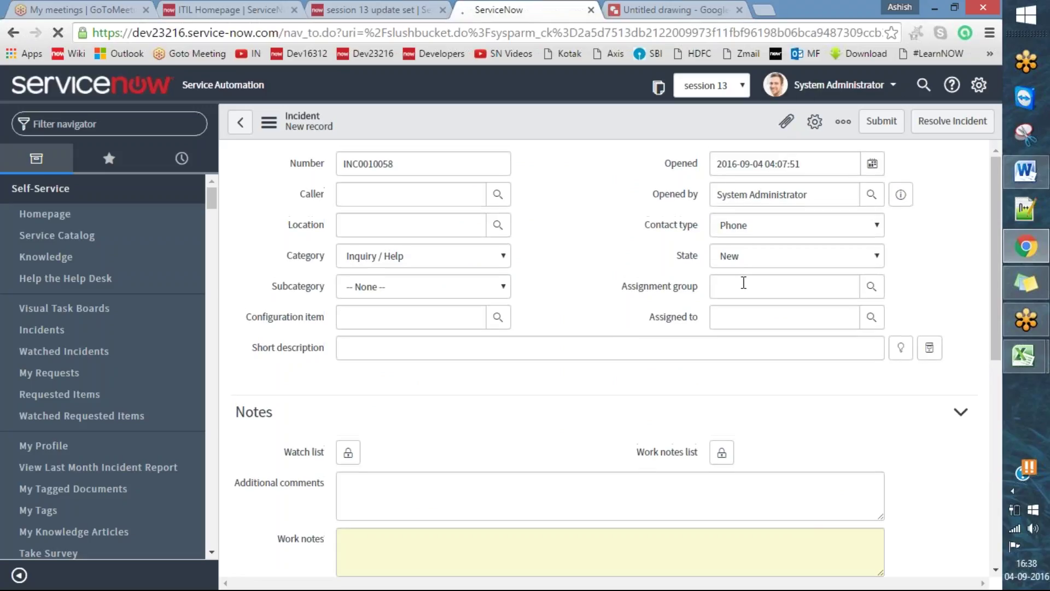
- Open the incident form's Form Layout configuration
{"action": "right_click", "coordinate": [597, 120]}
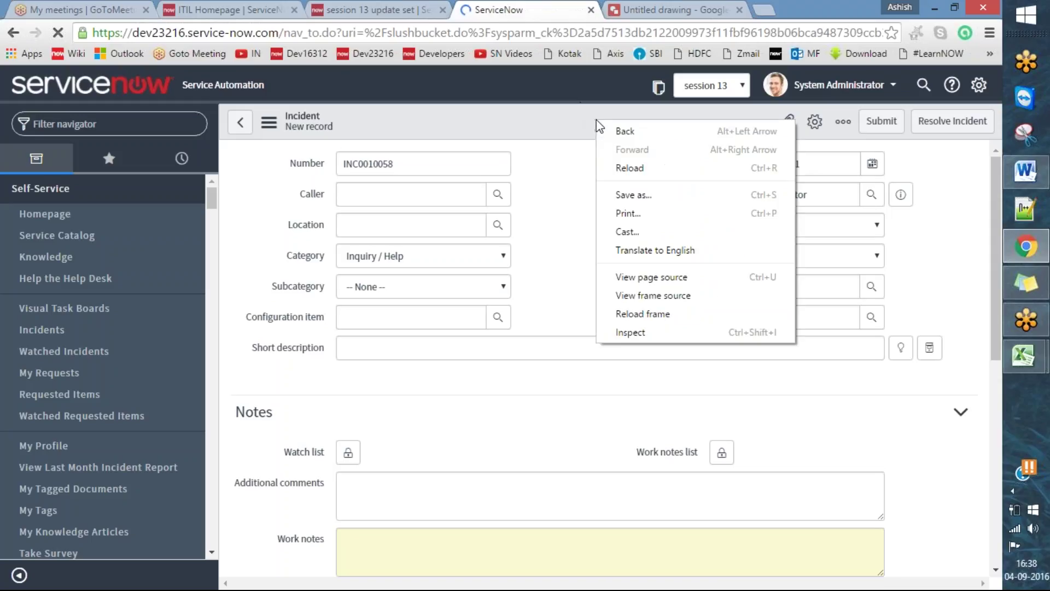
{"action": "left_click", "coordinate": [582, 204]}
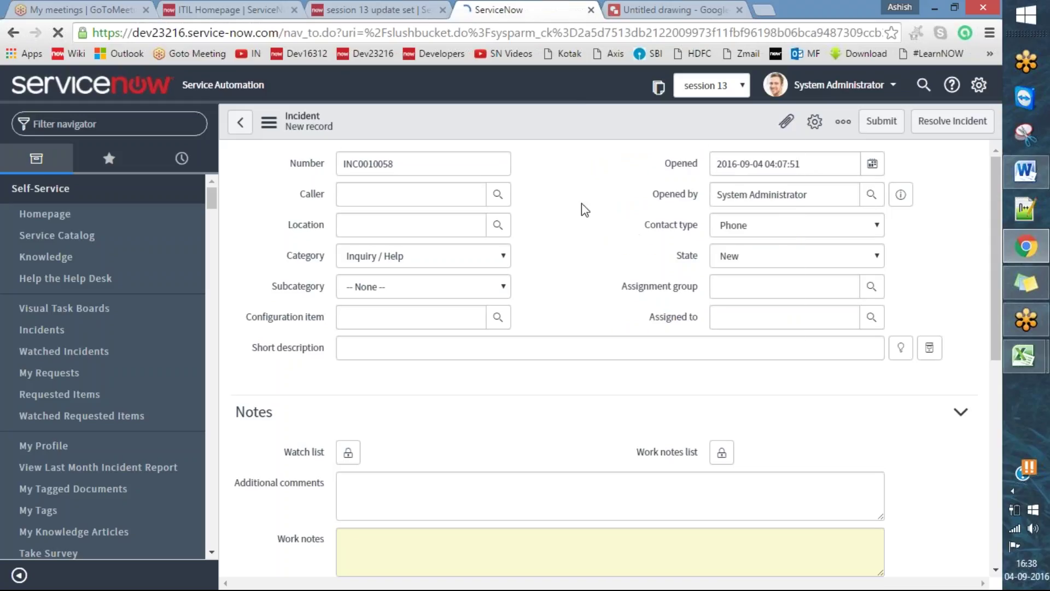
{"action": "right_click", "coordinate": [596, 131]}
{"action": "mouse_move", "coordinate": [635, 163]}
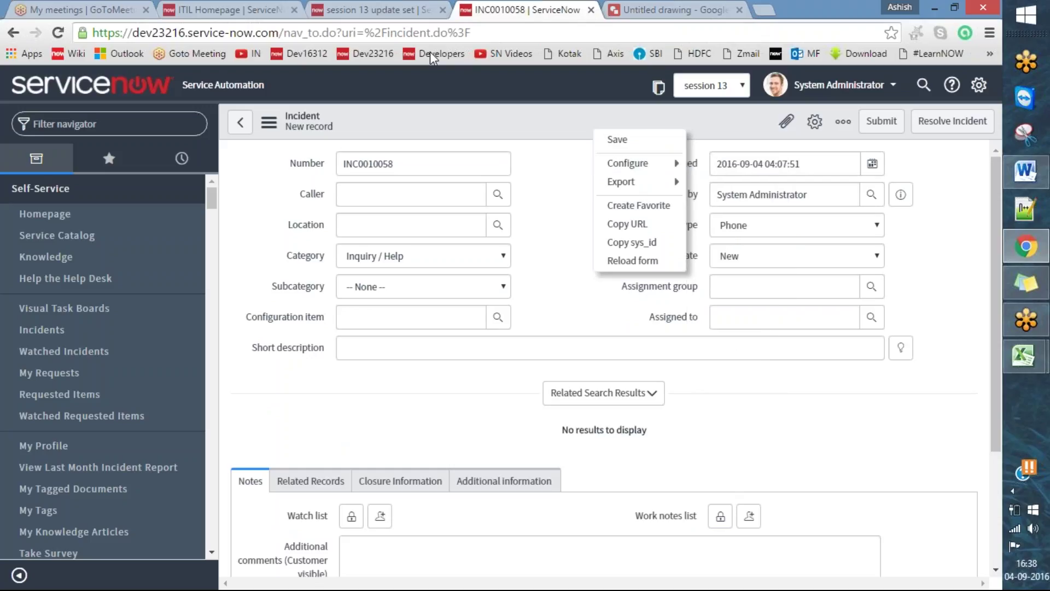
{"action": "mouse_move", "coordinate": [545, 126]}
{"action": "left_mouse_down"}
{"action": "mouse_move", "coordinate": [565, 154]}
{"action": "mouse_move", "coordinate": [622, 111]}
{"action": "left_mouse_up"}
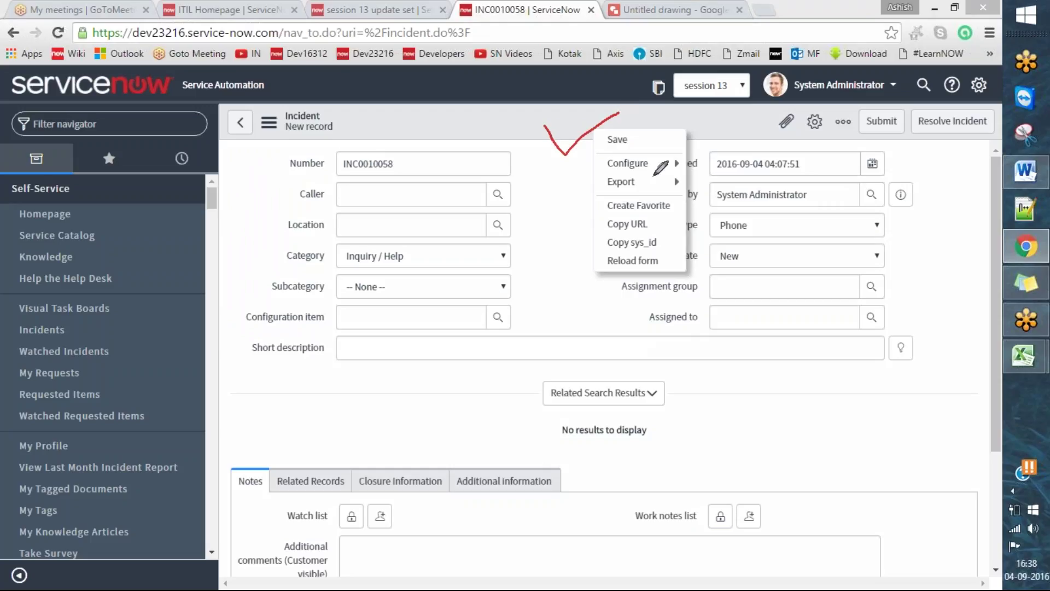
{"action": "mouse_move", "coordinate": [662, 165]}
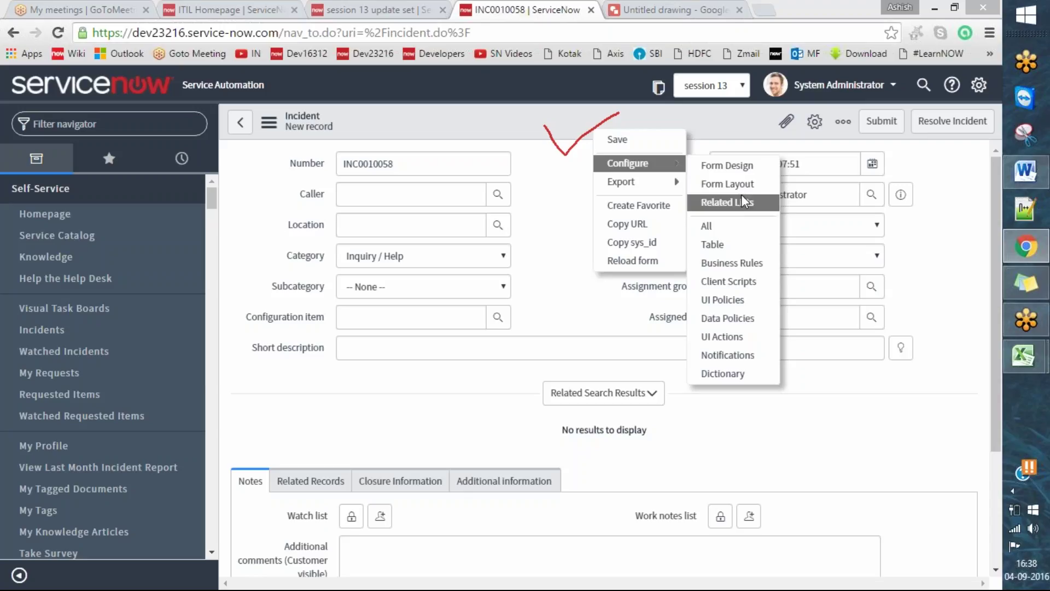
{"action": "left_click", "coordinate": [730, 183]}
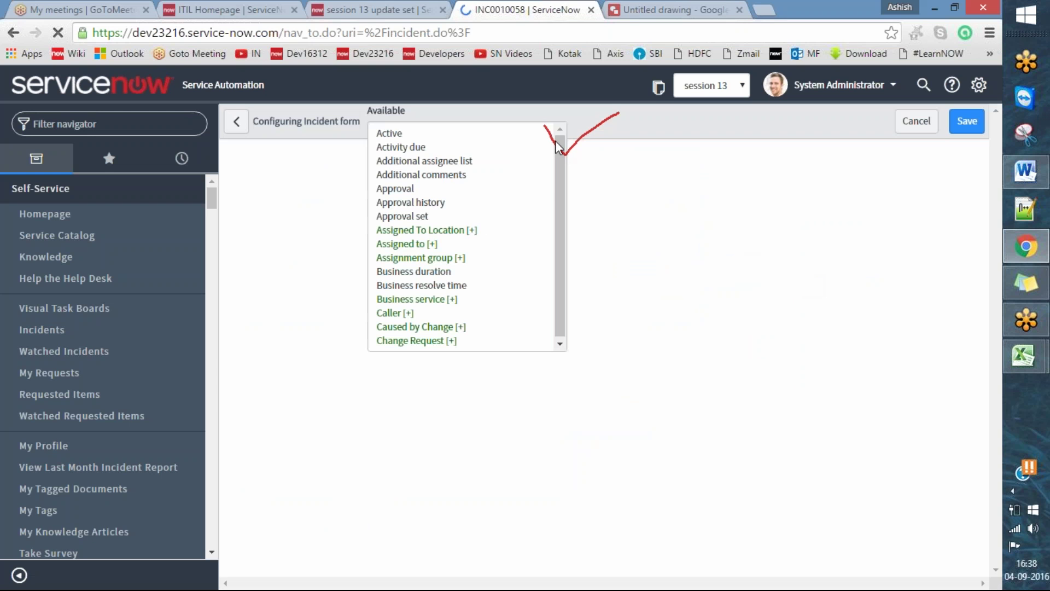
{"action": "left_click", "coordinate": [675, 9]}
{"action": "left_click", "coordinate": [549, 8]}
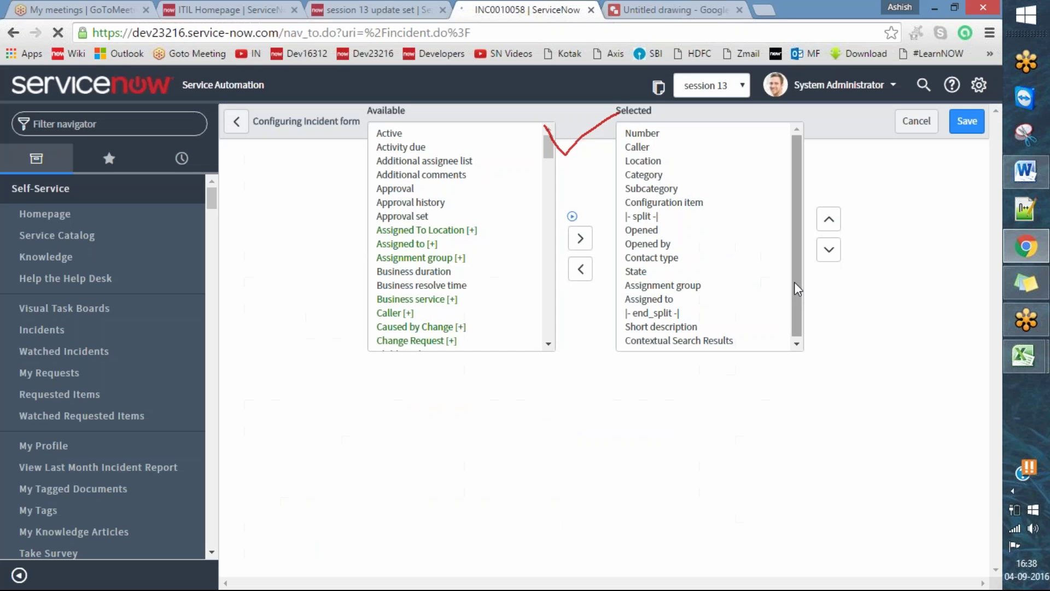
- Create a new field named Vendor of type Choice and add it to the form
{"action": "left_click", "coordinate": [760, 430]}
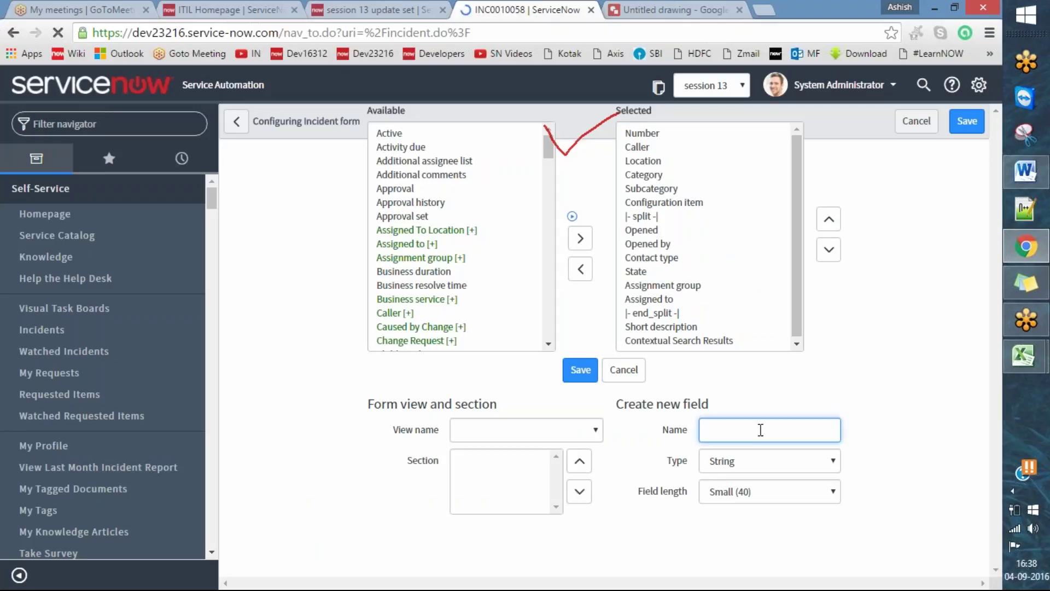
{"action": "type", "text": "Vendor"}
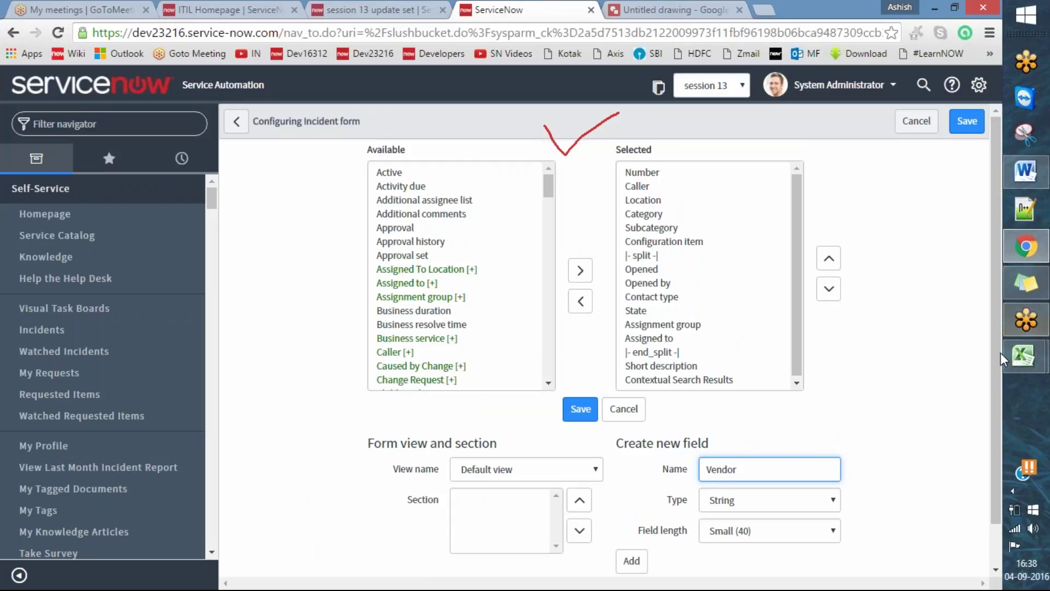
{"action": "scroll", "coordinate": [844, 447], "scroll_direction": "down", "scroll_amount": 1}
{"action": "left_click", "coordinate": [807, 460]}
{"action": "key", "text": "c"}
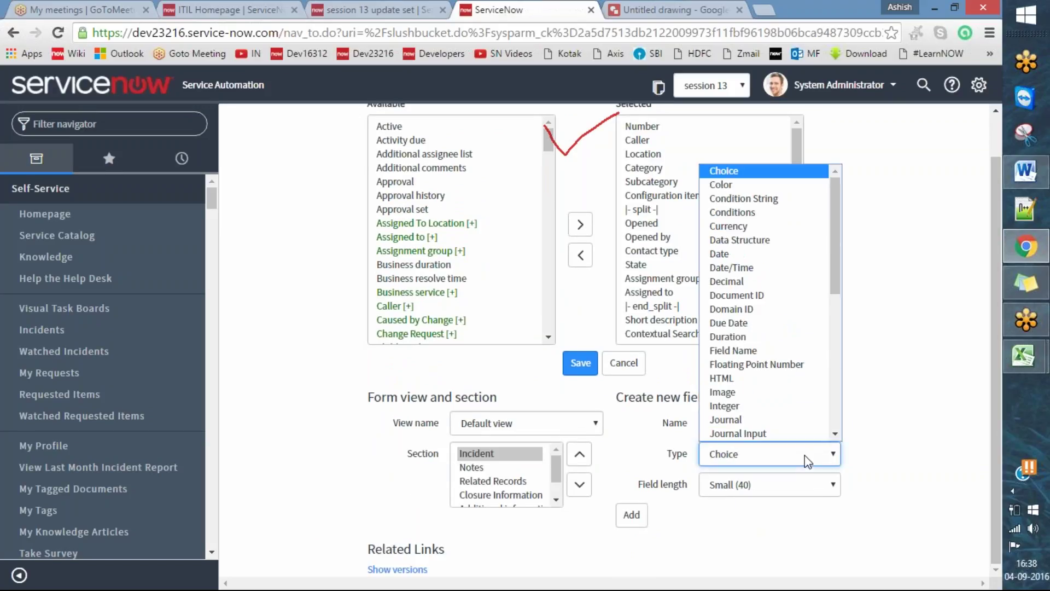
{"action": "left_click", "coordinate": [806, 461]}
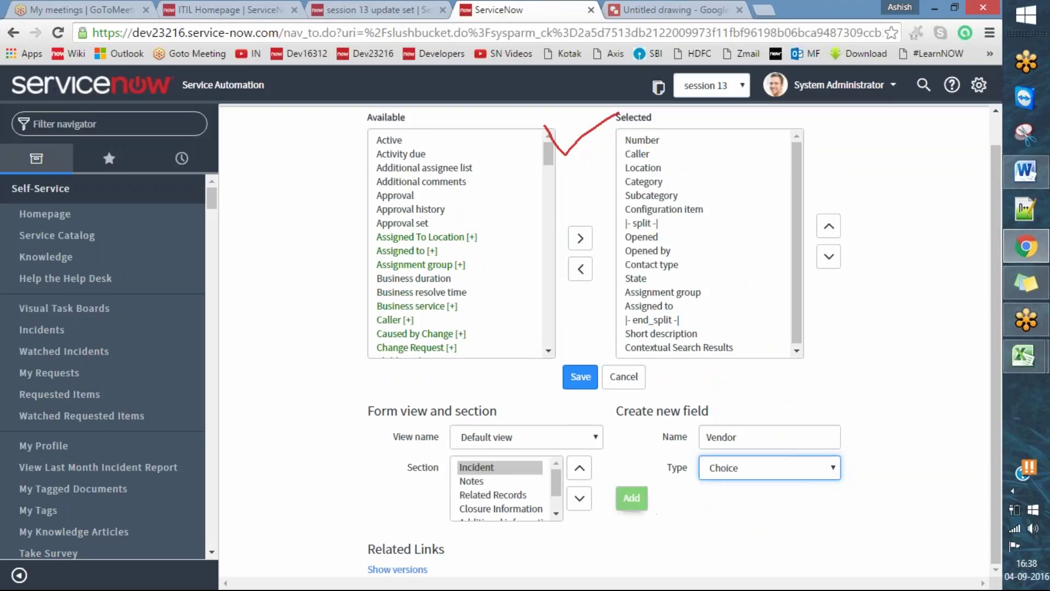
{"action": "left_click", "coordinate": [631, 497]}
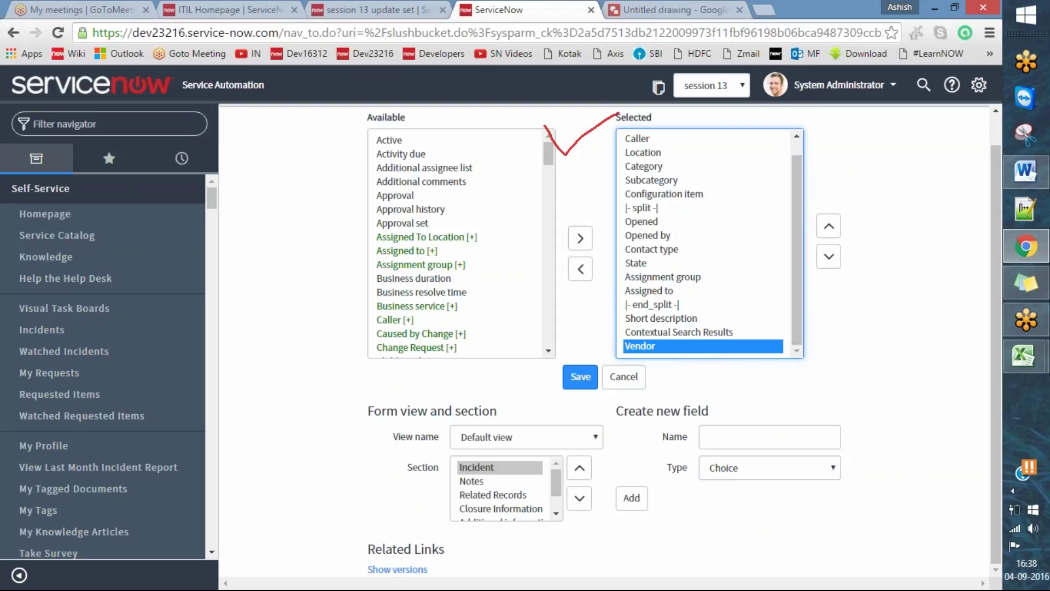
- Move Vendor up the Selected list until it sits just below Category
{"action": "left_click_drag", "start_coordinate": [623, 343], "coordinate": [633, 335]}
{"action": "mouse_move", "coordinate": [806, 213]}
{"action": "left_mouse_down"}
{"action": "mouse_move", "coordinate": [813, 282]}
{"action": "mouse_move", "coordinate": [857, 256]}
{"action": "left_mouse_up"}
{"action": "mouse_move", "coordinate": [805, 209]}
{"action": "left_mouse_down"}
{"action": "mouse_move", "coordinate": [861, 241]}
{"action": "mouse_move", "coordinate": [871, 285]}
{"action": "left_mouse_up"}
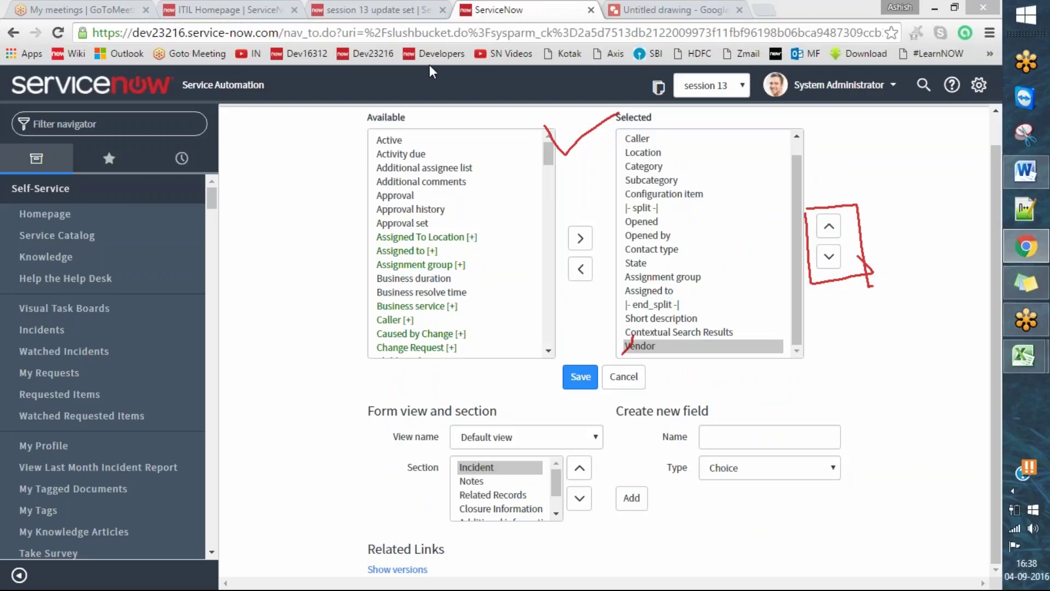
{"action": "key", "text": "Escape"}
{"action": "left_click", "coordinate": [833, 224]}
{"action": "left_click", "coordinate": [831, 226]}
{"action": "left_click", "coordinate": [831, 226]}
{"action": "left_click", "coordinate": [832, 225]}
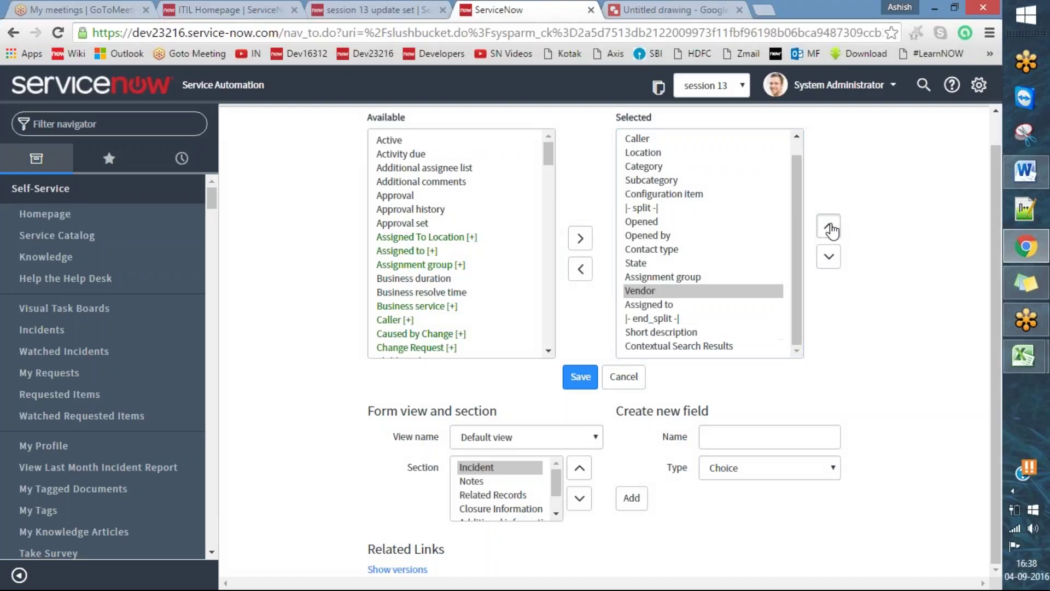
{"action": "left_click", "coordinate": [832, 226]}
{"action": "left_click", "coordinate": [832, 225]}
{"action": "left_click", "coordinate": [831, 226]}
{"action": "left_click", "coordinate": [831, 227]}
{"action": "left_click", "coordinate": [831, 227]}
{"action": "left_click", "coordinate": [831, 227]}
{"action": "left_click", "coordinate": [831, 227]}
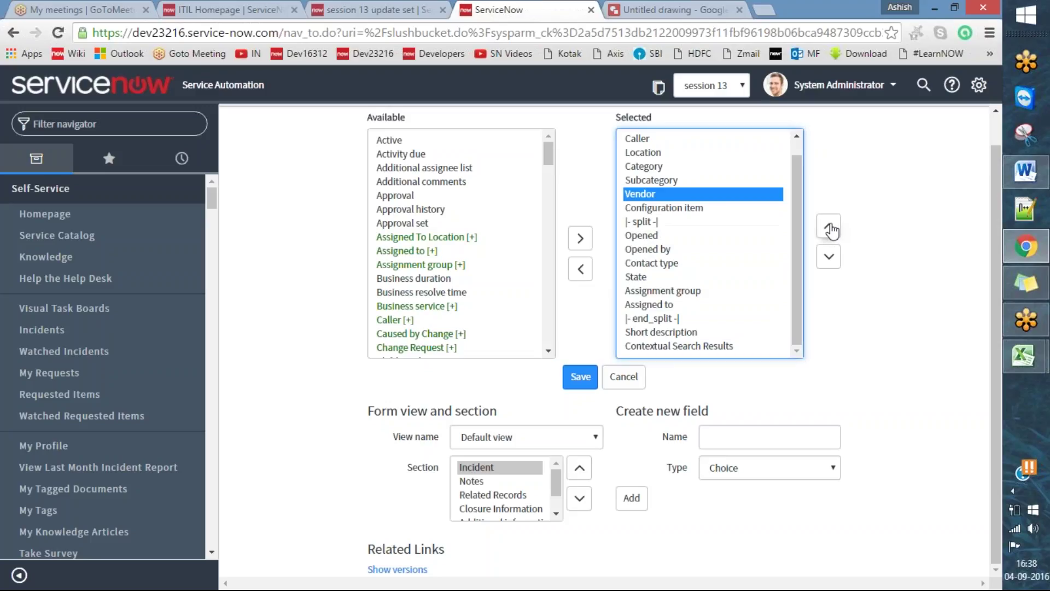
{"action": "left_click", "coordinate": [830, 227]}
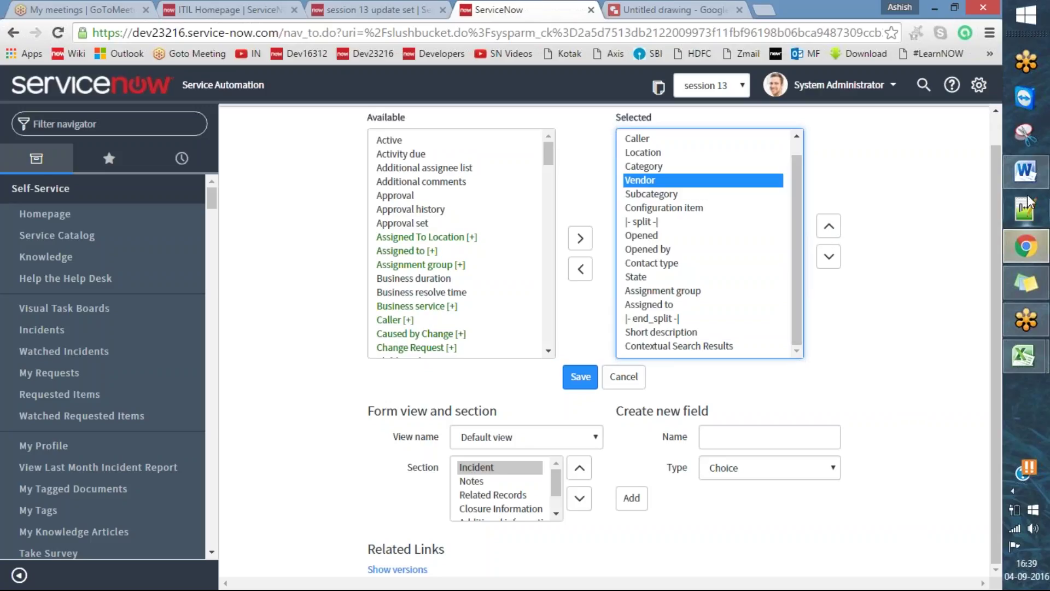
{"action": "left_click", "coordinate": [1031, 176]}
{"action": "left_click", "coordinate": [334, 190]}
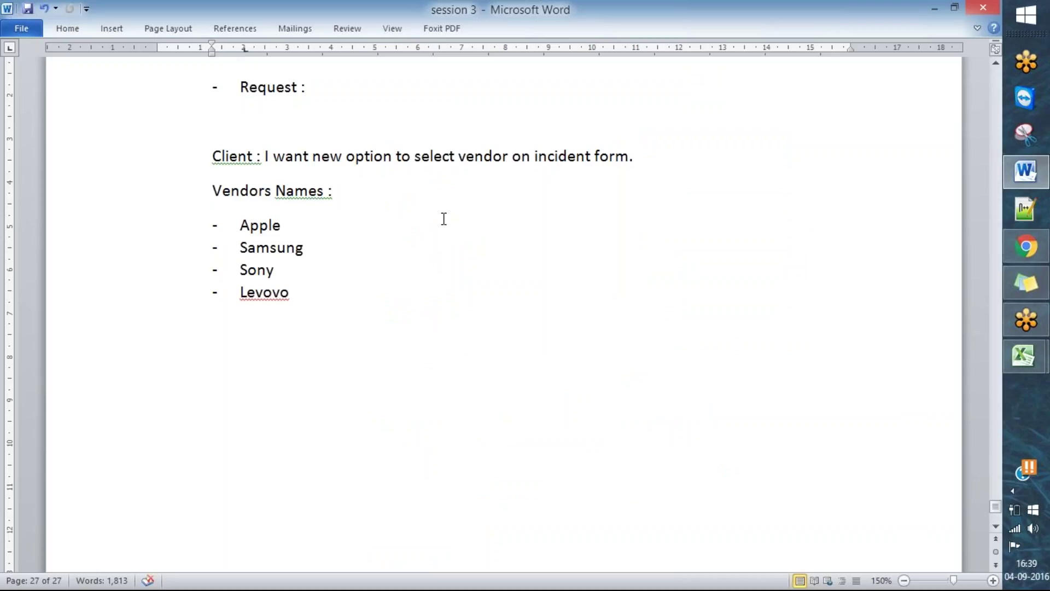
{"action": "left_click_drag", "start_coordinate": [274, 192], "coordinate": [213, 193]}
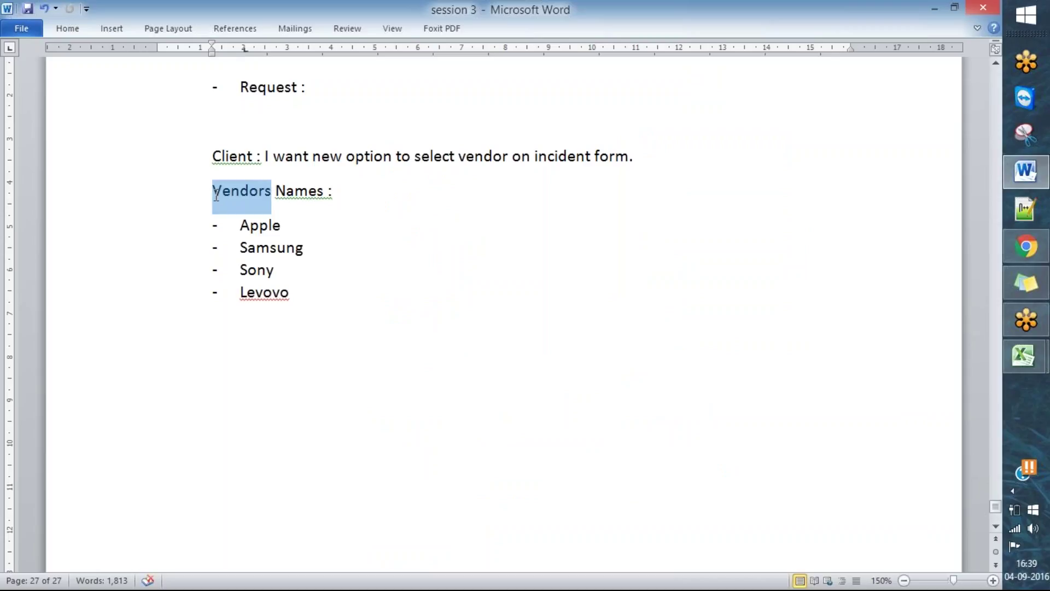
{"action": "left_click", "coordinate": [273, 192]}
{"action": "left_click_drag", "start_coordinate": [296, 293], "coordinate": [244, 227]}
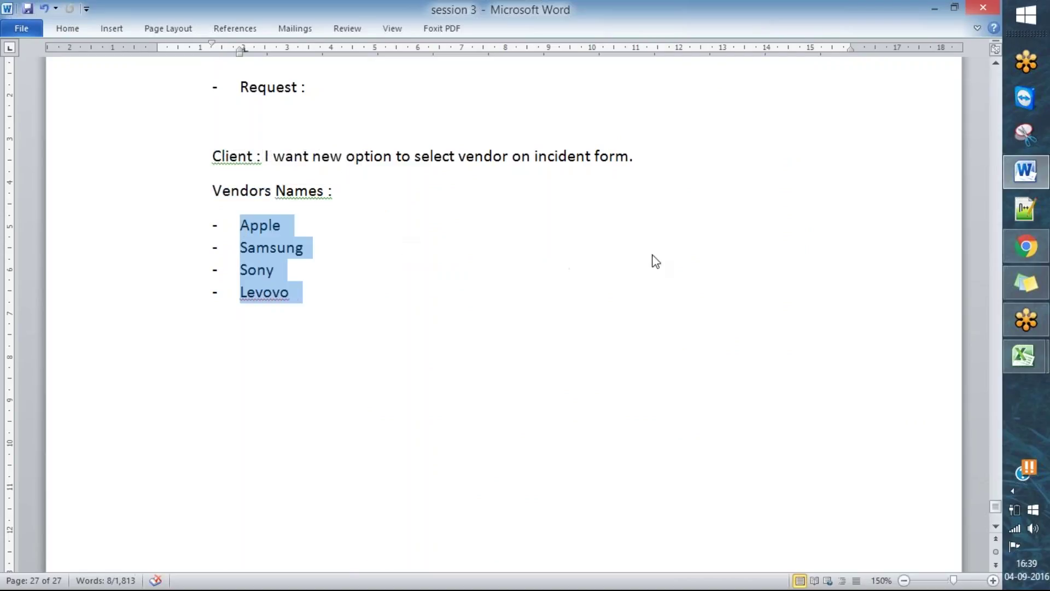
{"action": "key", "text": "alt+Tab"}
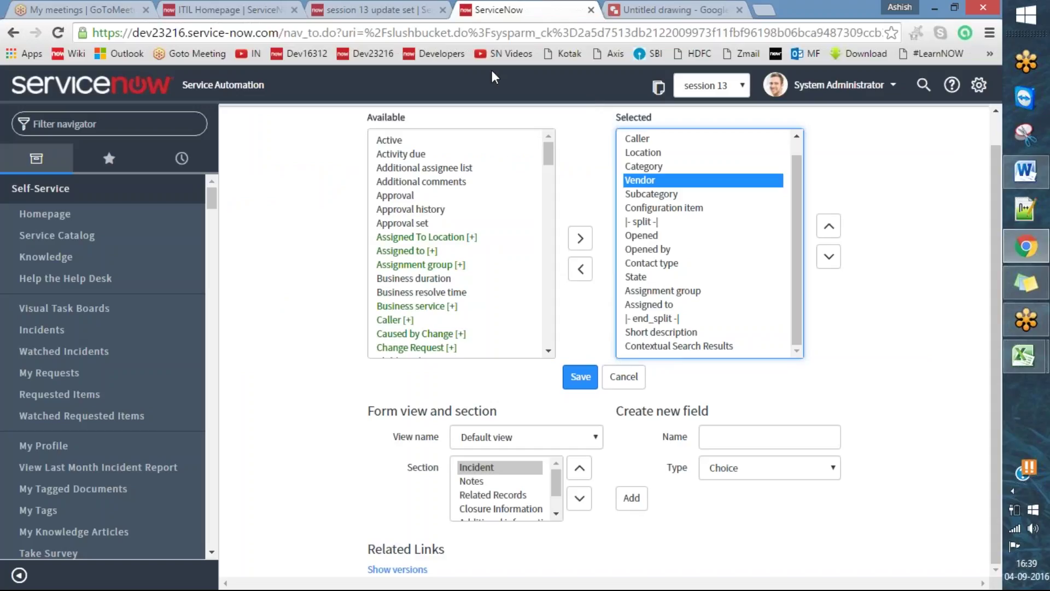
- Save the form layout with Vendor below Category and close the Saving Form Section notice
{"action": "left_click_drag", "start_coordinate": [662, 464], "coordinate": [738, 452]}
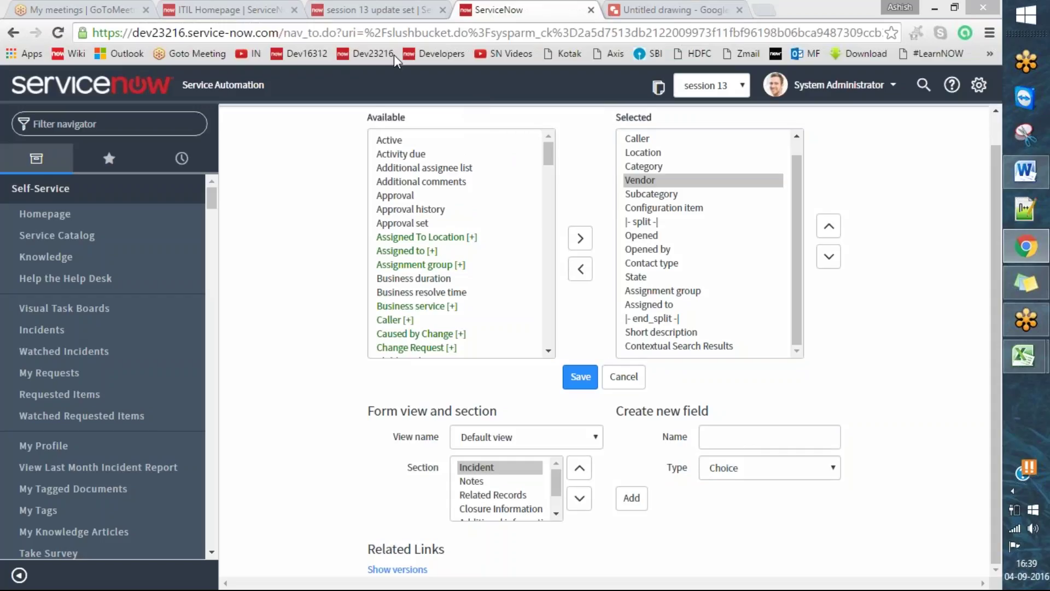
{"action": "mouse_move", "coordinate": [596, 355]}
{"action": "left_mouse_down"}
{"action": "mouse_move", "coordinate": [572, 389]}
{"action": "mouse_move", "coordinate": [604, 379]}
{"action": "left_mouse_up"}
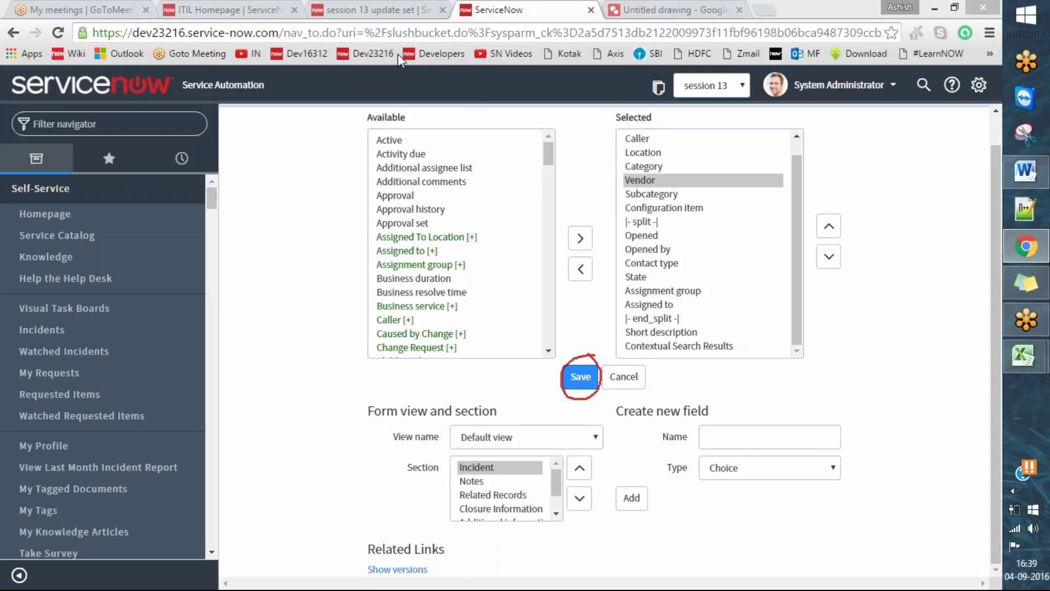
{"action": "left_click", "coordinate": [580, 377]}
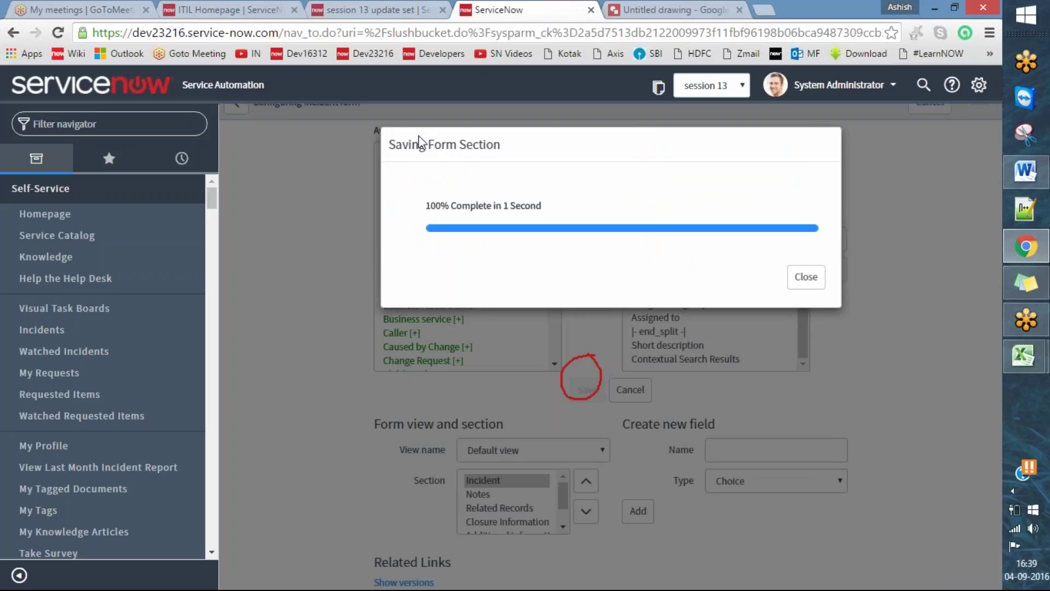
{"action": "left_click", "coordinate": [433, 49]}
{"action": "left_click_drag", "start_coordinate": [390, 151], "coordinate": [433, 138]}
{"action": "left_click_drag", "start_coordinate": [419, 208], "coordinate": [486, 191]}
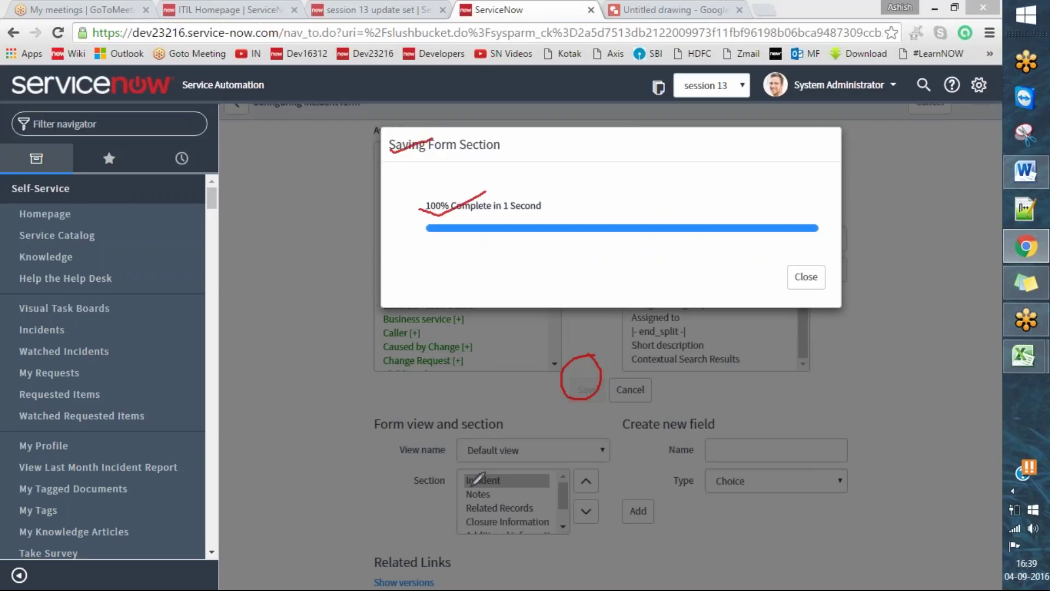
{"action": "left_click_drag", "start_coordinate": [464, 483], "coordinate": [506, 483]}
{"action": "left_click_drag", "start_coordinate": [463, 501], "coordinate": [538, 508]}
{"action": "left_click_drag", "start_coordinate": [452, 529], "coordinate": [551, 520]}
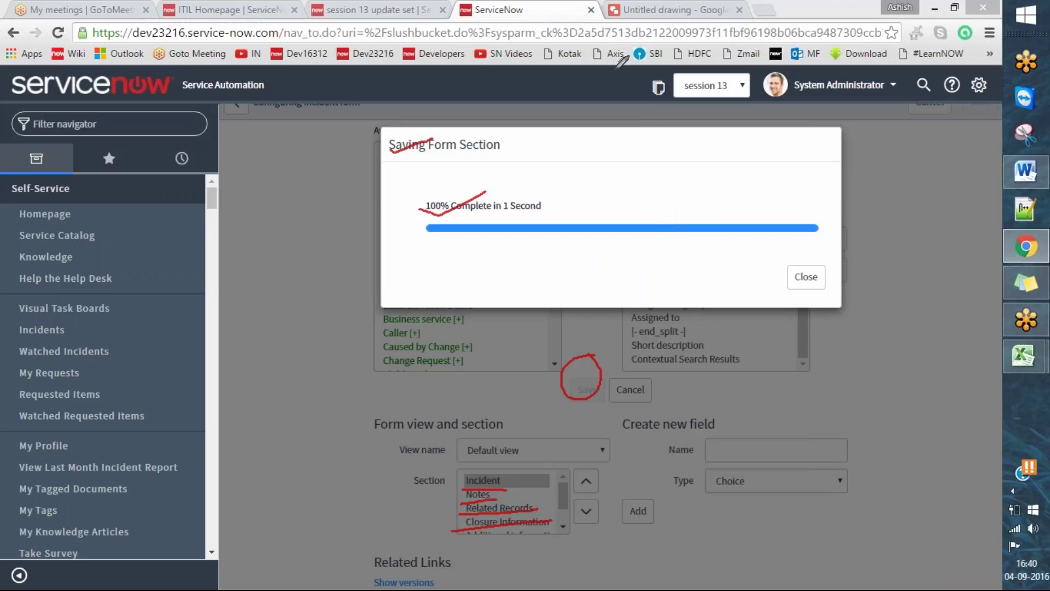
{"action": "key", "text": "e"}
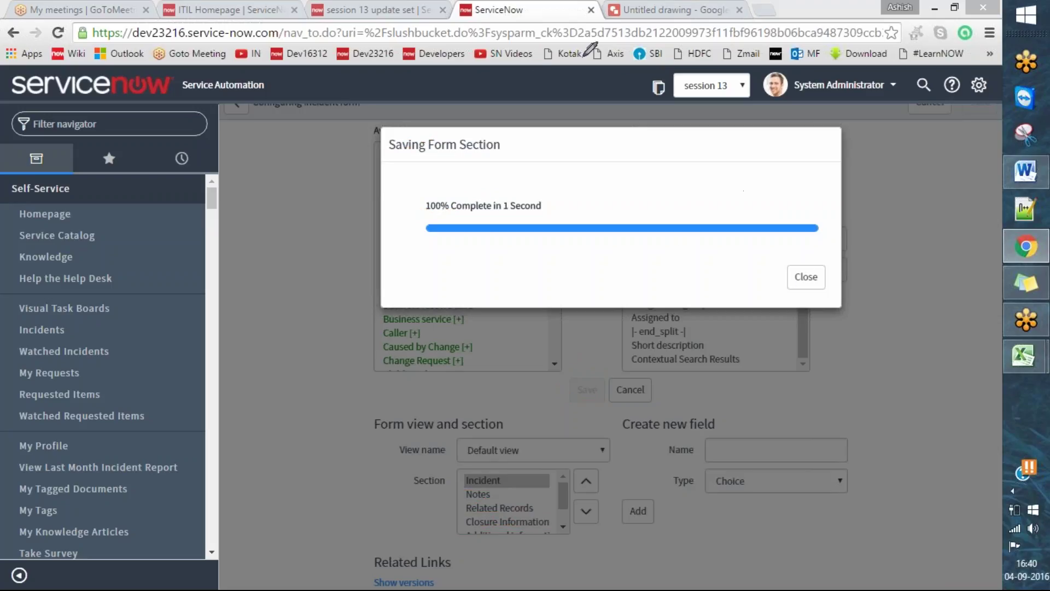
{"action": "left_click", "coordinate": [807, 276]}
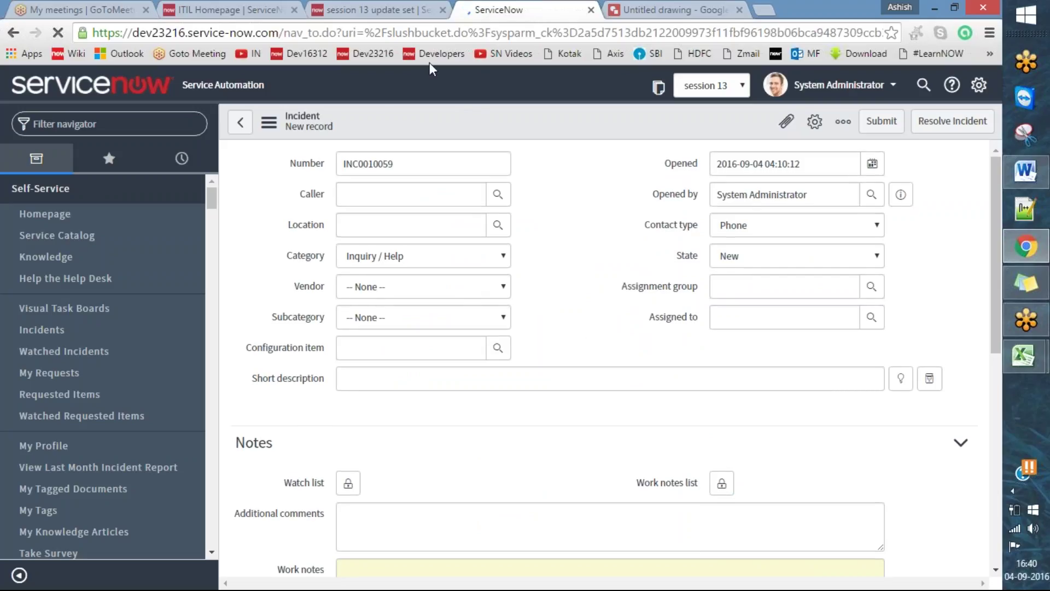
- Check the Vendor dropdown on the new incident, then return to the session 13 update set
{"action": "left_click_drag", "start_coordinate": [281, 286], "coordinate": [305, 280]}
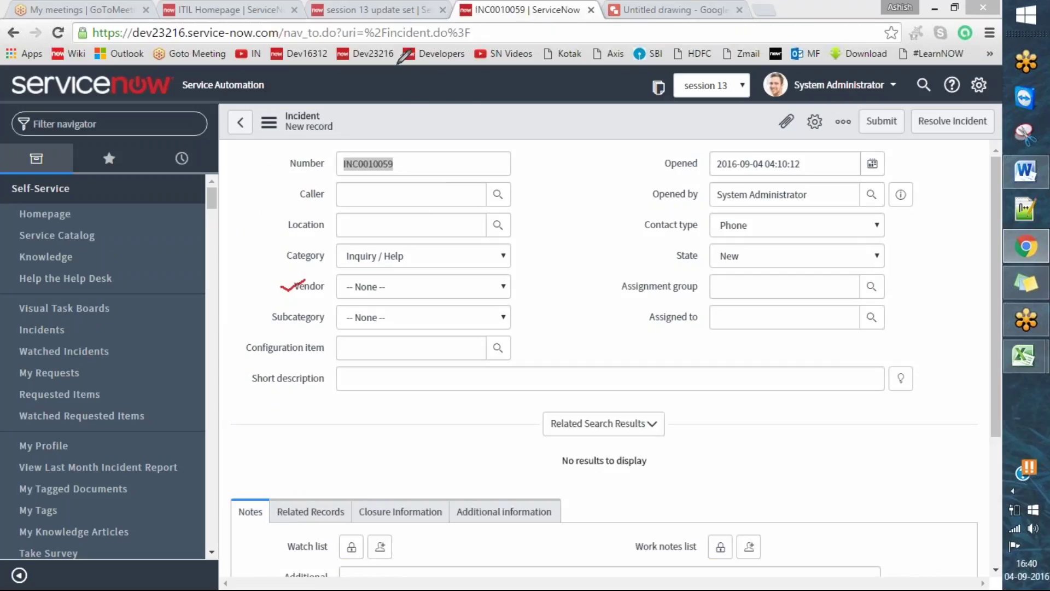
{"action": "left_click", "coordinate": [424, 287]}
{"action": "left_click", "coordinate": [425, 287]}
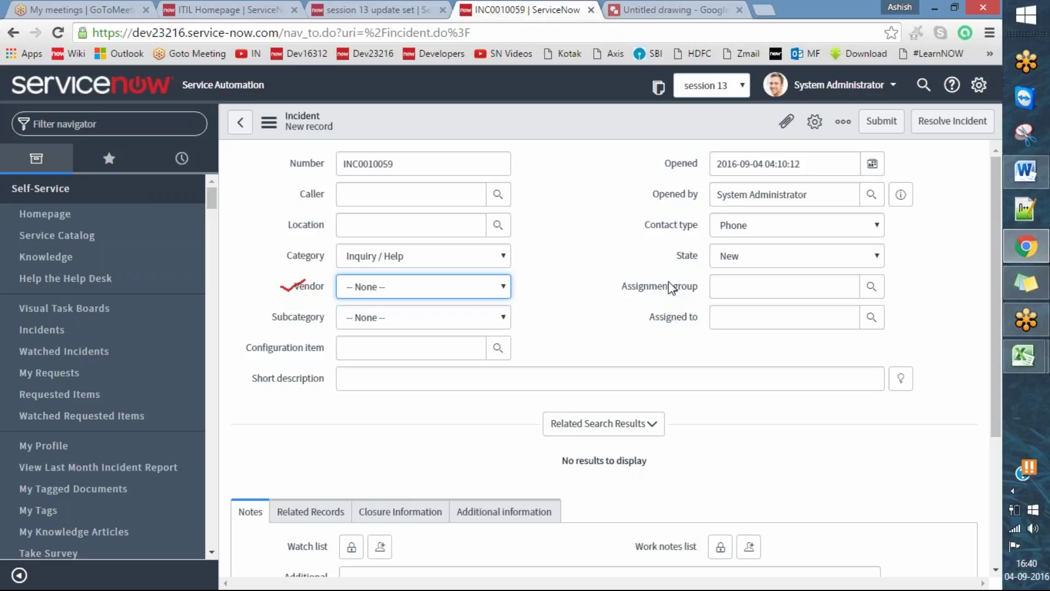
{"action": "left_click", "coordinate": [403, 8]}
{"action": "scroll", "coordinate": [720, 343], "scroll_direction": "down", "scroll_amount": 3}
{"action": "scroll", "coordinate": [558, 130], "scroll_direction": "up", "scroll_amount": 3}
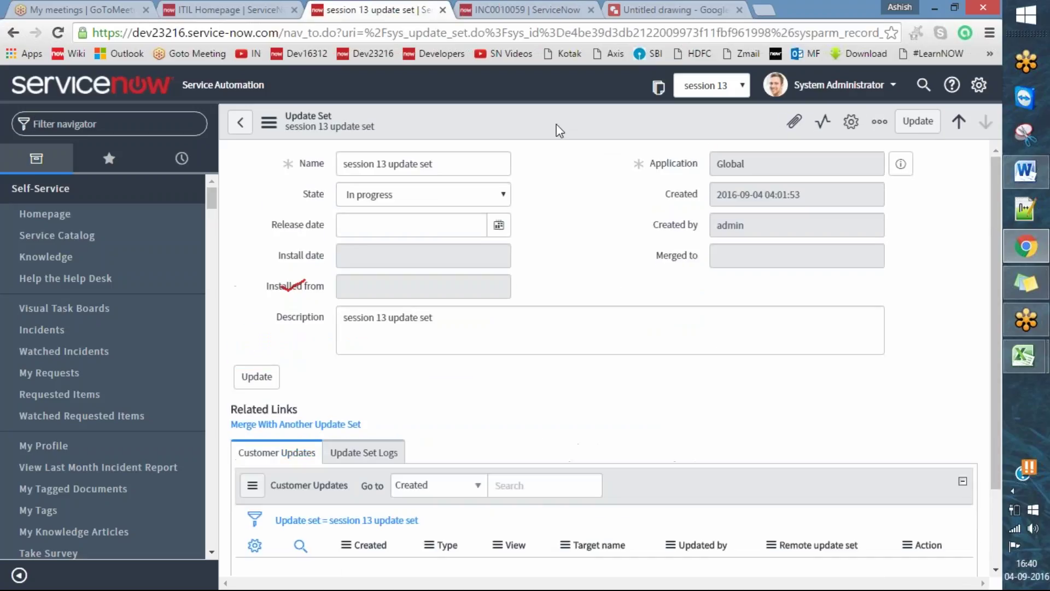
{"action": "right_click", "coordinate": [547, 122]}
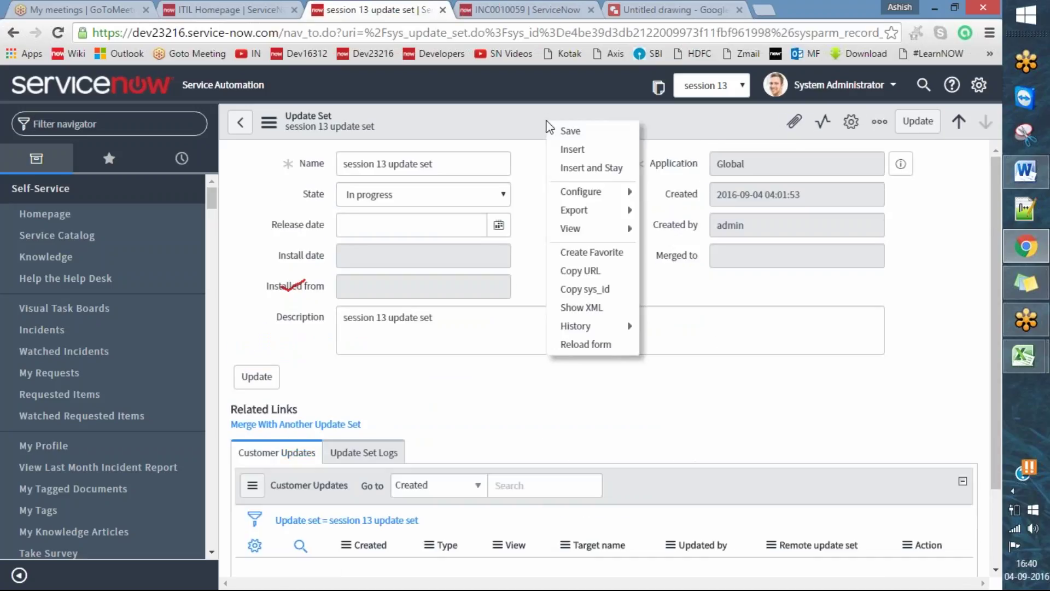
{"action": "left_click", "coordinate": [588, 346]}
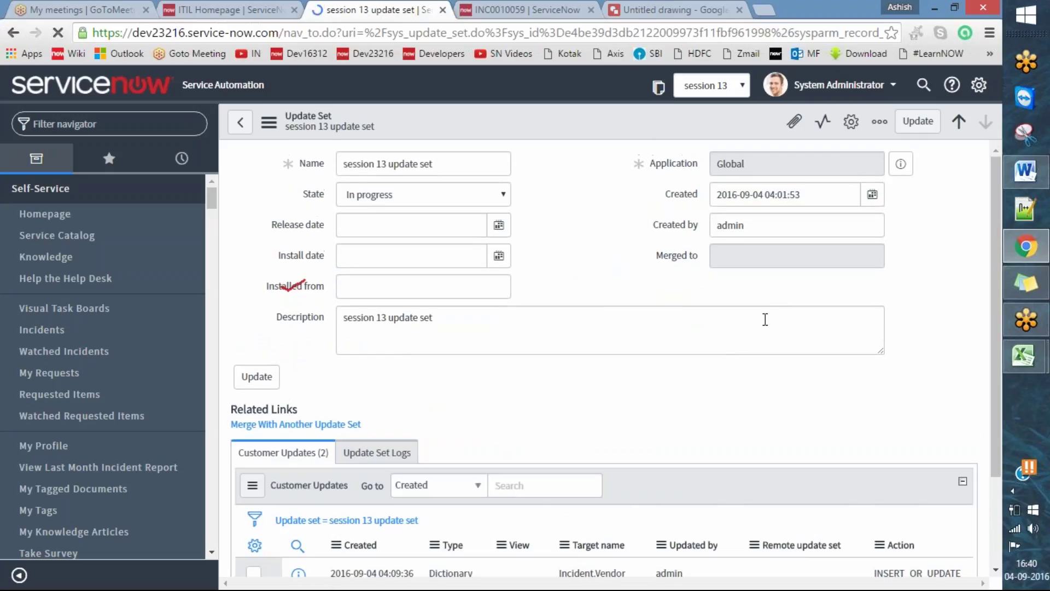
{"action": "scroll", "coordinate": [777, 307], "scroll_direction": "down", "scroll_amount": 3}
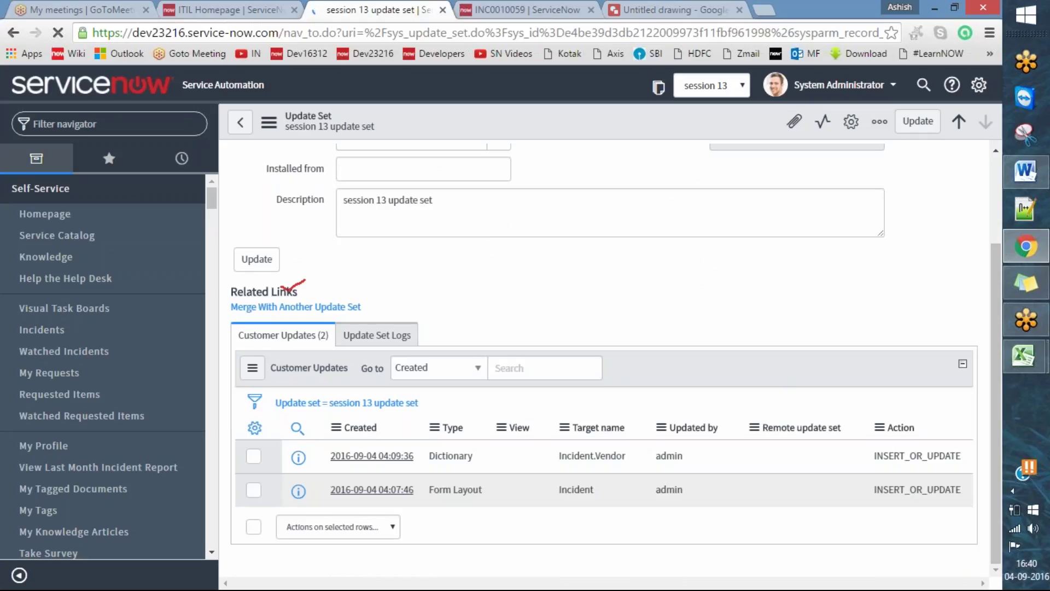
{"action": "scroll", "coordinate": [936, 364], "scroll_direction": "down", "scroll_amount": 3}
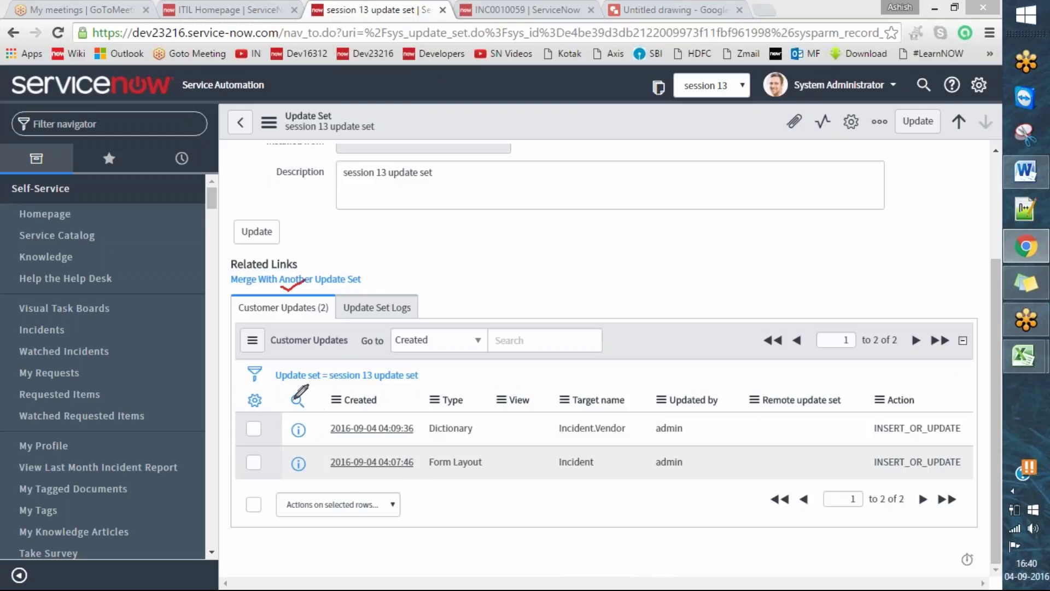
{"action": "mouse_move", "coordinate": [321, 401]}
{"action": "left_mouse_down"}
{"action": "mouse_move", "coordinate": [339, 449]}
{"action": "mouse_move", "coordinate": [942, 446]}
{"action": "mouse_move", "coordinate": [967, 431]}
{"action": "mouse_move", "coordinate": [861, 382]}
{"action": "mouse_move", "coordinate": [328, 385]}
{"action": "mouse_move", "coordinate": [320, 401]}
{"action": "left_mouse_up"}
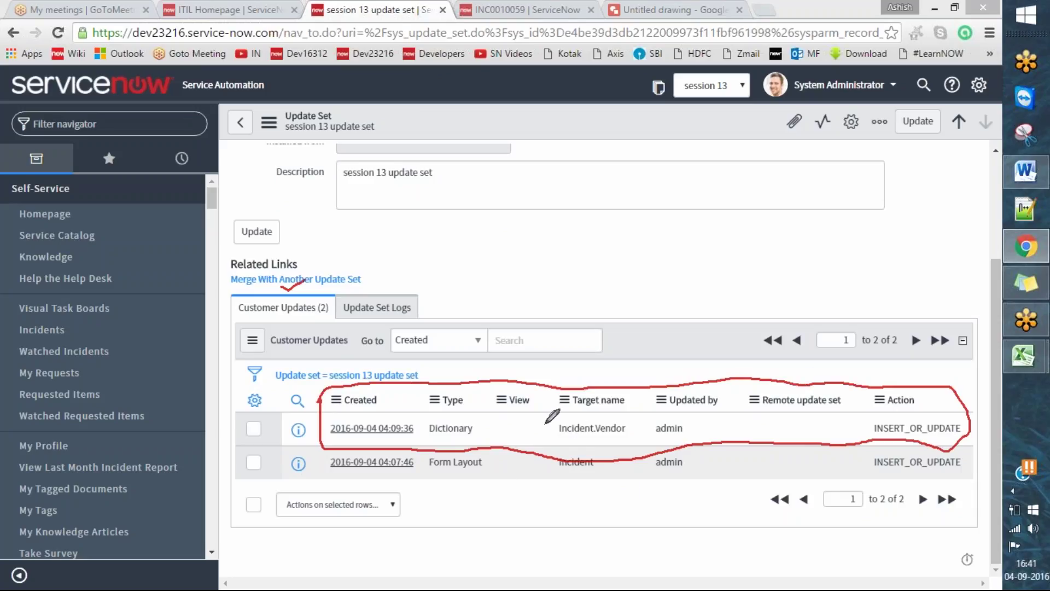
{"action": "left_click_drag", "start_coordinate": [545, 424], "coordinate": [580, 404]}
{"action": "mouse_move", "coordinate": [593, 428]}
{"action": "left_mouse_down"}
{"action": "mouse_move", "coordinate": [598, 442]}
{"action": "mouse_move", "coordinate": [638, 433]}
{"action": "mouse_move", "coordinate": [635, 411]}
{"action": "mouse_move", "coordinate": [595, 417]}
{"action": "left_mouse_up"}
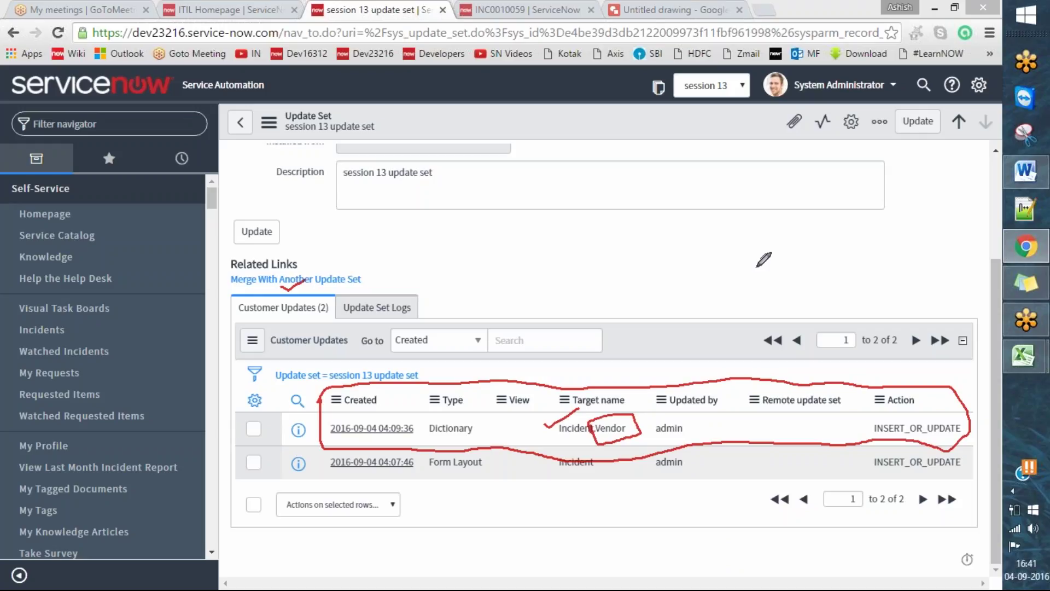
{"action": "key", "text": "Escape"}
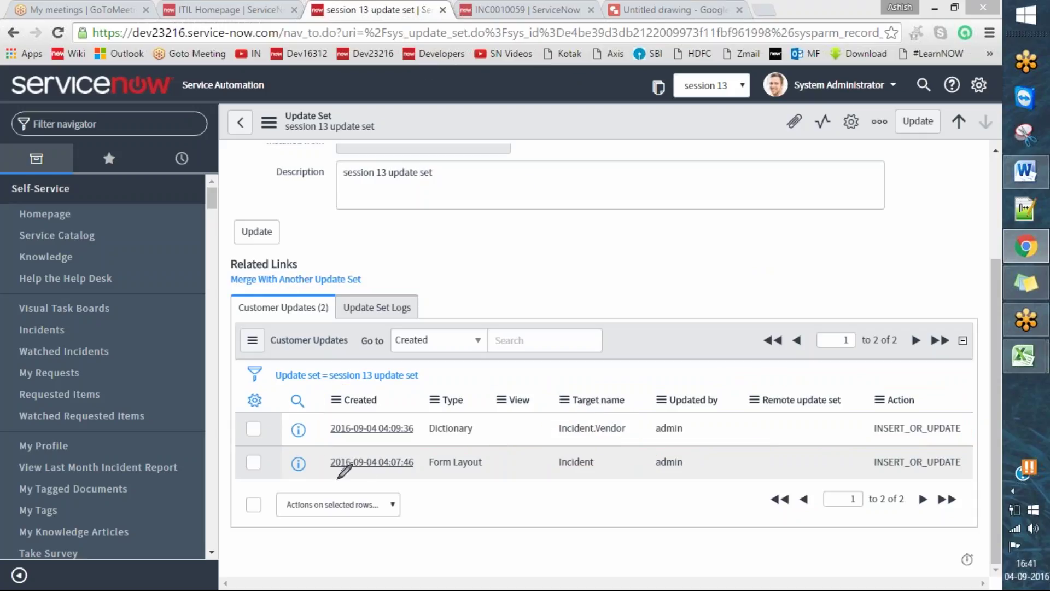
{"action": "mouse_move", "coordinate": [313, 453]}
{"action": "left_mouse_down"}
{"action": "mouse_move", "coordinate": [310, 480]}
{"action": "mouse_move", "coordinate": [502, 473]}
{"action": "mouse_move", "coordinate": [684, 485]}
{"action": "left_mouse_up"}
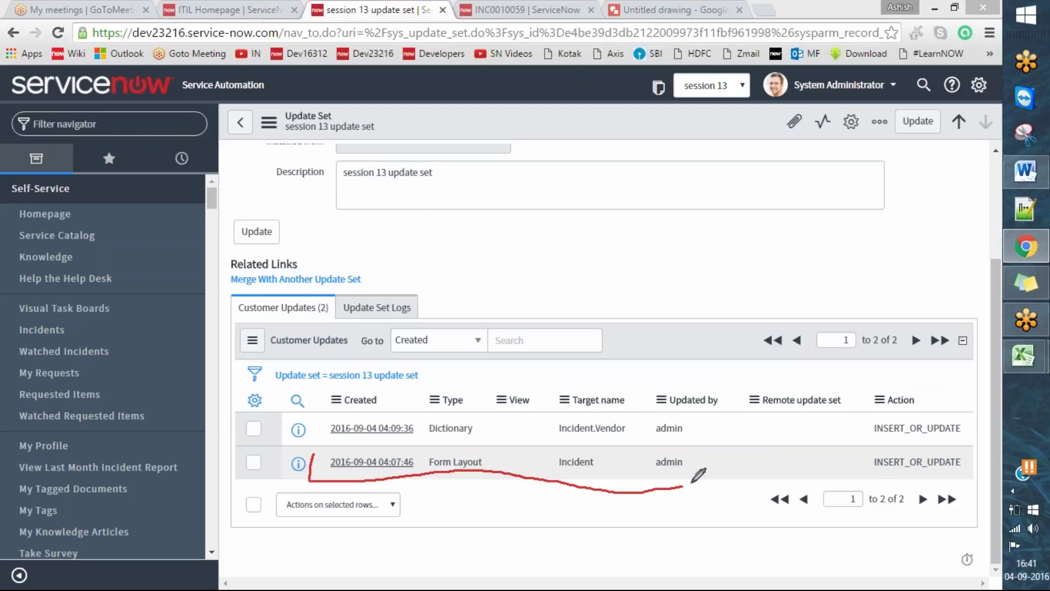
{"action": "mouse_move", "coordinate": [314, 453]}
{"action": "left_mouse_down"}
{"action": "mouse_move", "coordinate": [954, 432]}
{"action": "mouse_move", "coordinate": [969, 464]}
{"action": "mouse_move", "coordinate": [685, 483]}
{"action": "left_mouse_up"}
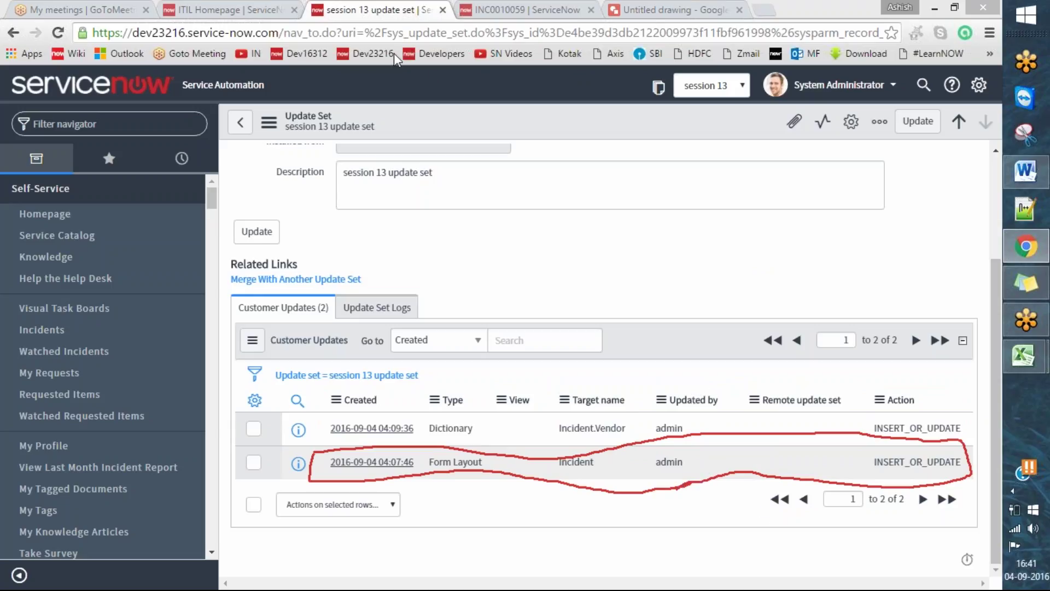
{"action": "left_click", "coordinate": [526, 53]}
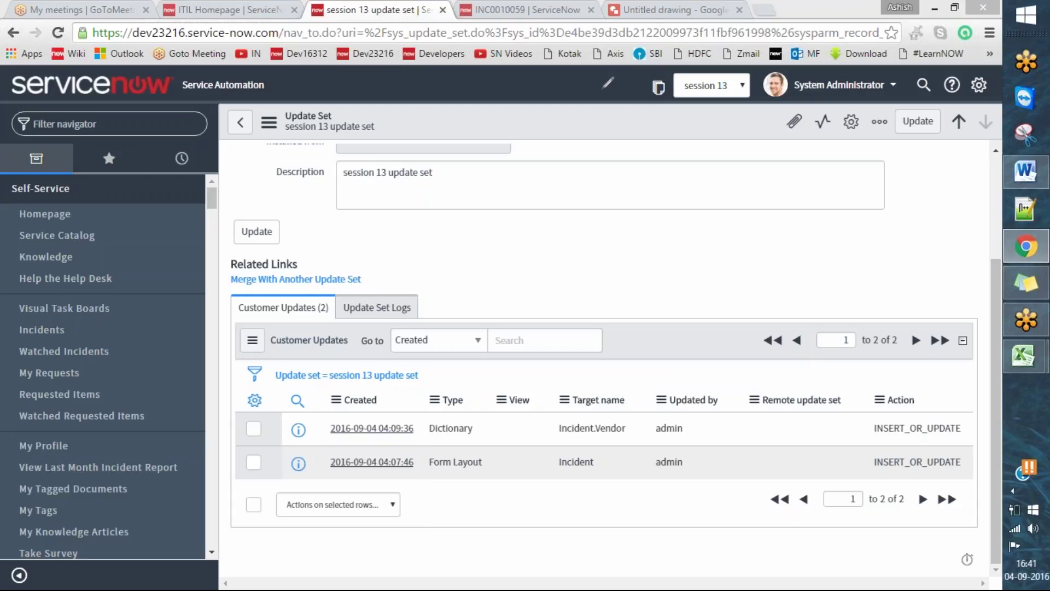
{"action": "left_click", "coordinate": [655, 16]}
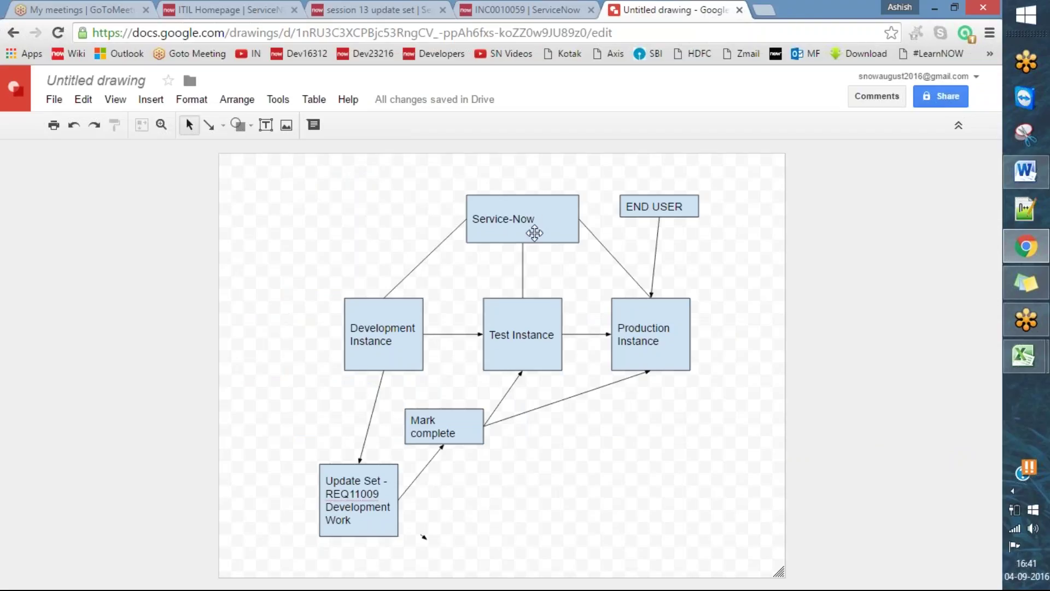
{"action": "left_click_drag", "start_coordinate": [330, 326], "coordinate": [372, 299]}
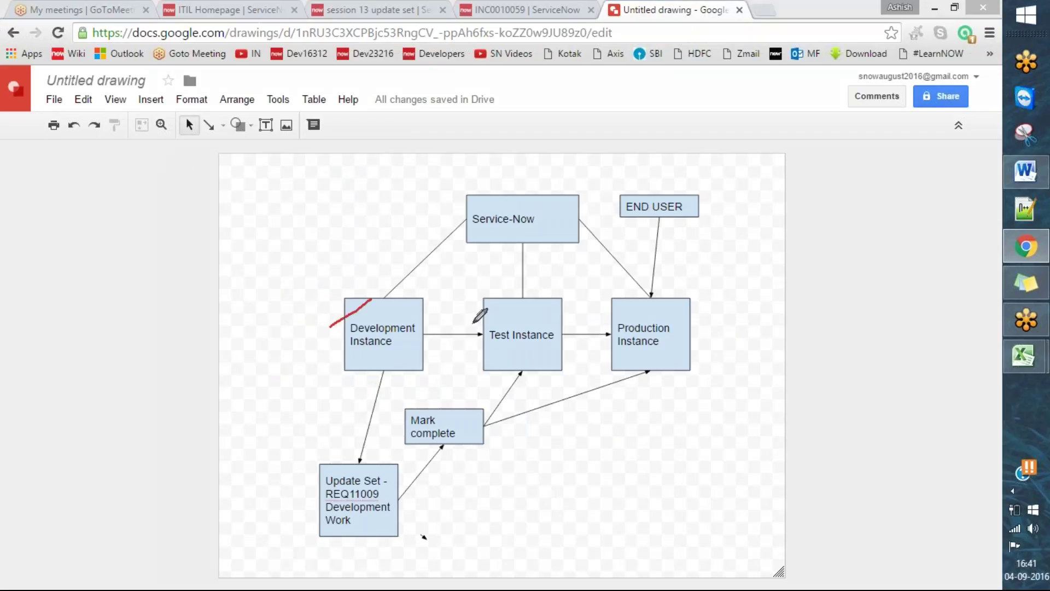
{"action": "left_click_drag", "start_coordinate": [468, 327], "coordinate": [531, 293]}
{"action": "left_click_drag", "start_coordinate": [624, 328], "coordinate": [651, 299]}
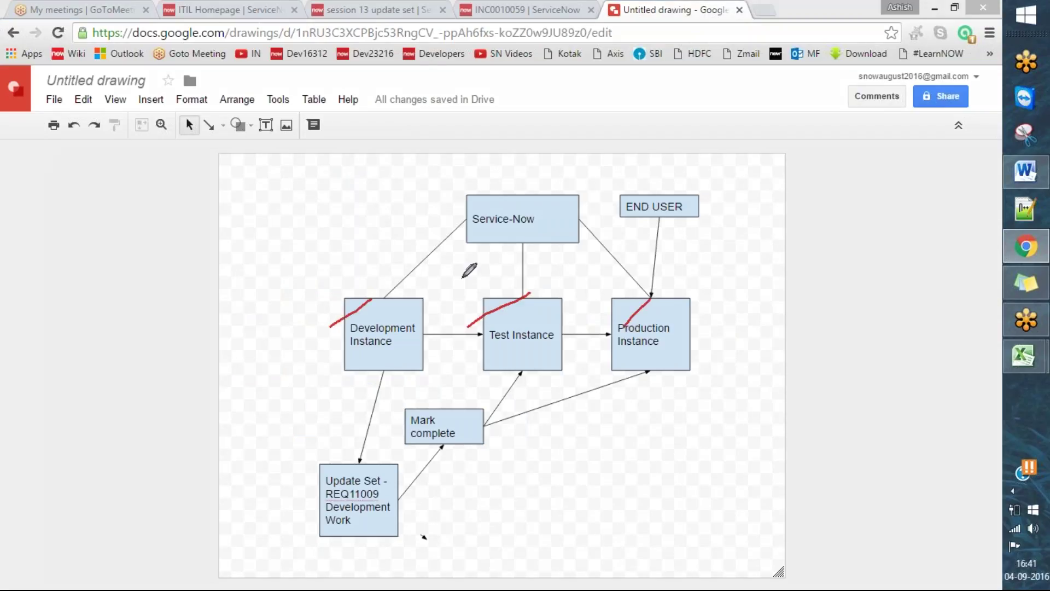
{"action": "mouse_move", "coordinate": [636, 195]}
{"action": "left_mouse_down"}
{"action": "mouse_move", "coordinate": [277, 323]}
{"action": "mouse_move", "coordinate": [323, 482]}
{"action": "mouse_move", "coordinate": [314, 494]}
{"action": "mouse_move", "coordinate": [324, 465]}
{"action": "left_mouse_up"}
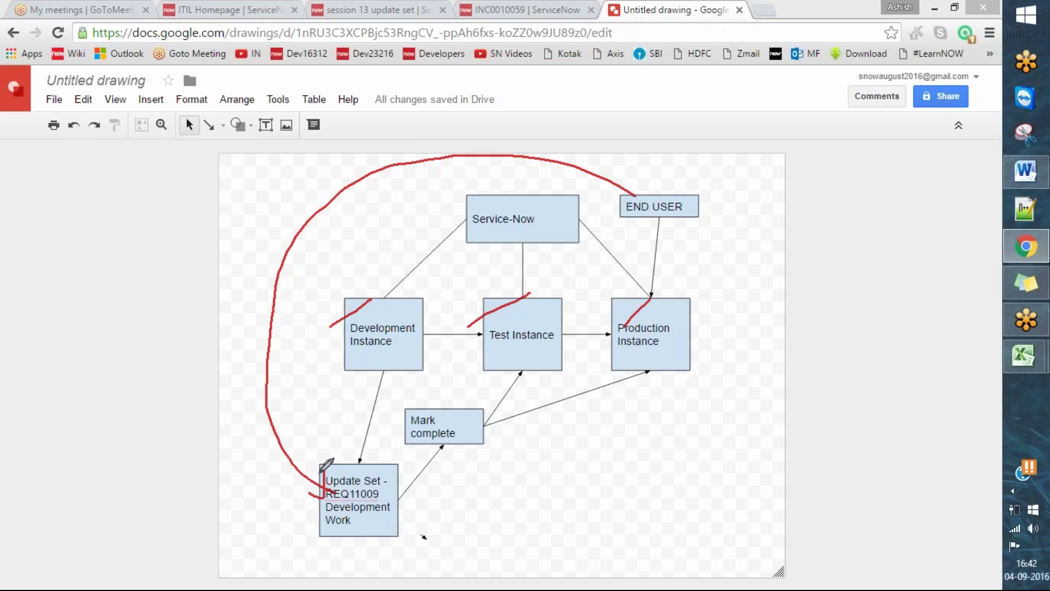
{"action": "mouse_move", "coordinate": [403, 496]}
{"action": "left_mouse_down"}
{"action": "mouse_move", "coordinate": [443, 447]}
{"action": "mouse_move", "coordinate": [449, 473]}
{"action": "left_mouse_up"}
{"action": "mouse_move", "coordinate": [477, 431]}
{"action": "left_mouse_down"}
{"action": "mouse_move", "coordinate": [519, 373]}
{"action": "mouse_move", "coordinate": [524, 381]}
{"action": "left_mouse_up"}
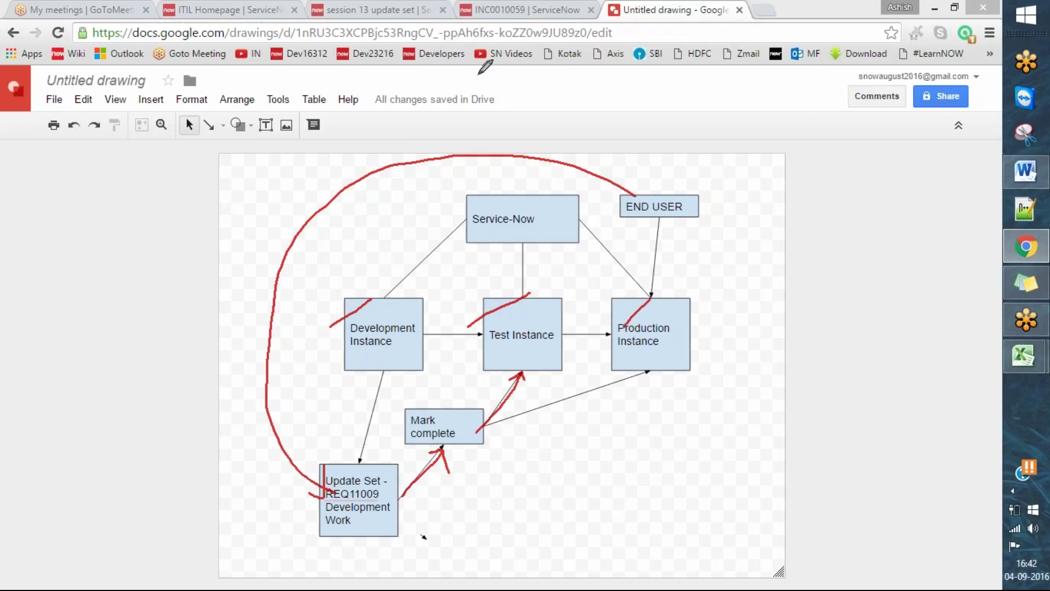
{"action": "right_click", "coordinate": [529, 68]}
{"action": "mouse_move", "coordinate": [633, 224]}
{"action": "left_mouse_down"}
{"action": "mouse_move", "coordinate": [558, 308]}
{"action": "mouse_move", "coordinate": [580, 300]}
{"action": "left_mouse_up"}
{"action": "mouse_move", "coordinate": [565, 341]}
{"action": "left_mouse_down"}
{"action": "mouse_move", "coordinate": [626, 331]}
{"action": "mouse_move", "coordinate": [607, 357]}
{"action": "left_mouse_up"}
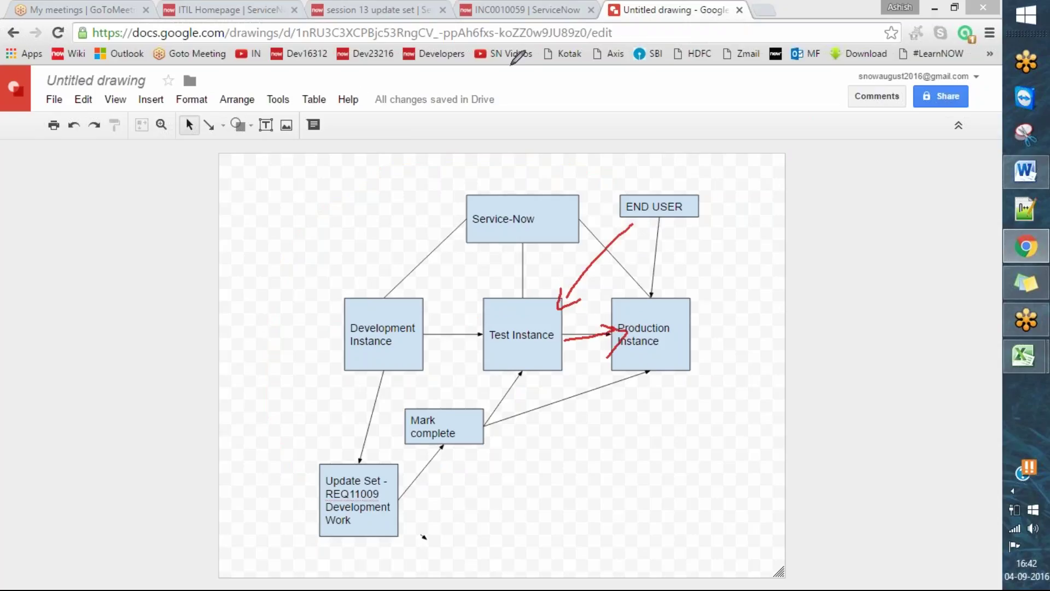
{"action": "right_click", "coordinate": [534, 63]}
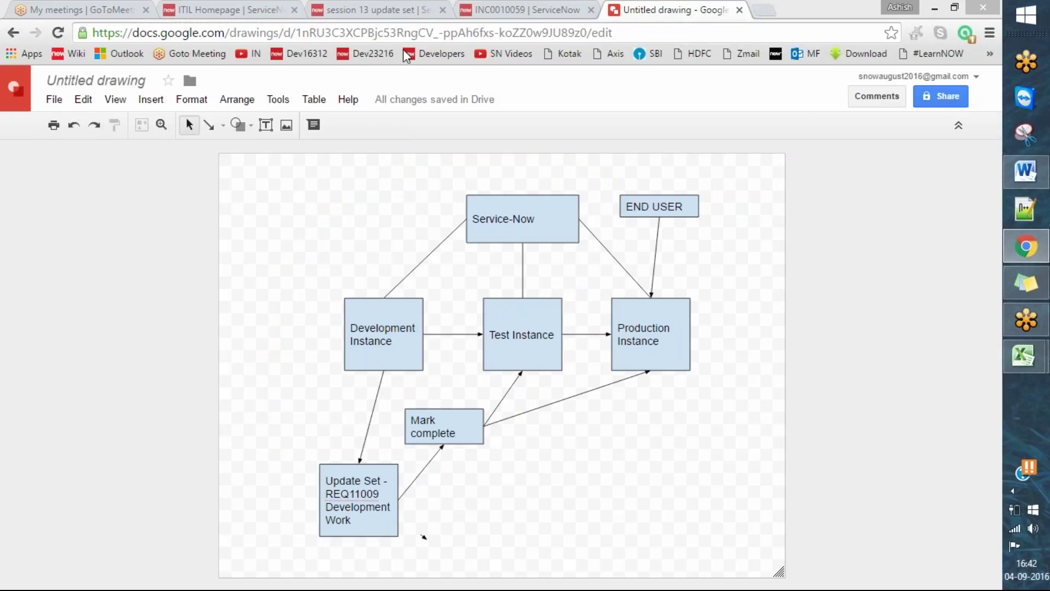
{"action": "left_click", "coordinate": [361, 9]}
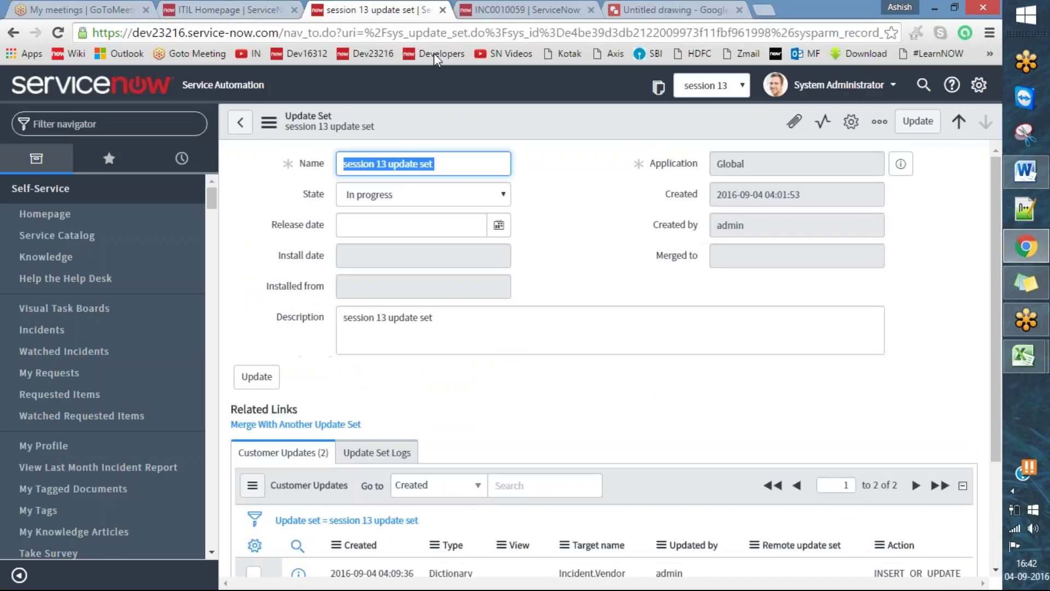
{"action": "left_click_drag", "start_coordinate": [649, 94], "coordinate": [676, 95]}
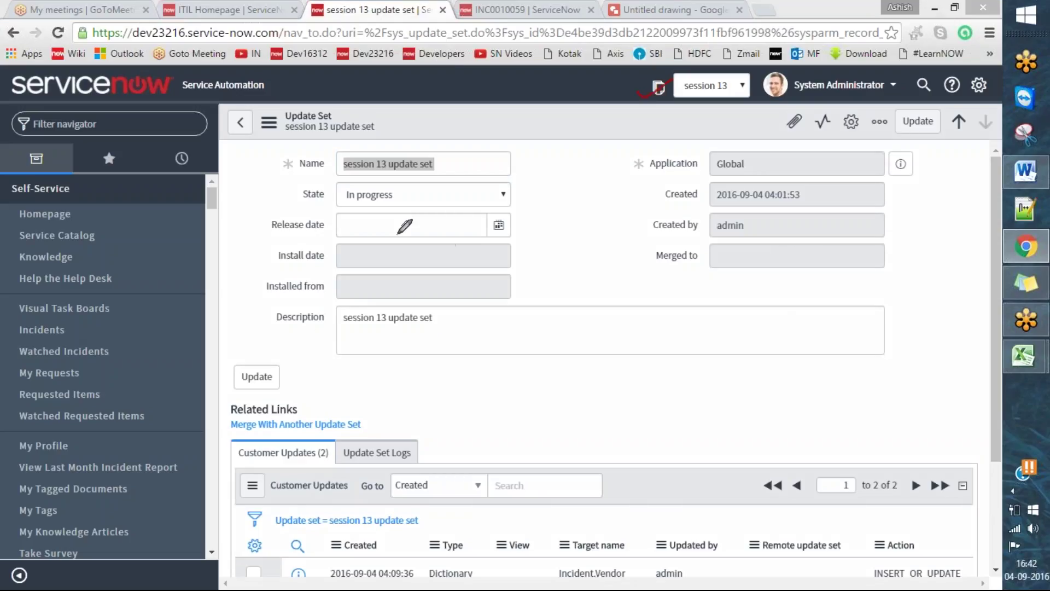
{"action": "left_click_drag", "start_coordinate": [296, 196], "coordinate": [324, 188]}
{"action": "left_click", "coordinate": [682, 364]}
{"action": "scroll", "coordinate": [680, 383], "scroll_direction": "down", "scroll_amount": 1}
{"action": "scroll", "coordinate": [680, 383], "scroll_direction": "up", "scroll_amount": 1}
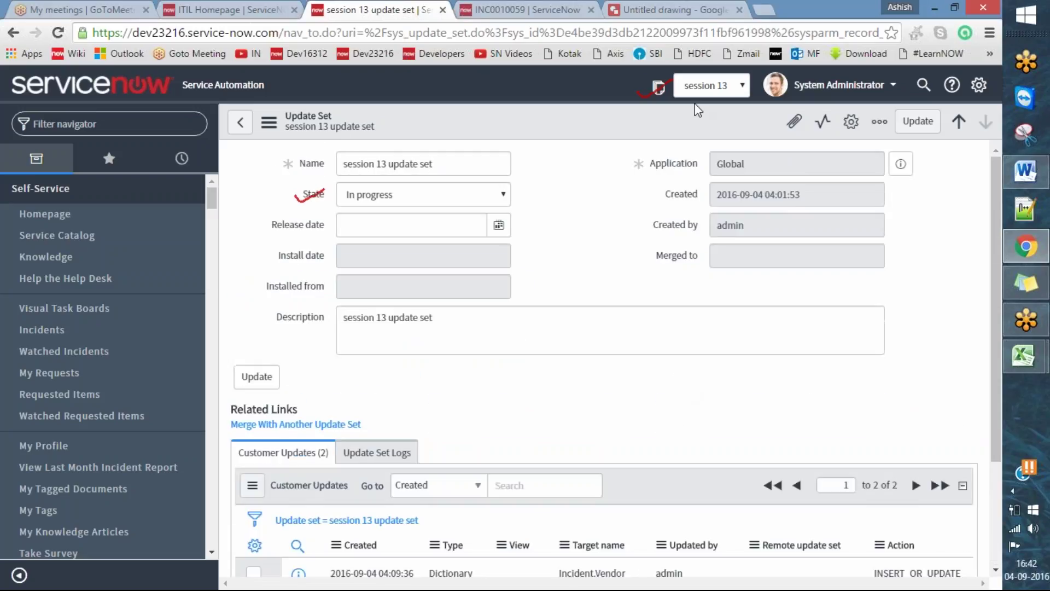
- On incident INC0010059, check the empty Vendor list and open its Configure Choices page
{"action": "left_click", "coordinate": [527, 9]}
{"action": "left_click", "coordinate": [533, 56]}
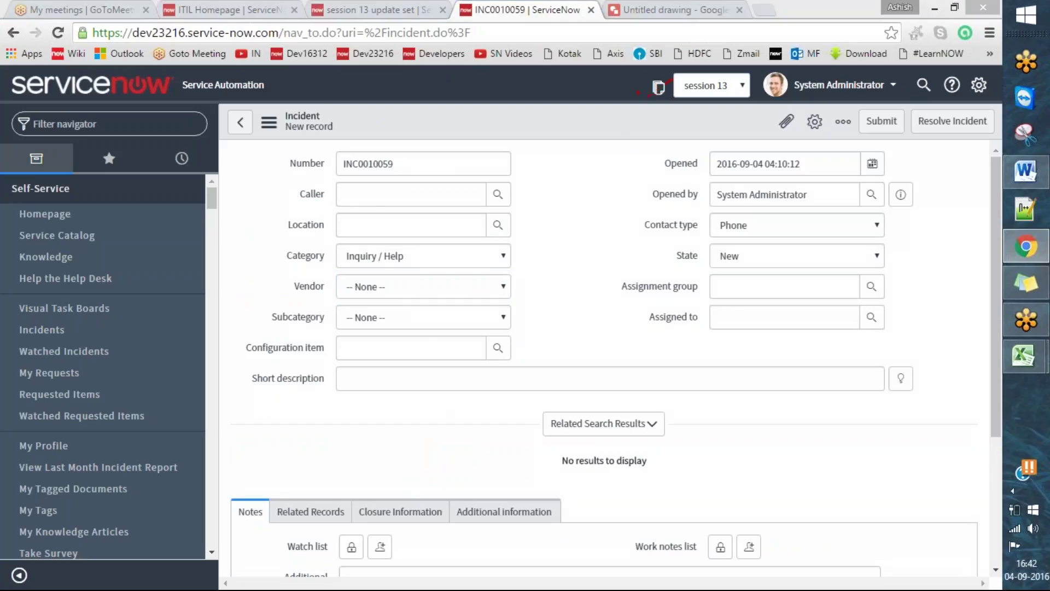
{"action": "left_click", "coordinate": [387, 289]}
{"action": "left_click", "coordinate": [387, 289]}
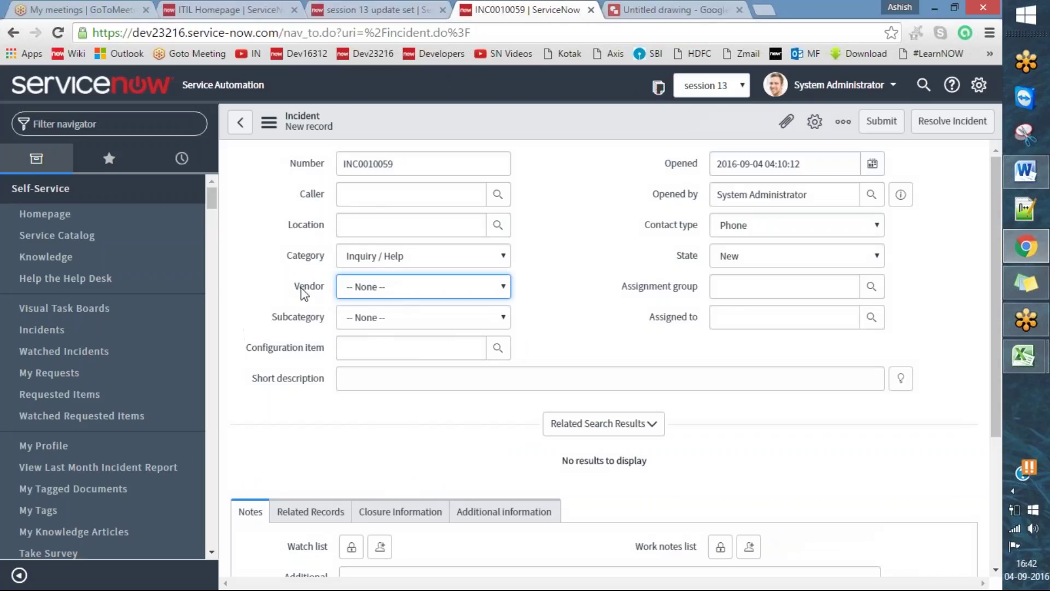
{"action": "key", "text": "ctrl+2"}
{"action": "left_click_drag", "start_coordinate": [279, 284], "coordinate": [318, 269]}
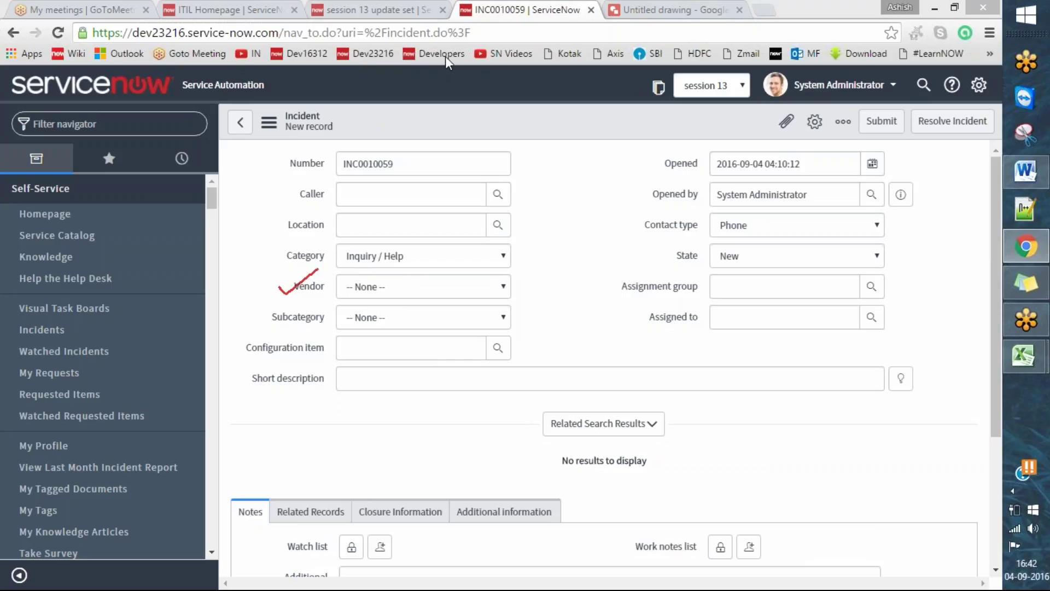
{"action": "key", "text": "Escape"}
{"action": "right_click", "coordinate": [300, 292]}
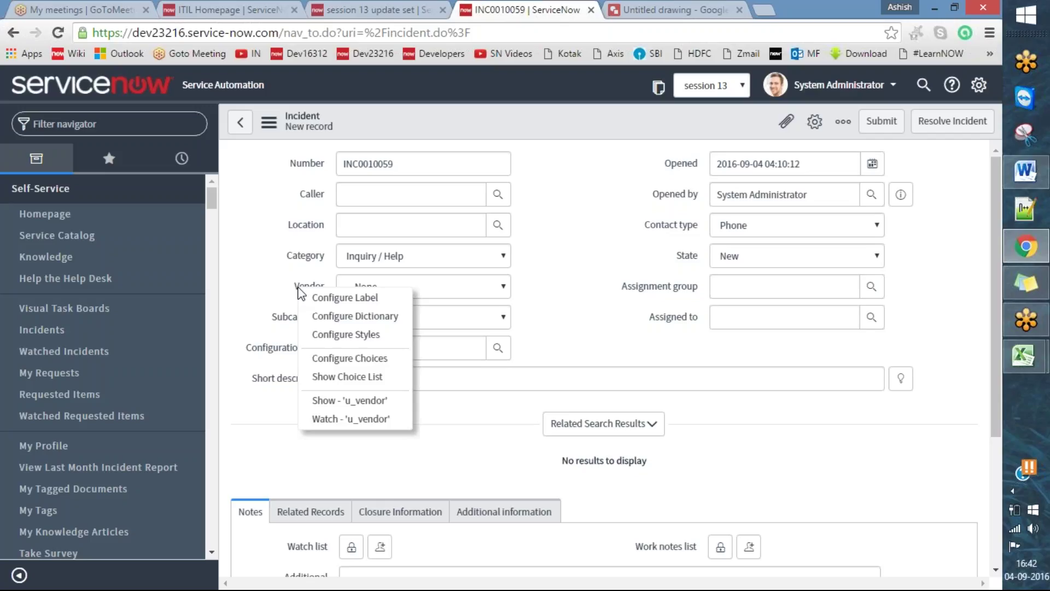
{"action": "left_click", "coordinate": [379, 358]}
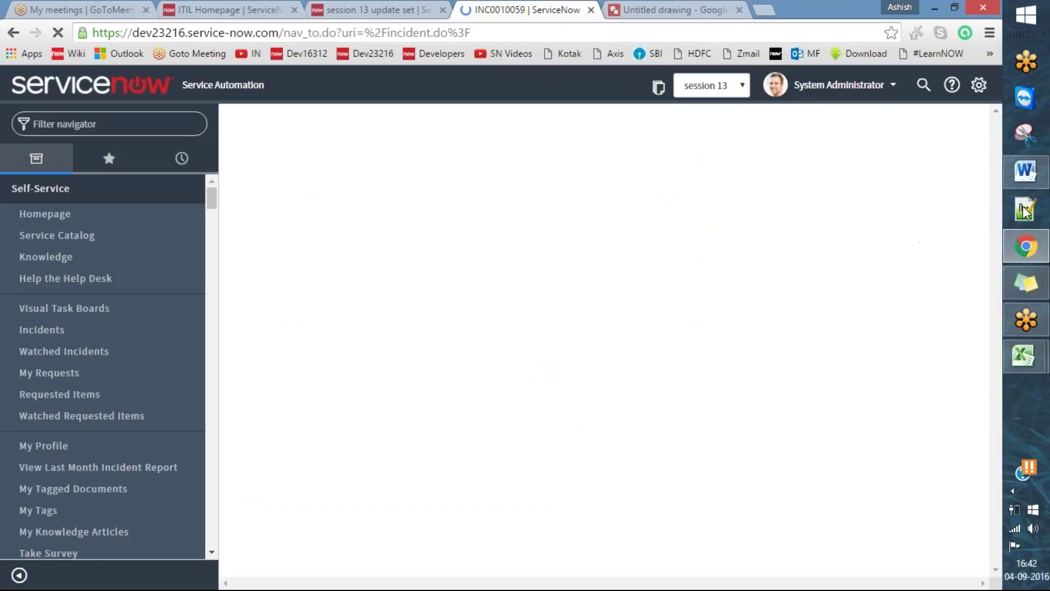
- Add Apple, Samsung, Sony and Levnovo as Vendor choices, following the Word vendor list
{"action": "left_click", "coordinate": [1026, 171]}
{"action": "left_click", "coordinate": [314, 303]}
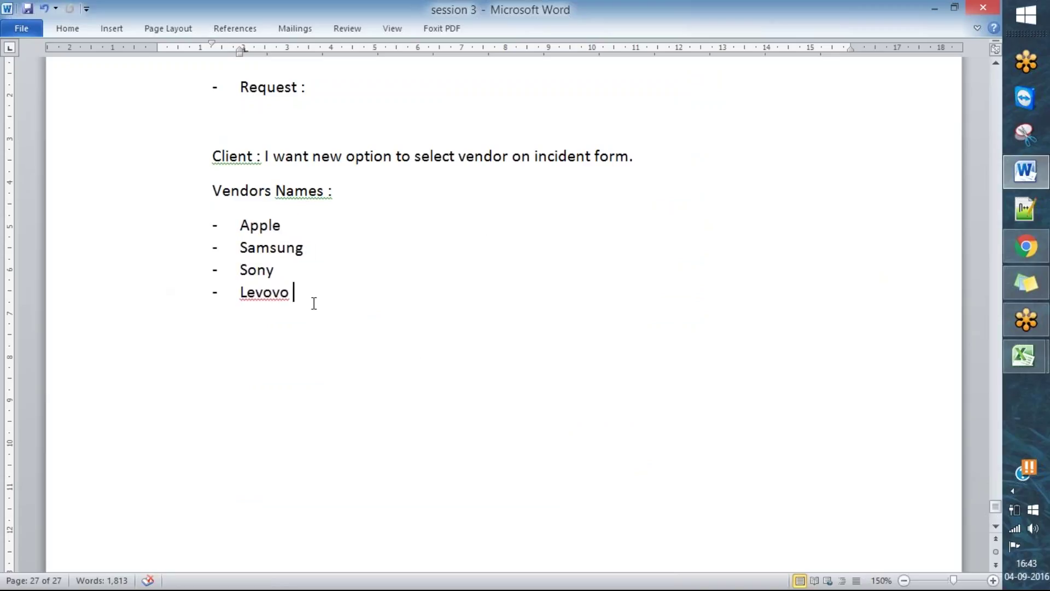
{"action": "left_click_drag", "start_coordinate": [307, 228], "coordinate": [259, 227]}
{"action": "key", "text": "alt+Tab"}
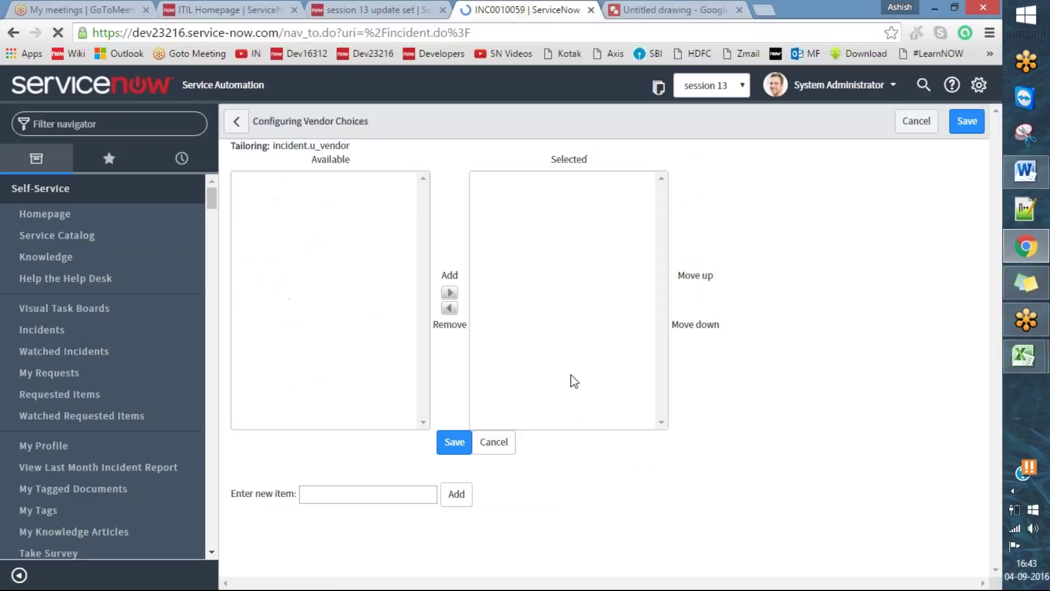
{"action": "left_click", "coordinate": [410, 512]}
{"action": "type", "text": "Apple"}
{"action": "key", "text": "Return"}
{"action": "type", "text": "Samsung"}
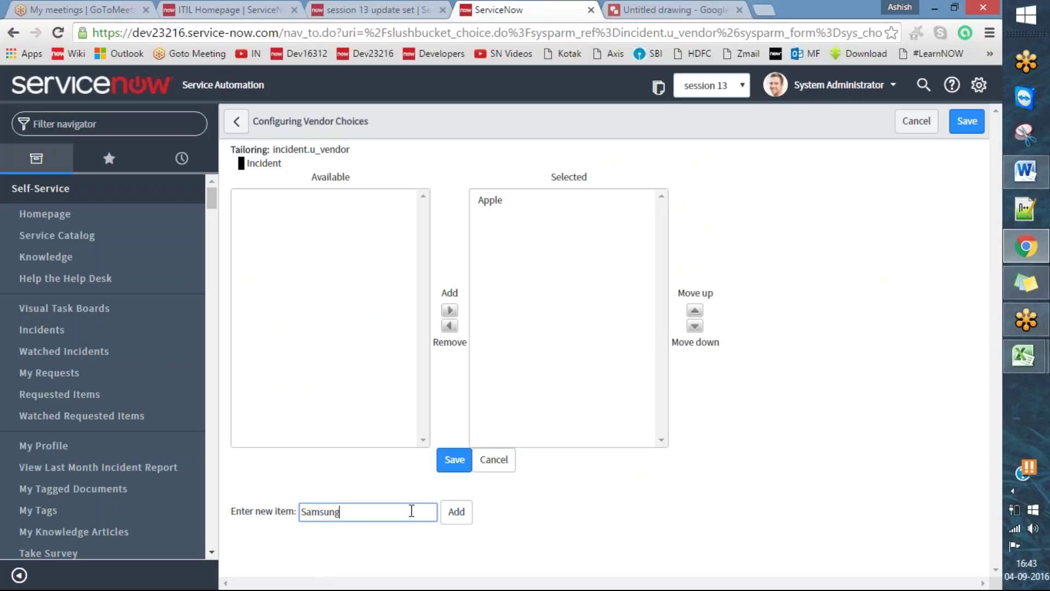
{"action": "key", "text": "Return"}
{"action": "type", "text": "Sony"}
{"action": "key", "text": "Return"}
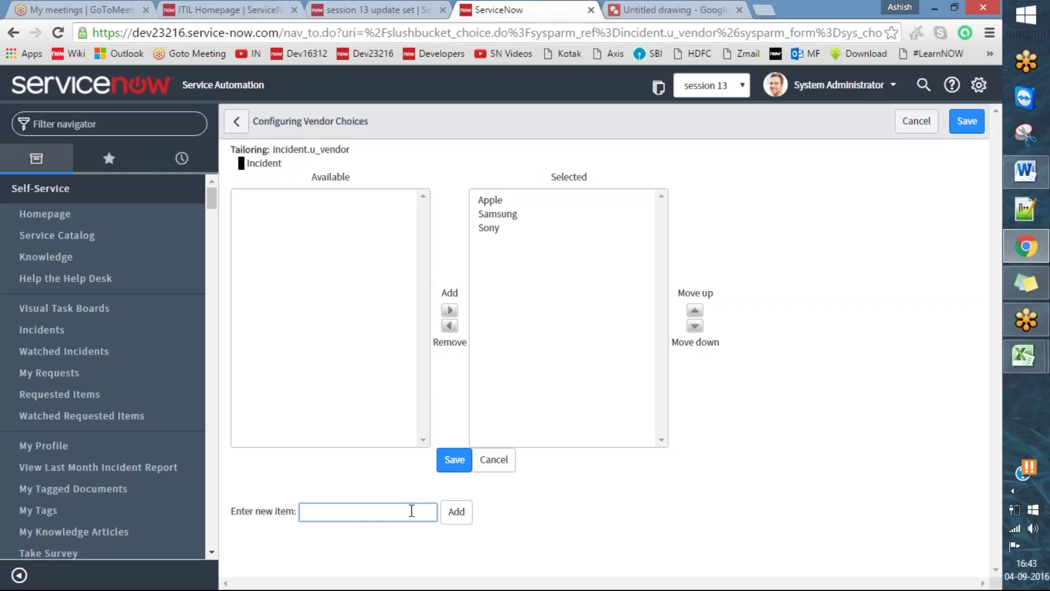
{"action": "type", "text": "Levnovo"}
{"action": "key", "text": "Return"}
- Highlight the incident.u_vendor field name and save the four Vendor choices
{"action": "left_click", "coordinate": [431, 56]}
{"action": "mouse_move", "coordinate": [280, 137]}
{"action": "left_mouse_down"}
{"action": "mouse_move", "coordinate": [334, 174]}
{"action": "mouse_move", "coordinate": [359, 140]}
{"action": "mouse_move", "coordinate": [276, 138]}
{"action": "mouse_move", "coordinate": [277, 108]}
{"action": "left_mouse_up"}
{"action": "mouse_move", "coordinate": [413, 469]}
{"action": "left_mouse_down"}
{"action": "mouse_move", "coordinate": [431, 482]}
{"action": "mouse_move", "coordinate": [499, 431]}
{"action": "left_mouse_up"}
{"action": "left_click", "coordinate": [523, 57]}
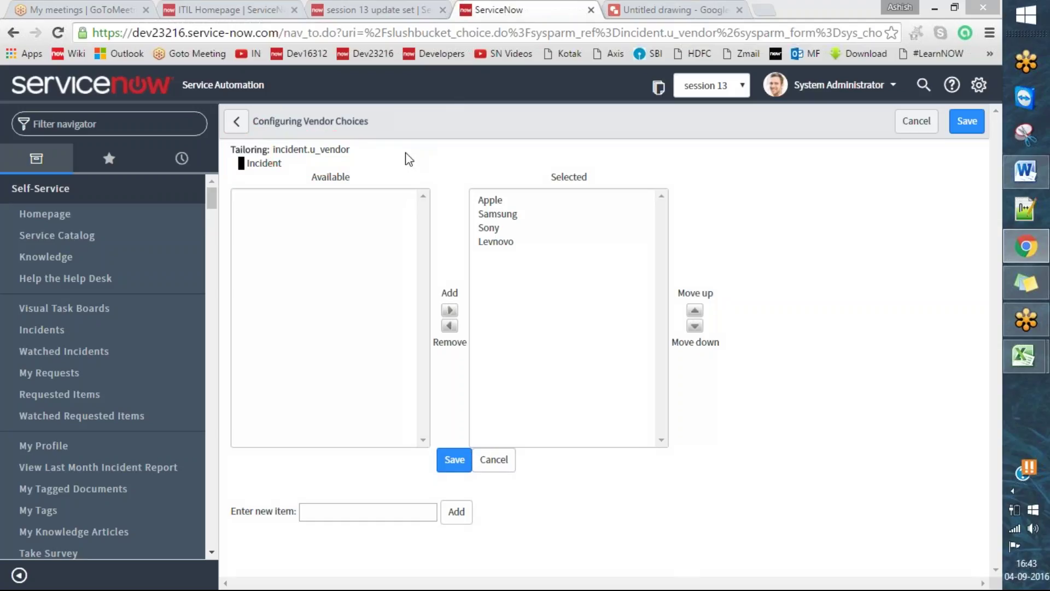
{"action": "left_click", "coordinate": [449, 466]}
- On the reloaded new incident form, check the Vendor dropdown's choices
{"action": "left_click", "coordinate": [415, 6]}
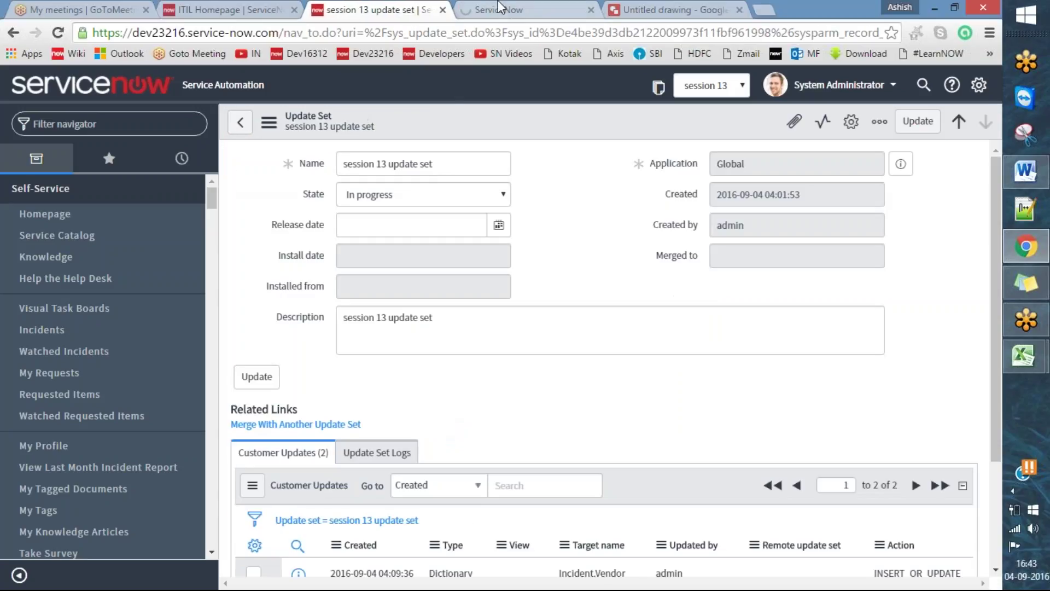
{"action": "left_click", "coordinate": [479, 7]}
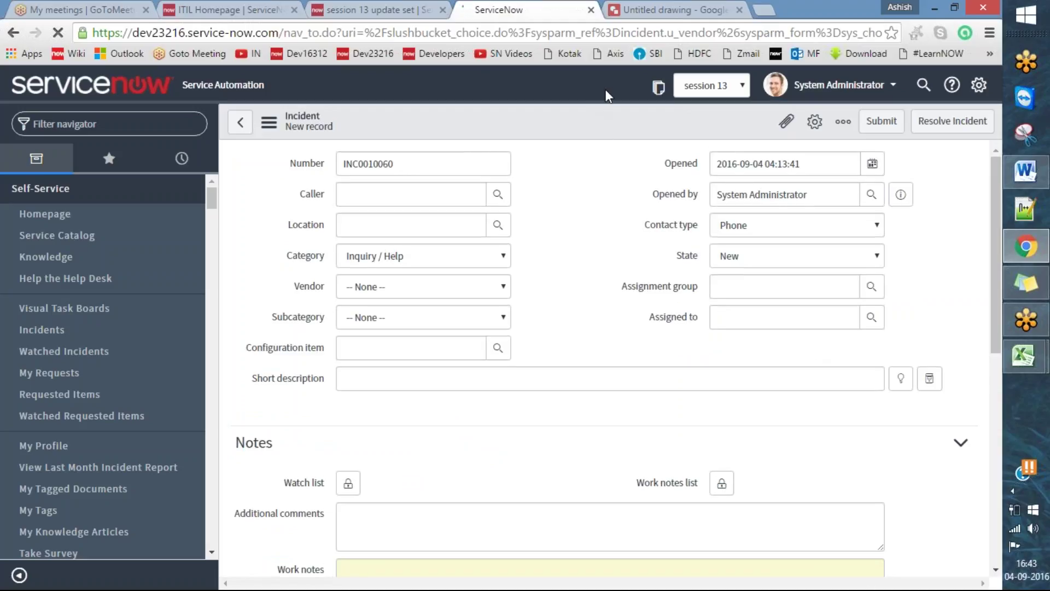
{"action": "left_click", "coordinate": [426, 56]}
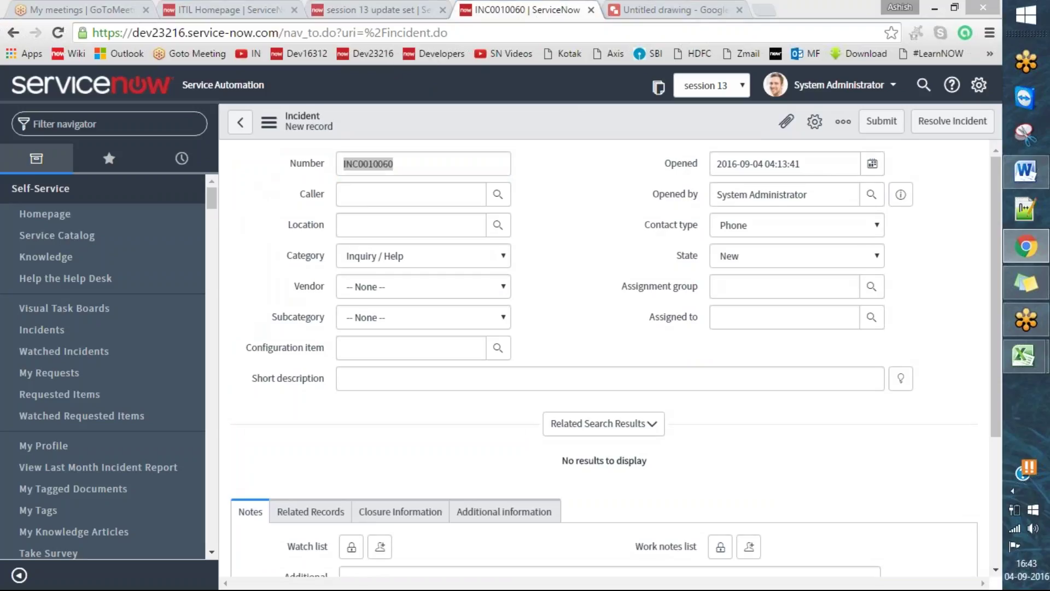
{"action": "left_click", "coordinate": [423, 285]}
{"action": "left_click", "coordinate": [602, 271]}
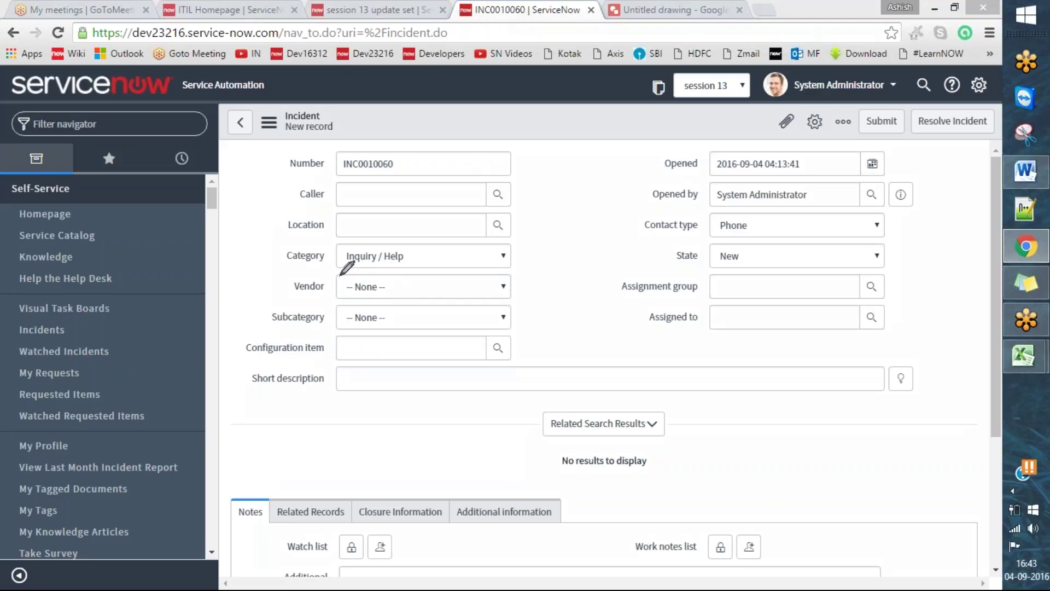
{"action": "left_click_drag", "start_coordinate": [285, 286], "coordinate": [335, 271]}
{"action": "left_click", "coordinate": [536, 49]}
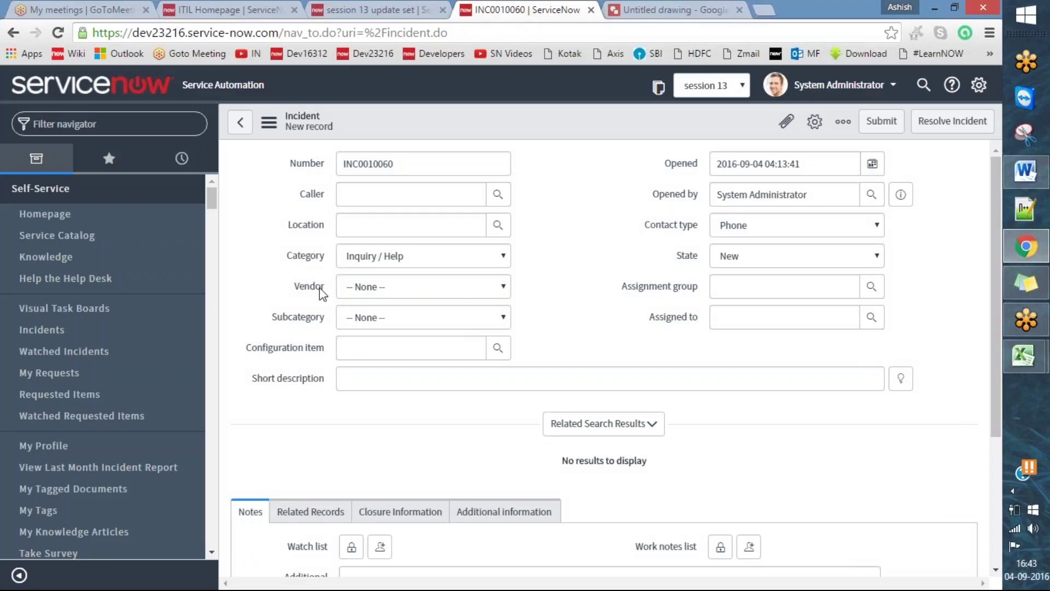
- Point out the Vendor field's Configure Choices option, then close the menu
{"action": "right_click", "coordinate": [322, 292]}
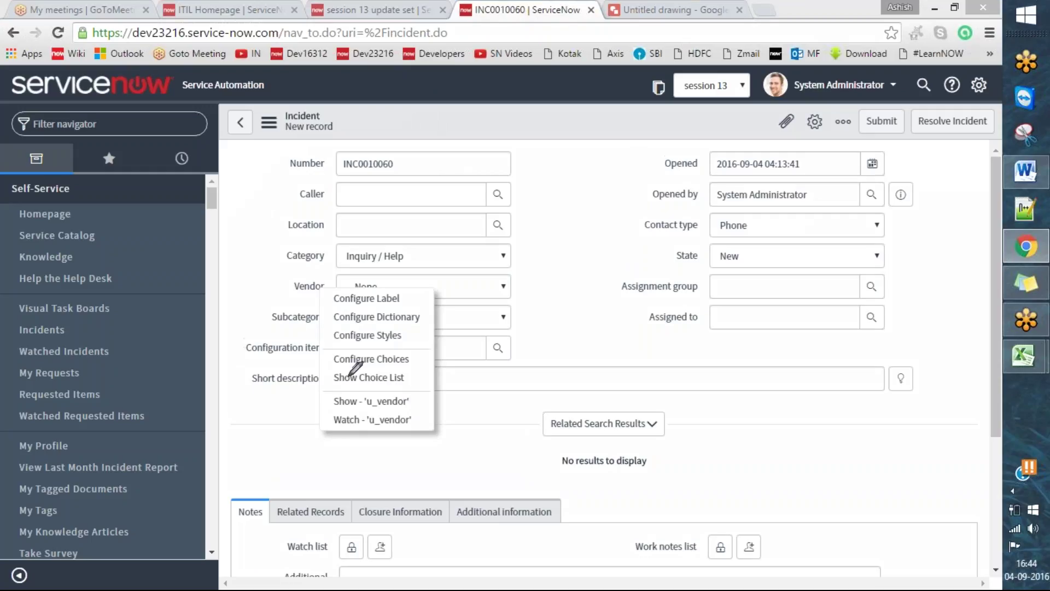
{"action": "left_click_drag", "start_coordinate": [327, 362], "coordinate": [374, 340]}
{"action": "key", "text": "Escape"}
{"action": "left_click", "coordinate": [605, 226]}
{"action": "left_click", "coordinate": [542, 353]}
{"action": "scroll", "coordinate": [711, 307], "scroll_direction": "down", "scroll_amount": 2}
{"action": "scroll", "coordinate": [711, 307], "scroll_direction": "up", "scroll_amount": 2}
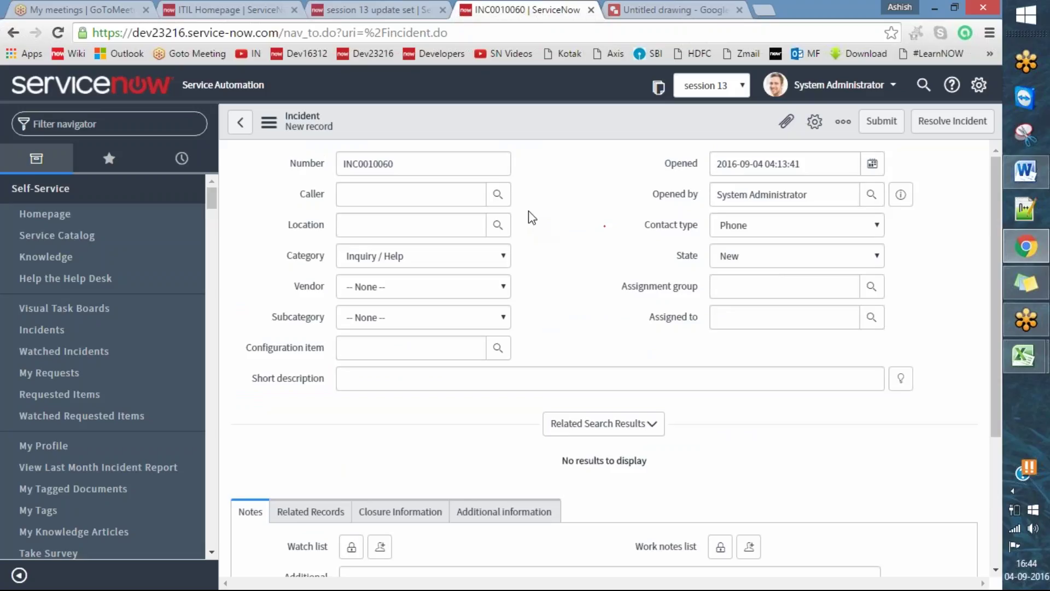
- Reload the session 13 update set form and scroll to its Customer Updates
{"action": "left_click", "coordinate": [372, 6]}
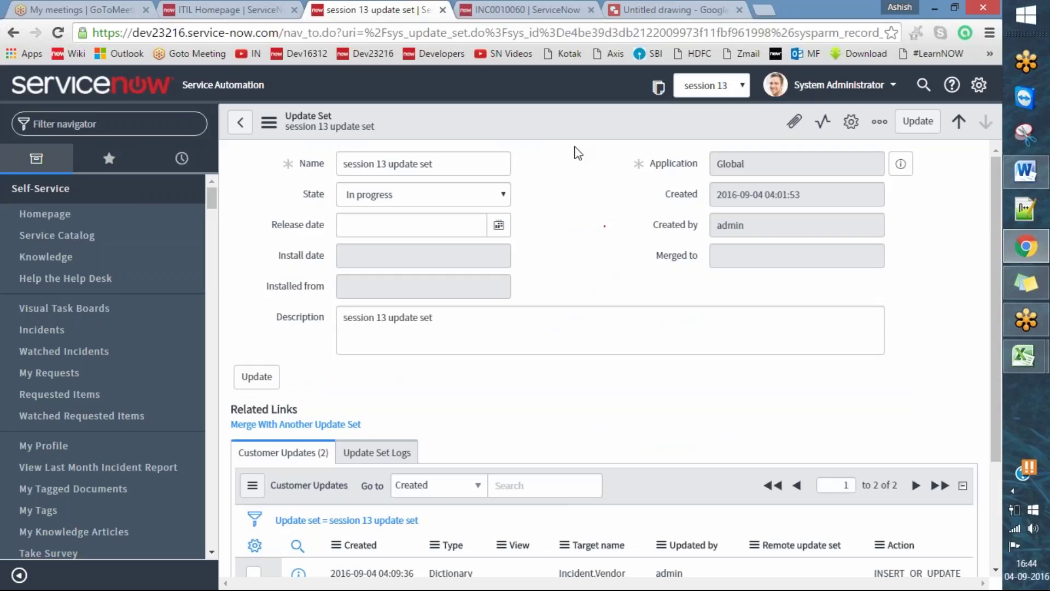
{"action": "right_click", "coordinate": [559, 130]}
{"action": "left_click", "coordinate": [609, 348]}
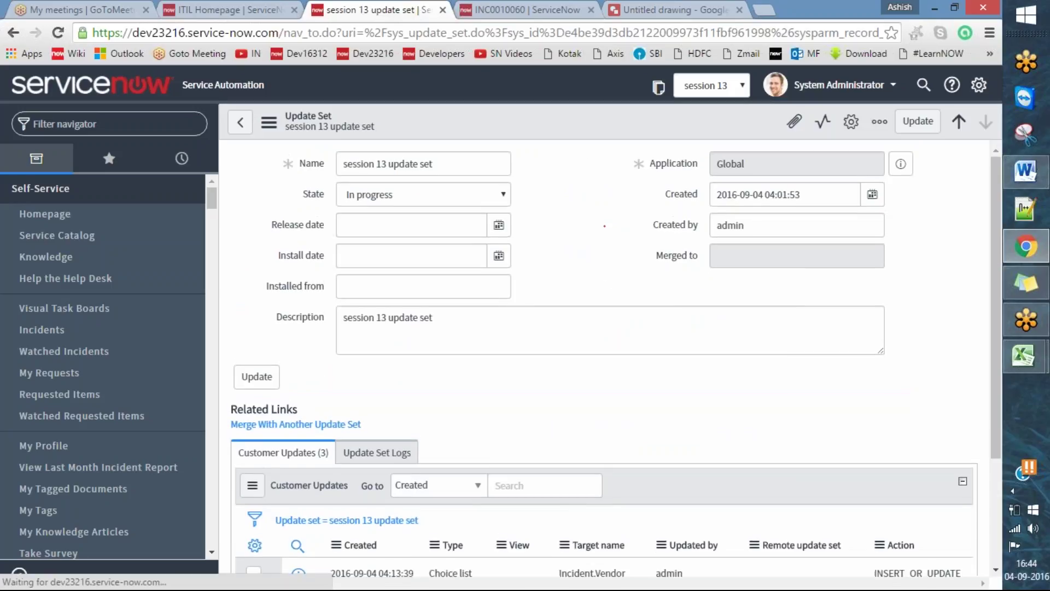
{"action": "scroll", "coordinate": [683, 293], "scroll_direction": "down", "scroll_amount": 1}
{"action": "scroll", "coordinate": [683, 292], "scroll_direction": "down", "scroll_amount": 2}
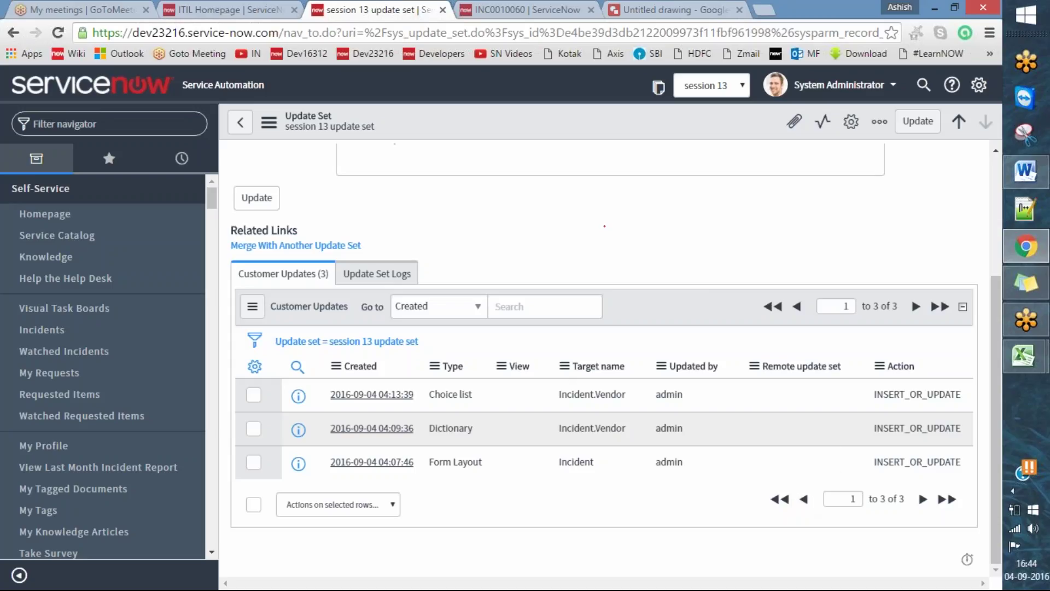
- Highlight the new Choice list update for Incident.Vendor, then return to incident INC0010060
{"action": "left_click_drag", "start_coordinate": [267, 393], "coordinate": [310, 365]}
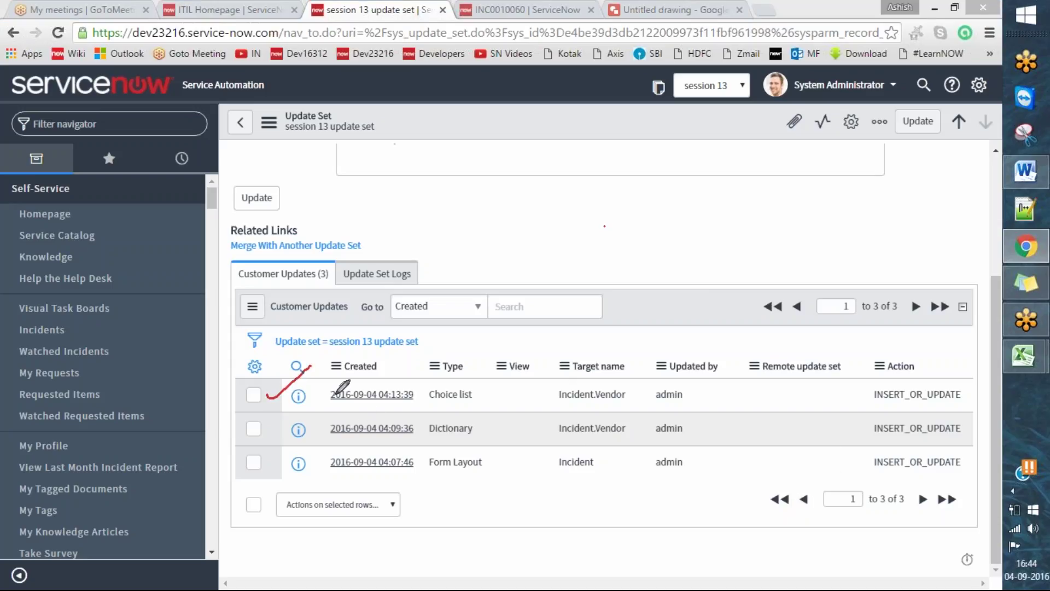
{"action": "mouse_move", "coordinate": [468, 380]}
{"action": "left_mouse_down"}
{"action": "mouse_move", "coordinate": [416, 406]}
{"action": "mouse_move", "coordinate": [443, 374]}
{"action": "mouse_move", "coordinate": [457, 383]}
{"action": "left_mouse_up"}
{"action": "mouse_move", "coordinate": [622, 363]}
{"action": "left_mouse_down"}
{"action": "mouse_move", "coordinate": [552, 402]}
{"action": "mouse_move", "coordinate": [629, 367]}
{"action": "left_mouse_up"}
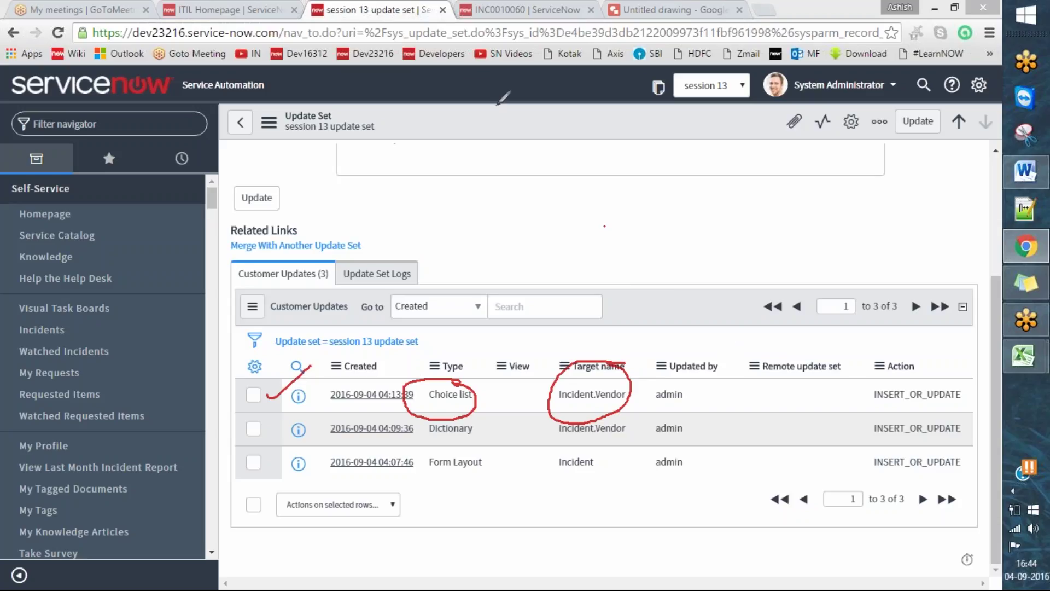
{"action": "left_click", "coordinate": [525, 51]}
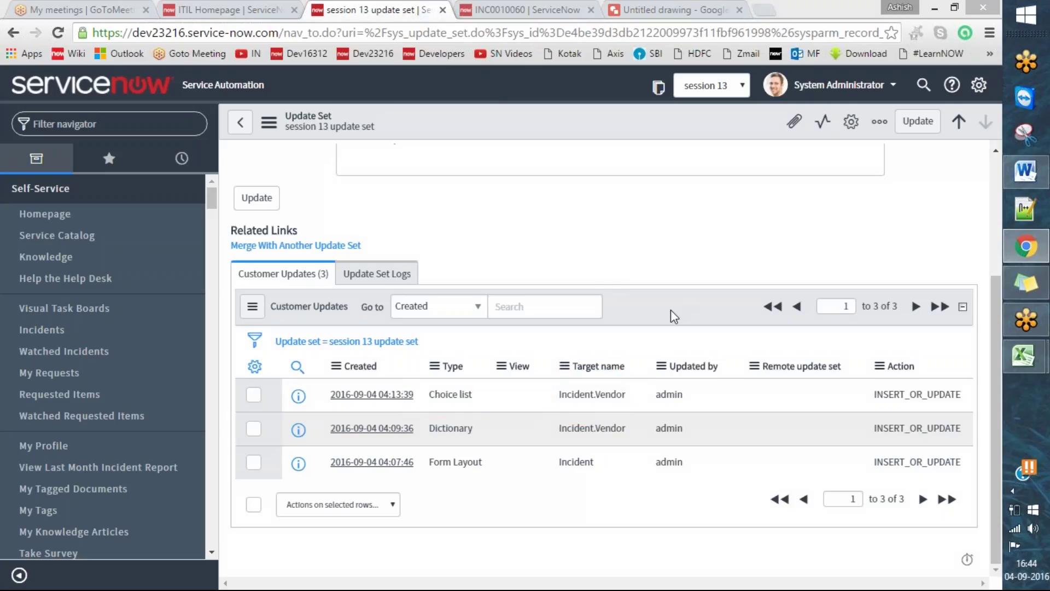
{"action": "left_click", "coordinate": [526, 6]}
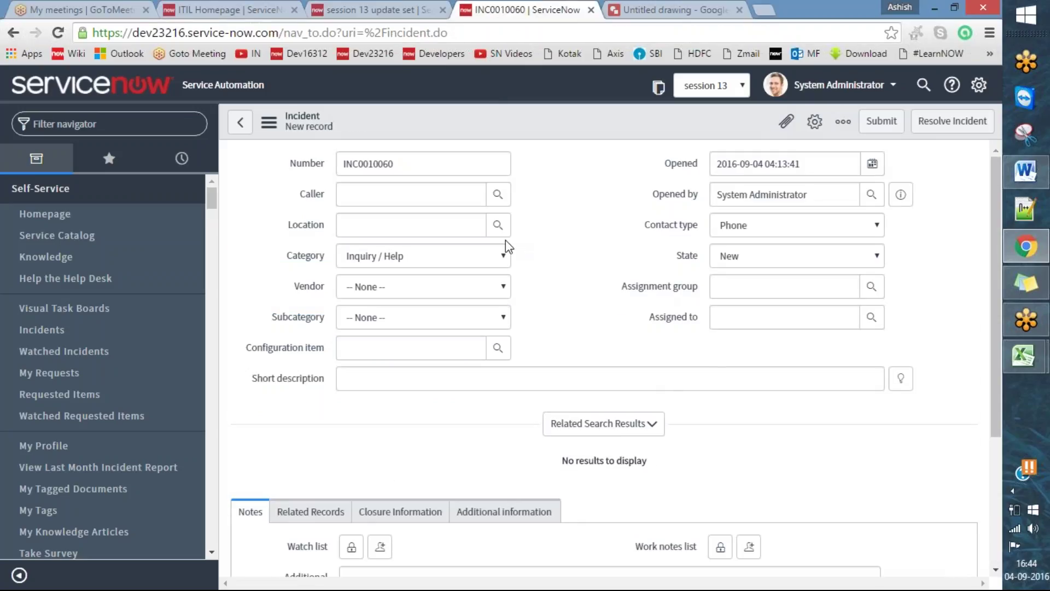
- Fill in the Caller field by picking the matching user from the suggestions
{"action": "left_click", "coordinate": [456, 201]}
{"action": "type", "text": "ashish"}
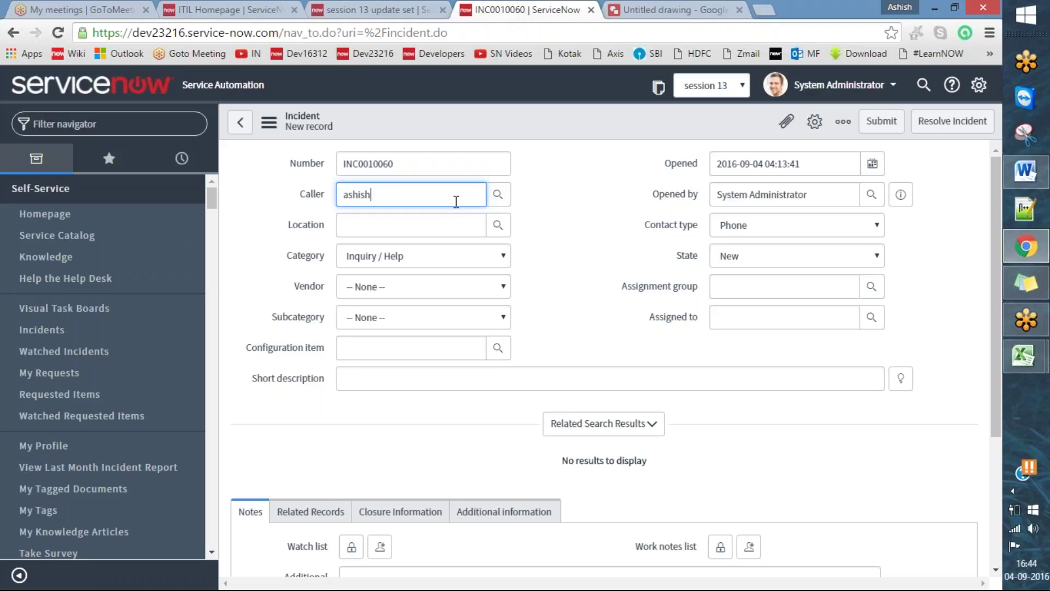
{"action": "key", "text": "Home"}
{"action": "key", "text": "BackSpace"}
{"action": "key", "text": "BackSpace"}
{"action": "key", "text": "BackSpace"}
{"action": "key", "text": "BackSpace"}
{"action": "key", "text": "BackSpace"}
{"action": "type", "text": "shish"}
{"action": "key", "text": "Down"}
{"action": "key", "text": "Return"}
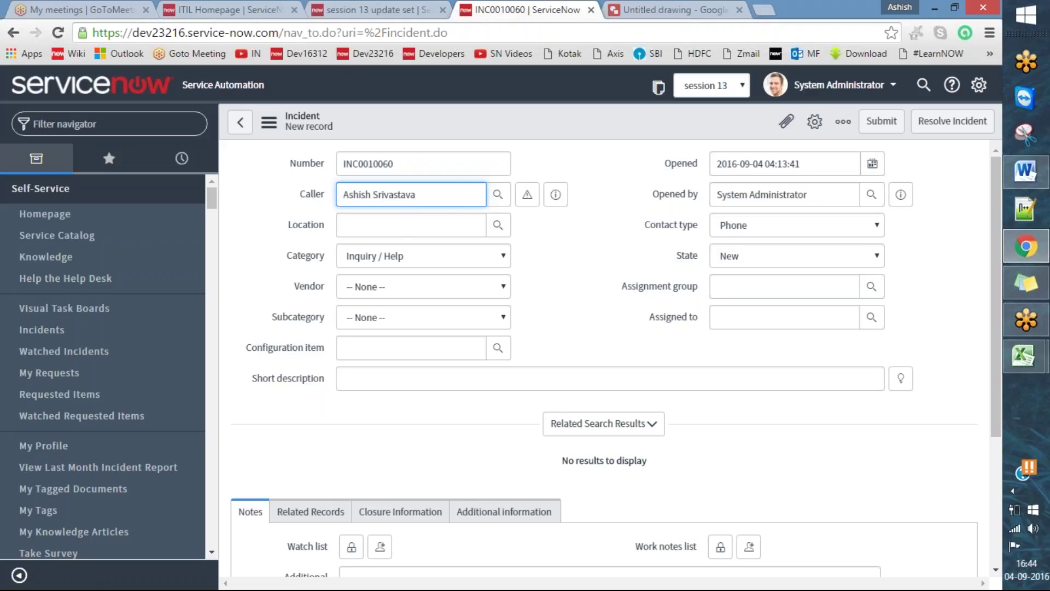
- Set Vendor to Apple, copy the incident number and submit the incident
{"action": "left_click", "coordinate": [440, 291]}
{"action": "left_click", "coordinate": [433, 321]}
{"action": "left_click", "coordinate": [563, 285]}
{"action": "double_click", "coordinate": [417, 168]}
{"action": "key", "text": "ctrl+c"}
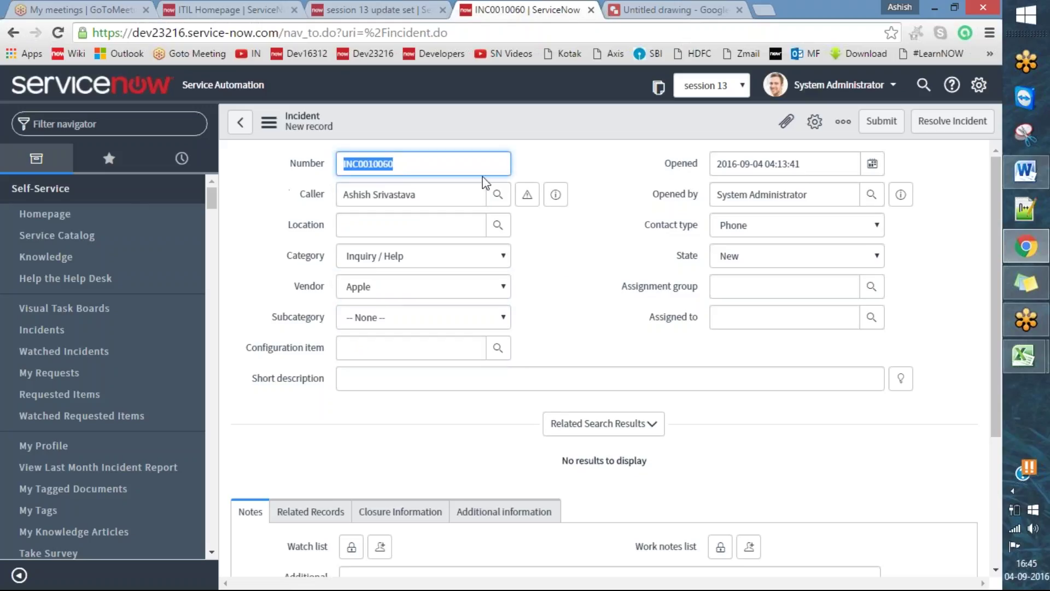
{"action": "left_click", "coordinate": [883, 129]}
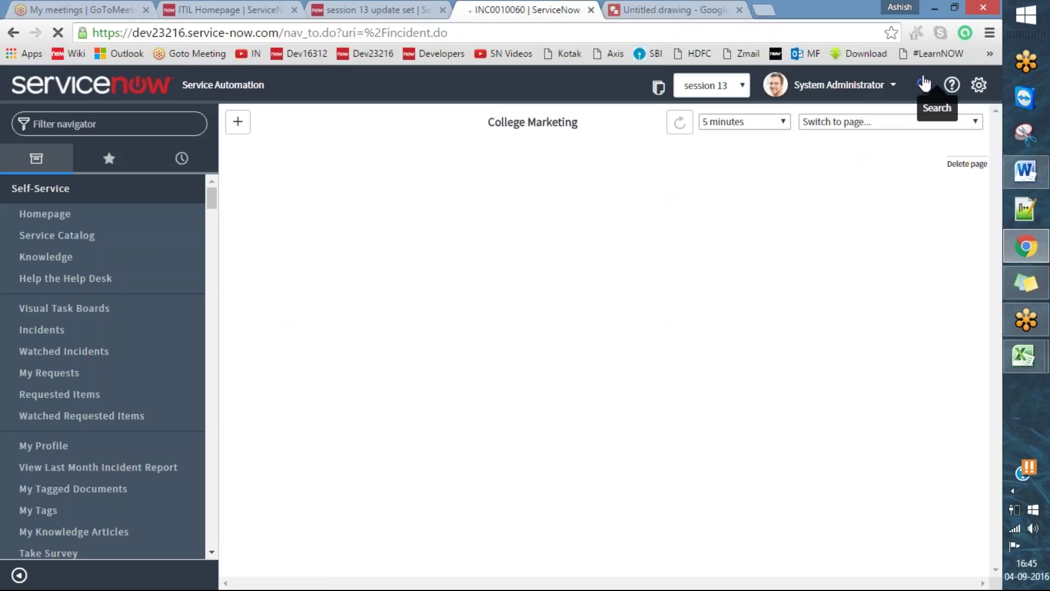
{"action": "left_click", "coordinate": [393, 7]}
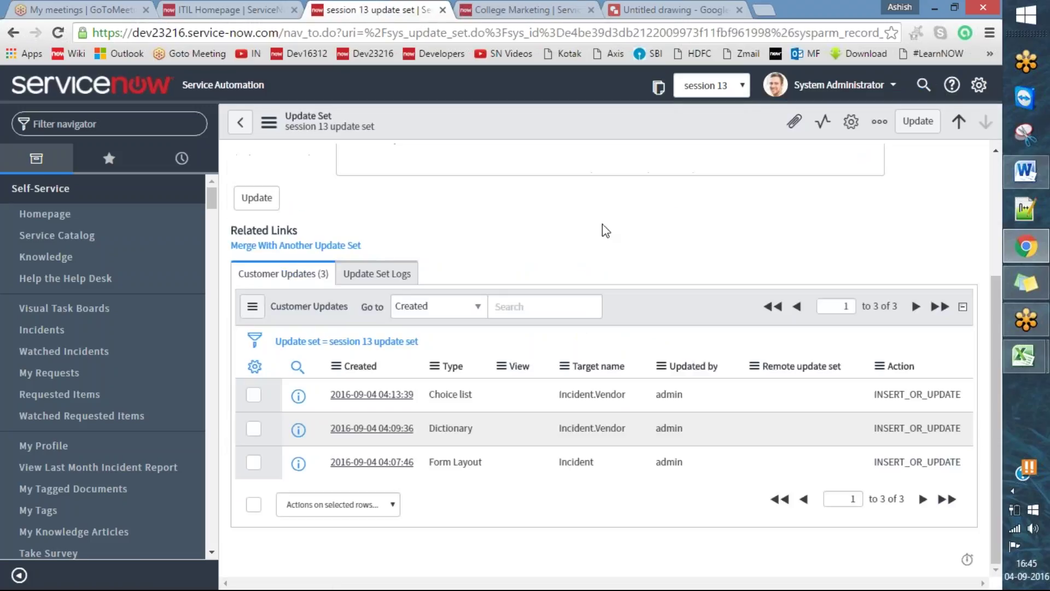
{"action": "key", "text": "ctrl+2"}
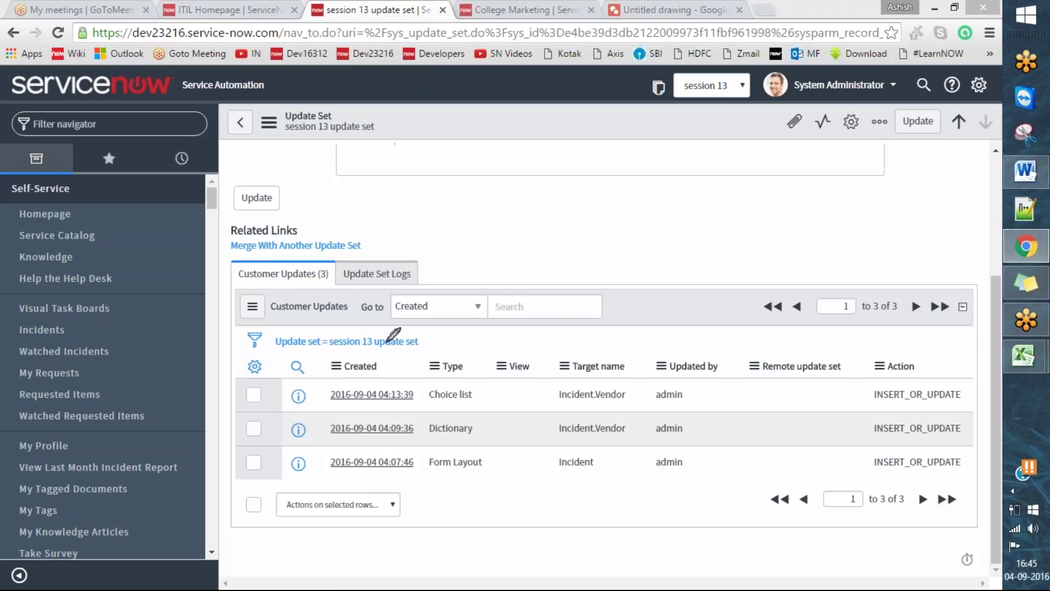
{"action": "mouse_move", "coordinate": [327, 265]}
{"action": "left_mouse_down"}
{"action": "mouse_move", "coordinate": [322, 277]}
{"action": "mouse_move", "coordinate": [330, 265]}
{"action": "left_mouse_up"}
{"action": "mouse_move", "coordinate": [330, 355]}
{"action": "left_mouse_down"}
{"action": "mouse_move", "coordinate": [344, 486]}
{"action": "mouse_move", "coordinate": [435, 376]}
{"action": "mouse_move", "coordinate": [430, 355]}
{"action": "mouse_move", "coordinate": [331, 357]}
{"action": "left_mouse_up"}
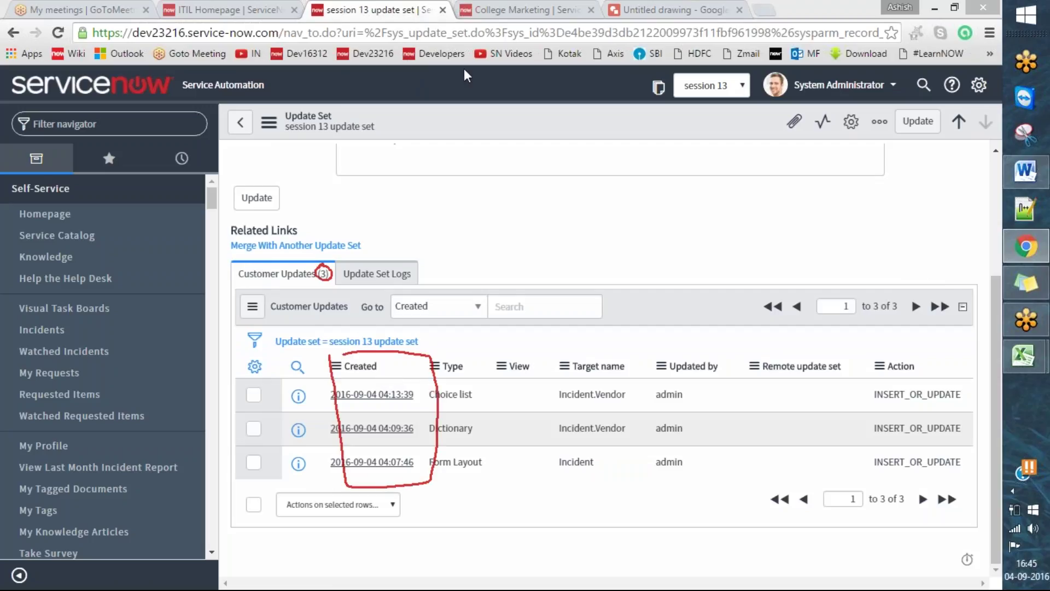
{"action": "left_click", "coordinate": [483, 7]}
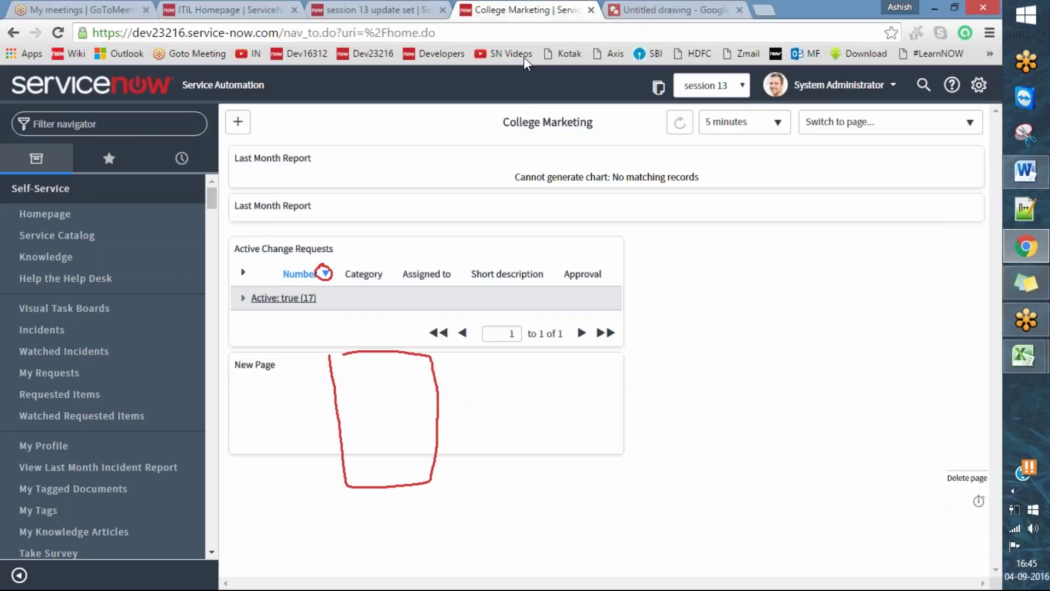
{"action": "left_click", "coordinate": [377, 9]}
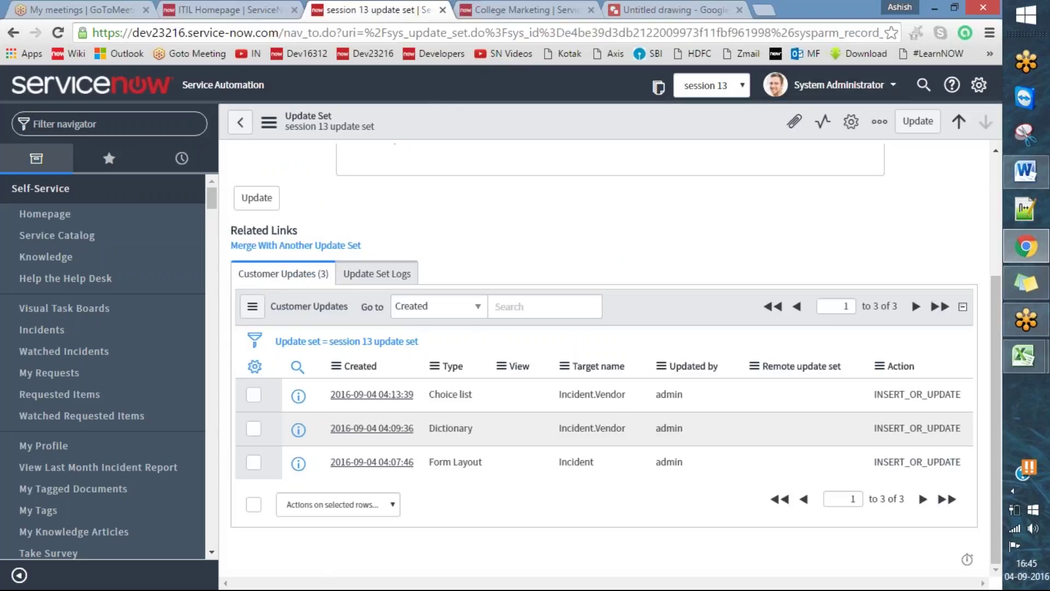
{"action": "left_click", "coordinate": [565, 8]}
- Search the pasted incident number to open INC0010060 showing Vendor Apple, and mark its heading
{"action": "left_click", "coordinate": [923, 85]}
{"action": "key", "text": "ctrl+v"}
{"action": "key", "text": "Return"}
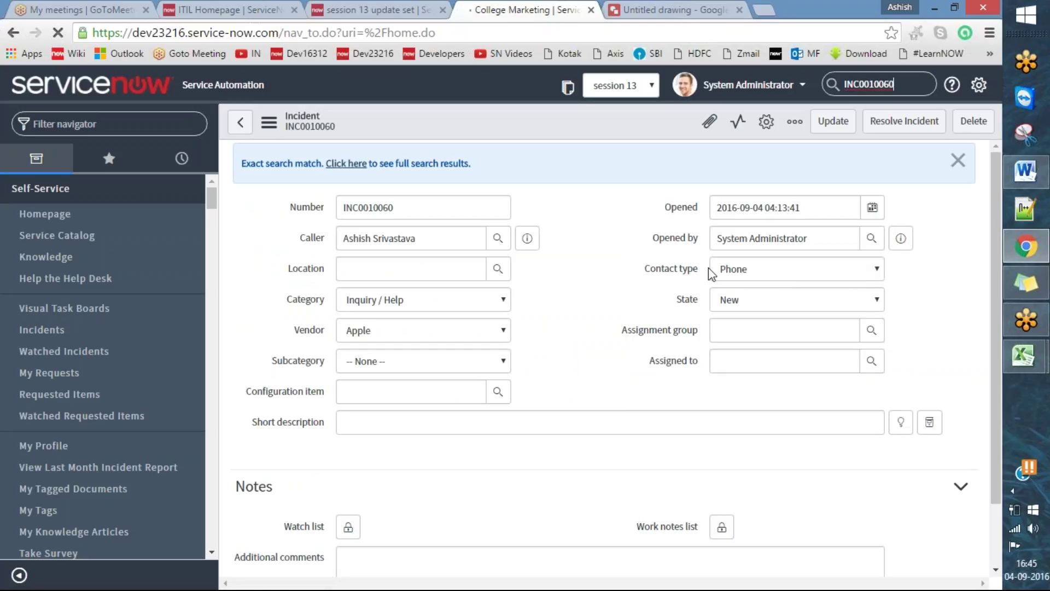
{"action": "left_click", "coordinate": [957, 160]}
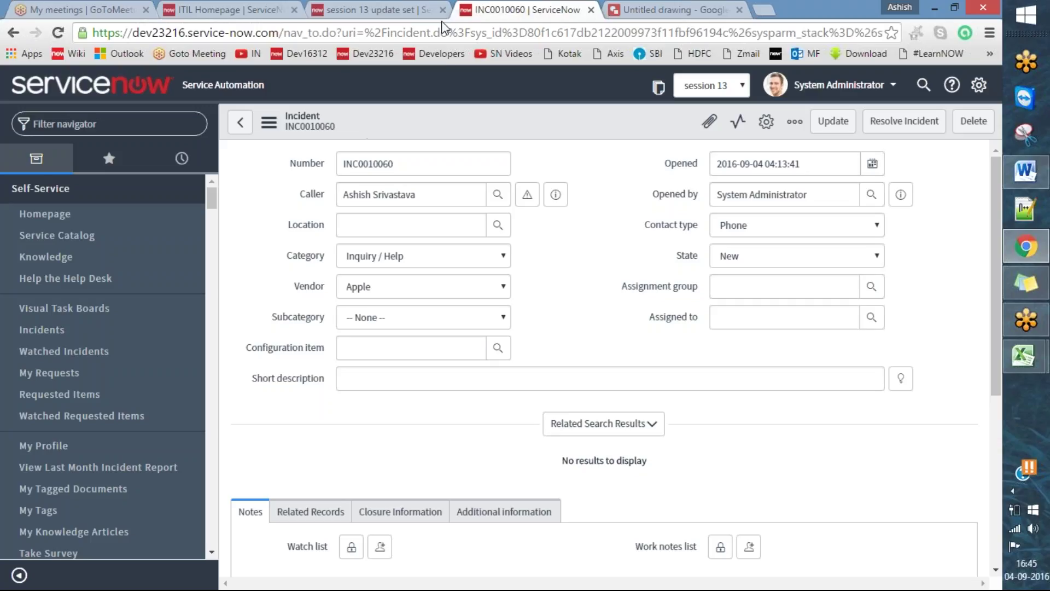
{"action": "left_click", "coordinate": [434, 52]}
{"action": "left_click_drag", "start_coordinate": [250, 142], "coordinate": [317, 108]}
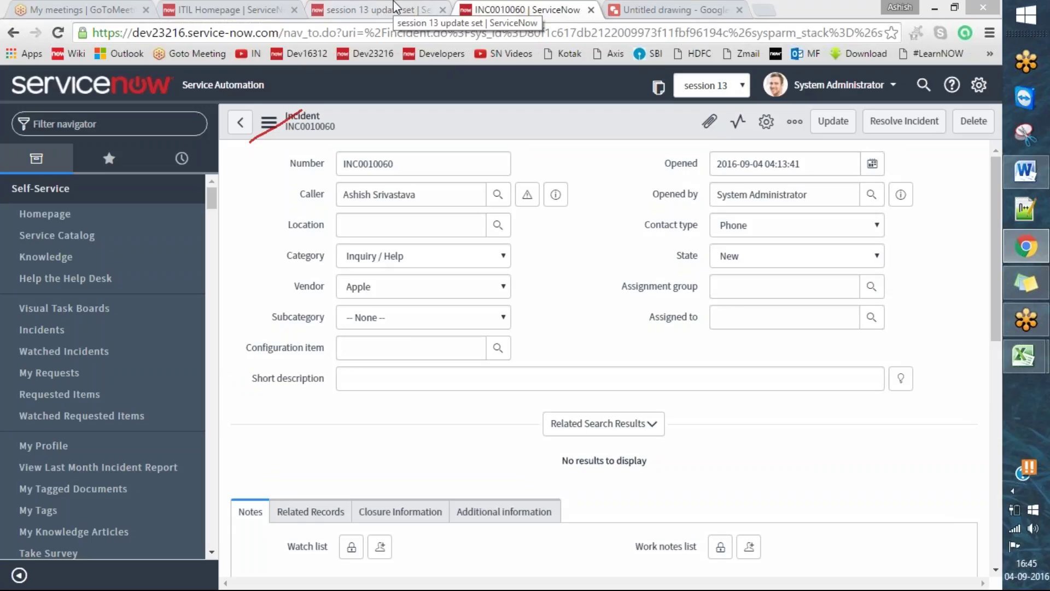
{"action": "left_click_drag", "start_coordinate": [299, 16], "coordinate": [337, 1]}
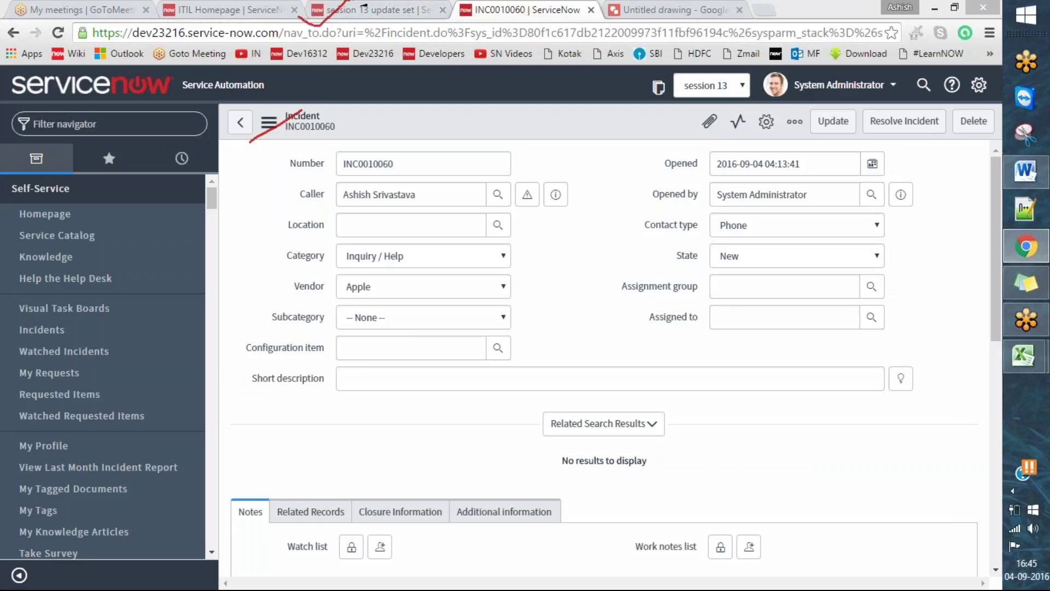
- Reload the session 13 update set and check Customer Updates still shows only three entries
{"action": "left_click", "coordinate": [398, 11]}
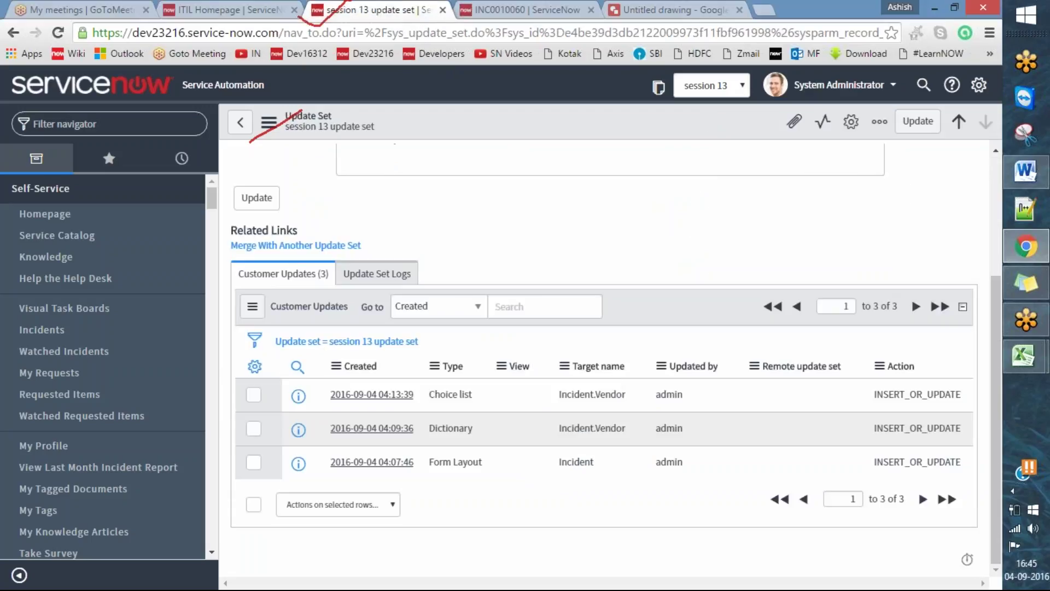
{"action": "right_click", "coordinate": [491, 133]}
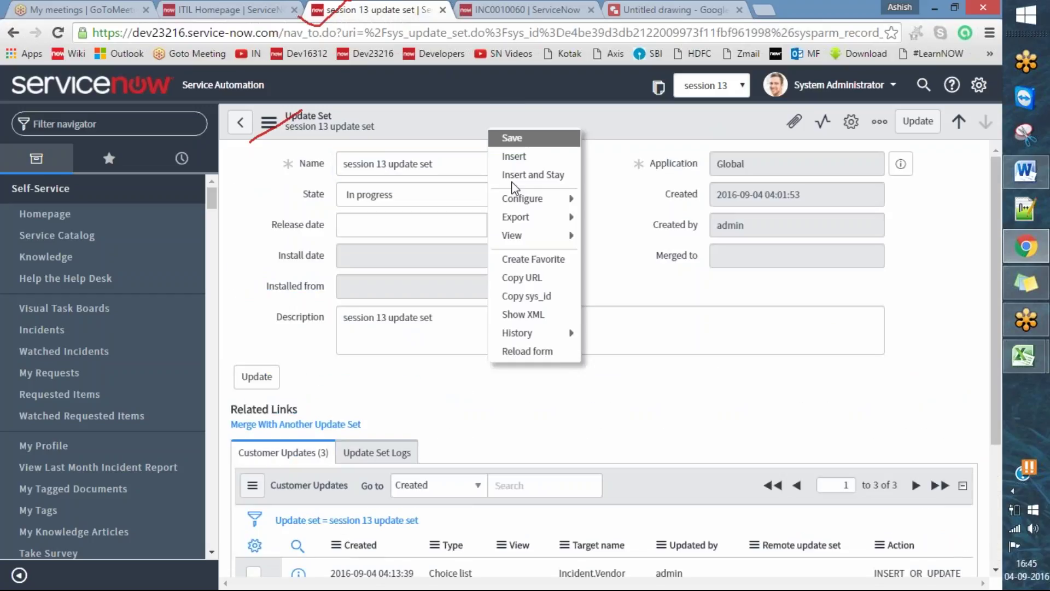
{"action": "left_click", "coordinate": [520, 353]}
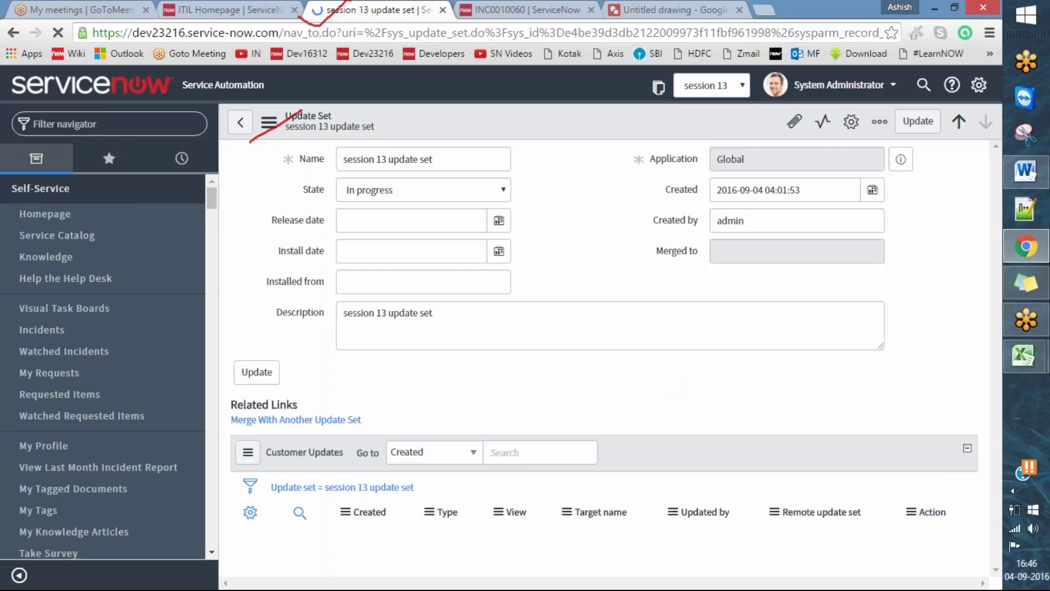
{"action": "scroll", "coordinate": [602, 328], "scroll_direction": "down", "scroll_amount": 3}
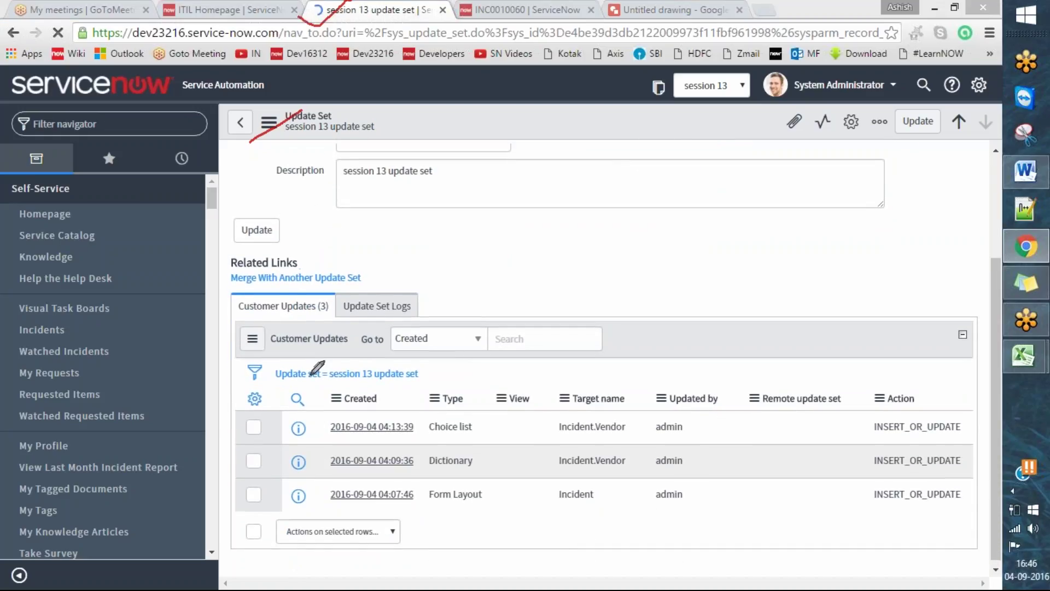
{"action": "mouse_move", "coordinate": [317, 390]}
{"action": "left_mouse_down"}
{"action": "mouse_move", "coordinate": [433, 520]}
{"action": "mouse_move", "coordinate": [431, 378]}
{"action": "mouse_move", "coordinate": [350, 367]}
{"action": "mouse_move", "coordinate": [317, 390]}
{"action": "left_mouse_up"}
{"action": "scroll", "coordinate": [659, 326], "scroll_direction": "up", "scroll_amount": 3}
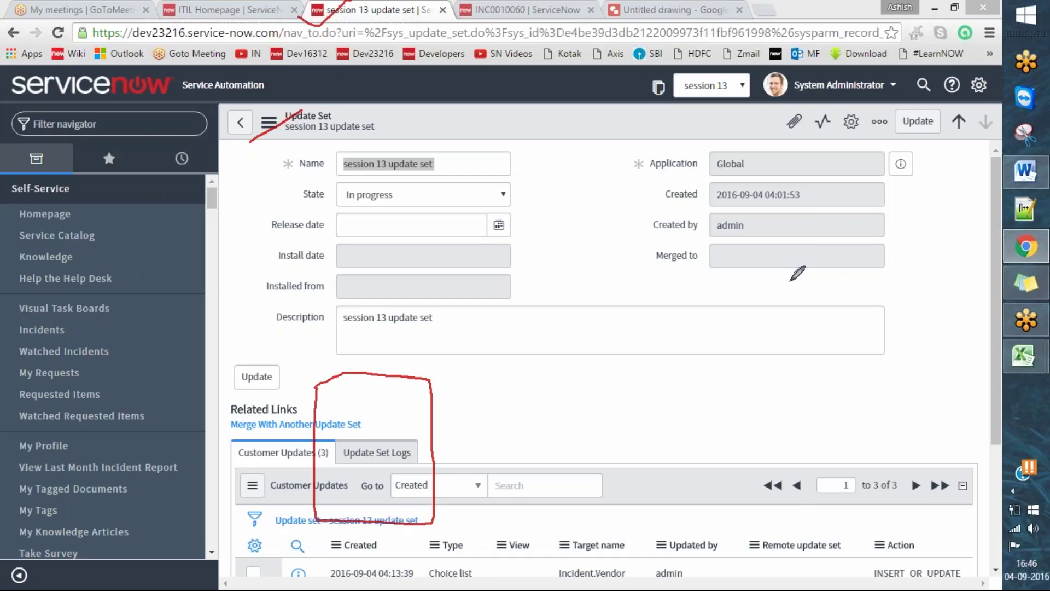
- Bring up and dismiss the ServiceNow form's context menu, then scroll through the form
{"action": "left_click", "coordinate": [531, 60]}
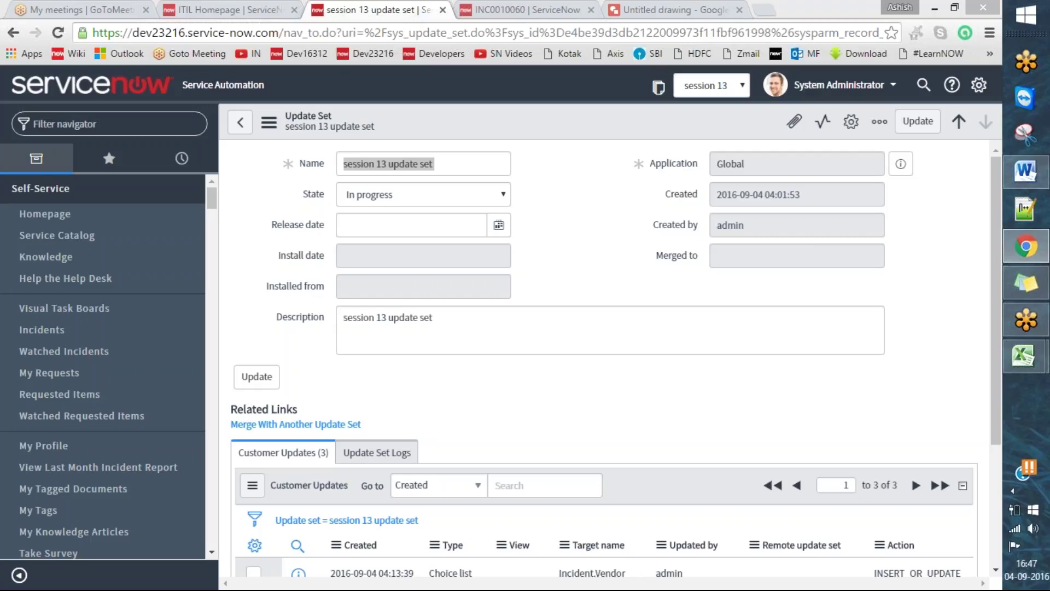
{"action": "right_click", "coordinate": [509, 131]}
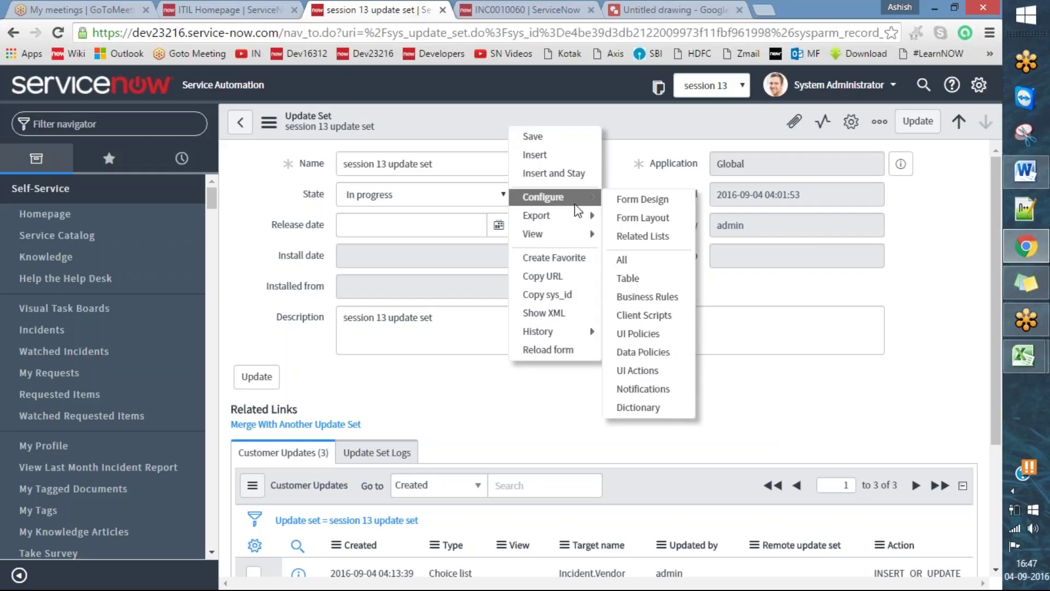
{"action": "mouse_move", "coordinate": [575, 225]}
{"action": "left_click", "coordinate": [921, 325]}
{"action": "scroll", "coordinate": [952, 329], "scroll_direction": "down", "scroll_amount": 1}
{"action": "scroll", "coordinate": [956, 318], "scroll_direction": "up", "scroll_amount": 1}
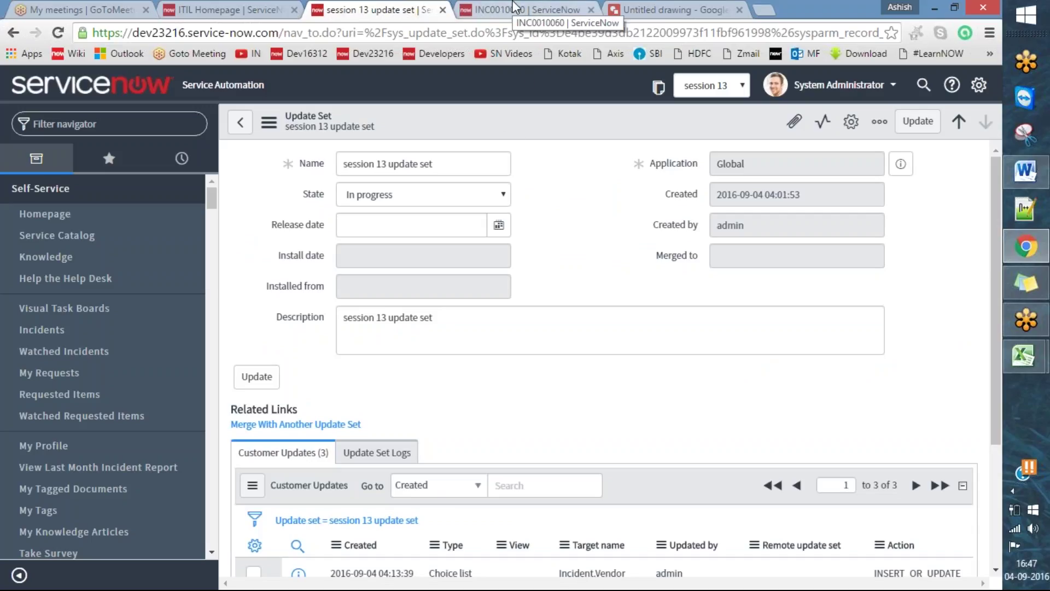
{"action": "scroll", "coordinate": [774, 418], "scroll_direction": "down", "scroll_amount": 3}
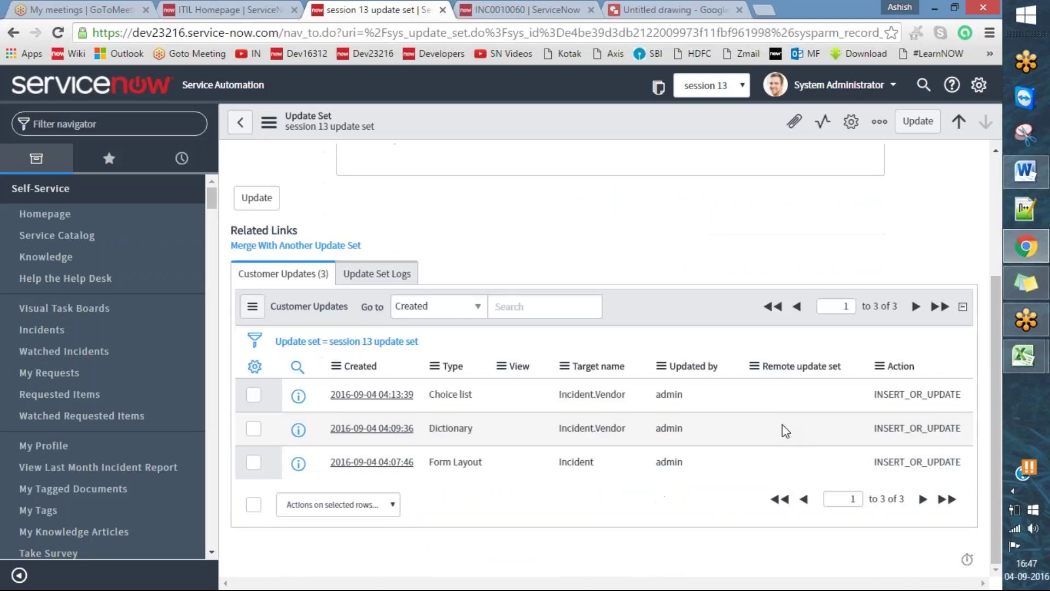
{"action": "scroll", "coordinate": [775, 418], "scroll_direction": "up", "scroll_amount": 3}
{"action": "scroll", "coordinate": [775, 417], "scroll_direction": "down", "scroll_amount": 3}
{"action": "scroll", "coordinate": [775, 416], "scroll_direction": "up", "scroll_amount": 3}
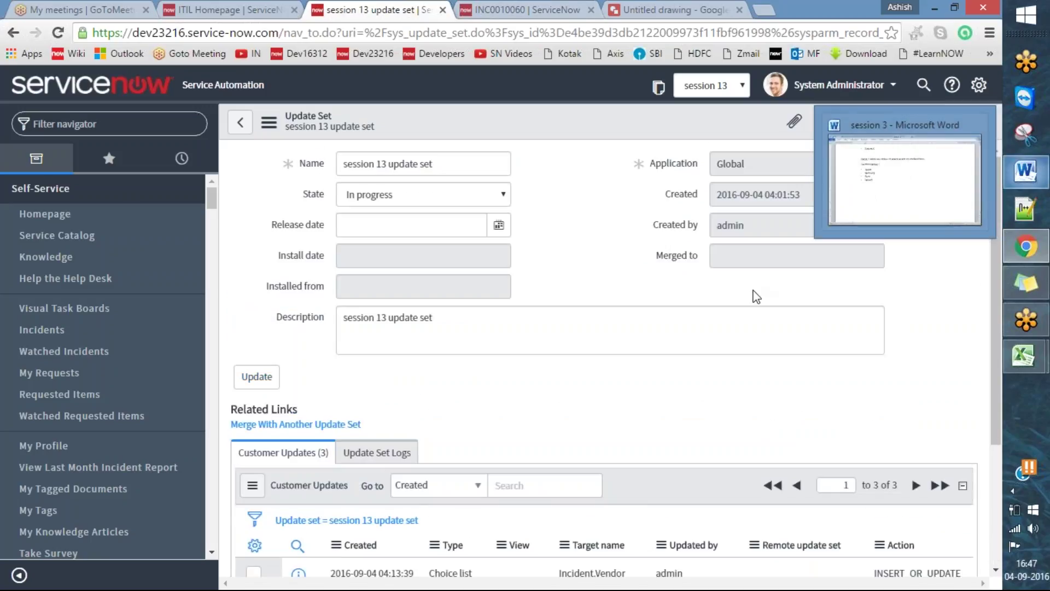
{"action": "scroll", "coordinate": [739, 377], "scroll_direction": "down", "scroll_amount": 3}
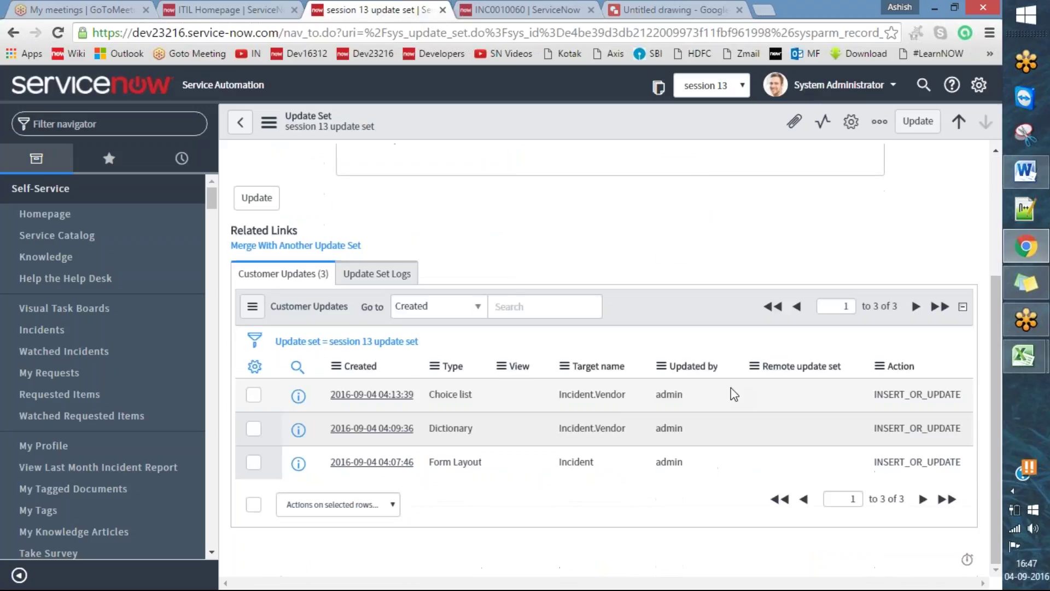
- Add a 'Case 2:' label below the vendor list in the Word notes and save
{"action": "left_click", "coordinate": [1027, 171]}
{"action": "left_click", "coordinate": [212, 335]}
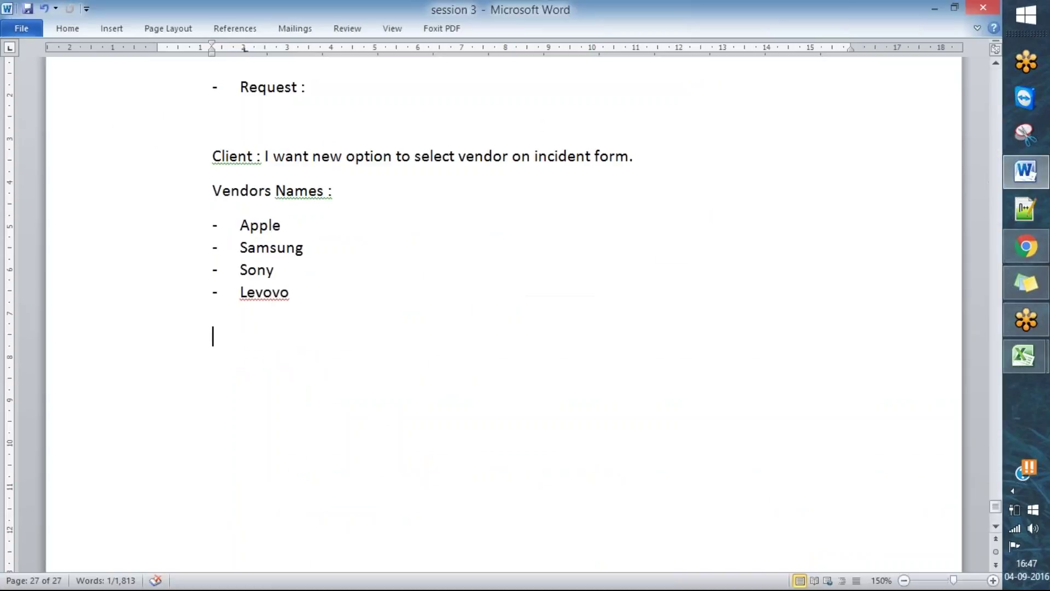
{"action": "type", "text": "Case"}
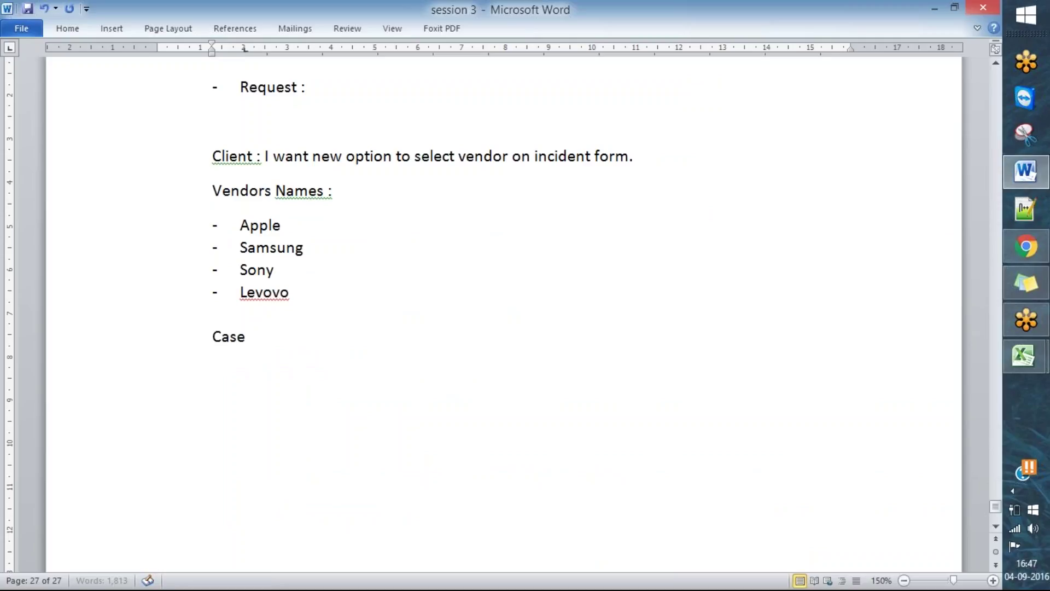
{"action": "type", "text": " 2:"}
{"action": "key", "text": "ctrl+s"}
- Replace the dash before the earlier Request line with 'Case 1' and save
{"action": "key", "text": "Up"}
{"action": "key", "text": "Up"}
{"action": "key", "text": "Up"}
{"action": "key", "text": "Up"}
{"action": "key", "text": "Up"}
{"action": "key", "text": "Up"}
{"action": "key", "text": "Up"}
{"action": "key", "text": "Up"}
{"action": "key", "text": "Up"}
{"action": "key", "text": "Up"}
{"action": "key", "text": "Up"}
{"action": "key", "text": "Up"}
{"action": "key", "text": "Down"}
{"action": "key", "text": "Down"}
{"action": "key", "text": "Down"}
{"action": "key", "text": "Down"}
{"action": "key", "text": "Down"}
{"action": "key", "text": "Up"}
{"action": "key", "text": "Home"}
{"action": "key", "text": "ctrl+z"}
{"action": "type", "text": "Chase"}
{"action": "key", "text": "BackSpace"}
{"action": "key", "text": "BackSpace"}
{"action": "key", "text": "BackSpace"}
{"action": "key", "text": "BackSpace"}
{"action": "key", "text": "BackSpace"}
{"action": "type", "text": "ase 1"}
{"action": "key", "text": "ctrl+s"}
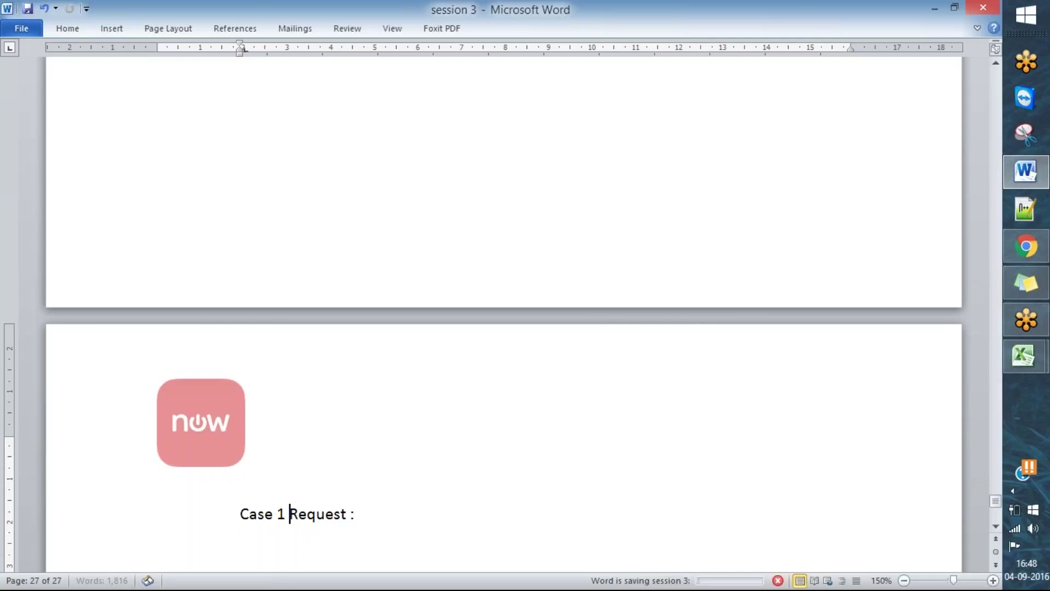
- Write the Case 2 note: a new project assigned to you and one more person, both working on it; save
{"action": "scroll", "coordinate": [537, 349], "scroll_direction": "up", "scroll_amount": 1}
{"action": "scroll", "coordinate": [536, 348], "scroll_direction": "down", "scroll_amount": 10}
{"action": "left_click", "coordinate": [340, 268]}
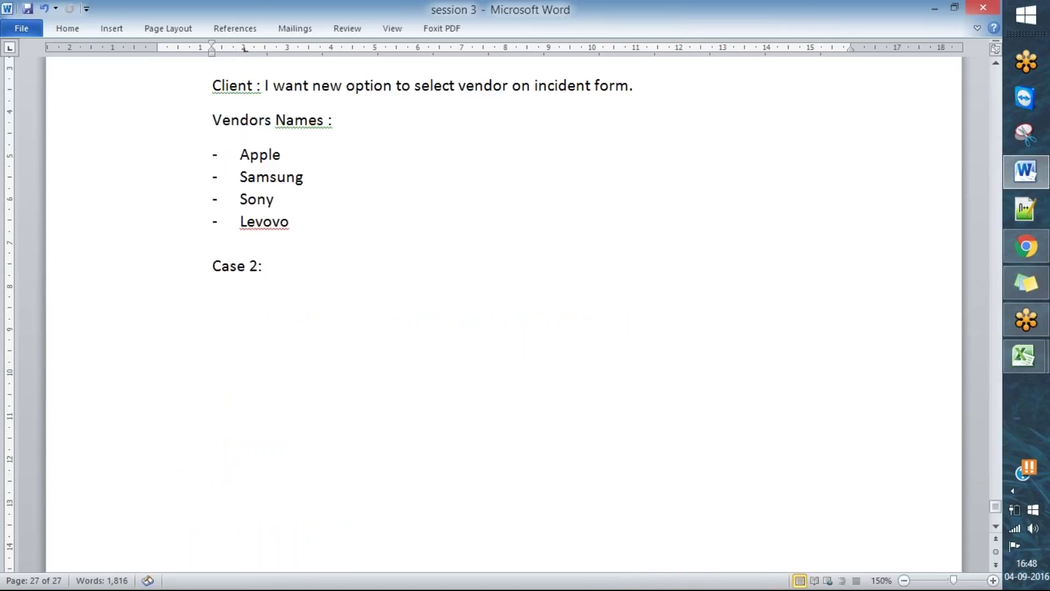
{"action": "type", "text": "a"}
{"action": "type", "text": " new prohect"}
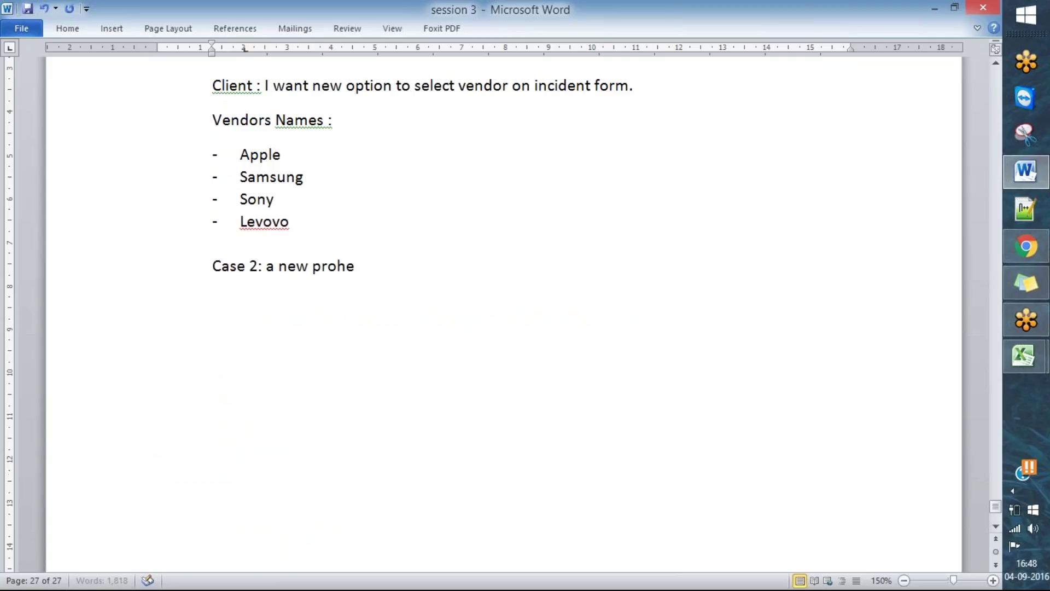
{"action": "key", "text": "BackSpace"}
{"action": "key", "text": "BackSpace"}
{"action": "key", "text": "BackSpace"}
{"action": "key", "text": "BackSpace"}
{"action": "type", "text": "ject assigned to yoi"}
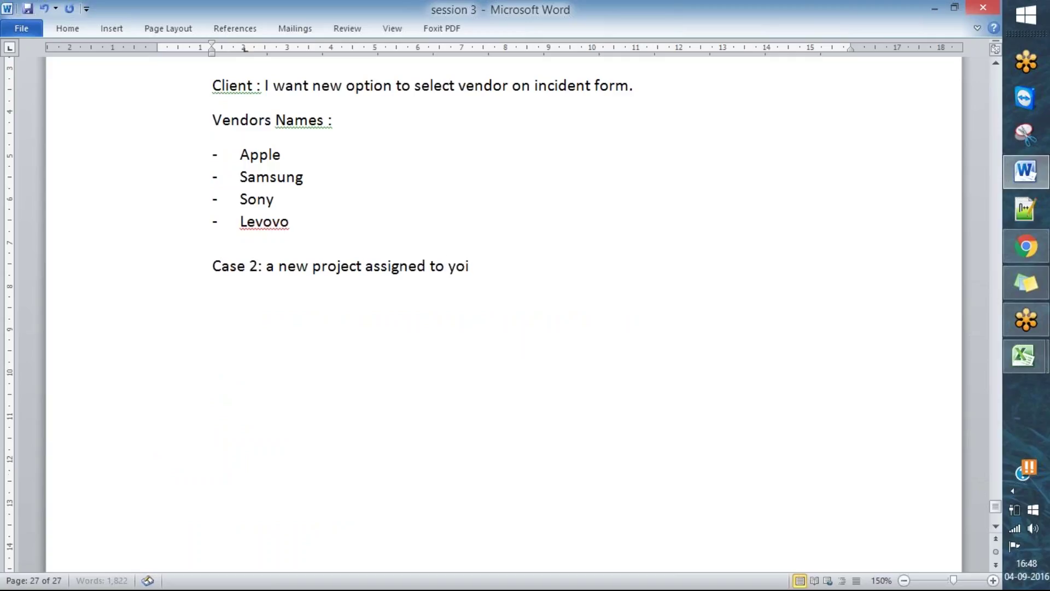
{"action": "key", "text": "BackSpace"}
{"action": "type", "text": "u a"}
{"action": "key", "text": "BackSpace"}
{"action": "type", "text": "and "}
{"action": "type", "text": "o"}
{"action": "type", "text": "ne bot"}
{"action": "key", "text": "BackSpace"}
{"action": "key", "text": "BackSpace"}
{"action": "key", "text": "BackSpace"}
{"action": "type", "text": "m"}
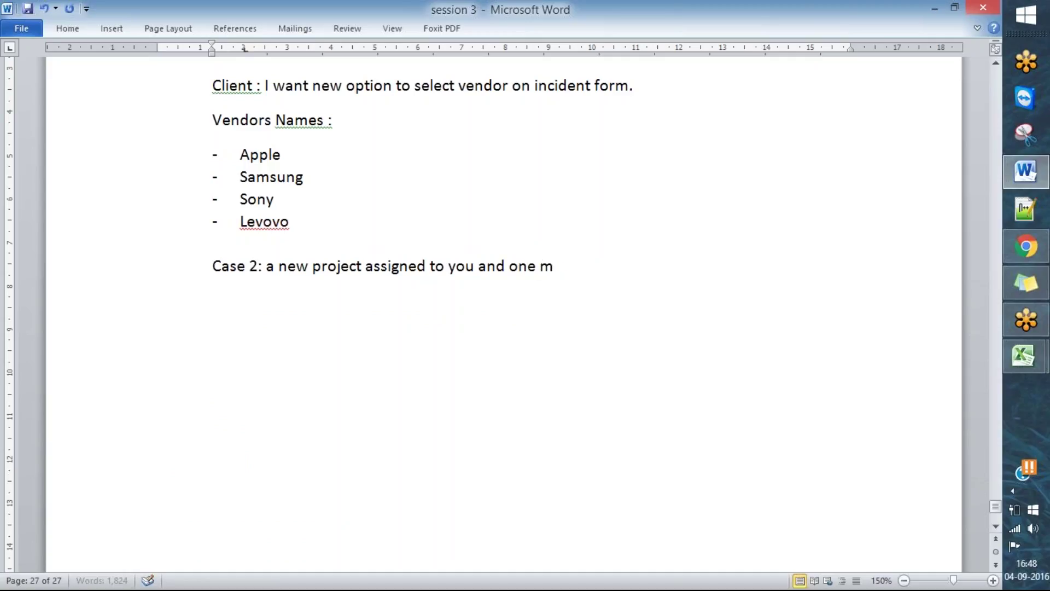
{"action": "type", "text": "ore person"}
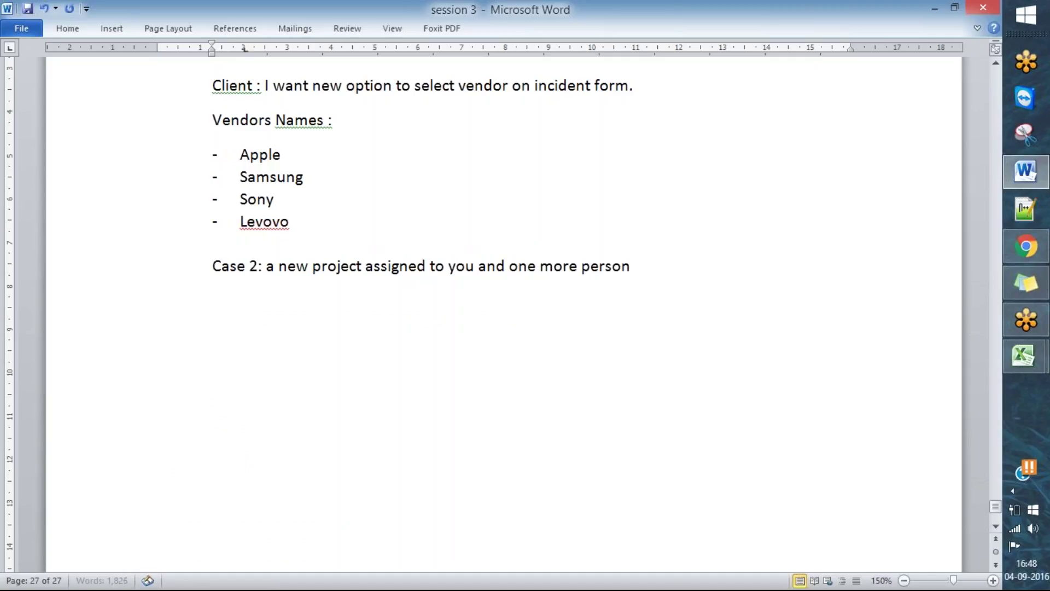
{"action": "type", "text": ". you no"}
{"action": "type", "text": "t"}
{"action": "key", "text": "BackSpace"}
{"action": "key", "text": "BackSpace"}
{"action": "key", "text": "BackSpace"}
{"action": "type", "text": "both wi"}
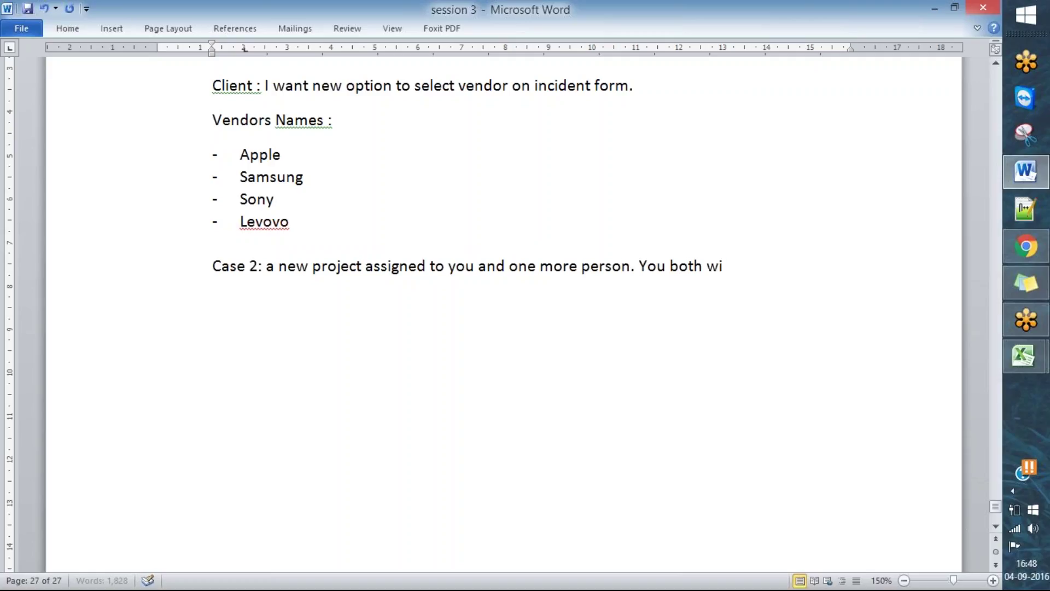
{"action": "type", "text": "ll have to wor"}
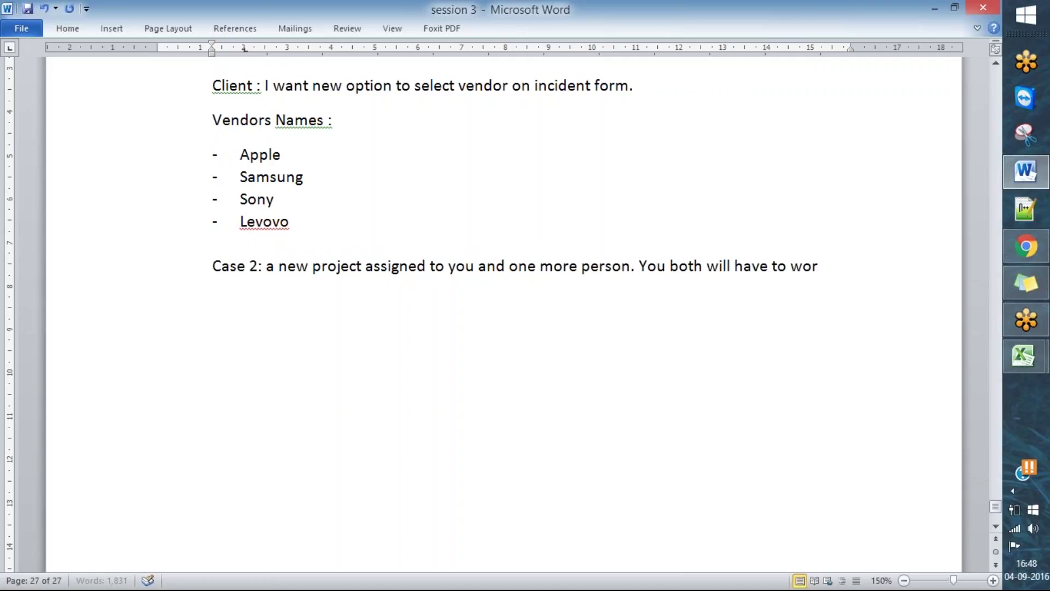
{"action": "type", "text": "k on same projects"}
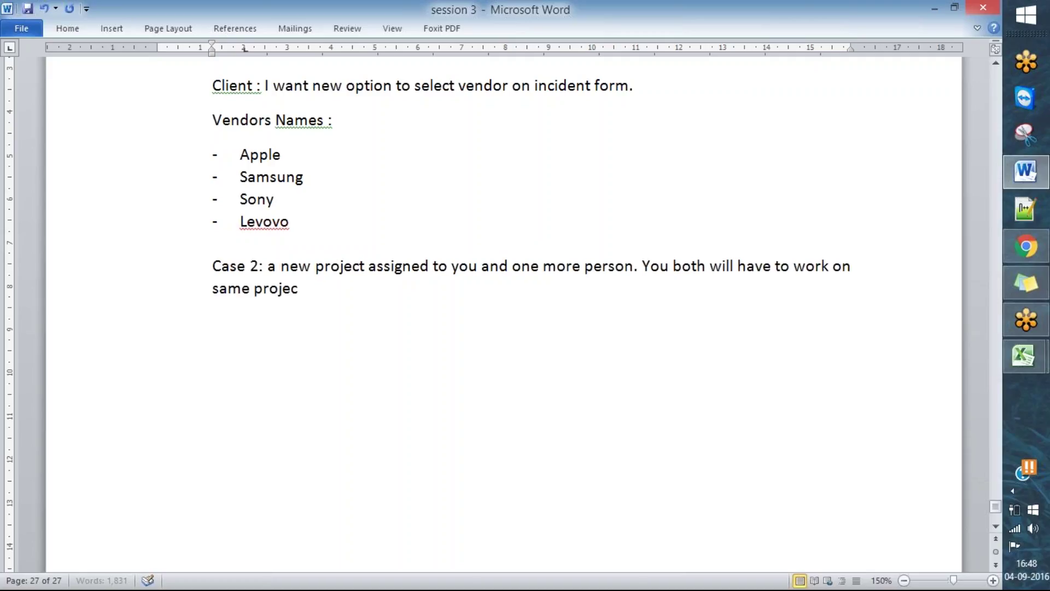
{"action": "key", "text": "BackSpace"}
{"action": "type", "text": "byt his"}
{"action": "key", "text": "BackSpace"}
{"action": "key", "text": "BackSpace"}
{"action": "key", "text": "BackSpace"}
{"action": "key", "text": "BackSpace"}
{"action": "key", "text": "BackSpace"}
{"action": "type", "text": "this."}
{"action": "key", "text": "ctrl+s"}
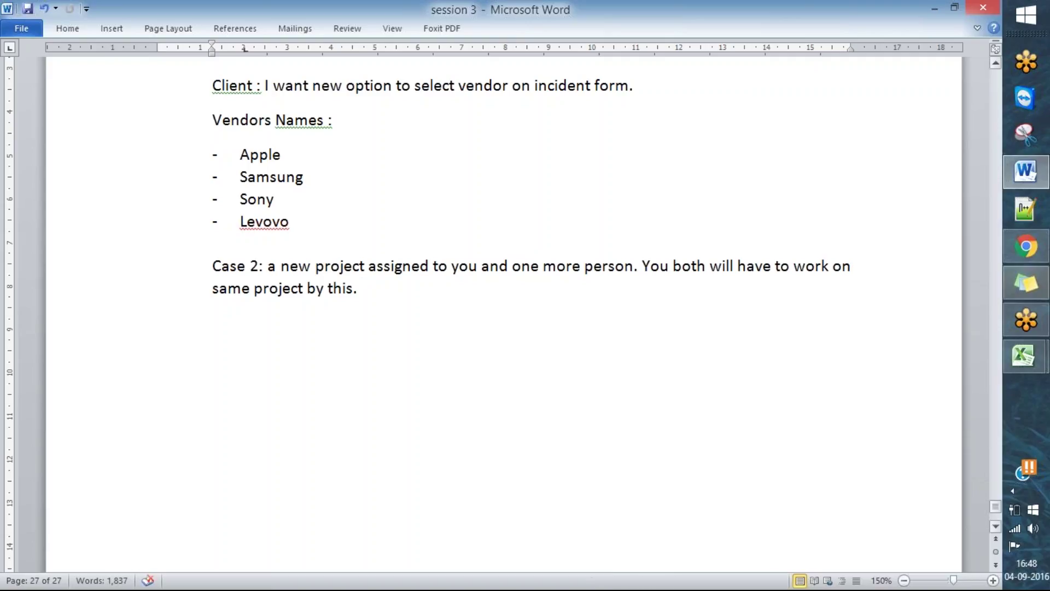
{"action": "left_click", "coordinate": [1026, 253]}
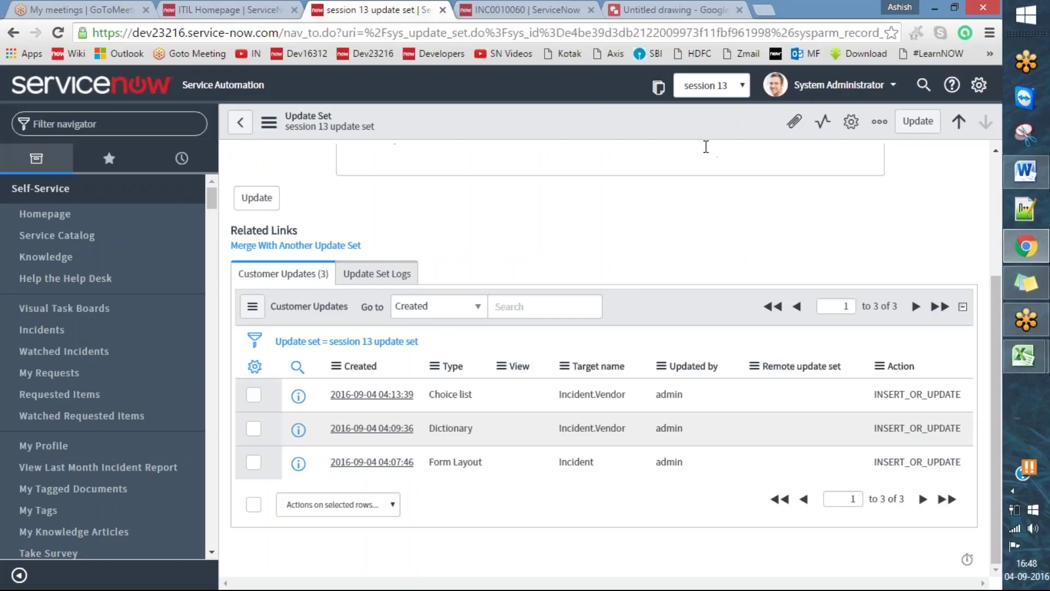
{"action": "scroll", "coordinate": [881, 328], "scroll_direction": "up", "scroll_amount": 3}
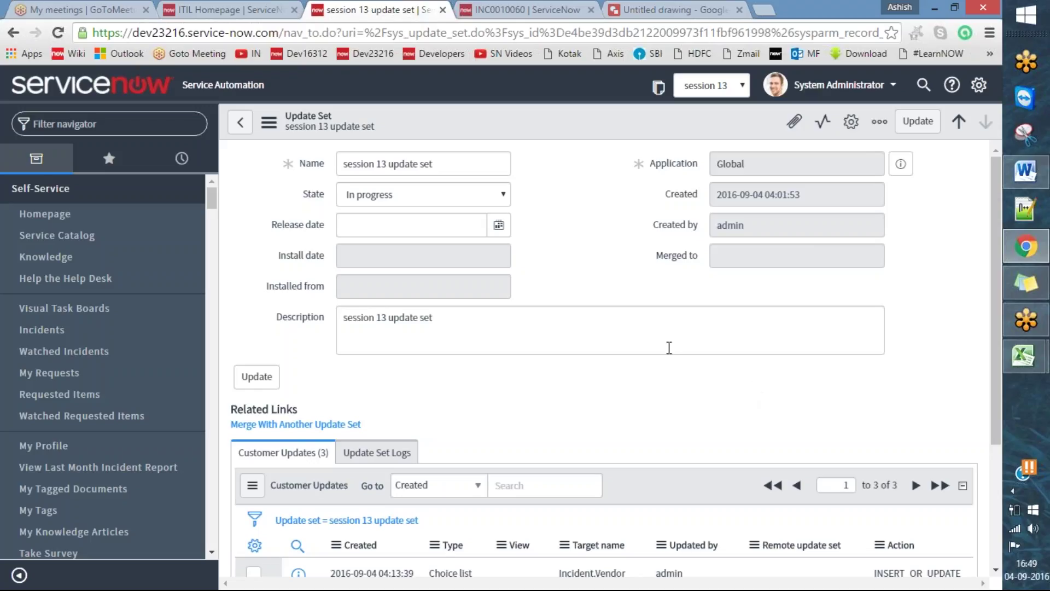
{"action": "scroll", "coordinate": [668, 347], "scroll_direction": "down", "scroll_amount": 3}
{"action": "scroll", "coordinate": [766, 356], "scroll_direction": "up", "scroll_amount": 3}
- Below the Case 2 text, add a 'Deploy combined development work :' heading with an empty dash bullet
{"action": "left_click", "coordinate": [1026, 171]}
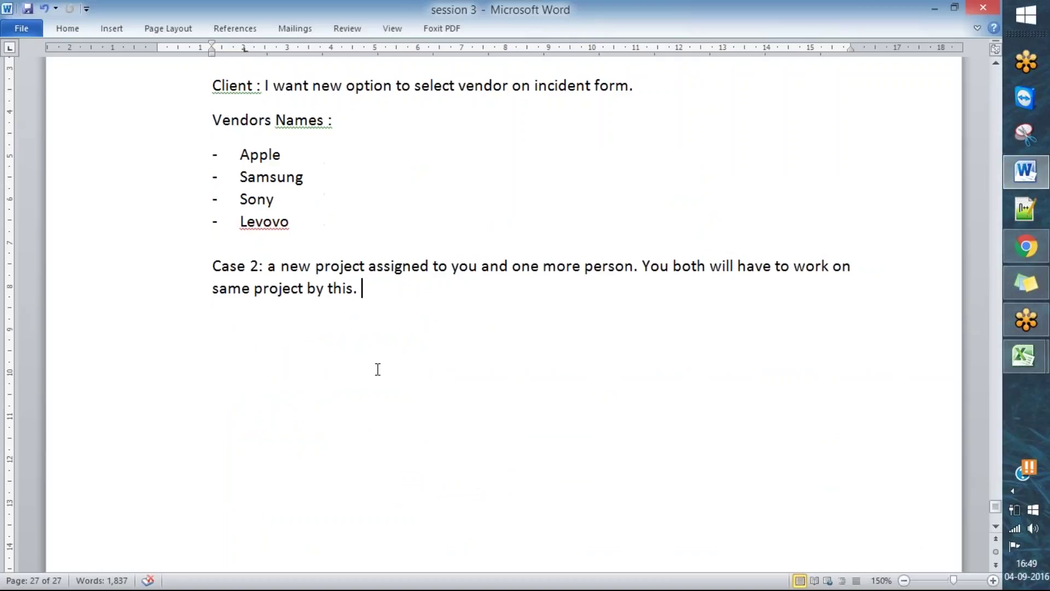
{"action": "key", "text": "Return"}
{"action": "type", "text": "Deploy combined "}
{"action": "type", "text": "w"}
{"action": "key", "text": "BackSpace"}
{"action": "type", "text": "d"}
{"action": "key", "text": "BackSpace"}
{"action": "key", "text": "BackSpace"}
{"action": "type", "text": "velopment w"}
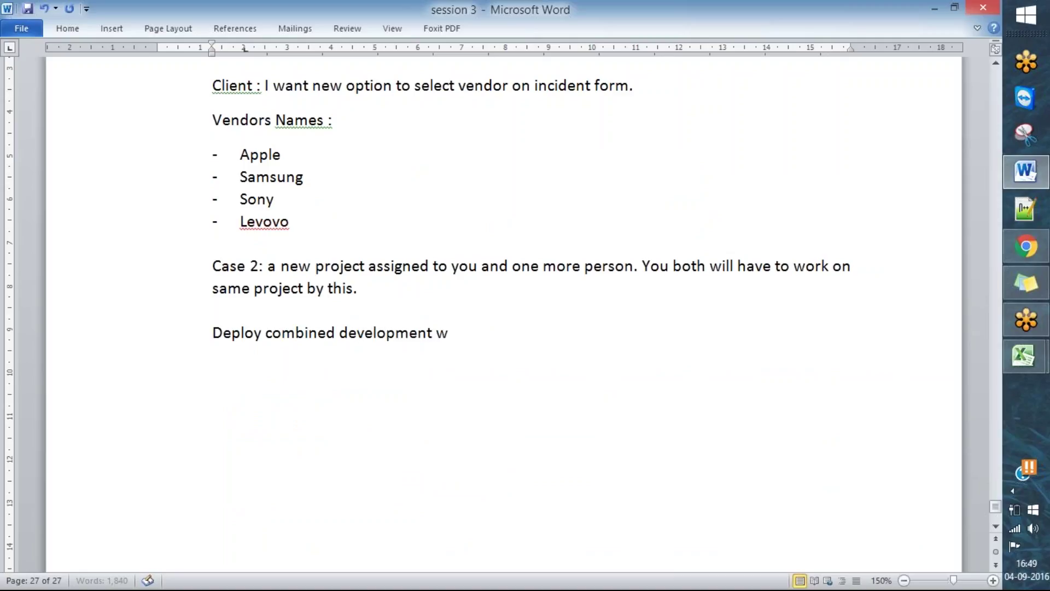
{"action": "type", "text": "ork :"}
{"action": "key", "text": "Return"}
{"action": "type", "text": "-"}
{"action": "key", "text": "Tab"}
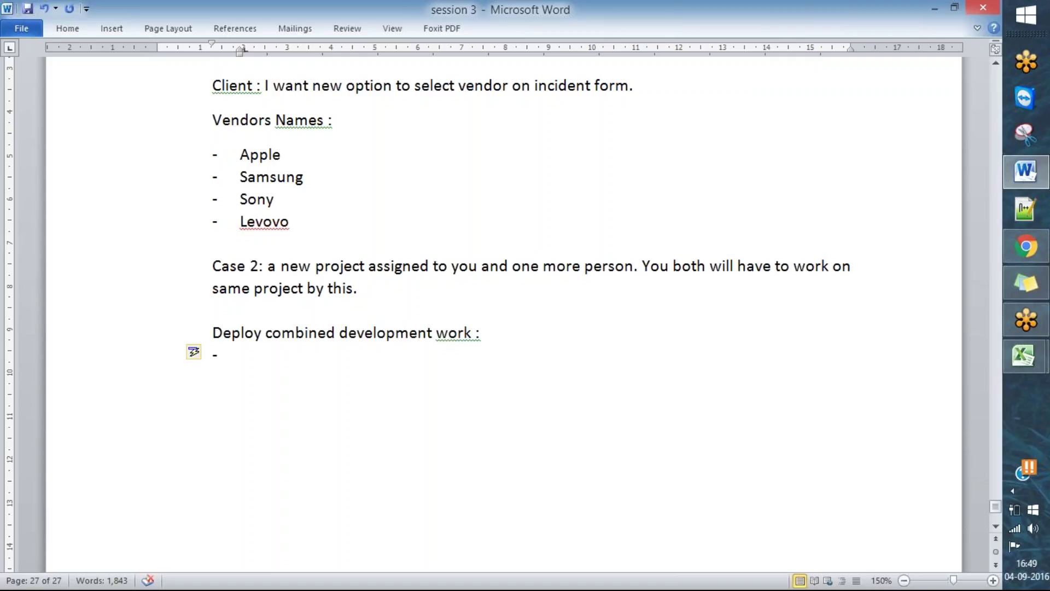
{"action": "left_click", "coordinate": [1026, 247]}
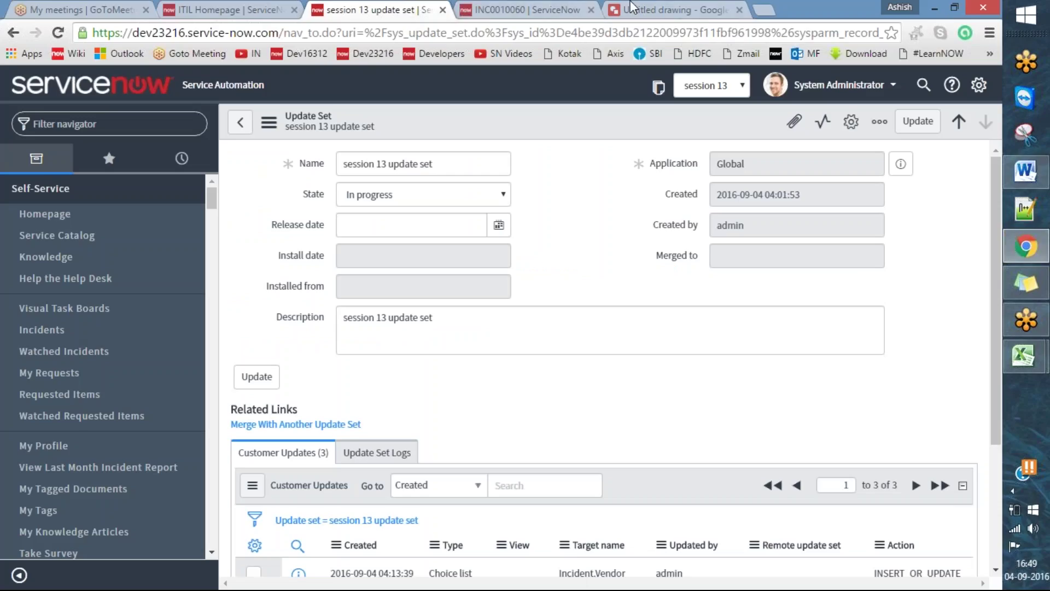
- From the instance diagram, use File > New > Drawing to open a blank drawing in a new tab
{"action": "left_click", "coordinate": [632, 8]}
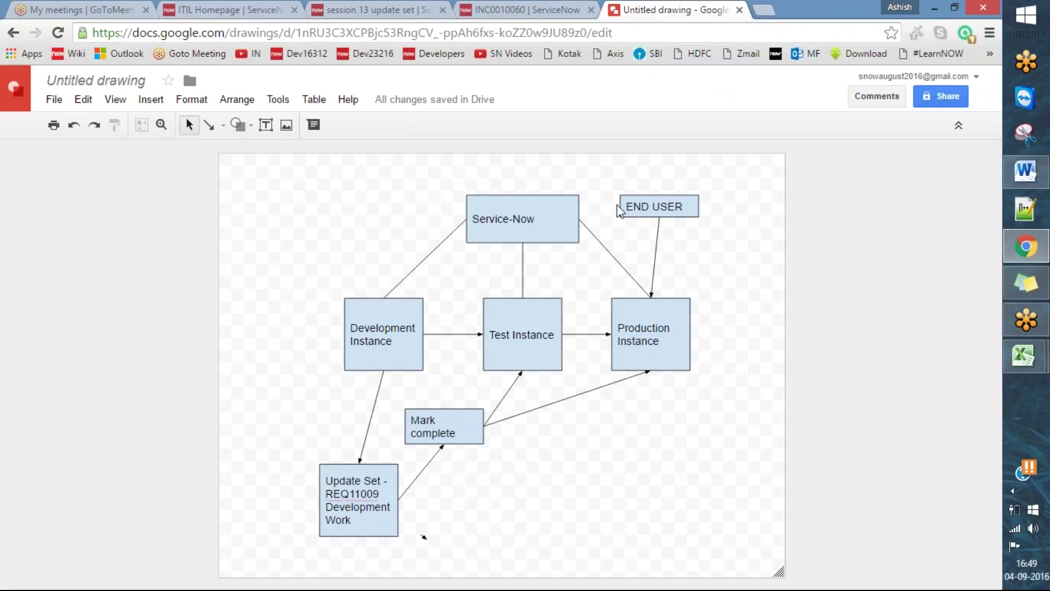
{"action": "left_click", "coordinate": [59, 104]}
{"action": "mouse_move", "coordinate": [175, 163]}
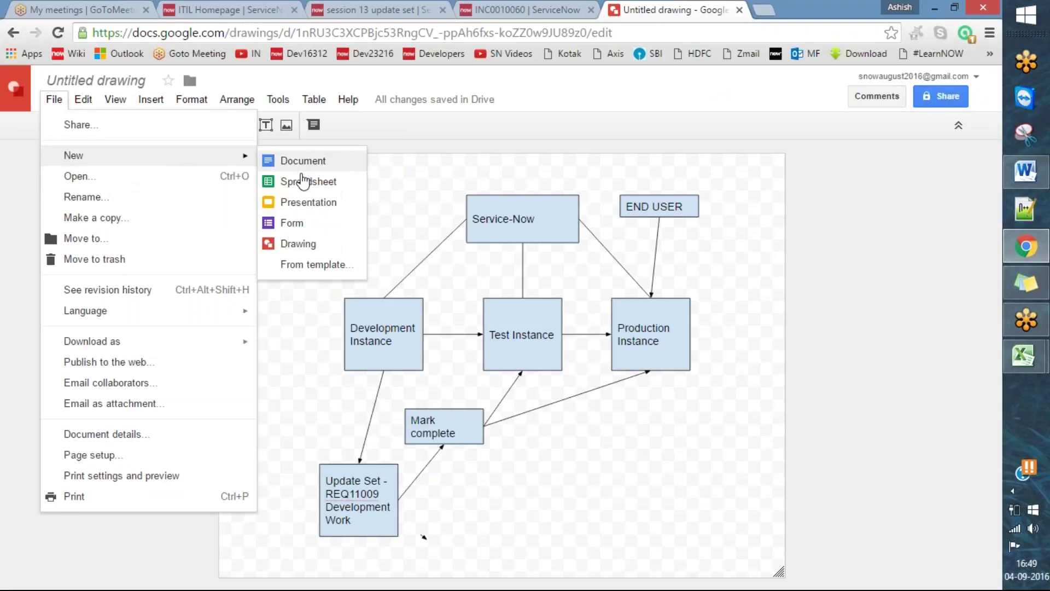
{"action": "left_click", "coordinate": [319, 244]}
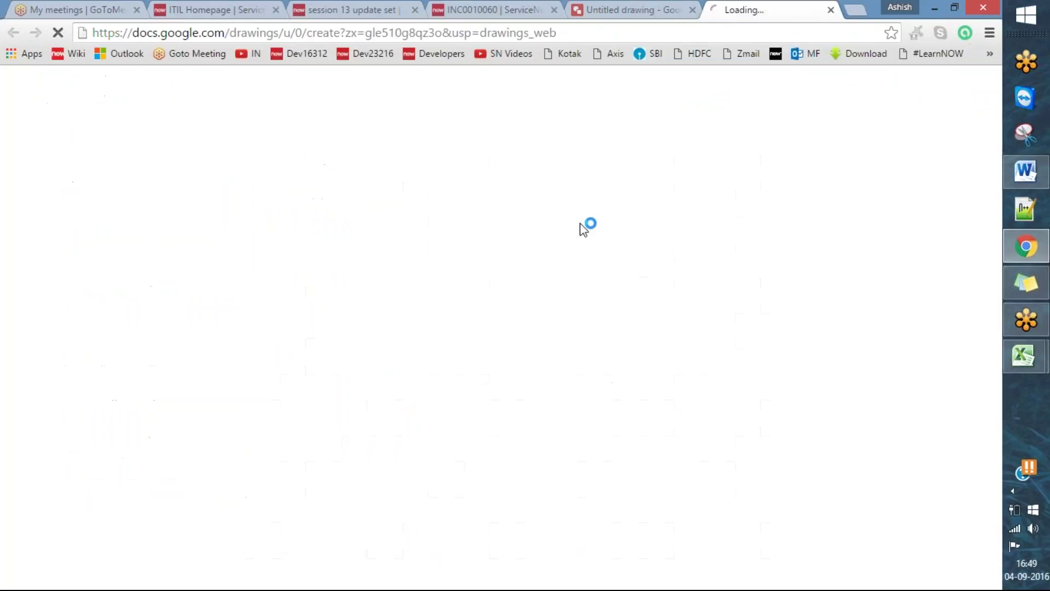
{"action": "left_click", "coordinate": [640, 8]}
{"action": "left_click", "coordinate": [809, 9]}
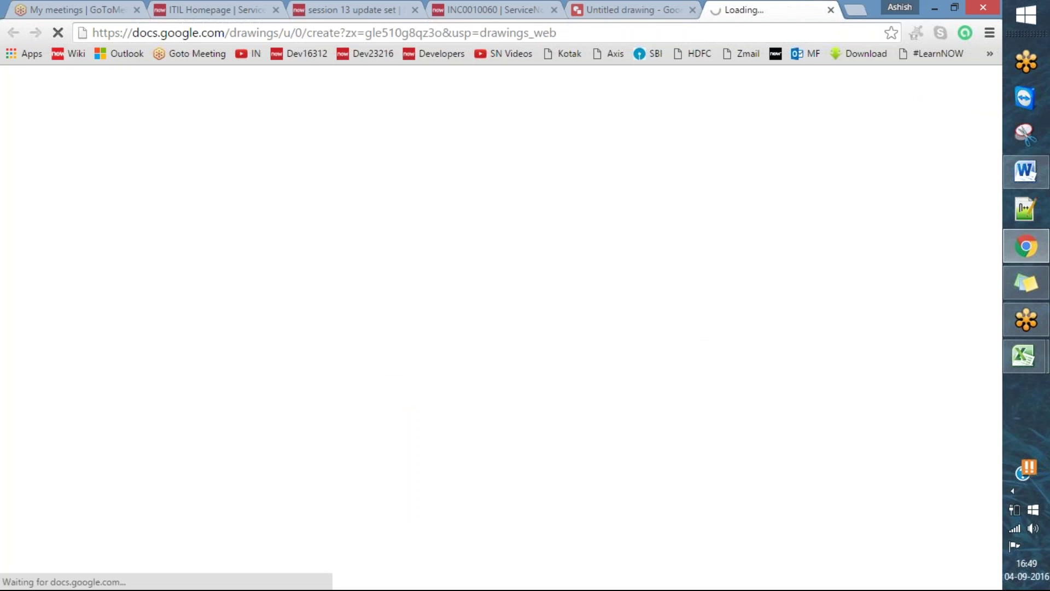
{"action": "left_click", "coordinate": [649, 6]}
{"action": "left_click", "coordinate": [775, 8]}
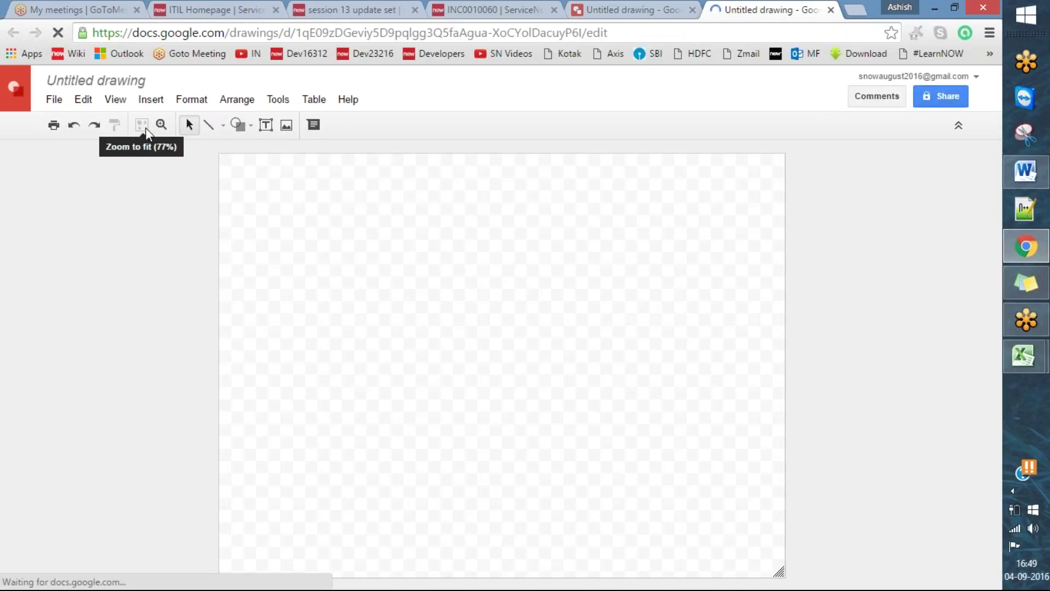
- Draw a rounded rectangle near the top left and label it Person 1
{"action": "left_click", "coordinate": [253, 126]}
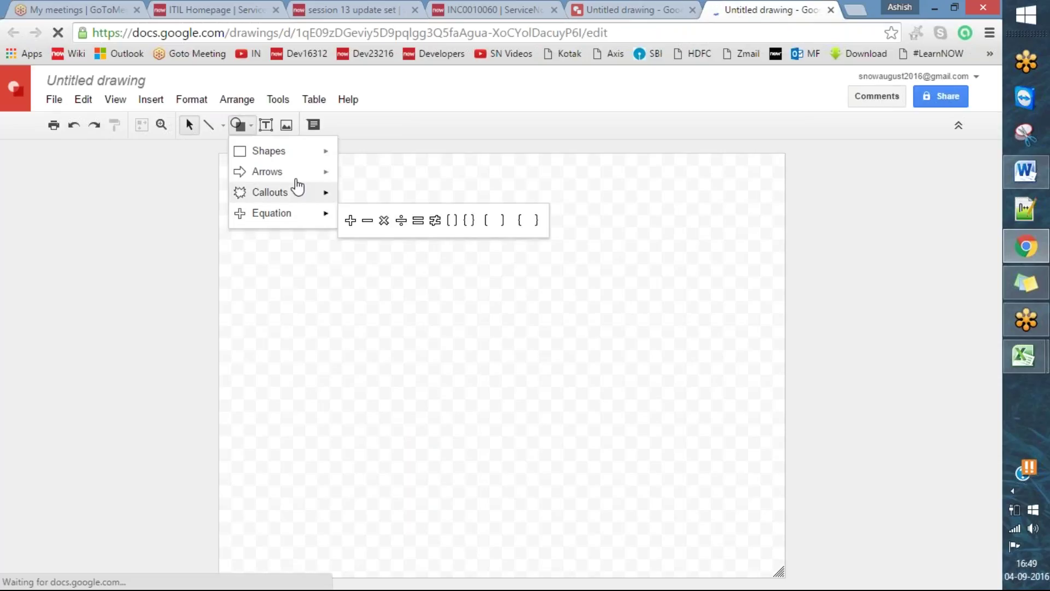
{"action": "mouse_move", "coordinate": [301, 175]}
{"action": "mouse_move", "coordinate": [316, 159]}
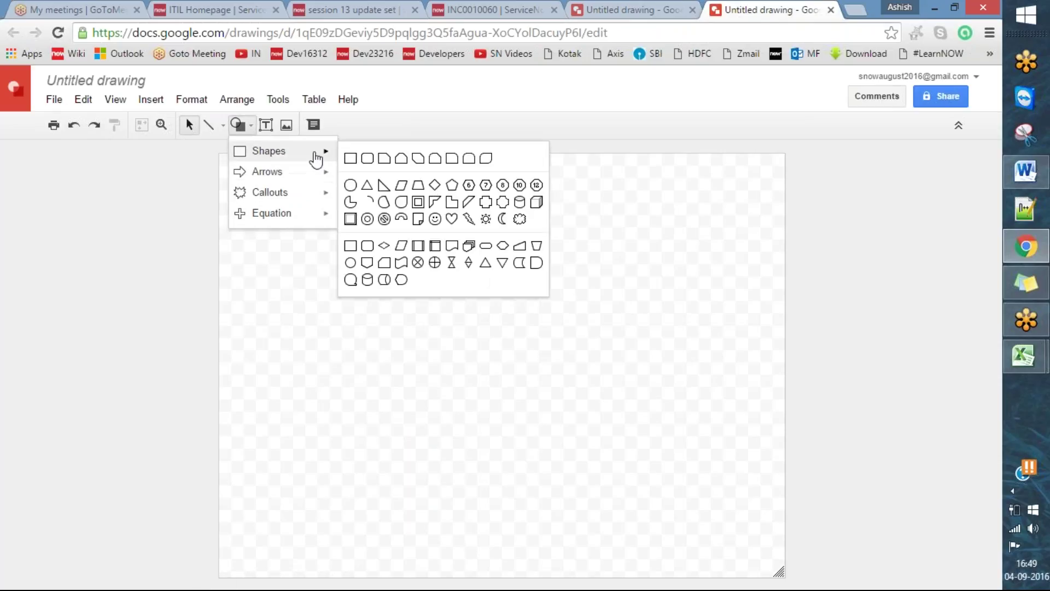
{"action": "left_click", "coordinate": [367, 159]}
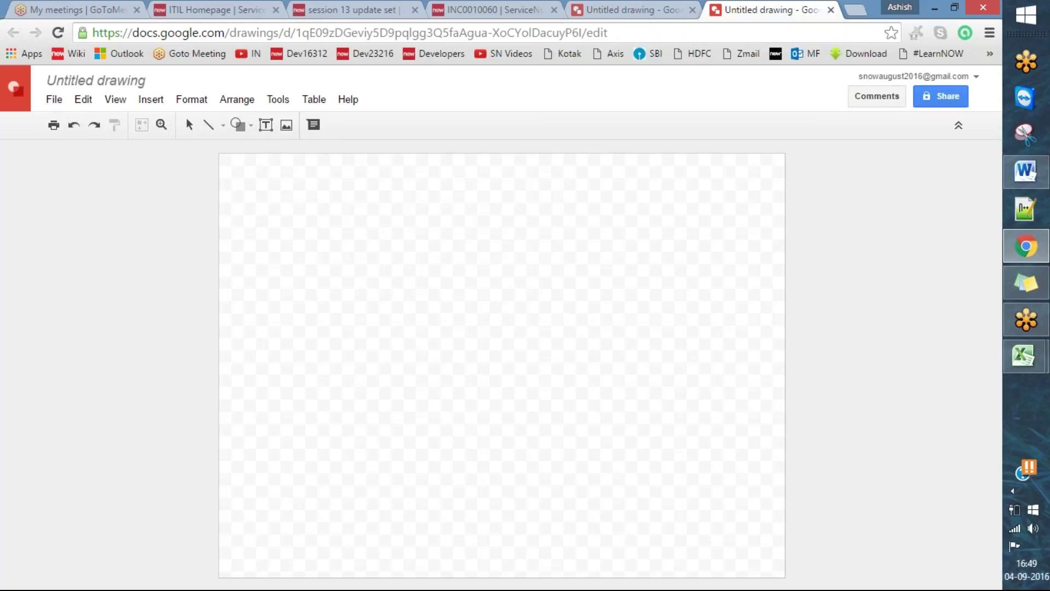
{"action": "left_click_drag", "start_coordinate": [290, 190], "coordinate": [352, 228]}
{"action": "left_click", "coordinate": [391, 264]}
{"action": "double_click", "coordinate": [330, 205]}
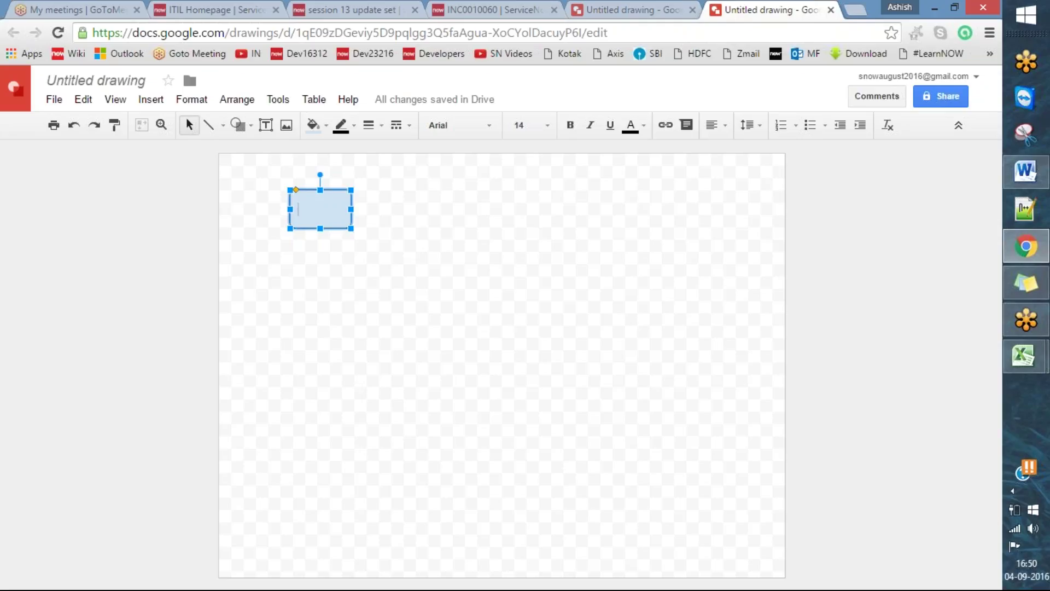
{"action": "type", "text": "Pe"}
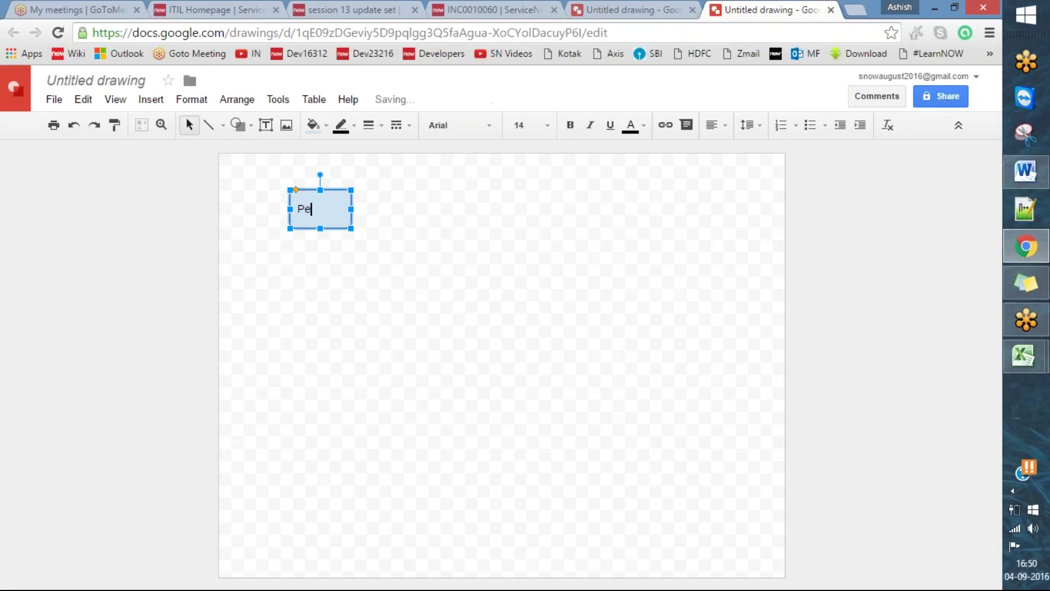
{"action": "left_click", "coordinate": [340, 235]}
{"action": "left_click", "coordinate": [335, 219]}
{"action": "left_click", "coordinate": [425, 292]}
{"action": "left_click", "coordinate": [335, 189]}
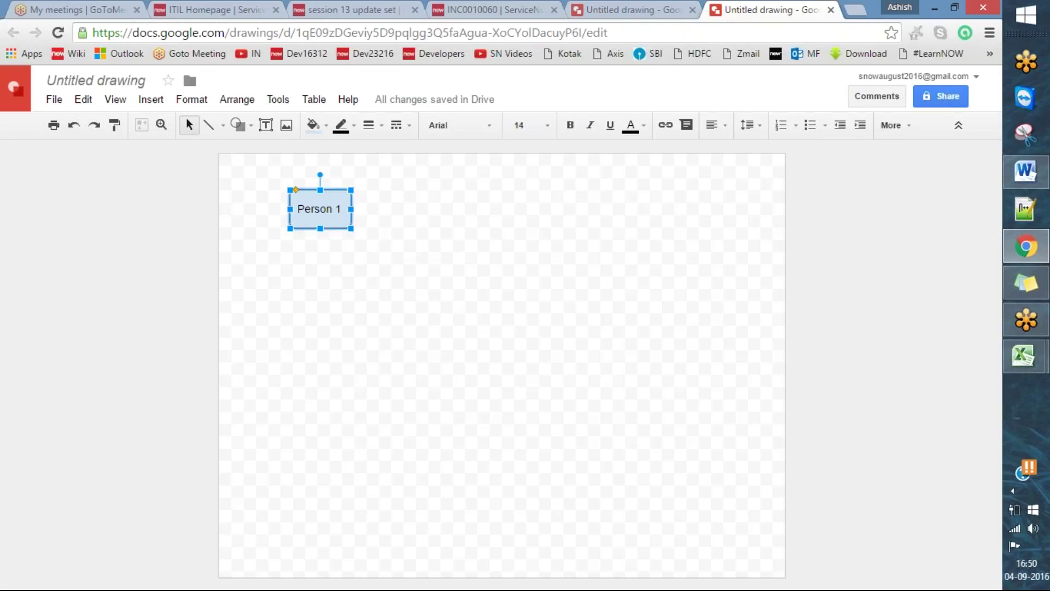
- Duplicate the box into Person 2 and Person 3 to its right, widened and evenly spaced
{"action": "key", "text": "ctrl+d"}
{"action": "left_click_drag", "start_coordinate": [344, 204], "coordinate": [445, 196]}
{"action": "left_click", "coordinate": [443, 209]}
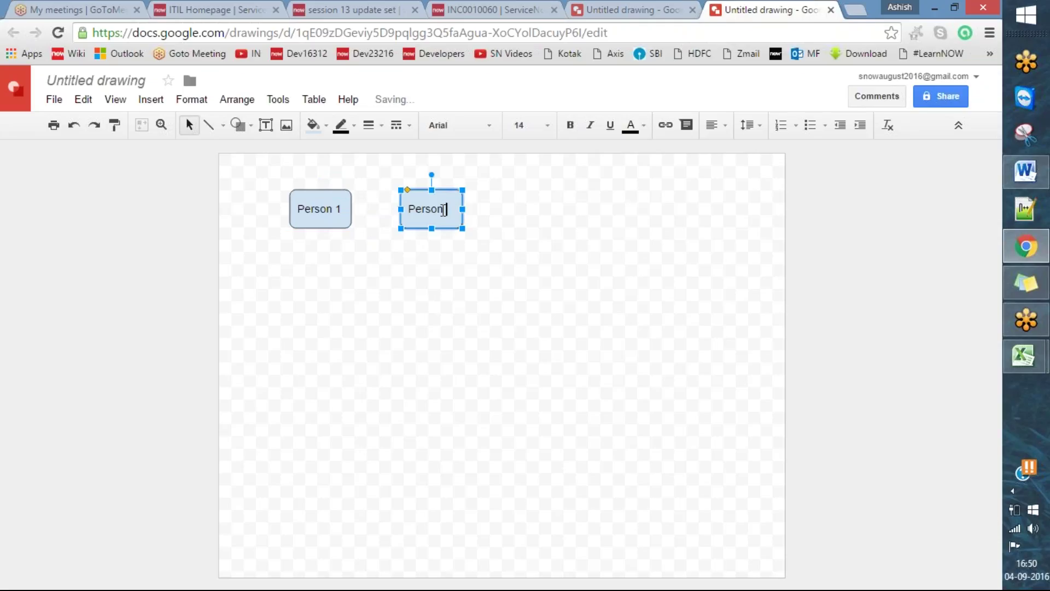
{"action": "type", "text": "2"}
{"action": "left_click", "coordinate": [507, 300]}
{"action": "left_click", "coordinate": [462, 205]}
{"action": "left_click", "coordinate": [516, 286]}
{"action": "left_click_drag", "start_coordinate": [462, 209], "coordinate": [584, 190]}
{"action": "left_click", "coordinate": [438, 216]}
{"action": "key", "text": "ctrl+d"}
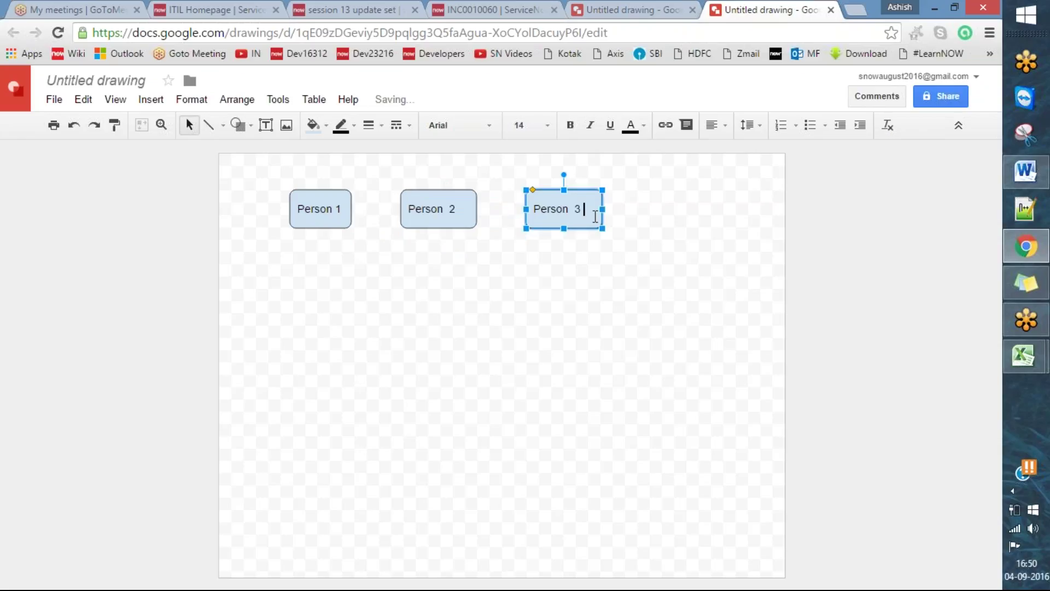
{"action": "left_click", "coordinate": [595, 399]}
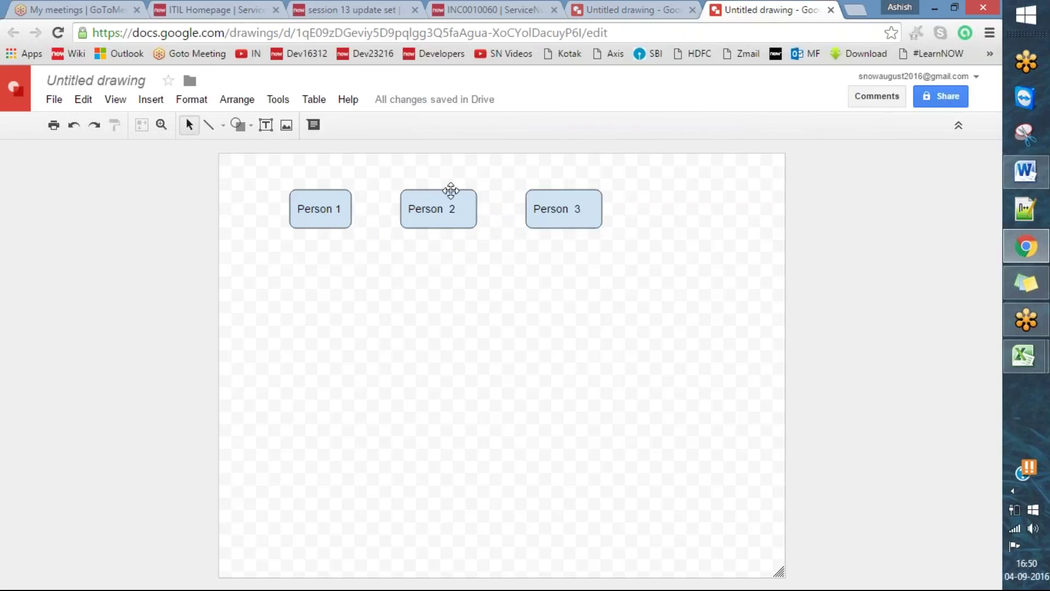
{"action": "left_click", "coordinate": [450, 190]}
{"action": "left_click_drag", "start_coordinate": [451, 190], "coordinate": [457, 190]}
{"action": "left_click", "coordinate": [604, 292]}
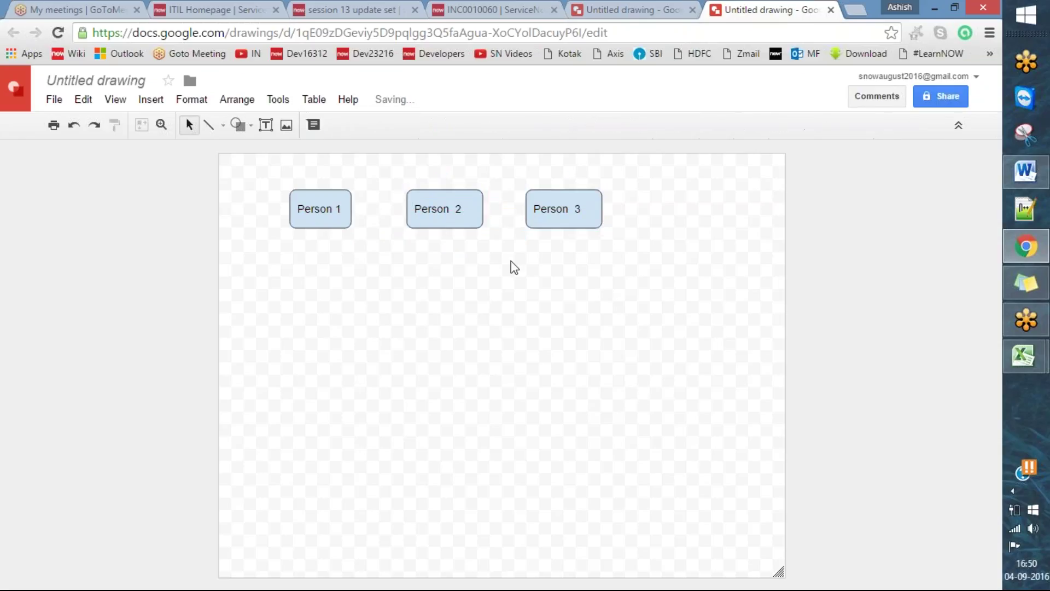
- Move the Person row lower and add a duplicate box labelled Project centred above it
{"action": "left_click_drag", "start_coordinate": [331, 189], "coordinate": [361, 273]}
{"action": "left_click_drag", "start_coordinate": [478, 211], "coordinate": [483, 271]}
{"action": "left_click_drag", "start_coordinate": [577, 193], "coordinate": [583, 266]}
{"action": "left_click", "coordinate": [585, 282]}
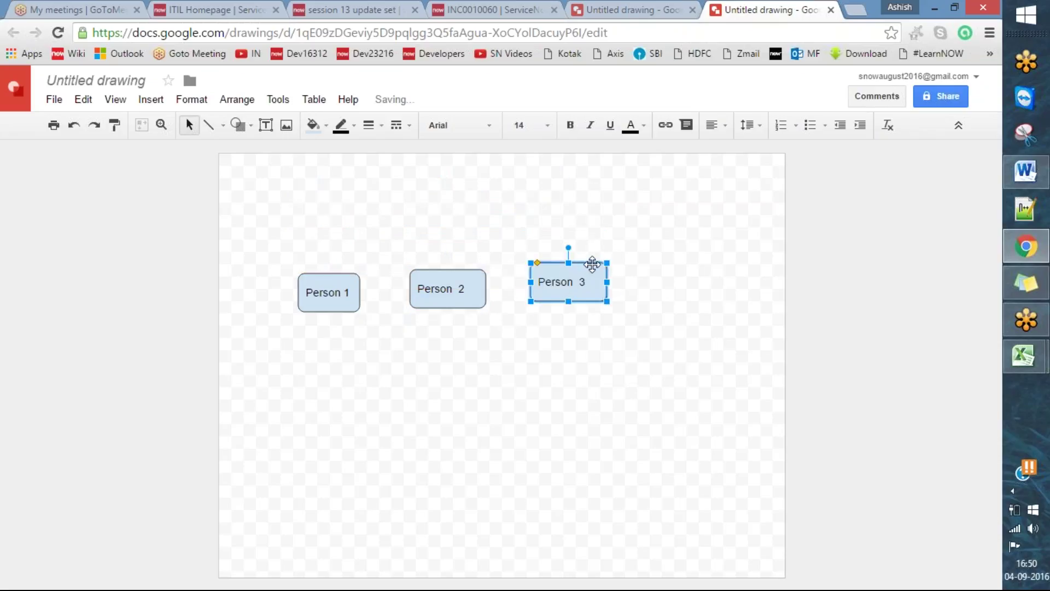
{"action": "key", "text": "ctrl+d"}
{"action": "left_click_drag", "start_coordinate": [593, 270], "coordinate": [472, 185]}
{"action": "left_click", "coordinate": [423, 196]}
{"action": "key", "text": "ctrl+a"}
{"action": "key", "text": "BackSpace"}
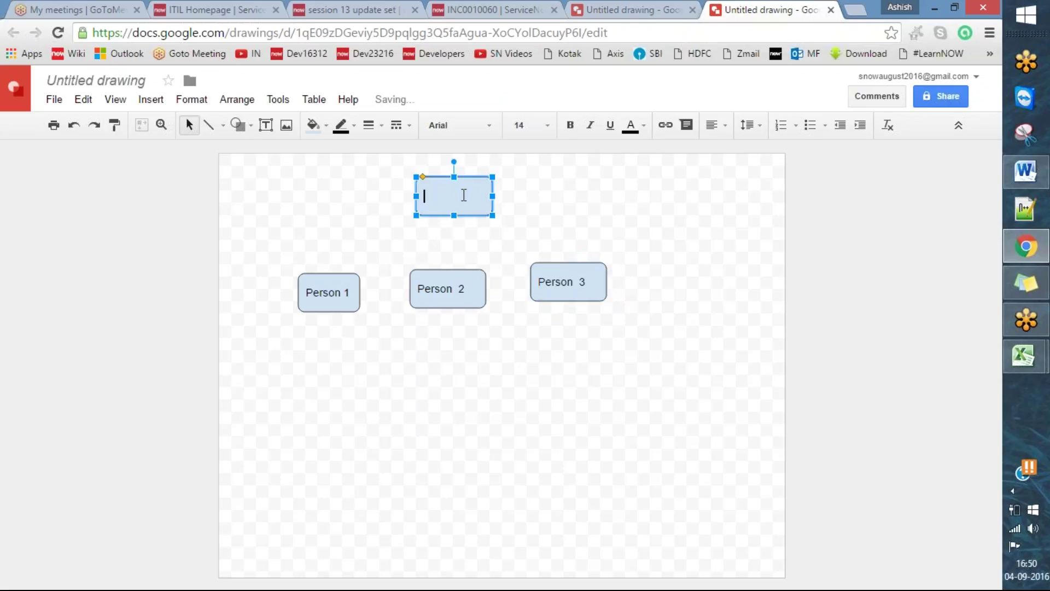
{"action": "type", "text": "Project"}
{"action": "left_click", "coordinate": [541, 454]}
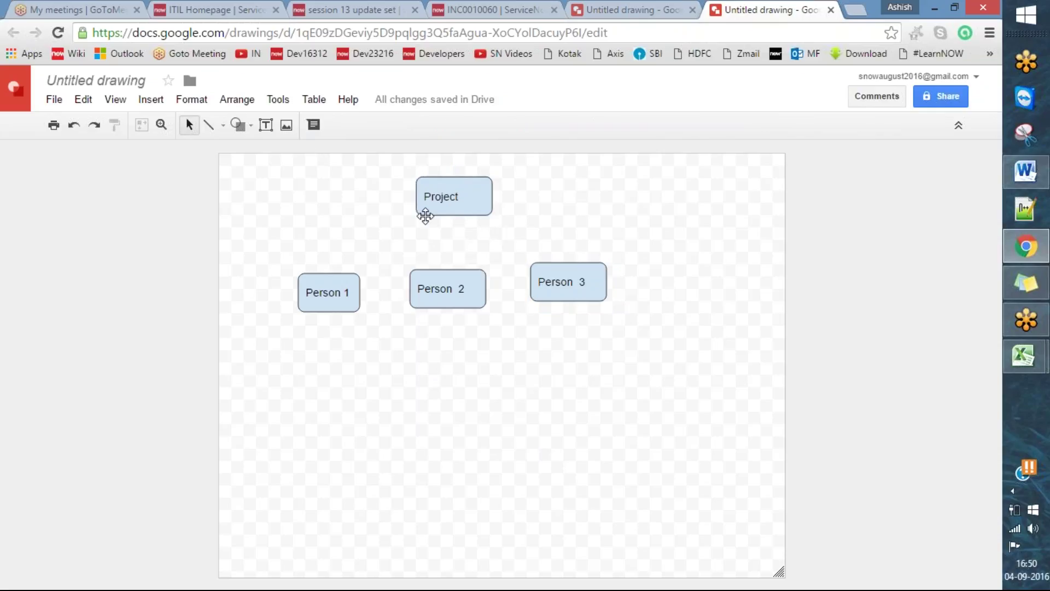
- Draw an arrow from the Project box to Person 1 and delete a stray arrow
{"action": "left_click", "coordinate": [458, 201]}
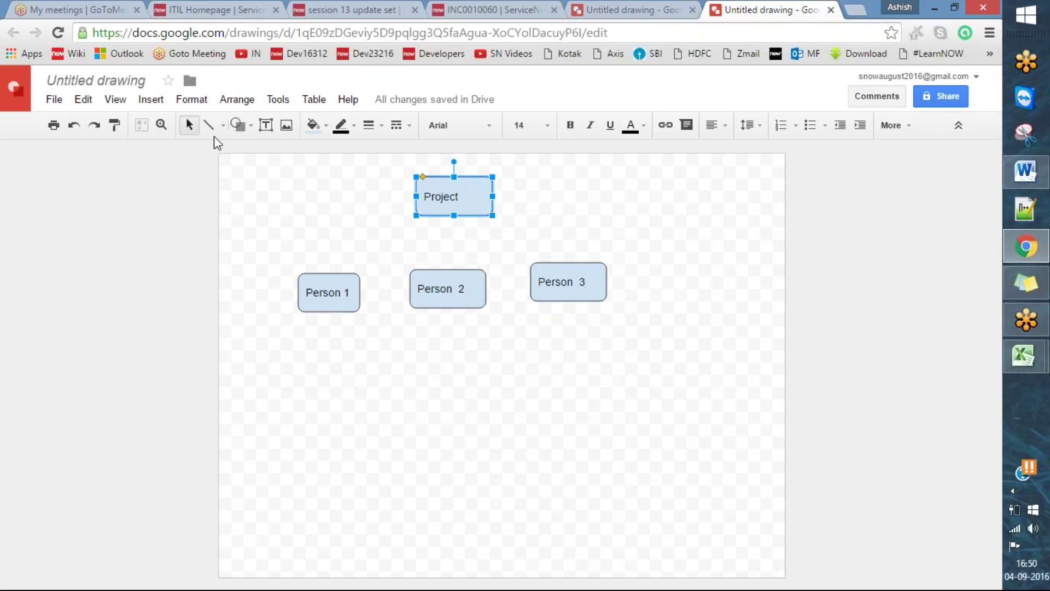
{"action": "left_click", "coordinate": [223, 125]}
{"action": "left_click", "coordinate": [242, 182]}
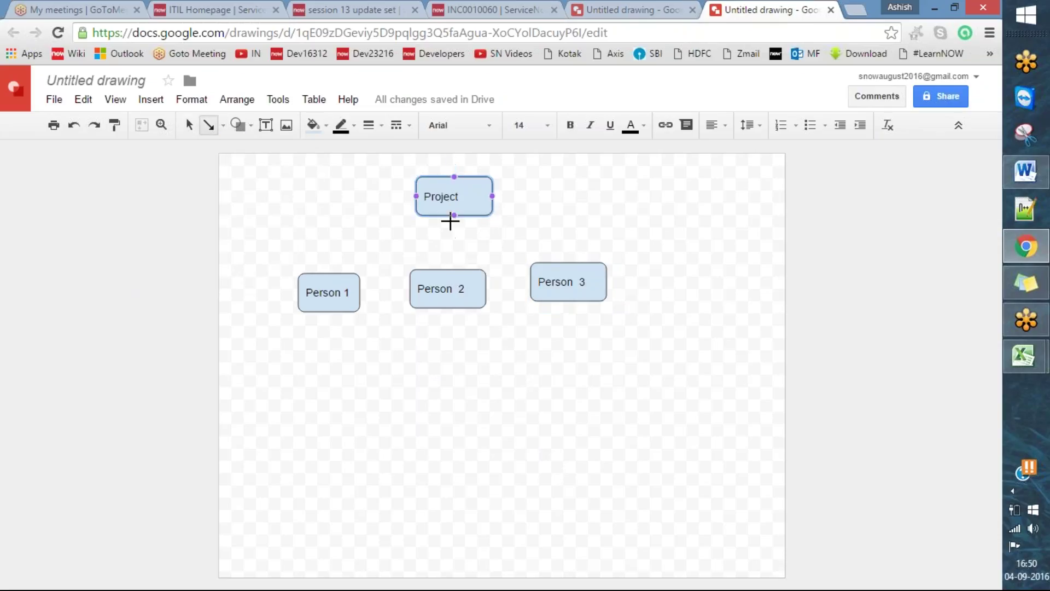
{"action": "left_click_drag", "start_coordinate": [453, 216], "coordinate": [331, 273]}
{"action": "left_click_drag", "start_coordinate": [460, 380], "coordinate": [534, 454]}
{"action": "left_click", "coordinate": [458, 198]}
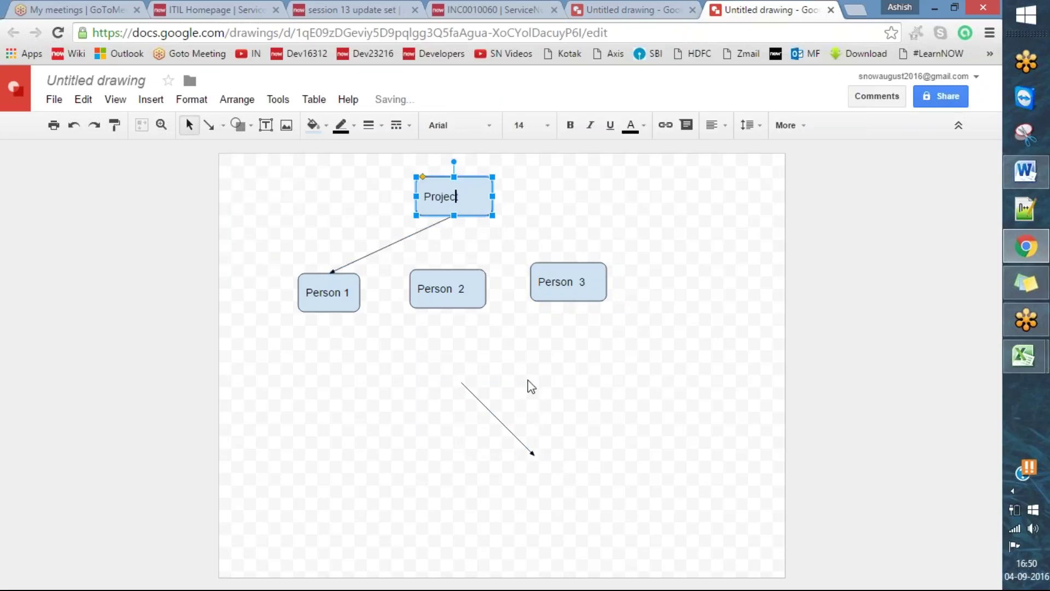
{"action": "left_click", "coordinate": [529, 450]}
{"action": "key", "text": "Delete"}
- Draw an arrow from Project to Person 3 and remove an unwanted diagonal line
{"action": "left_click", "coordinate": [454, 197]}
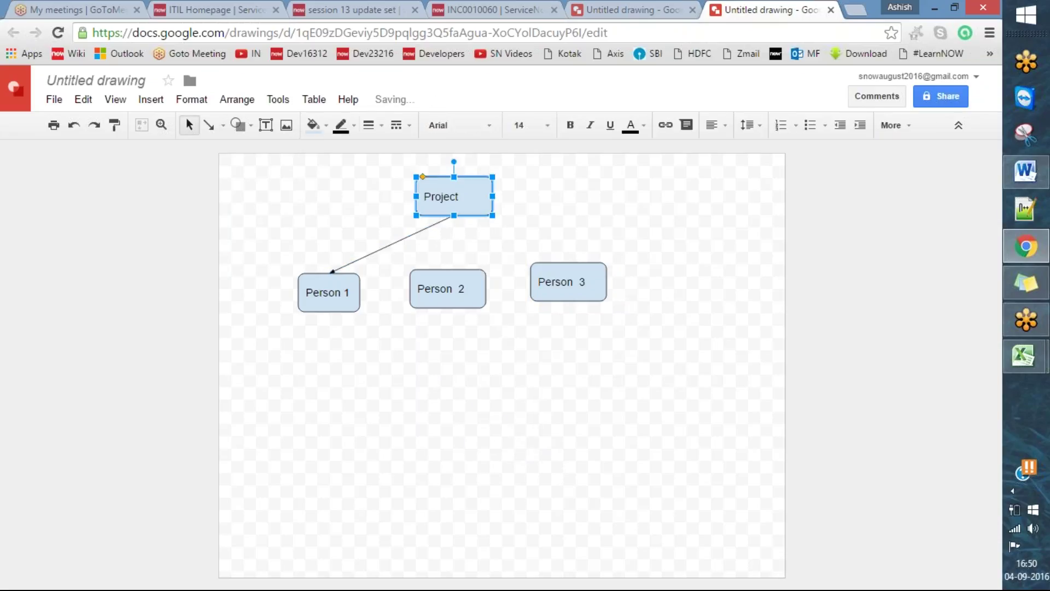
{"action": "left_click", "coordinate": [209, 125]}
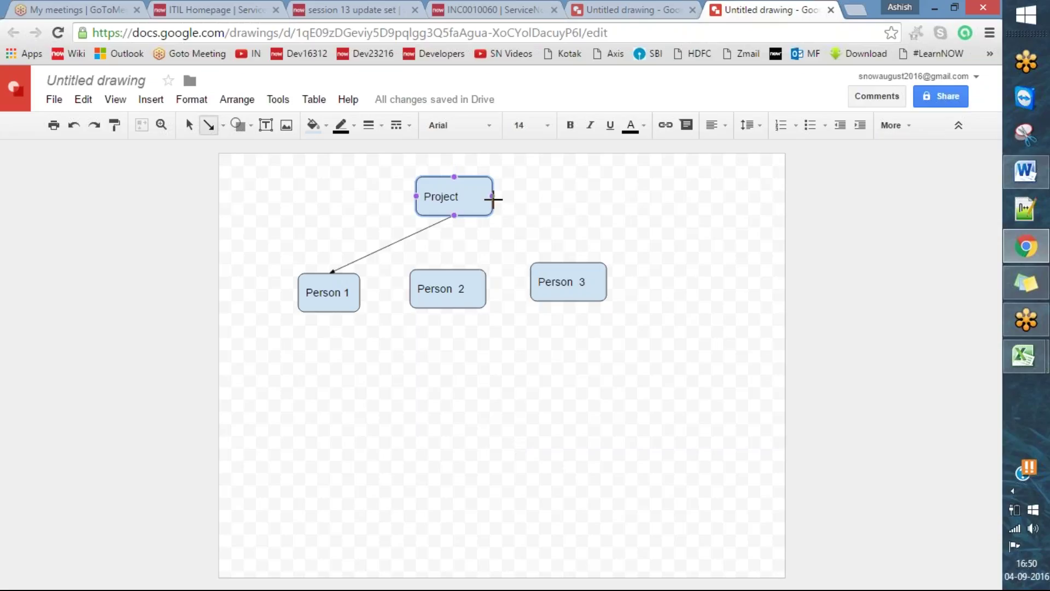
{"action": "left_click_drag", "start_coordinate": [454, 215], "coordinate": [566, 262]}
{"action": "left_click", "coordinate": [579, 392]}
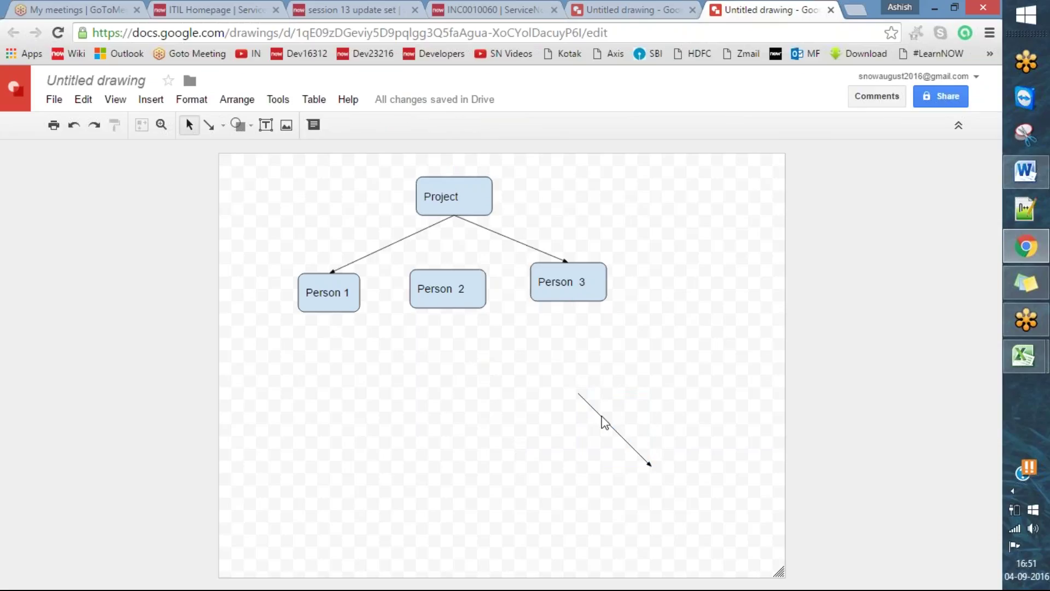
{"action": "key", "text": "Delete"}
- Draw an arrow from Project to Person 2 and delete the stray diagonal arrow
{"action": "left_click", "coordinate": [451, 201]}
{"action": "left_click", "coordinate": [208, 125]}
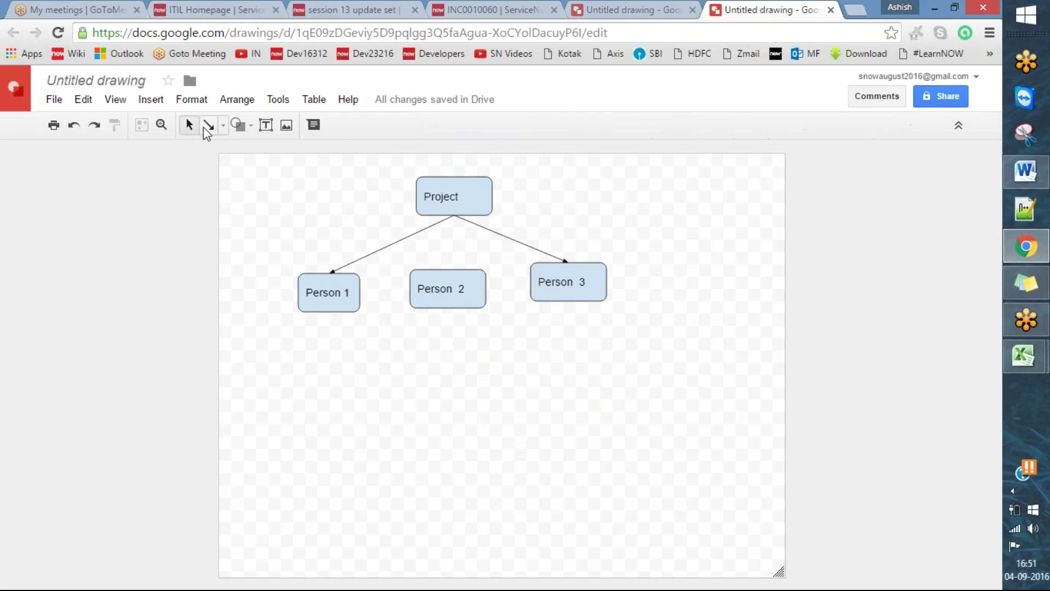
{"action": "left_click_drag", "start_coordinate": [453, 212], "coordinate": [449, 266]}
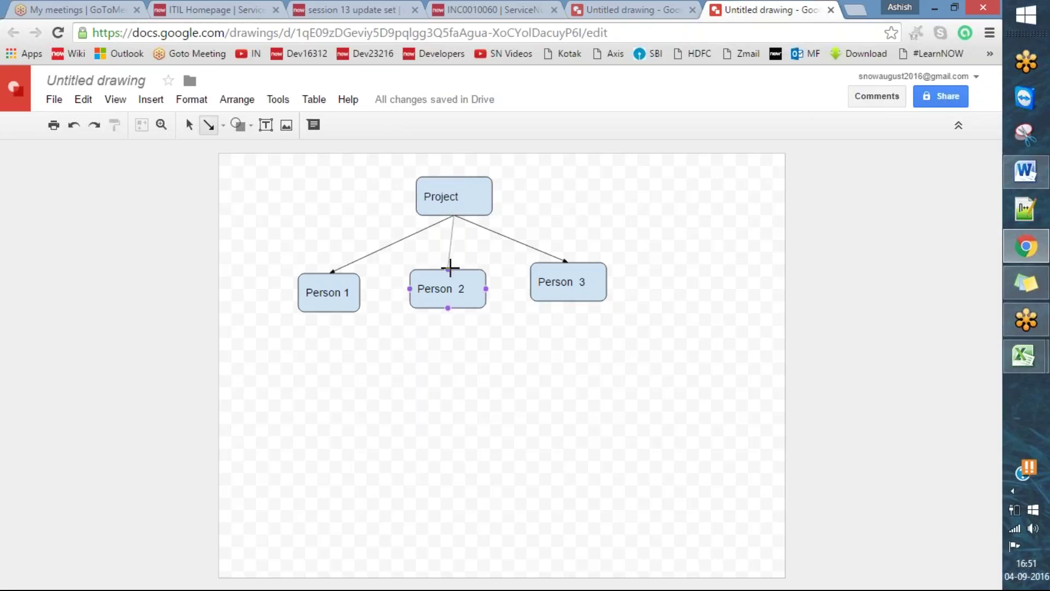
{"action": "left_click_drag", "start_coordinate": [547, 435], "coordinate": [620, 507]}
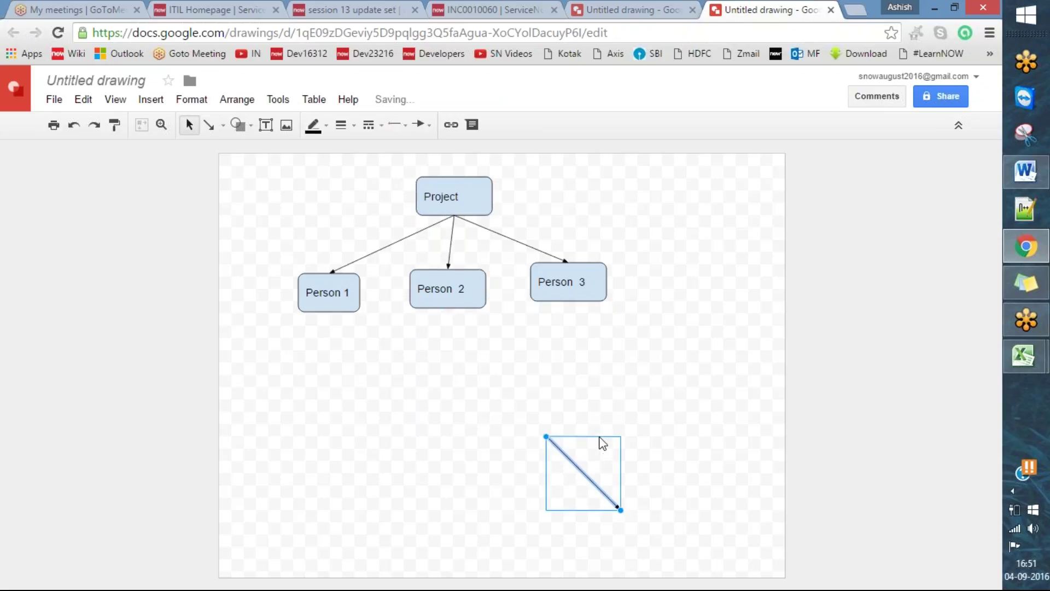
{"action": "left_click", "coordinate": [635, 461]}
{"action": "left_click", "coordinate": [582, 483]}
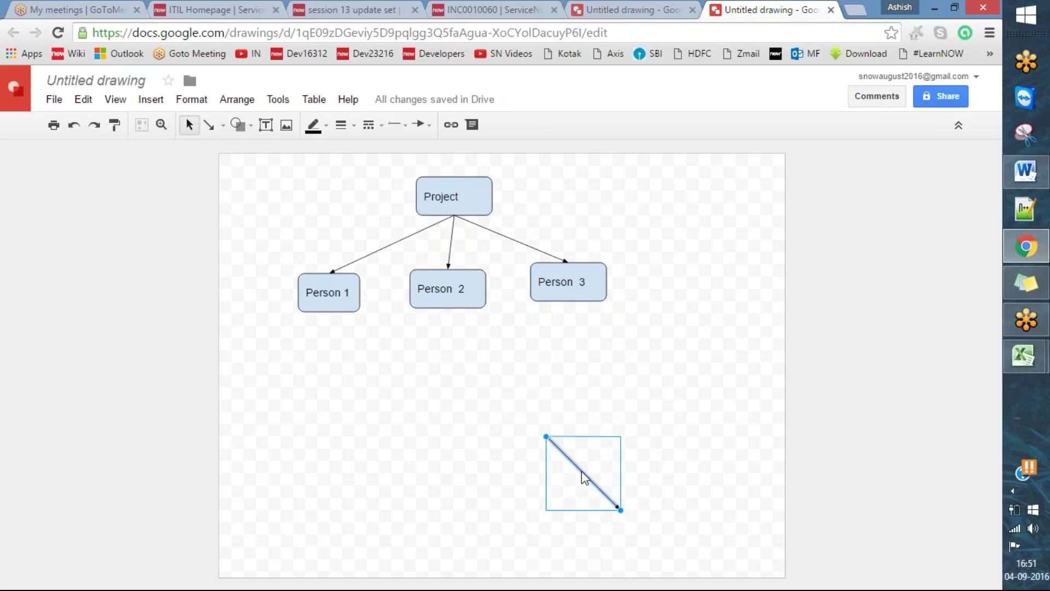
{"action": "key", "text": "Delete"}
{"action": "left_click", "coordinate": [302, 306]}
{"action": "left_click", "coordinate": [356, 251]}
- Copy Person 1 below itself, relabel it Person1_update set, and widen it to fit
{"action": "left_click", "coordinate": [343, 280]}
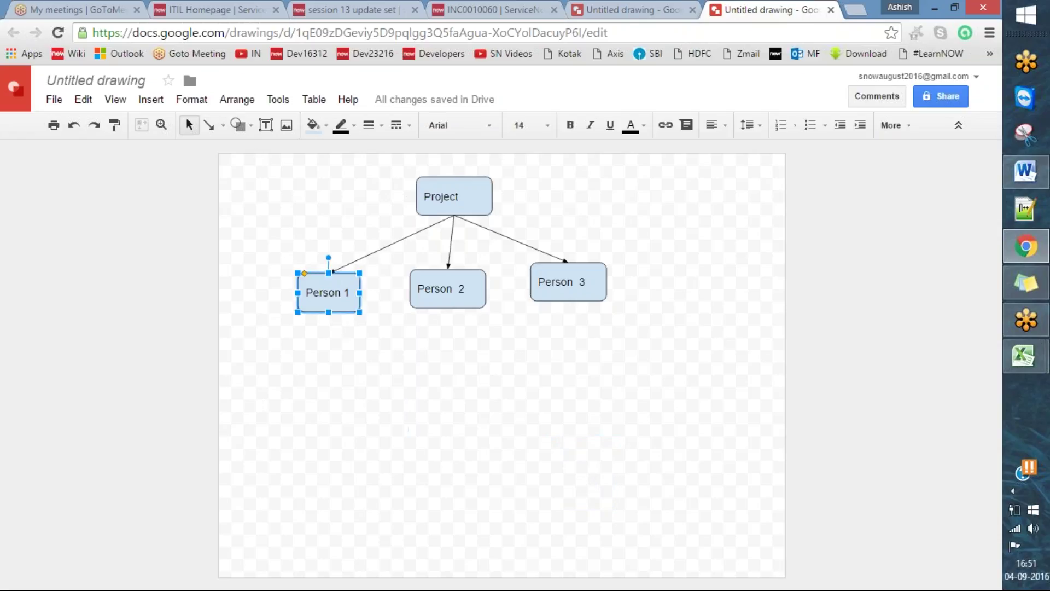
{"action": "left_click_drag", "start_coordinate": [365, 293], "coordinate": [350, 378]}
{"action": "left_click", "coordinate": [350, 378]}
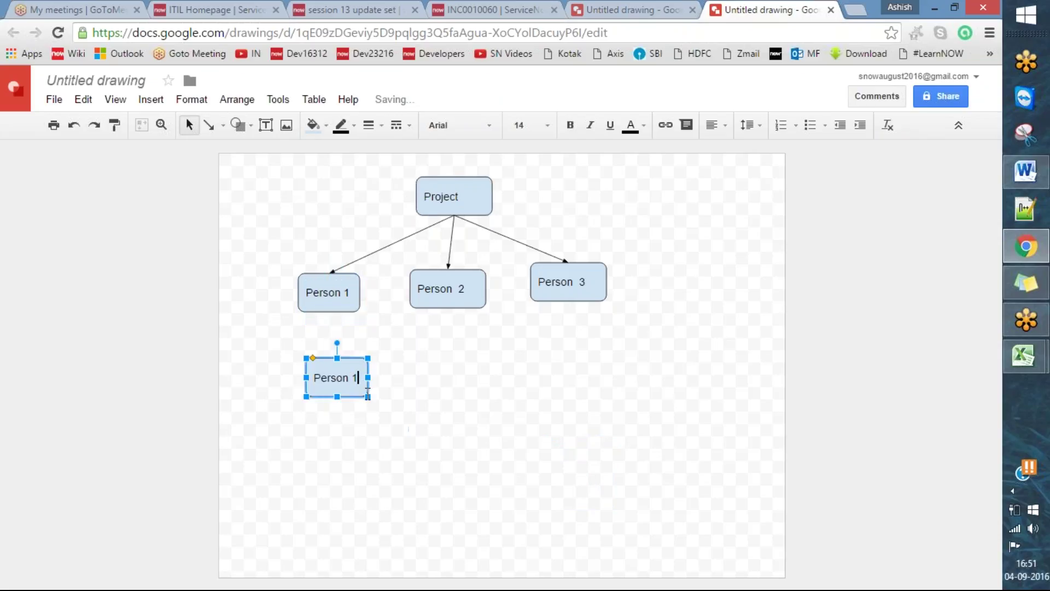
{"action": "type", "text": "_updates"}
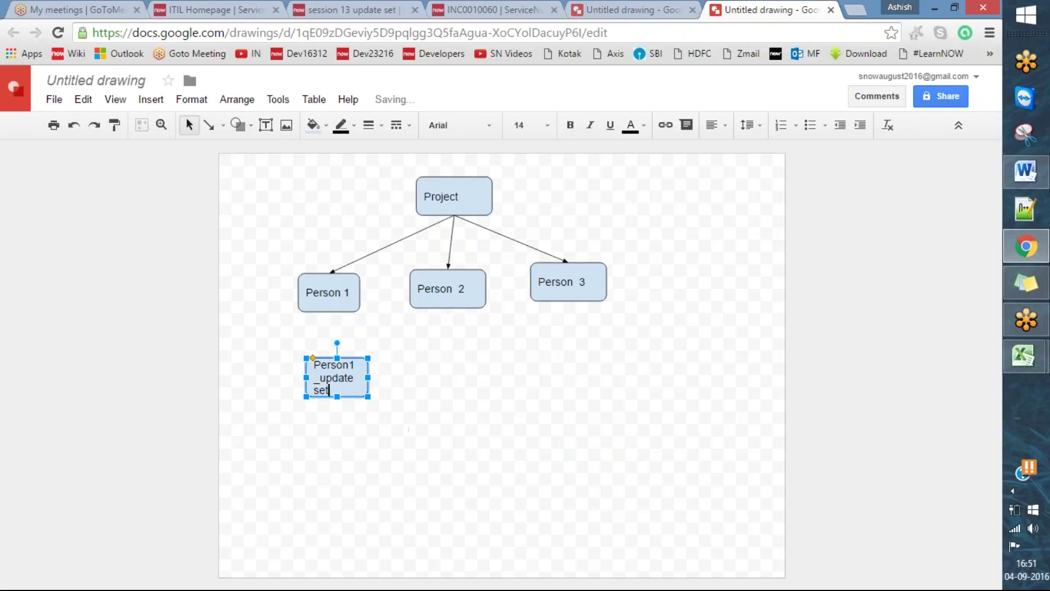
{"action": "left_click", "coordinate": [421, 398]}
{"action": "left_click", "coordinate": [355, 378]}
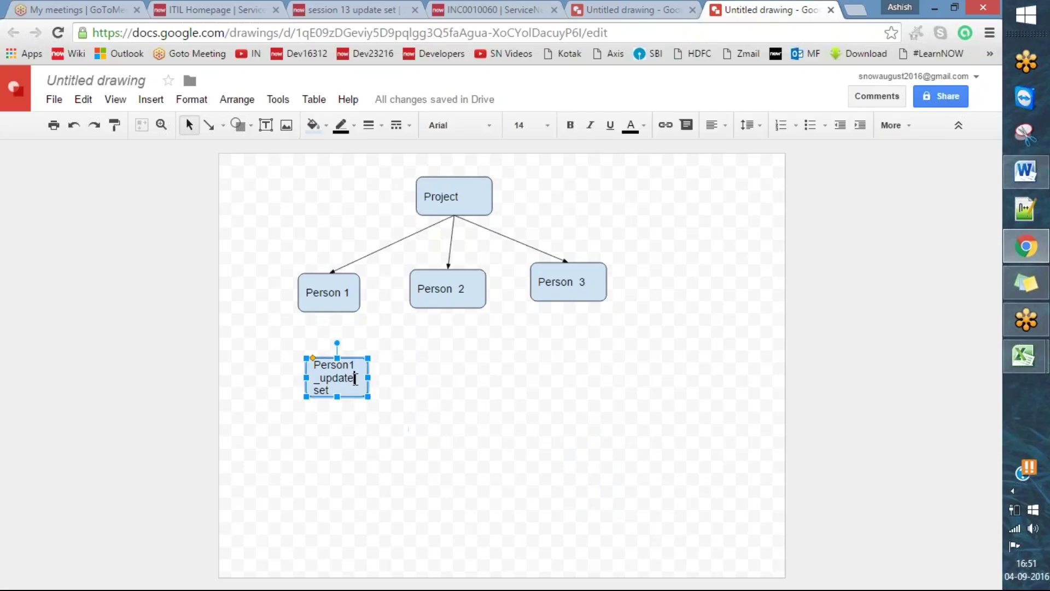
{"action": "left_click_drag", "start_coordinate": [367, 377], "coordinate": [405, 389]}
{"action": "left_click", "coordinate": [411, 399]}
- Duplicate the Person1_update set box and move the copy to the right side of the page
{"action": "left_click", "coordinate": [389, 378]}
{"action": "key", "text": "ctrl+d"}
{"action": "key", "text": "ctrl+d"}
{"action": "left_click_drag", "start_coordinate": [394, 397], "coordinate": [684, 376]}
{"action": "left_click", "coordinate": [528, 430]}
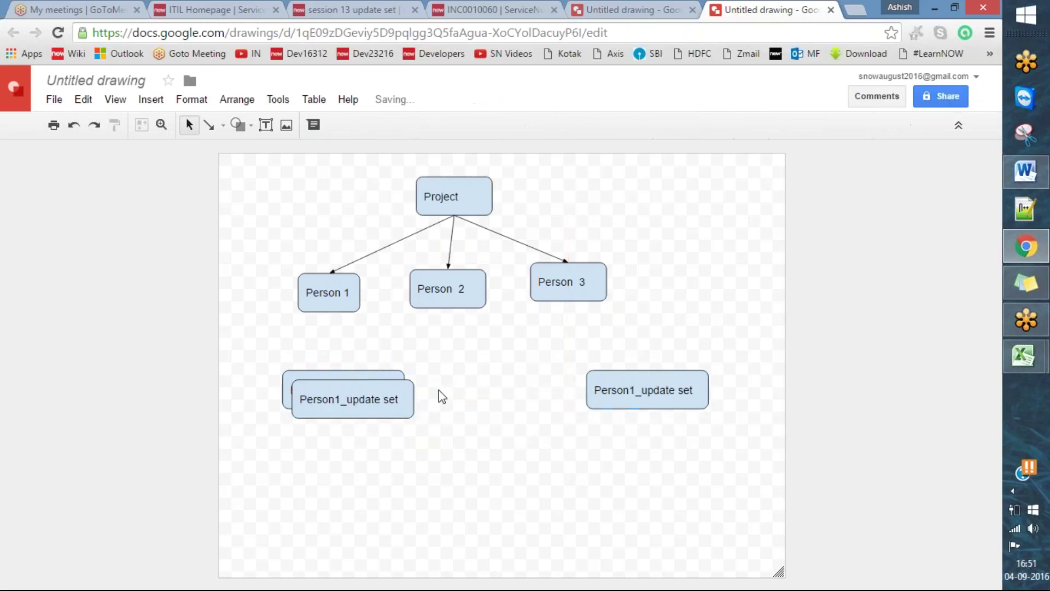
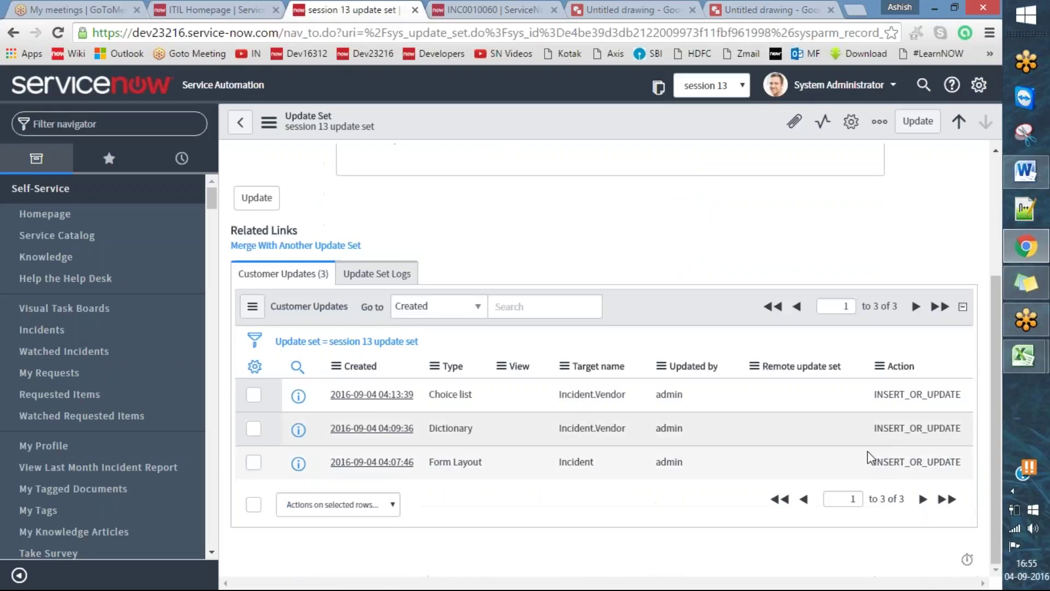
- Set the session 13 update set's State to Complete and save the record from the header menu
{"action": "left_click", "coordinate": [451, 199]}
{"action": "left_click", "coordinate": [449, 228]}
{"action": "left_click", "coordinate": [572, 277]}
{"action": "left_click", "coordinate": [596, 262]}
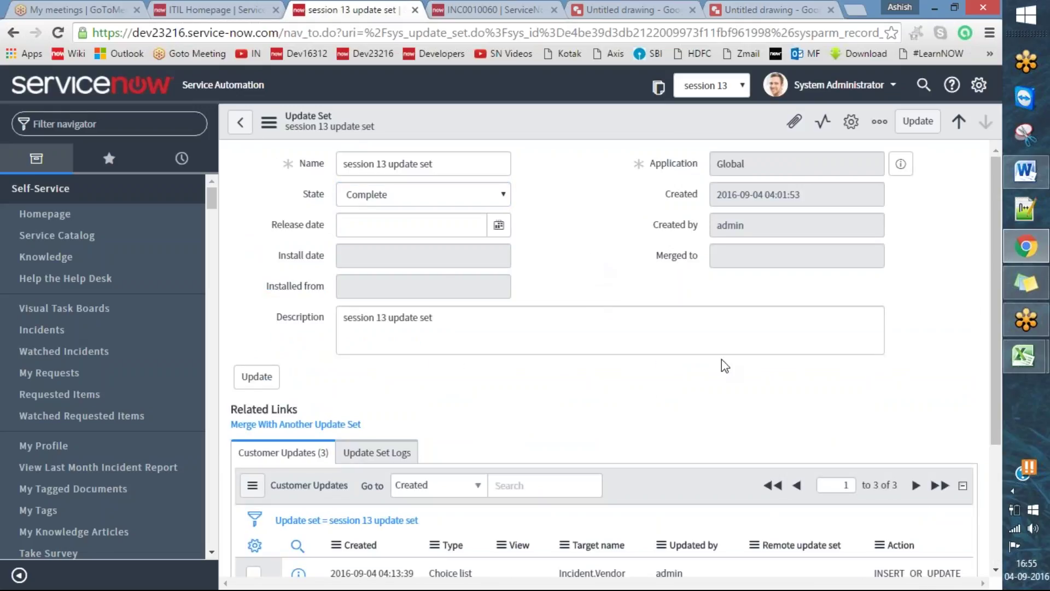
{"action": "right_click", "coordinate": [571, 128]}
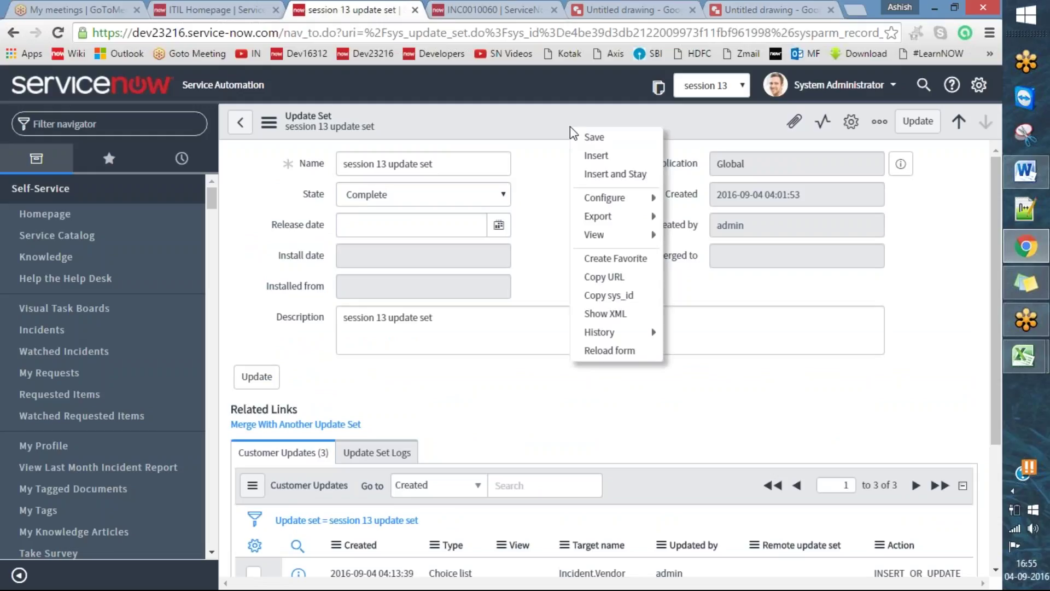
{"action": "left_click", "coordinate": [588, 143]}
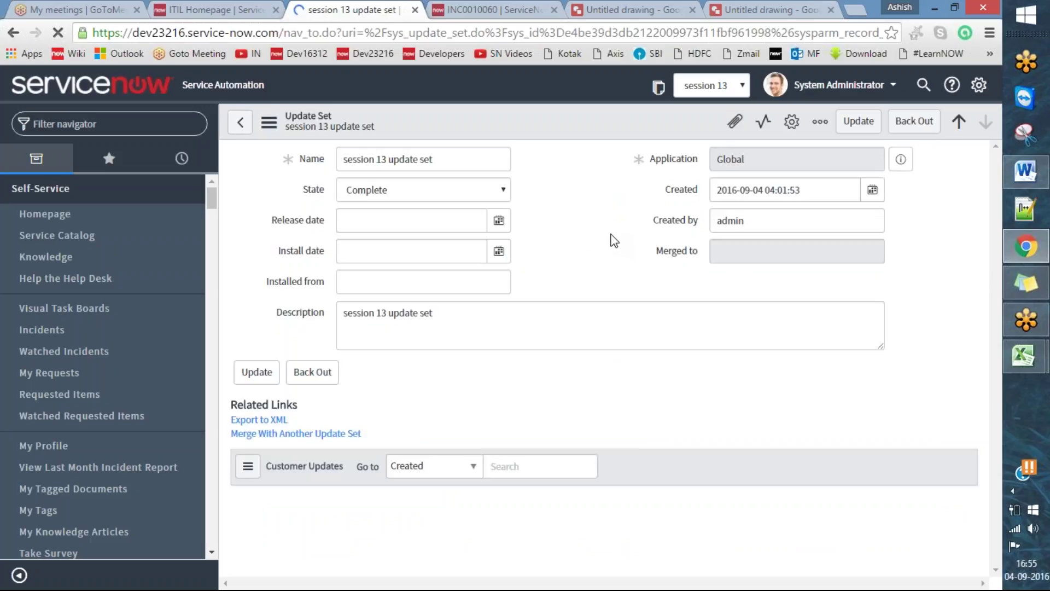
{"action": "scroll", "coordinate": [641, 304], "scroll_direction": "down", "scroll_amount": 1}
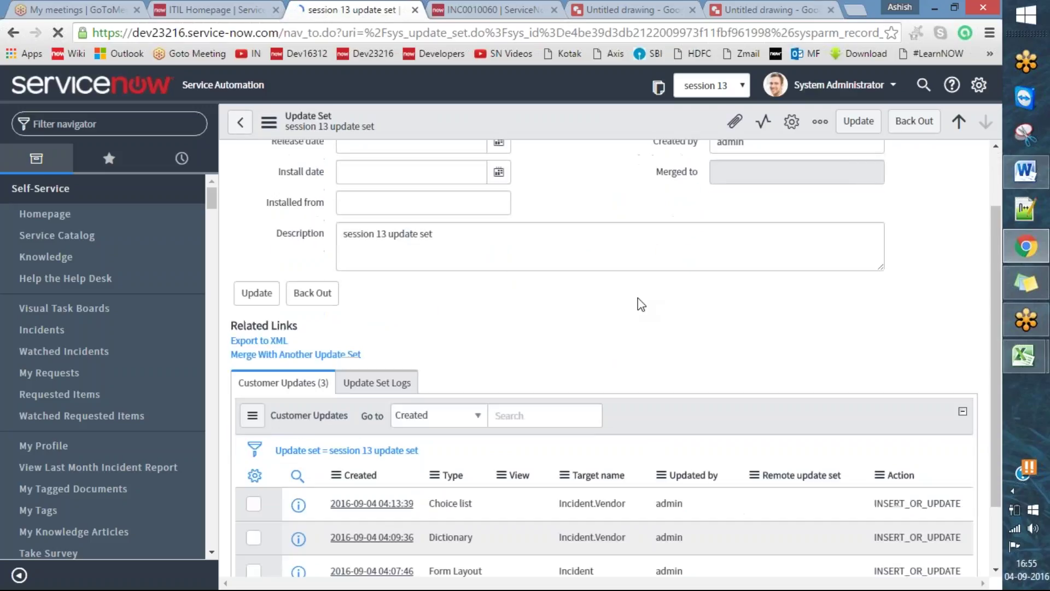
{"action": "scroll", "coordinate": [646, 301], "scroll_direction": "down", "scroll_amount": 1}
{"action": "scroll", "coordinate": [654, 295], "scroll_direction": "up", "scroll_amount": 2}
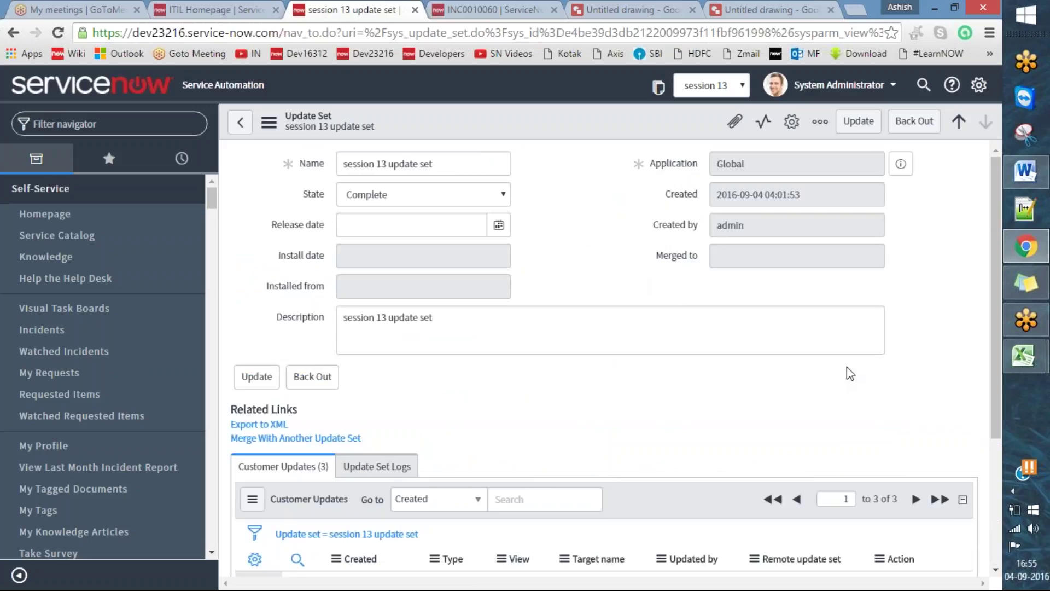
{"action": "scroll", "coordinate": [848, 366], "scroll_direction": "down", "scroll_amount": 3}
{"action": "scroll", "coordinate": [706, 365], "scroll_direction": "up", "scroll_amount": 3}
{"action": "scroll", "coordinate": [704, 356], "scroll_direction": "down", "scroll_amount": 3}
{"action": "scroll", "coordinate": [727, 334], "scroll_direction": "up", "scroll_amount": 3}
{"action": "mouse_move", "coordinate": [292, 185]}
{"action": "left_mouse_down"}
{"action": "mouse_move", "coordinate": [296, 209]}
{"action": "mouse_move", "coordinate": [473, 218]}
{"action": "mouse_move", "coordinate": [530, 205]}
{"action": "mouse_move", "coordinate": [492, 168]}
{"action": "mouse_move", "coordinate": [375, 164]}
{"action": "mouse_move", "coordinate": [292, 178]}
{"action": "mouse_move", "coordinate": [290, 188]}
{"action": "left_mouse_up"}
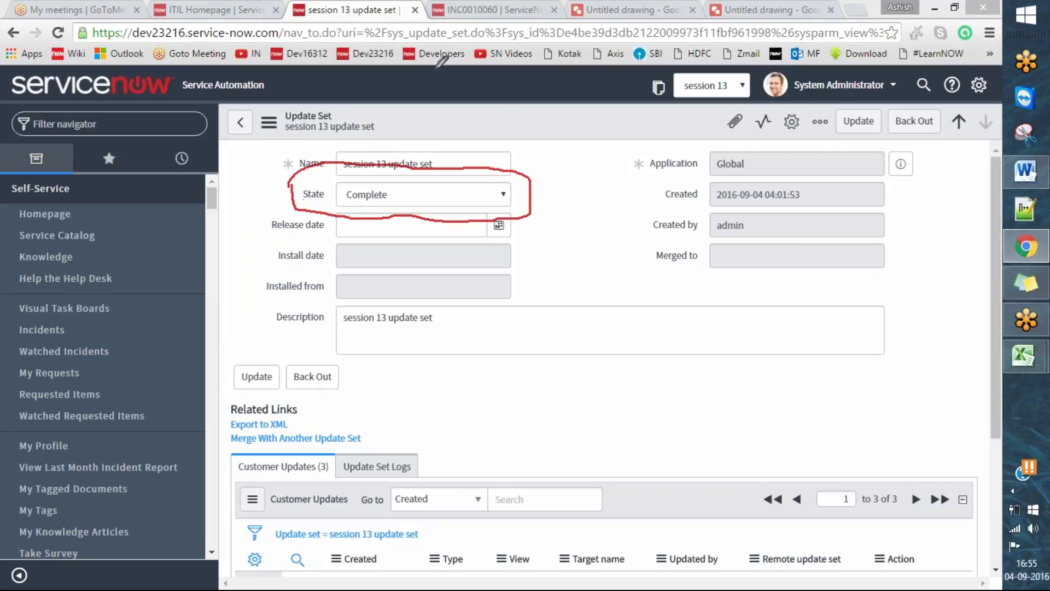
{"action": "left_click", "coordinate": [528, 52]}
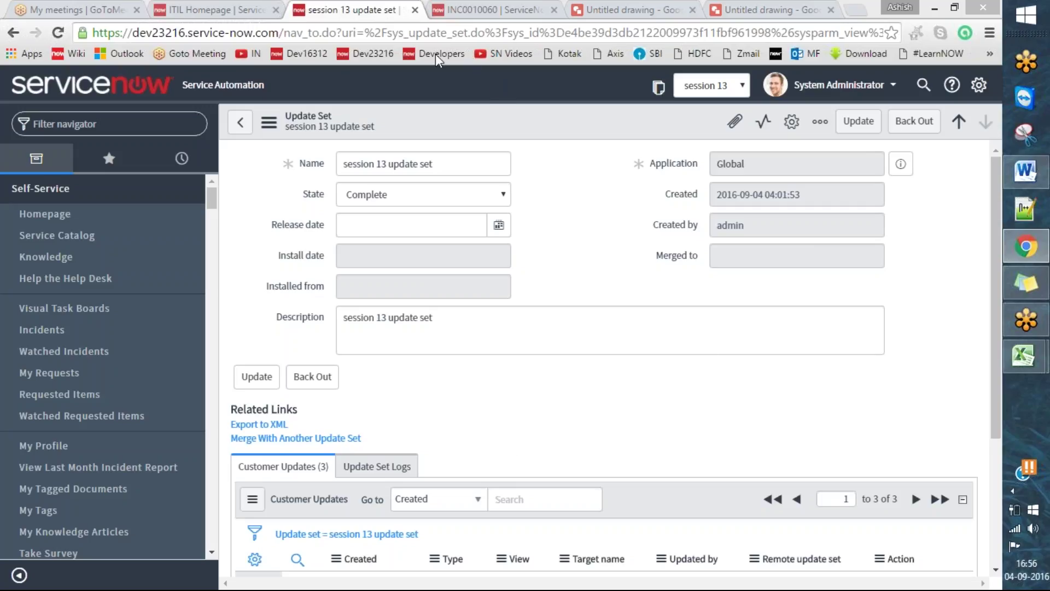
{"action": "left_click_drag", "start_coordinate": [221, 419], "coordinate": [238, 416]}
- Export the session 13 update set via Export to XML and open the download with Notepad++
{"action": "left_click", "coordinate": [276, 426]}
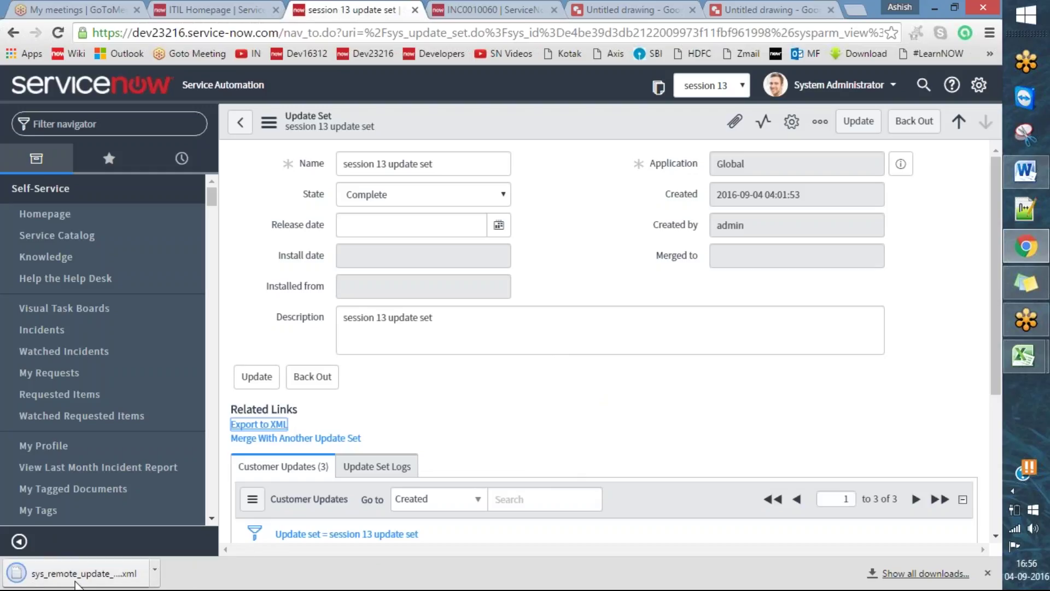
{"action": "left_click", "coordinate": [97, 577]}
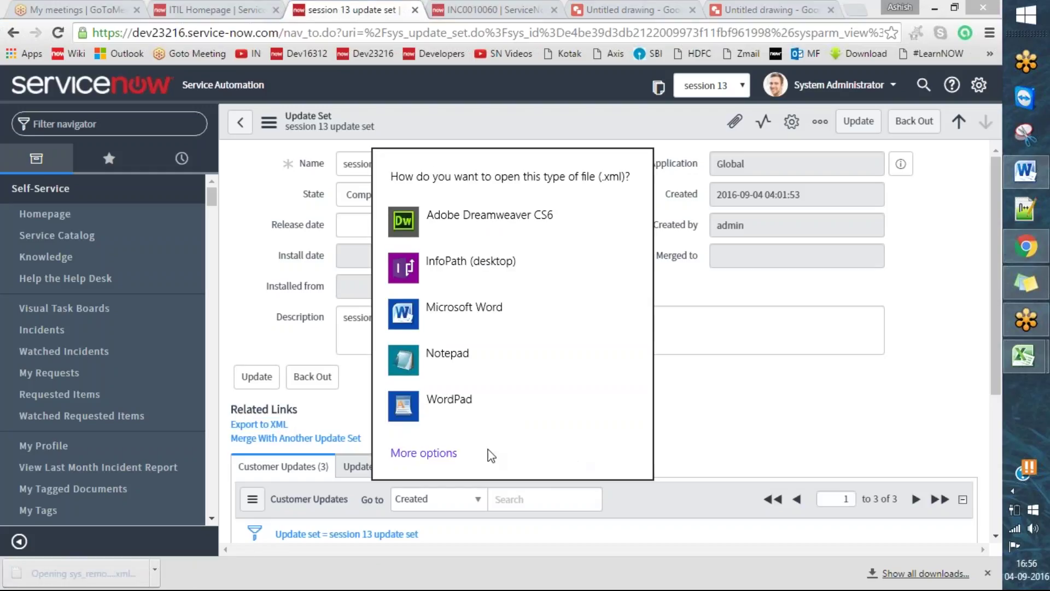
{"action": "left_click", "coordinate": [432, 453]}
{"action": "scroll", "coordinate": [602, 361], "scroll_direction": "down", "scroll_amount": 2}
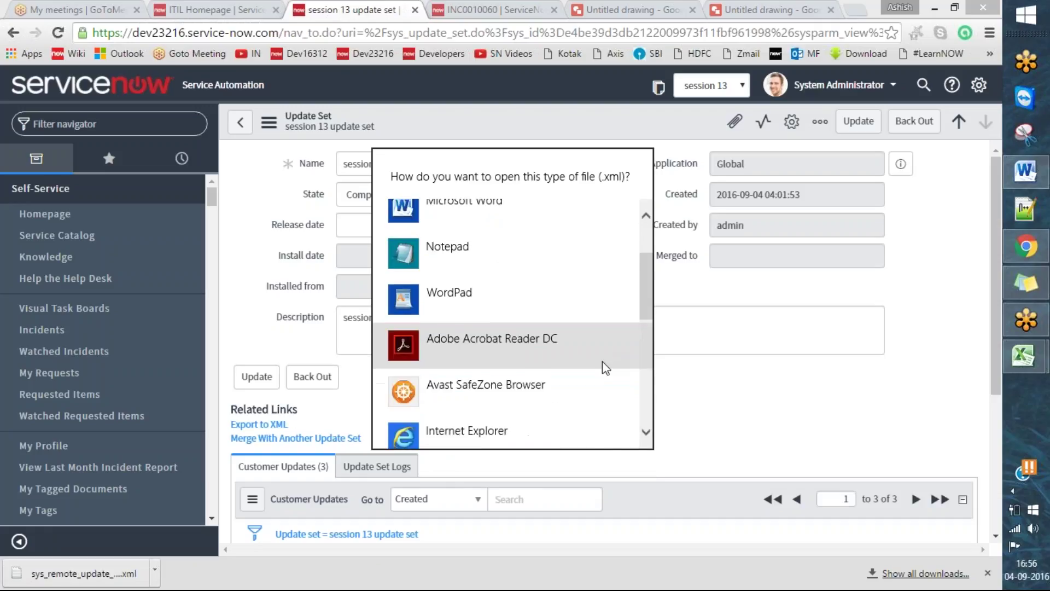
{"action": "scroll", "coordinate": [603, 361], "scroll_direction": "down", "scroll_amount": 3}
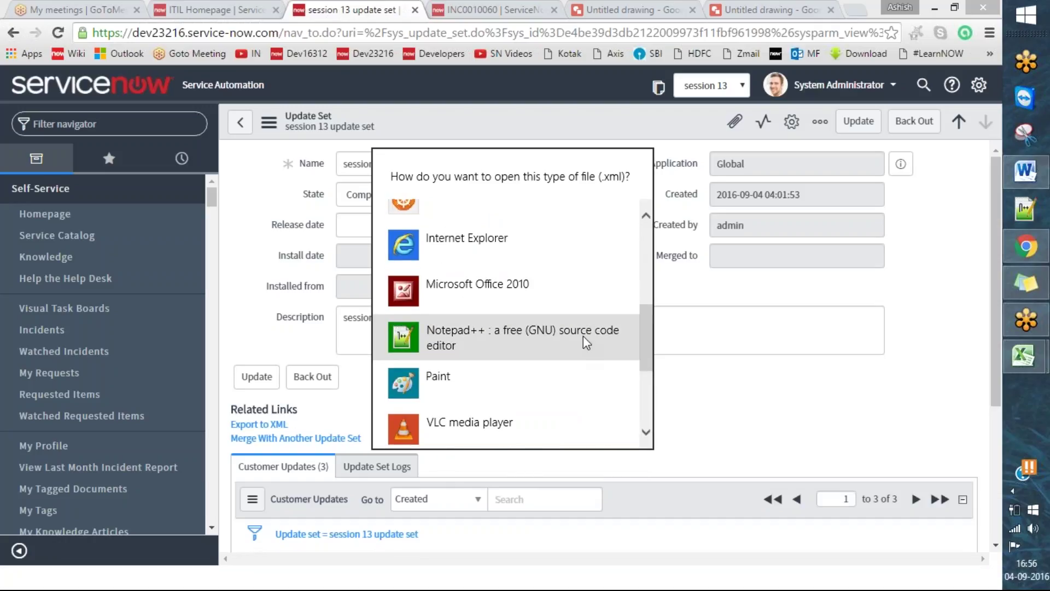
{"action": "left_click", "coordinate": [583, 335]}
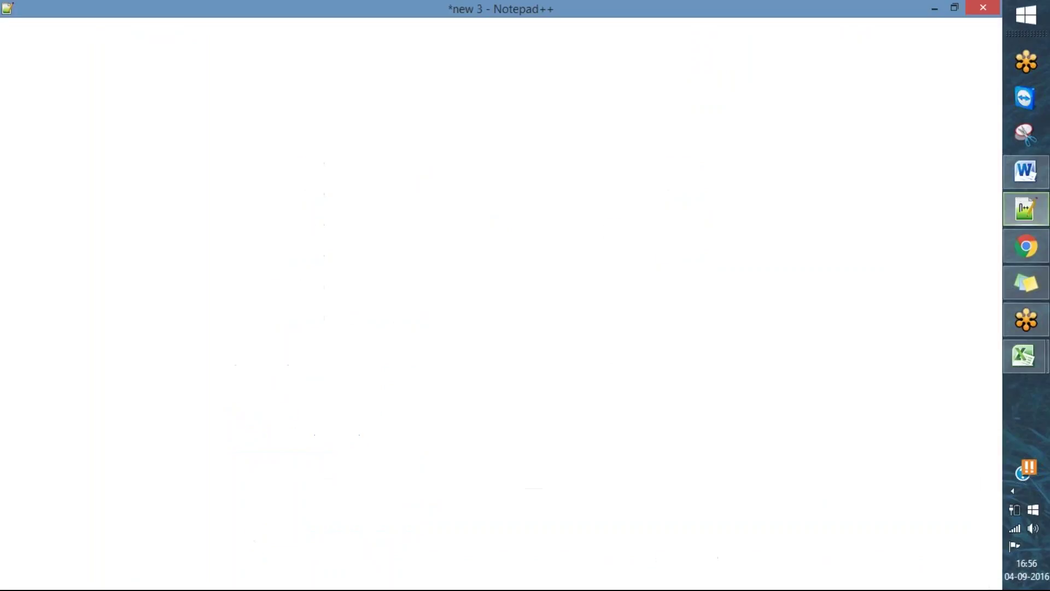
- Scroll through the exported update set XML in Notepad++, then minimize it
{"action": "scroll", "coordinate": [617, 275], "scroll_direction": "down", "scroll_amount": 20}
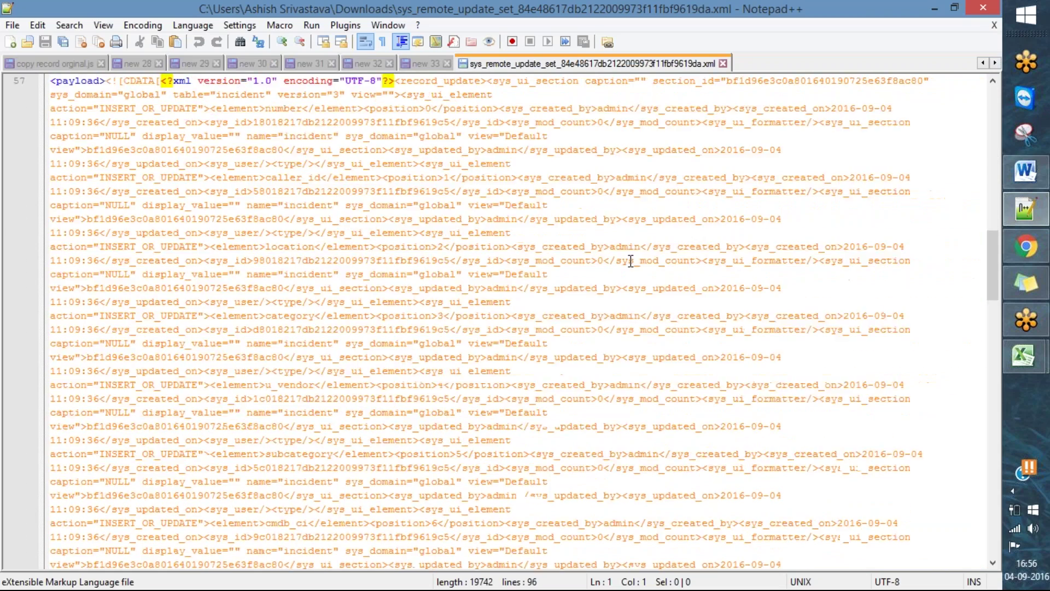
{"action": "scroll", "coordinate": [630, 260], "scroll_direction": "down", "scroll_amount": 15}
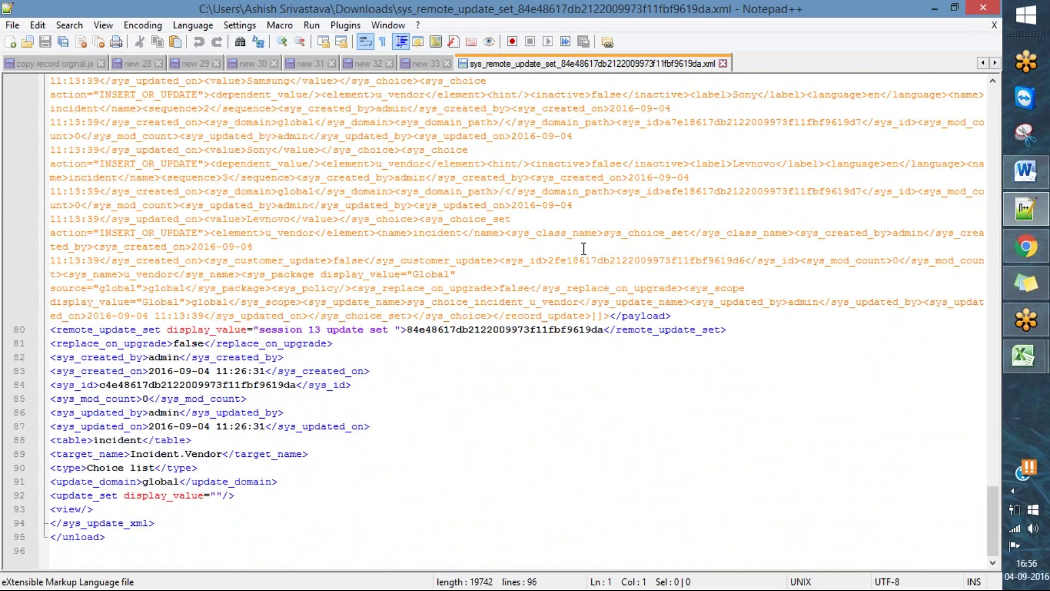
{"action": "scroll", "coordinate": [579, 228], "scroll_direction": "up", "scroll_amount": 15}
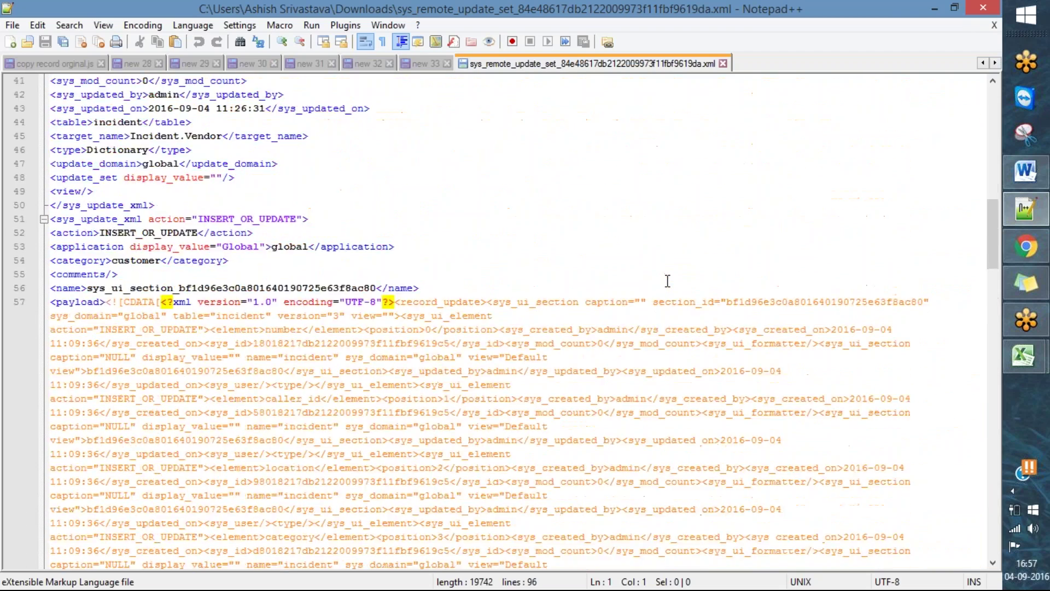
{"action": "scroll", "coordinate": [668, 281], "scroll_direction": "up", "scroll_amount": 15}
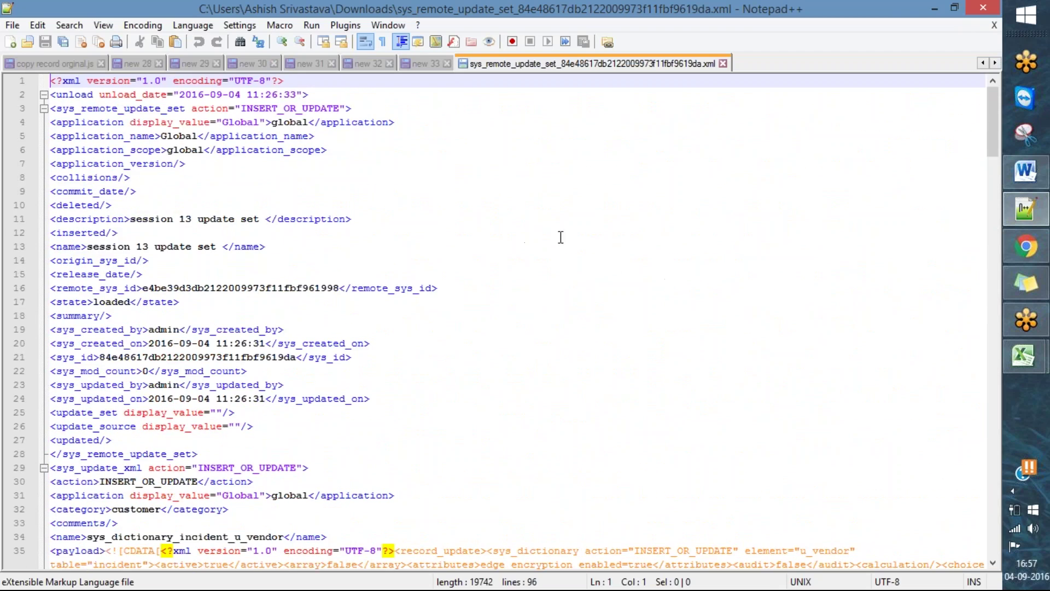
{"action": "scroll", "coordinate": [636, 282], "scroll_direction": "down", "scroll_amount": 15}
{"action": "scroll", "coordinate": [636, 282], "scroll_direction": "up", "scroll_amount": 6}
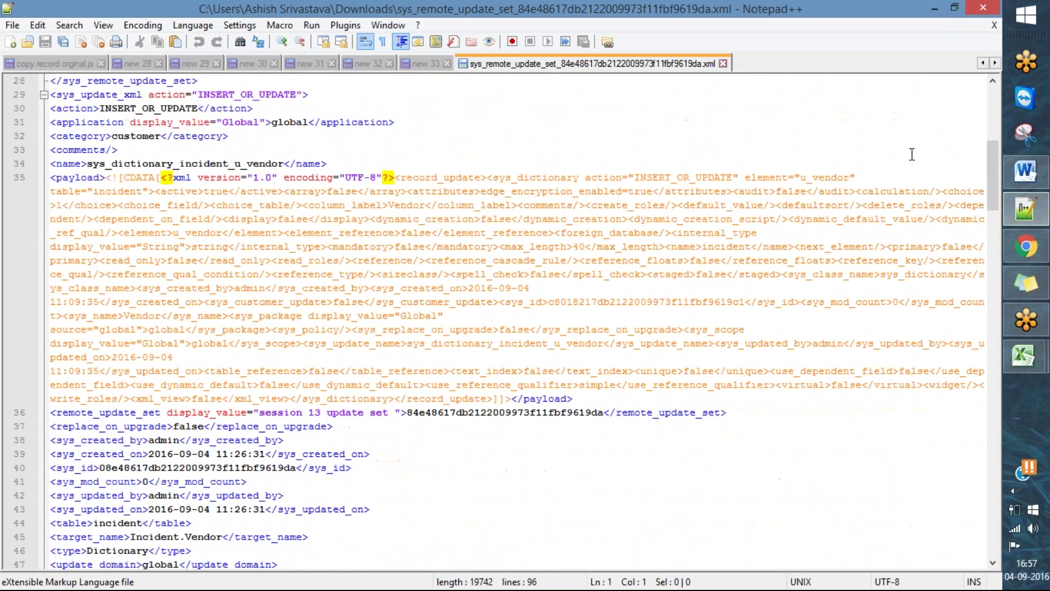
{"action": "left_click", "coordinate": [937, 7]}
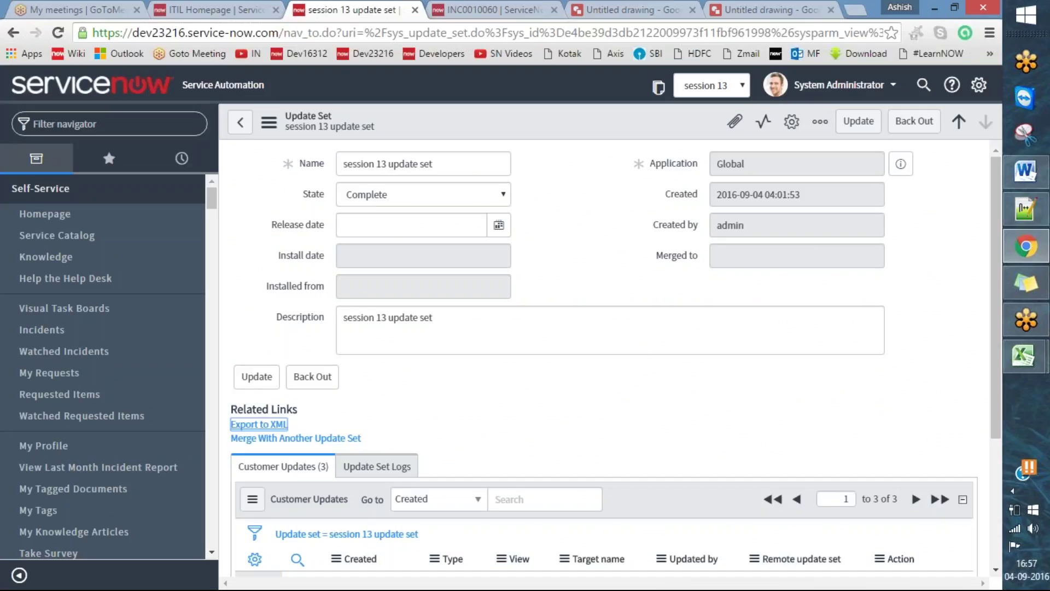
- Bring Notepad++ back, glance over the XML again, and minimize it once more
{"action": "left_click", "coordinate": [1028, 207]}
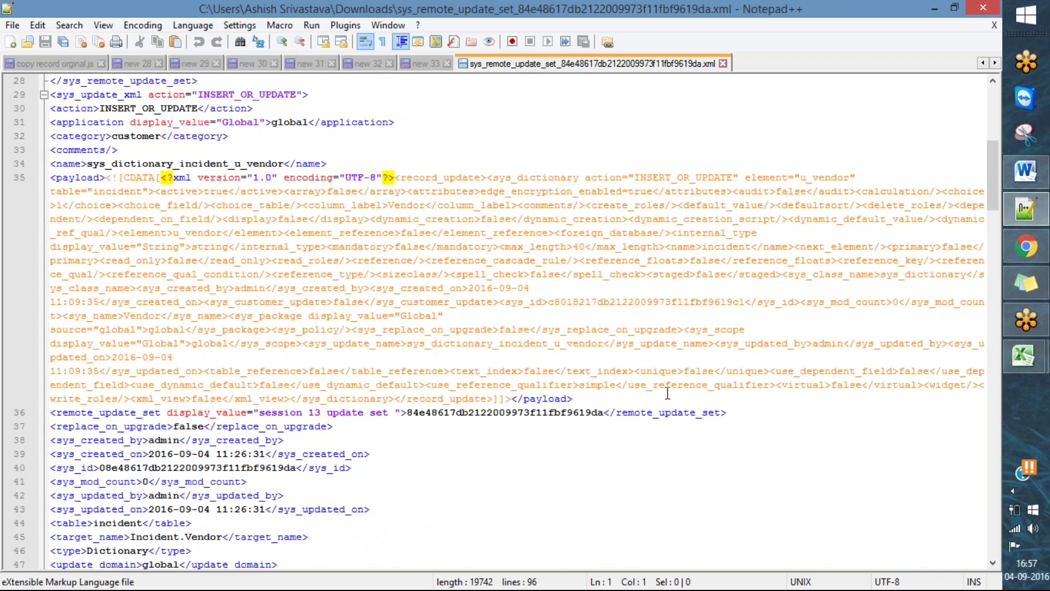
{"action": "scroll", "coordinate": [667, 388], "scroll_direction": "down", "scroll_amount": 14}
{"action": "scroll", "coordinate": [679, 392], "scroll_direction": "up", "scroll_amount": 7}
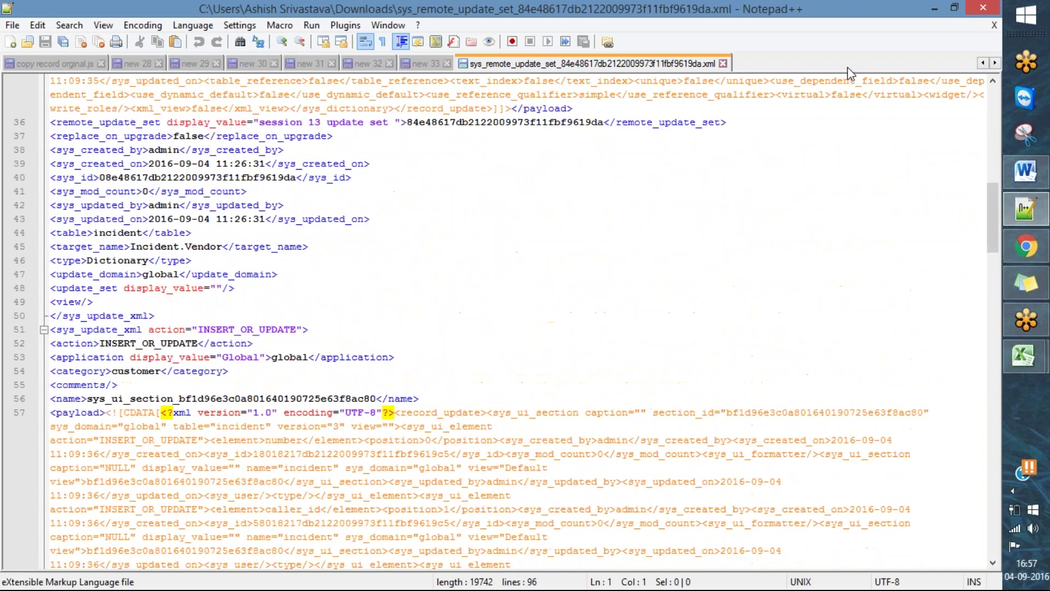
{"action": "left_click", "coordinate": [936, 8]}
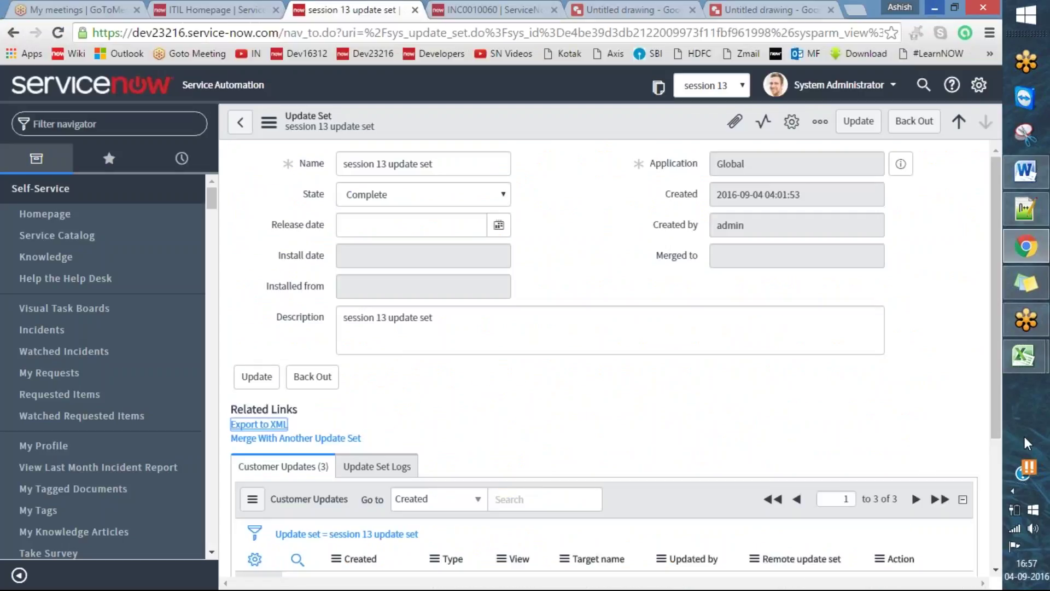
- Circle the instance address in red, erase the mark, and switch to the dev16312 ITIL Homepage tab
{"action": "scroll", "coordinate": [942, 331], "scroll_direction": "down", "scroll_amount": 3}
{"action": "scroll", "coordinate": [943, 330], "scroll_direction": "up", "scroll_amount": 3}
{"action": "scroll", "coordinate": [930, 317], "scroll_direction": "down", "scroll_amount": 3}
{"action": "scroll", "coordinate": [925, 323], "scroll_direction": "up", "scroll_amount": 3}
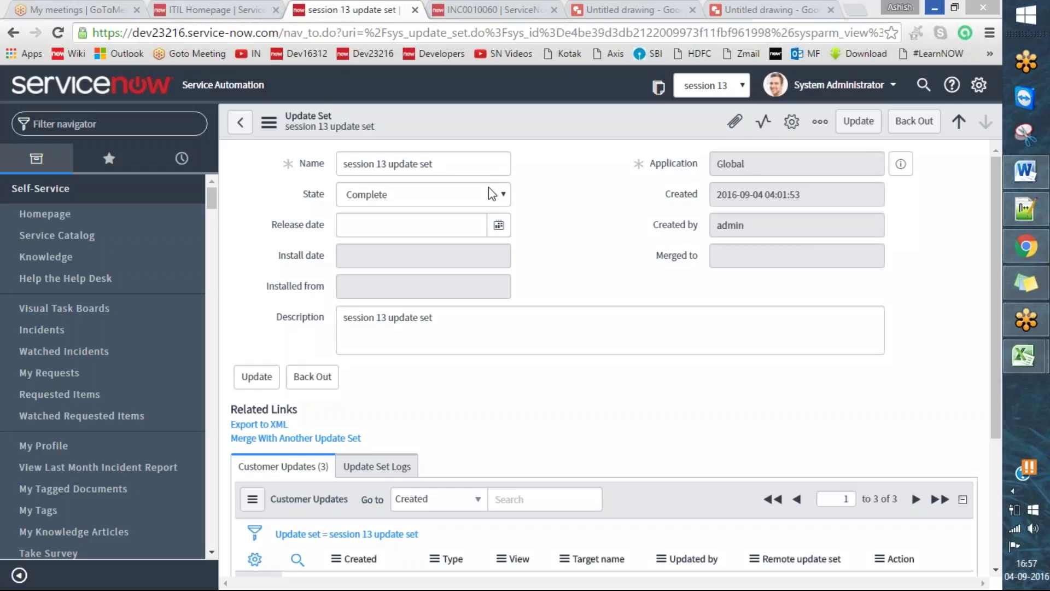
{"action": "mouse_move", "coordinate": [91, 44]}
{"action": "left_mouse_down"}
{"action": "mouse_move", "coordinate": [222, 36]}
{"action": "mouse_move", "coordinate": [247, 17]}
{"action": "mouse_move", "coordinate": [87, 35]}
{"action": "left_mouse_up"}
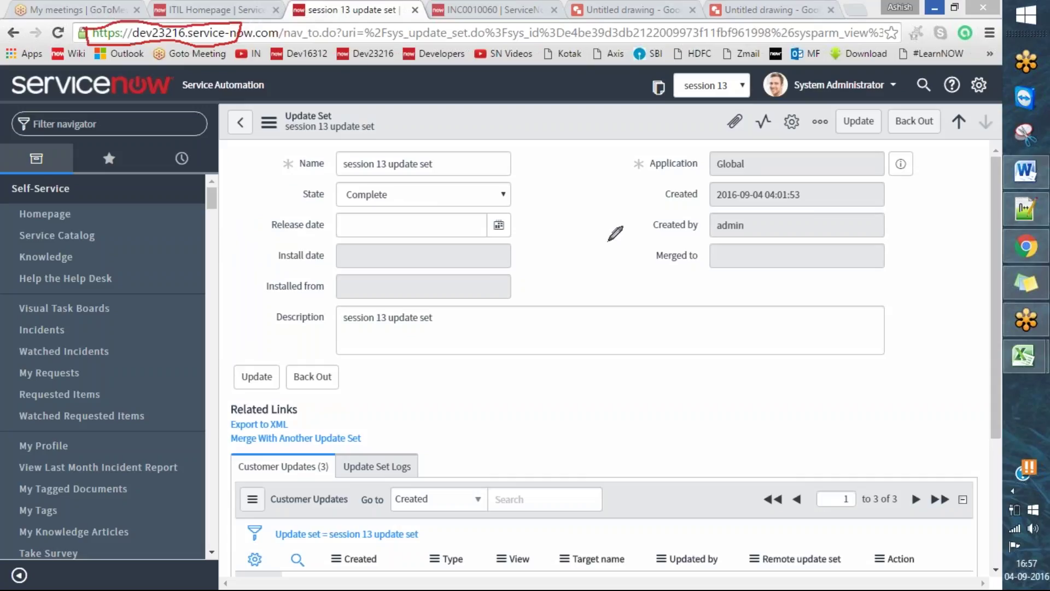
{"action": "key", "text": "e"}
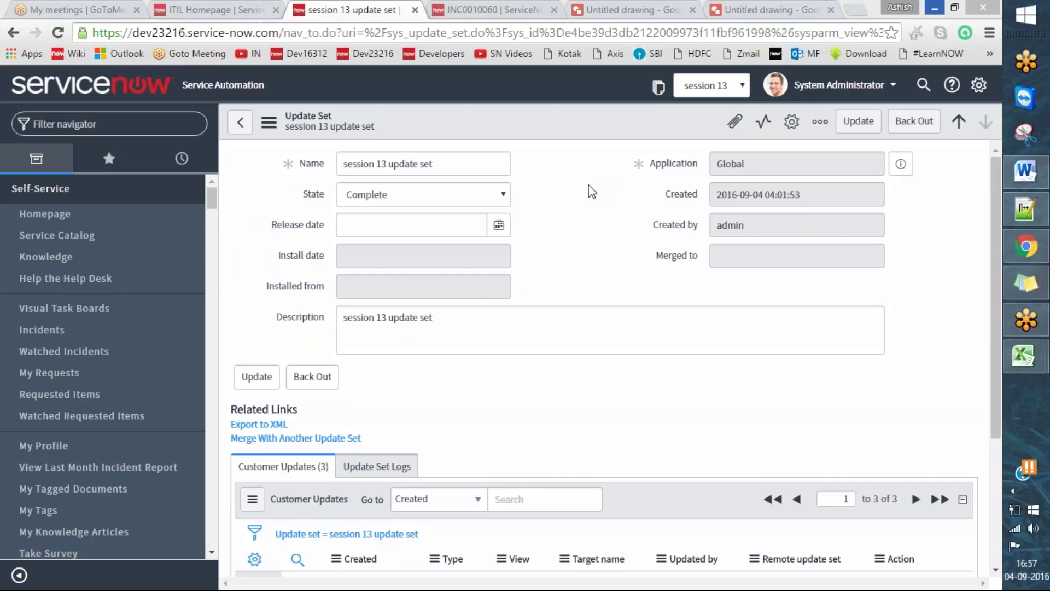
{"action": "key", "text": "Escape"}
{"action": "left_click", "coordinate": [202, 9]}
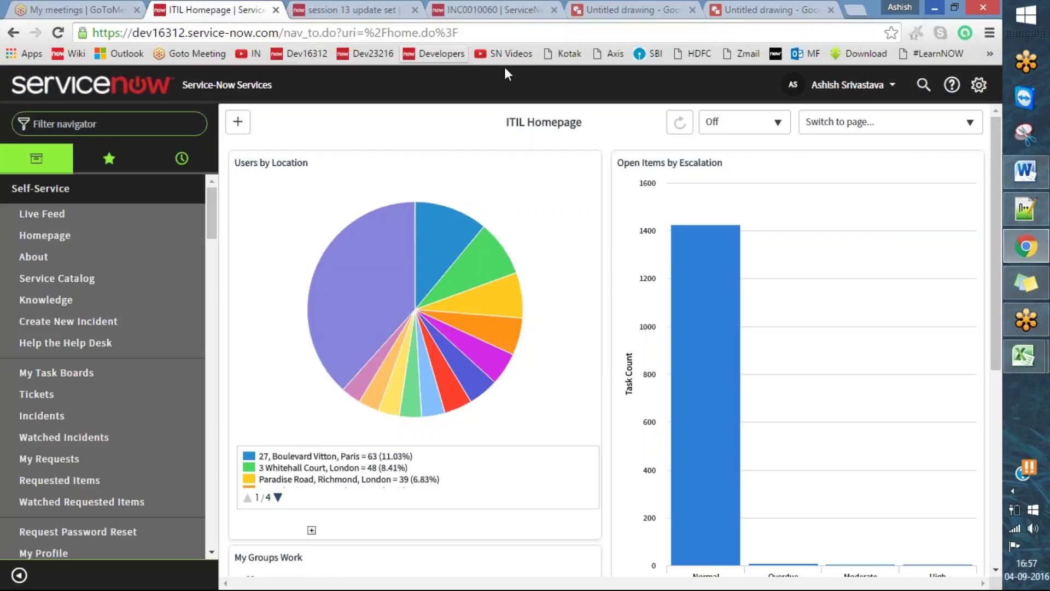
{"action": "key", "text": "ctrl+shift+F5"}
{"action": "mouse_move", "coordinate": [81, 39]}
{"action": "left_mouse_down"}
{"action": "mouse_move", "coordinate": [254, 45]}
{"action": "mouse_move", "coordinate": [280, 41]}
{"action": "mouse_move", "coordinate": [290, 17]}
{"action": "mouse_move", "coordinate": [131, 12]}
{"action": "mouse_move", "coordinate": [85, 22]}
{"action": "left_mouse_up"}
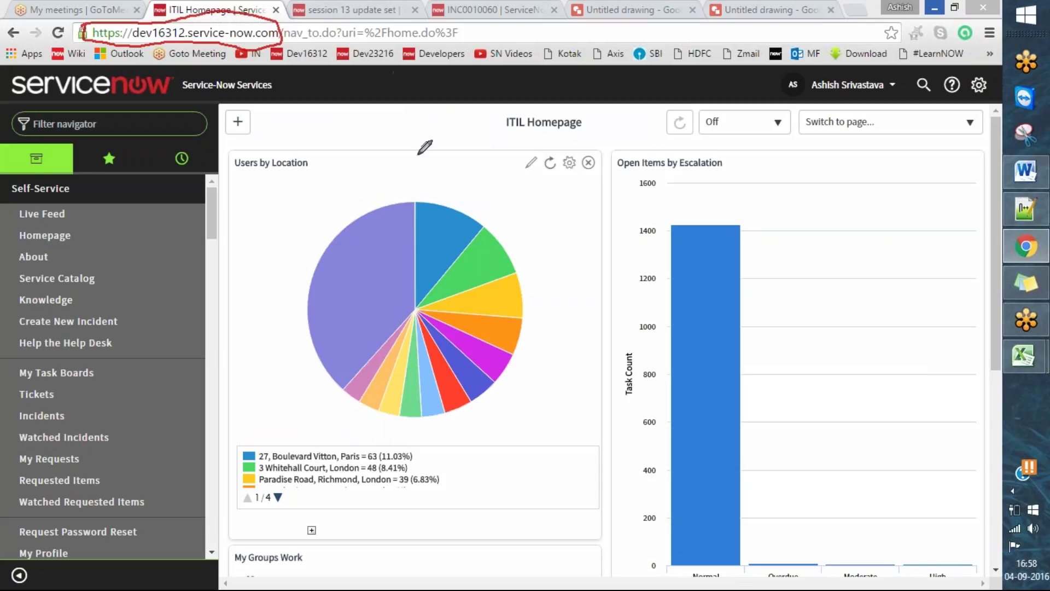
{"action": "left_click_drag", "start_coordinate": [280, 32], "coordinate": [92, 32]}
{"action": "key", "text": "ctrl+c"}
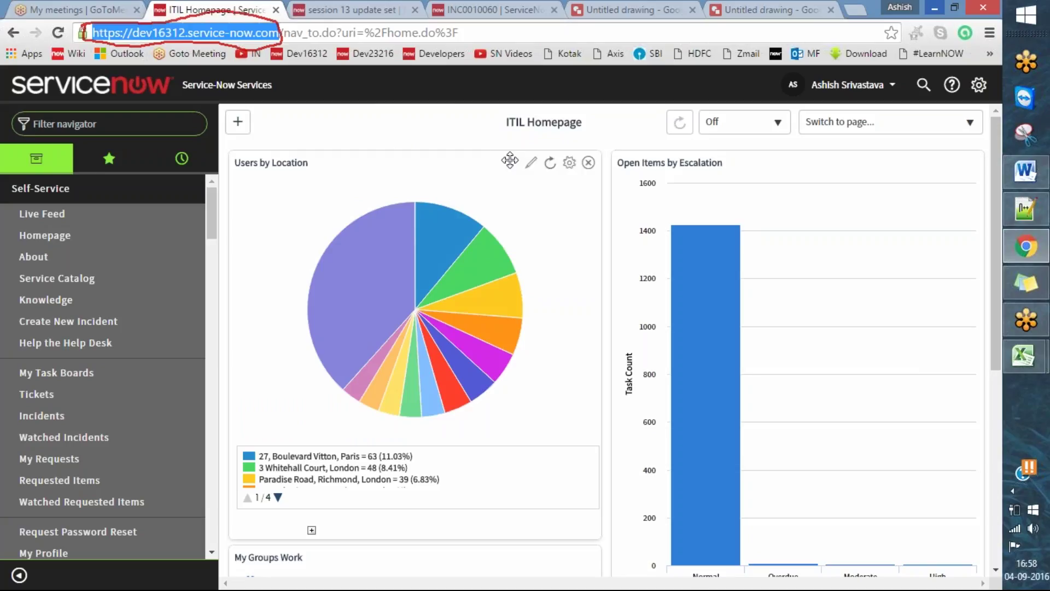
{"action": "left_click", "coordinate": [1026, 171]}
- Paste the dev16312 address on a new Word line and label it (Production Instance)
{"action": "key", "text": "BackSpace"}
{"action": "key", "text": "Return"}
{"action": "key", "text": "Return"}
{"action": "key", "text": "ctrl+v"}
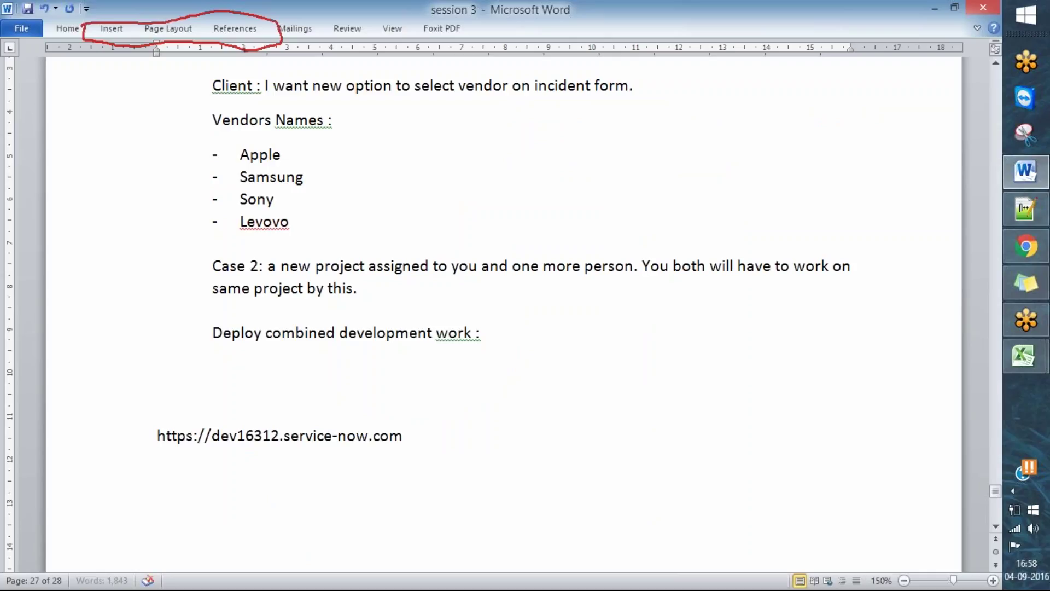
{"action": "type", "text": "(Prodyc"}
{"action": "key", "text": "BackSpace"}
{"action": "key", "text": "BackSpace"}
{"action": "type", "text": "uct)"}
{"action": "key", "text": "Left"}
{"action": "type", "text": "ion Instance"}
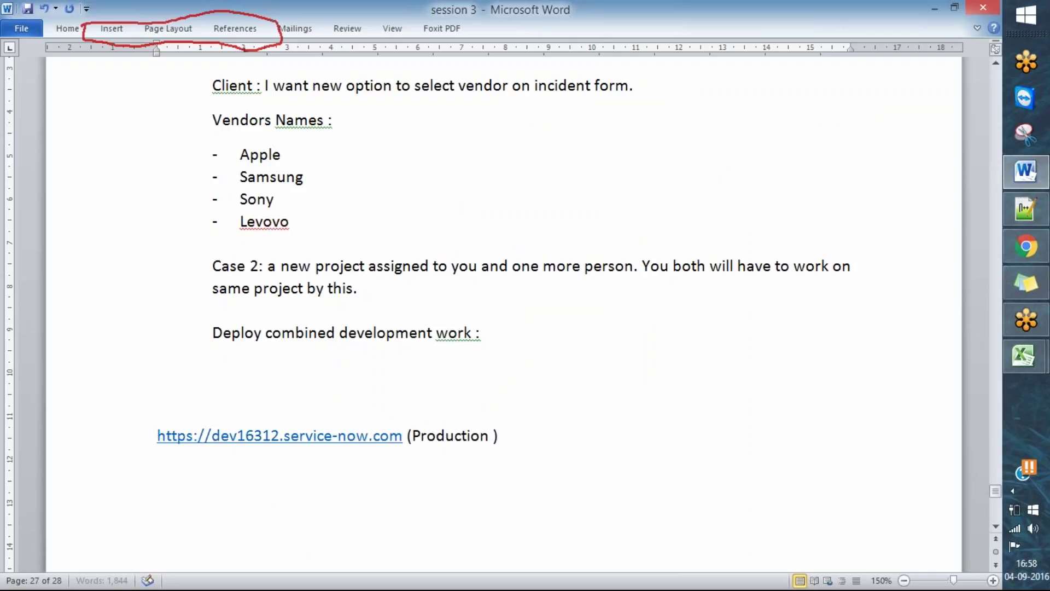
{"action": "key", "text": "ctrl+Left"}
{"action": "key", "text": "ctrl+Left"}
{"action": "key", "text": "ctrl+Right"}
{"action": "key", "text": "ctrl+Right"}
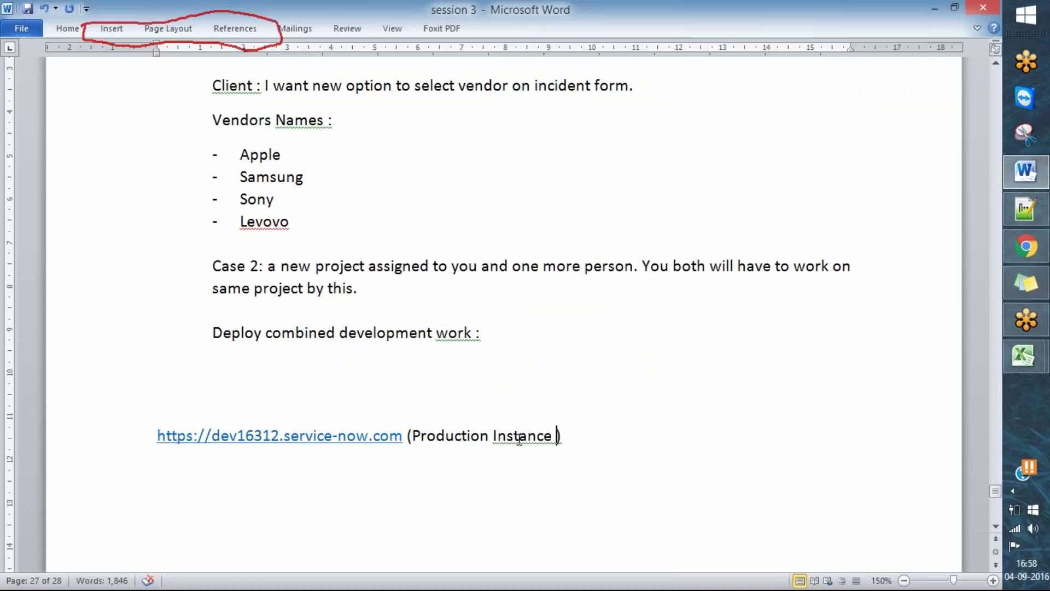
{"action": "right_click", "coordinate": [552, 443]}
{"action": "left_click", "coordinate": [602, 266]}
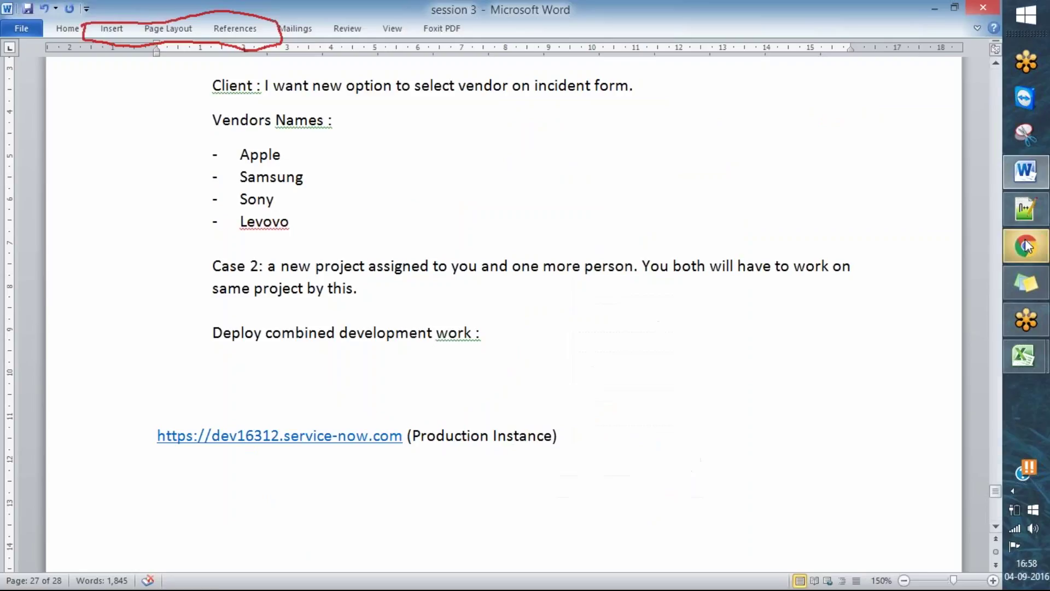
- Copy the dev23216 address from the update set page and paste it below, labelled Development
{"action": "left_click", "coordinate": [1026, 246]}
{"action": "left_click", "coordinate": [365, 10]}
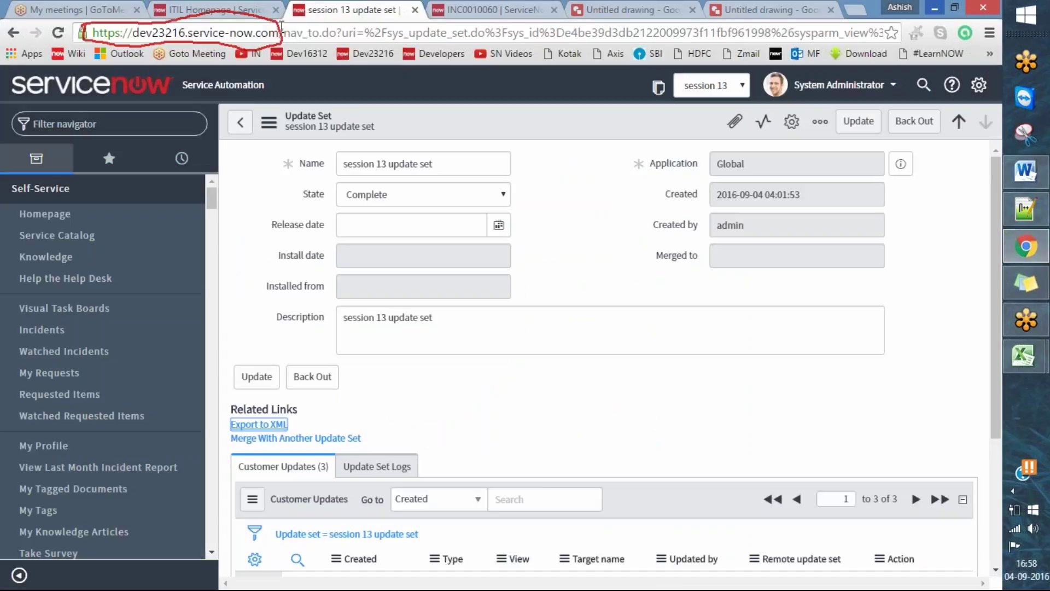
{"action": "left_click_drag", "start_coordinate": [277, 32], "coordinate": [8, 58]}
{"action": "key", "text": "ctrl+c"}
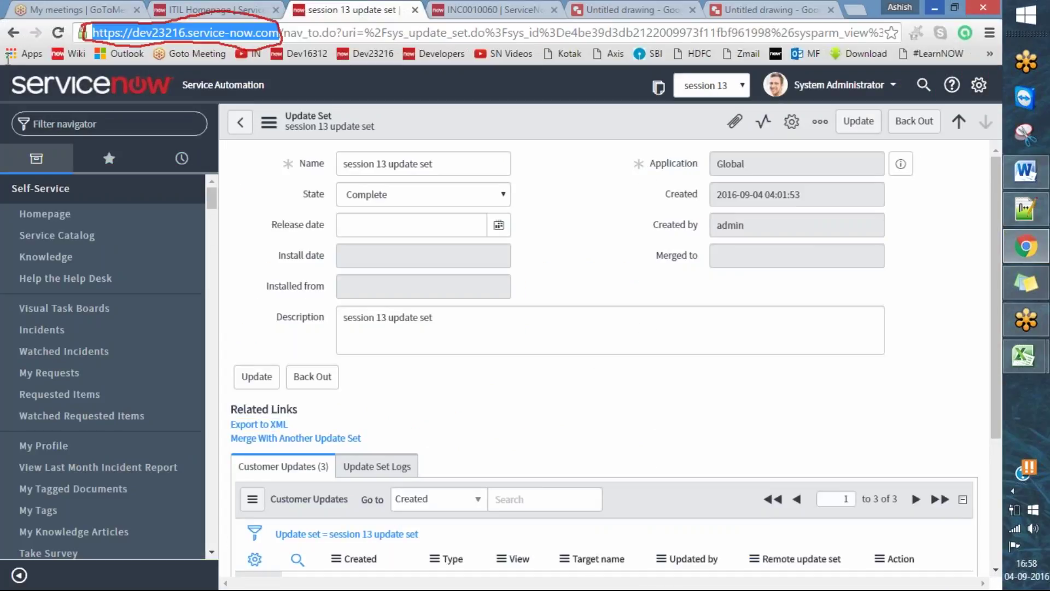
{"action": "left_click", "coordinate": [1019, 177]}
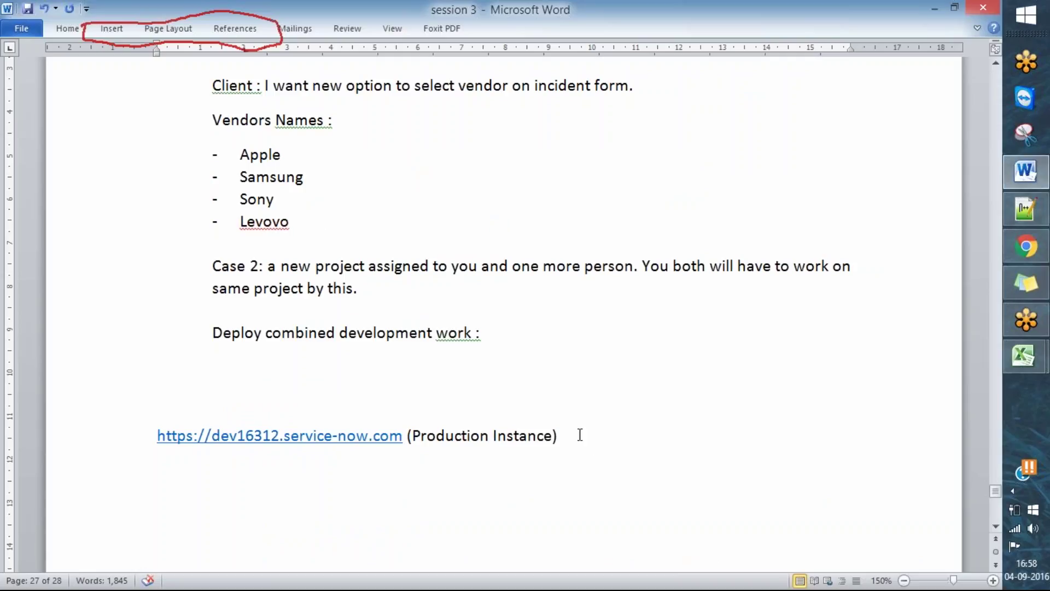
{"action": "key", "text": "Return"}
{"action": "key", "text": "ctrl+v"}
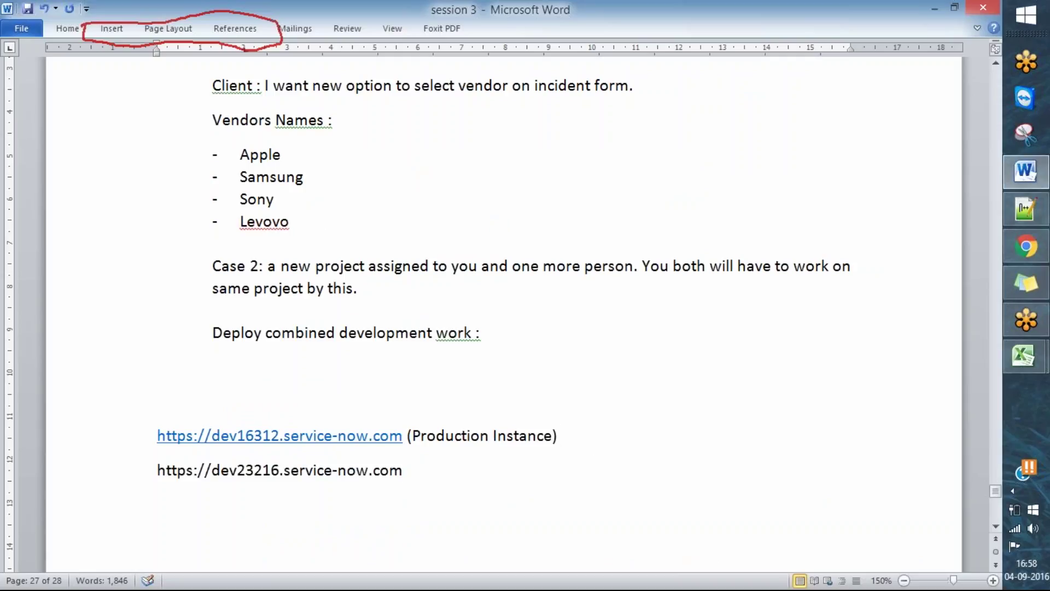
{"action": "type", "text": "Devfe"}
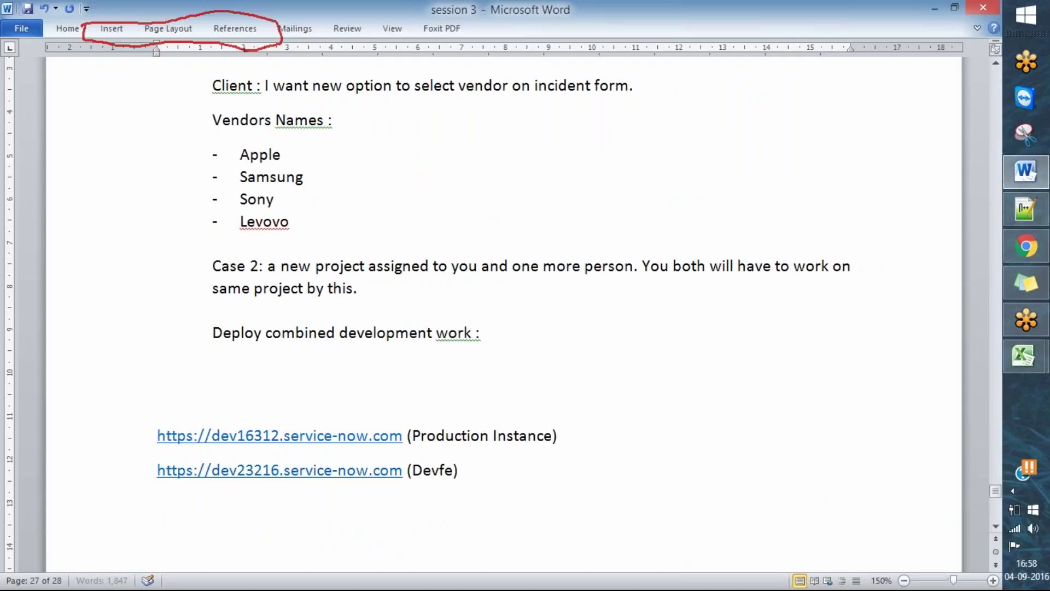
{"action": "key", "text": "BackSpace"}
{"action": "key", "text": "BackSpace"}
{"action": "type", "text": "elopment"}
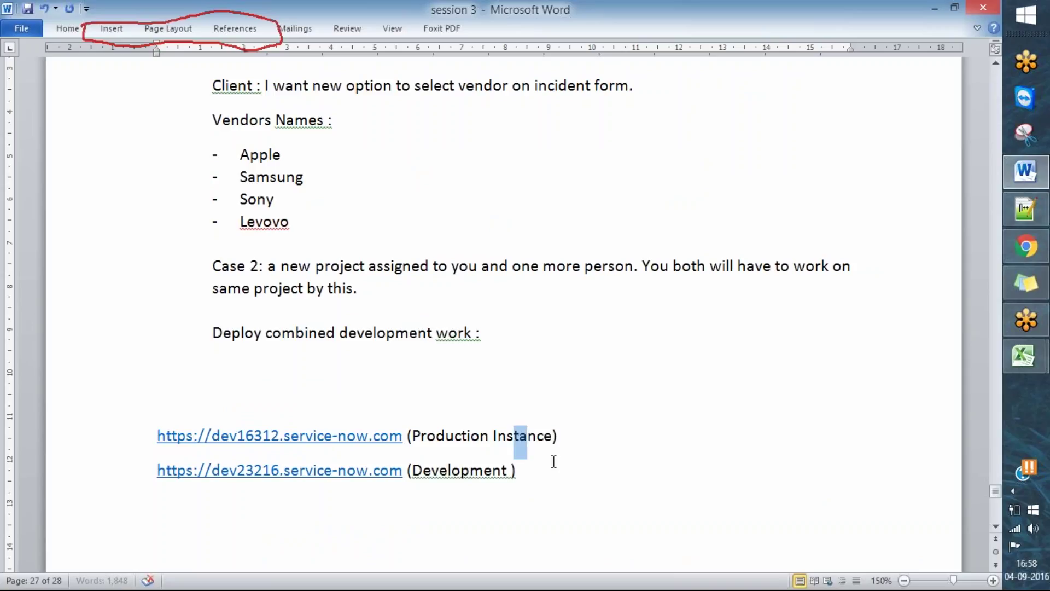
{"action": "left_click", "coordinate": [1026, 246]}
- From the Project diagram in Google Drawings, choose File > New > Drawing
{"action": "left_click", "coordinate": [772, 9]}
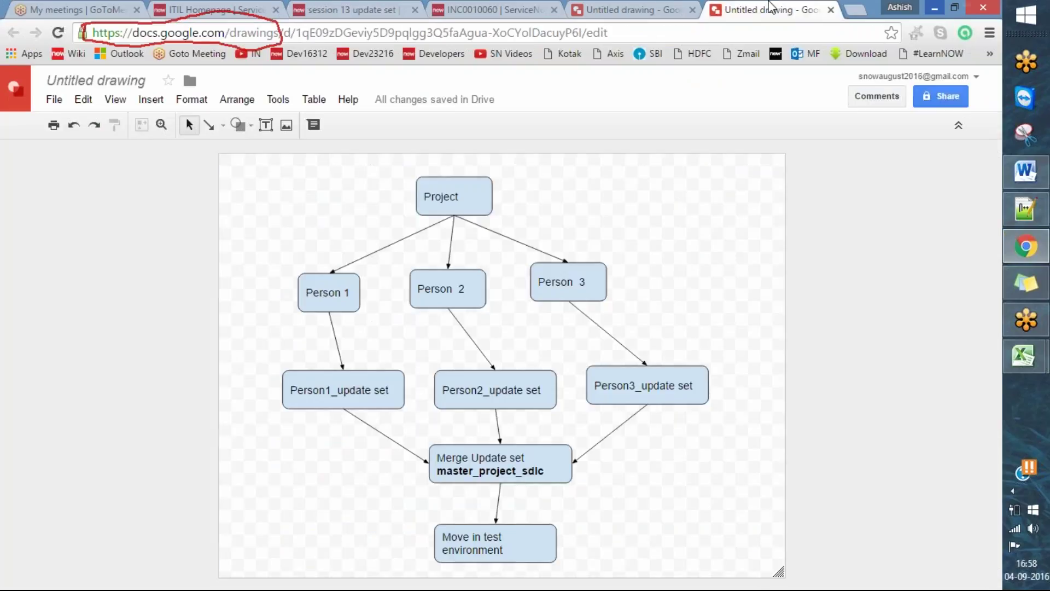
{"action": "left_click", "coordinate": [54, 99]}
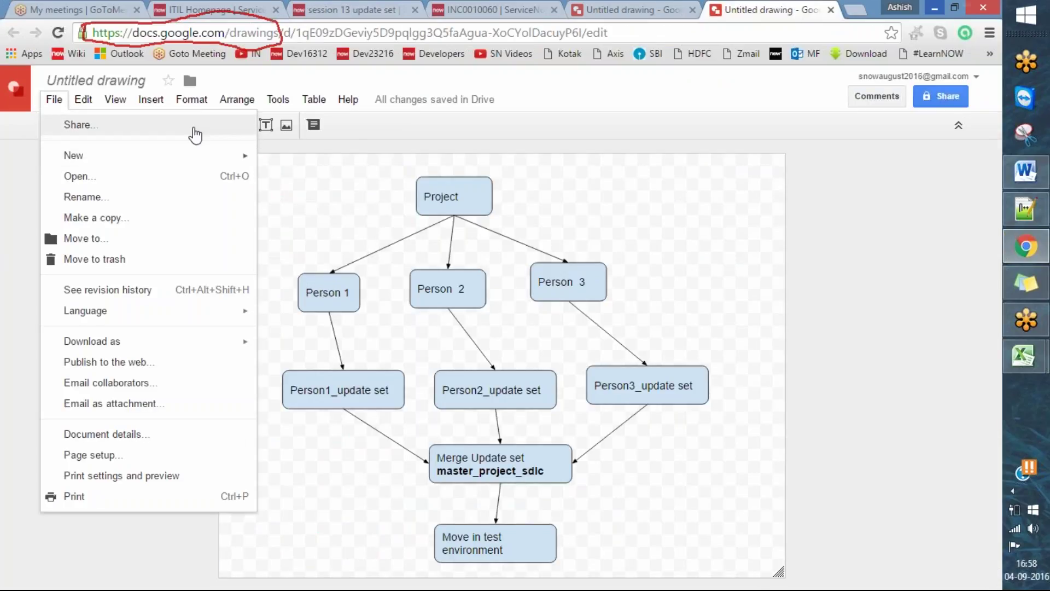
{"action": "mouse_move", "coordinate": [197, 158]}
{"action": "left_click", "coordinate": [316, 246]}
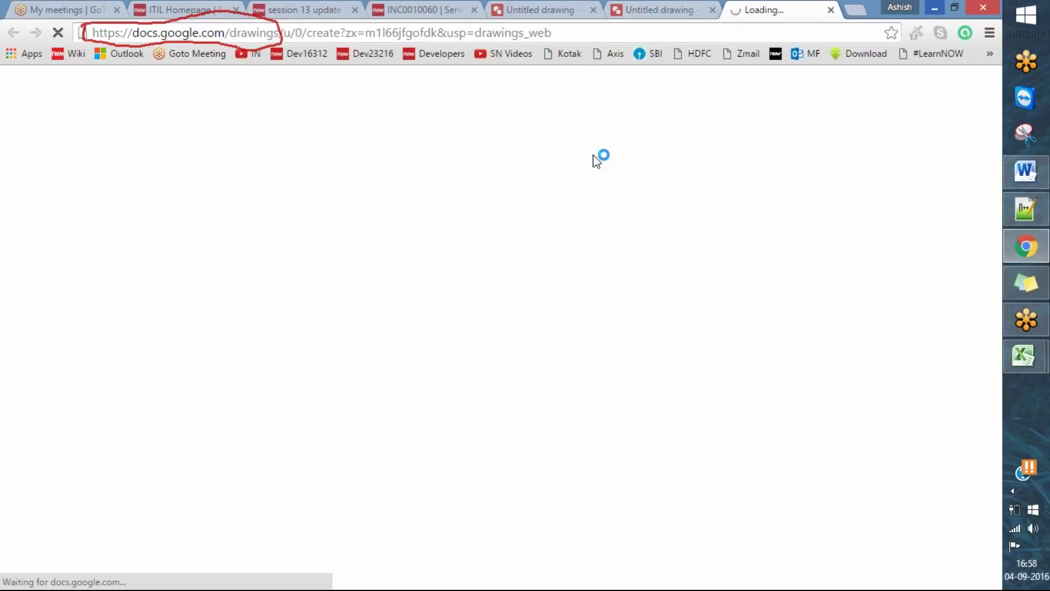
{"action": "left_click", "coordinate": [591, 175]}
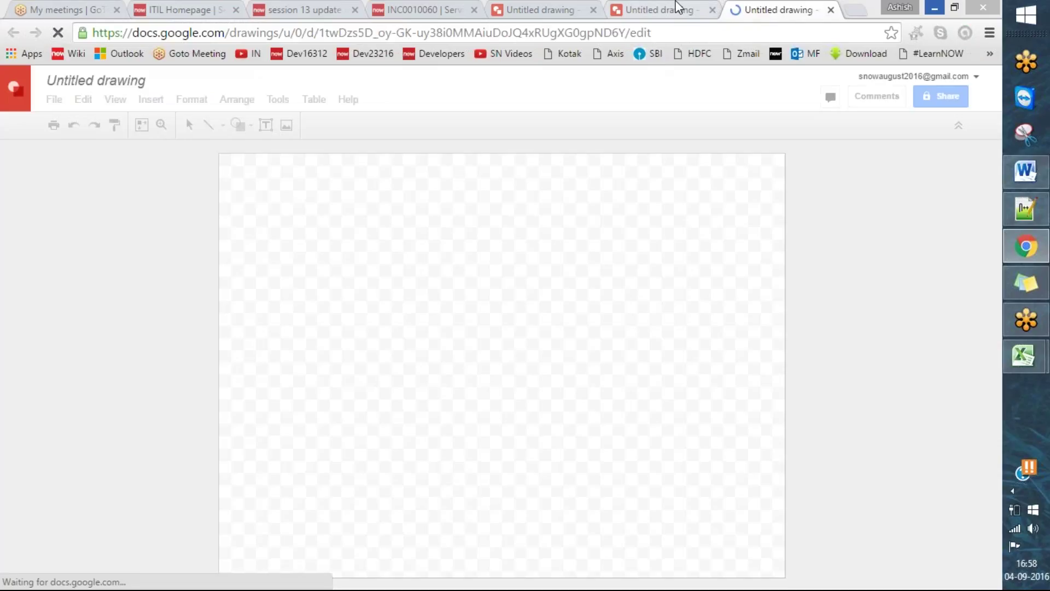
- Draw a rectangle near the top of the new blank drawing
{"action": "left_click", "coordinate": [677, 7]}
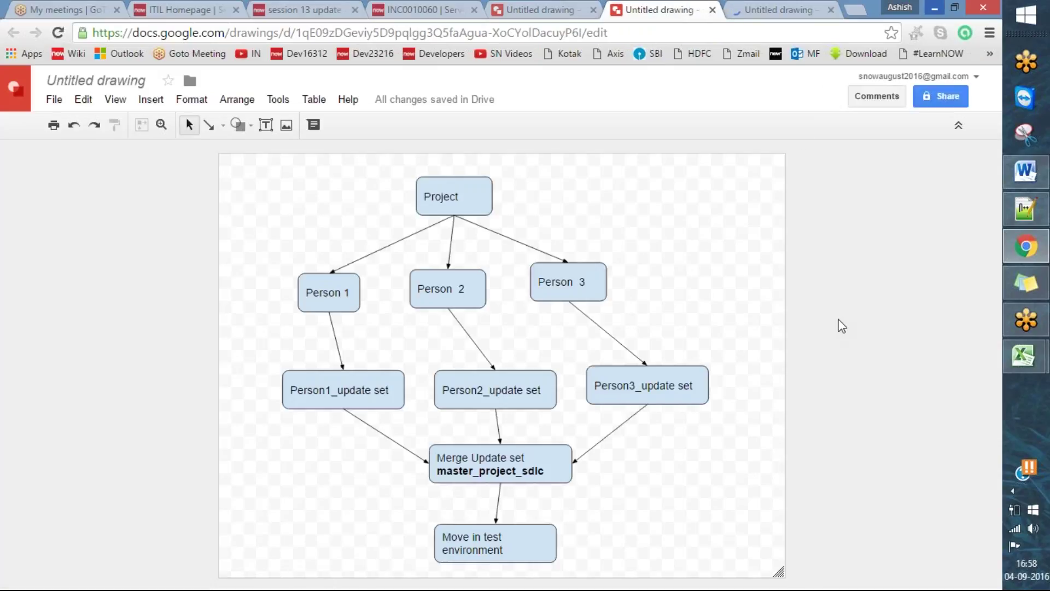
{"action": "left_click", "coordinate": [798, 8]}
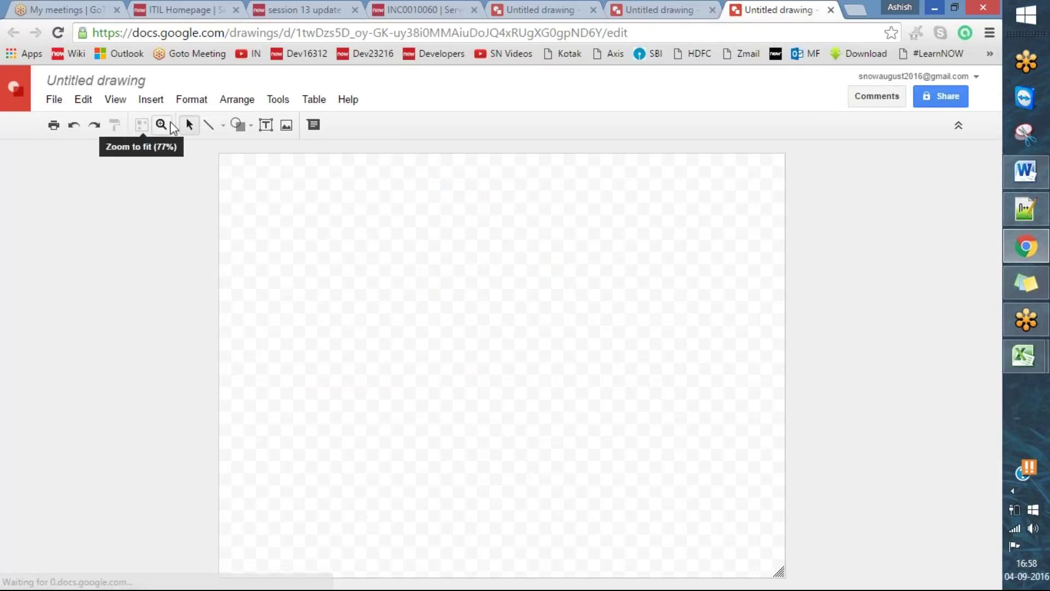
{"action": "left_click", "coordinate": [251, 125]}
{"action": "mouse_move", "coordinate": [306, 156]}
{"action": "left_click", "coordinate": [351, 159]}
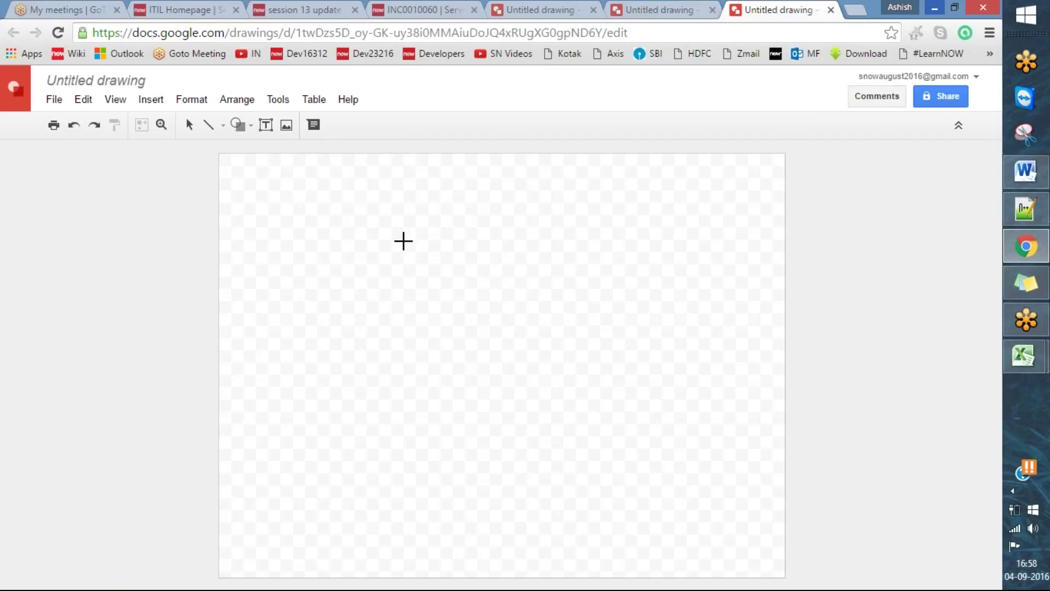
{"action": "left_click_drag", "start_coordinate": [424, 248], "coordinate": [487, 294]}
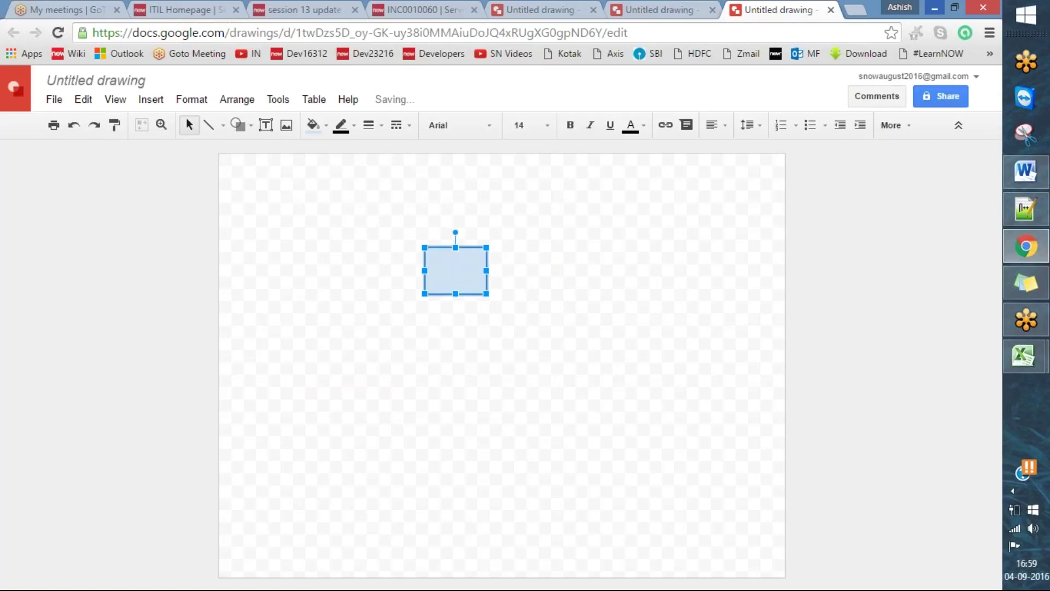
- Label the rectangle 'Development Instance' and widen it so the text fits on one line
{"action": "type", "text": "N"}
{"action": "key", "text": "BackSpace"}
{"action": "type", "text": "Development Instance"}
{"action": "left_click_drag", "start_coordinate": [486, 271], "coordinate": [637, 271]}
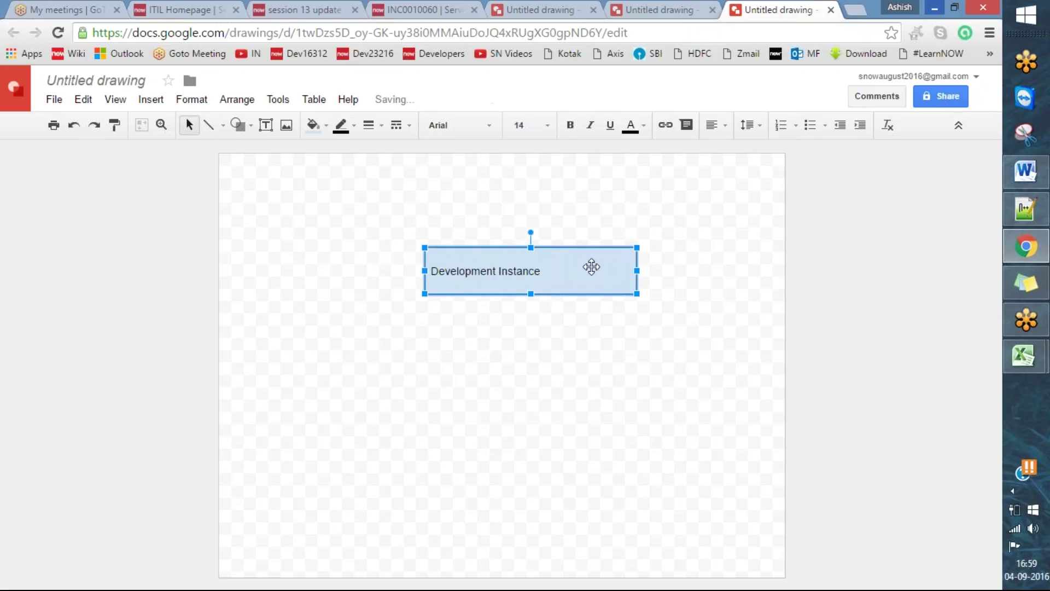
{"action": "left_click", "coordinate": [546, 268]}
{"action": "key", "text": "Return"}
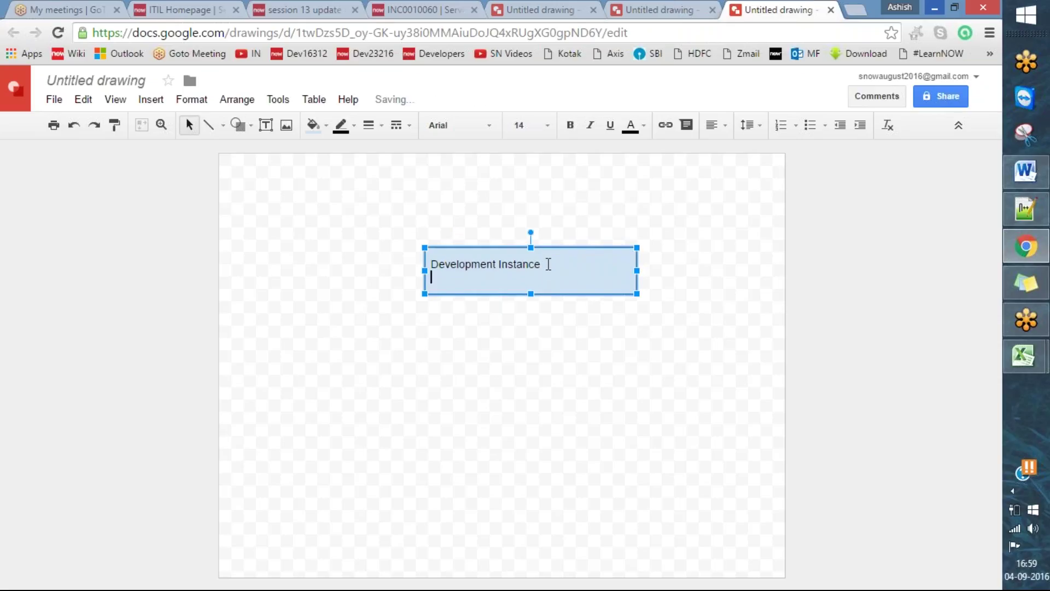
{"action": "left_click", "coordinate": [1026, 171]}
{"action": "left_click", "coordinate": [631, 484]}
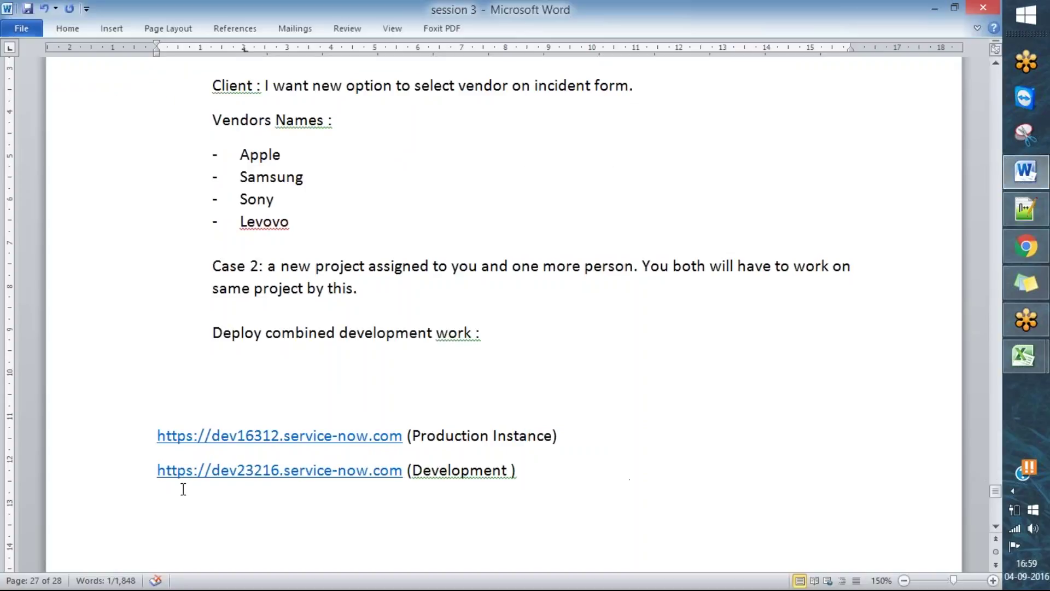
{"action": "left_click_drag", "start_coordinate": [153, 471], "coordinate": [399, 464]}
{"action": "left_click", "coordinate": [417, 487]}
{"action": "left_click_drag", "start_coordinate": [524, 471], "coordinate": [159, 489]}
{"action": "key", "text": "ctrl+c"}
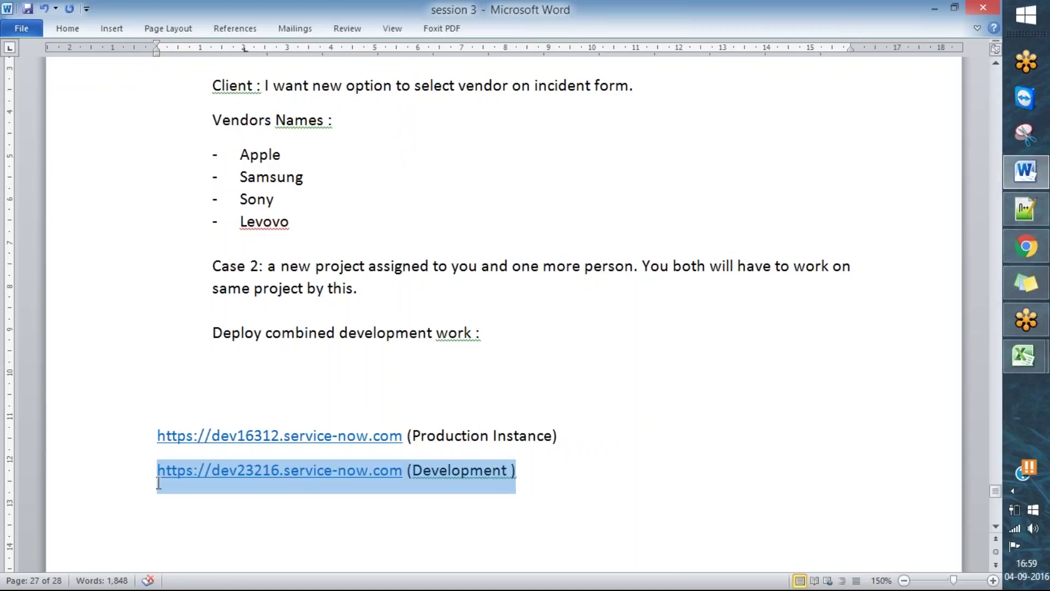
{"action": "left_click", "coordinate": [1031, 249]}
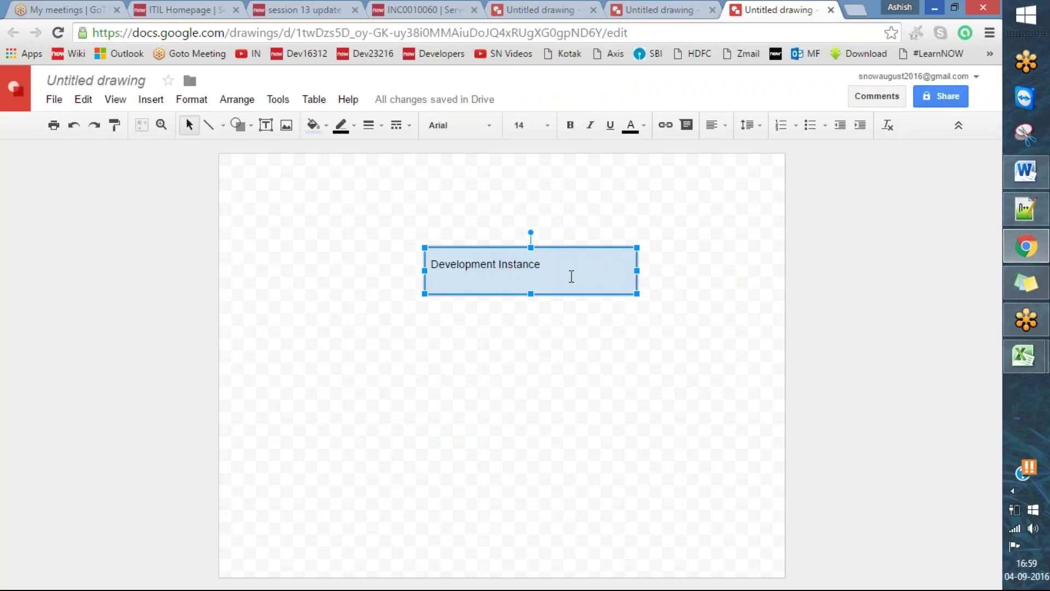
- Paste the development link into the box, delete the Development Instance line, and nudge the box left
{"action": "key", "text": "Return"}
{"action": "key", "text": "ctrl+v"}
{"action": "key", "text": "shift+Home"}
{"action": "key", "text": "BackSpace"}
{"action": "key", "text": "ctrl+a"}
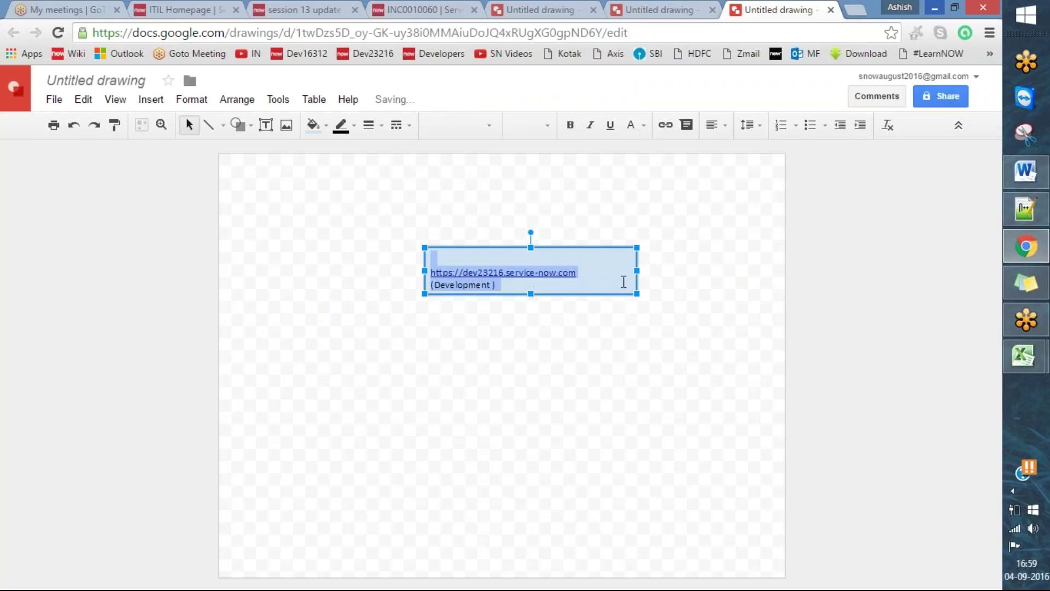
{"action": "left_click", "coordinate": [648, 301]}
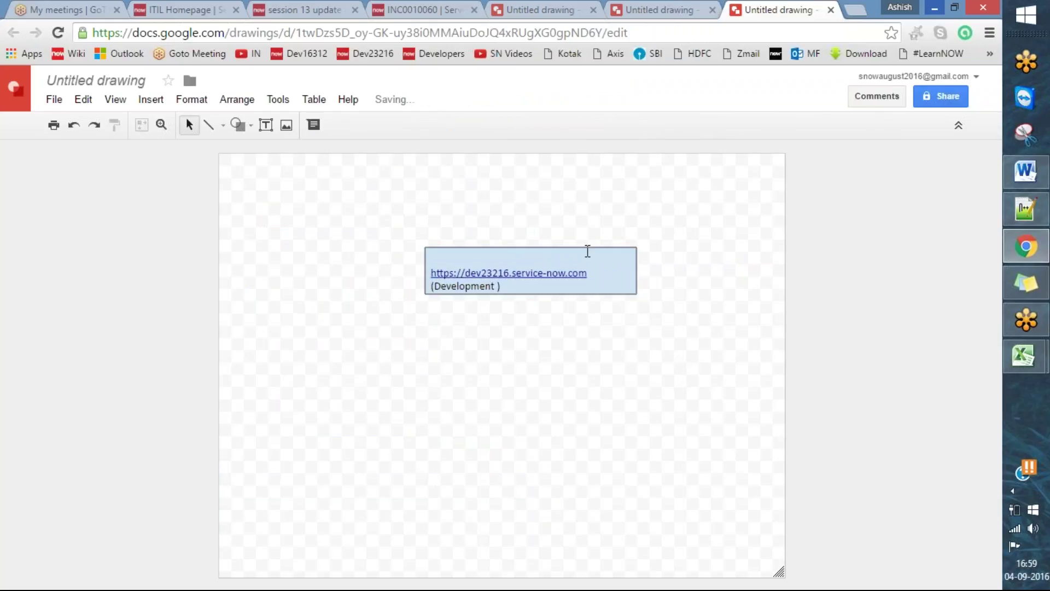
{"action": "left_click_drag", "start_coordinate": [636, 248], "coordinate": [623, 249]}
{"action": "left_click", "coordinate": [720, 296]}
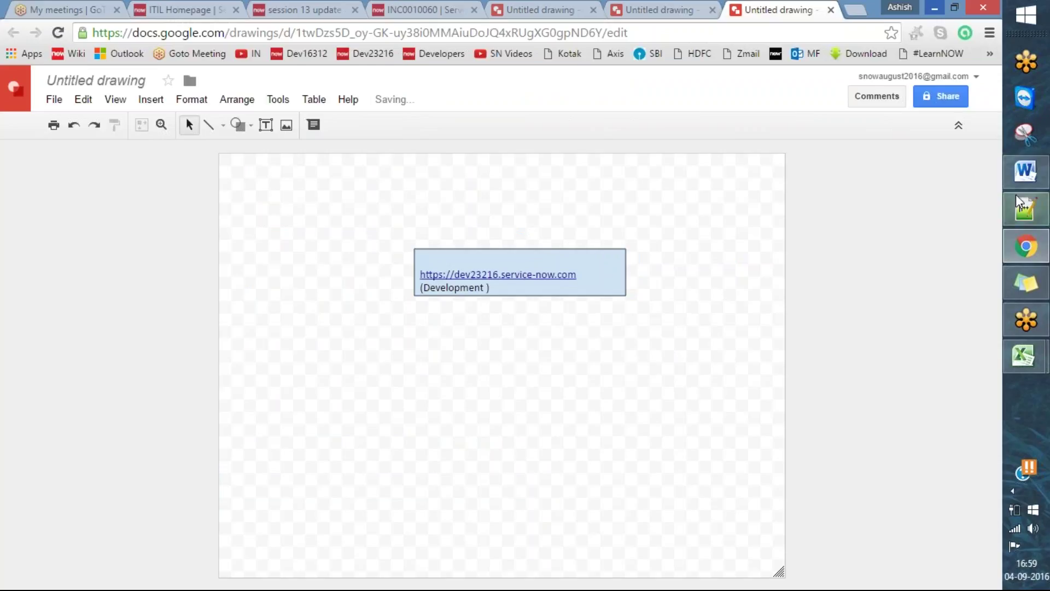
- In the Word notes, select text near the Levovo line, then return to the drawing
{"action": "left_click", "coordinate": [1026, 172]}
{"action": "scroll", "coordinate": [458, 349], "scroll_direction": "up", "scroll_amount": 3}
{"action": "left_click", "coordinate": [638, 384]}
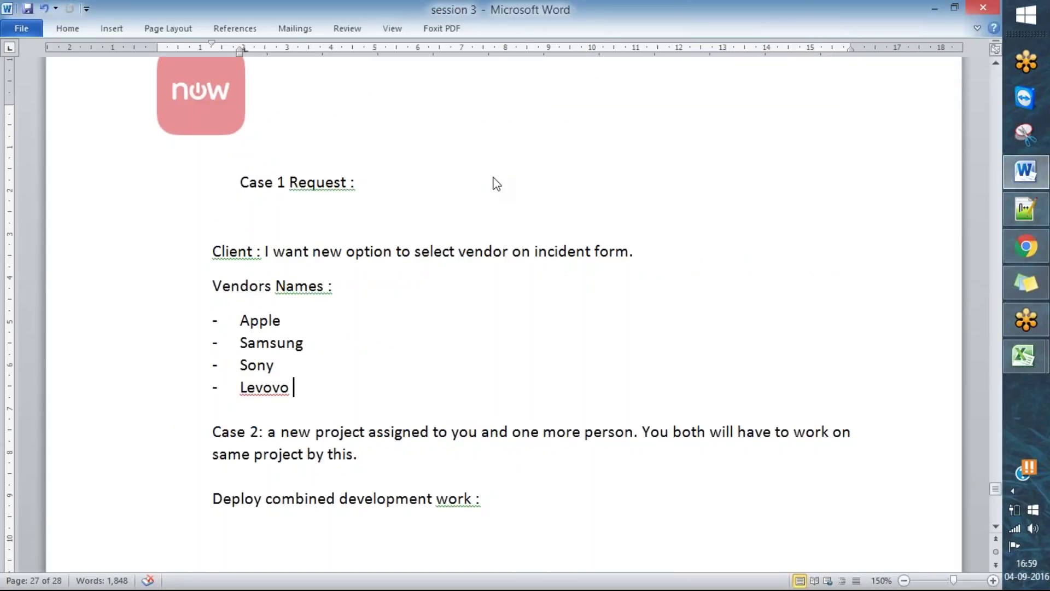
{"action": "key", "text": "ctrl+2"}
{"action": "left_click_drag", "start_coordinate": [177, 251], "coordinate": [258, 238]}
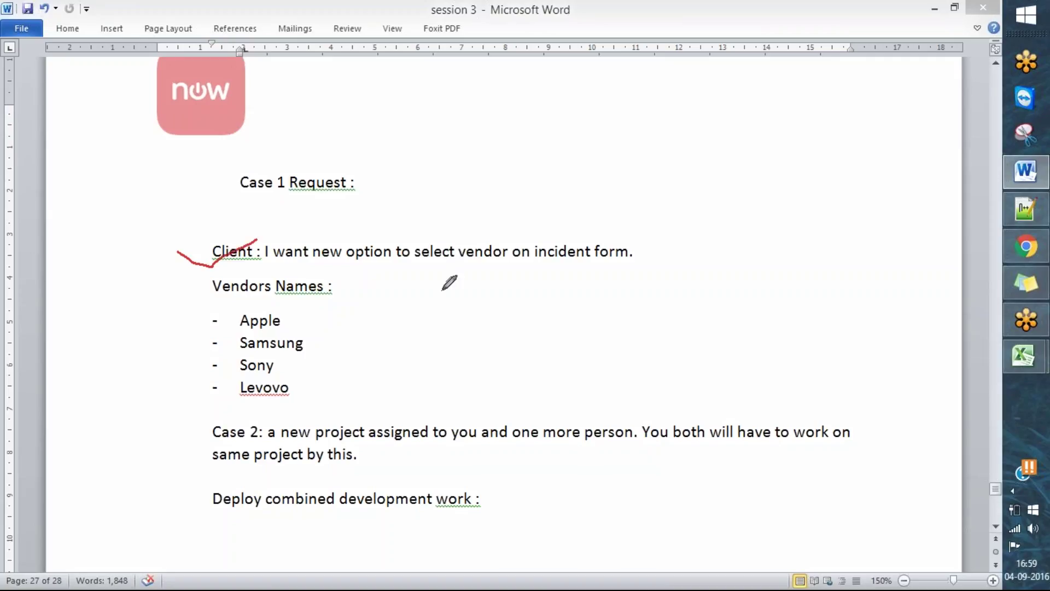
{"action": "left_click", "coordinate": [1026, 246]}
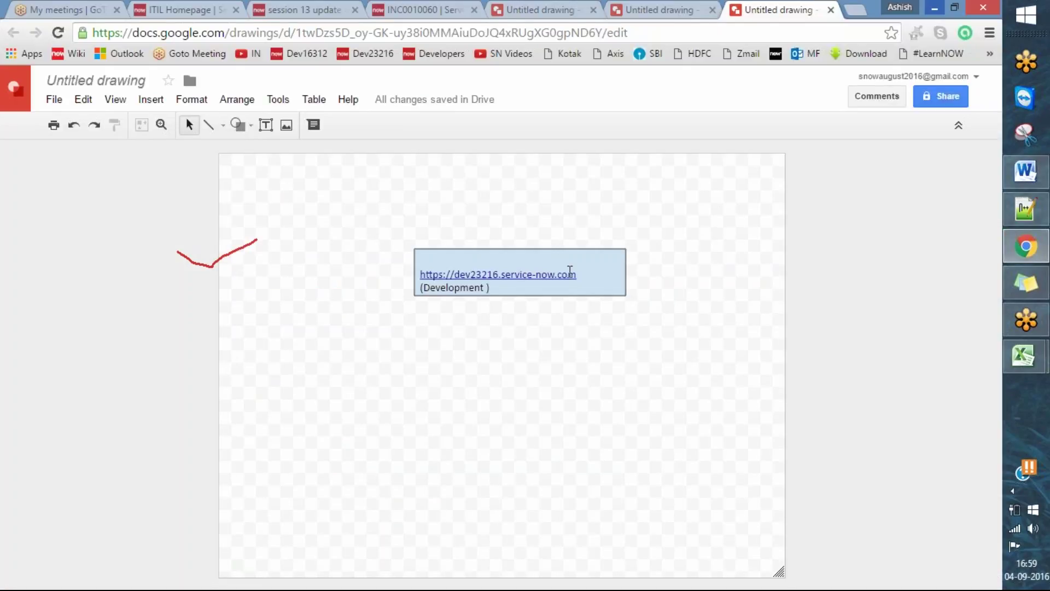
- Duplicate the development link box and drag the copy below the original
{"action": "left_click", "coordinate": [581, 250]}
{"action": "key", "text": "ctrl+d"}
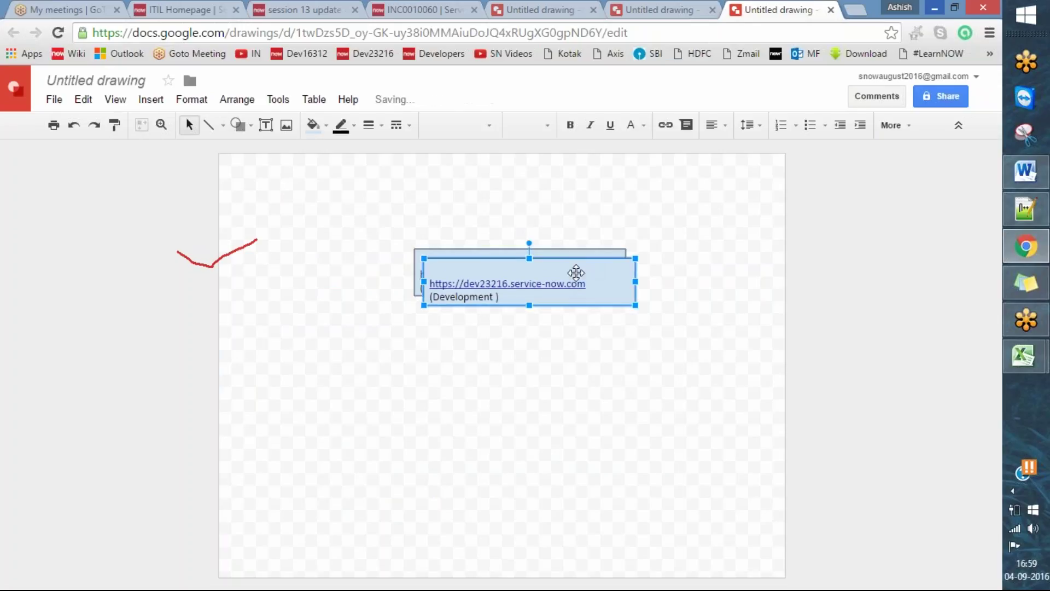
{"action": "double_click", "coordinate": [598, 266]}
{"action": "left_click_drag", "start_coordinate": [589, 255], "coordinate": [586, 356]}
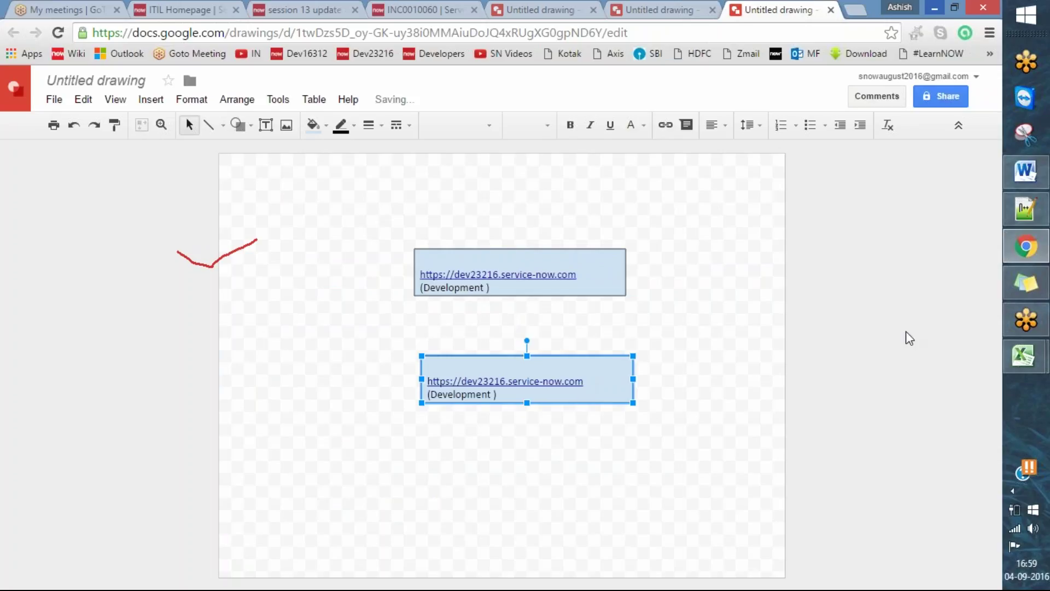
{"action": "left_click", "coordinate": [1026, 171]}
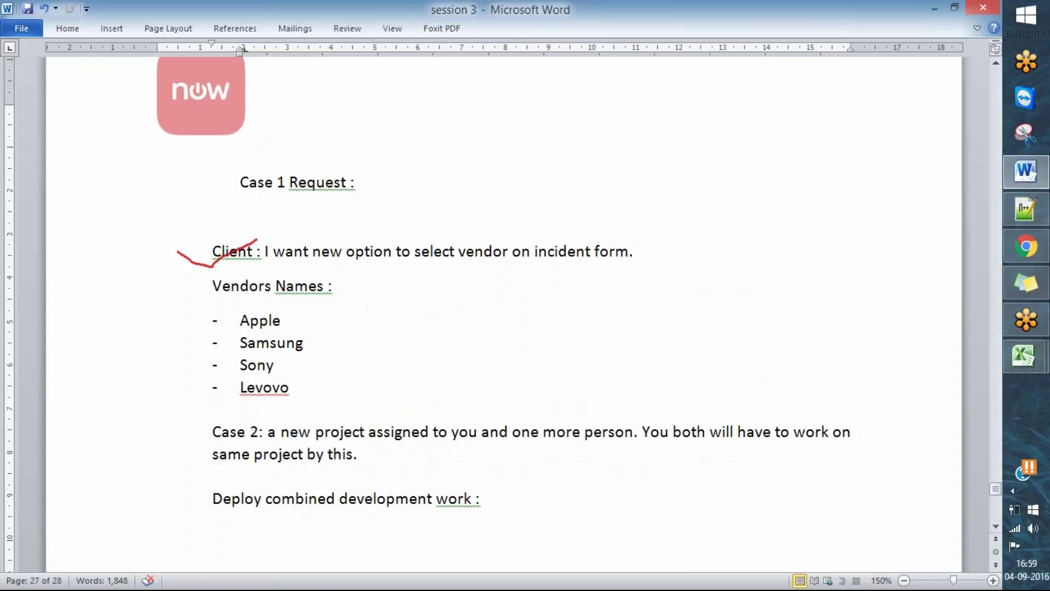
{"action": "scroll", "coordinate": [739, 403], "scroll_direction": "down", "scroll_amount": 7}
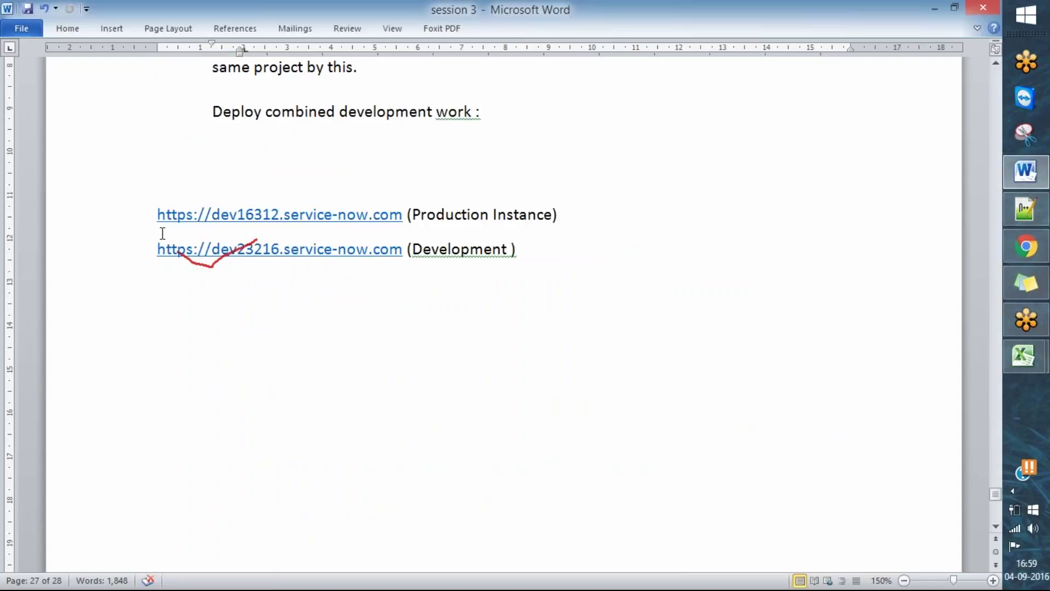
{"action": "left_click_drag", "start_coordinate": [152, 217], "coordinate": [403, 216]}
{"action": "key", "text": "ctrl+c"}
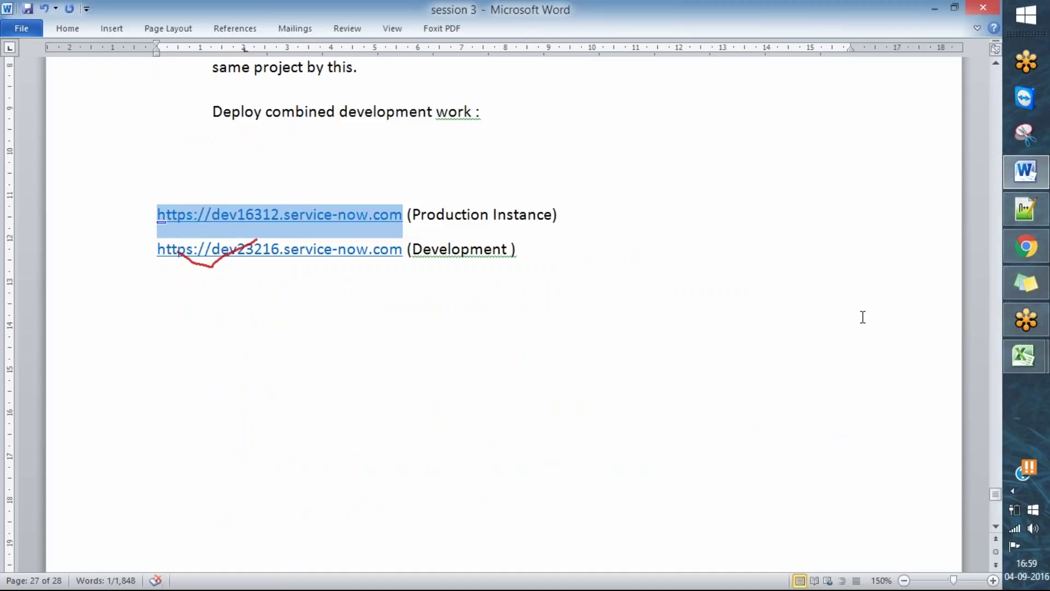
{"action": "left_click", "coordinate": [1038, 215]}
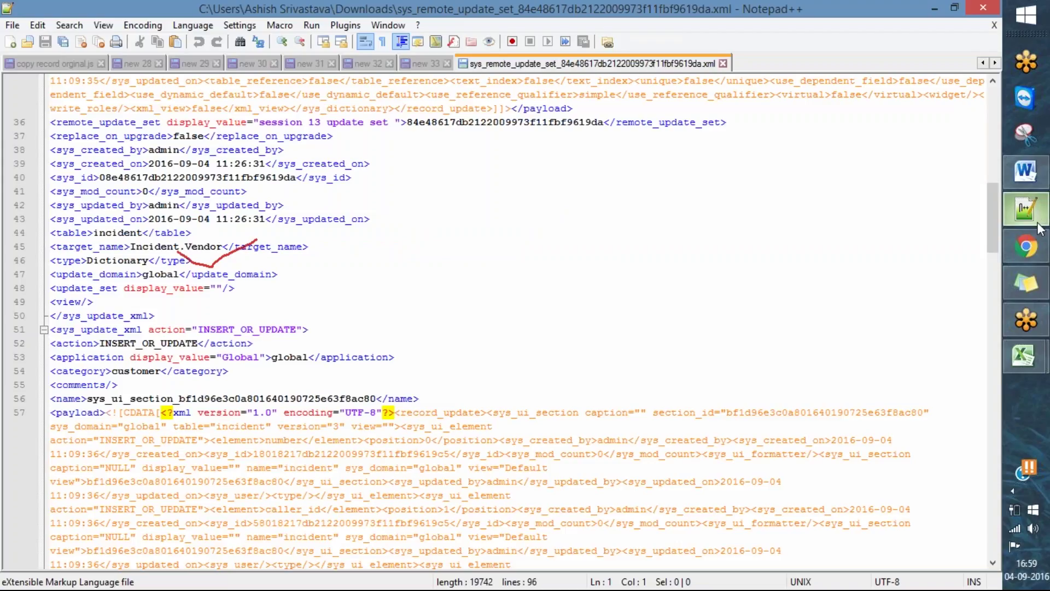
{"action": "left_click", "coordinate": [1027, 249]}
{"action": "key", "text": "Return"}
{"action": "key", "text": "ctrl+v"}
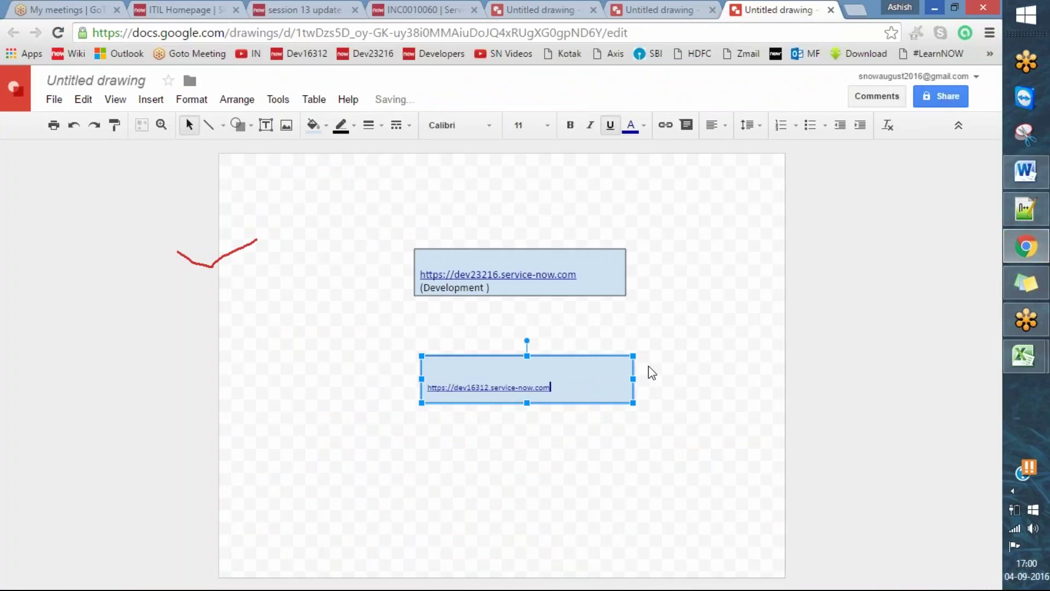
{"action": "type", "text": "()"}
{"action": "type", "text": "produc"}
{"action": "type", "text": "tion "}
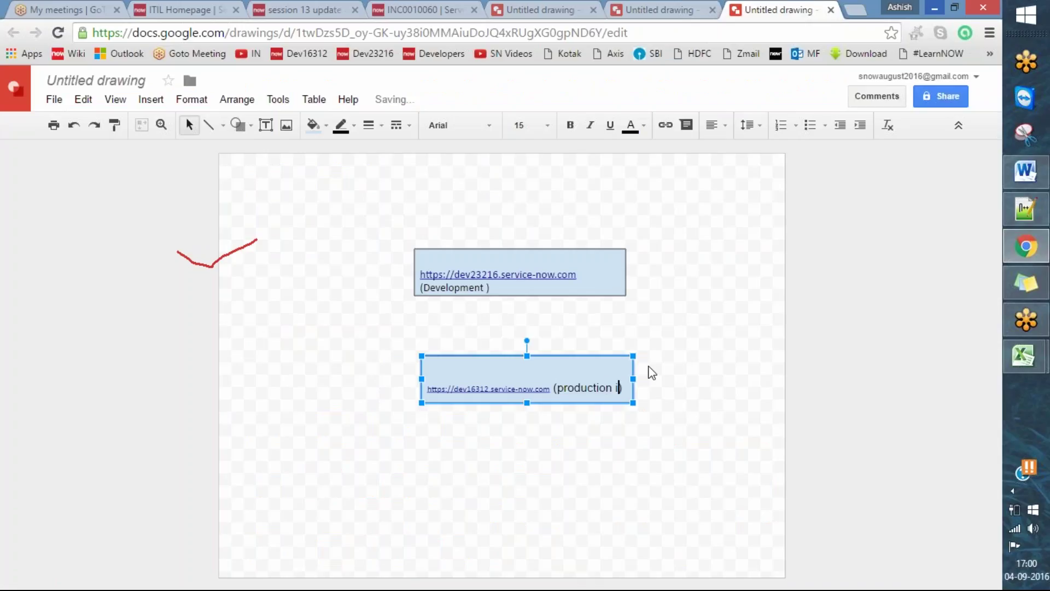
{"action": "type", "text": "instance"}
{"action": "left_click", "coordinate": [637, 452]}
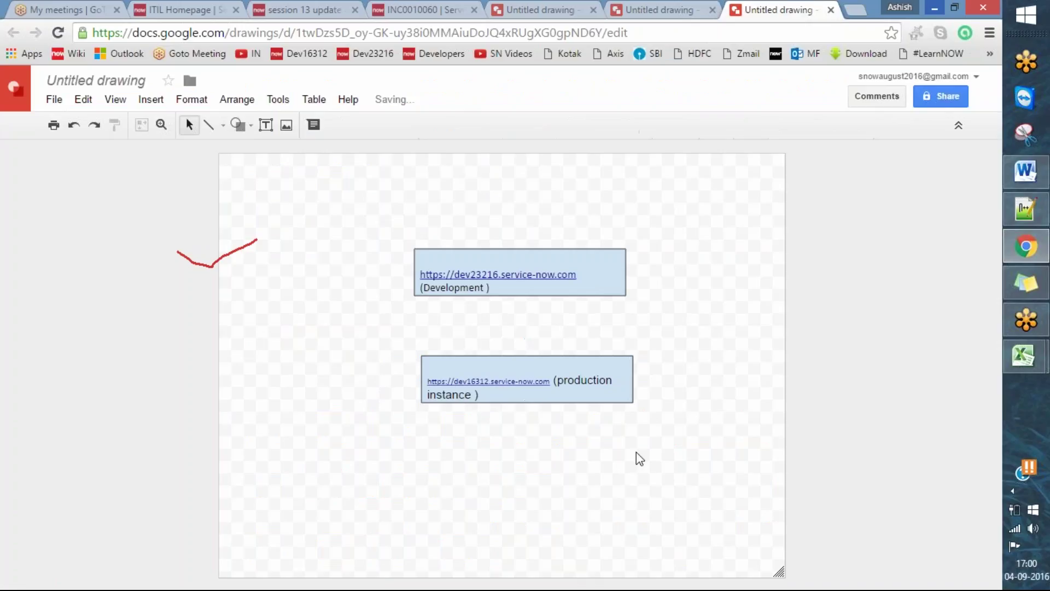
- Line the production instance box up directly beneath the Development box
{"action": "mouse_move", "coordinate": [590, 353]}
{"action": "left_mouse_down"}
{"action": "mouse_move", "coordinate": [574, 336]}
{"action": "mouse_move", "coordinate": [582, 323]}
{"action": "mouse_move", "coordinate": [581, 335]}
{"action": "left_mouse_up"}
{"action": "left_click", "coordinate": [663, 394]}
{"action": "left_click", "coordinate": [605, 432]}
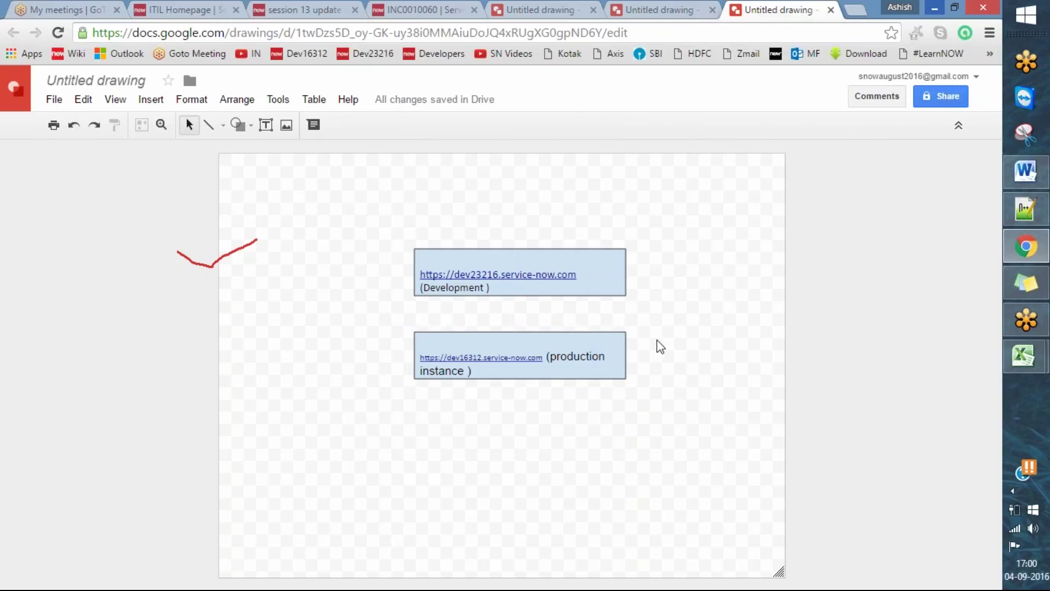
{"action": "left_click", "coordinate": [517, 251]}
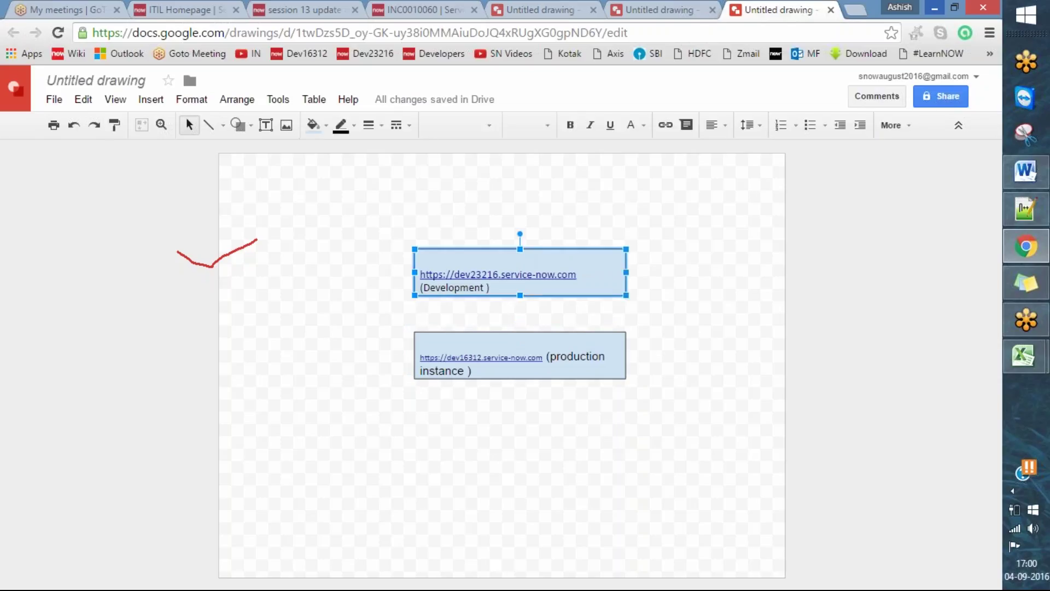
- Duplicate the Development box as a test copy, clear its text, then delete the copy
{"action": "key", "text": "ctrl+d"}
{"action": "left_click_drag", "start_coordinate": [595, 258], "coordinate": [264, 259]}
{"action": "left_click_drag", "start_coordinate": [452, 274], "coordinate": [355, 275]}
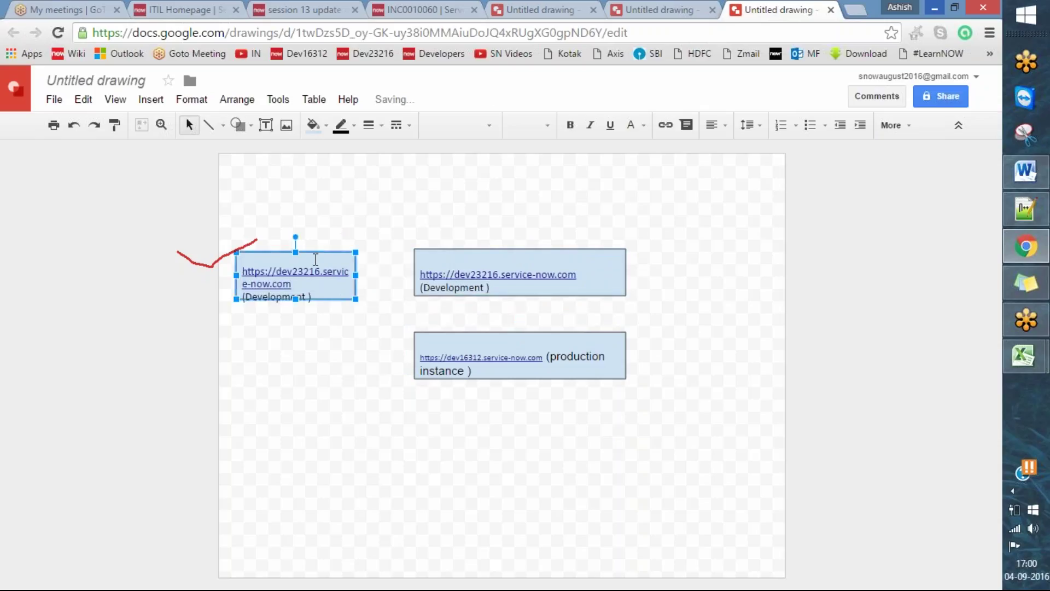
{"action": "left_click", "coordinate": [337, 261]}
{"action": "key", "text": "ctrl+a"}
{"action": "key", "text": "Delete"}
{"action": "key", "text": "Escape"}
{"action": "left_click", "coordinate": [331, 254]}
{"action": "key", "text": "Delete"}
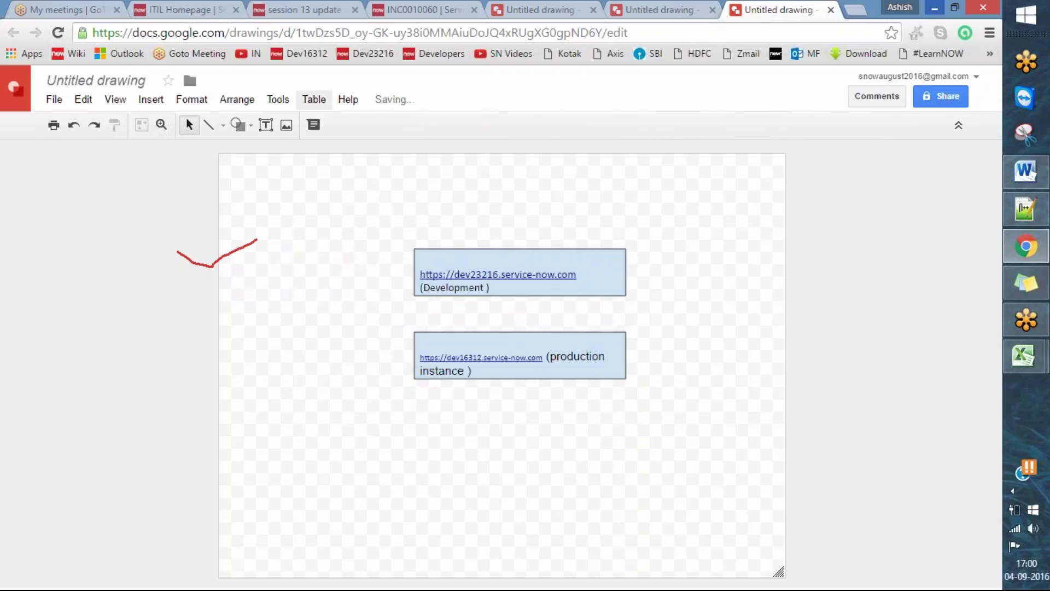
- Draw a downward arrow from the Development box to the production instance box and delete the stray line
{"action": "left_click", "coordinate": [223, 126]}
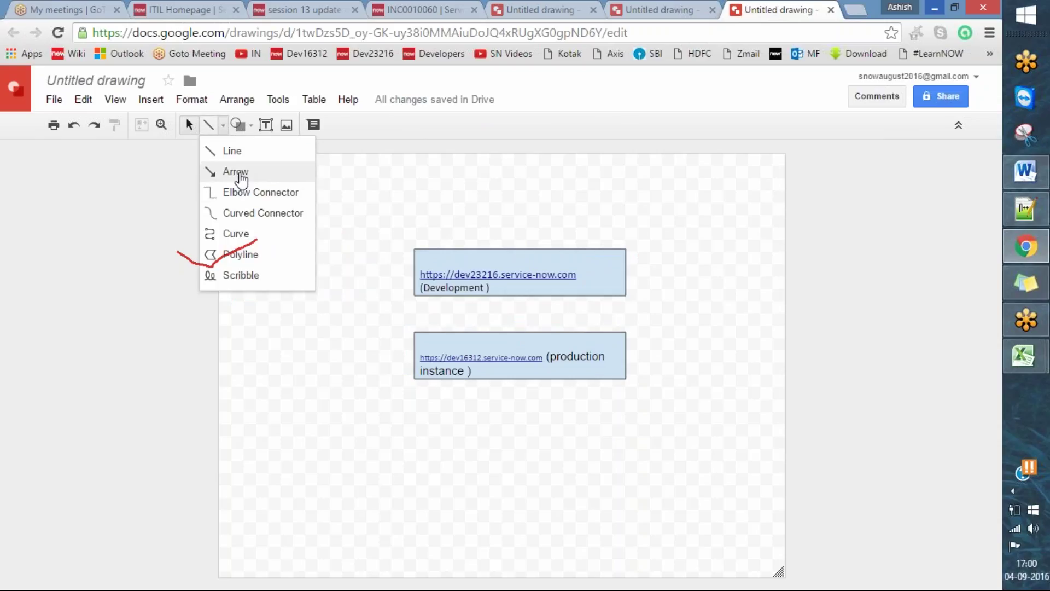
{"action": "left_click", "coordinate": [235, 172]}
{"action": "mouse_move", "coordinate": [519, 294]}
{"action": "left_mouse_down"}
{"action": "mouse_move", "coordinate": [525, 345]}
{"action": "mouse_move", "coordinate": [520, 332]}
{"action": "left_mouse_up"}
{"action": "left_click_drag", "start_coordinate": [546, 438], "coordinate": [621, 511]}
{"action": "key", "text": "Delete"}
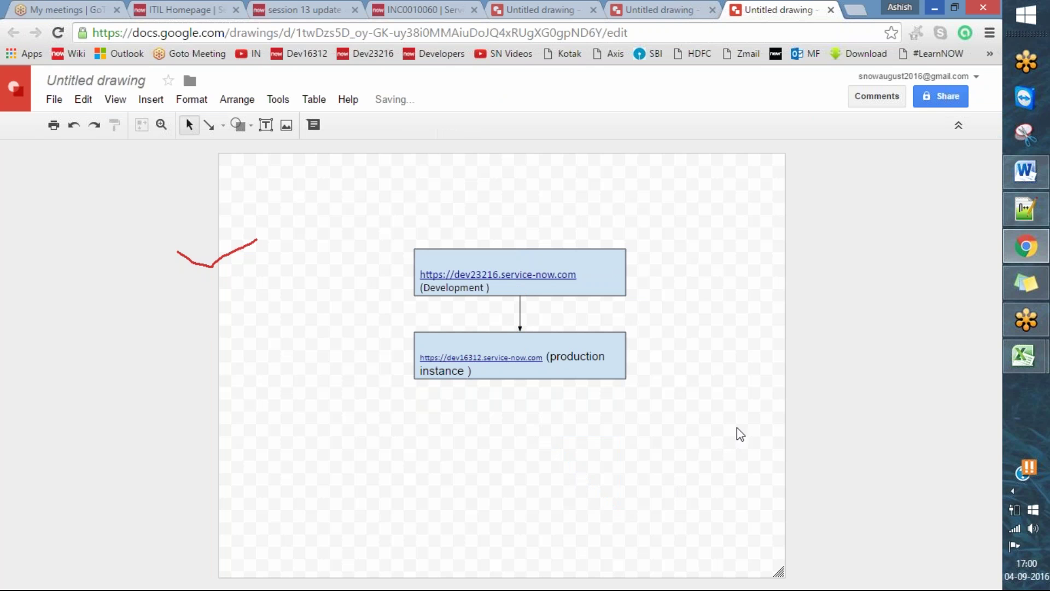
- Check the Word notes behind Notepad++, then return to the Google Drawing
{"action": "left_click", "coordinate": [1037, 245]}
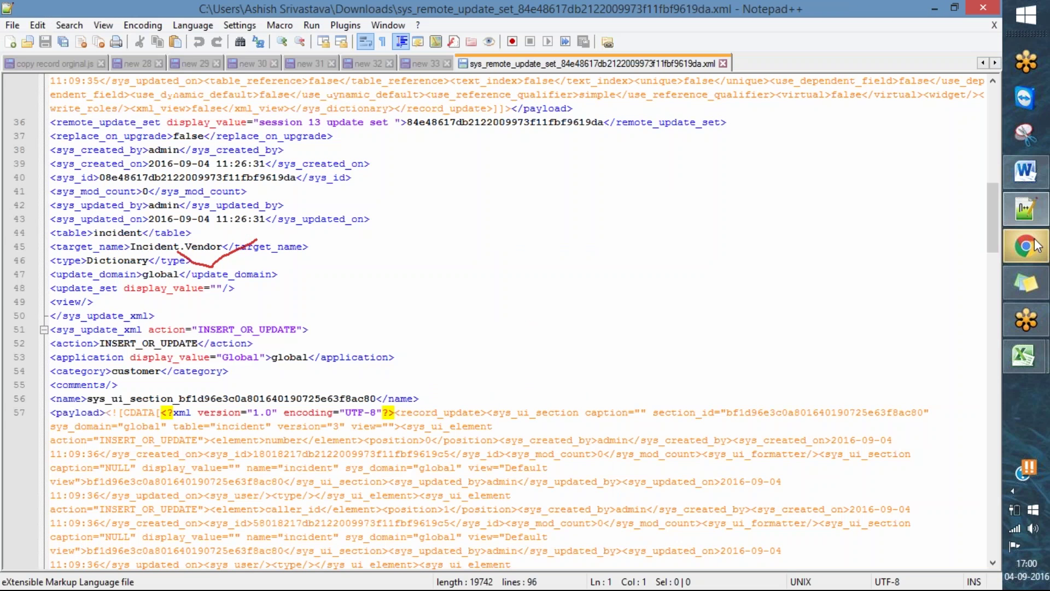
{"action": "left_click", "coordinate": [934, 9]}
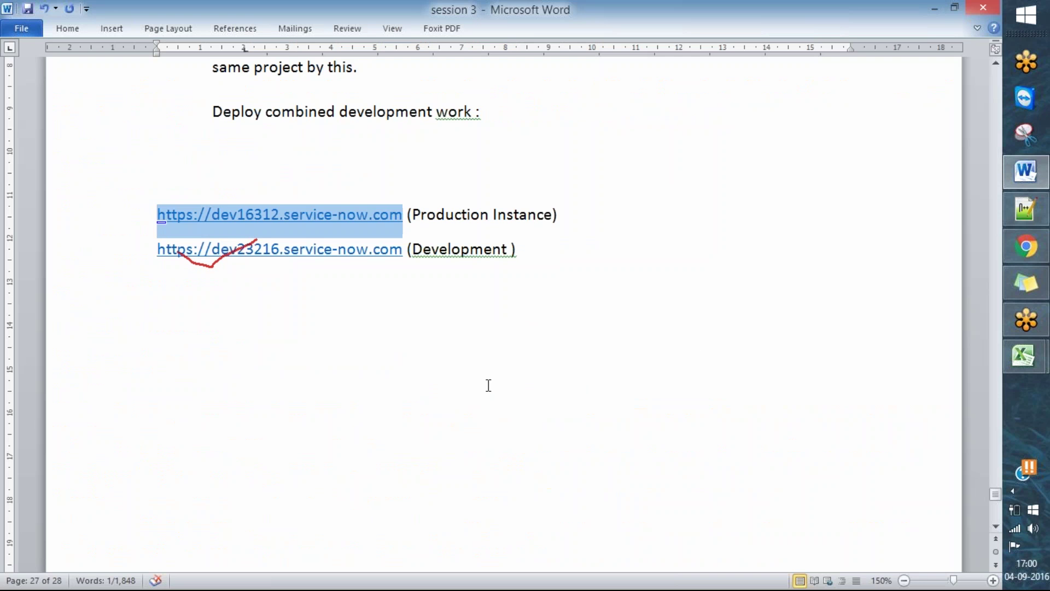
{"action": "left_click", "coordinate": [572, 412]}
{"action": "mouse_move", "coordinate": [1039, 254]}
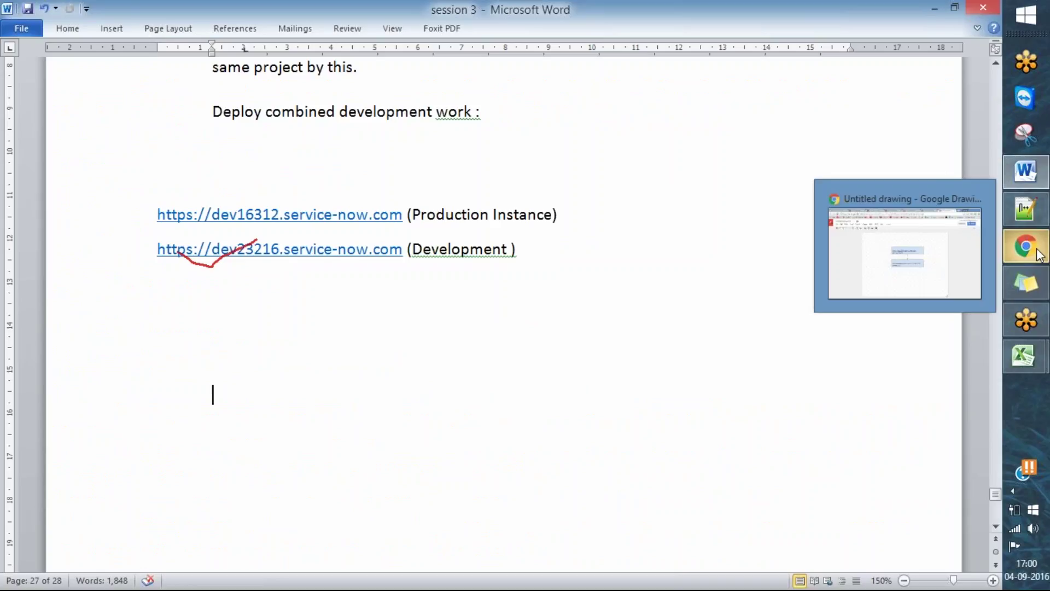
{"action": "left_click", "coordinate": [1039, 255]}
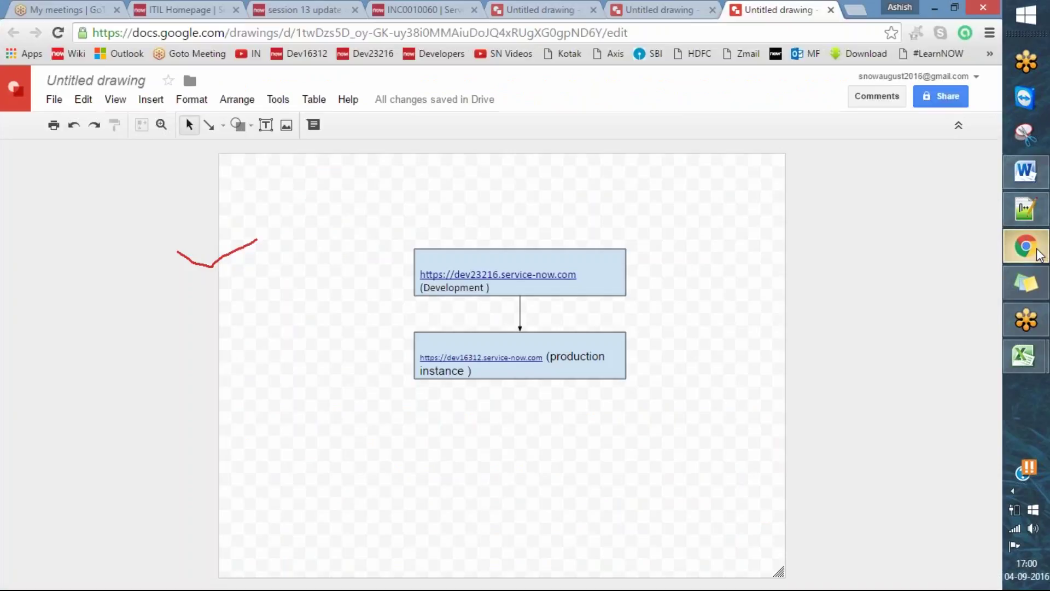
- Go to the session 13 update set tab and show Chrome's Downloads list with the exported XML file
{"action": "left_click", "coordinate": [319, 8]}
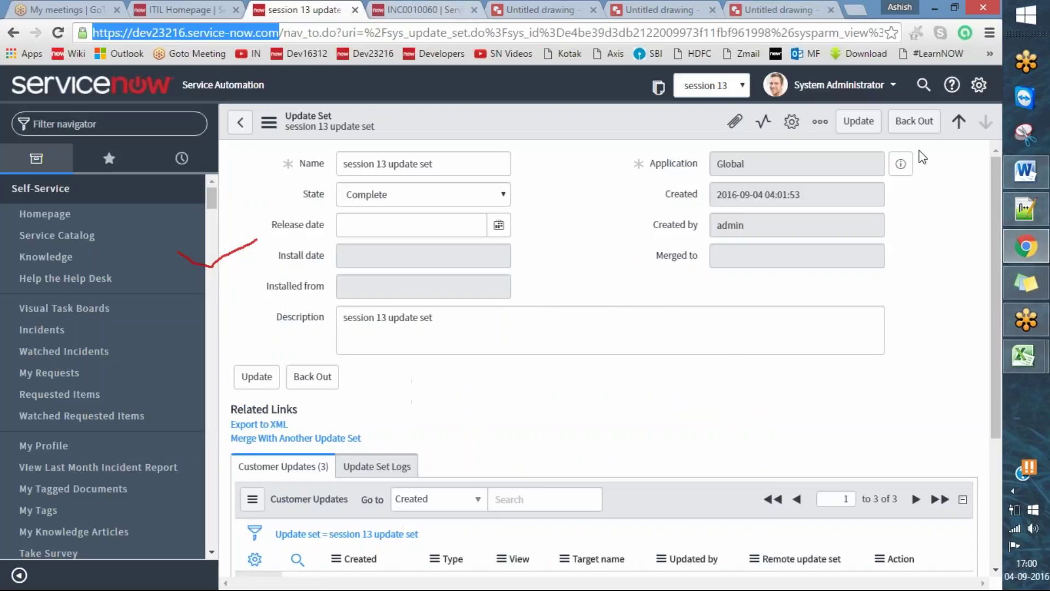
{"action": "mouse_move", "coordinate": [1031, 216]}
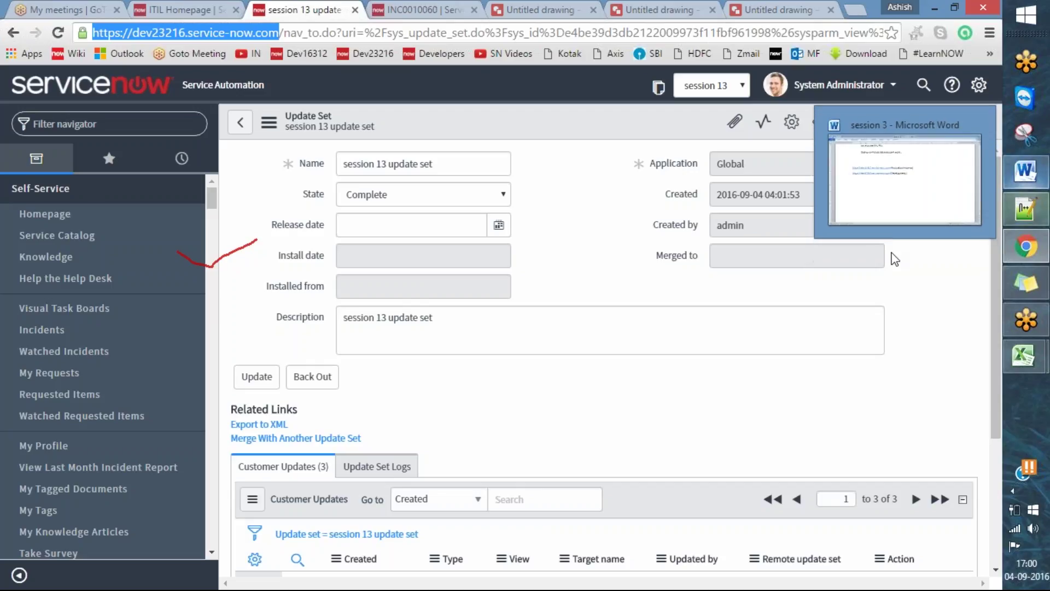
{"action": "left_click", "coordinate": [599, 274]}
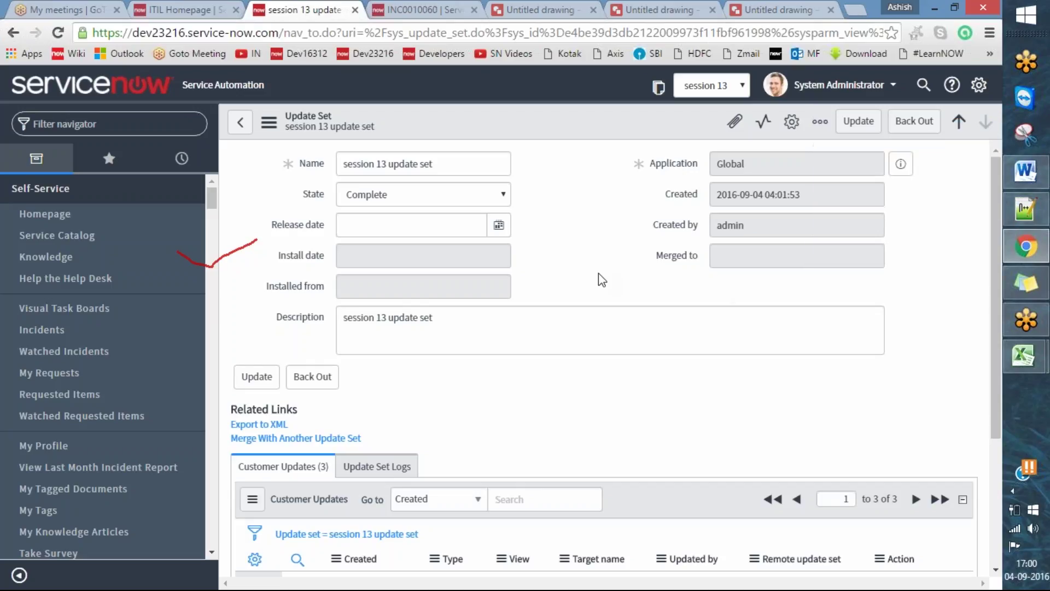
{"action": "key", "text": "ctrl+j"}
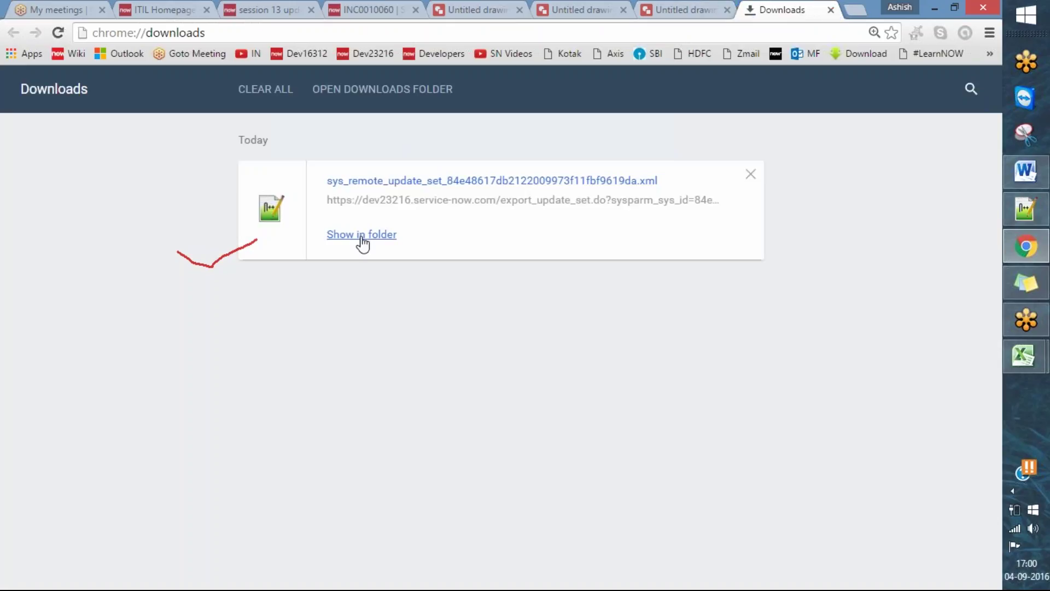
- Copy the downloaded update set XML file from Downloads and paste it onto the desktop
{"action": "left_click", "coordinate": [361, 234]}
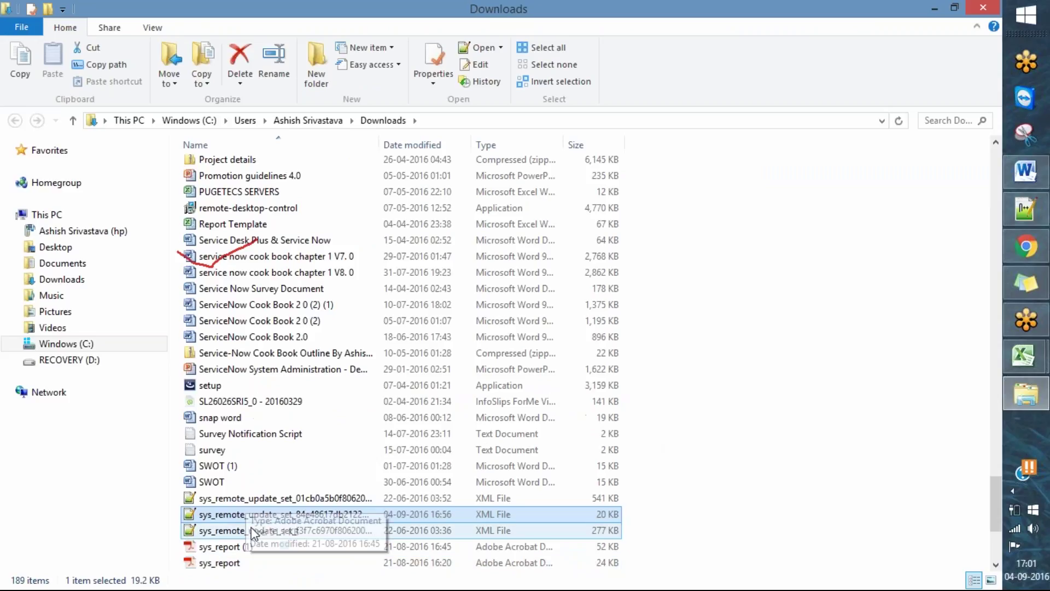
{"action": "right_click", "coordinate": [311, 514]}
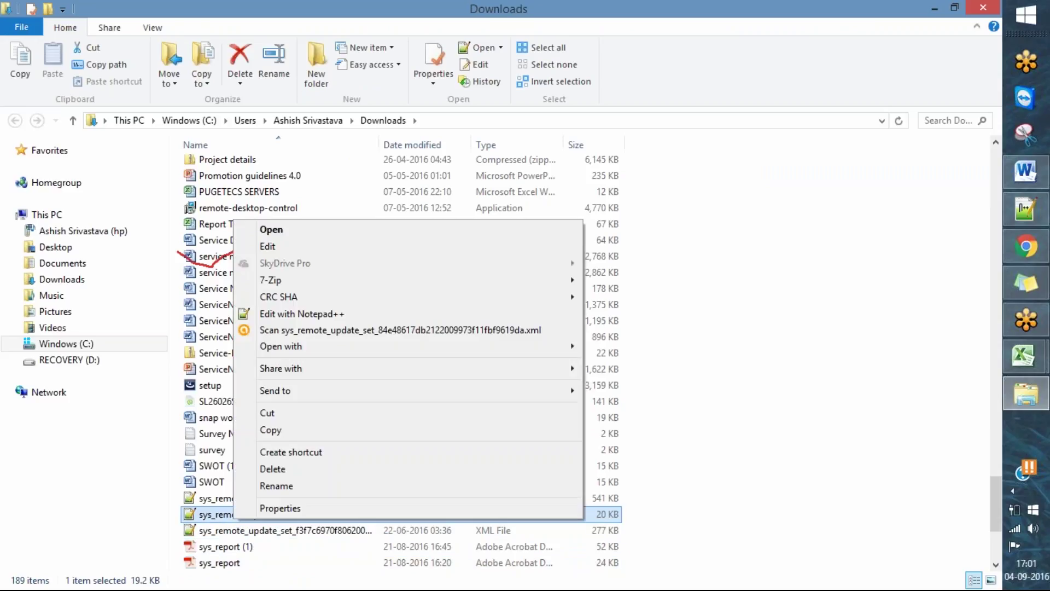
{"action": "left_click", "coordinate": [362, 419]}
{"action": "key", "text": "super+d"}
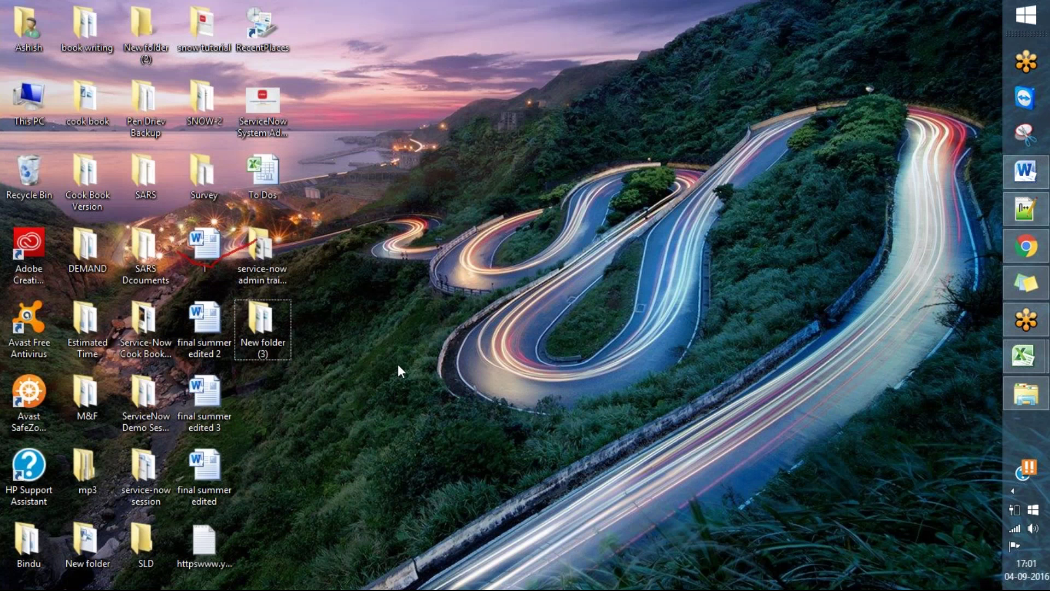
{"action": "key", "text": "ctrl+v"}
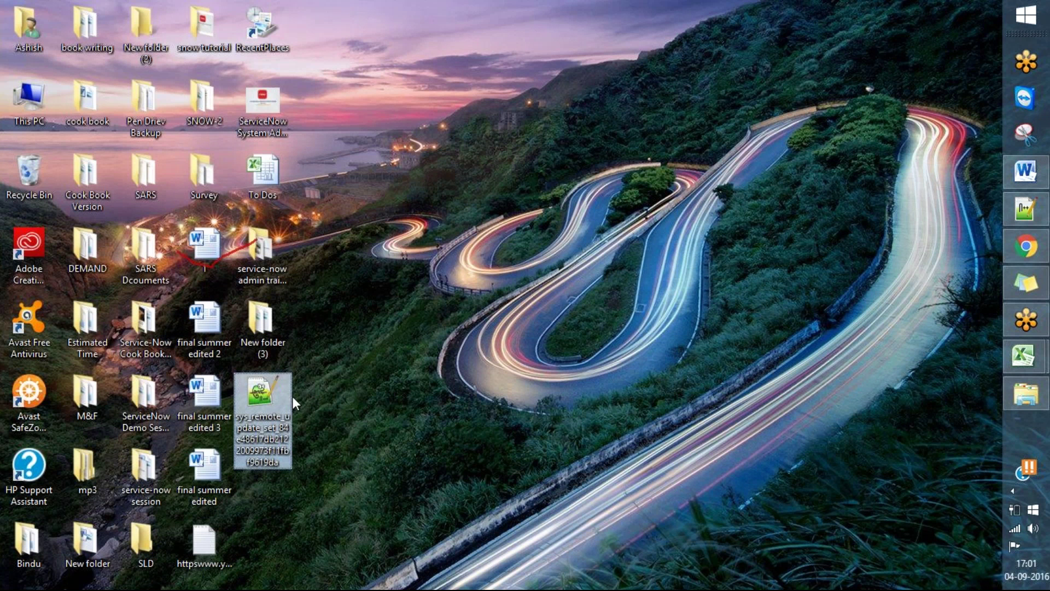
- Confirm the desktop XML file's properties (19.2 KB), then return to the session 13 update set
{"action": "left_click", "coordinate": [1026, 247]}
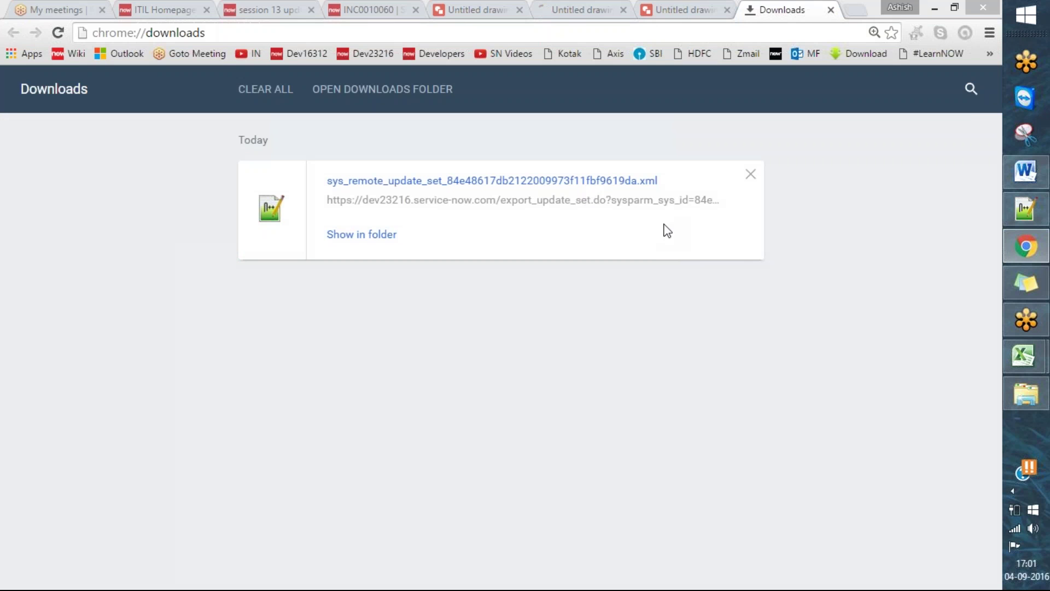
{"action": "left_click", "coordinate": [300, 3]}
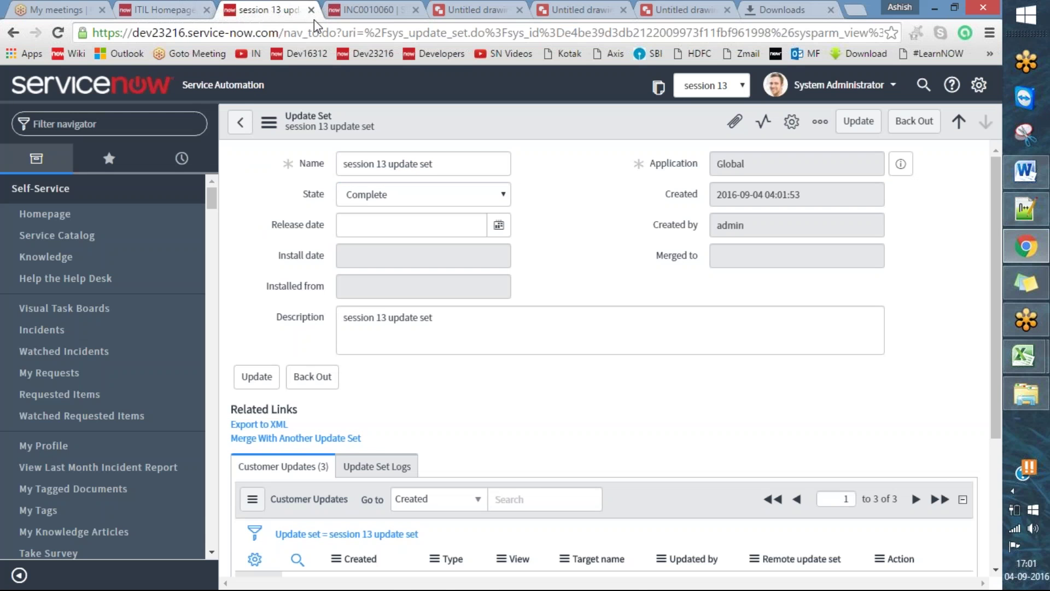
{"action": "key", "text": "super+d"}
{"action": "right_click", "coordinate": [270, 408]}
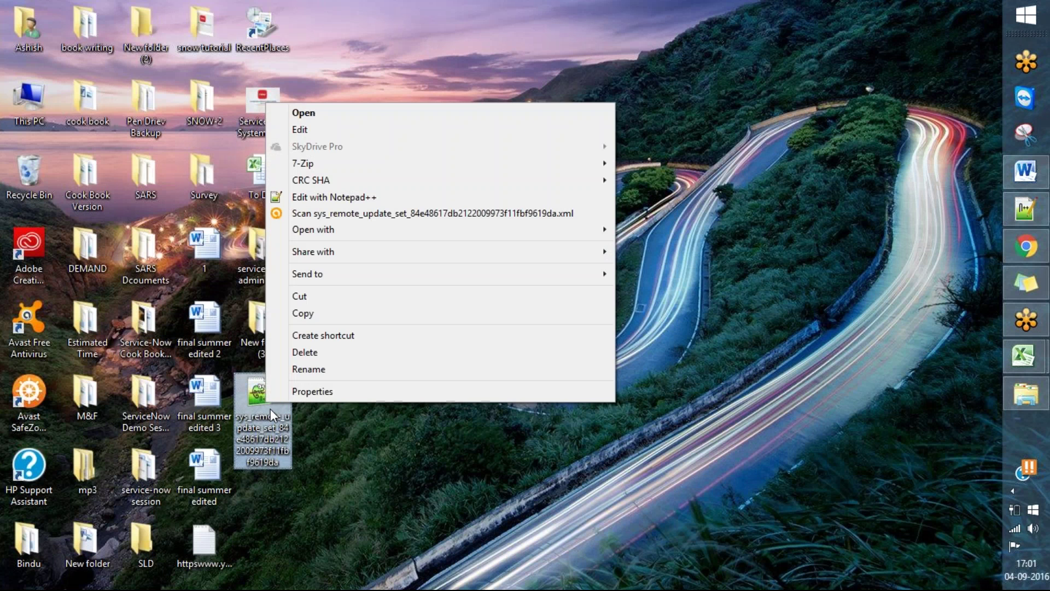
{"action": "left_click", "coordinate": [367, 391]}
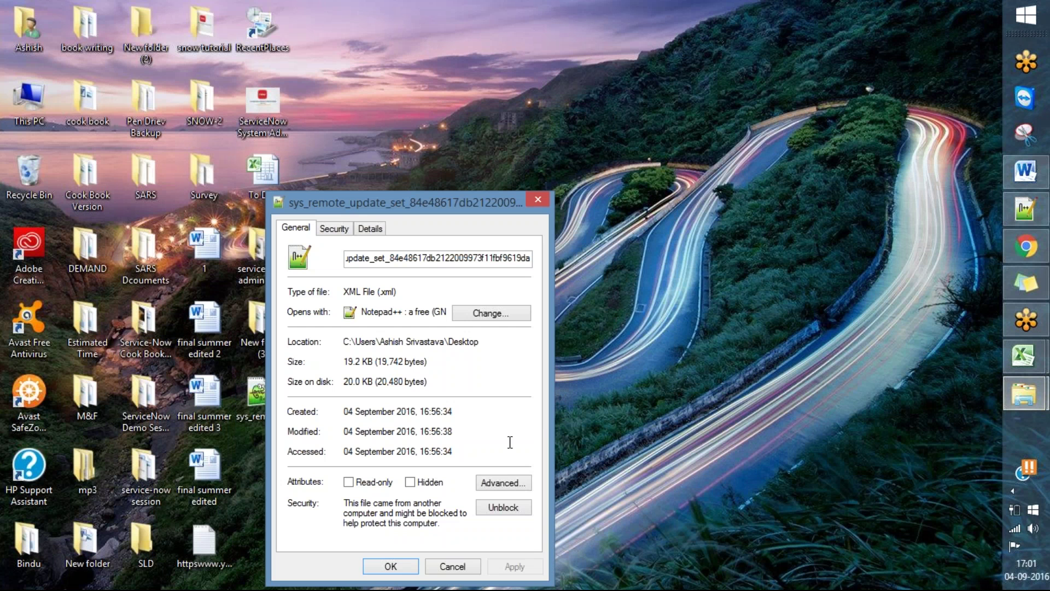
{"action": "left_click", "coordinate": [541, 196]}
{"action": "left_click", "coordinate": [1025, 246]}
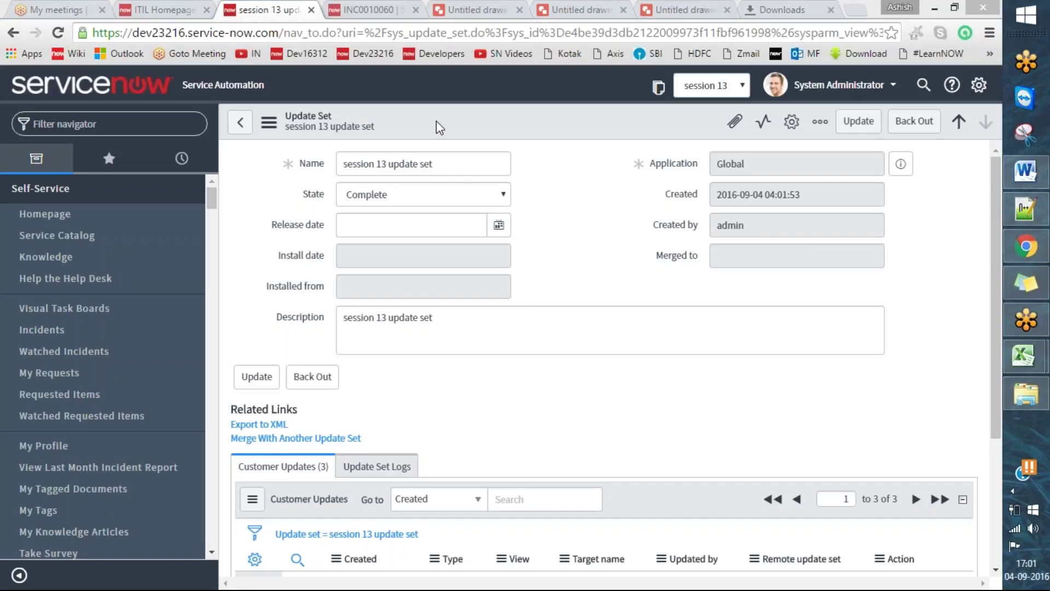
- On the dev16312 tab, select the instance address, filter the navigator for 'local' and open Local Update Sets
{"action": "key", "text": "ctrl+shift+Tab"}
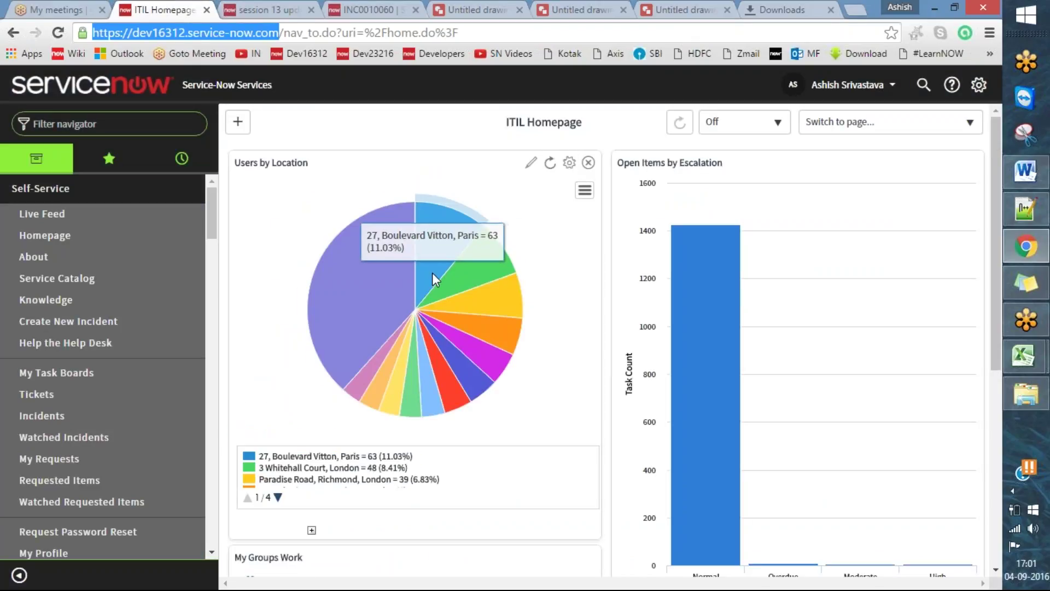
{"action": "left_click", "coordinate": [203, 32]}
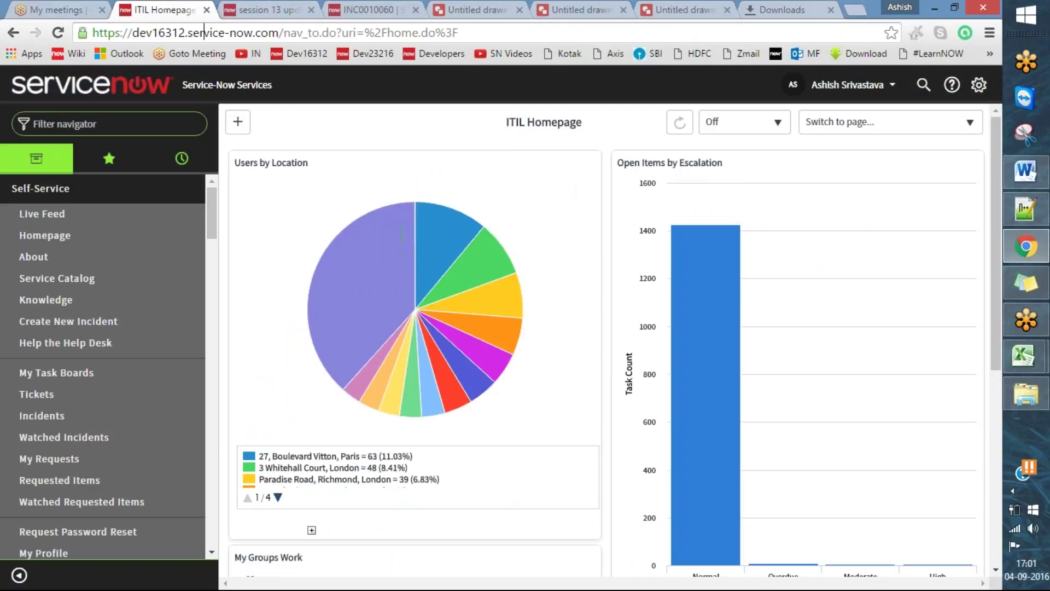
{"action": "left_click_drag", "start_coordinate": [280, 32], "coordinate": [81, 27]}
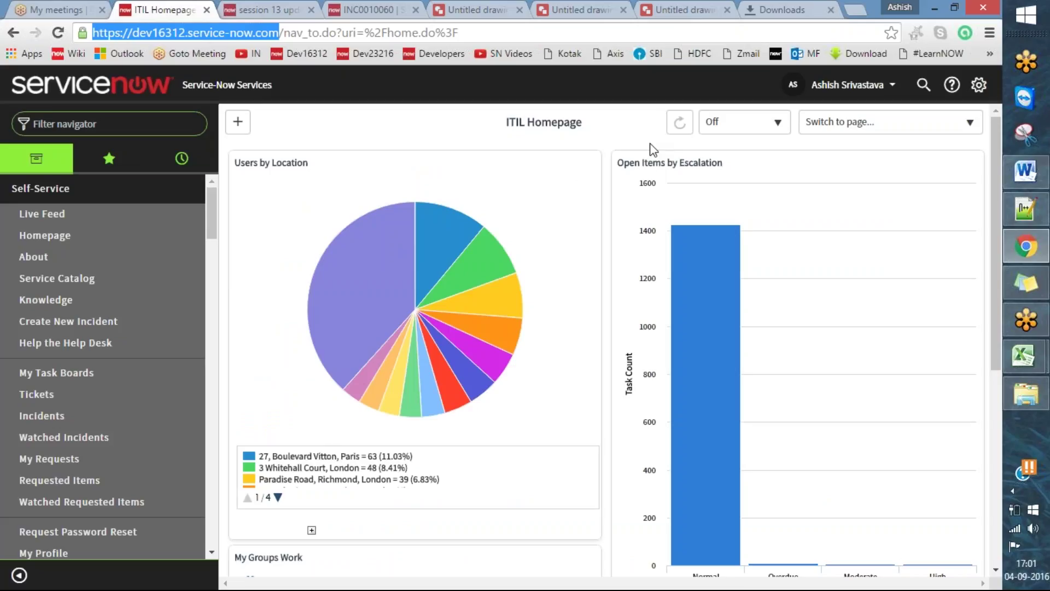
{"action": "left_click", "coordinate": [135, 124]}
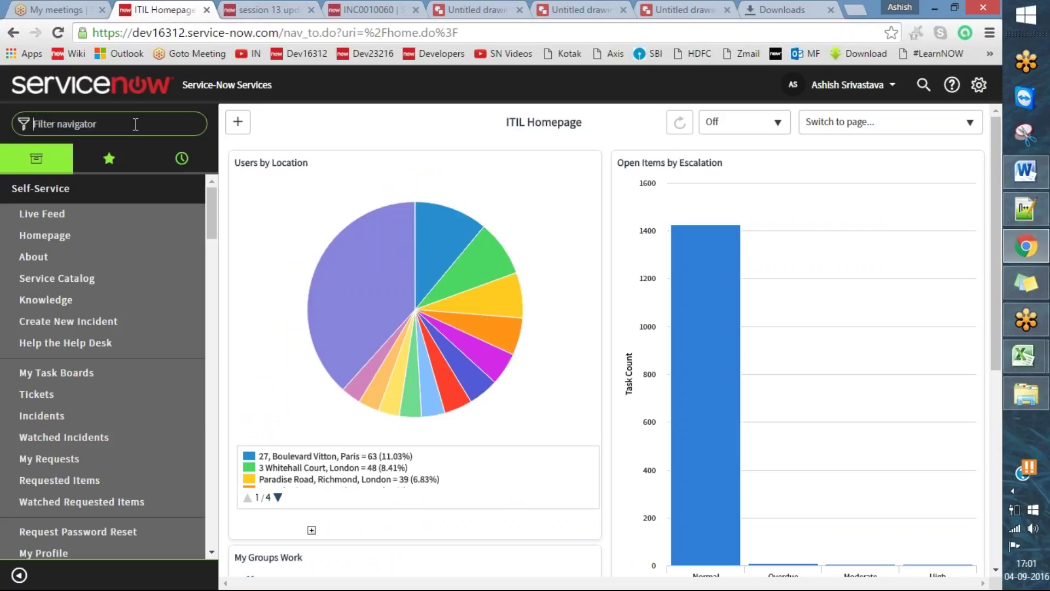
{"action": "type", "text": "local"}
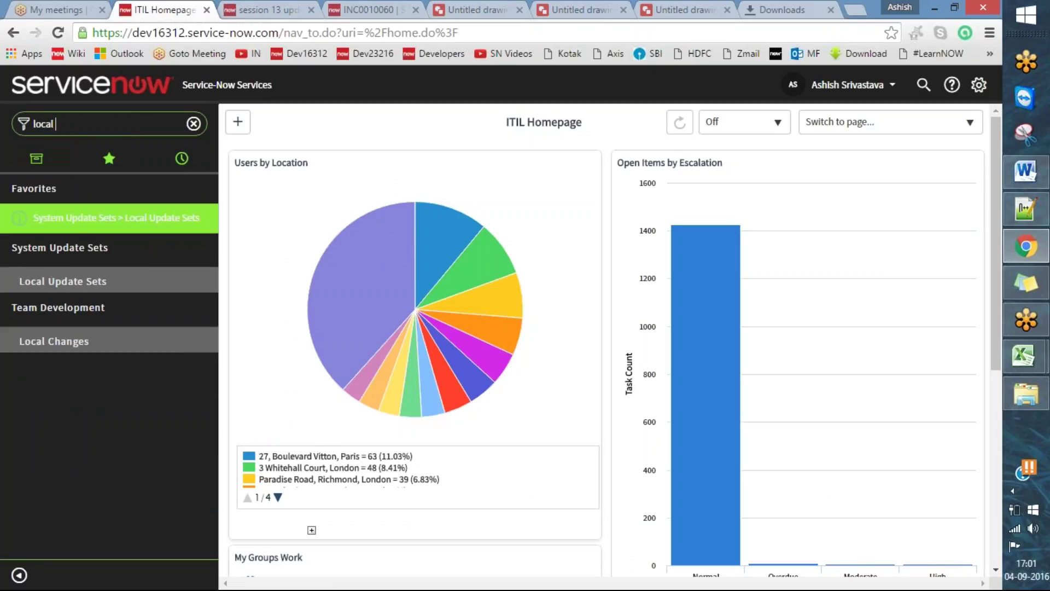
{"action": "left_click", "coordinate": [63, 280]}
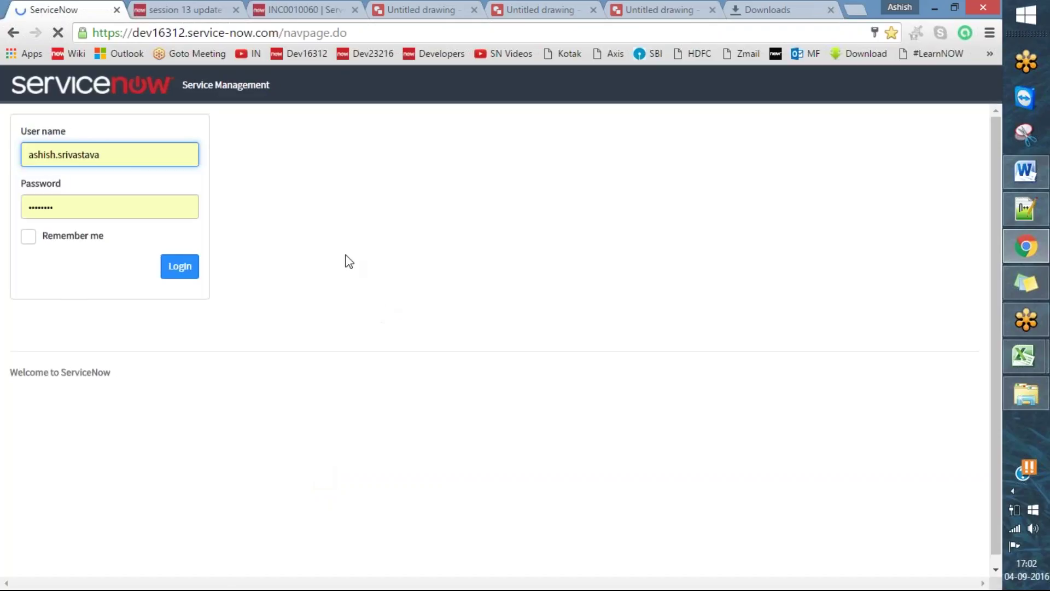
- Log in to dev16312 and accept the session-expired alert to sign in again
{"action": "left_click", "coordinate": [181, 268]}
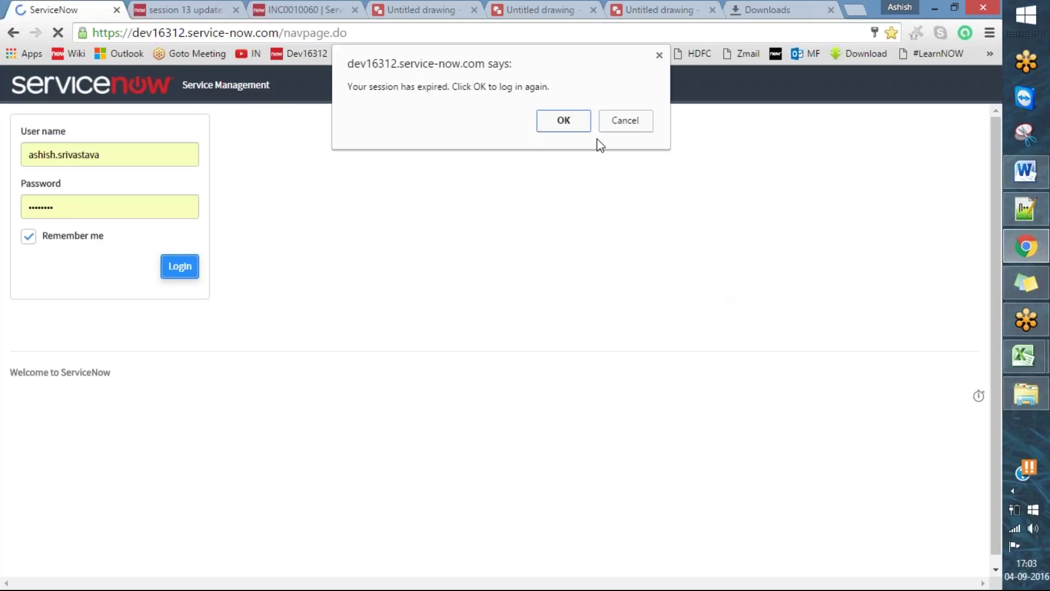
{"action": "left_click", "coordinate": [566, 131]}
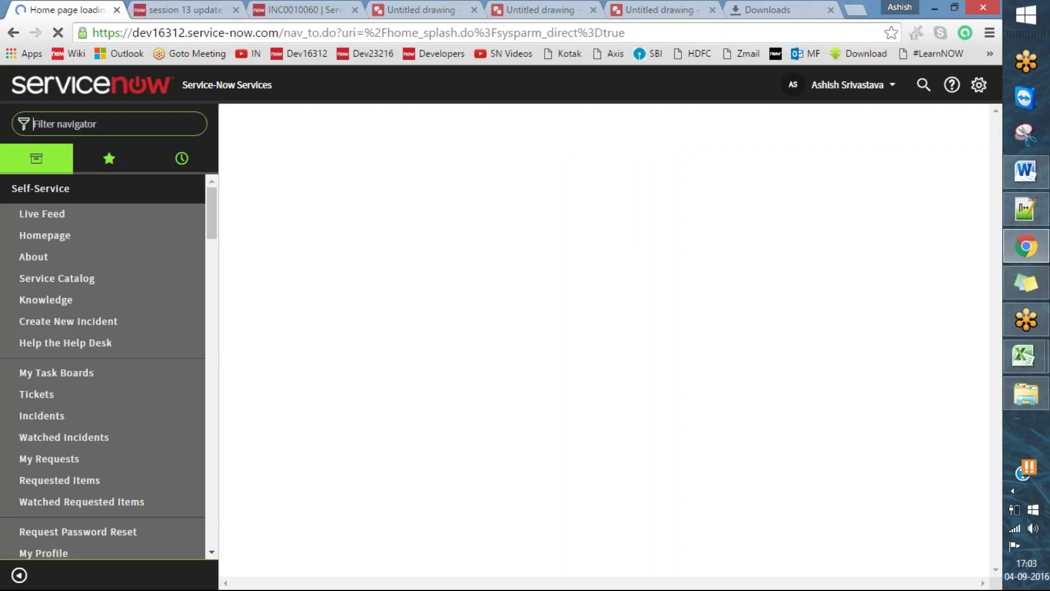
- Filter the navigator for 'upda' and open the Local Update Sets list
{"action": "type", "text": "local"}
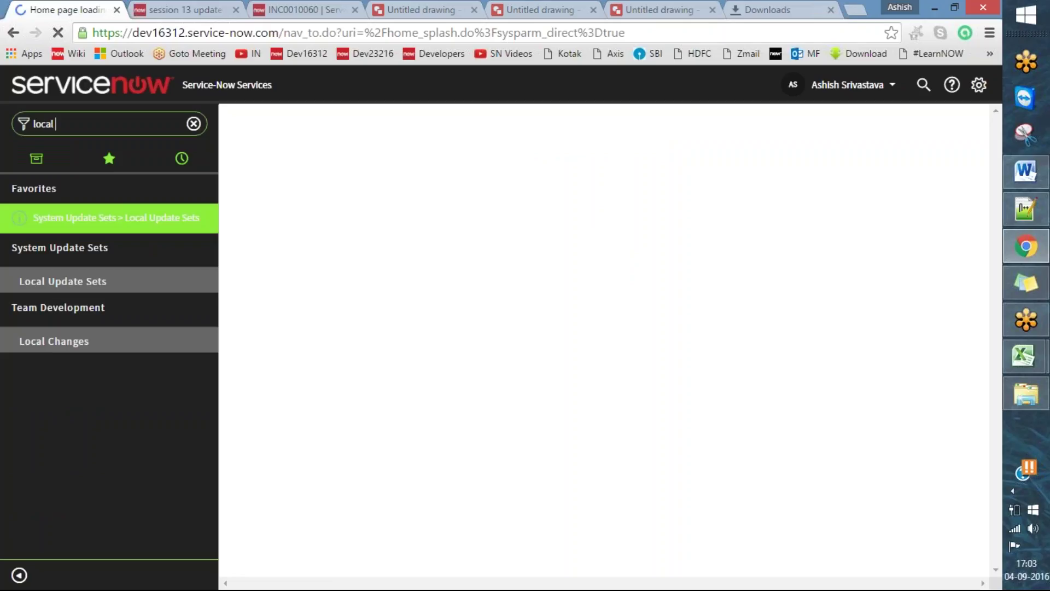
{"action": "key", "text": "BackSpace"}
{"action": "key", "text": "BackSpace"}
{"action": "key", "text": "BackSpace"}
{"action": "key", "text": "BackSpace"}
{"action": "key", "text": "BackSpace"}
{"action": "type", "text": "upda"}
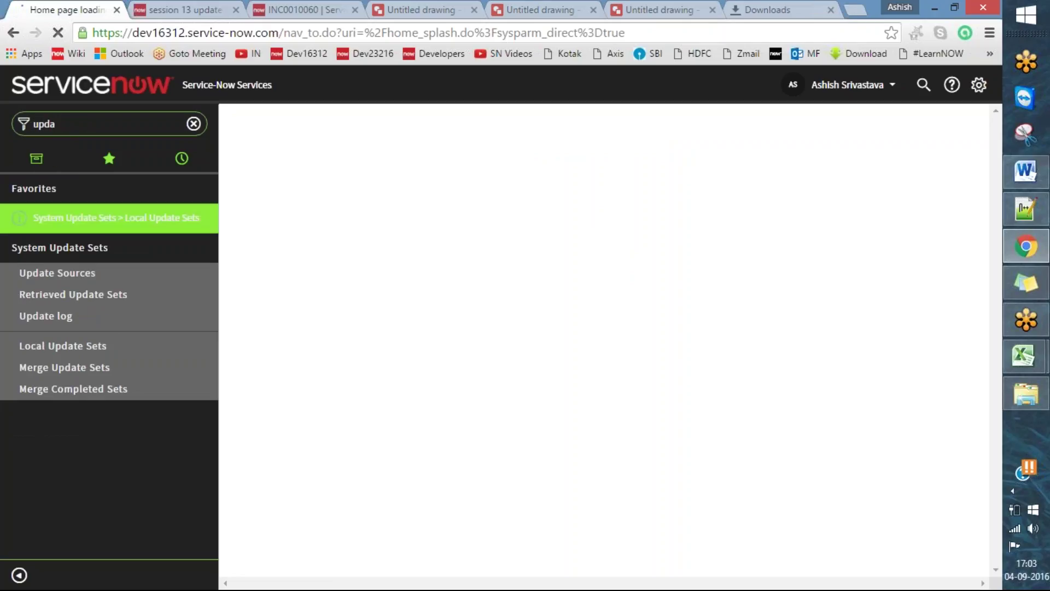
{"action": "left_click", "coordinate": [104, 348]}
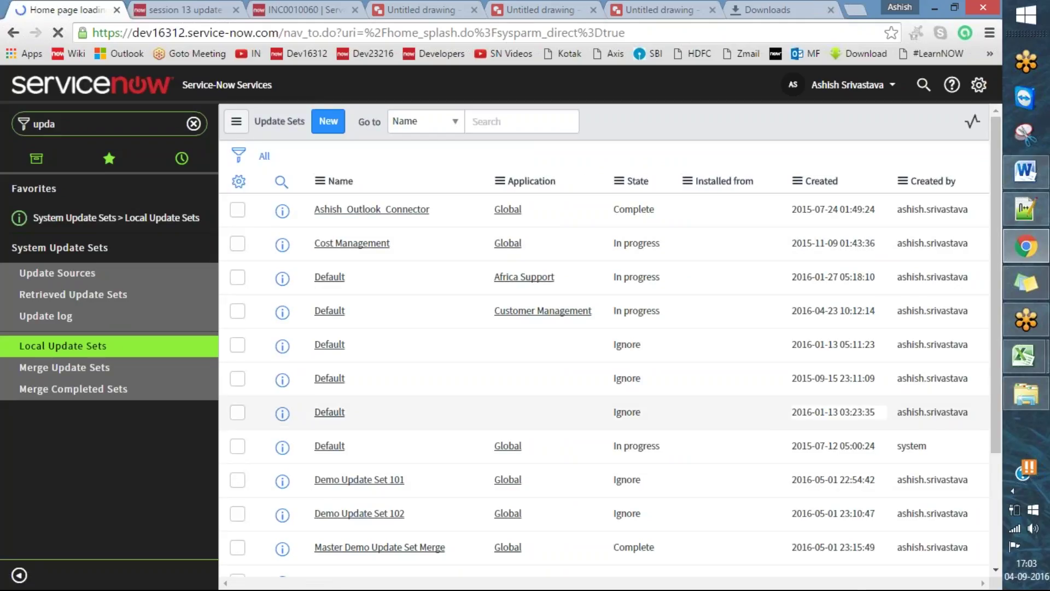
{"action": "scroll", "coordinate": [764, 438], "scroll_direction": "down", "scroll_amount": 5}
{"action": "scroll", "coordinate": [650, 383], "scroll_direction": "down", "scroll_amount": 1}
{"action": "scroll", "coordinate": [697, 390], "scroll_direction": "down", "scroll_amount": 1}
{"action": "scroll", "coordinate": [697, 389], "scroll_direction": "up", "scroll_amount": 4}
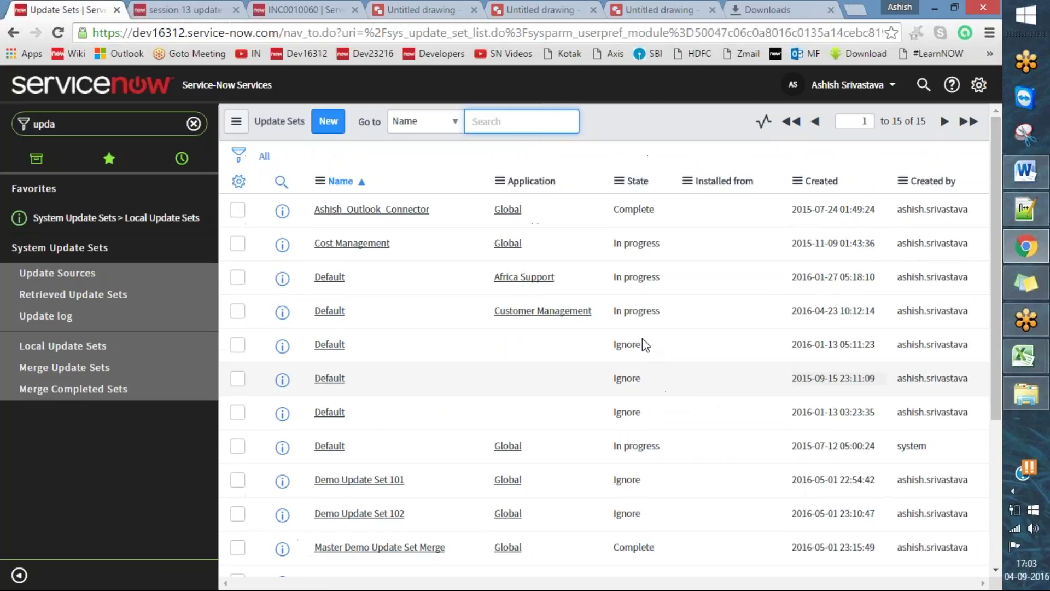
{"action": "right_click", "coordinate": [443, 189]}
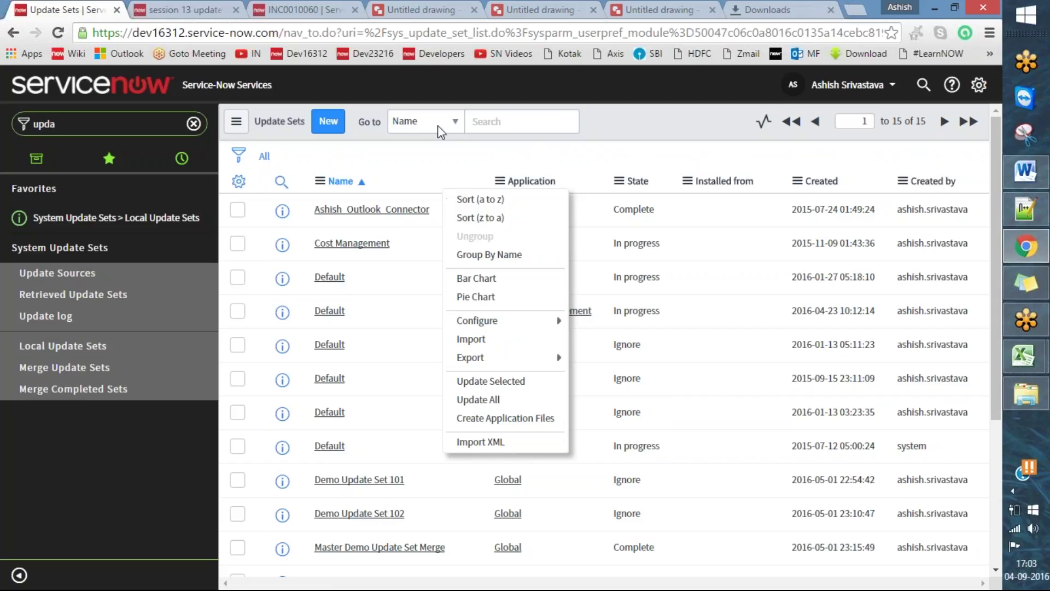
{"action": "left_click", "coordinate": [412, 189]}
{"action": "left_click", "coordinate": [132, 353]}
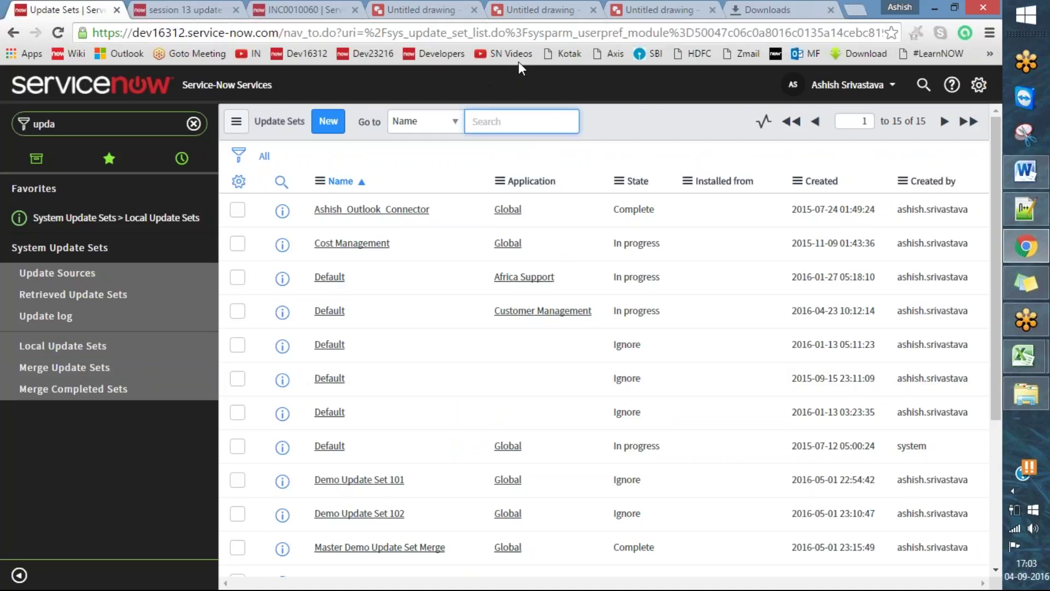
- Choose Import XML from the Name column header's menu, marking it with an annotation tick
{"action": "mouse_move", "coordinate": [264, 174]}
{"action": "left_mouse_down"}
{"action": "mouse_move", "coordinate": [382, 198]}
{"action": "mouse_move", "coordinate": [952, 192]}
{"action": "mouse_move", "coordinate": [968, 176]}
{"action": "mouse_move", "coordinate": [677, 158]}
{"action": "mouse_move", "coordinate": [364, 158]}
{"action": "mouse_move", "coordinate": [265, 175]}
{"action": "left_mouse_up"}
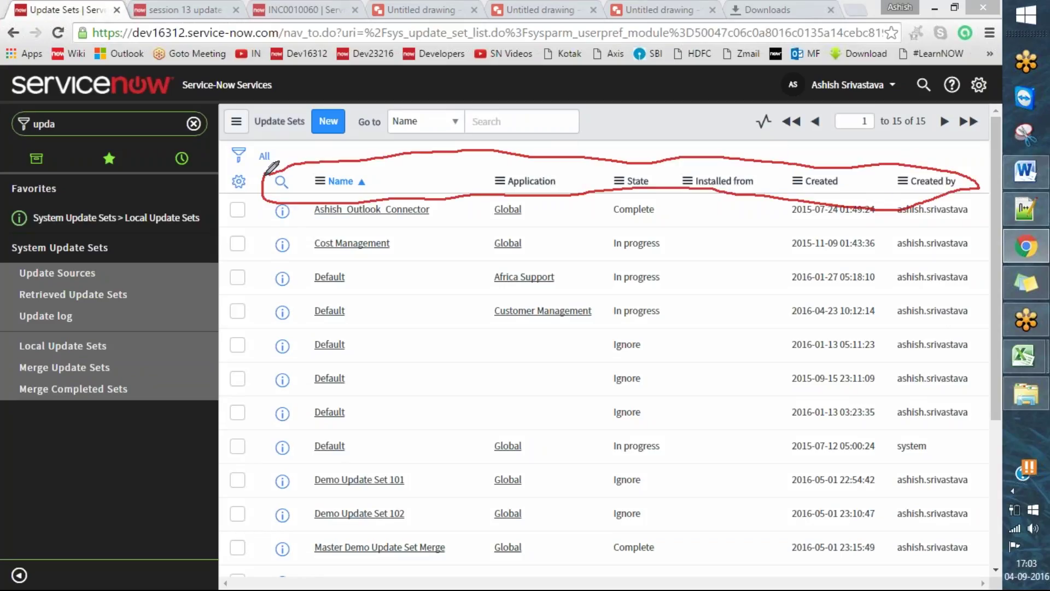
{"action": "right_click", "coordinate": [445, 184]}
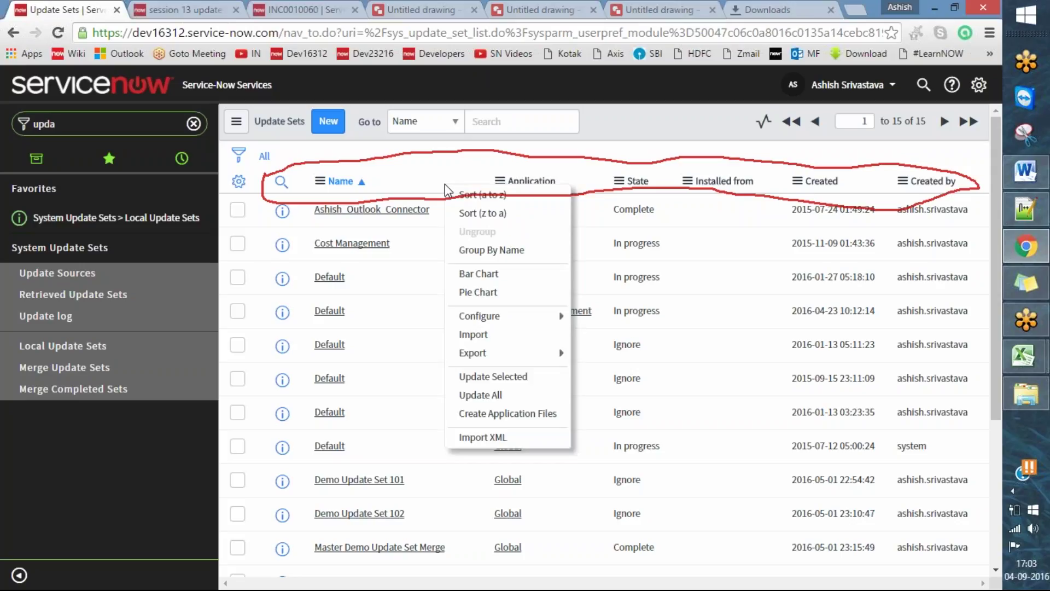
{"action": "left_click", "coordinate": [519, 61]}
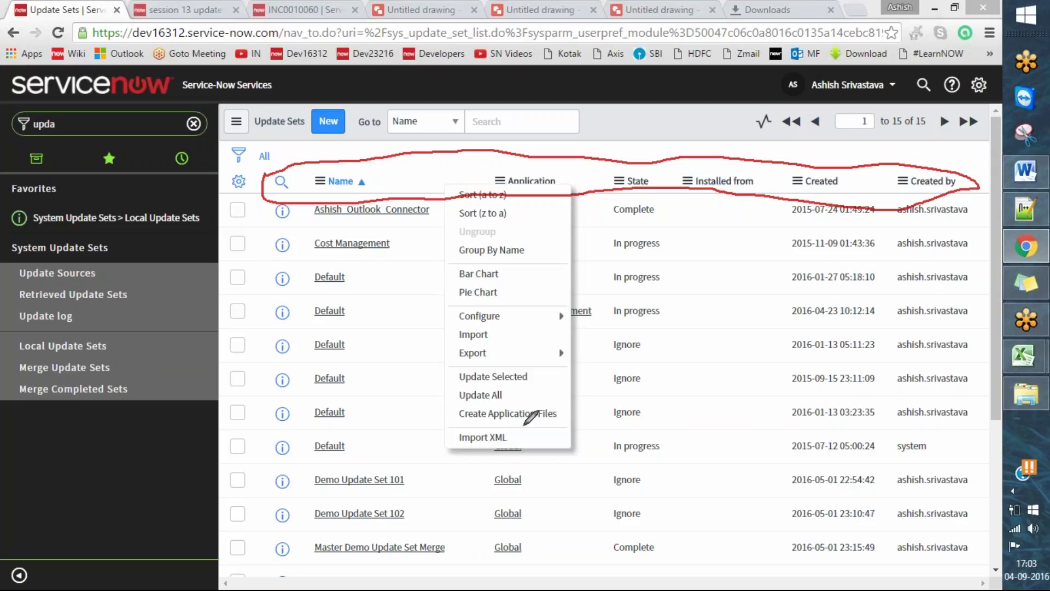
{"action": "left_click_drag", "start_coordinate": [448, 442], "coordinate": [476, 424]}
{"action": "left_click", "coordinate": [506, 441]}
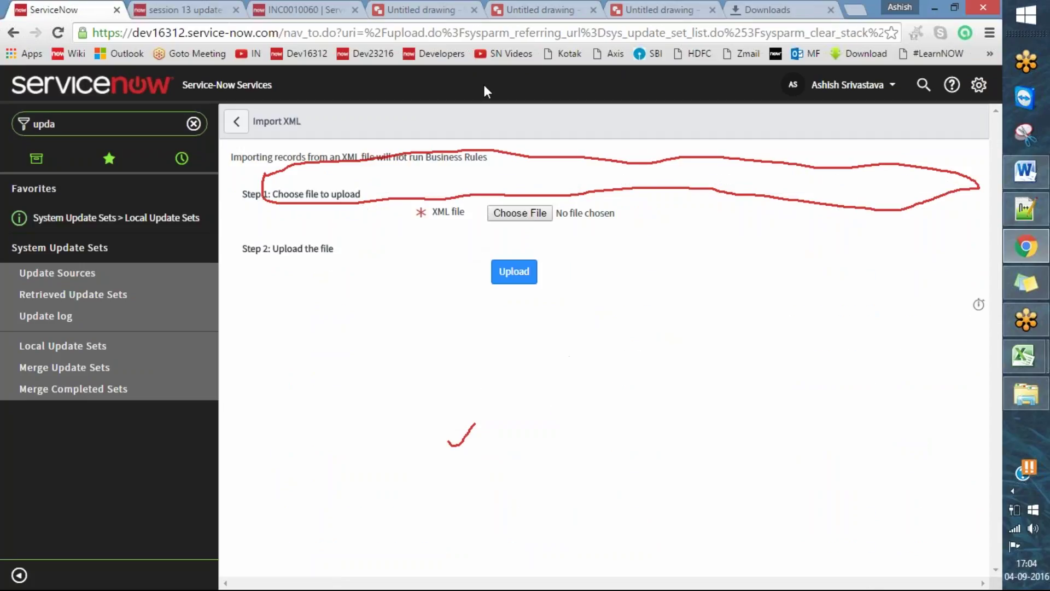
- Draw annotation ticks on the Import XML page for viewers
{"action": "left_click_drag", "start_coordinate": [468, 282], "coordinate": [534, 255]}
{"action": "left_click_drag", "start_coordinate": [401, 214], "coordinate": [456, 192]}
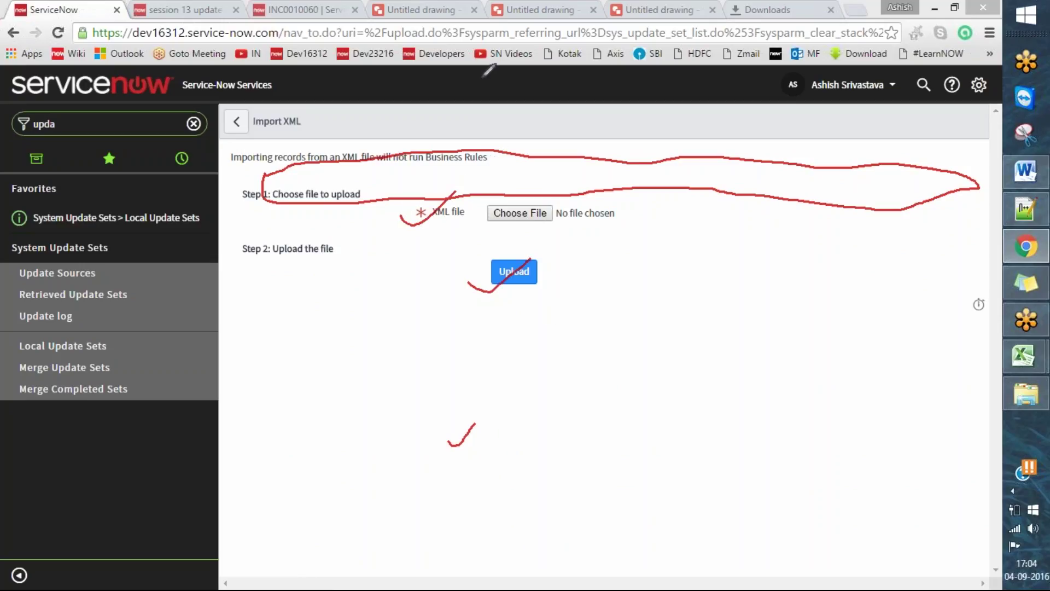
{"action": "left_click", "coordinate": [615, 57]}
{"action": "mouse_move", "coordinate": [405, 213]}
{"action": "left_mouse_down"}
{"action": "mouse_move", "coordinate": [416, 222]}
{"action": "mouse_move", "coordinate": [446, 204]}
{"action": "left_mouse_up"}
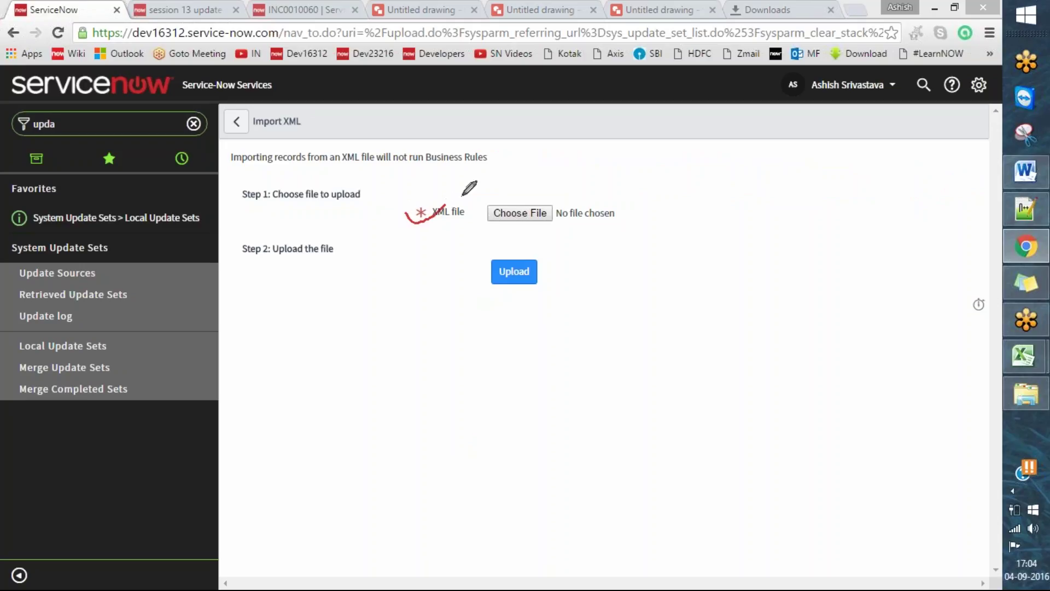
- Browse to the Desktop and choose the sys_remote_update_set XML file for upload
{"action": "left_click", "coordinate": [524, 222]}
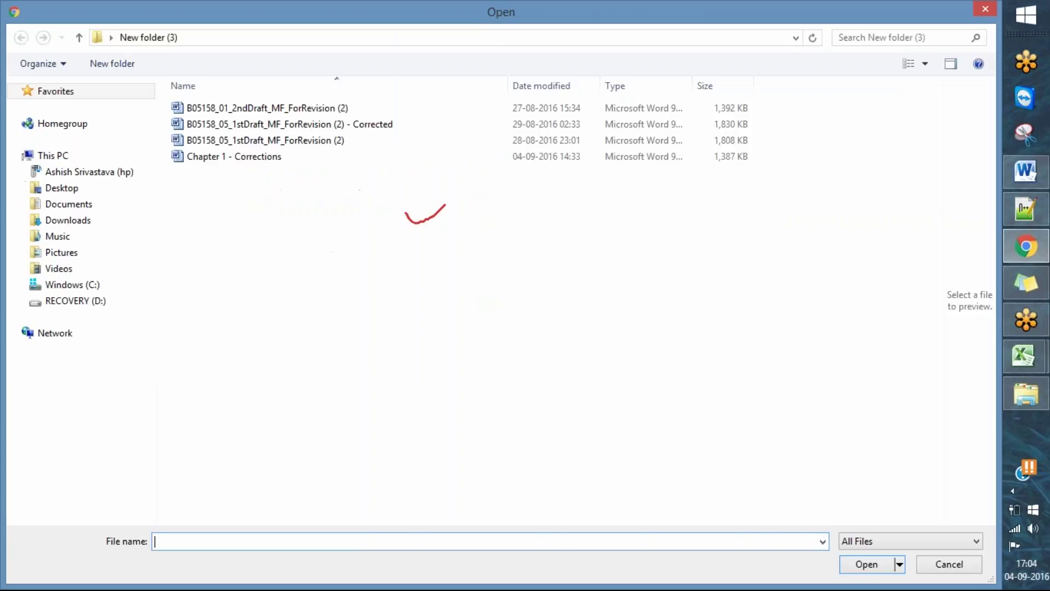
{"action": "left_click", "coordinate": [340, 36]}
{"action": "key", "text": "BackSpace"}
{"action": "type", "text": "de"}
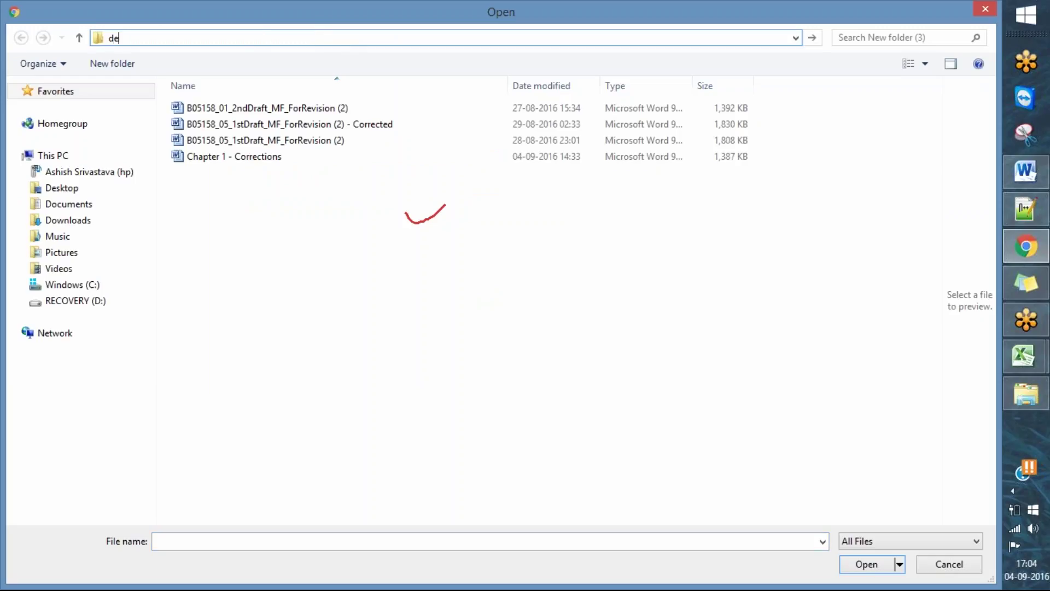
{"action": "type", "text": "s"}
{"action": "key", "text": "Down"}
{"action": "key", "text": "Return"}
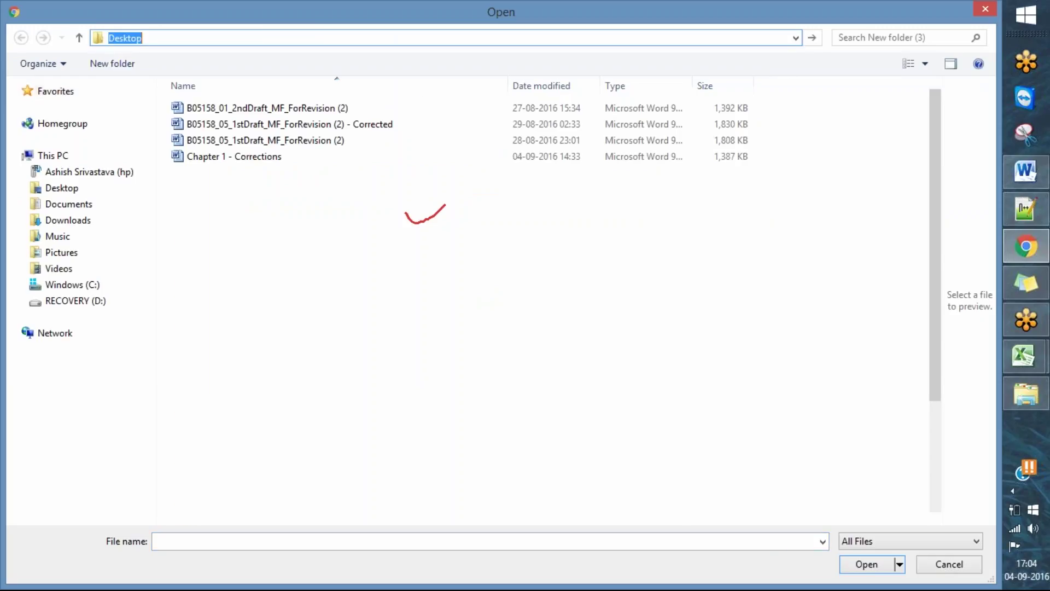
{"action": "scroll", "coordinate": [924, 449], "scroll_direction": "down", "scroll_amount": 3}
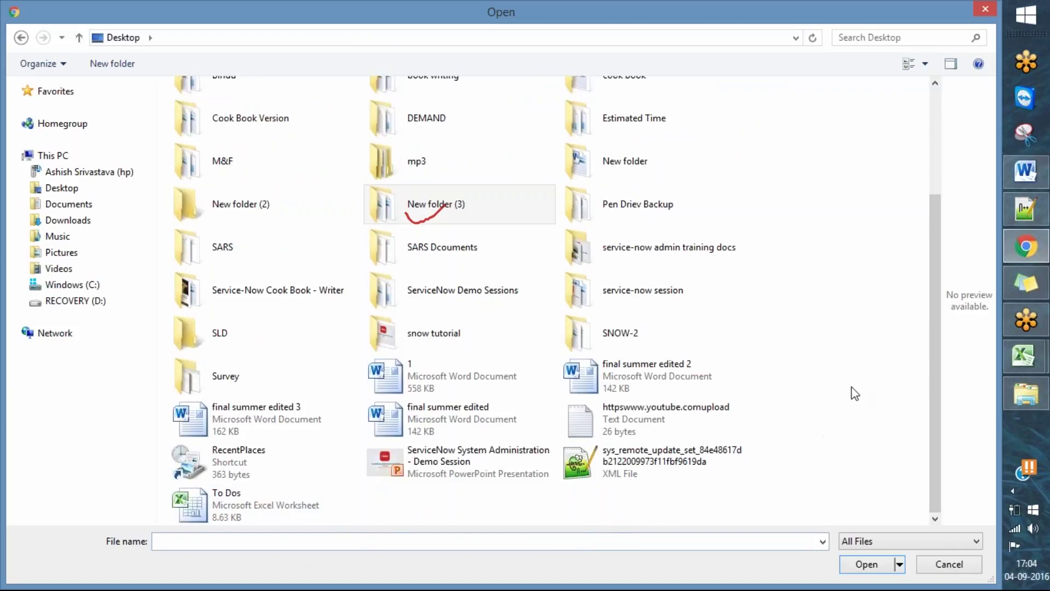
{"action": "double_click", "coordinate": [674, 471]}
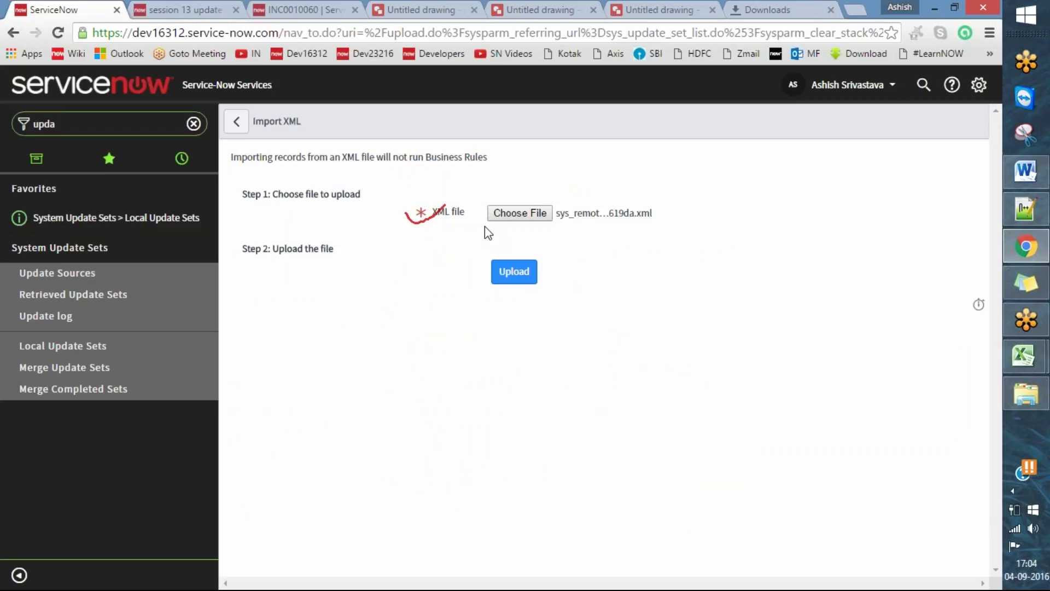
- Compare with the session 13 update set tab, then upload the chosen XML file from Import XML
{"action": "left_click", "coordinate": [186, 8]}
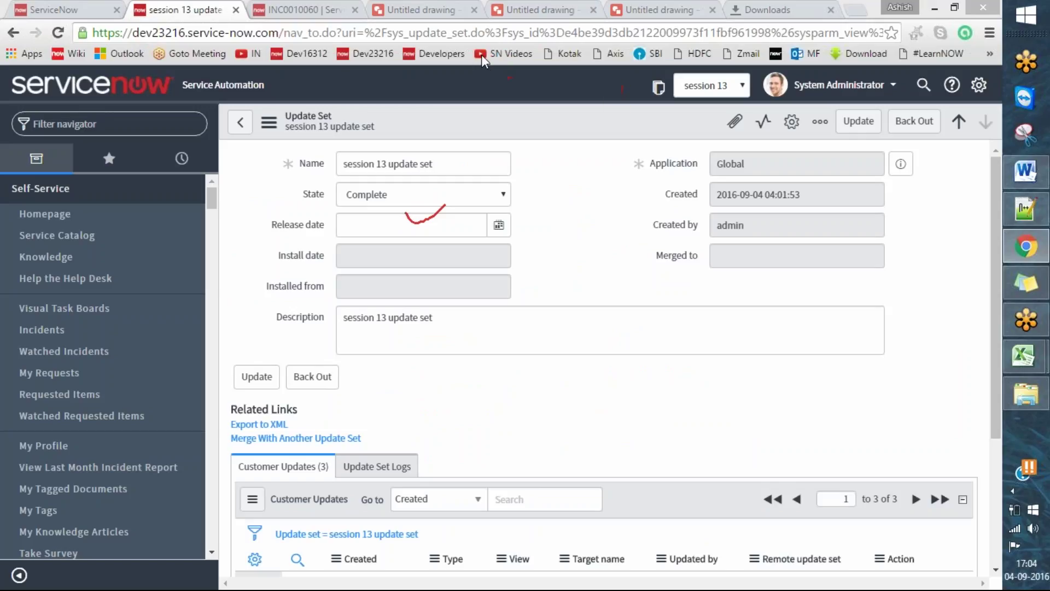
{"action": "left_click", "coordinate": [77, 7]}
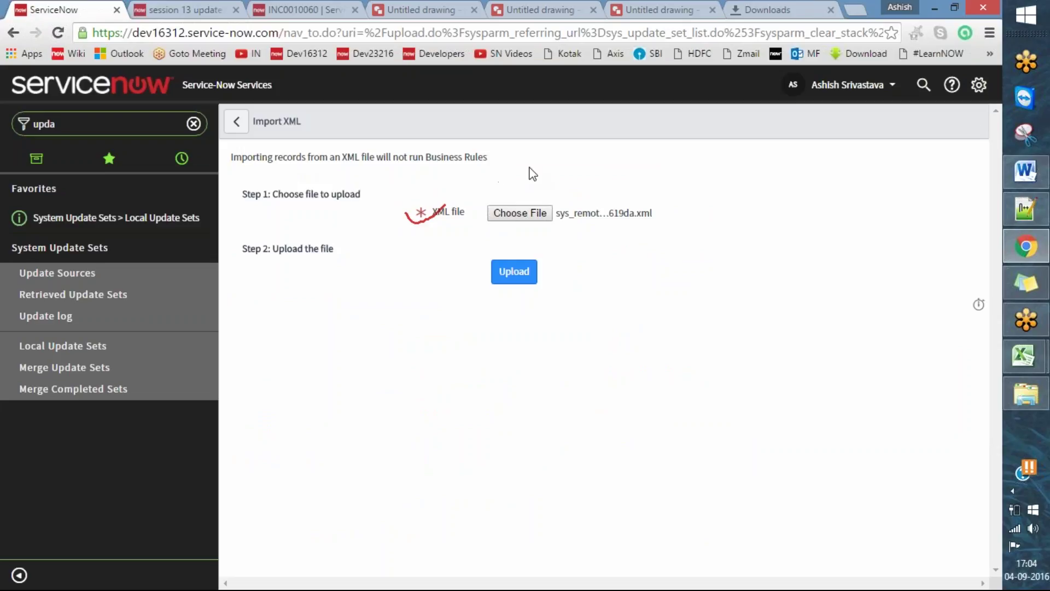
{"action": "left_click", "coordinate": [185, 8]}
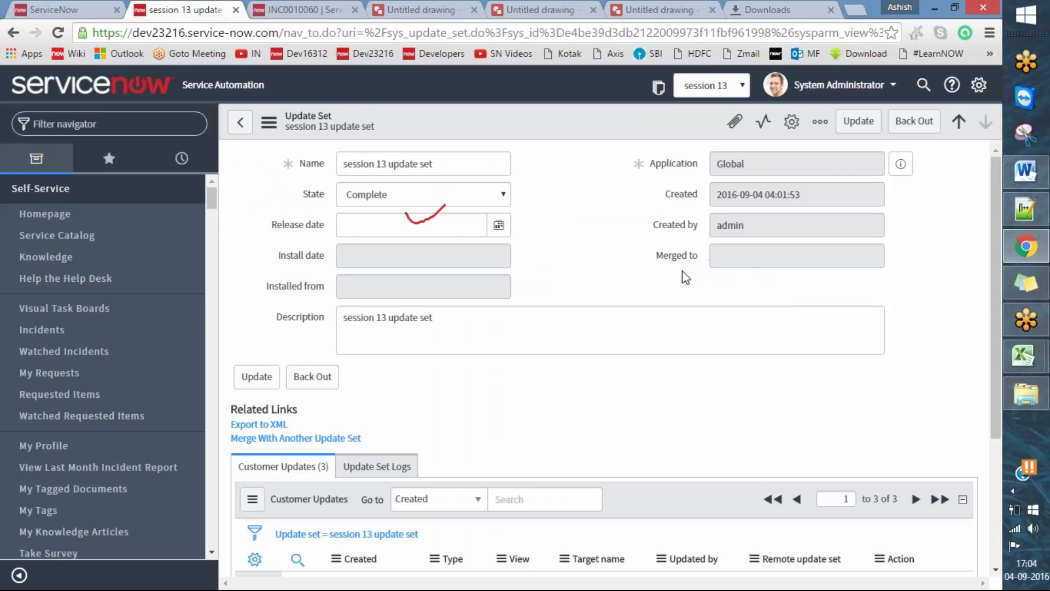
{"action": "mouse_move", "coordinate": [678, 259]}
{"action": "scroll", "coordinate": [589, 386], "scroll_direction": "down", "scroll_amount": 4}
{"action": "scroll", "coordinate": [552, 454], "scroll_direction": "up", "scroll_amount": 4}
{"action": "left_click", "coordinate": [74, 8]}
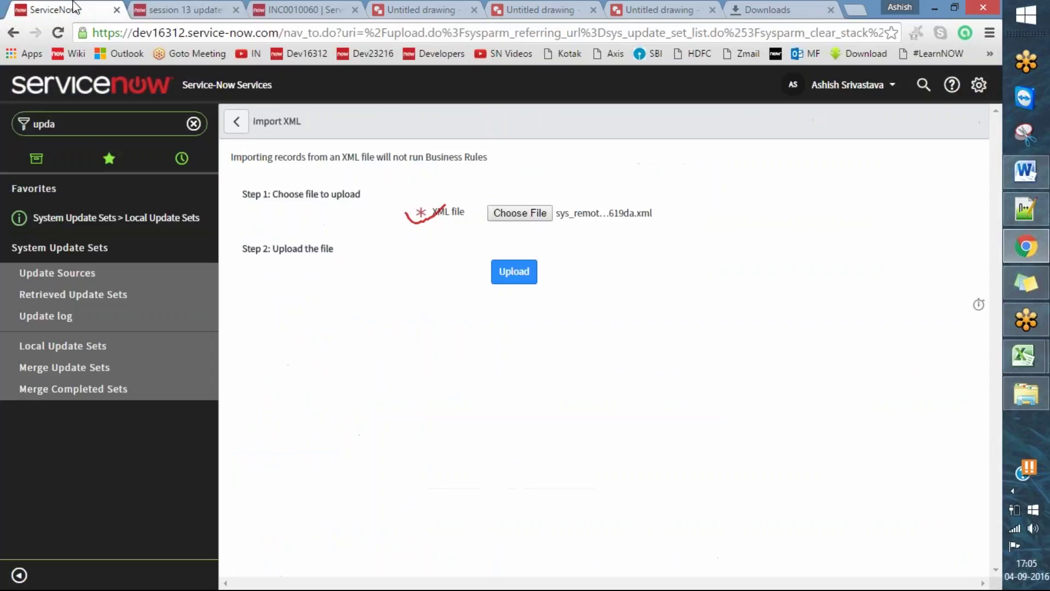
{"action": "left_click", "coordinate": [523, 279]}
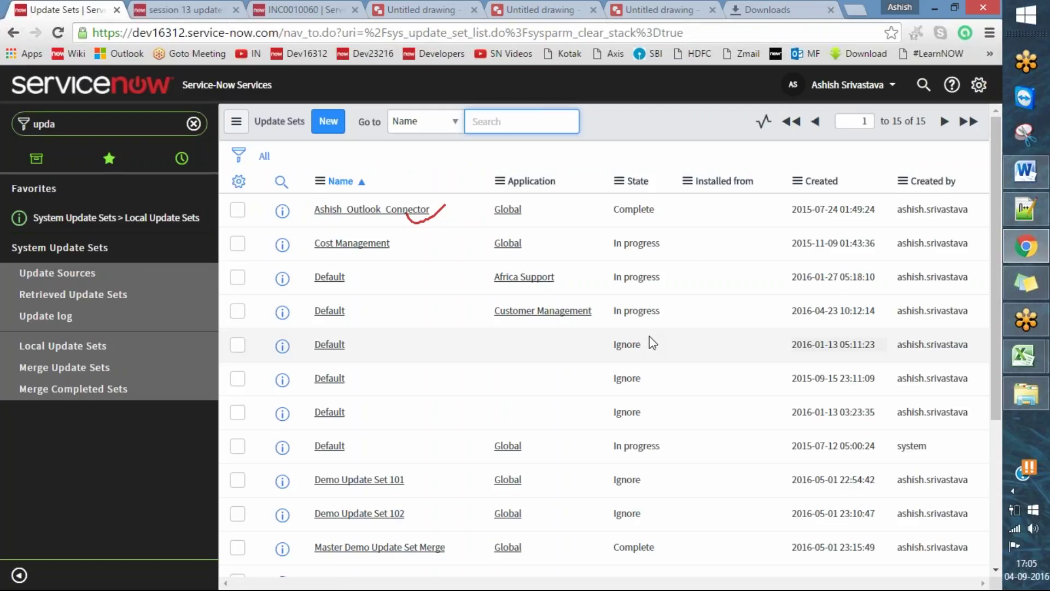
{"action": "scroll", "coordinate": [849, 350], "scroll_direction": "down", "scroll_amount": 1}
{"action": "scroll", "coordinate": [851, 350], "scroll_direction": "down", "scroll_amount": 4}
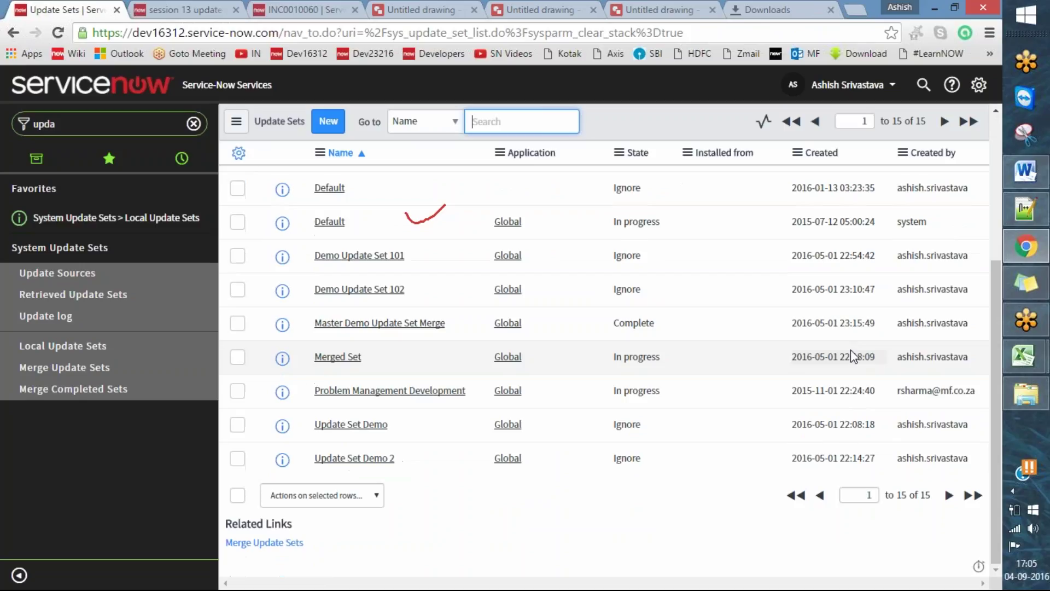
{"action": "scroll", "coordinate": [852, 359], "scroll_direction": "up", "scroll_amount": 5}
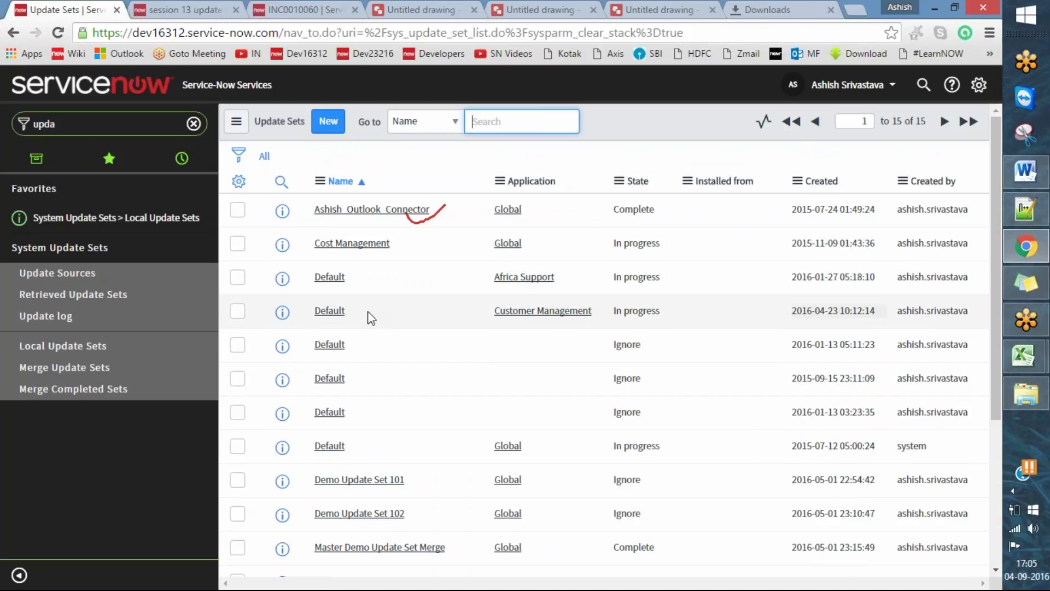
{"action": "left_click", "coordinate": [110, 296]}
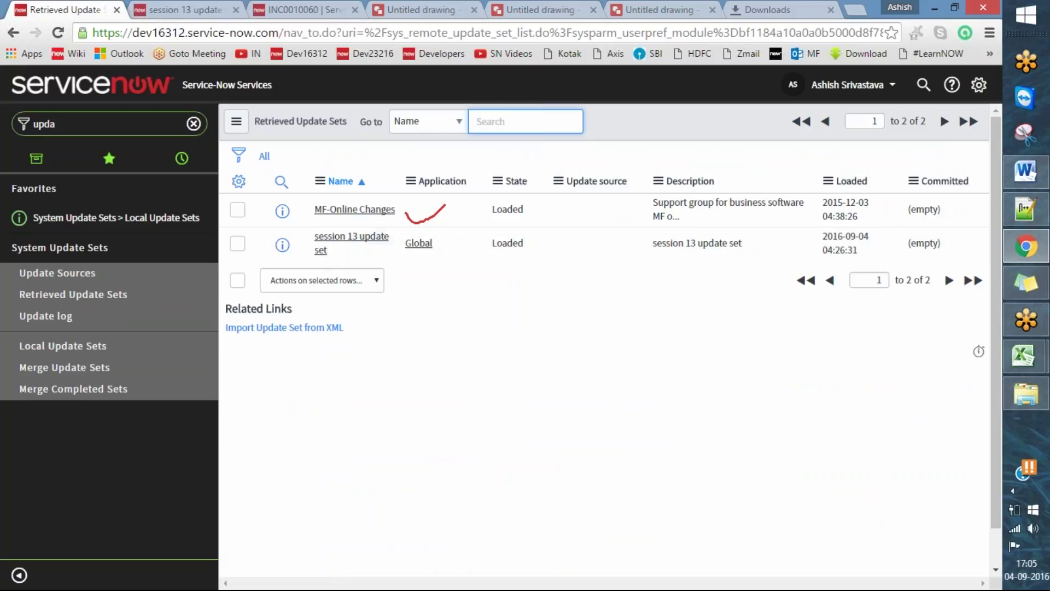
{"action": "left_click", "coordinate": [600, 66]}
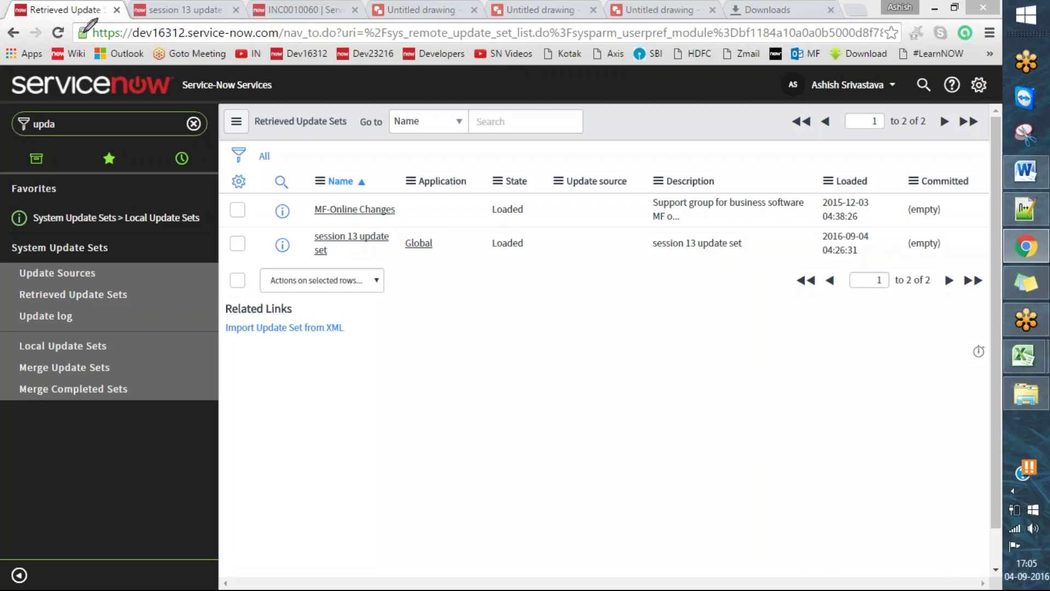
{"action": "mouse_move", "coordinate": [13, 23]}
{"action": "left_mouse_down"}
{"action": "mouse_move", "coordinate": [7, 43]}
{"action": "mouse_move", "coordinate": [266, 45]}
{"action": "mouse_move", "coordinate": [301, 27]}
{"action": "mouse_move", "coordinate": [6, 29]}
{"action": "left_mouse_up"}
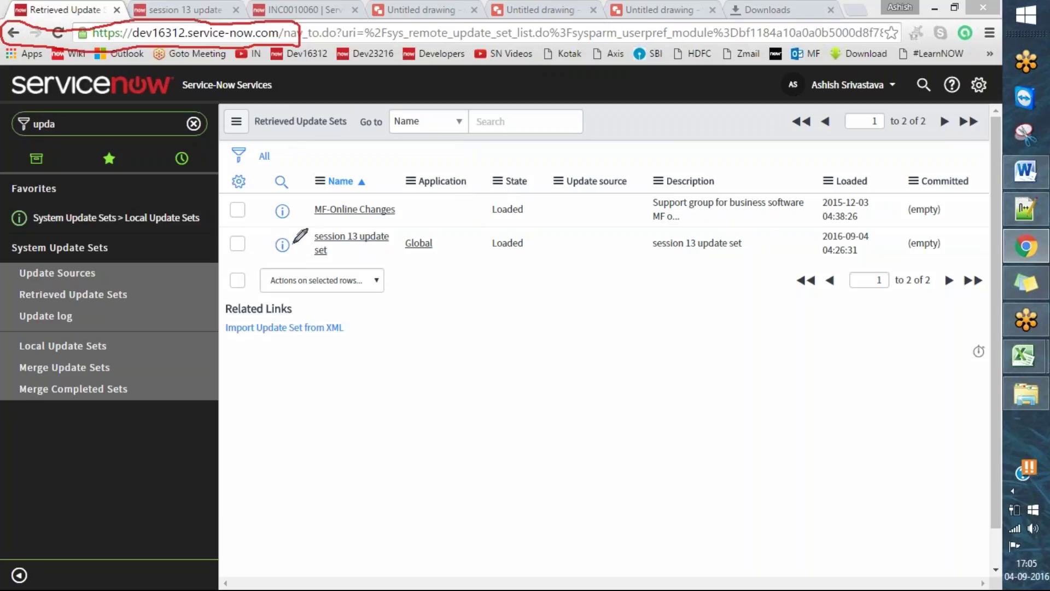
{"action": "mouse_move", "coordinate": [288, 234]}
{"action": "left_mouse_down"}
{"action": "mouse_move", "coordinate": [298, 246]}
{"action": "mouse_move", "coordinate": [356, 212]}
{"action": "left_mouse_up"}
{"action": "left_click_drag", "start_coordinate": [2, 300], "coordinate": [49, 289]}
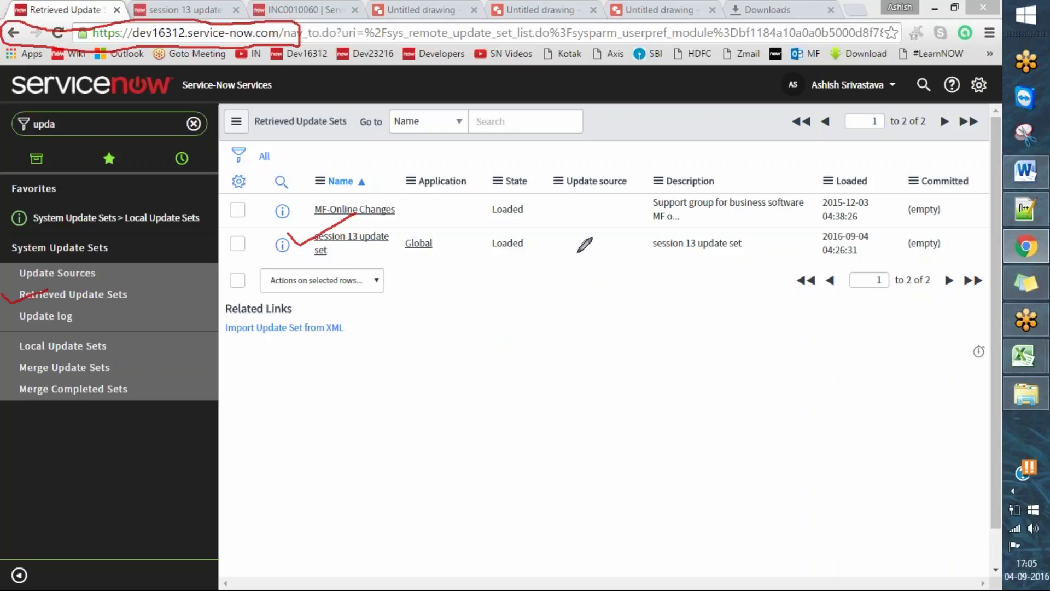
{"action": "mouse_move", "coordinate": [524, 228]}
{"action": "left_mouse_down"}
{"action": "mouse_move", "coordinate": [484, 232]}
{"action": "mouse_move", "coordinate": [517, 262]}
{"action": "mouse_move", "coordinate": [527, 229]}
{"action": "left_mouse_up"}
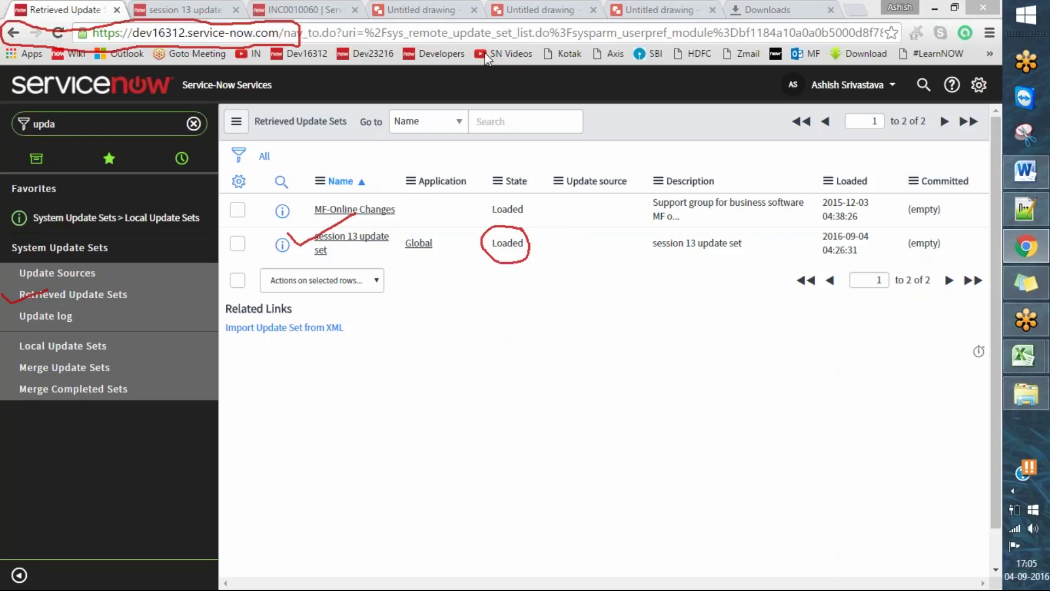
- Open the retrieved session 13 update set and review its three Incident Vendor and form layout updates
{"action": "left_click", "coordinate": [360, 247]}
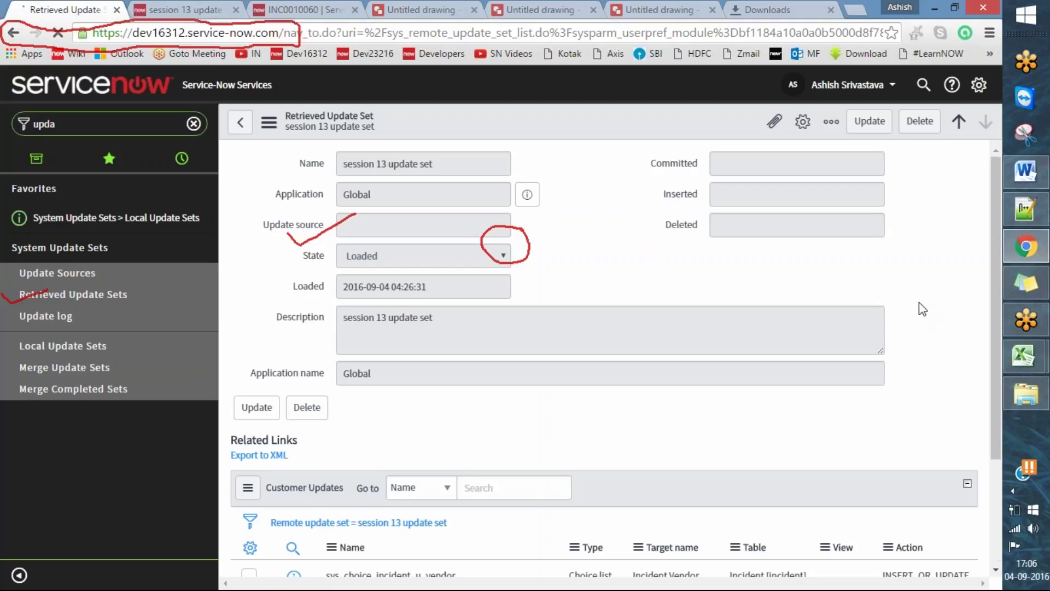
{"action": "scroll", "coordinate": [920, 307], "scroll_direction": "down", "scroll_amount": 3}
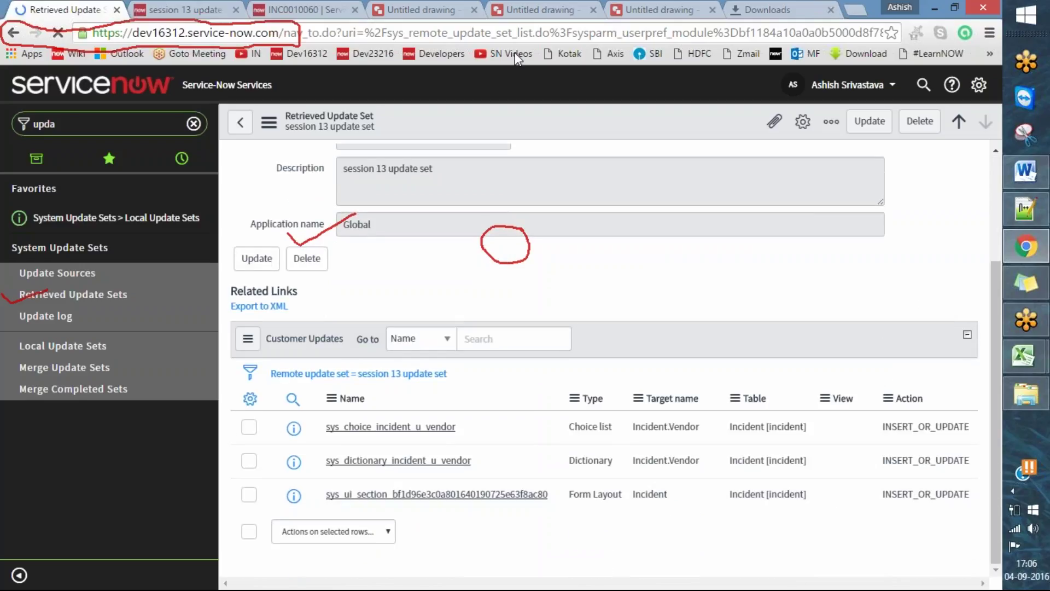
{"action": "mouse_move", "coordinate": [297, 394]}
{"action": "left_mouse_down"}
{"action": "mouse_move", "coordinate": [304, 514]}
{"action": "mouse_move", "coordinate": [568, 509]}
{"action": "mouse_move", "coordinate": [572, 414]}
{"action": "mouse_move", "coordinate": [437, 391]}
{"action": "mouse_move", "coordinate": [299, 410]}
{"action": "left_mouse_up"}
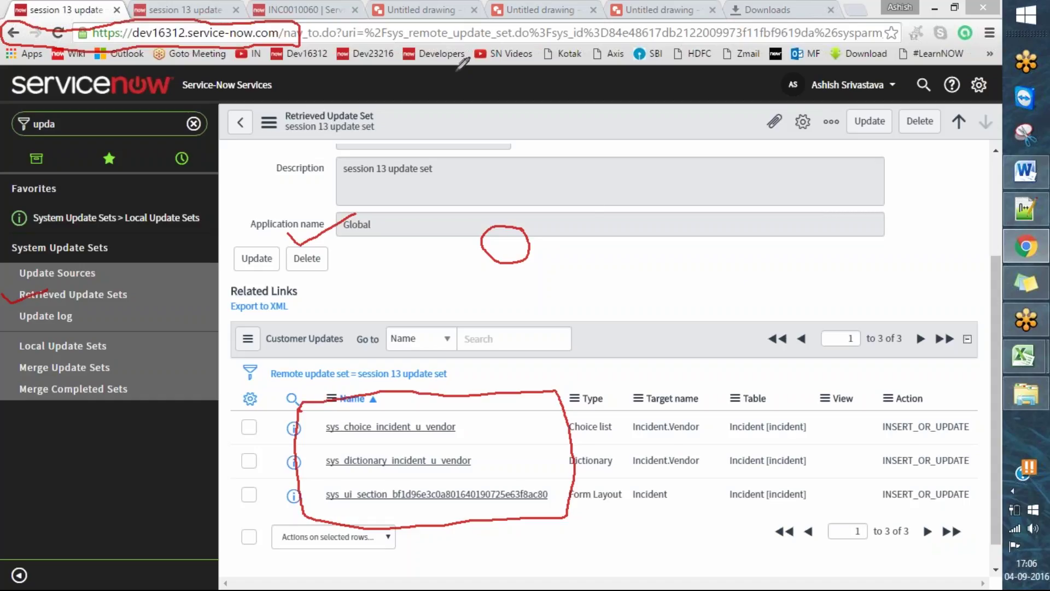
{"action": "left_click", "coordinate": [166, 122]}
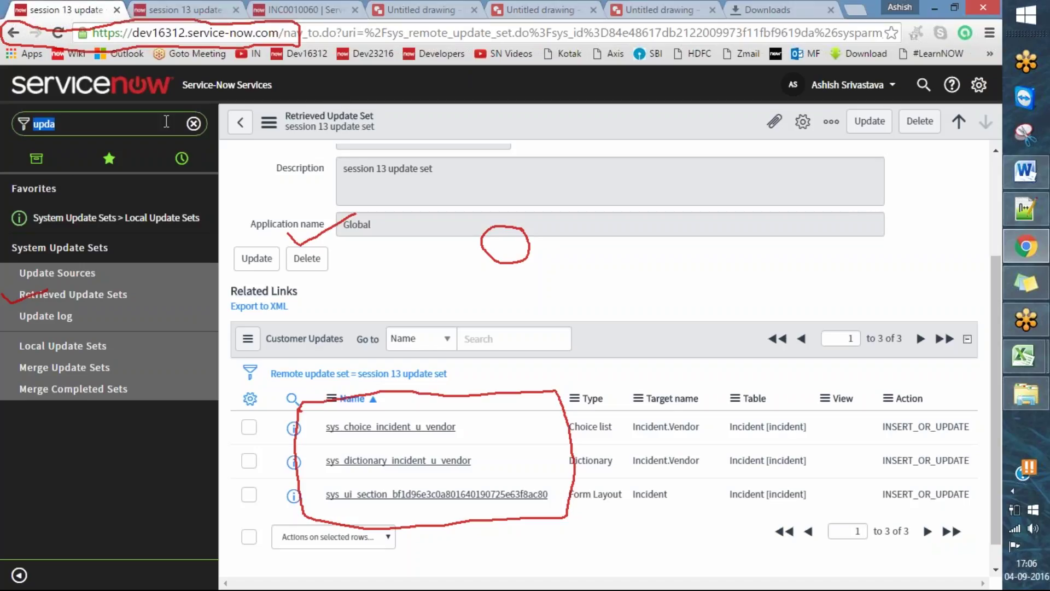
- Filter the navigator for 'incide' and open a new Incident form in a new tab, dismissing its alerts
{"action": "key", "text": "BackSpace"}
{"action": "type", "text": "inciden"}
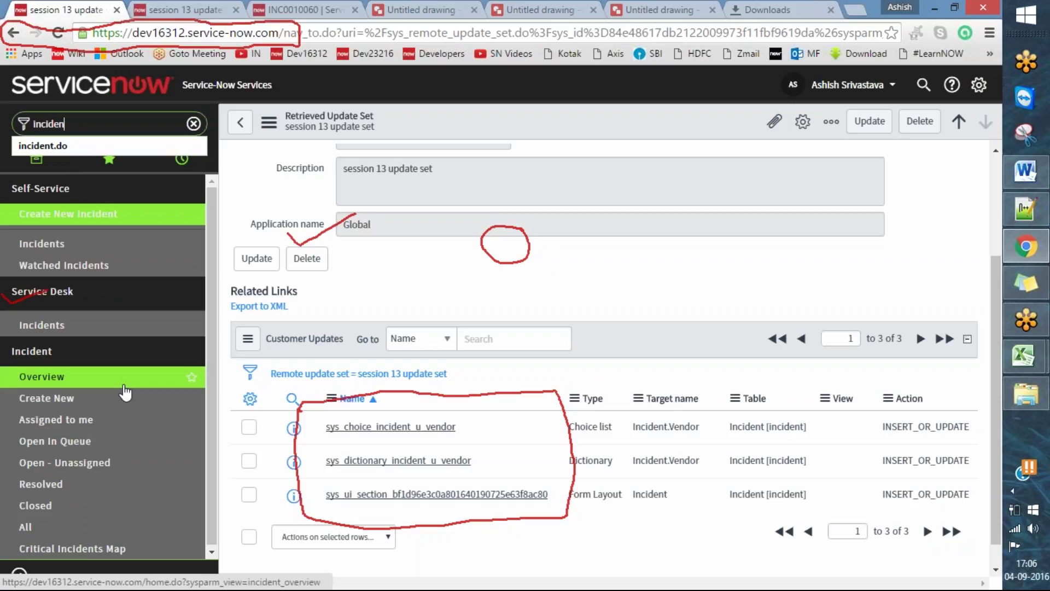
{"action": "right_click", "coordinate": [115, 398]}
{"action": "left_click", "coordinate": [141, 407]}
{"action": "key", "text": "ctrl+Tab"}
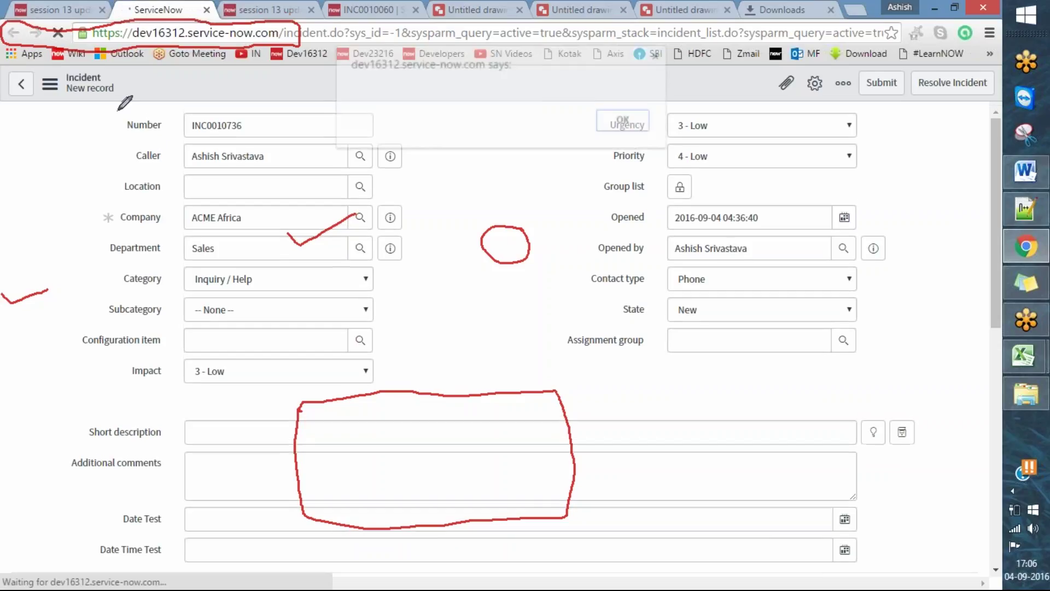
{"action": "mouse_move", "coordinate": [116, 112]}
{"action": "left_mouse_down"}
{"action": "mouse_move", "coordinate": [333, 347]}
{"action": "mouse_move", "coordinate": [350, 134]}
{"action": "mouse_move", "coordinate": [117, 111]}
{"action": "left_mouse_up"}
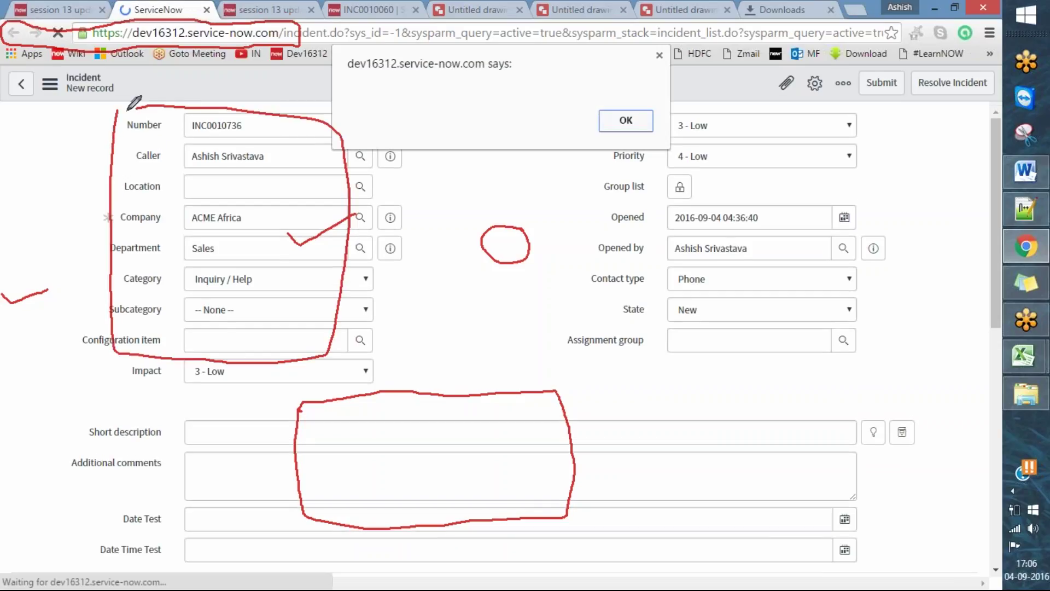
{"action": "left_click", "coordinate": [615, 56]}
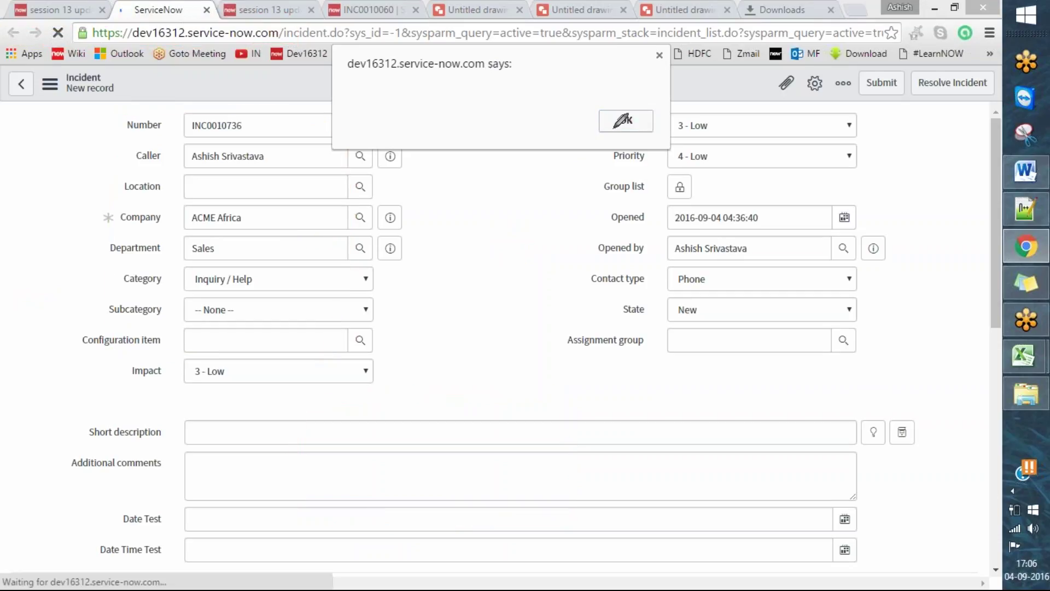
{"action": "left_click", "coordinate": [626, 119]}
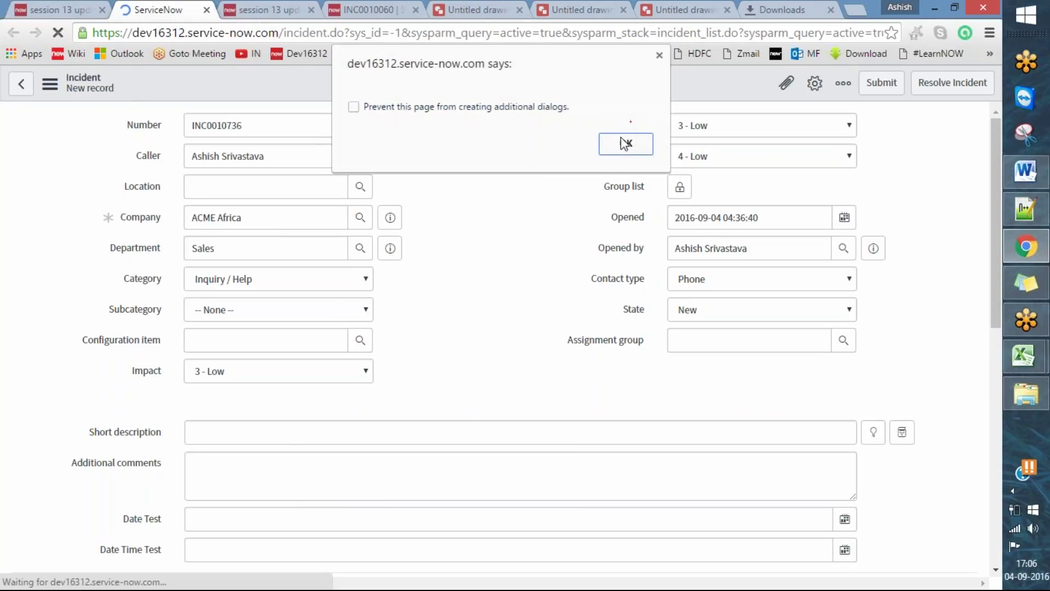
{"action": "left_click", "coordinate": [627, 142]}
{"action": "scroll", "coordinate": [893, 317], "scroll_direction": "down", "scroll_amount": 6}
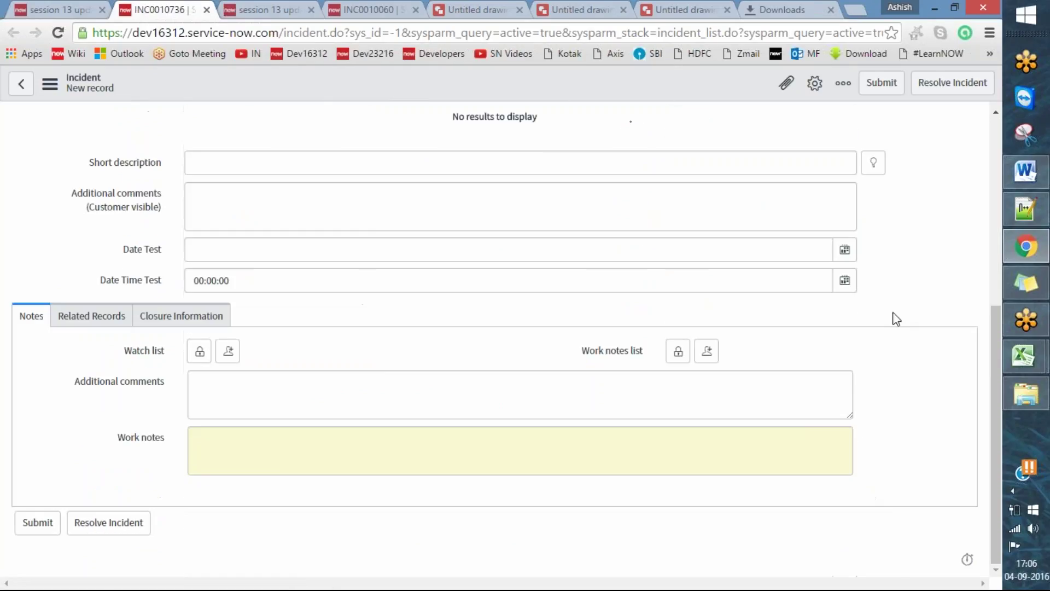
{"action": "scroll", "coordinate": [872, 326], "scroll_direction": "up", "scroll_amount": 6}
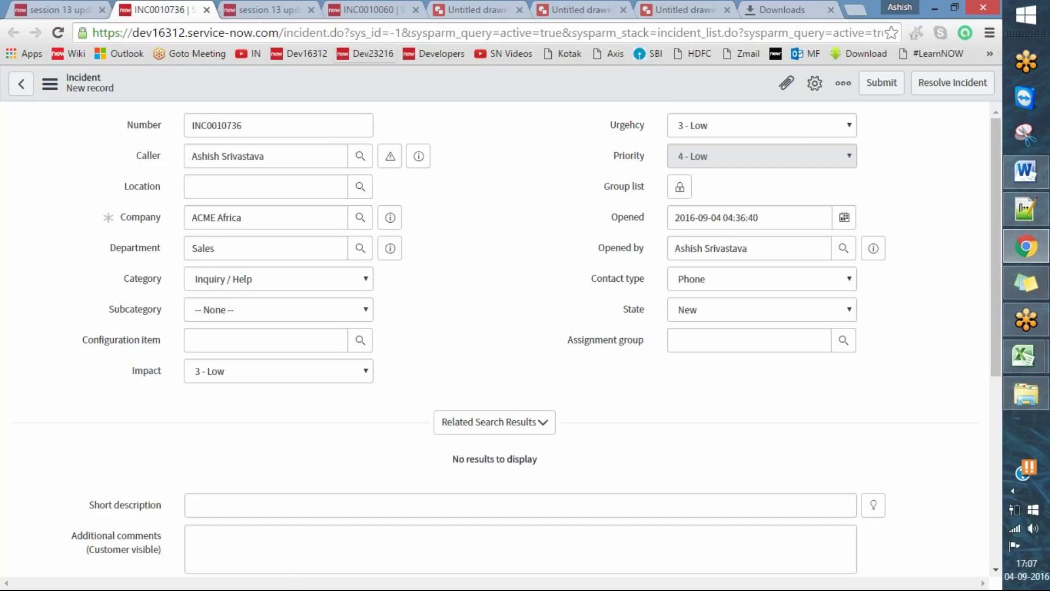
- Compare with the source instance's session 13 update set, then return to the retrieved update set
{"action": "left_click", "coordinate": [283, 4]}
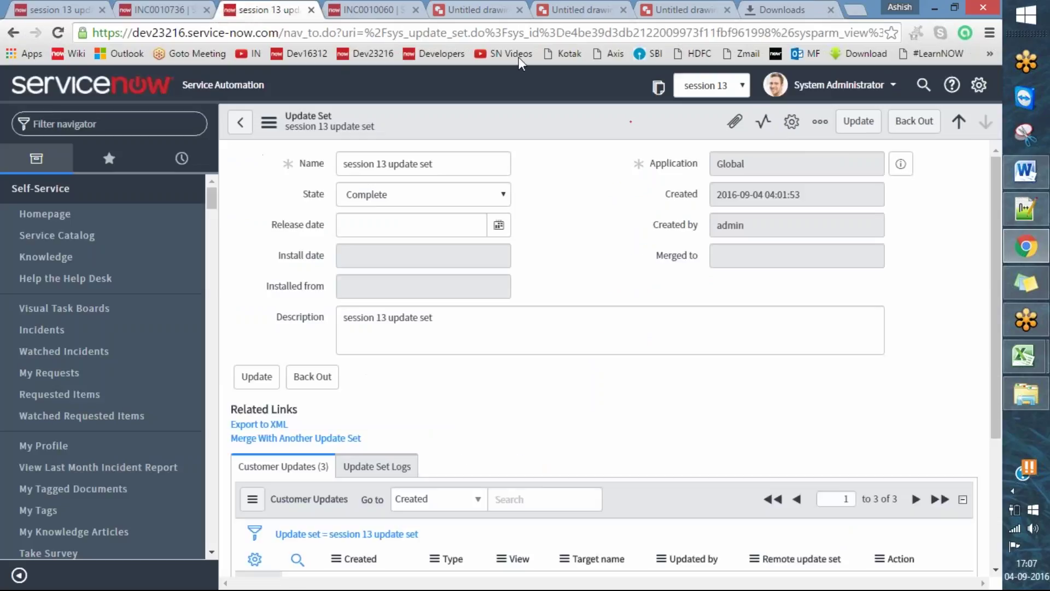
{"action": "mouse_move", "coordinate": [93, 28]}
{"action": "left_mouse_down"}
{"action": "mouse_move", "coordinate": [95, 45]}
{"action": "mouse_move", "coordinate": [273, 41]}
{"action": "mouse_move", "coordinate": [285, 20]}
{"action": "mouse_move", "coordinate": [89, 26]}
{"action": "mouse_move", "coordinate": [92, 40]}
{"action": "left_mouse_up"}
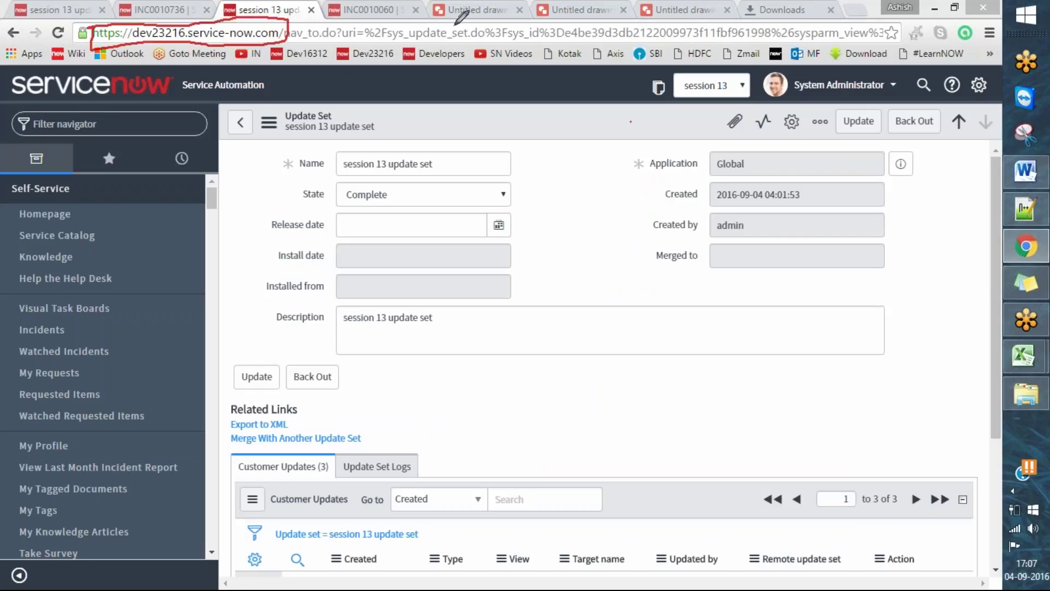
{"action": "left_click", "coordinate": [173, 9]}
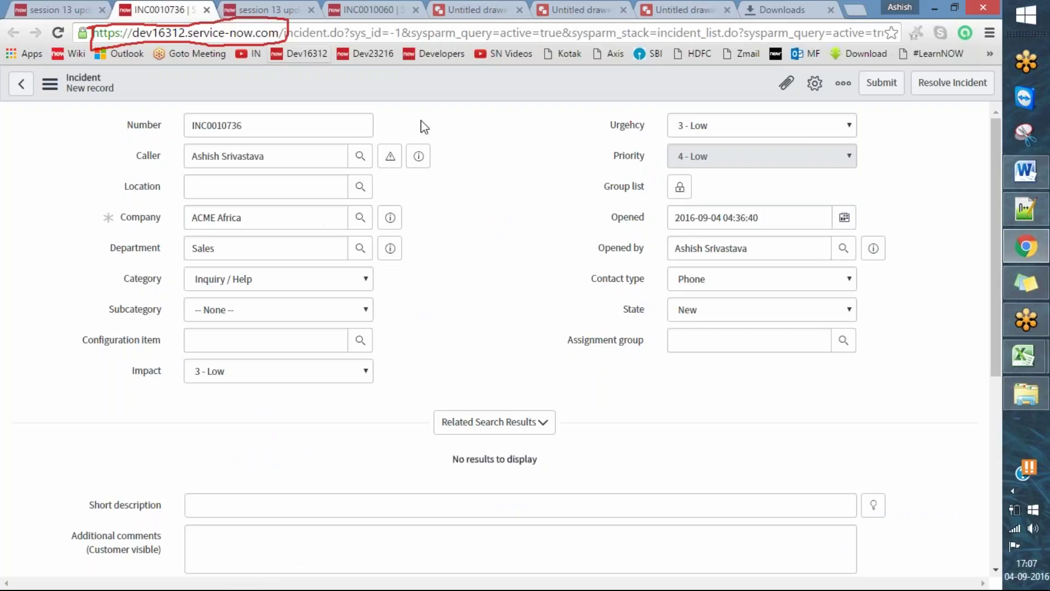
{"action": "key", "text": "ctrl+shift+Tab"}
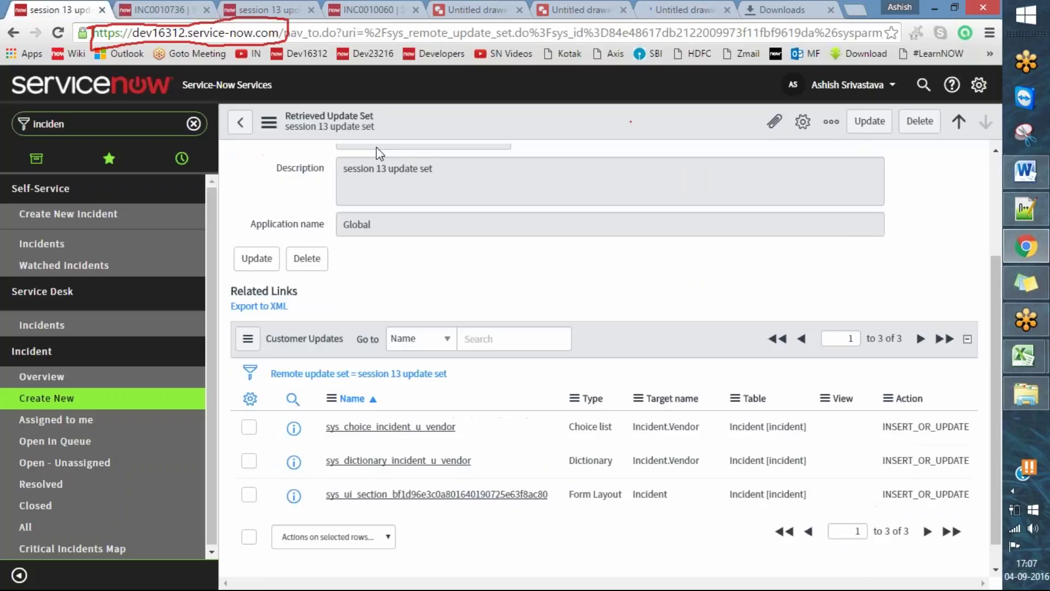
- Replace the navigator filter with 'retr' and open the Retrieved Update Sets list
{"action": "scroll", "coordinate": [786, 258], "scroll_direction": "up", "scroll_amount": 3}
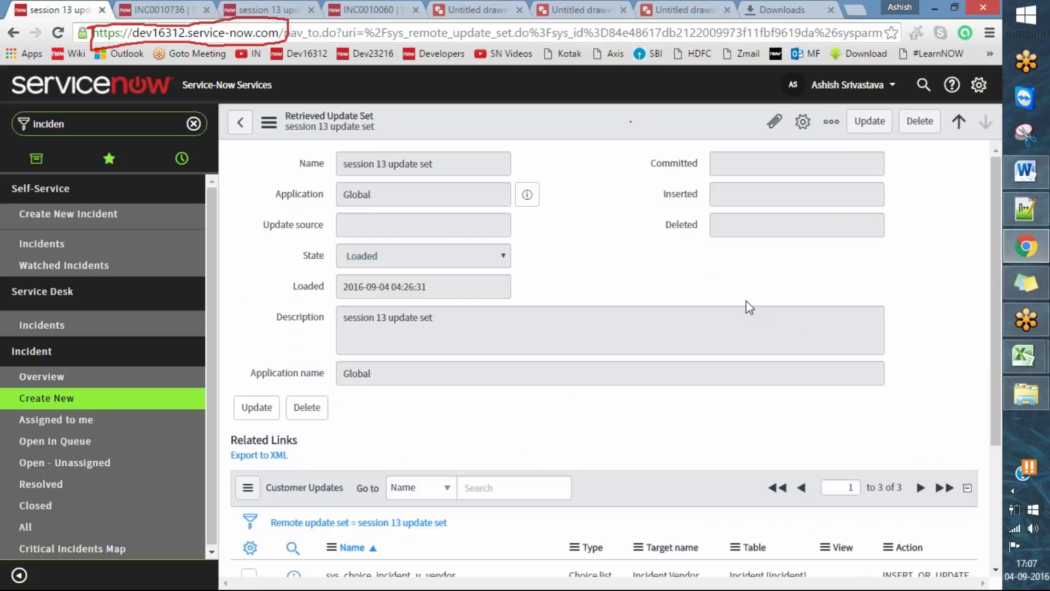
{"action": "scroll", "coordinate": [932, 304], "scroll_direction": "down", "scroll_amount": 4}
{"action": "scroll", "coordinate": [922, 303], "scroll_direction": "up", "scroll_amount": 4}
{"action": "scroll", "coordinate": [896, 286], "scroll_direction": "down", "scroll_amount": 3}
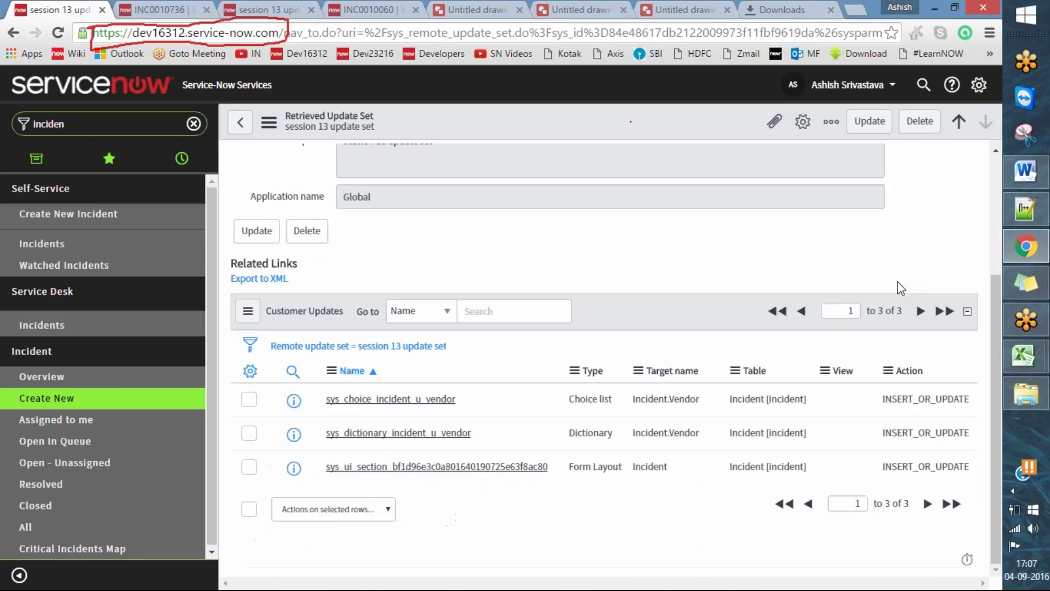
{"action": "scroll", "coordinate": [900, 288], "scroll_direction": "up", "scroll_amount": 3}
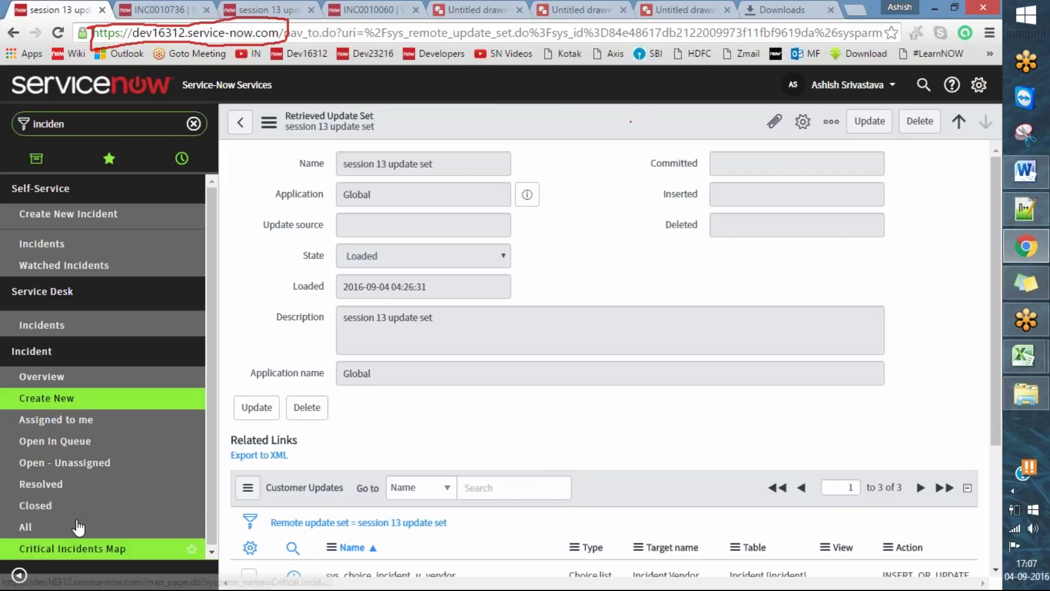
{"action": "double_click", "coordinate": [97, 125]}
{"action": "key", "text": "BackSpace"}
{"action": "type", "text": "retri"}
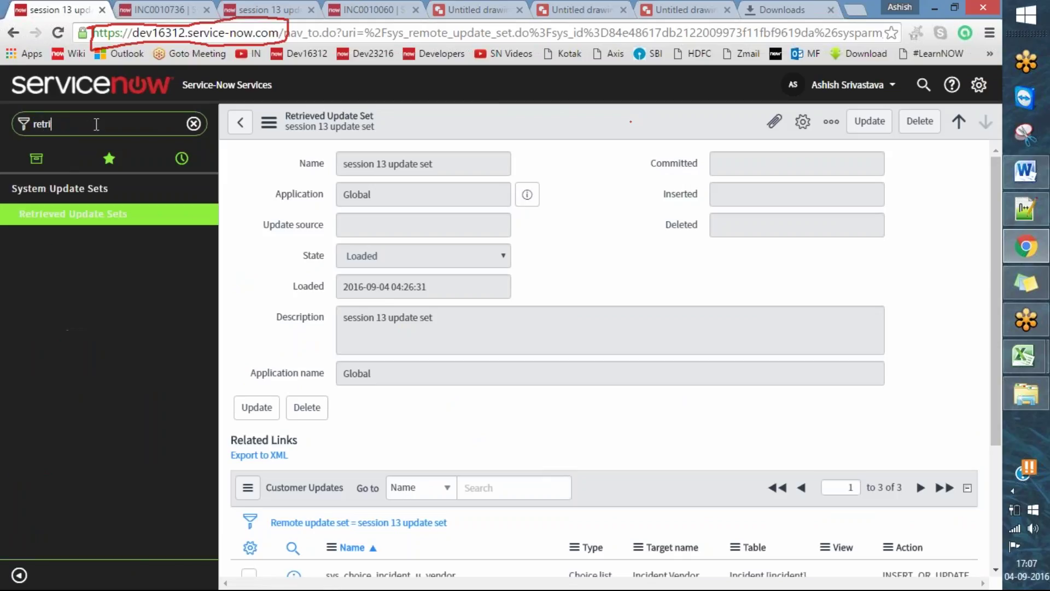
{"action": "left_click", "coordinate": [87, 214]}
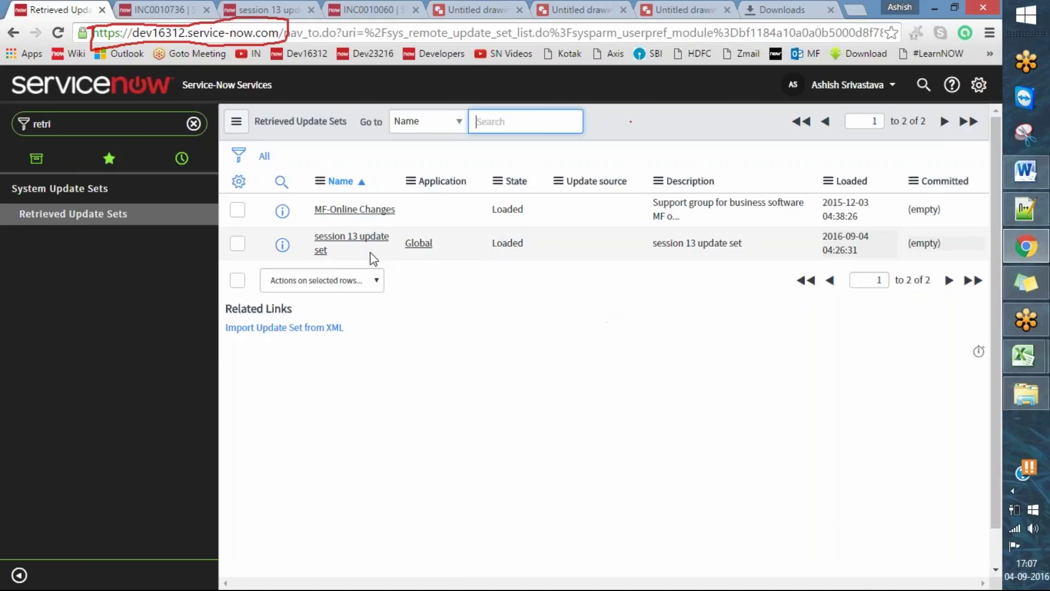
- Open the session 13 update set record and show its extra options menu
{"action": "left_click", "coordinate": [368, 242]}
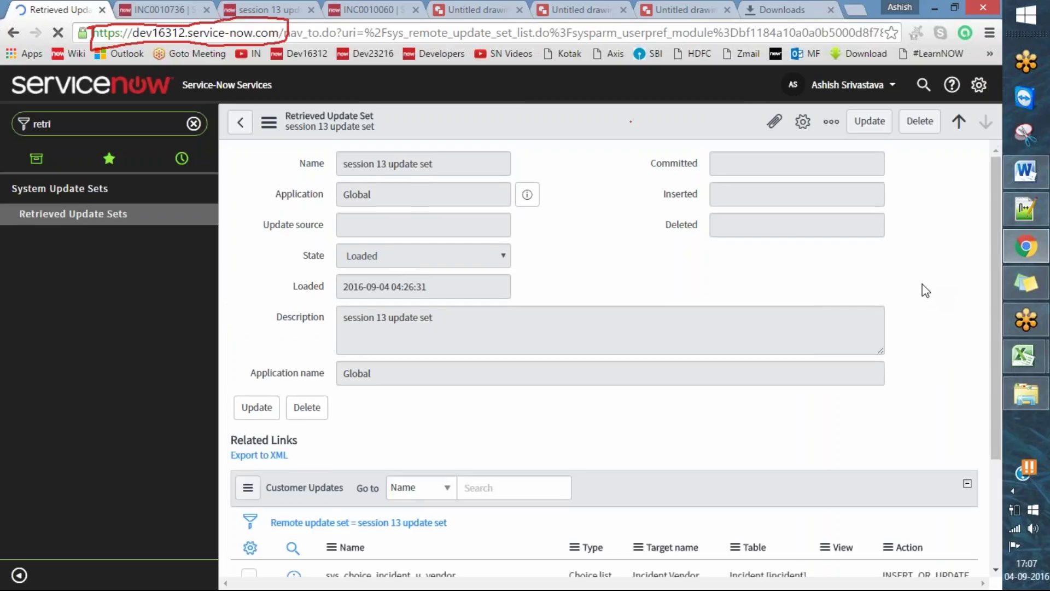
{"action": "scroll", "coordinate": [925, 291], "scroll_direction": "down", "scroll_amount": 3}
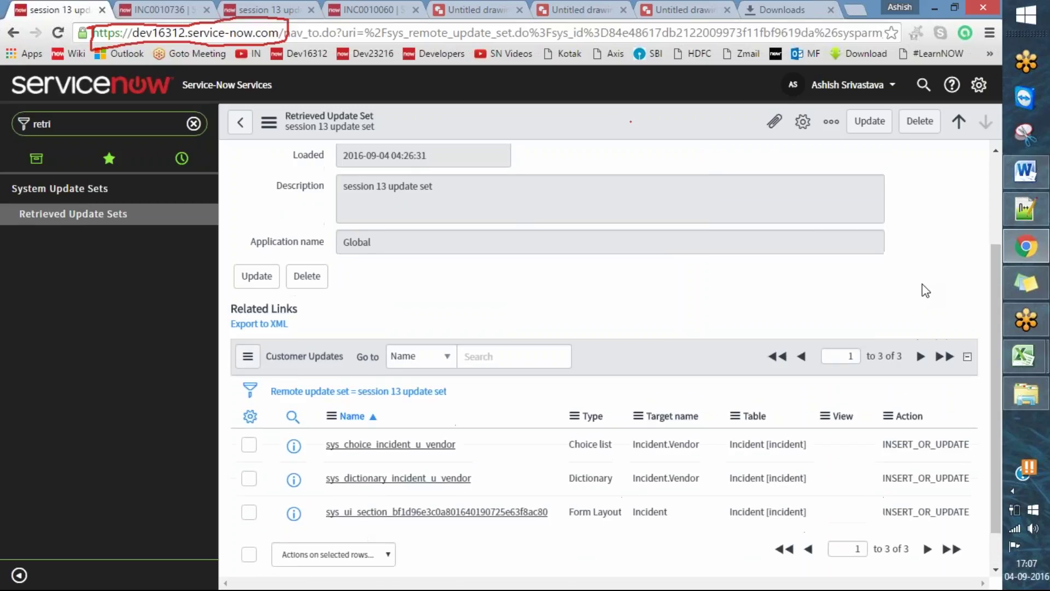
{"action": "scroll", "coordinate": [925, 291], "scroll_direction": "up", "scroll_amount": 2}
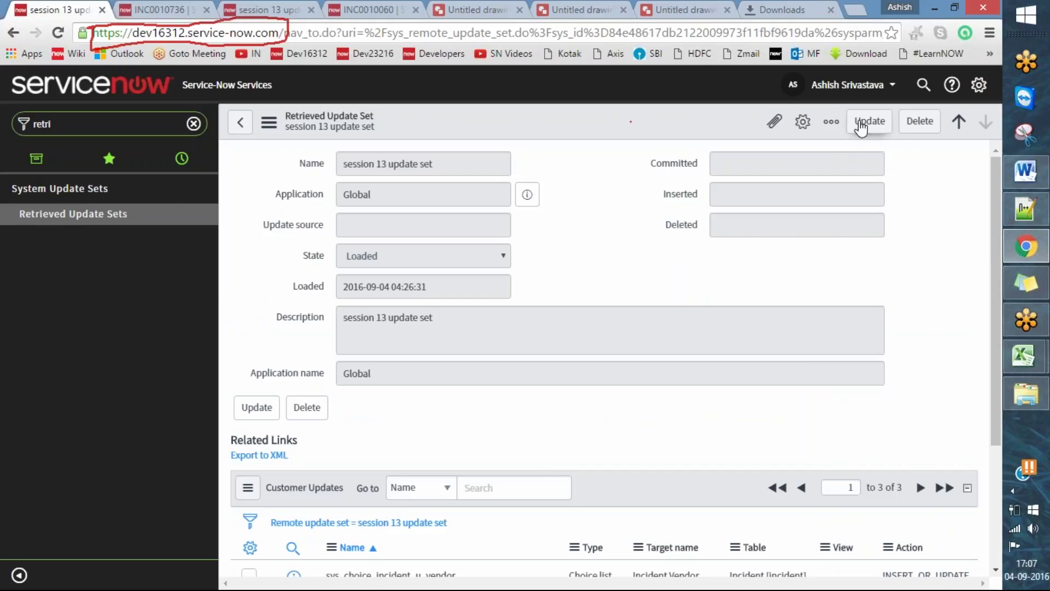
{"action": "left_click", "coordinate": [832, 123]}
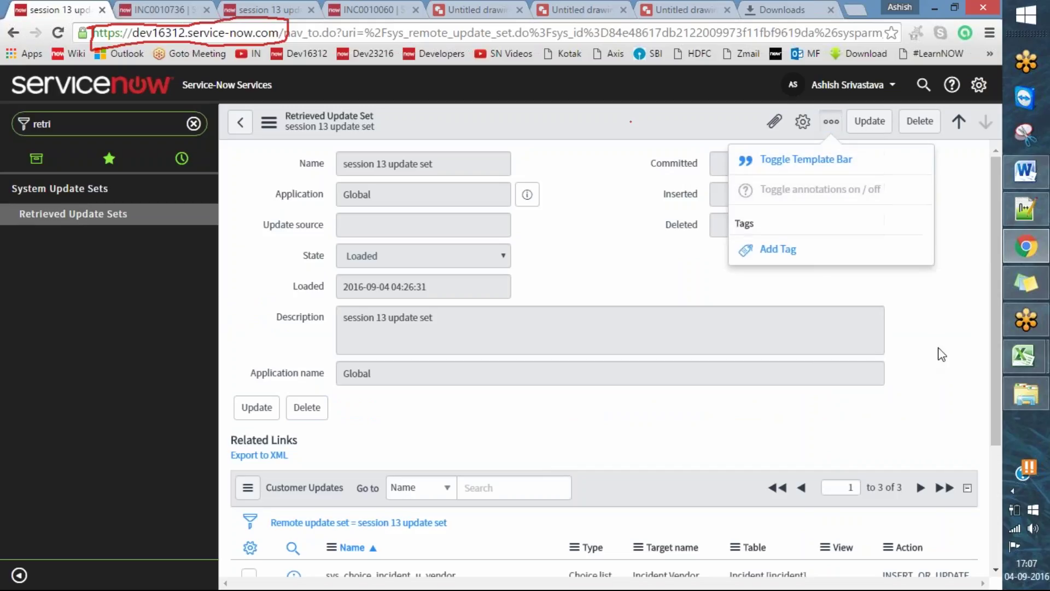
{"action": "scroll", "coordinate": [929, 348], "scroll_direction": "down", "scroll_amount": 2}
{"action": "scroll", "coordinate": [929, 348], "scroll_direction": "down", "scroll_amount": 2}
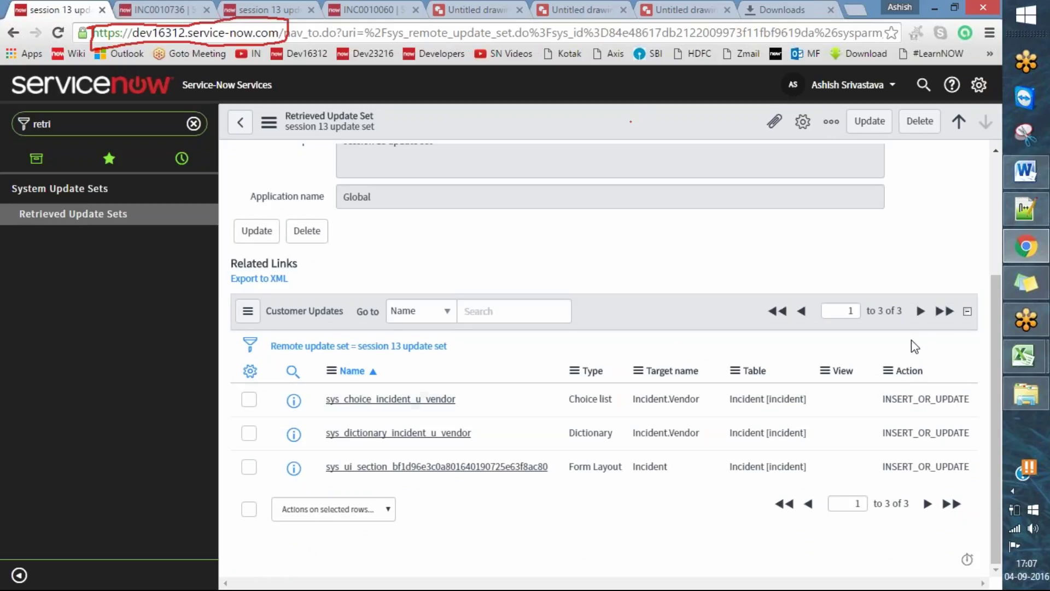
{"action": "scroll", "coordinate": [936, 342], "scroll_direction": "up", "scroll_amount": 4}
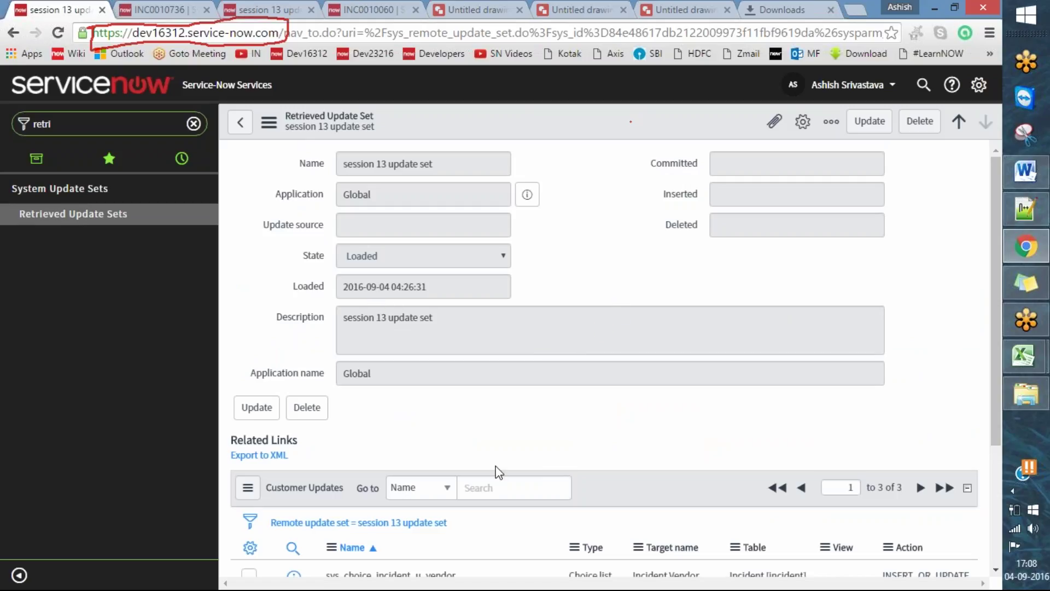
{"action": "scroll", "coordinate": [684, 368], "scroll_direction": "down", "scroll_amount": 3}
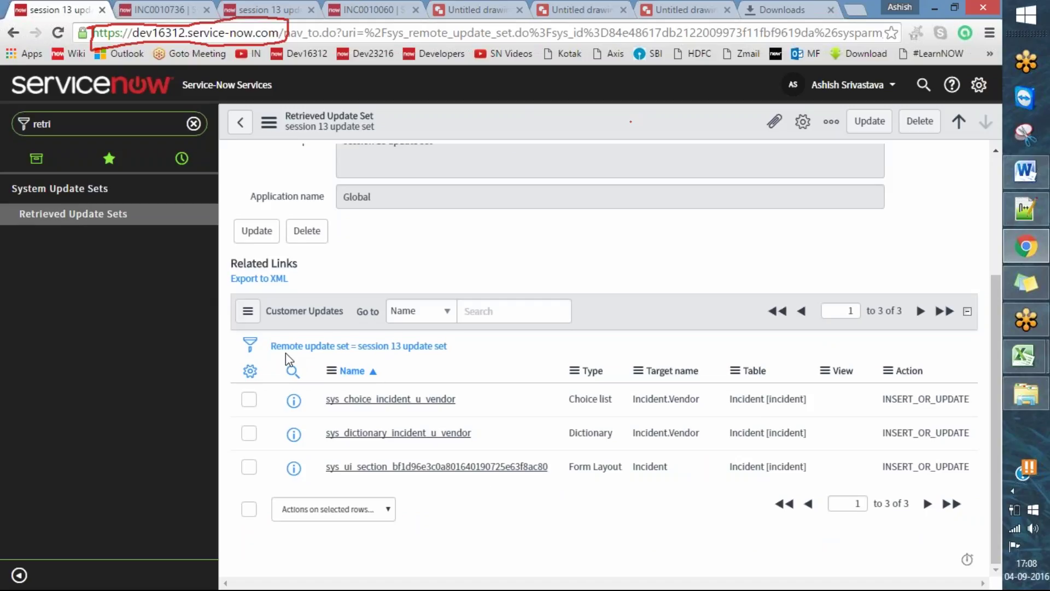
{"action": "scroll", "coordinate": [886, 323], "scroll_direction": "up", "scroll_amount": 3}
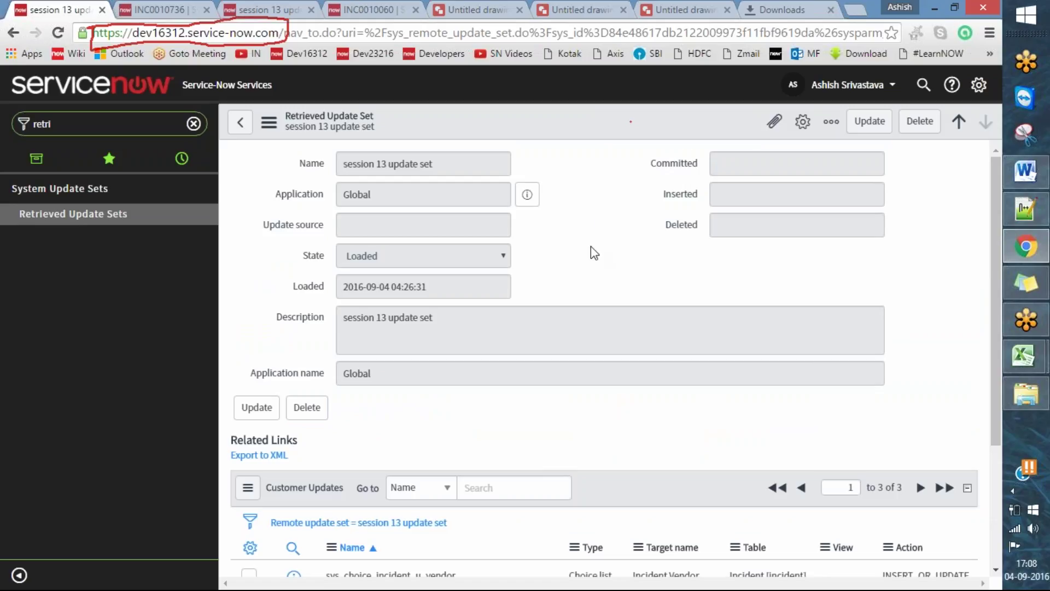
{"action": "left_click", "coordinate": [42, 124]}
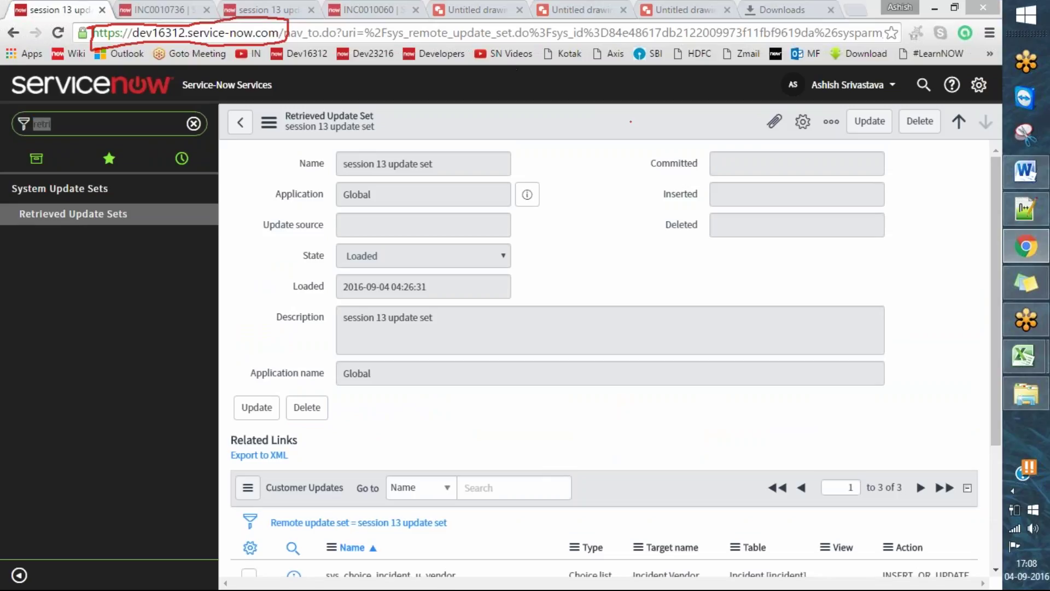
{"action": "mouse_move", "coordinate": [4, 214]}
{"action": "left_mouse_down"}
{"action": "mouse_move", "coordinate": [15, 228]}
{"action": "mouse_move", "coordinate": [49, 216]}
{"action": "left_mouse_up"}
{"action": "left_click", "coordinate": [619, 46]}
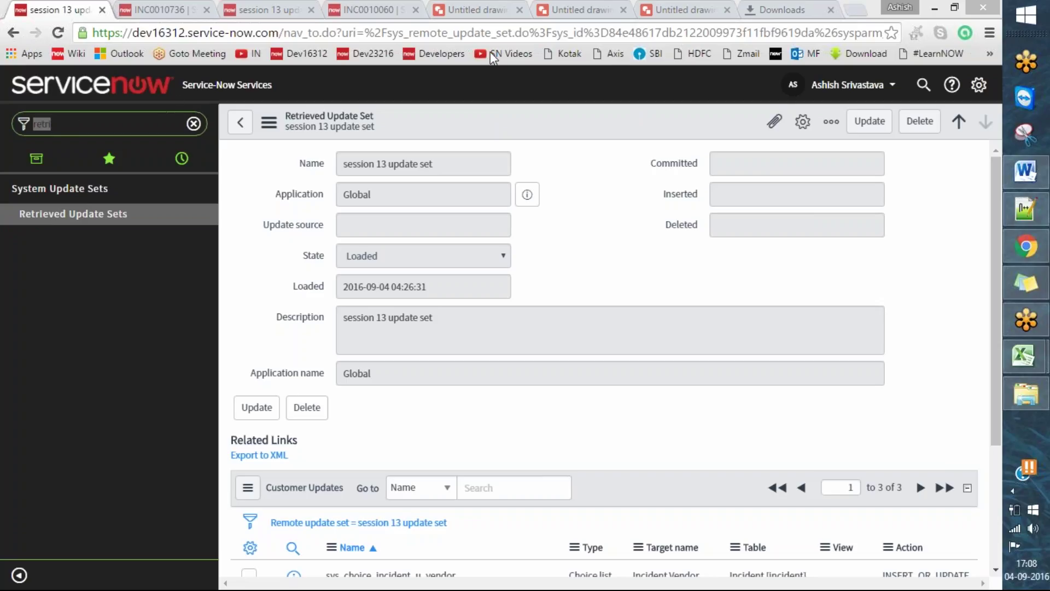
{"action": "type", "text": "r"}
- Search the navigator for 'update set' and open the empty Update Sources list
{"action": "key", "text": "BackSpace"}
{"action": "type", "text": "update"}
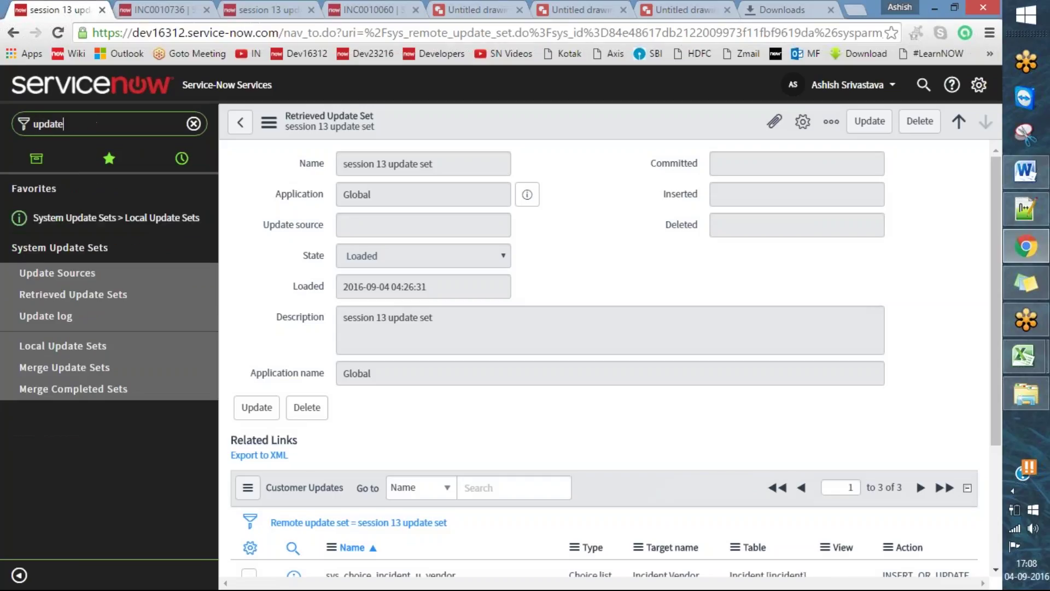
{"action": "type", "text": " set"}
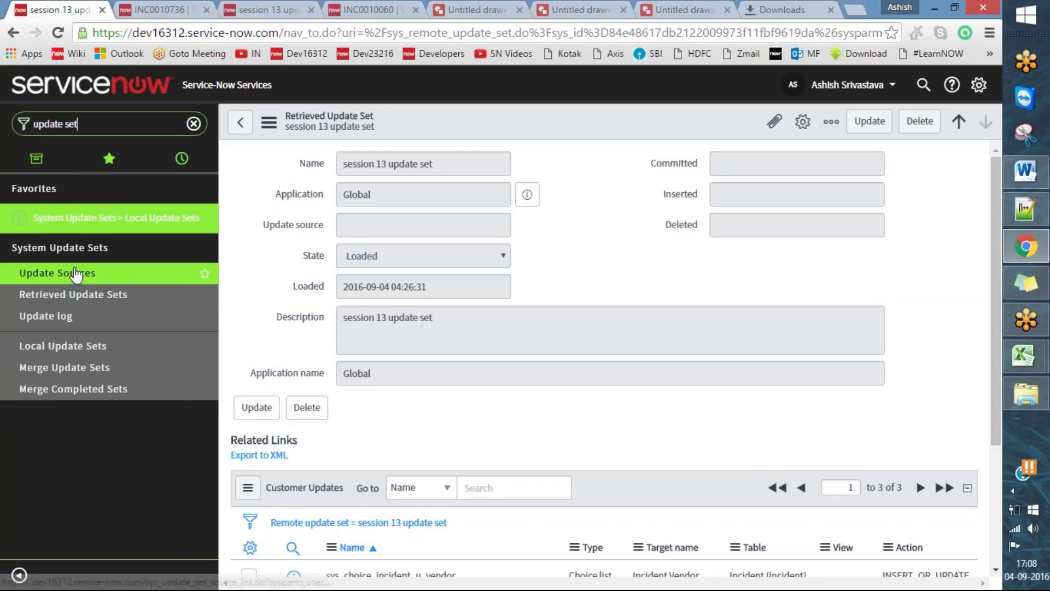
{"action": "left_click", "coordinate": [71, 282]}
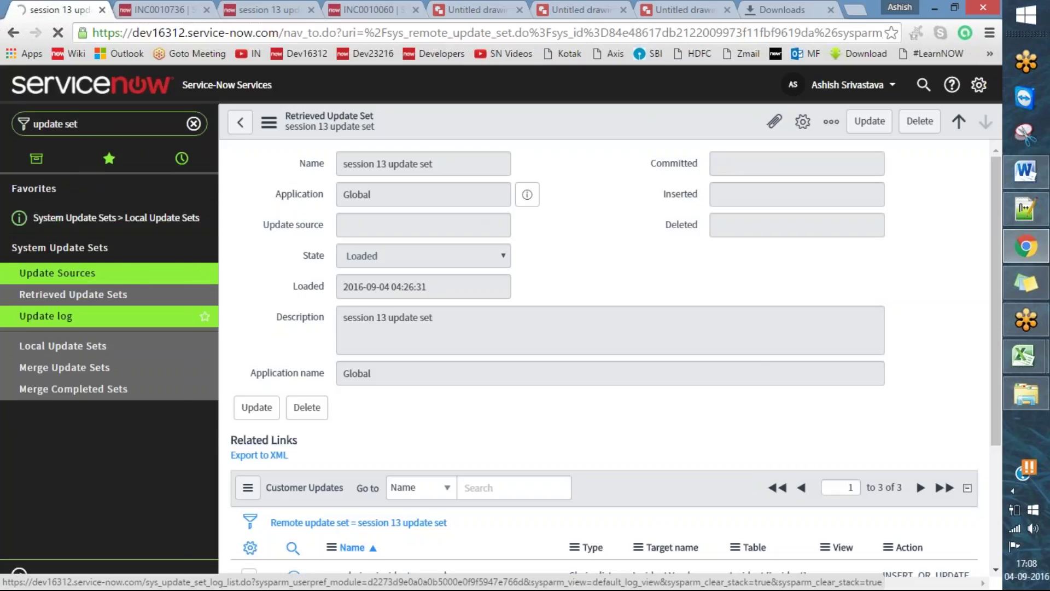
{"action": "left_click", "coordinate": [516, 54]}
{"action": "mouse_move", "coordinate": [8, 273]}
{"action": "left_mouse_down"}
{"action": "mouse_move", "coordinate": [23, 285]}
{"action": "mouse_move", "coordinate": [67, 260]}
{"action": "left_mouse_up"}
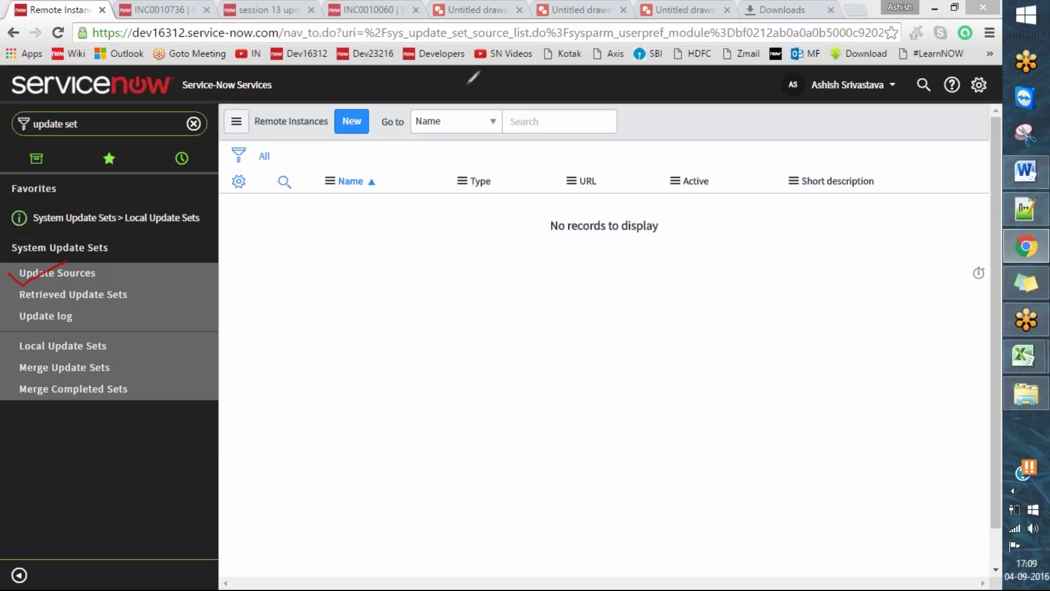
- Find the Untitled Google Drawings tab and review the Service-Now instance flowchart
{"action": "left_click", "coordinate": [488, 8]}
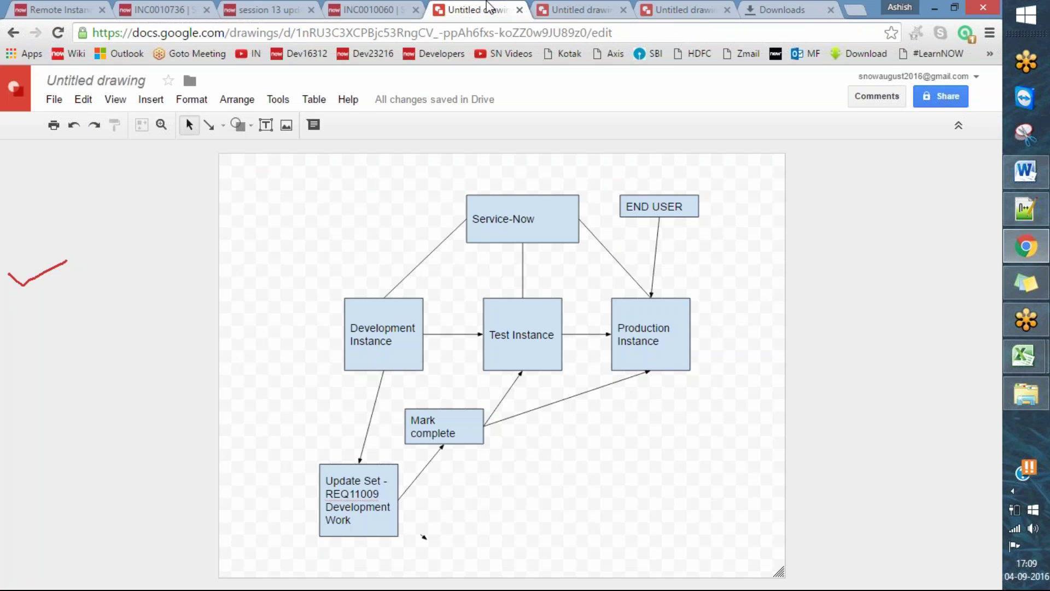
{"action": "left_click", "coordinate": [395, 8]}
{"action": "left_click", "coordinate": [466, 8]}
{"action": "left_click", "coordinate": [579, 7]}
{"action": "left_click", "coordinate": [469, 7]}
{"action": "mouse_move", "coordinate": [315, 284]}
{"action": "left_mouse_down"}
{"action": "mouse_move", "coordinate": [538, 408]}
{"action": "mouse_move", "coordinate": [567, 284]}
{"action": "mouse_move", "coordinate": [483, 268]}
{"action": "left_mouse_up"}
{"action": "left_click_drag", "start_coordinate": [419, 273], "coordinate": [311, 283]}
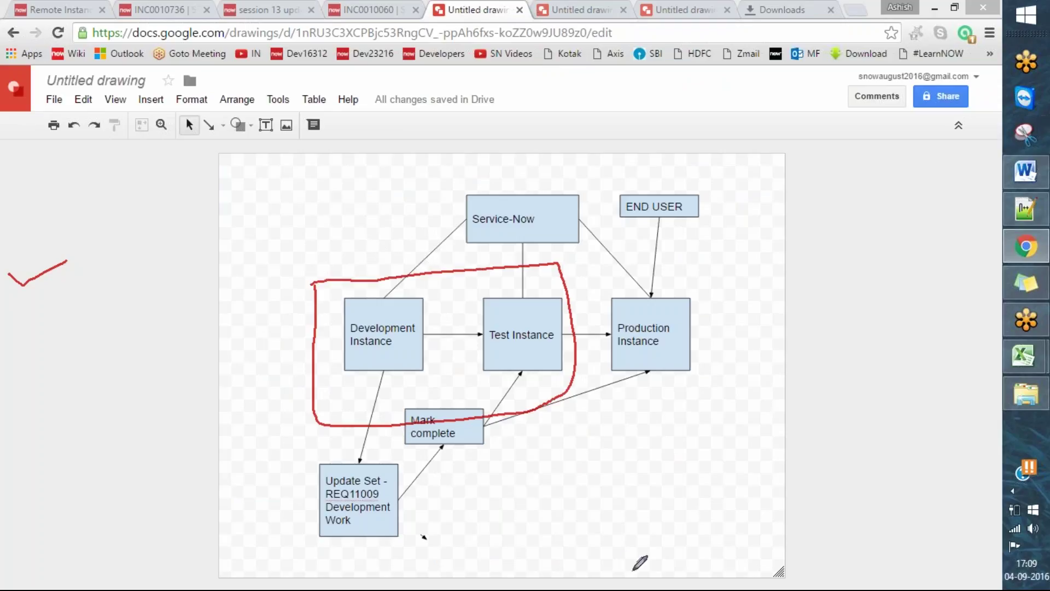
{"action": "mouse_move", "coordinate": [641, 261]}
{"action": "left_mouse_down"}
{"action": "mouse_move", "coordinate": [628, 399]}
{"action": "mouse_move", "coordinate": [629, 261]}
{"action": "left_mouse_up"}
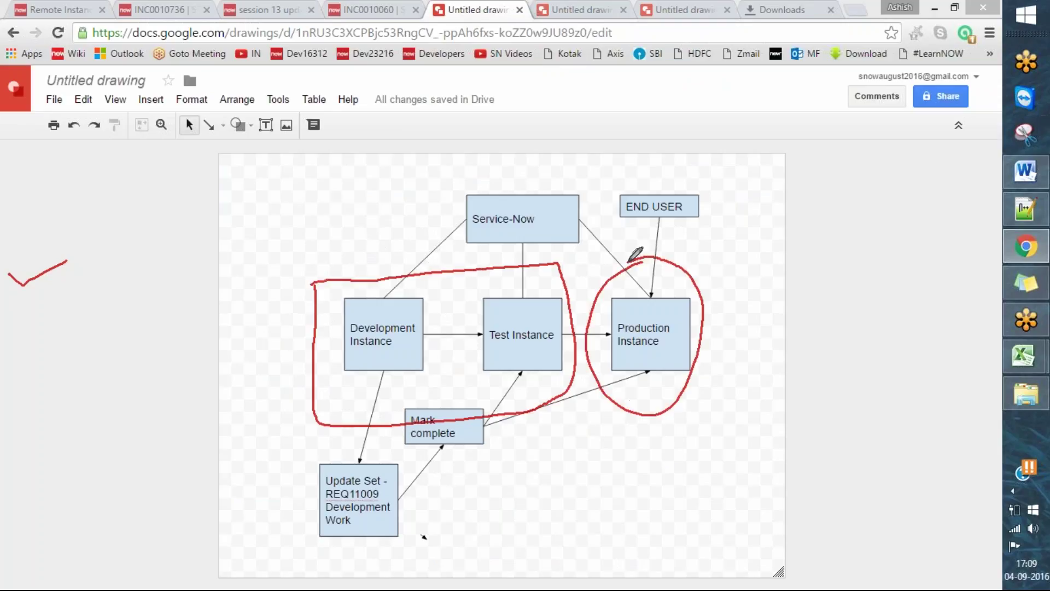
{"action": "left_click", "coordinate": [621, 54]}
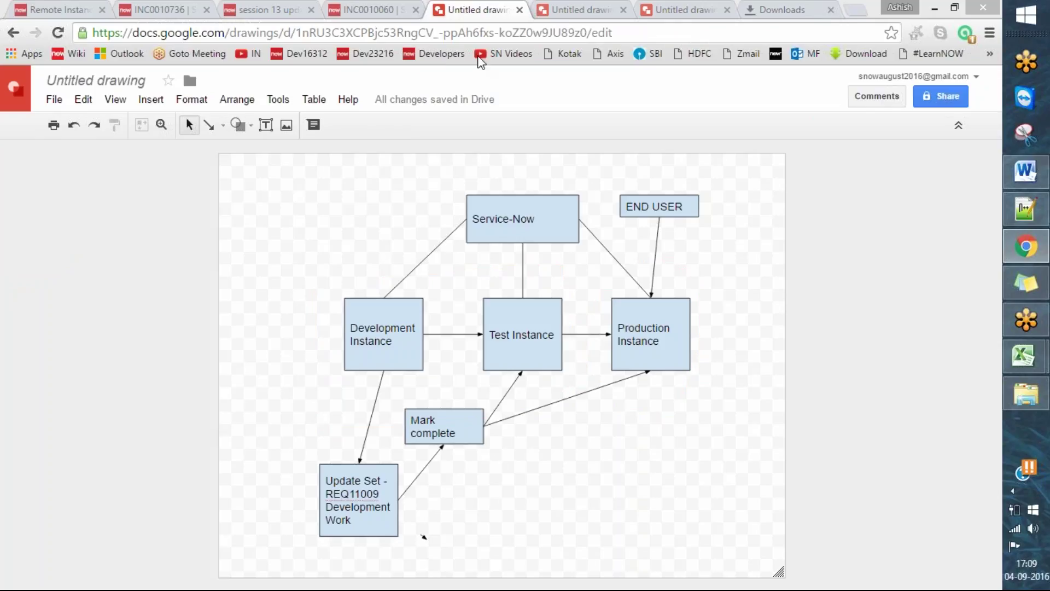
- Return to the ServiceNow tabs for the session 13 update set and INC0010736
{"action": "left_click", "coordinate": [366, 10]}
{"action": "left_click", "coordinate": [262, 9]}
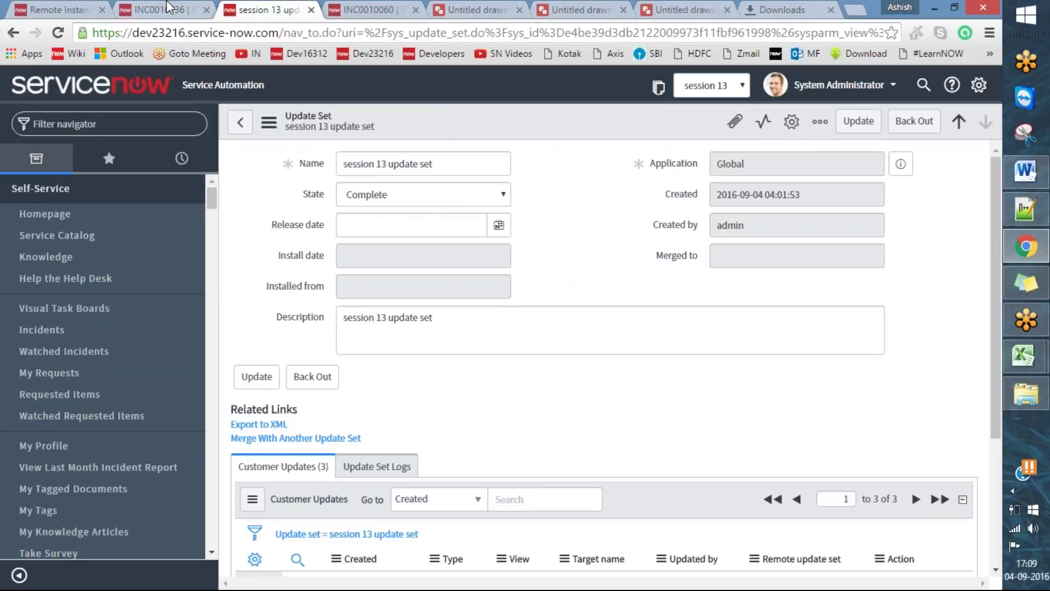
{"action": "left_click", "coordinate": [170, 9]}
- Start a new Remote Instance record and begin its Name with 'connect from'
{"action": "left_click", "coordinate": [55, 9]}
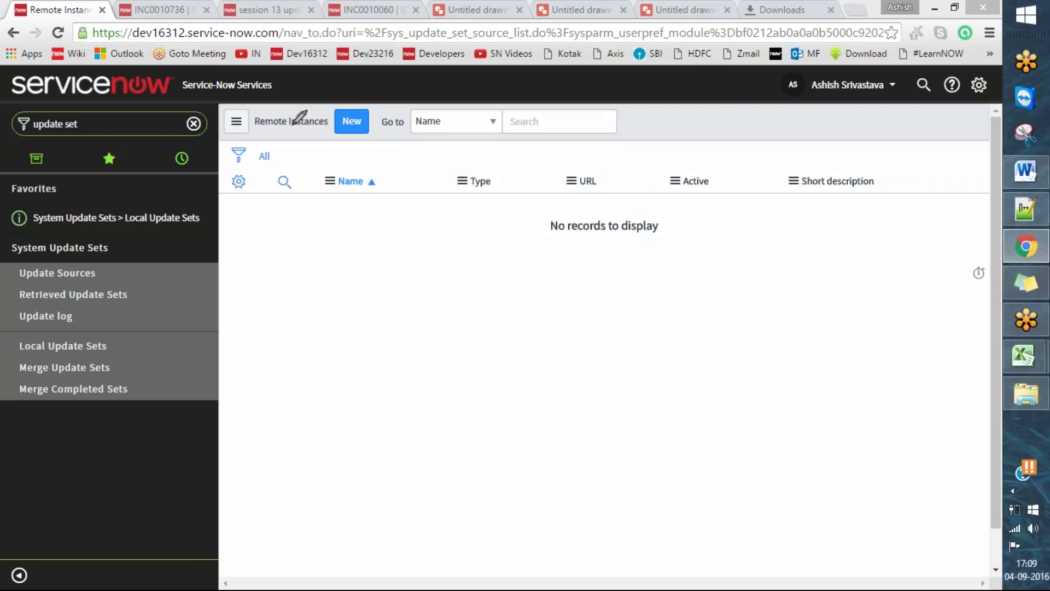
{"action": "mouse_move", "coordinate": [301, 124]}
{"action": "left_mouse_down"}
{"action": "mouse_move", "coordinate": [328, 131]}
{"action": "mouse_move", "coordinate": [368, 99]}
{"action": "left_mouse_up"}
{"action": "left_click", "coordinate": [352, 121]}
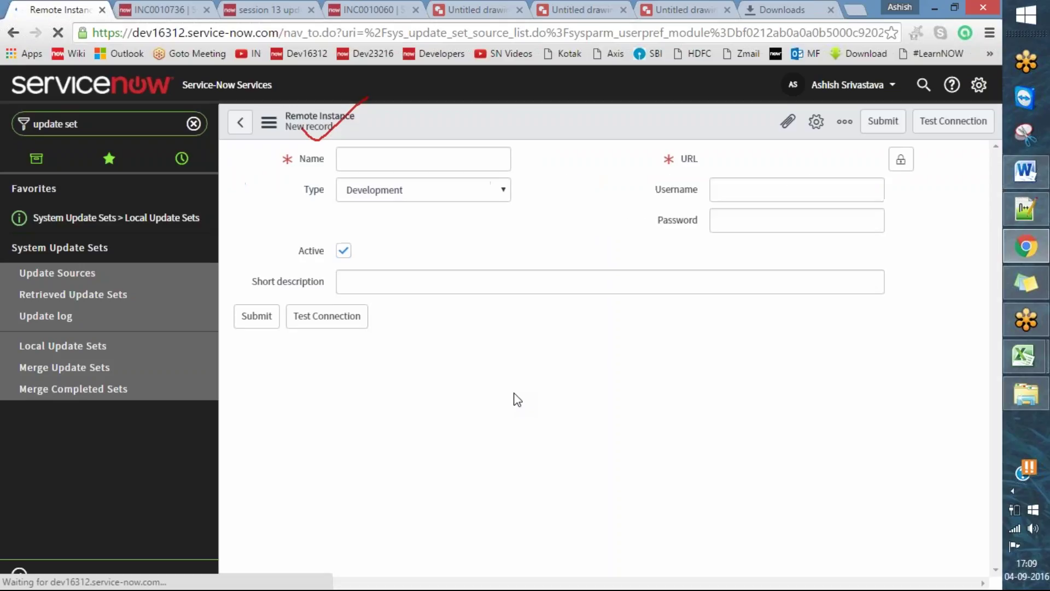
{"action": "type", "text": "deve"}
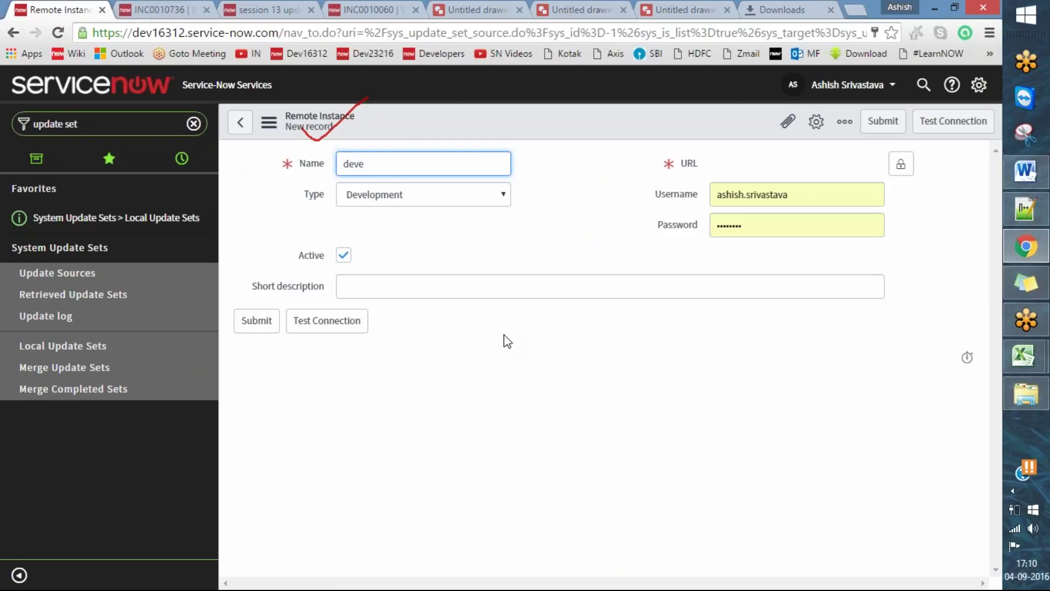
{"action": "key", "text": "ctrl+a"}
{"action": "key", "text": "BackSpace"}
{"action": "type", "text": "connect from"}
- Copy 'dev23216' from the update set tab's address to complete the Name 'connect from dev23216'
{"action": "left_click", "coordinate": [160, 12]}
{"action": "left_click", "coordinate": [273, 13]}
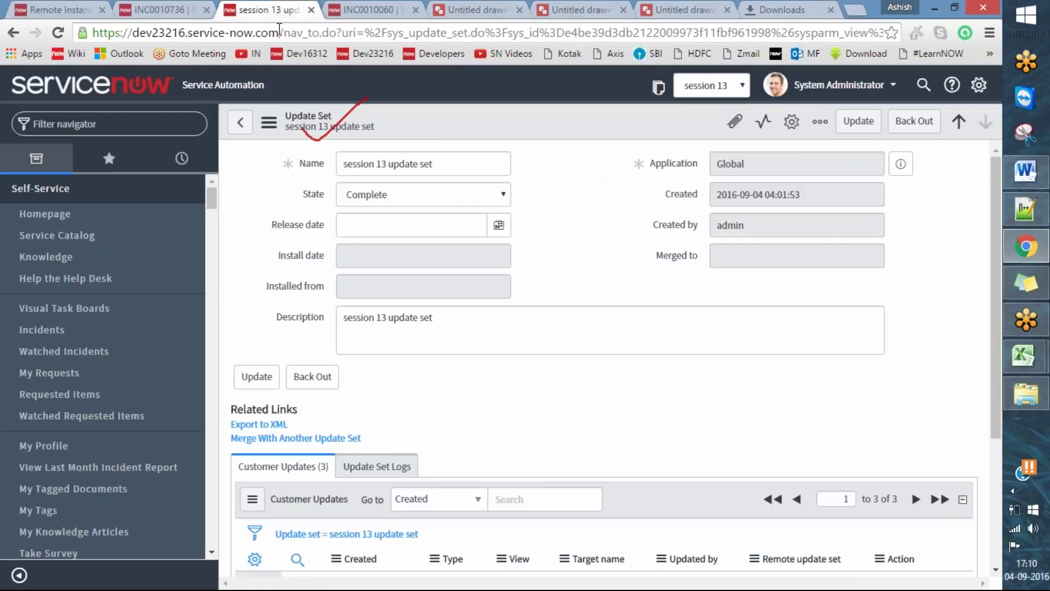
{"action": "left_click_drag", "start_coordinate": [186, 34], "coordinate": [132, 36]}
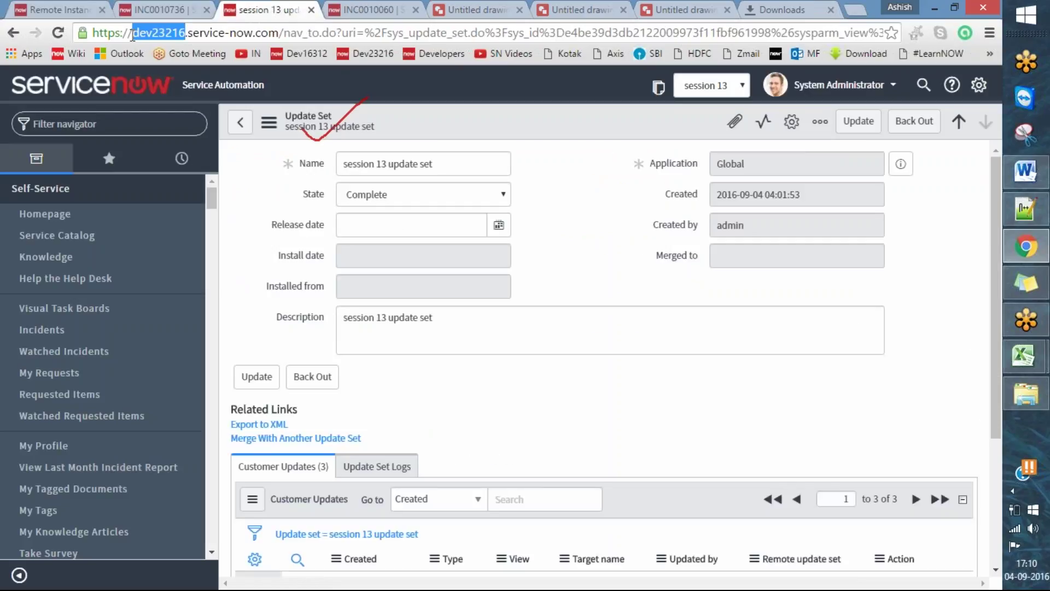
{"action": "key", "text": "ctrl+c"}
{"action": "left_click", "coordinate": [60, 9]}
{"action": "key", "text": "ctrl+v"}
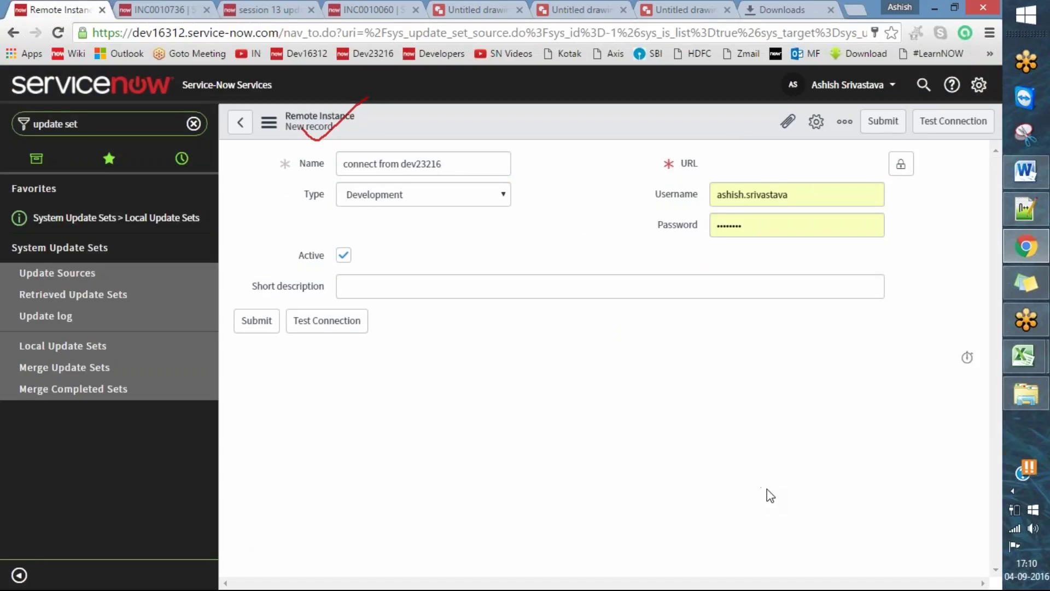
{"action": "left_click", "coordinate": [153, 7]}
{"action": "left_click", "coordinate": [292, 10]}
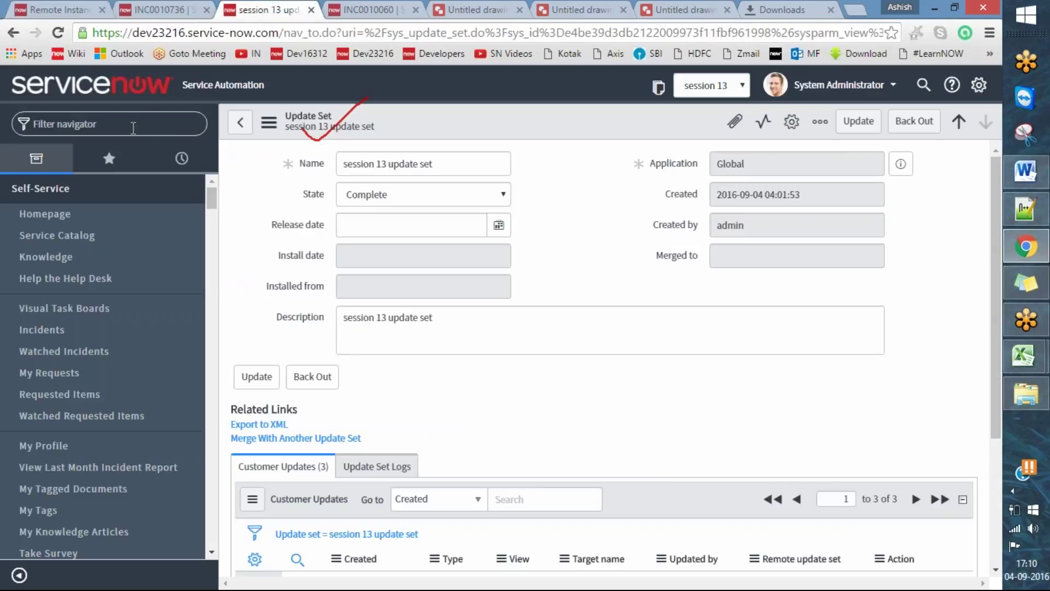
{"action": "key", "text": "ctrl+1"}
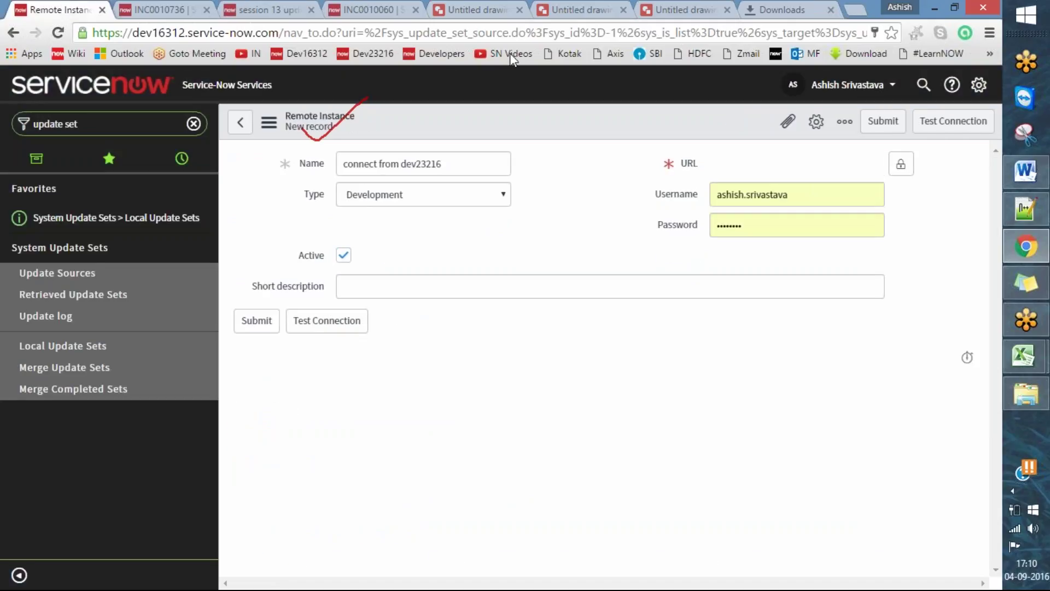
{"action": "left_click_drag", "start_coordinate": [651, 159], "coordinate": [702, 150]}
{"action": "left_click_drag", "start_coordinate": [638, 197], "coordinate": [684, 179]}
{"action": "left_click_drag", "start_coordinate": [645, 236], "coordinate": [690, 216]}
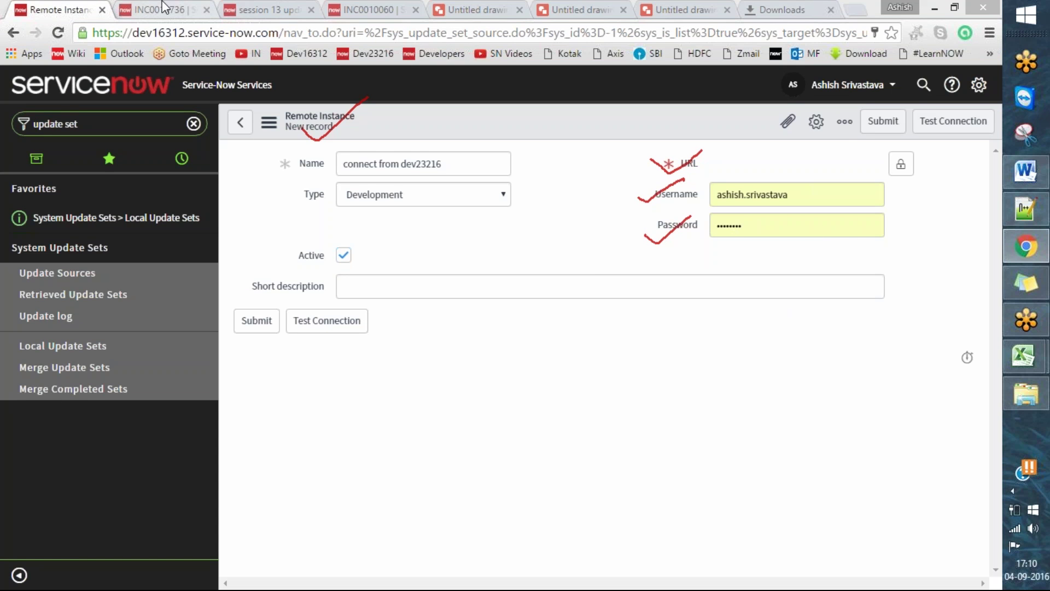
{"action": "left_click", "coordinate": [262, 10]}
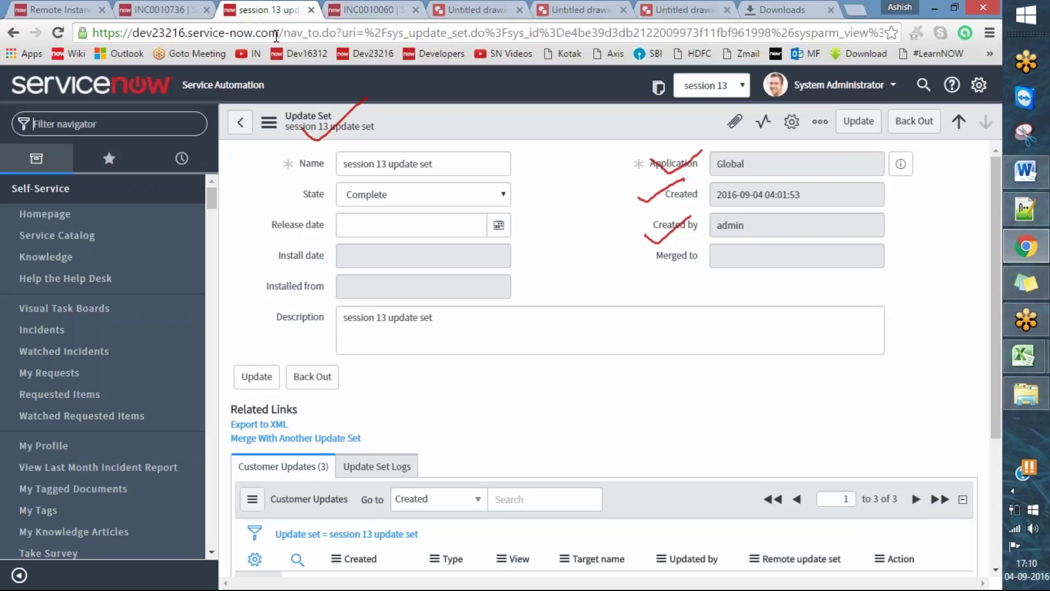
{"action": "left_click_drag", "start_coordinate": [279, 34], "coordinate": [91, 39]}
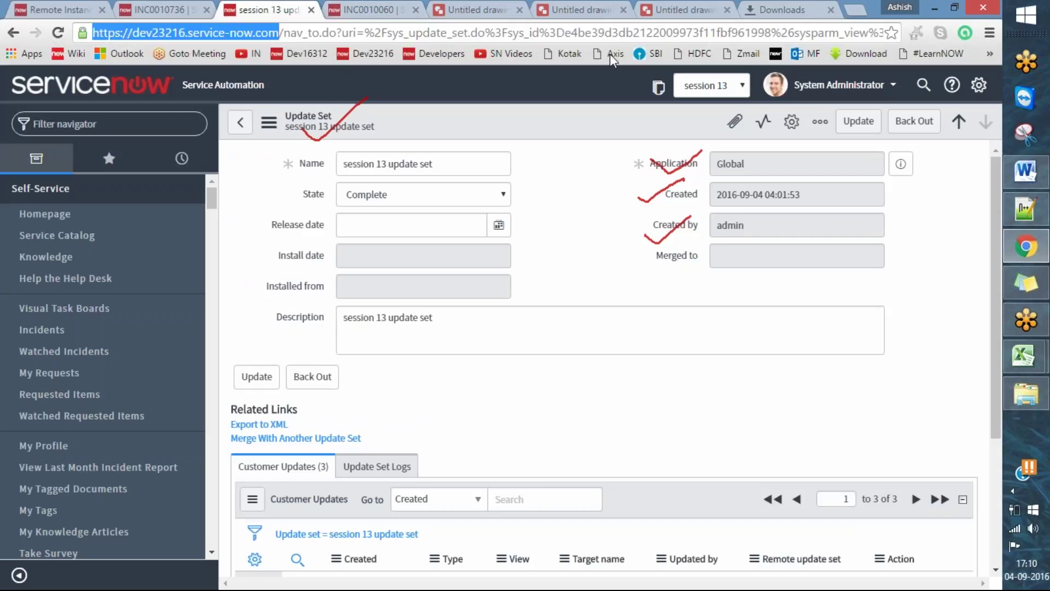
{"action": "left_click_drag", "start_coordinate": [276, 33], "coordinate": [30, 40]}
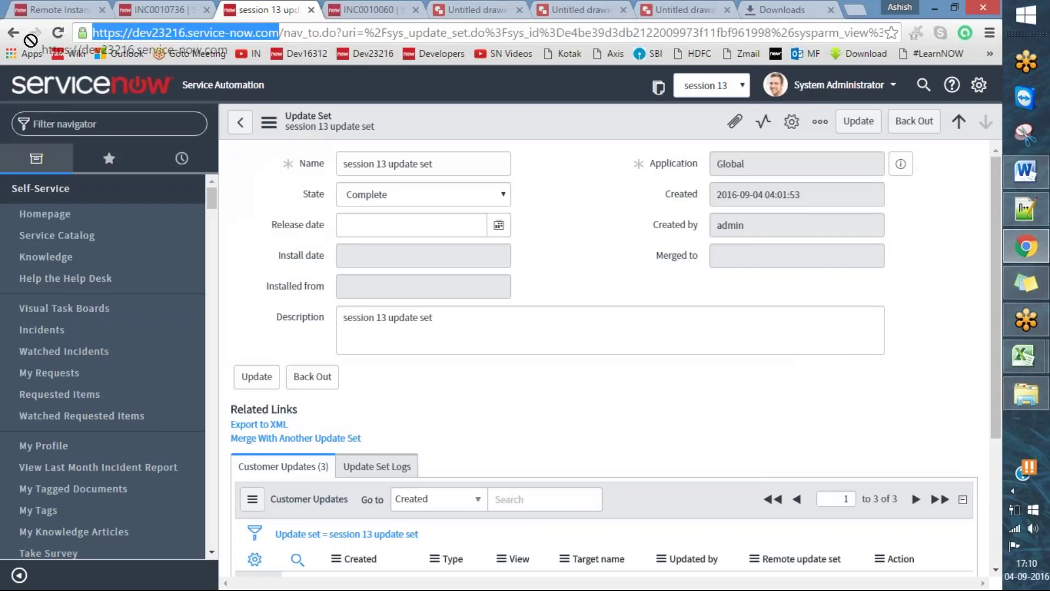
{"action": "left_click", "coordinate": [282, 33]}
{"action": "left_click_drag", "start_coordinate": [284, 33], "coordinate": [83, 53]}
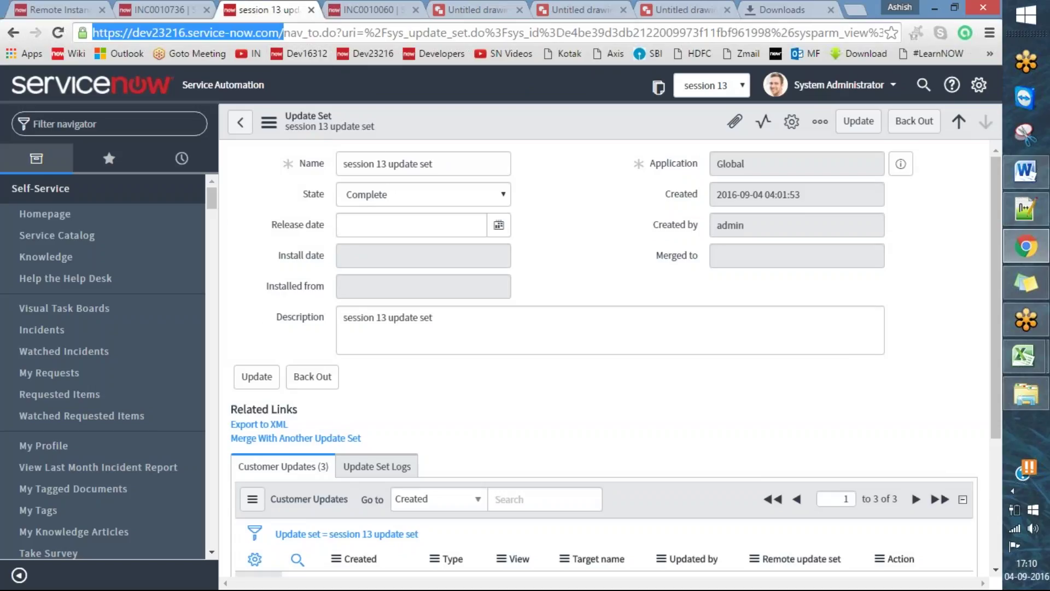
{"action": "left_click", "coordinate": [77, 9]}
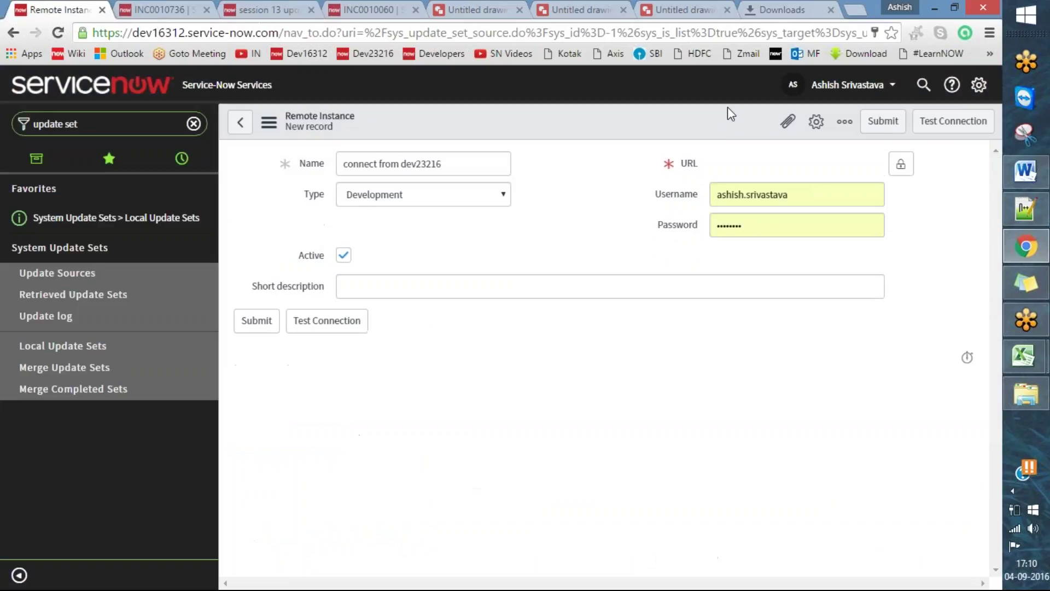
{"action": "left_click", "coordinate": [901, 165]}
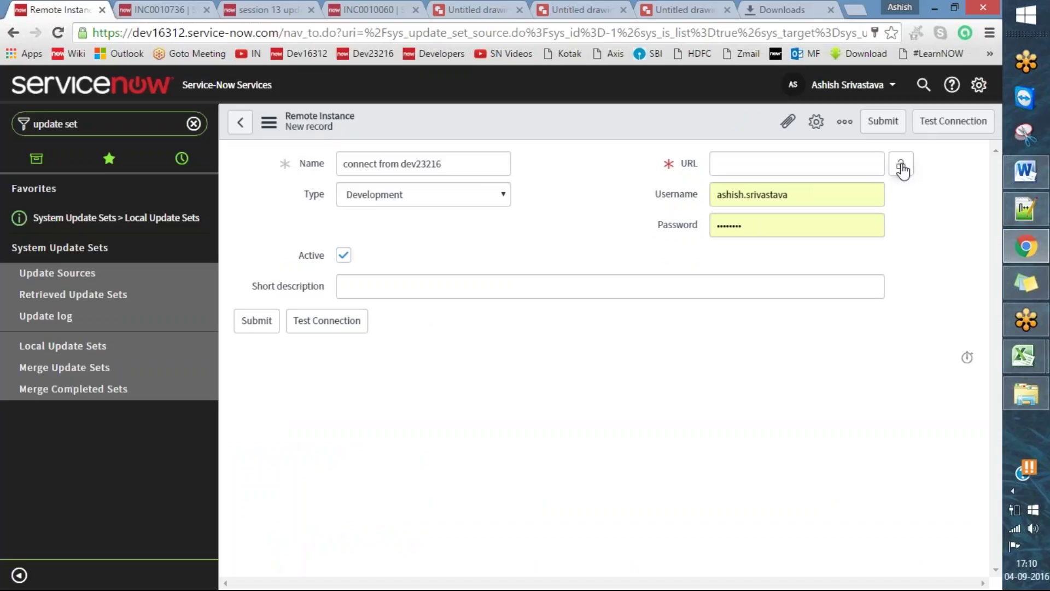
{"action": "key", "text": "ctrl+v"}
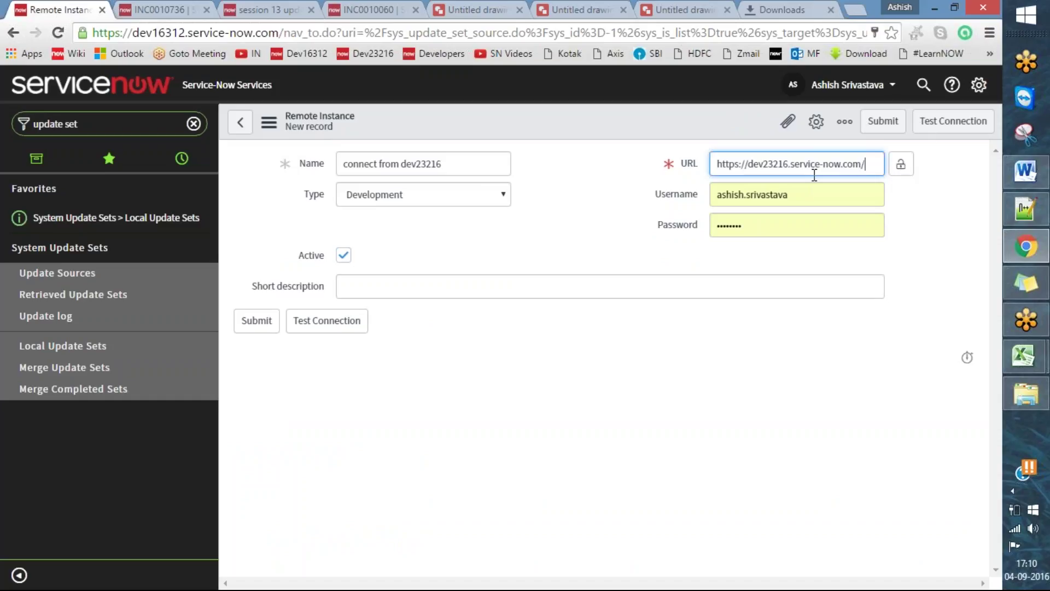
{"action": "left_click", "coordinate": [901, 164]}
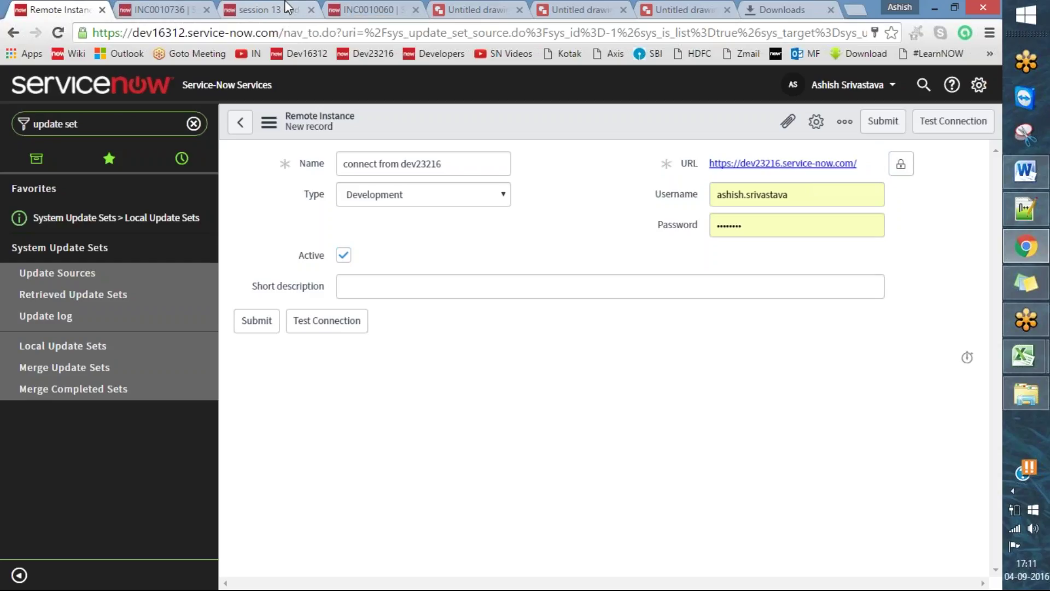
- Open sys_user.list on dev23216 and copy a user's User ID from their record
{"action": "left_click", "coordinate": [287, 6]}
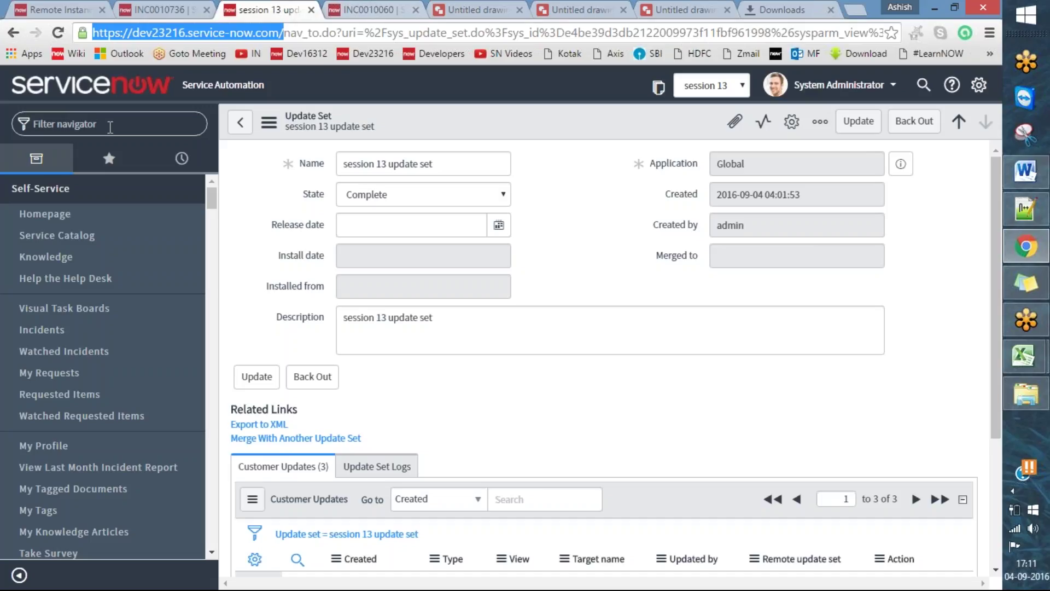
{"action": "type", "text": "sys_"}
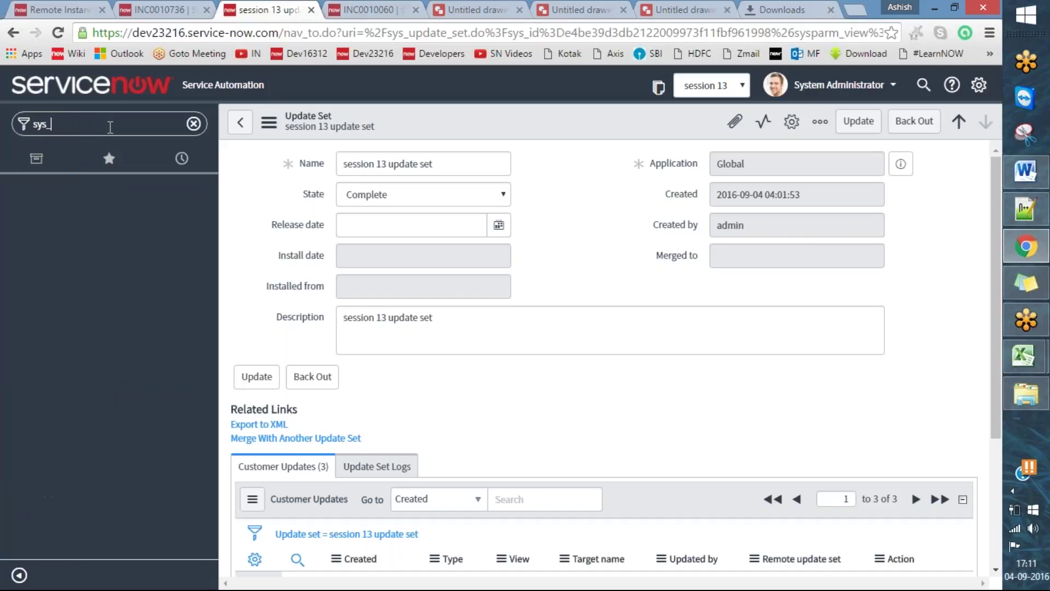
{"action": "type", "text": "usert"}
{"action": "key", "text": "BackSpace"}
{"action": "type", "text": "r"}
{"action": "type", "text": "list"}
{"action": "key", "text": "Return"}
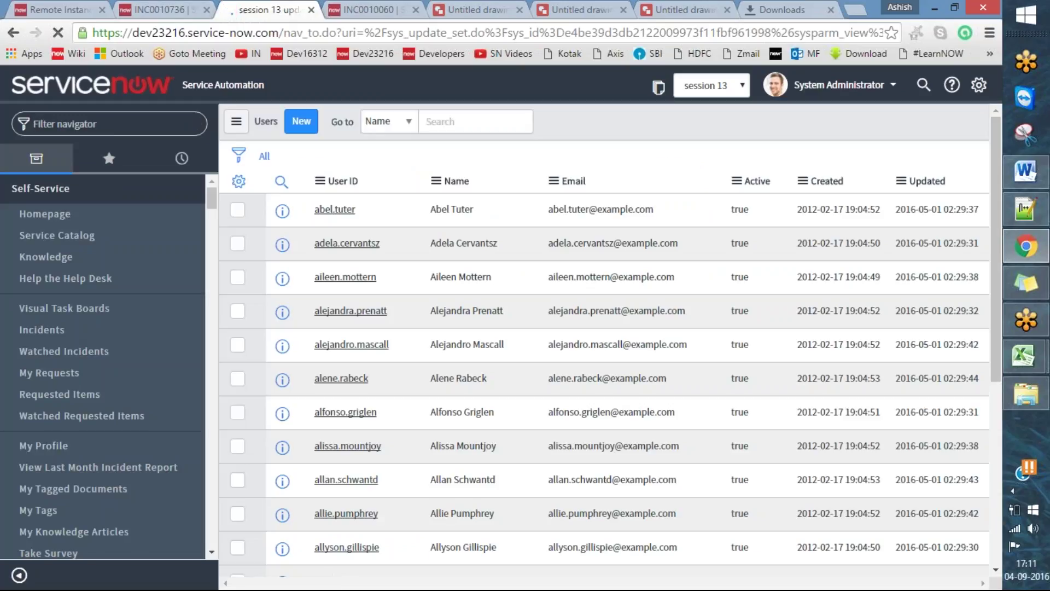
{"action": "left_click", "coordinate": [335, 209]}
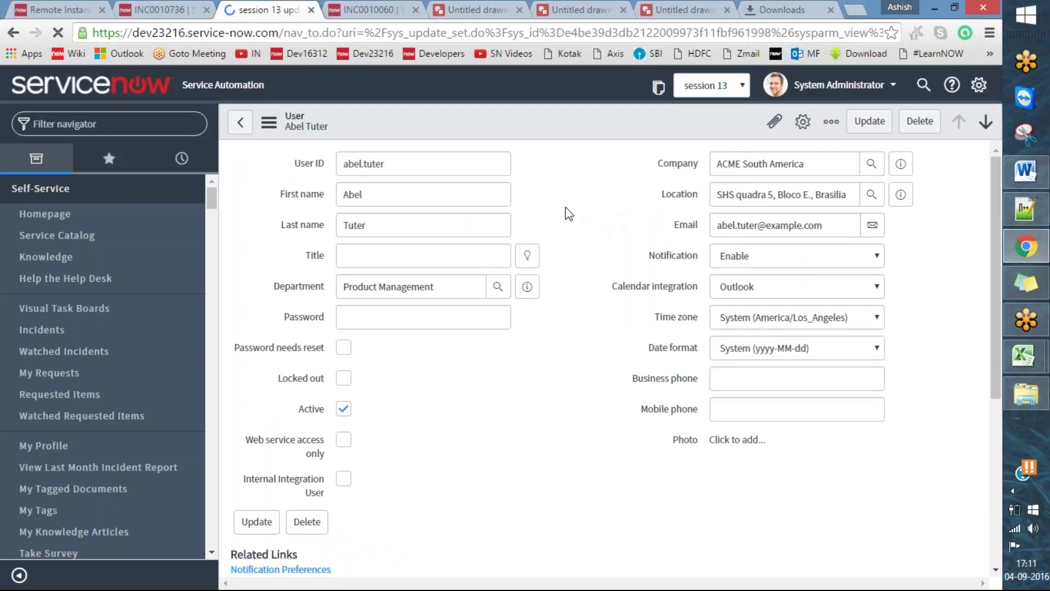
{"action": "double_click", "coordinate": [434, 166]}
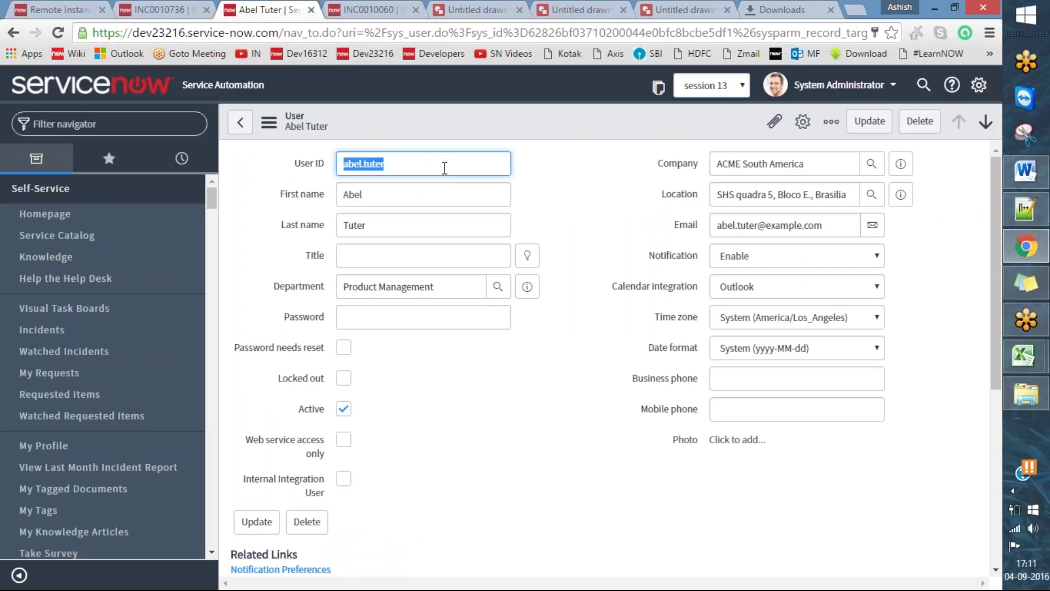
- Replace the Remote Instance Username with the copied User ID, then return to the user record
{"action": "key", "text": "ctrl+1"}
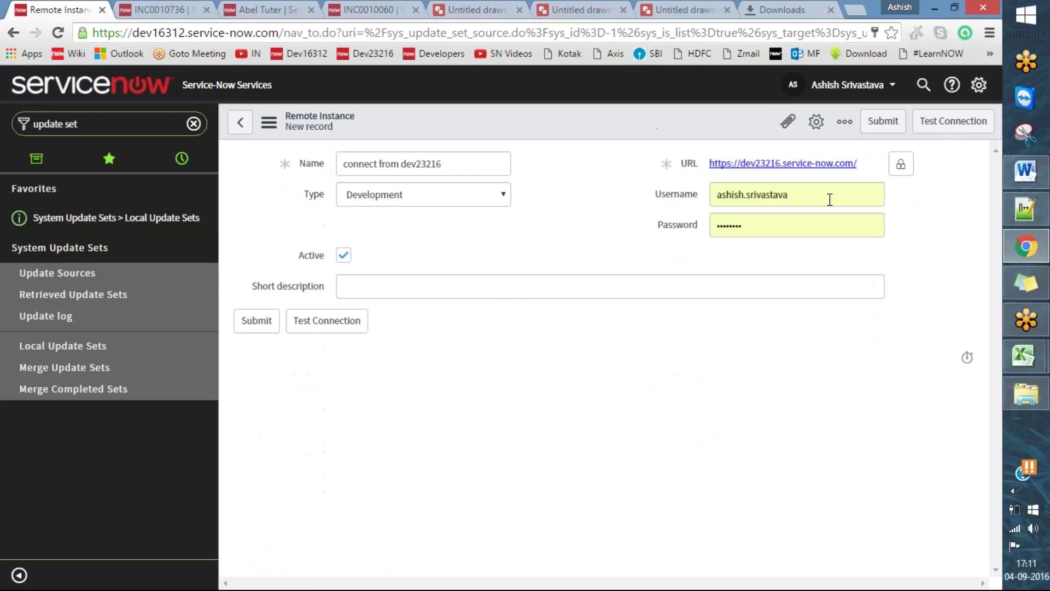
{"action": "left_click_drag", "start_coordinate": [831, 198], "coordinate": [538, 193]}
{"action": "left_click", "coordinate": [845, 198]}
{"action": "key", "text": "ctrl+v"}
{"action": "double_click", "coordinate": [820, 198]}
{"action": "key", "text": "BackSpace"}
{"action": "key", "text": "ctrl+v"}
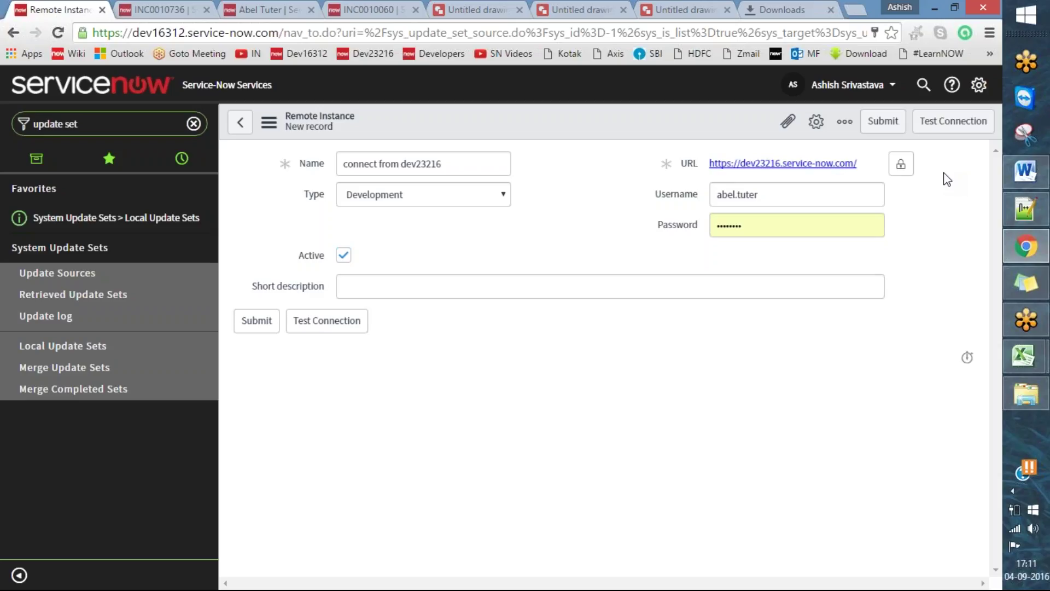
{"action": "left_click", "coordinate": [184, 7]}
{"action": "left_click", "coordinate": [302, 7]}
- Add the admin role to the dev23216 user by searching 'adm' in the roles editor and save
{"action": "scroll", "coordinate": [595, 389], "scroll_direction": "down", "scroll_amount": 5}
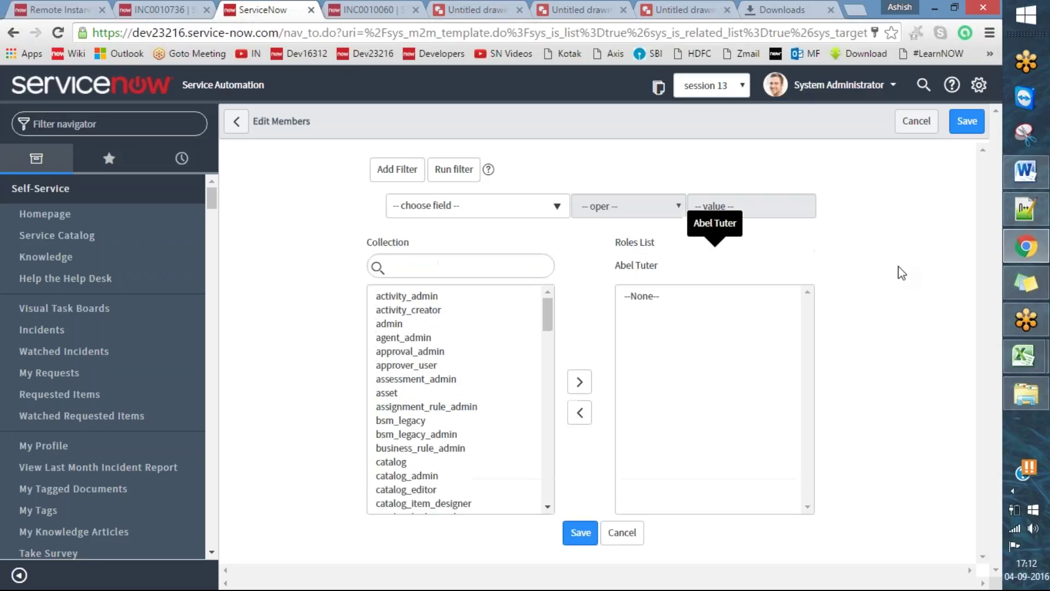
{"action": "left_click", "coordinate": [405, 266]}
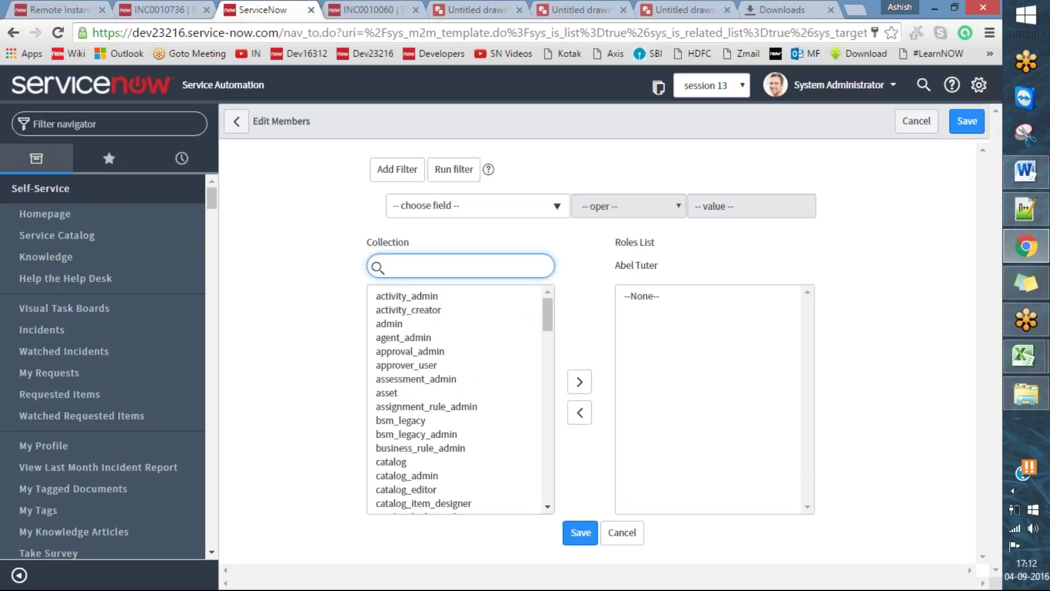
{"action": "type", "text": "admin"}
{"action": "double_click", "coordinate": [438, 298]}
{"action": "left_click", "coordinate": [581, 533]}
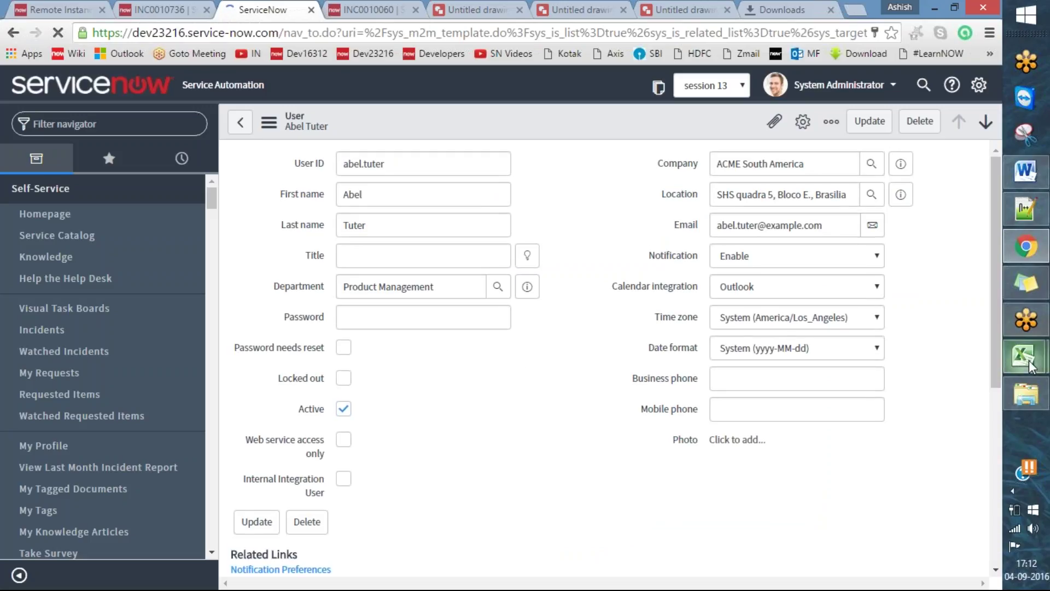
- Type a test password into the Word notes under the instance links and select it
{"action": "left_click", "coordinate": [1025, 171]}
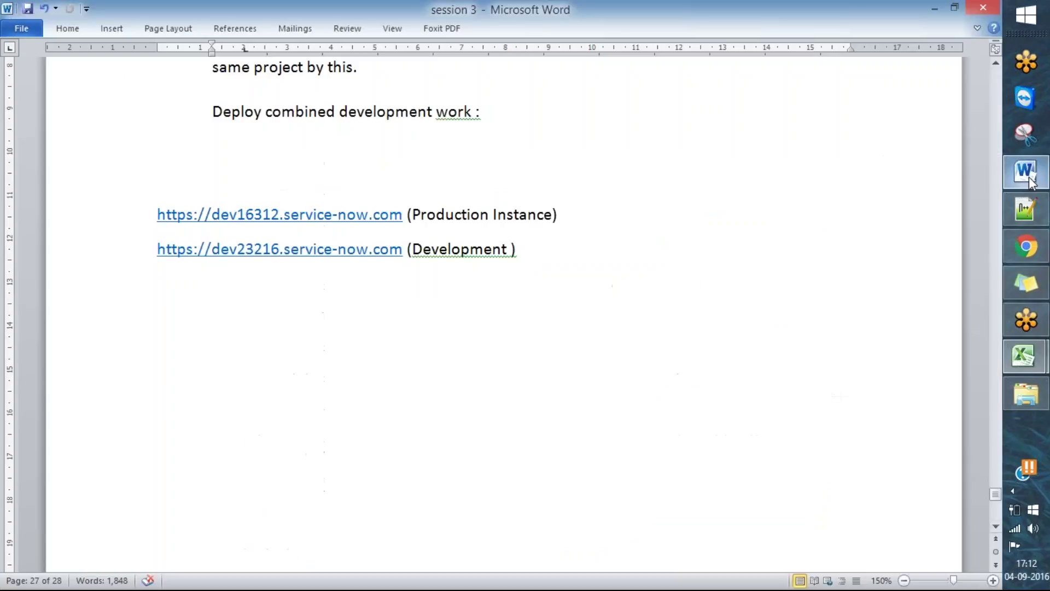
{"action": "type", "text": "test@123"}
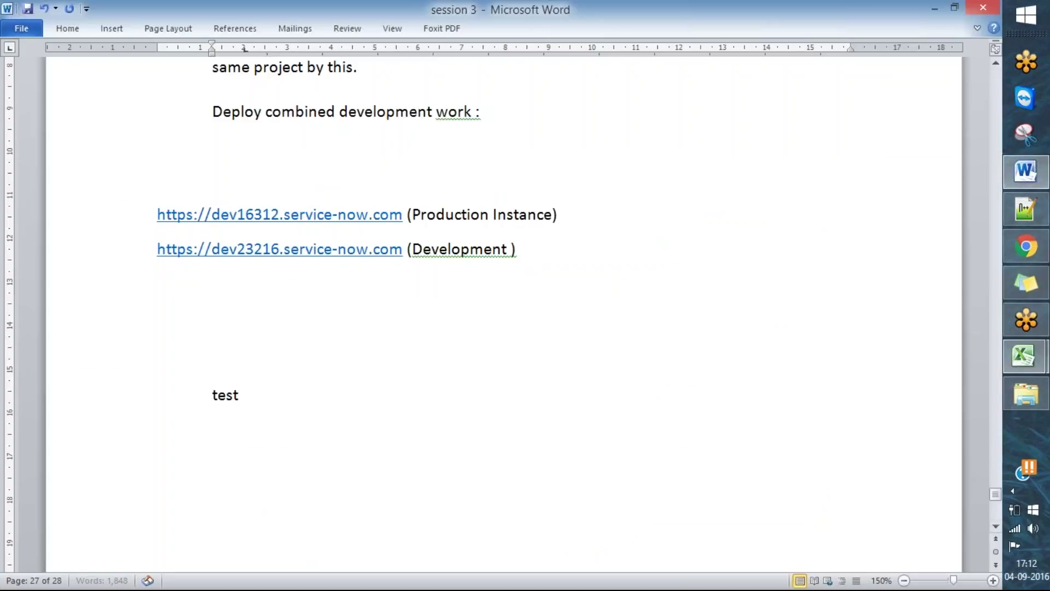
{"action": "key", "text": "ctrl+shift+Left"}
{"action": "key", "text": "ctrl+shift+Left"}
{"action": "key", "text": "ctrl+shift+Left"}
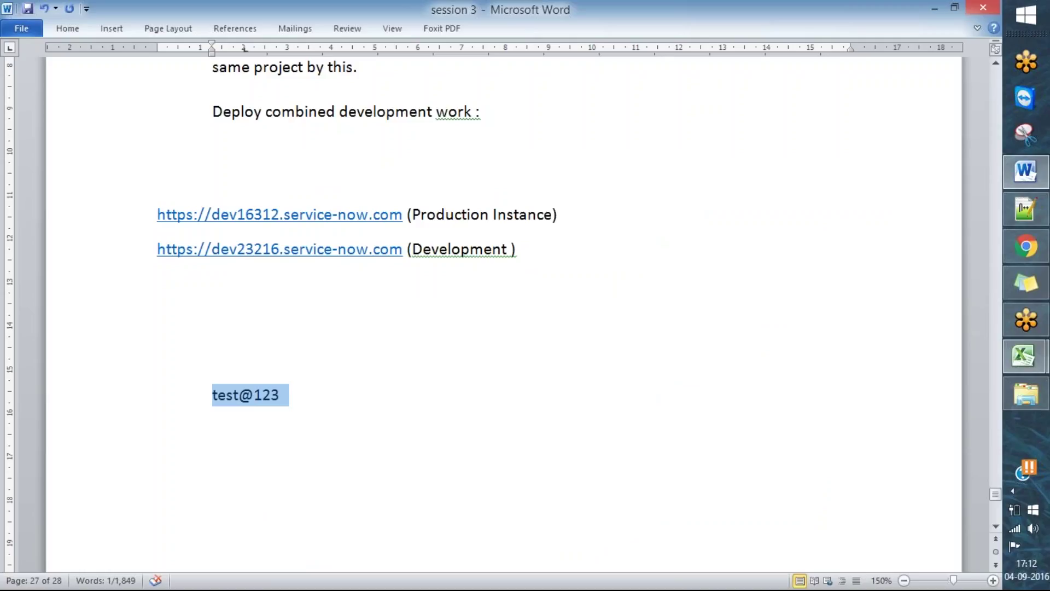
{"action": "key", "text": "alt+Tab"}
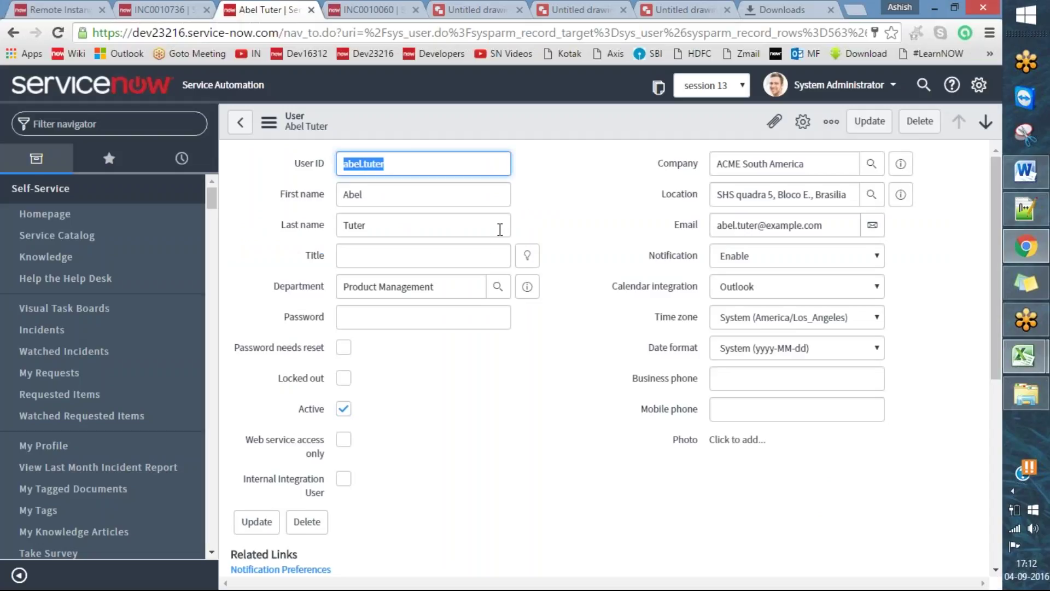
- Paste the copied test password into the dev23216 user's Password field
{"action": "left_click", "coordinate": [502, 398]}
{"action": "left_click", "coordinate": [437, 314]}
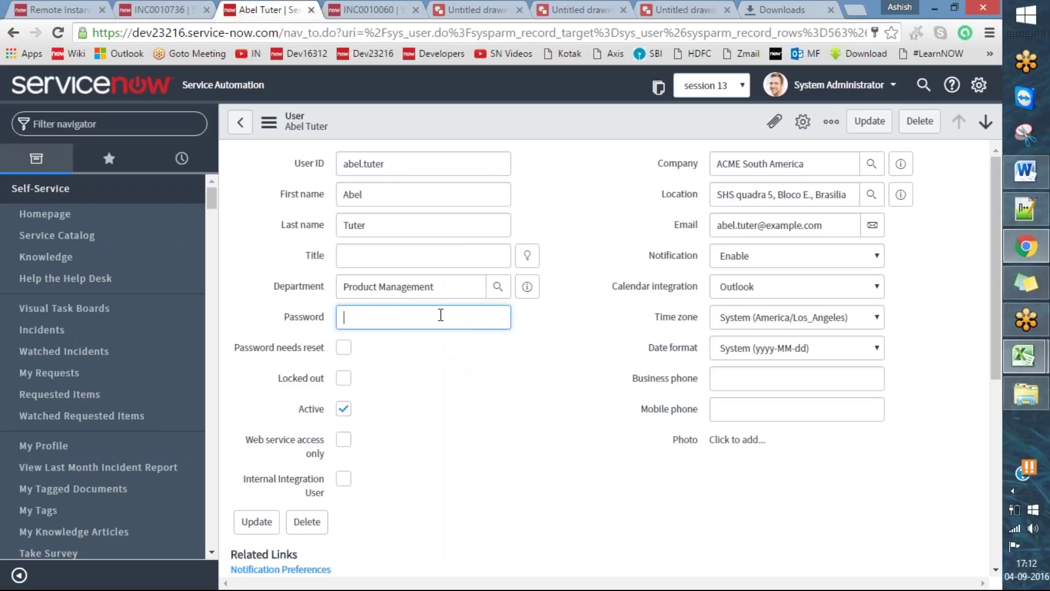
{"action": "key", "text": "ctrl+v"}
{"action": "left_click", "coordinate": [568, 279]}
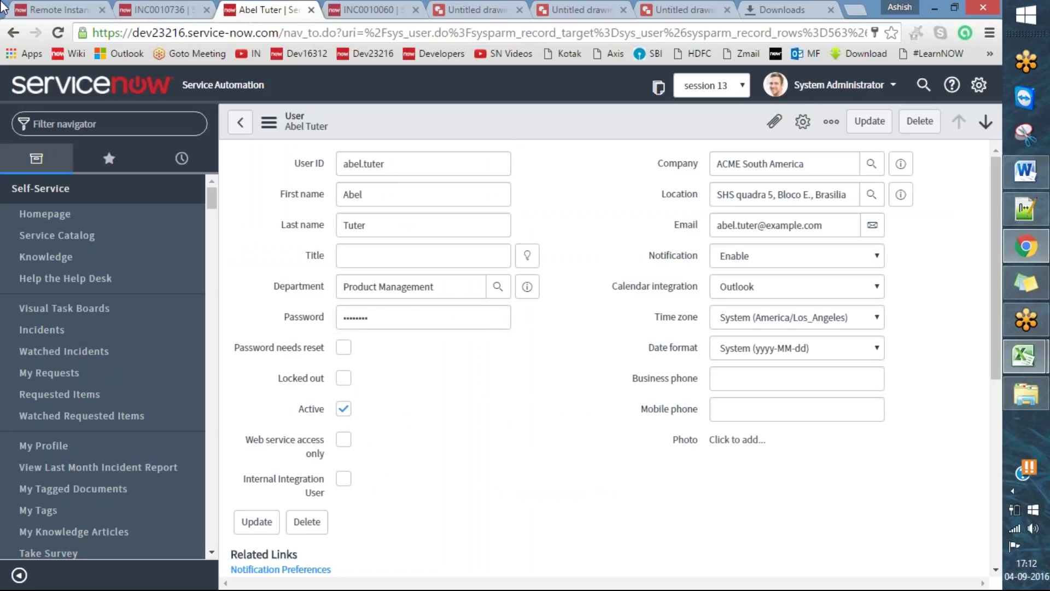
- Compare the user ID and password with the Remote Instance form, then save the user record
{"action": "left_click", "coordinate": [33, 8]}
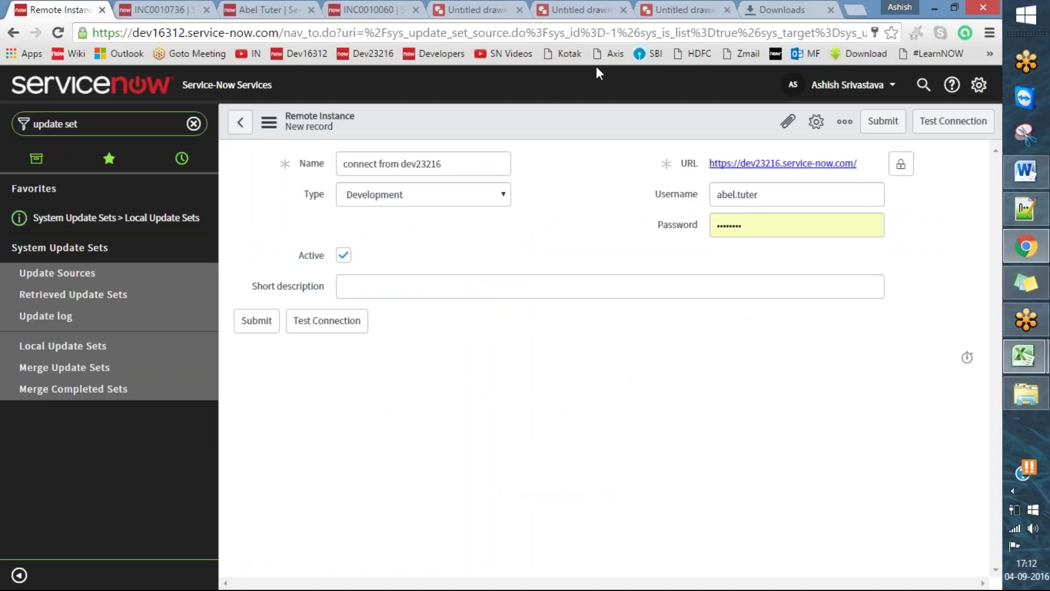
{"action": "left_click", "coordinate": [275, 7]}
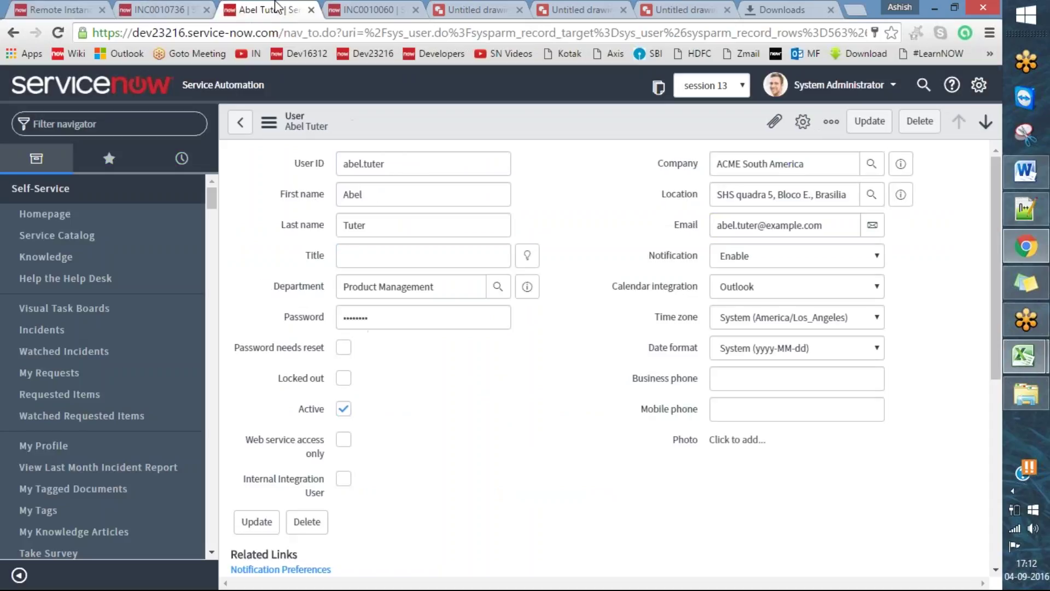
{"action": "left_click_drag", "start_coordinate": [405, 166], "coordinate": [304, 173]}
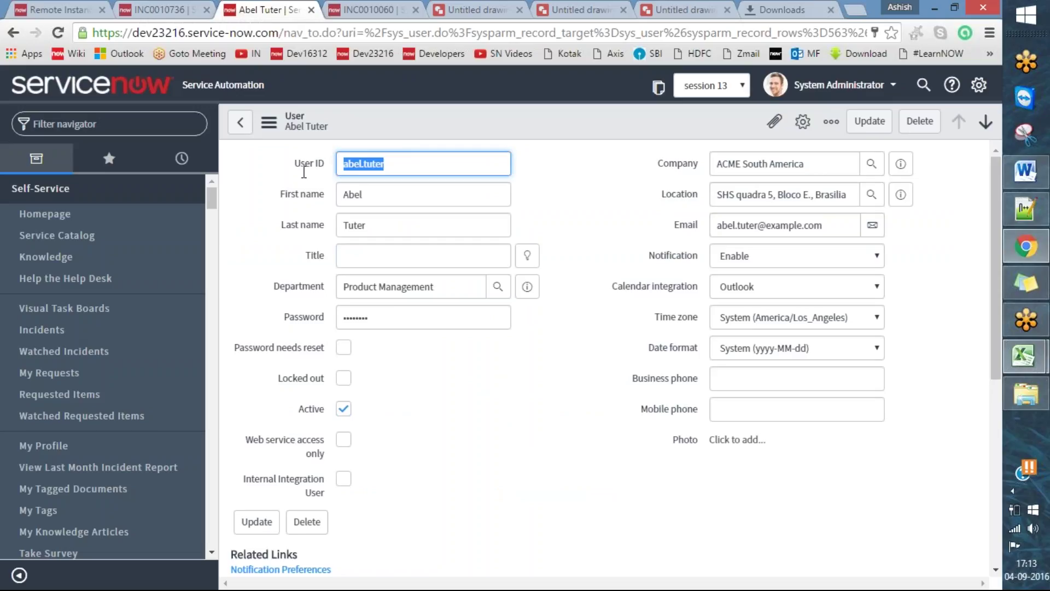
{"action": "double_click", "coordinate": [392, 316]}
{"action": "left_click", "coordinate": [507, 370]}
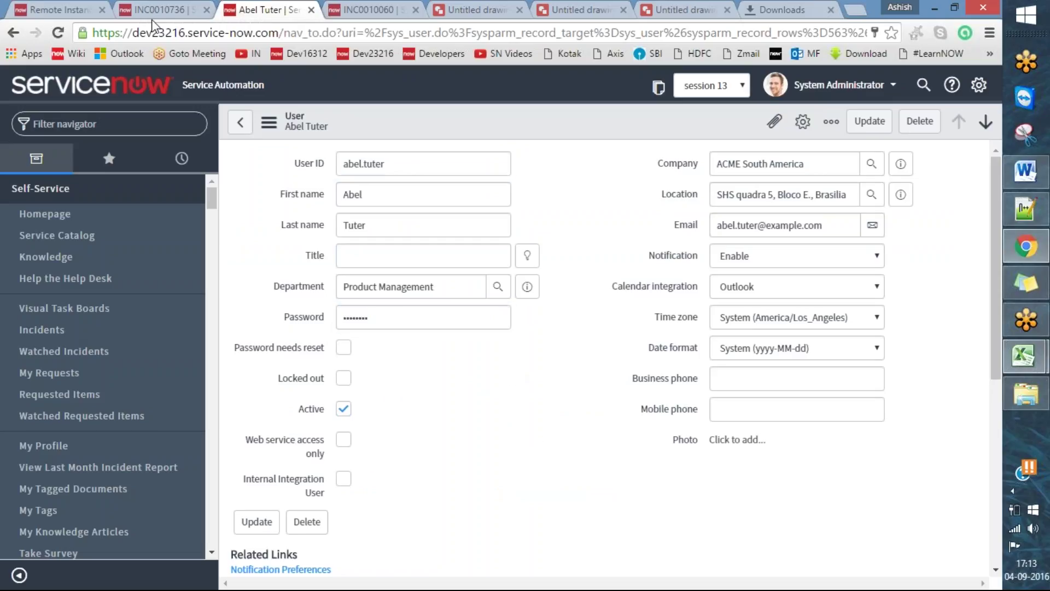
{"action": "left_click", "coordinate": [52, 7]}
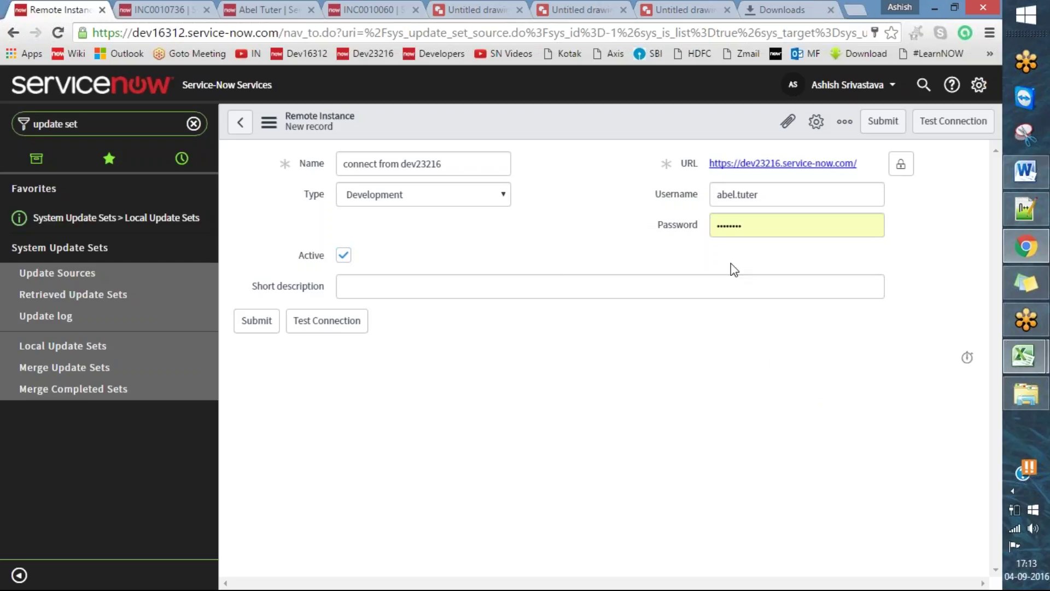
{"action": "left_click", "coordinate": [176, 6]}
{"action": "left_click", "coordinate": [282, 8]}
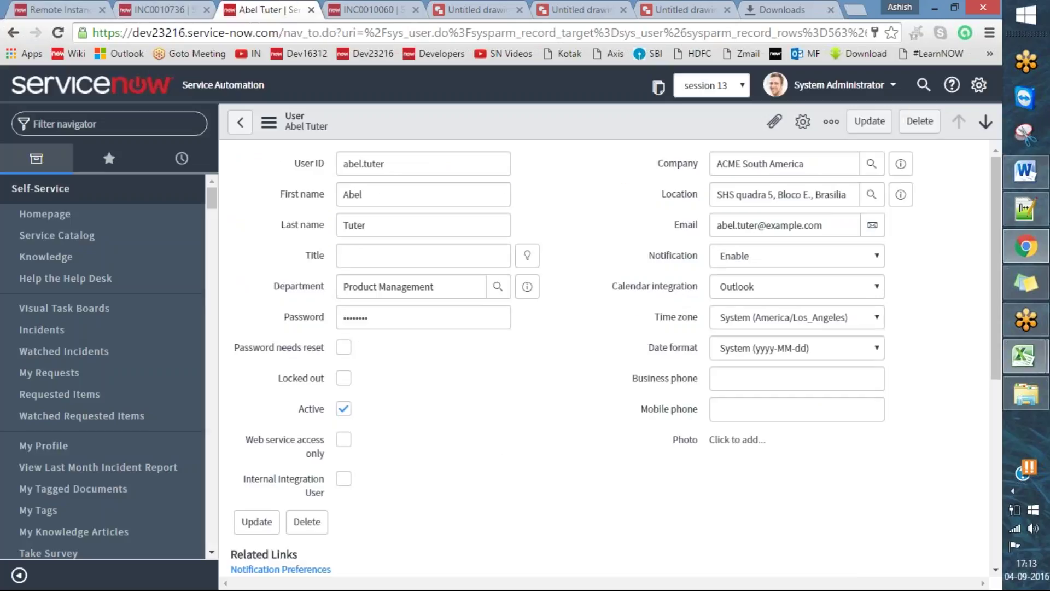
{"action": "scroll", "coordinate": [604, 388], "scroll_direction": "down", "scroll_amount": 5}
{"action": "scroll", "coordinate": [593, 352], "scroll_direction": "down", "scroll_amount": 6}
{"action": "scroll", "coordinate": [804, 257], "scroll_direction": "up", "scroll_amount": 6}
{"action": "left_click", "coordinate": [858, 132]}
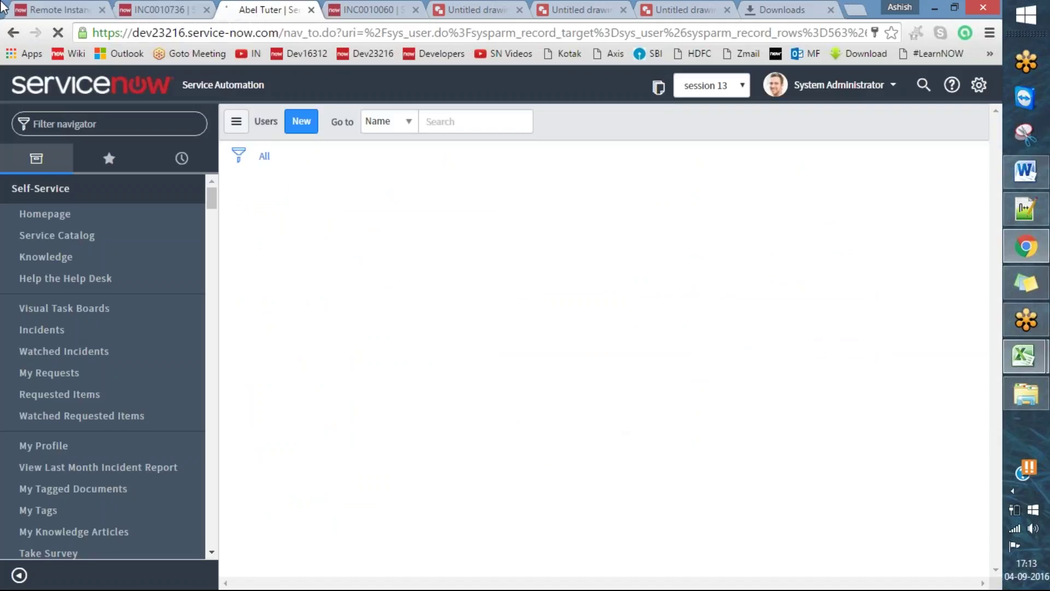
- Enter 'development work migration' as the Remote Instance's short description
{"action": "key", "text": "ctrl+1"}
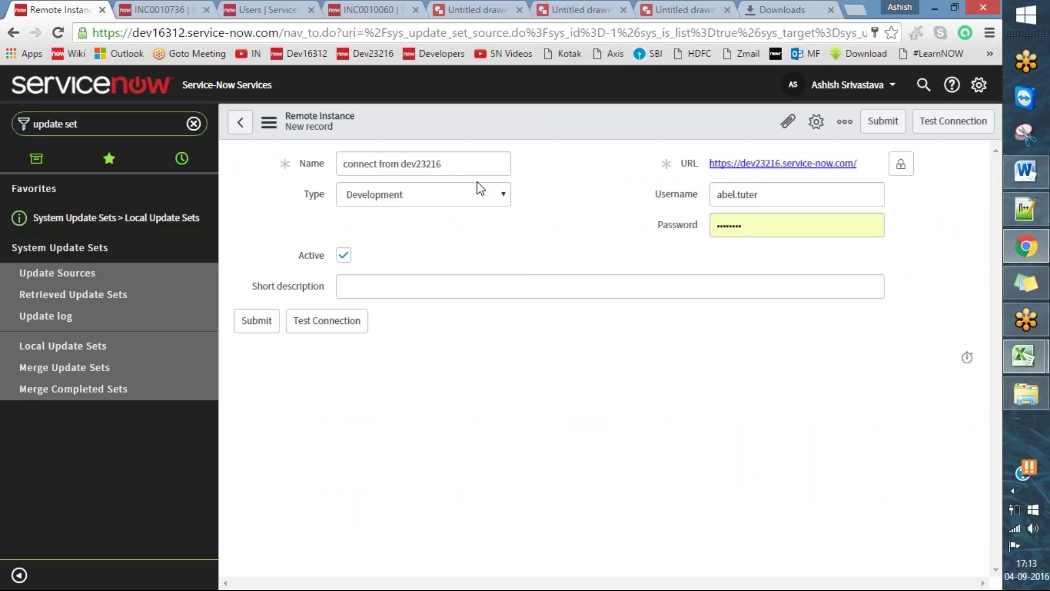
{"action": "left_click_drag", "start_coordinate": [477, 166], "coordinate": [156, 183]}
{"action": "left_click", "coordinate": [387, 288]}
{"action": "type", "text": "development work"}
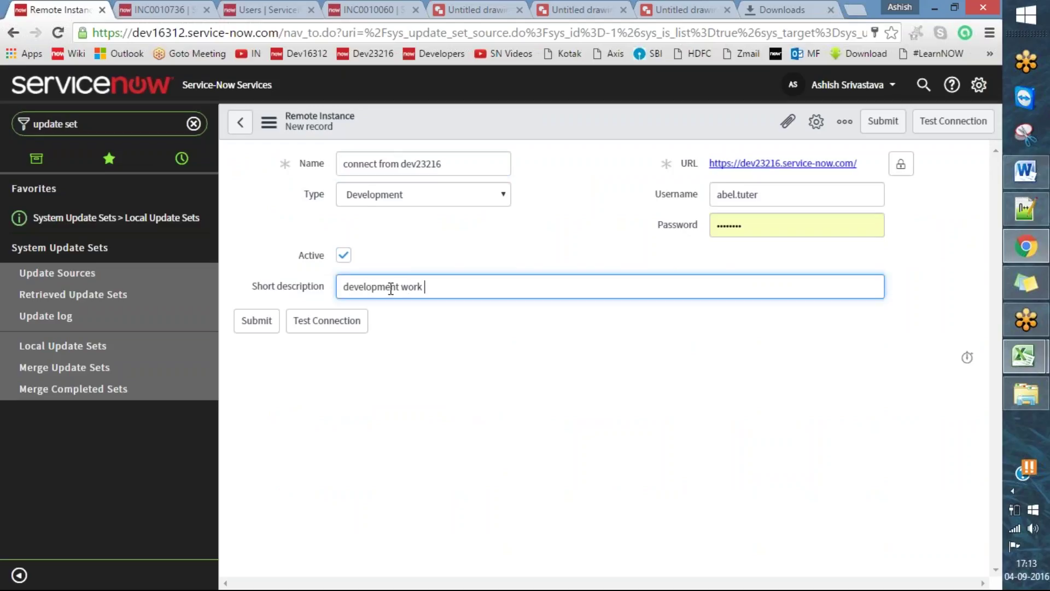
{"action": "type", "text": " migration"}
{"action": "left_click", "coordinate": [945, 165]}
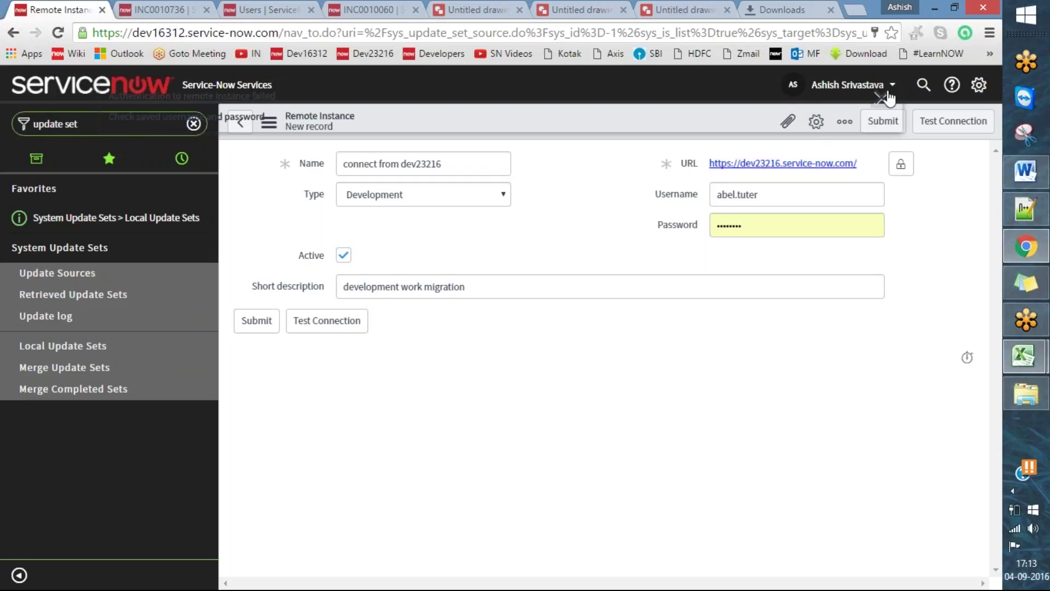
- Run Test Connection and select the 'Authentication to remote instance failed' message
{"action": "left_click", "coordinate": [964, 134]}
{"action": "left_click_drag", "start_coordinate": [165, 97], "coordinate": [558, 124]}
{"action": "left_click_drag", "start_coordinate": [274, 118], "coordinate": [103, 87]}
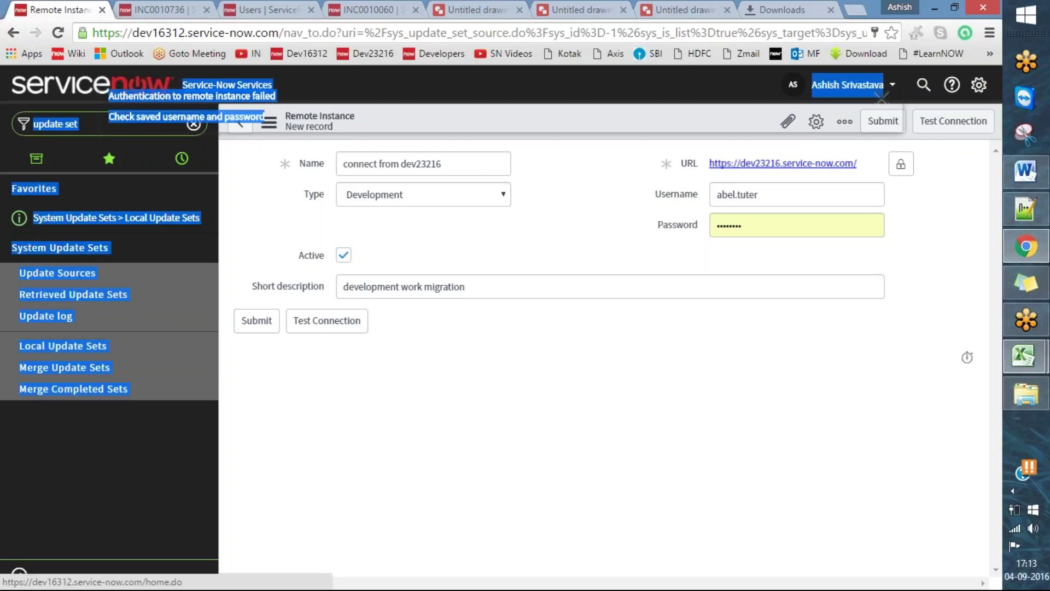
{"action": "left_click", "coordinate": [583, 217]}
{"action": "left_click_drag", "start_coordinate": [272, 121], "coordinate": [111, 99]}
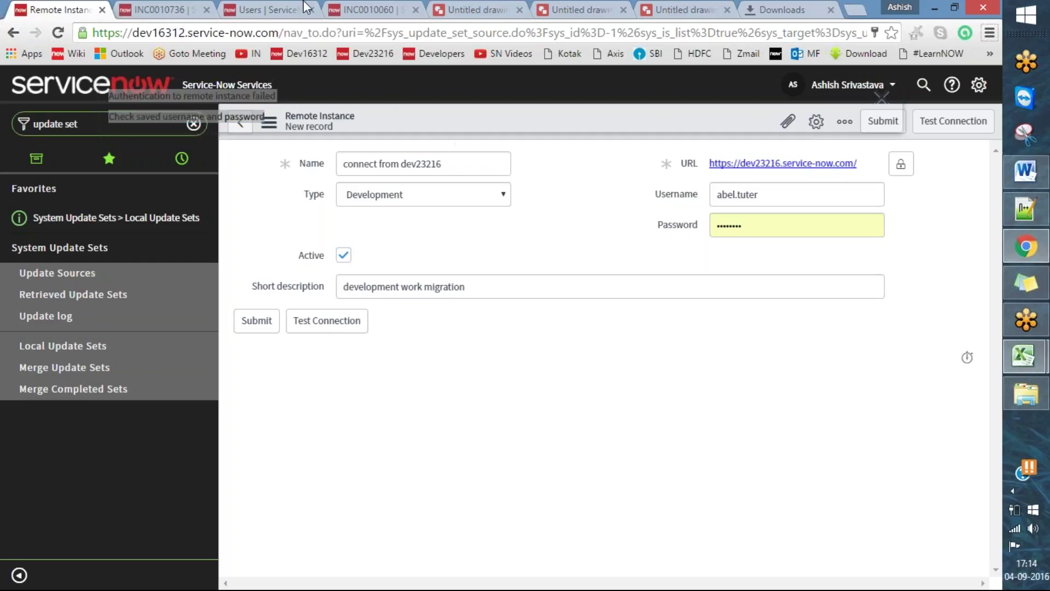
{"action": "left_click", "coordinate": [274, 9]}
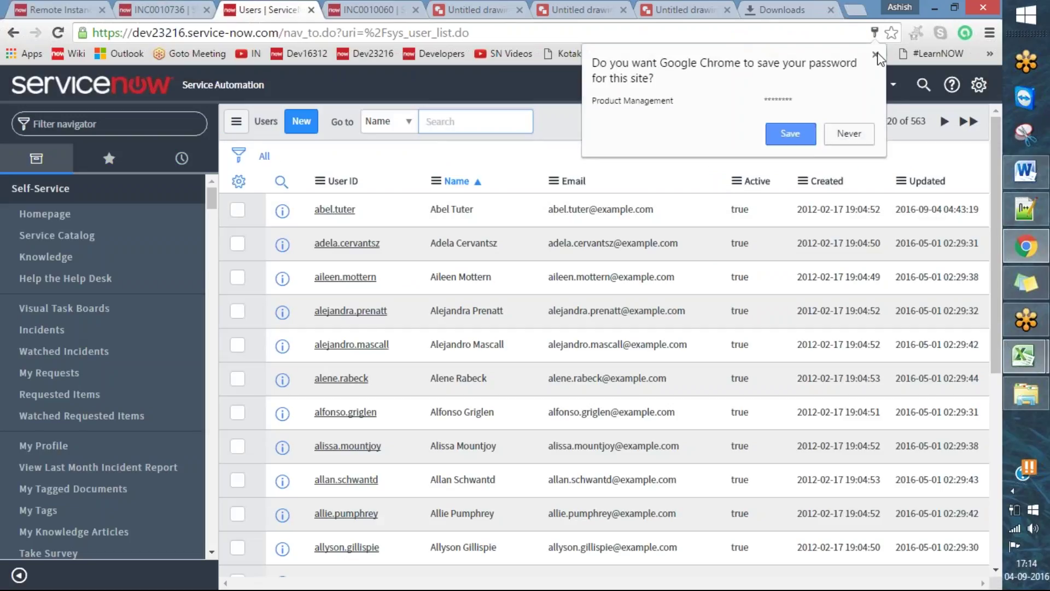
- Open the second development user from the Users list and copy their User ID
{"action": "left_click", "coordinate": [875, 54]}
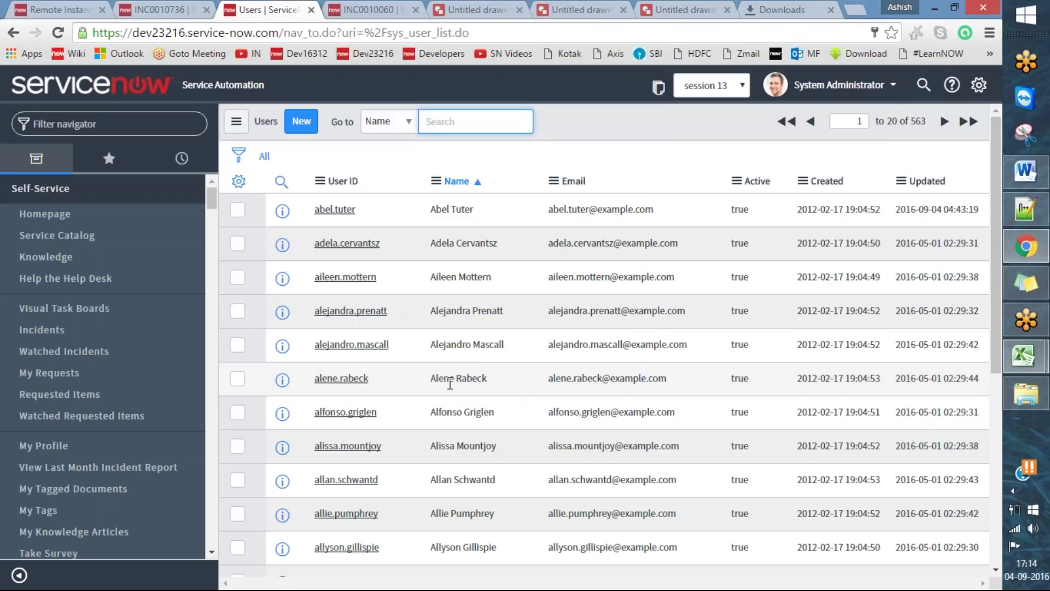
{"action": "left_click", "coordinate": [364, 247]}
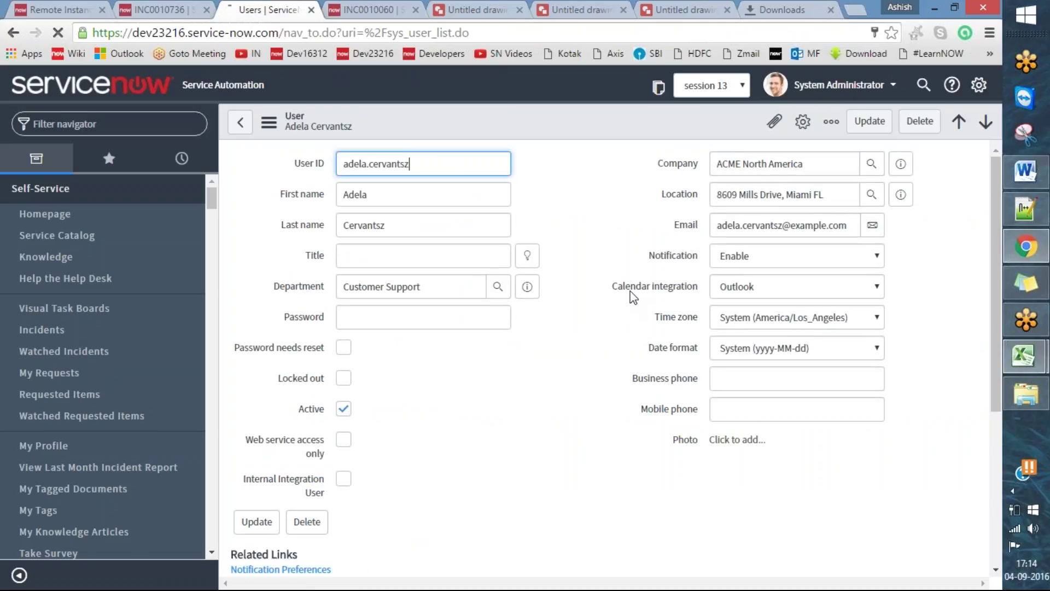
{"action": "double_click", "coordinate": [464, 162]}
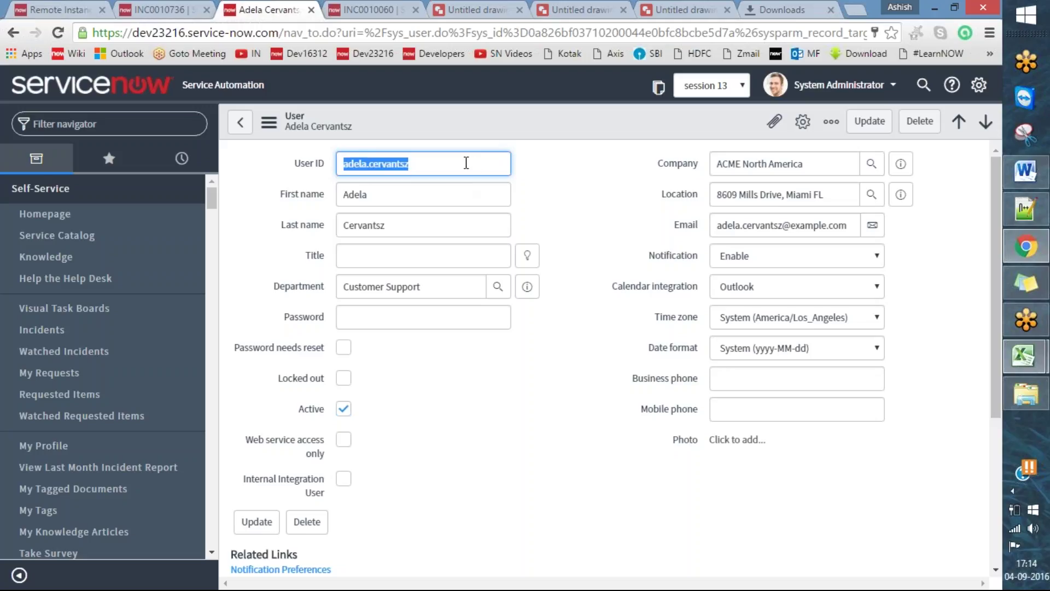
{"action": "left_click", "coordinate": [428, 156]}
{"action": "key", "text": "ctrl+a"}
{"action": "key", "text": "ctrl+c"}
- Replace the Remote Instance Username with the copied User ID
{"action": "left_click", "coordinate": [70, 7]}
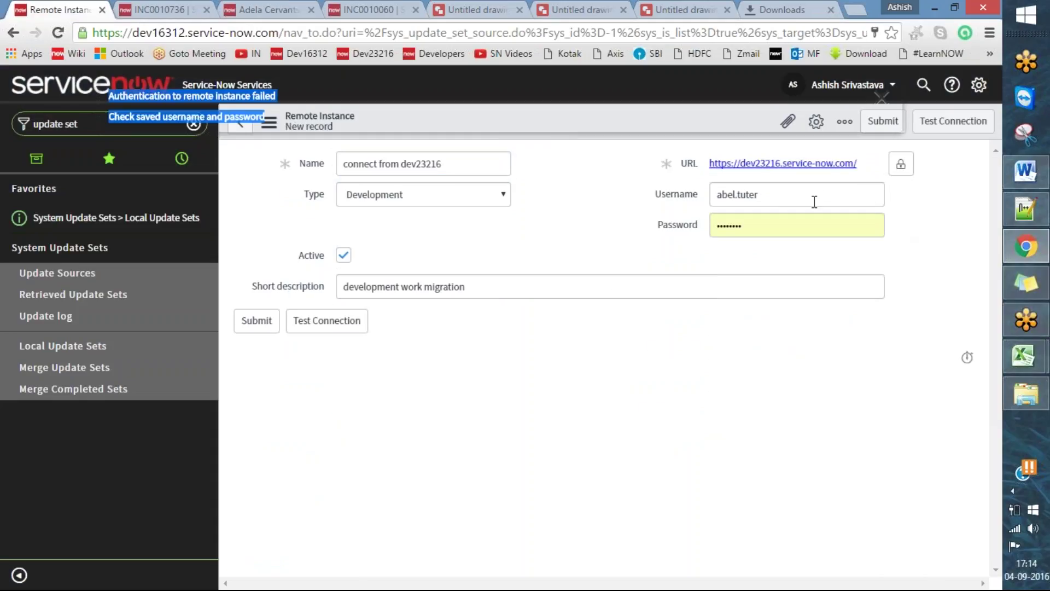
{"action": "key", "text": "ctrl+a"}
{"action": "key", "text": "ctrl+v"}
{"action": "left_click", "coordinate": [565, 272]}
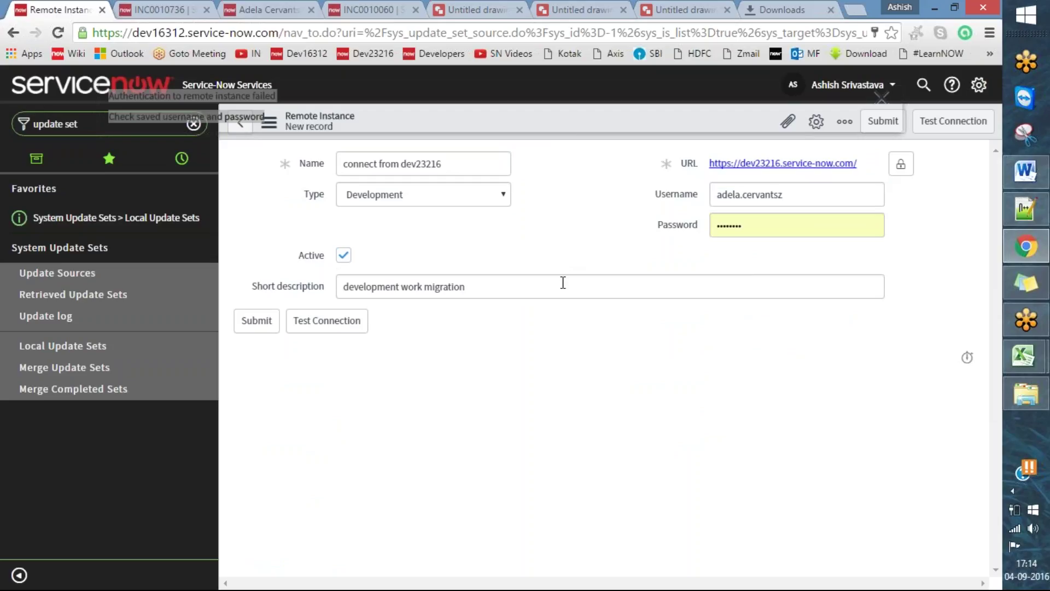
{"action": "left_click", "coordinate": [149, 6]}
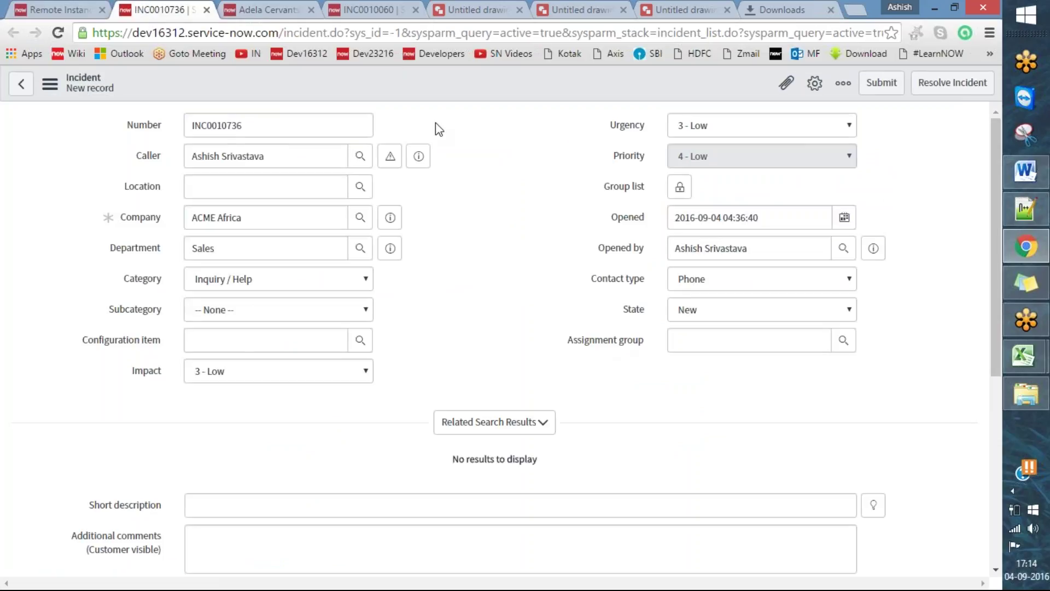
- Enter a new password on the second user's record and save it with Update
{"action": "left_click", "coordinate": [286, 10]}
{"action": "left_click", "coordinate": [583, 368]}
{"action": "scroll", "coordinate": [469, 298], "scroll_direction": "down", "scroll_amount": 1}
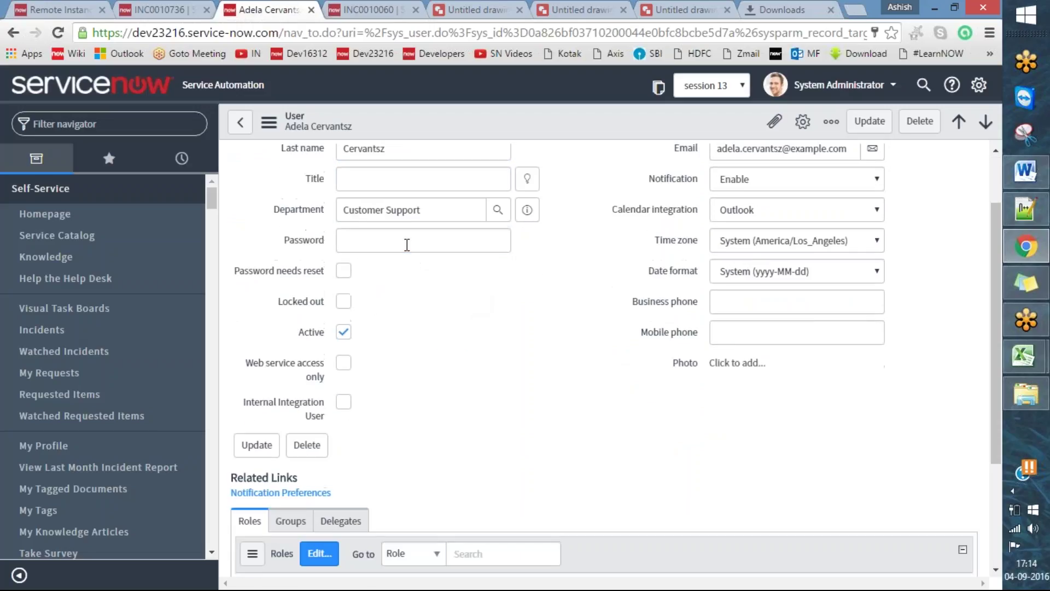
{"action": "left_click", "coordinate": [407, 244]}
{"action": "type", "text": "•"}
{"action": "key", "text": "BackSpace"}
{"action": "type", "text": "•"}
{"action": "key", "text": "BackSpace"}
{"action": "key", "text": "BackSpace"}
{"action": "key", "text": "BackSpace"}
{"action": "type", "text": "•"}
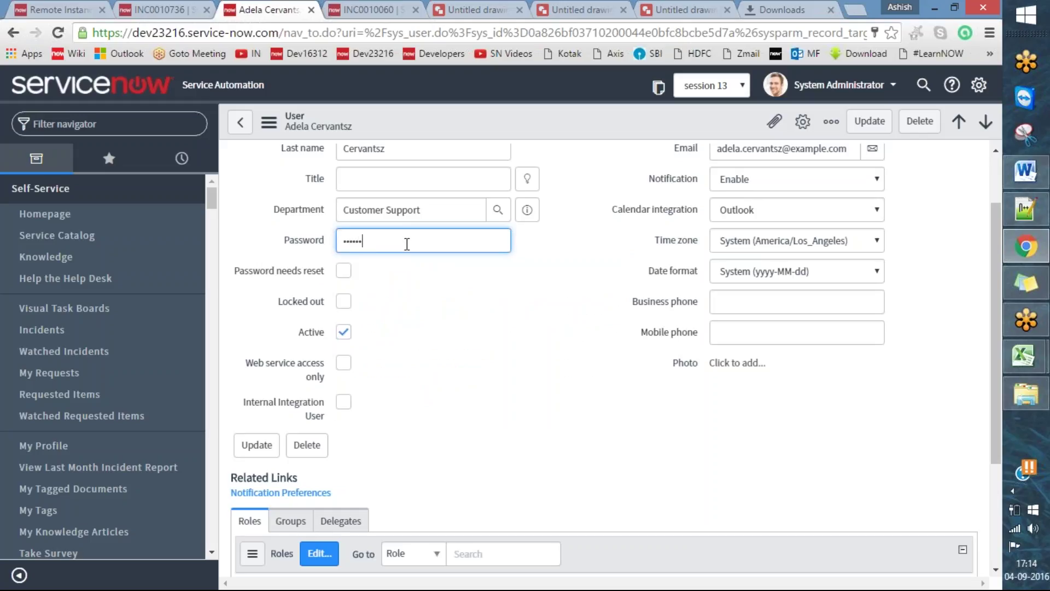
{"action": "scroll", "coordinate": [948, 263], "scroll_direction": "up", "scroll_amount": 1}
{"action": "left_click", "coordinate": [868, 125]}
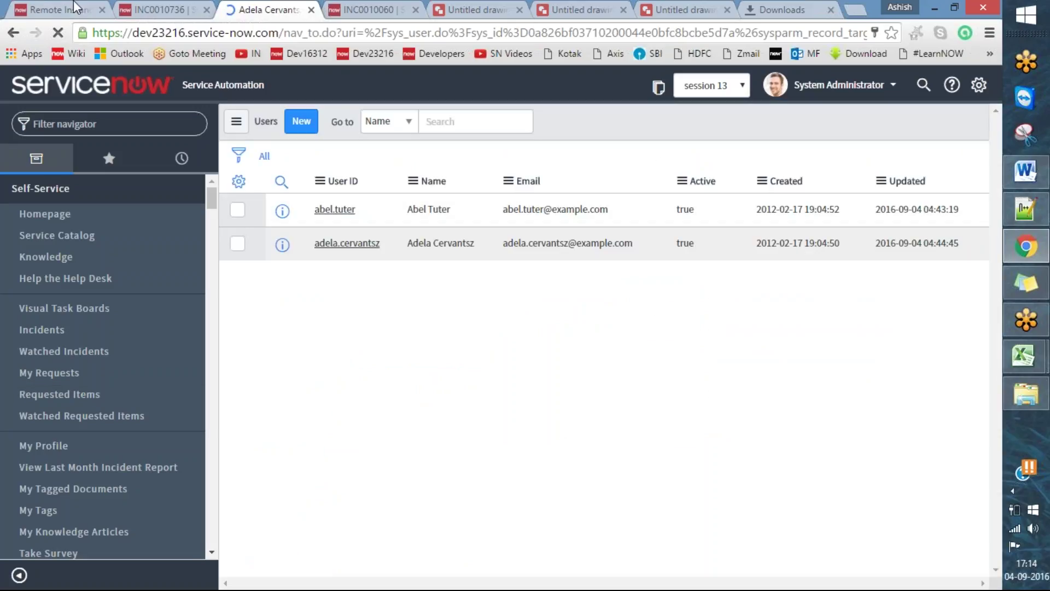
- Retype the user's password in the Remote Instance Password field
{"action": "left_click", "coordinate": [55, 10]}
{"action": "double_click", "coordinate": [782, 233]}
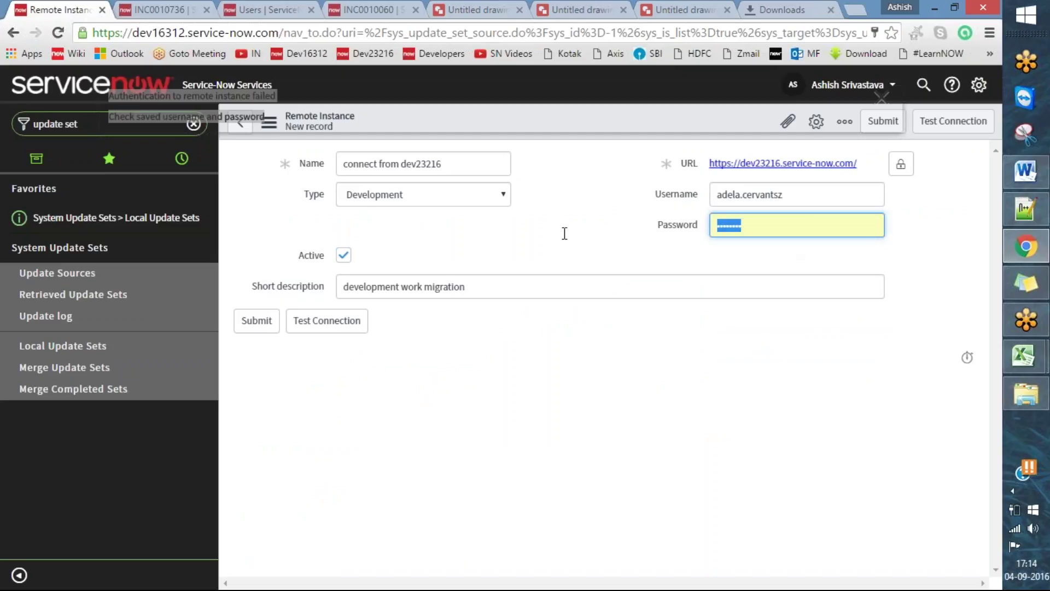
{"action": "key", "text": "BackSpace"}
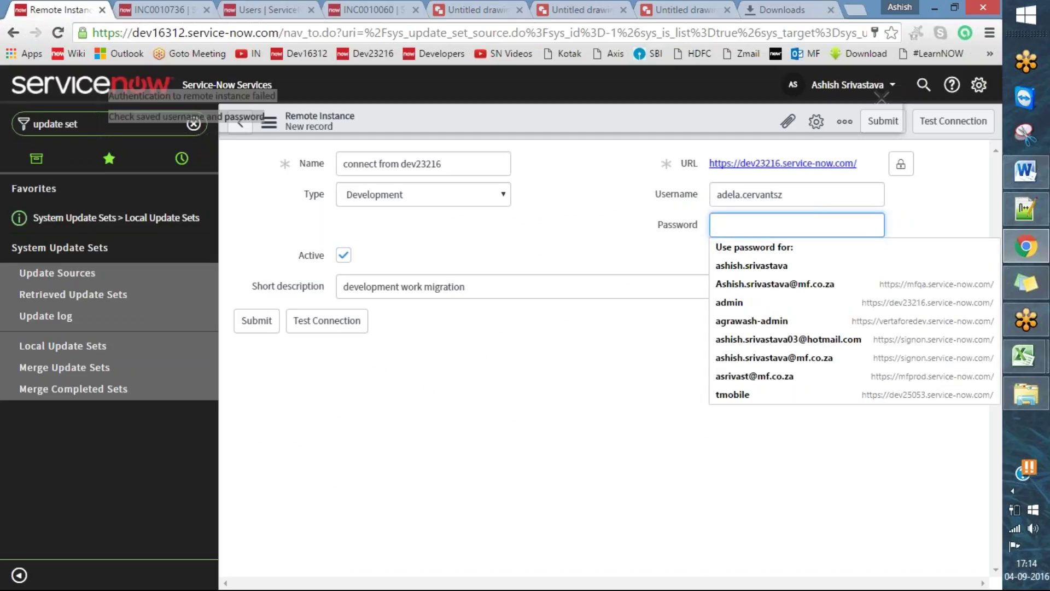
{"action": "type", "text": "a"}
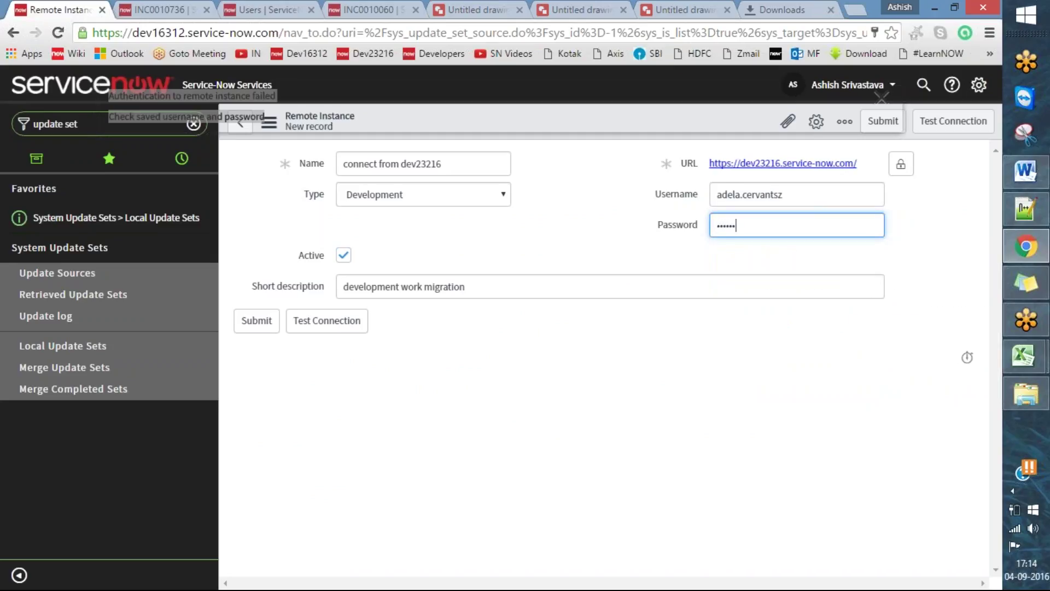
- Re-run Test Connection and select the returned admin/teamdev_user role warning
{"action": "left_click", "coordinate": [881, 97]}
{"action": "left_click", "coordinate": [955, 128]}
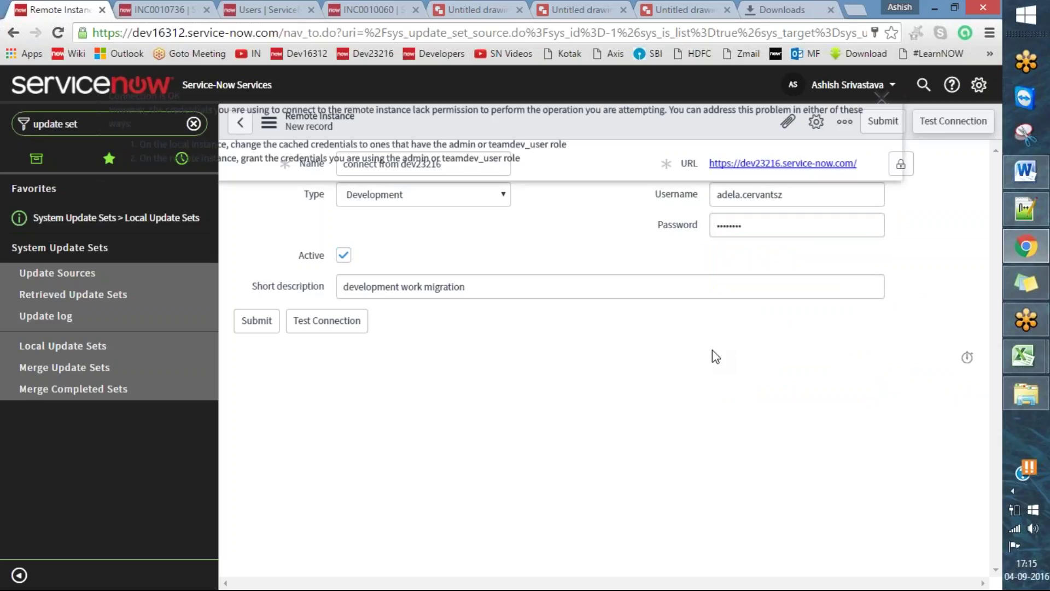
{"action": "left_click_drag", "start_coordinate": [485, 179], "coordinate": [197, 109]}
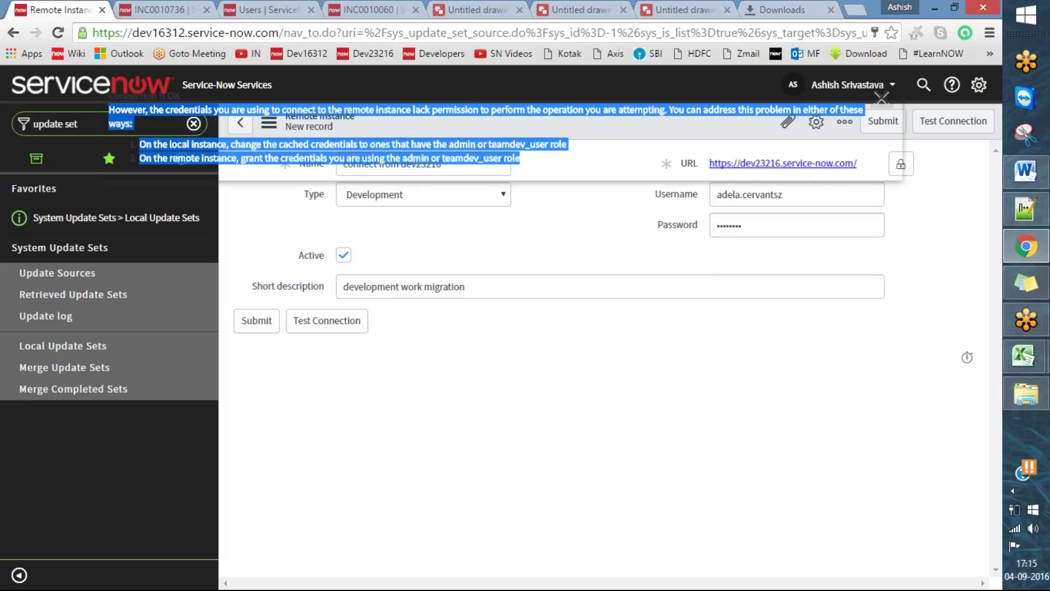
- Open the second user's record from the Users list and check that it has no roles
{"action": "key", "text": "ctrl+Tab"}
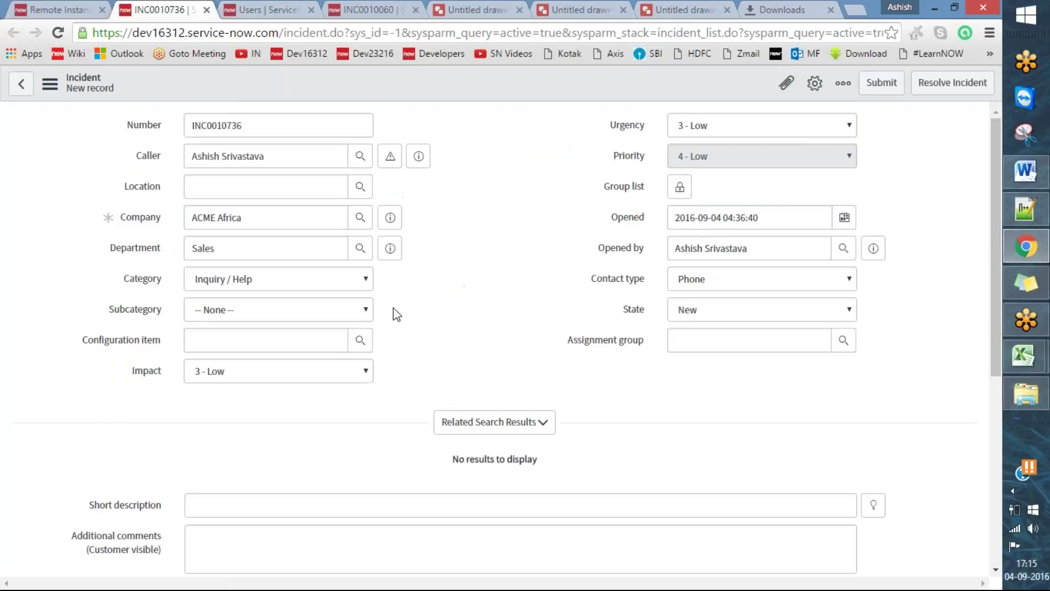
{"action": "key", "text": "ctrl+Tab"}
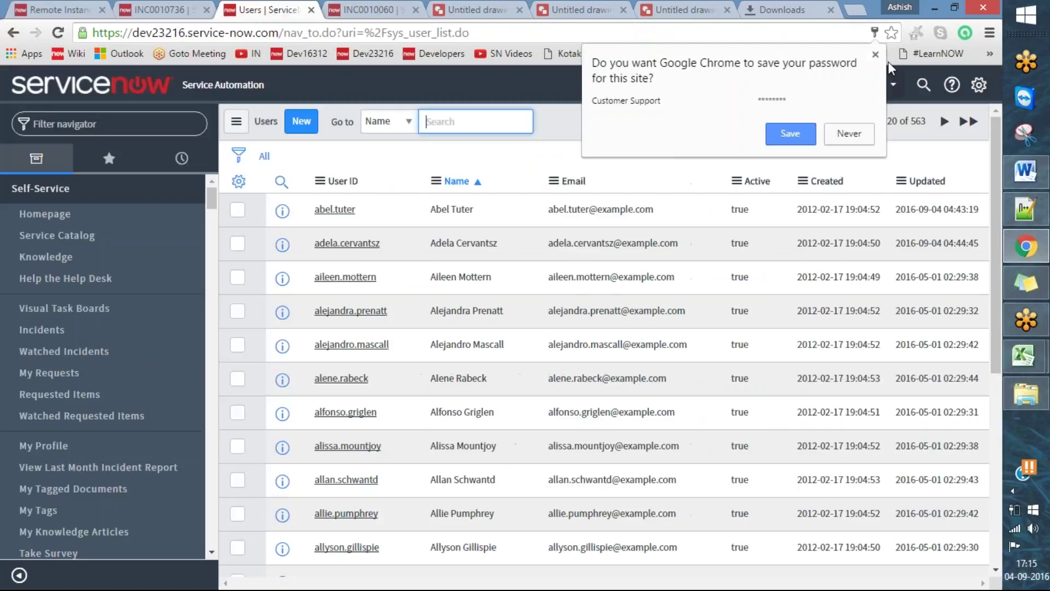
{"action": "left_click", "coordinate": [801, 136]}
{"action": "key", "text": "ctrl+Tab"}
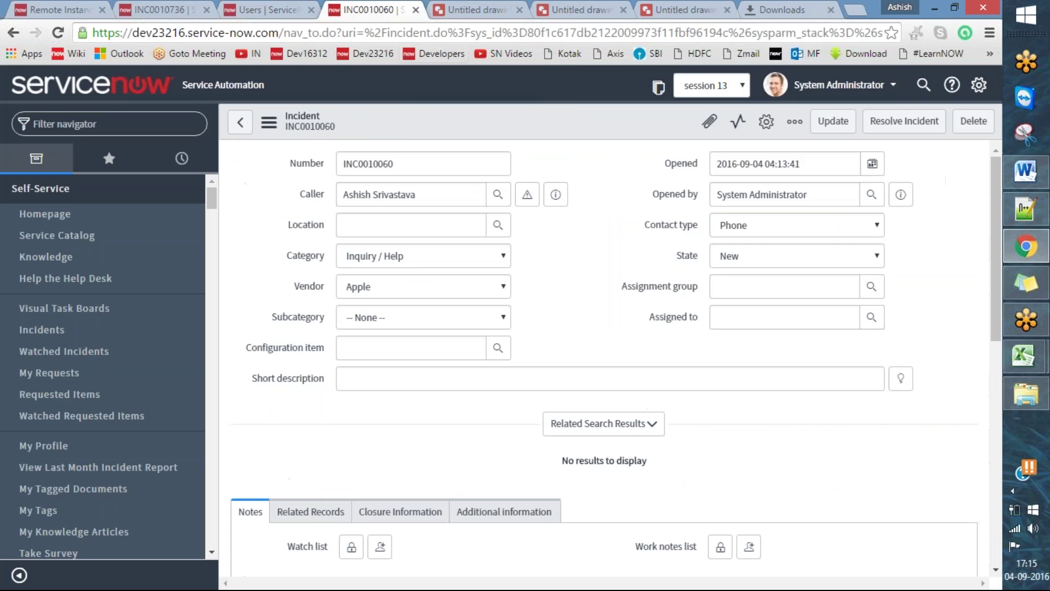
{"action": "key", "text": "ctrl+Tab"}
{"action": "key", "text": "ctrl+shift+Tab"}
{"action": "key", "text": "ctrl+shift+Tab"}
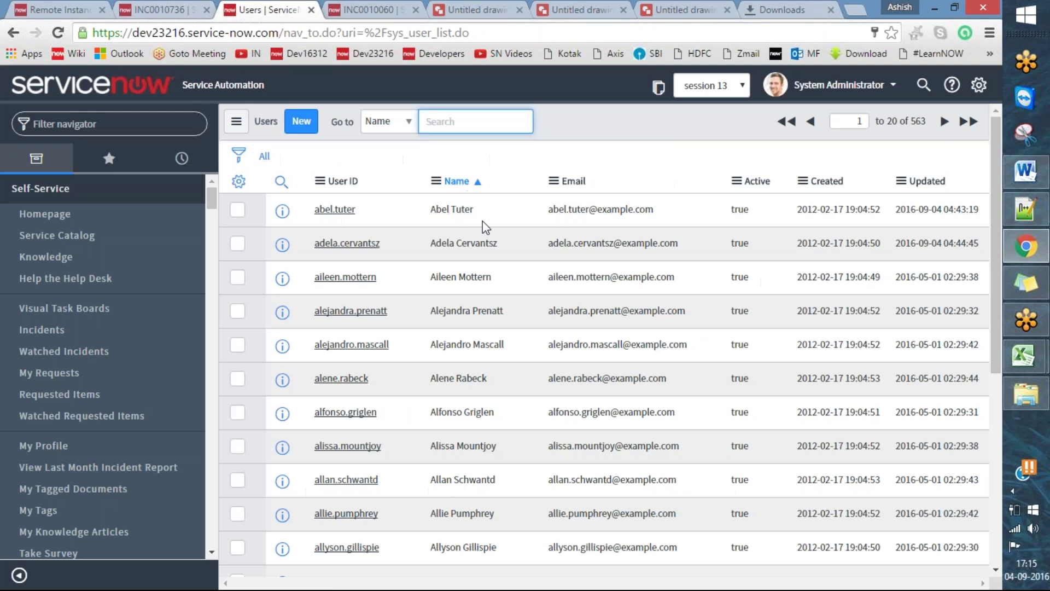
{"action": "left_click", "coordinate": [347, 243]}
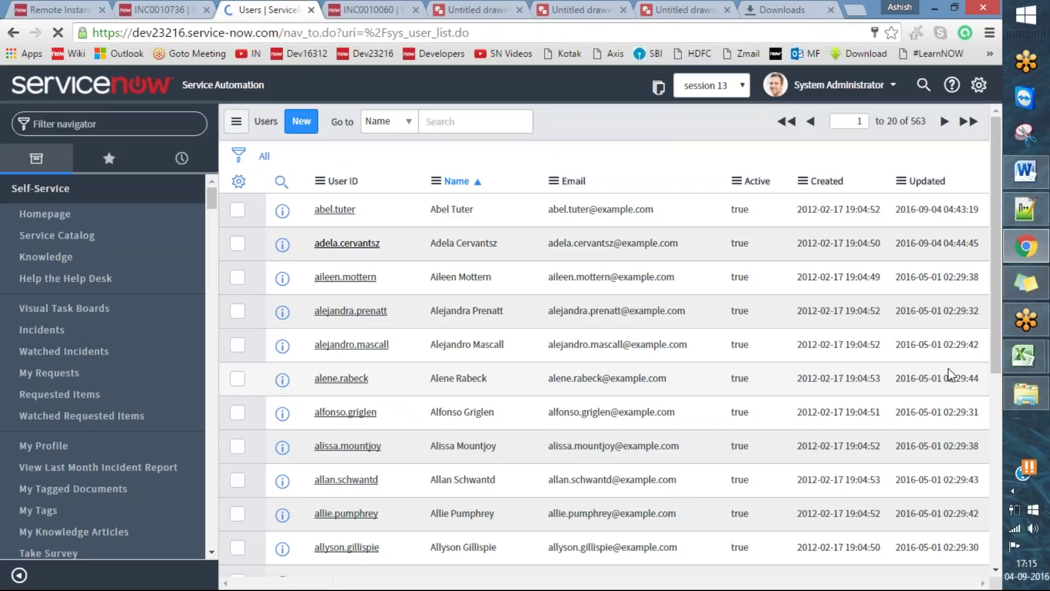
{"action": "scroll", "coordinate": [930, 356], "scroll_direction": "down", "scroll_amount": 1}
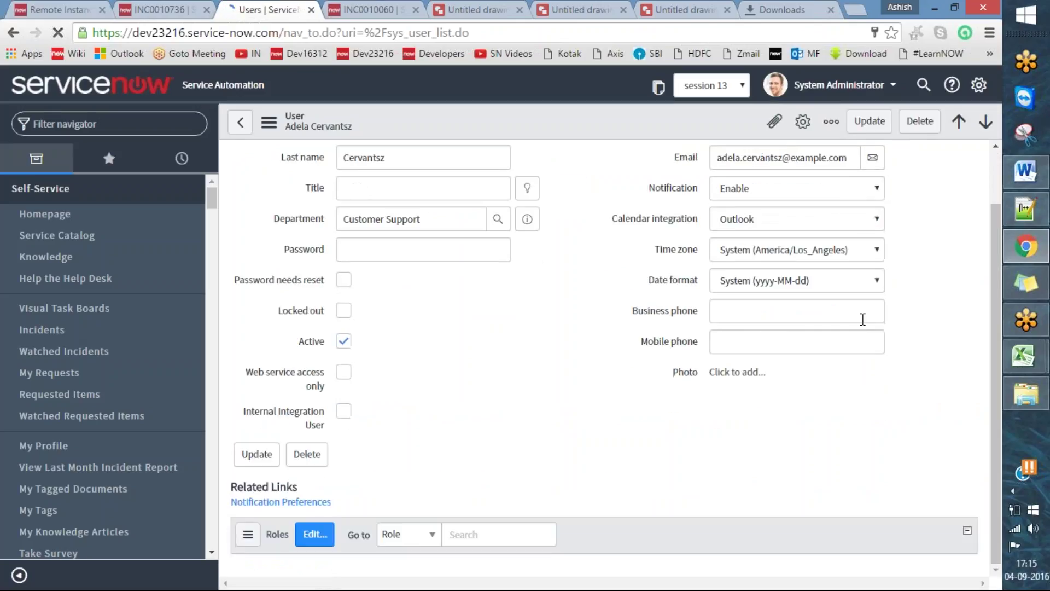
{"action": "scroll", "coordinate": [930, 356], "scroll_direction": "down", "scroll_amount": 5}
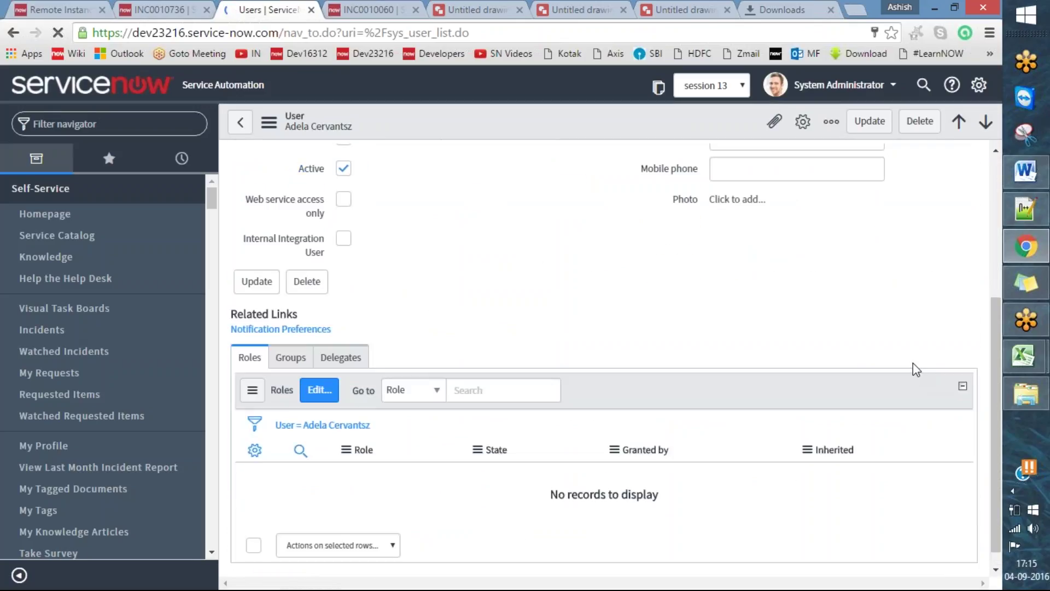
- Copy the full 'Connection is OK' permission warning from the Remote Instance record
{"action": "left_click", "coordinate": [192, 10]}
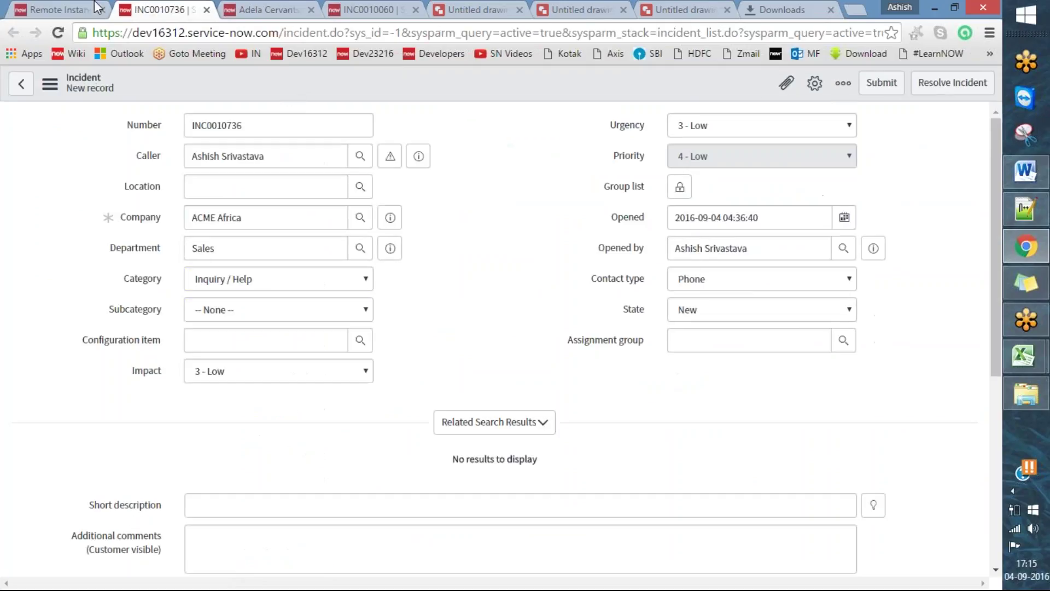
{"action": "left_click", "coordinate": [96, 8]}
{"action": "left_click_drag", "start_coordinate": [143, 134], "coordinate": [115, 97]}
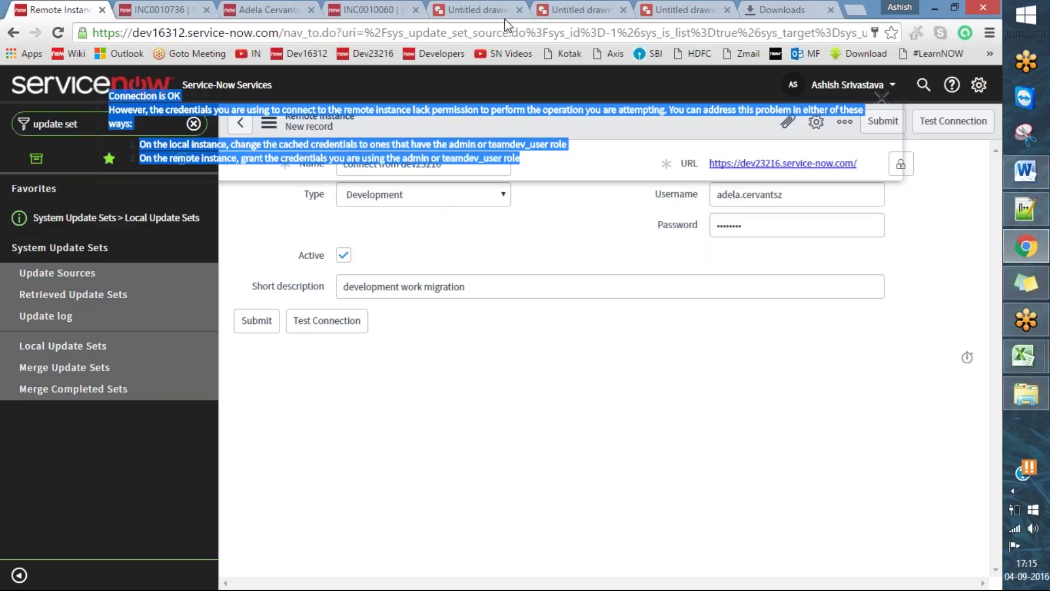
{"action": "left_click", "coordinate": [585, 41]}
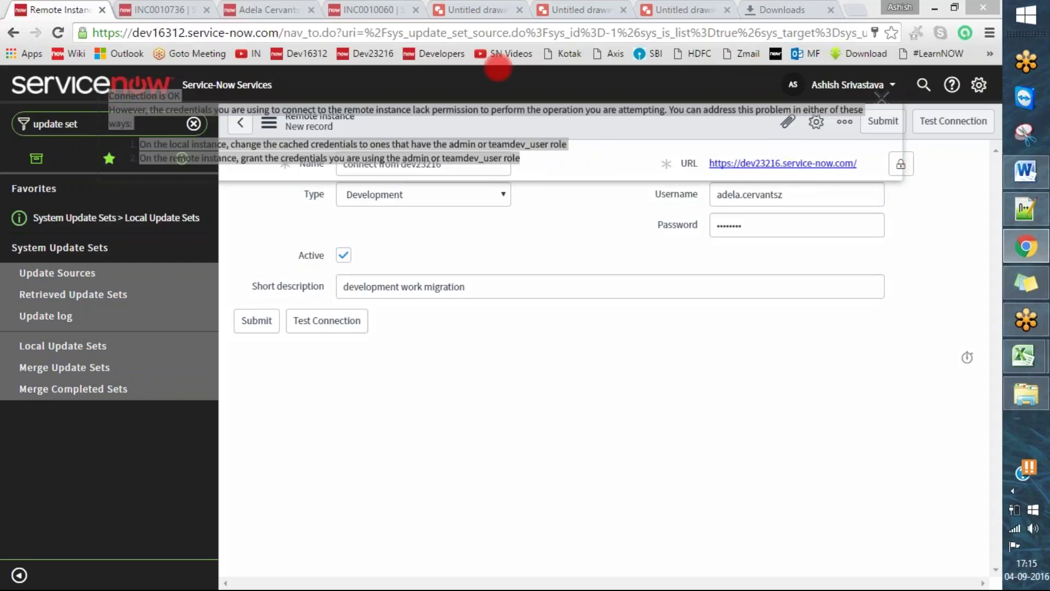
{"action": "left_click", "coordinate": [538, 167]}
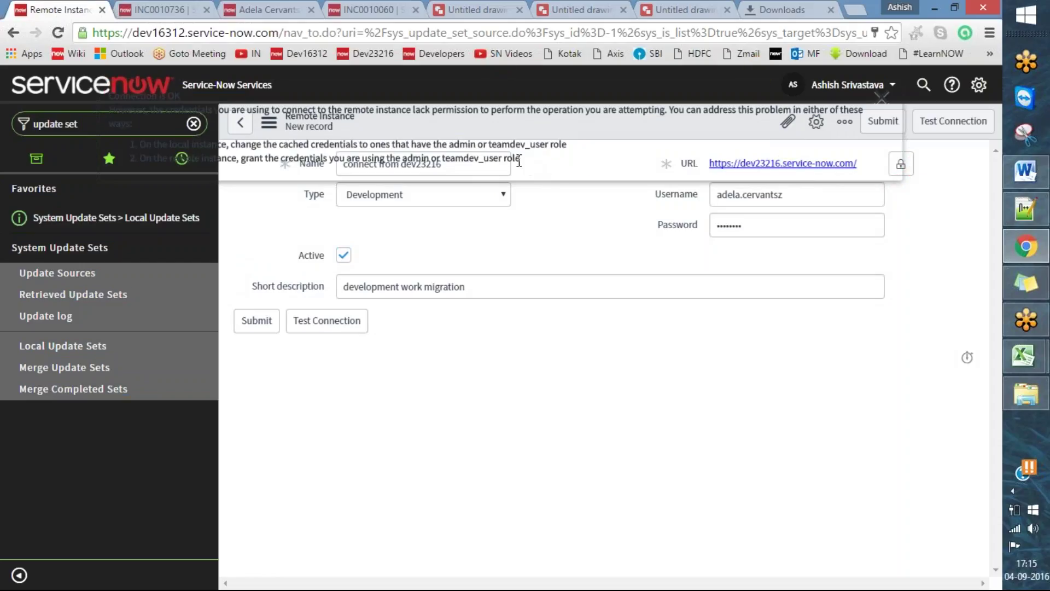
{"action": "left_click_drag", "start_coordinate": [530, 162], "coordinate": [108, 99]}
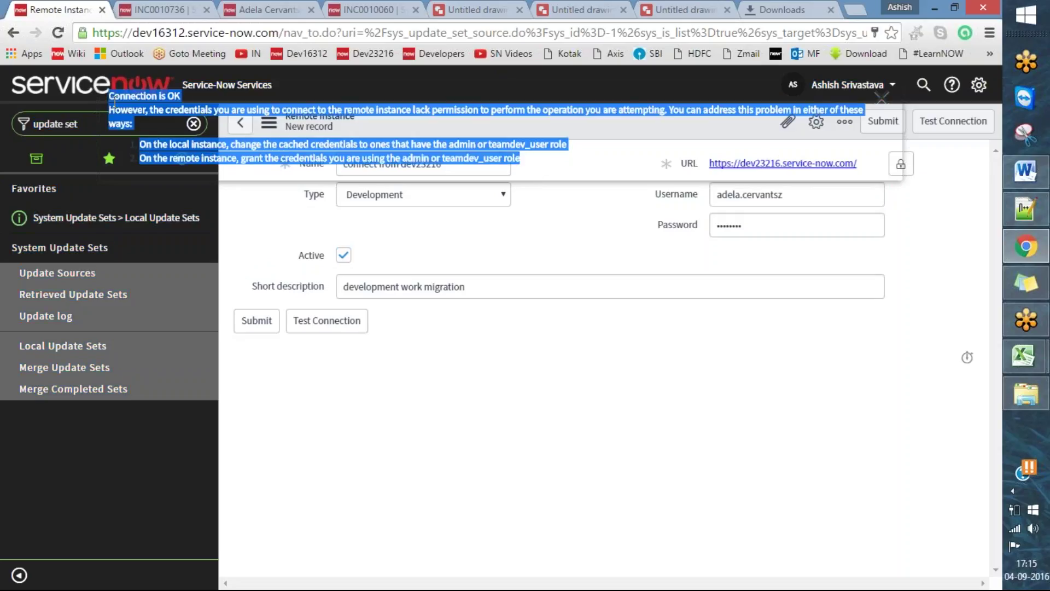
{"action": "left_click", "coordinate": [1026, 171]}
- Paste the permission warning on a new line below the credential line in the Word notes
{"action": "left_click", "coordinate": [387, 403]}
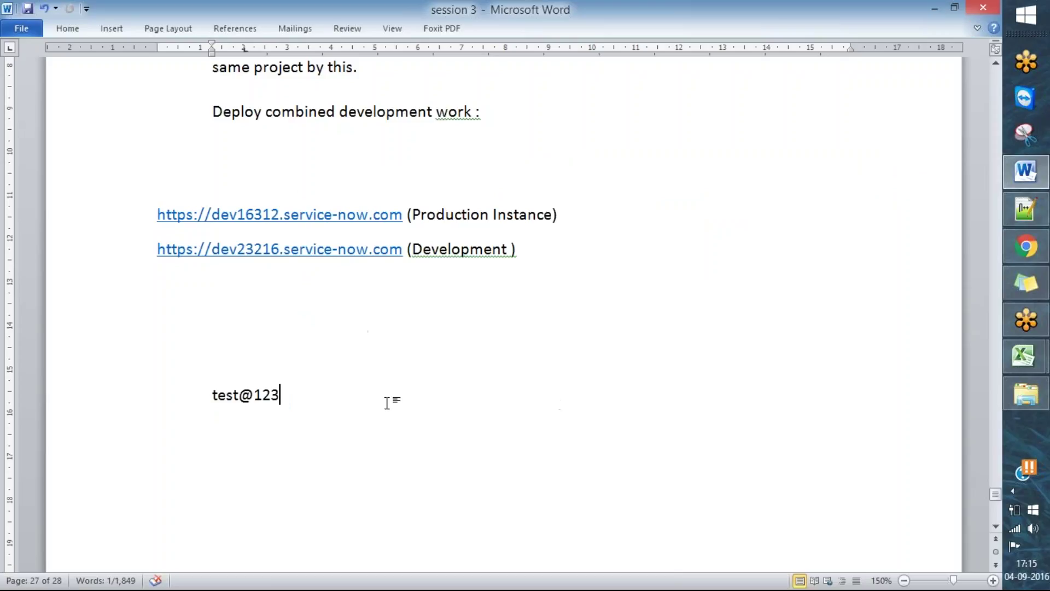
{"action": "key", "text": "Return"}
{"action": "key", "text": "ctrl+v"}
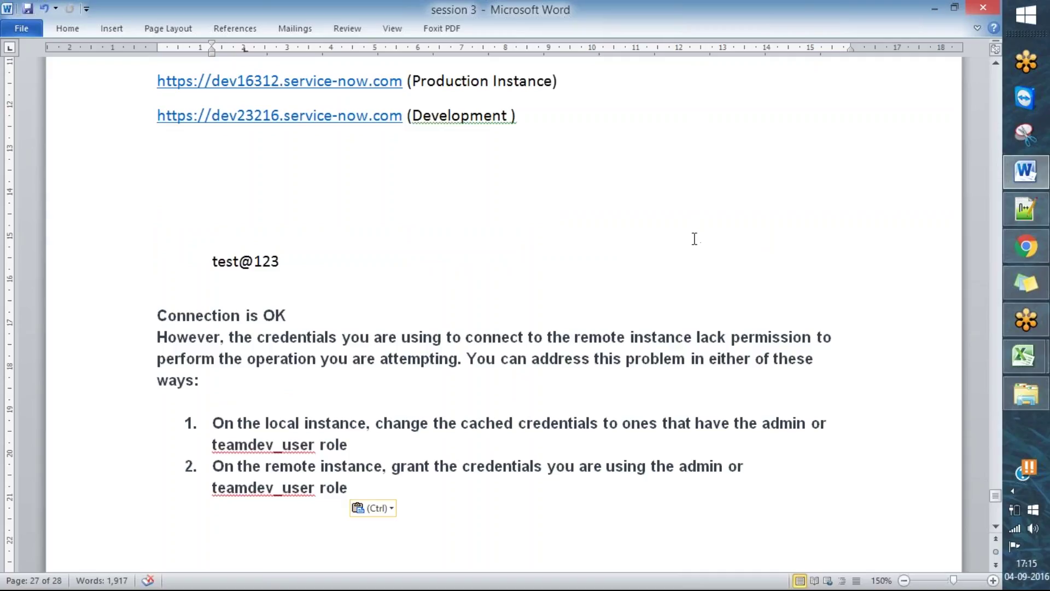
{"action": "scroll", "coordinate": [668, 247], "scroll_direction": "down", "scroll_amount": 2}
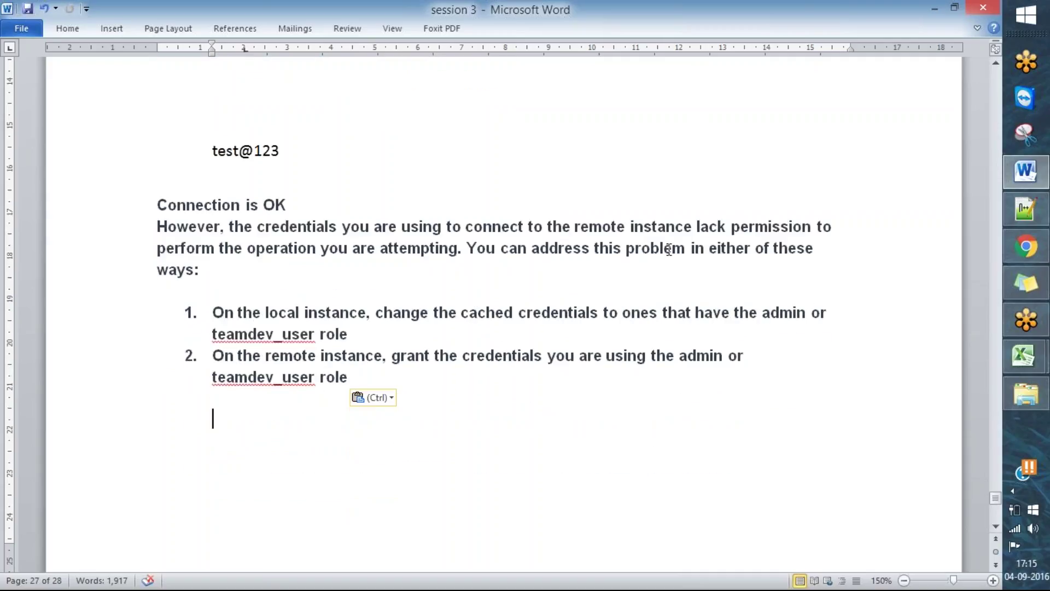
{"action": "left_click", "coordinate": [586, 58]}
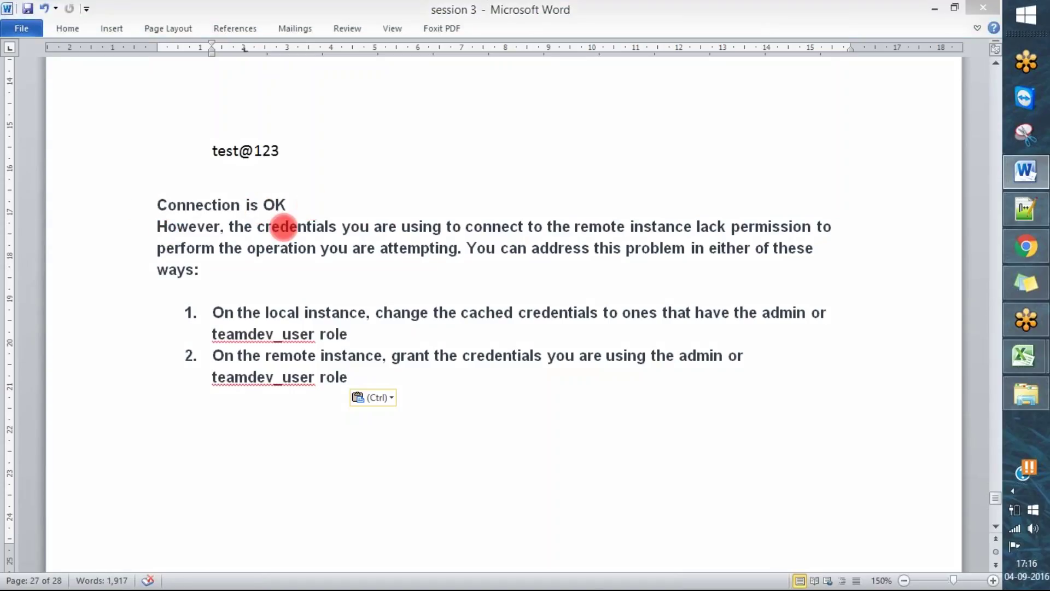
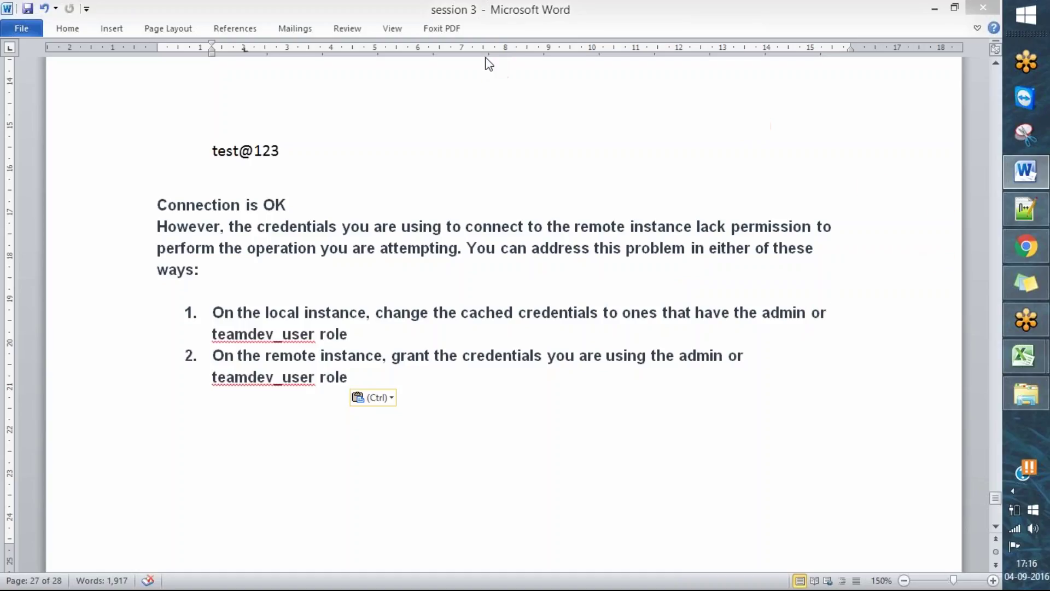
- Open the Edit Members roles page for the role-less dev23216 user, leaving the form
{"action": "left_click", "coordinate": [934, 8]}
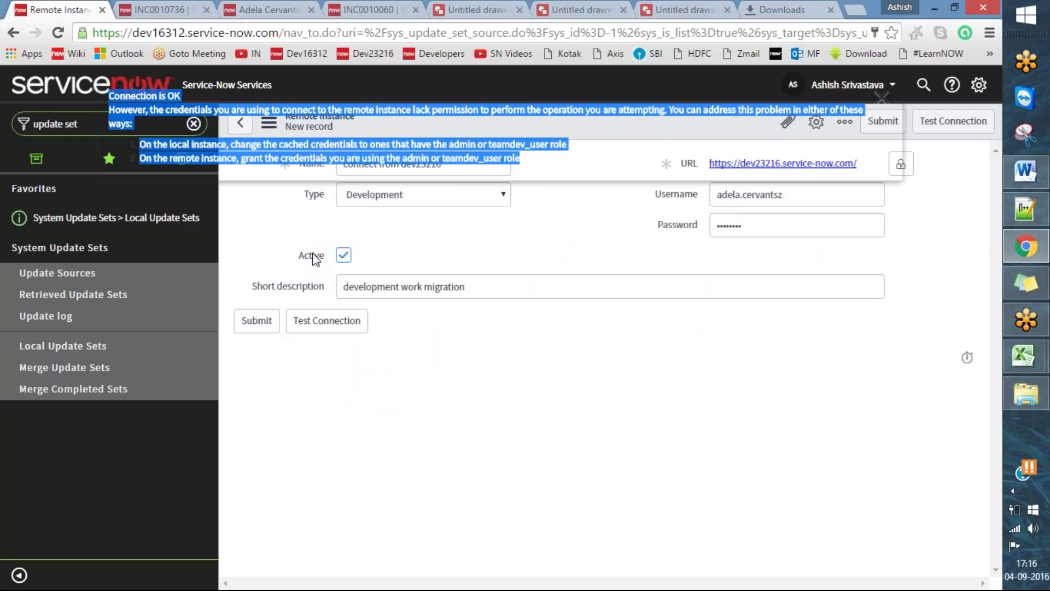
{"action": "left_click", "coordinate": [882, 98]}
{"action": "left_click", "coordinate": [268, 9]}
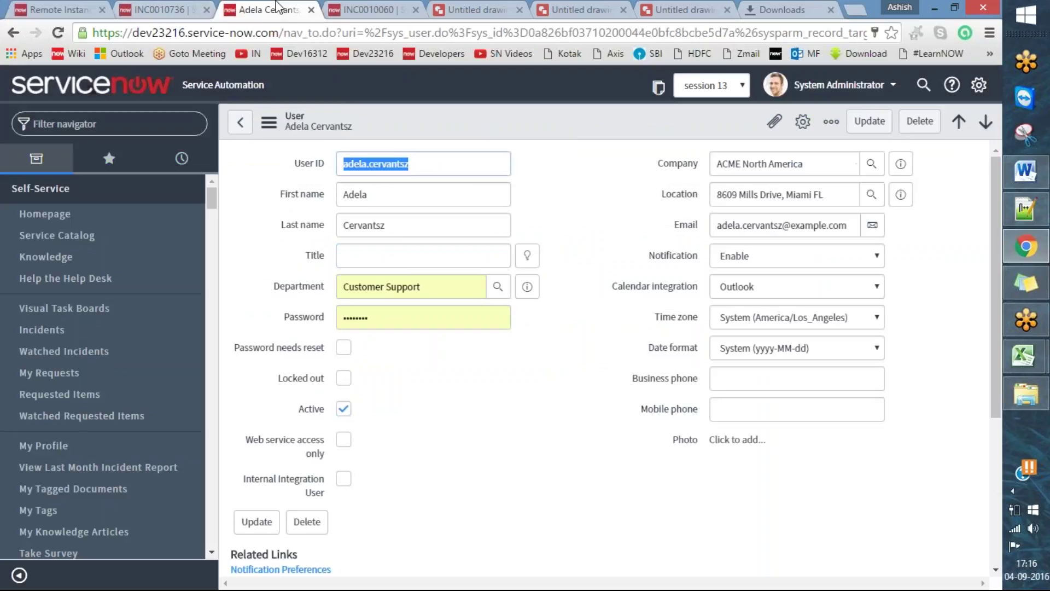
{"action": "scroll", "coordinate": [475, 410], "scroll_direction": "down", "scroll_amount": 4}
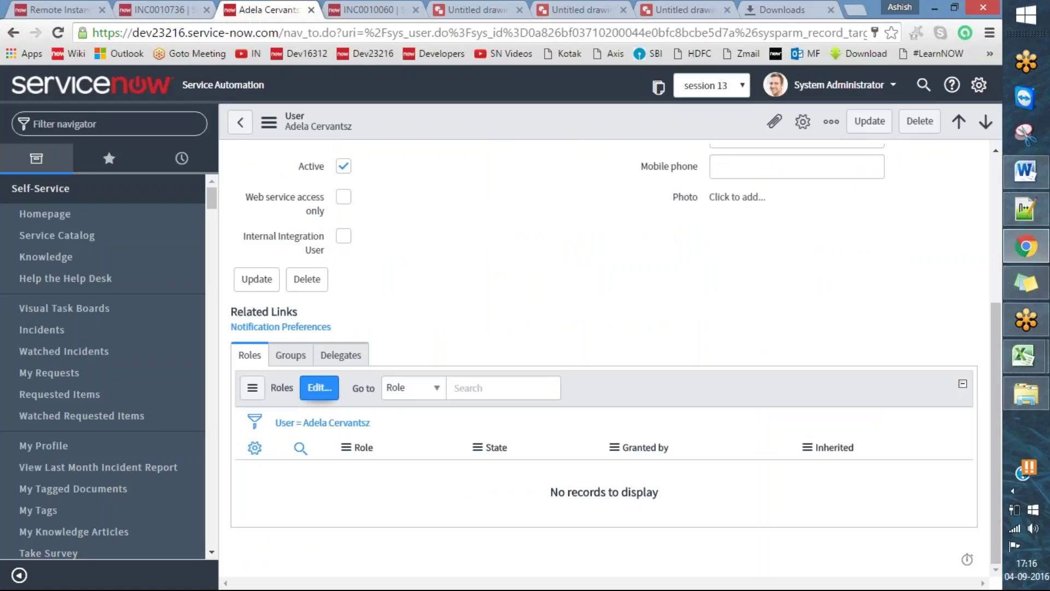
{"action": "left_click", "coordinate": [319, 387]}
{"action": "left_click", "coordinate": [559, 116]}
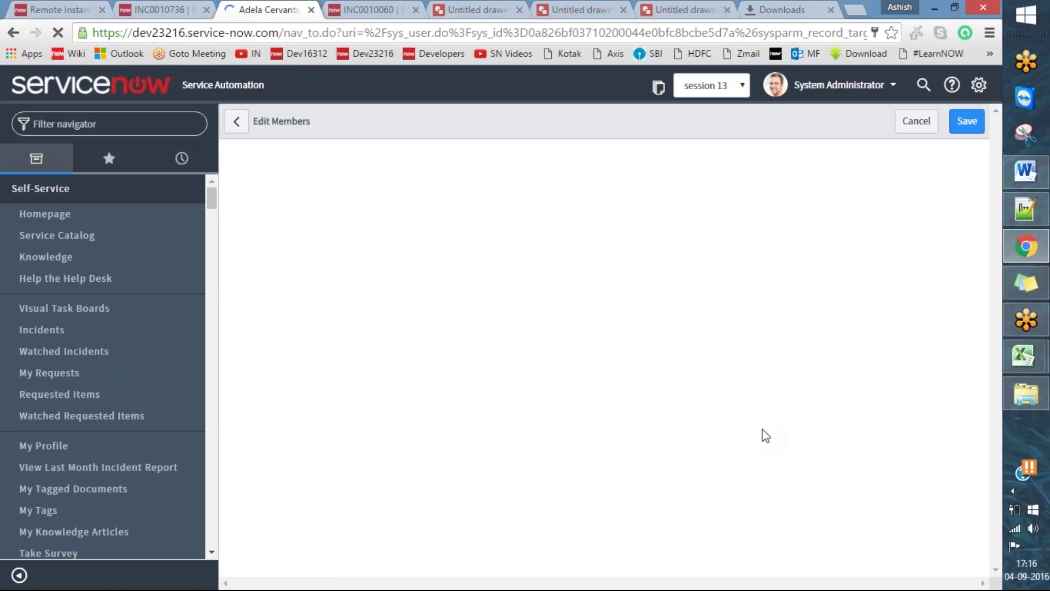
{"action": "left_click", "coordinate": [1025, 171]}
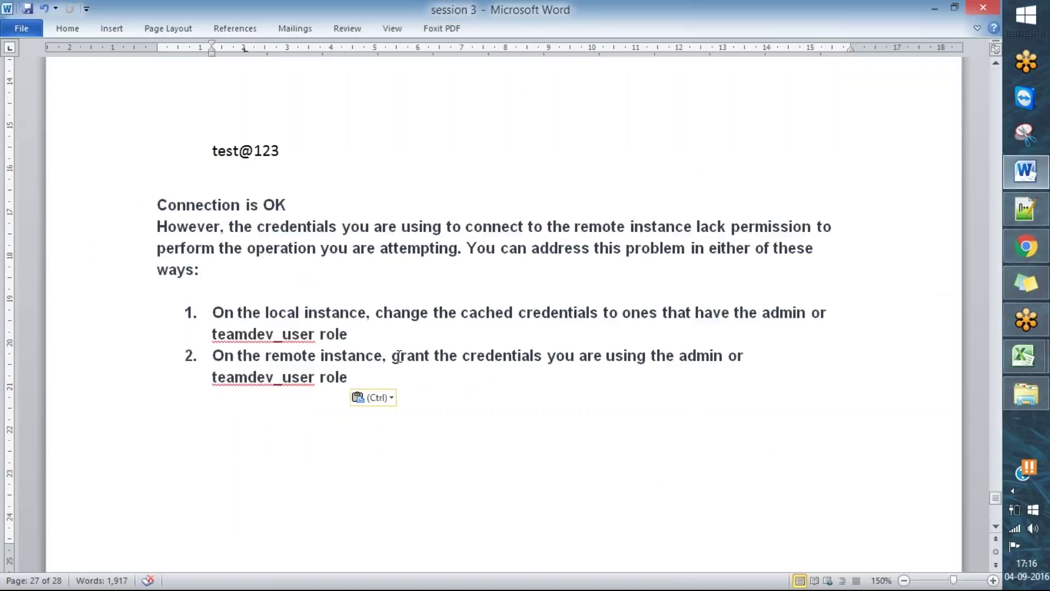
- Underline 'lack permission to' and 'perform the operation you are attempting' in the notes
{"action": "left_click", "coordinate": [537, 51]}
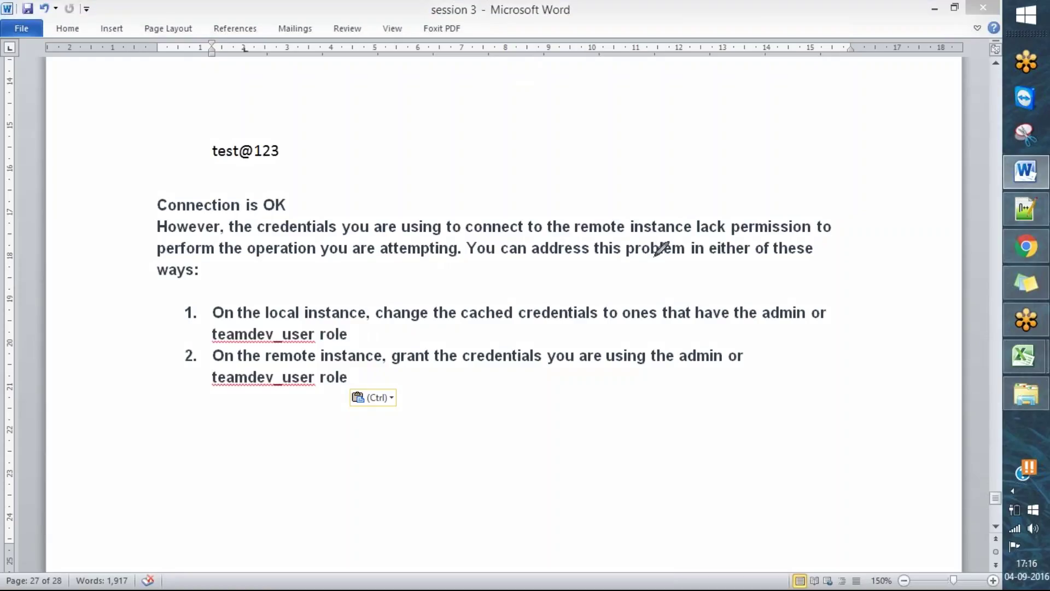
{"action": "left_click_drag", "start_coordinate": [701, 238], "coordinate": [871, 234]}
{"action": "left_click_drag", "start_coordinate": [154, 253], "coordinate": [468, 267]}
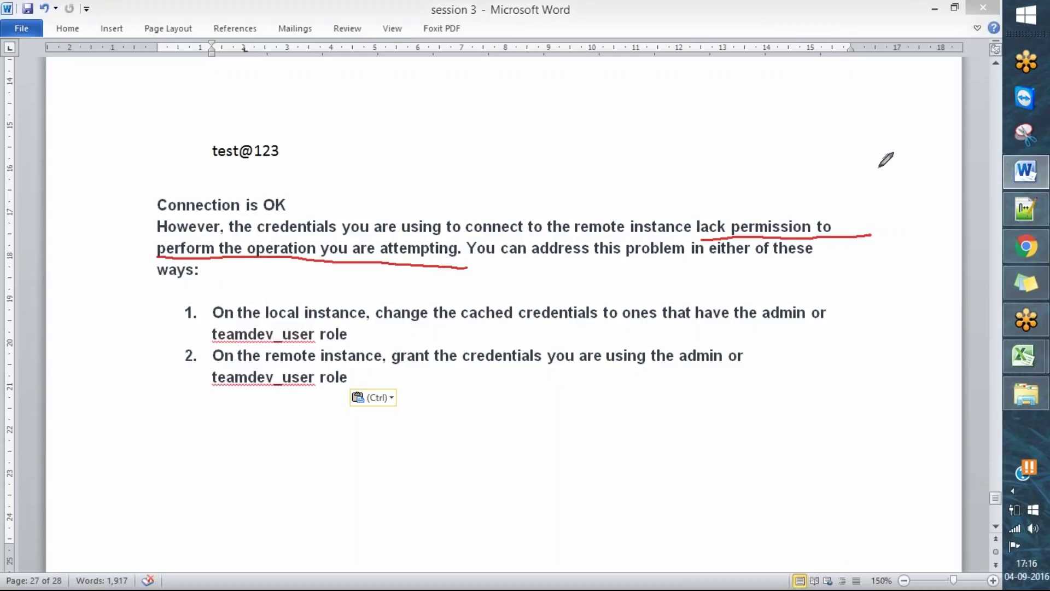
- Back in ServiceNow, filter the available roles for 'admin'
{"action": "left_click", "coordinate": [1026, 246]}
{"action": "left_click", "coordinate": [462, 268]}
{"action": "type", "text": "admin"}
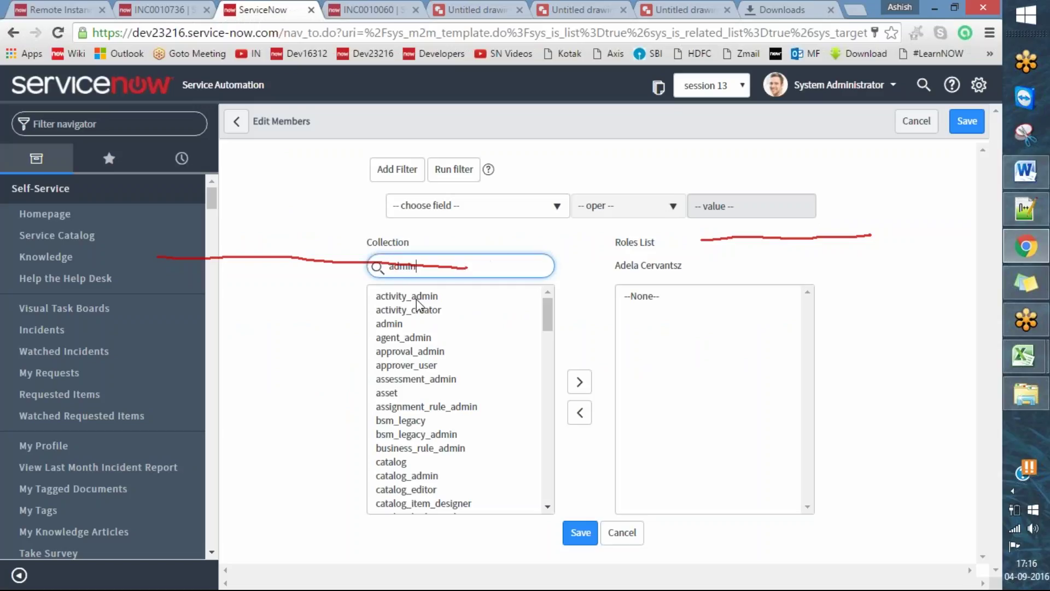
- Add the admin role to the user, save, and return to the dev16312 Remote Instance form
{"action": "double_click", "coordinate": [414, 294]}
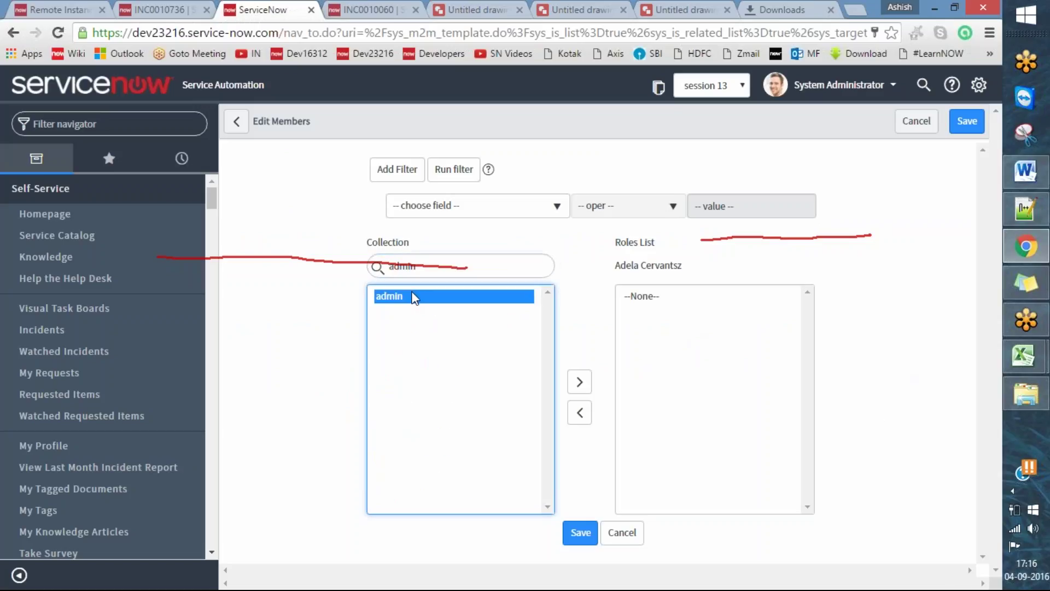
{"action": "left_click", "coordinate": [581, 540]}
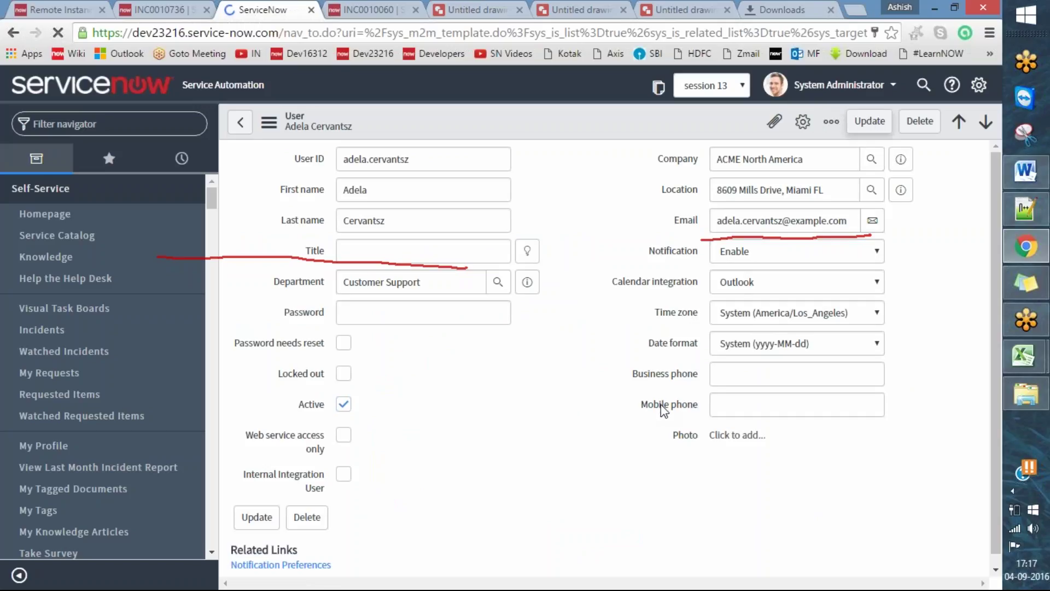
{"action": "key", "text": "ctrl+1"}
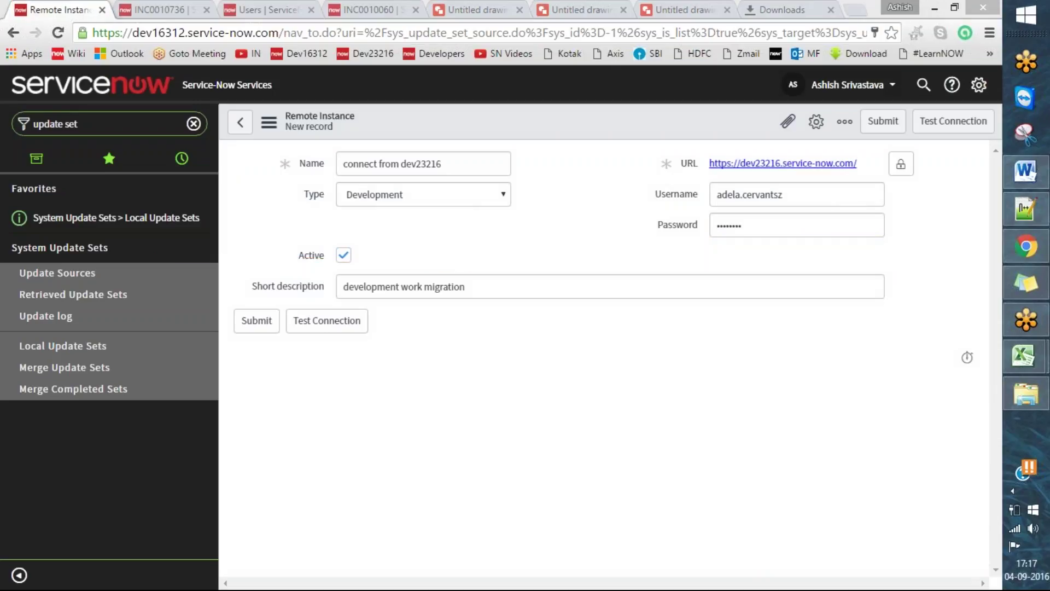
- Rerun the dev23216 connection test and switch the dev16312 theme to Clean
{"action": "left_click", "coordinate": [943, 131]}
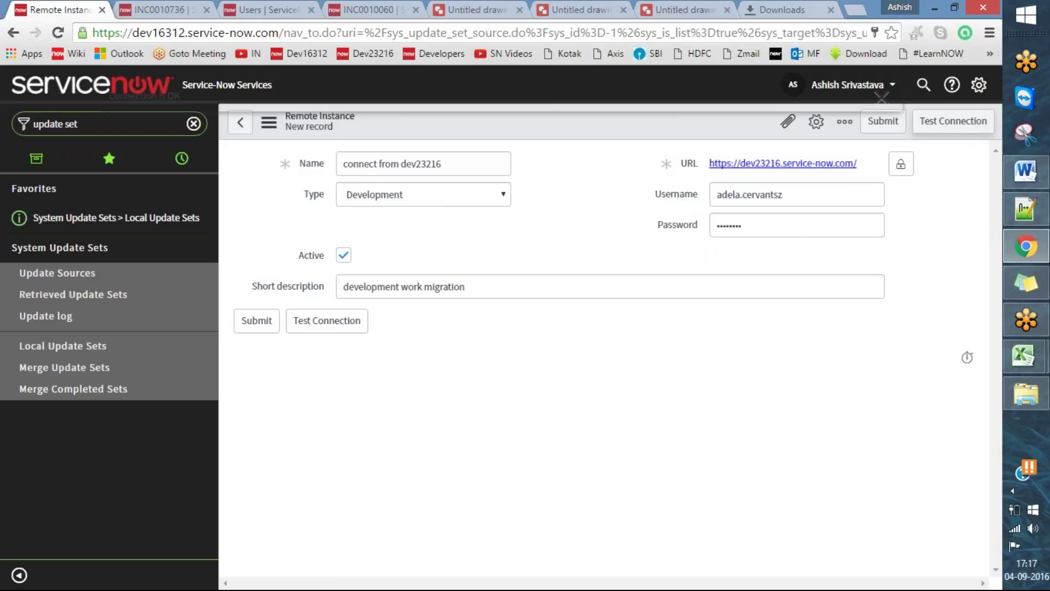
{"action": "left_click", "coordinate": [979, 85]}
{"action": "left_click", "coordinate": [274, 210]}
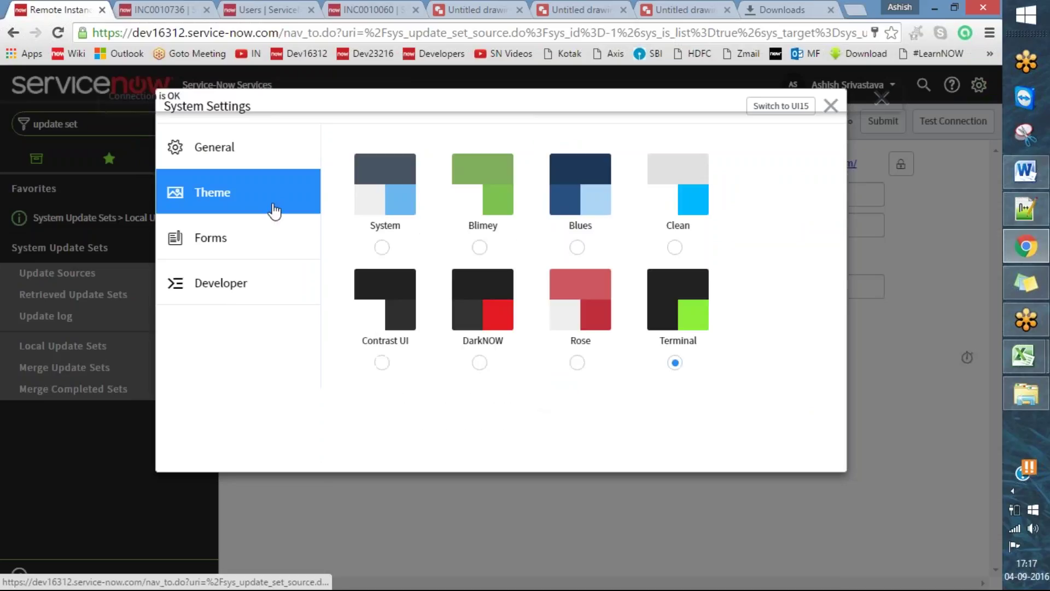
{"action": "left_click", "coordinate": [675, 176]}
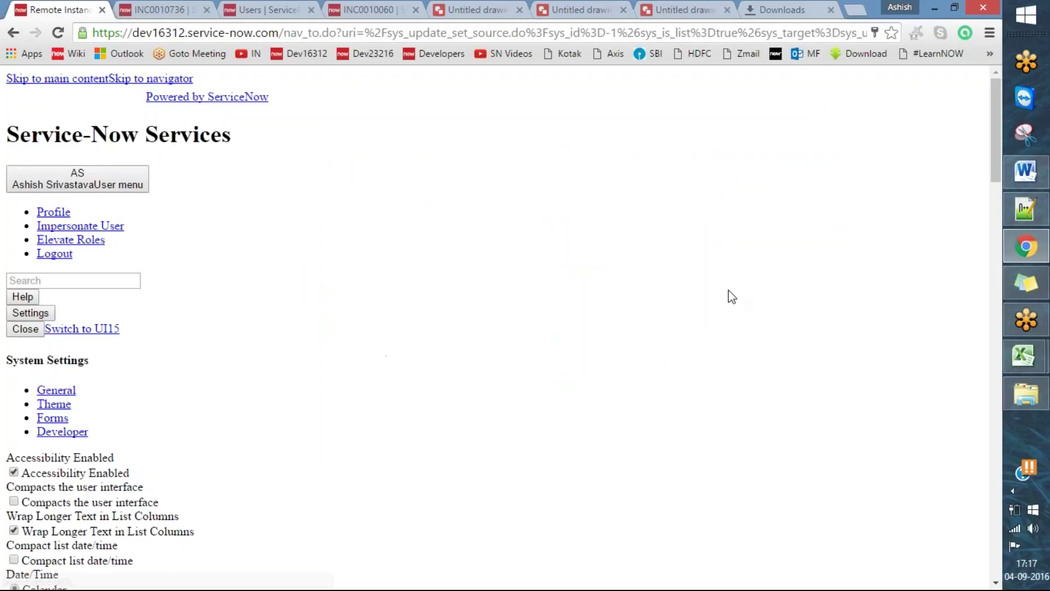
- Reload the page from the address bar, leaving the form, and close System Settings
{"action": "scroll", "coordinate": [837, 230], "scroll_direction": "down", "scroll_amount": 9}
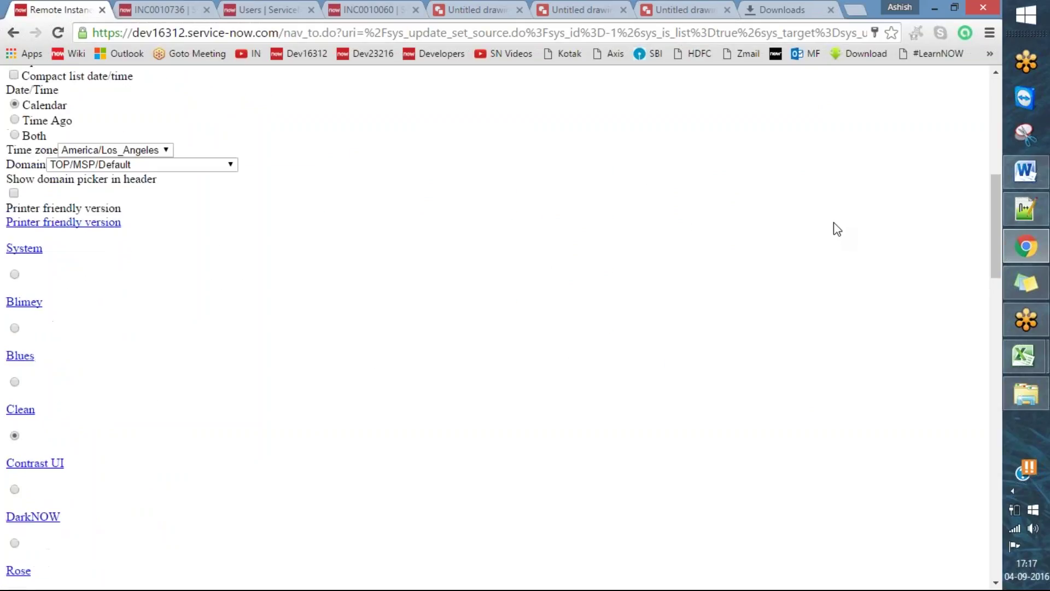
{"action": "scroll", "coordinate": [837, 230], "scroll_direction": "up", "scroll_amount": 9}
{"action": "left_click", "coordinate": [281, 33]}
{"action": "key", "text": "End"}
{"action": "key", "text": "Return"}
{"action": "left_click", "coordinate": [561, 144]}
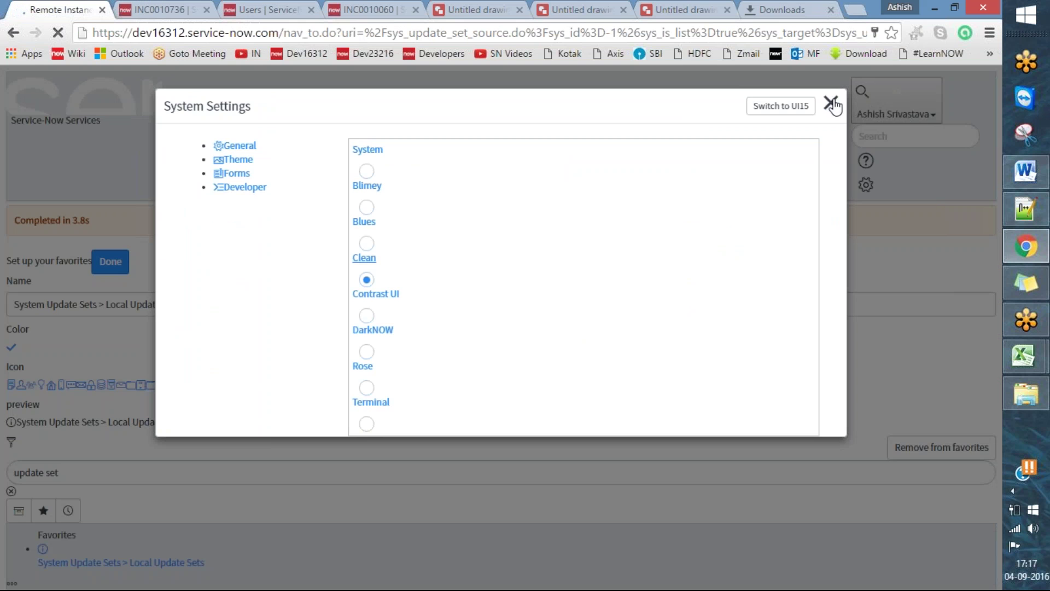
{"action": "left_click", "coordinate": [832, 104]}
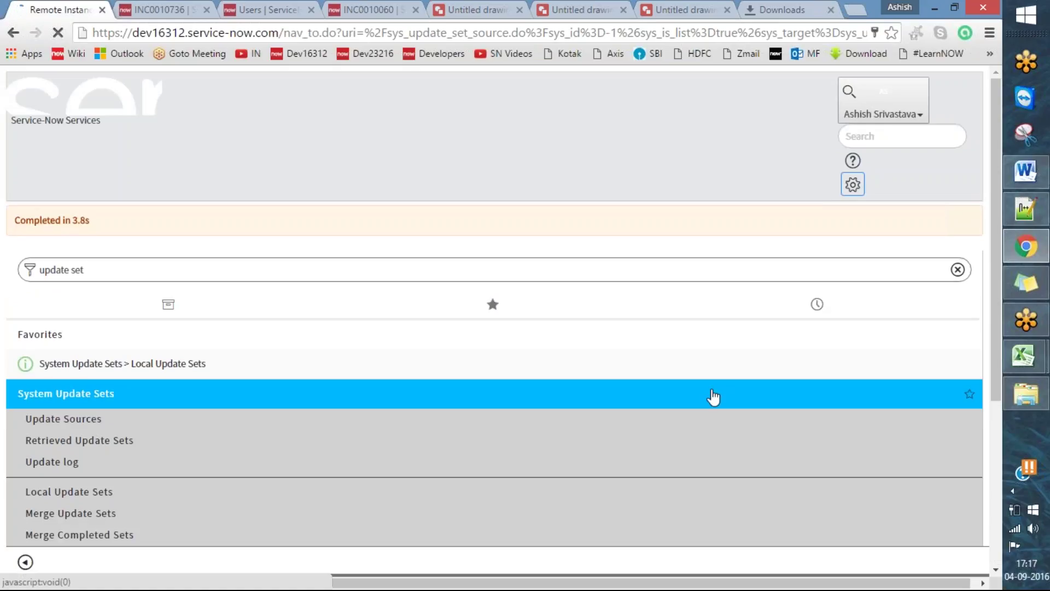
- Load the dev16312 root address without navpage.do, leaving the unsaved form
{"action": "left_click", "coordinate": [270, 27]}
{"action": "type", "text": "dv"}
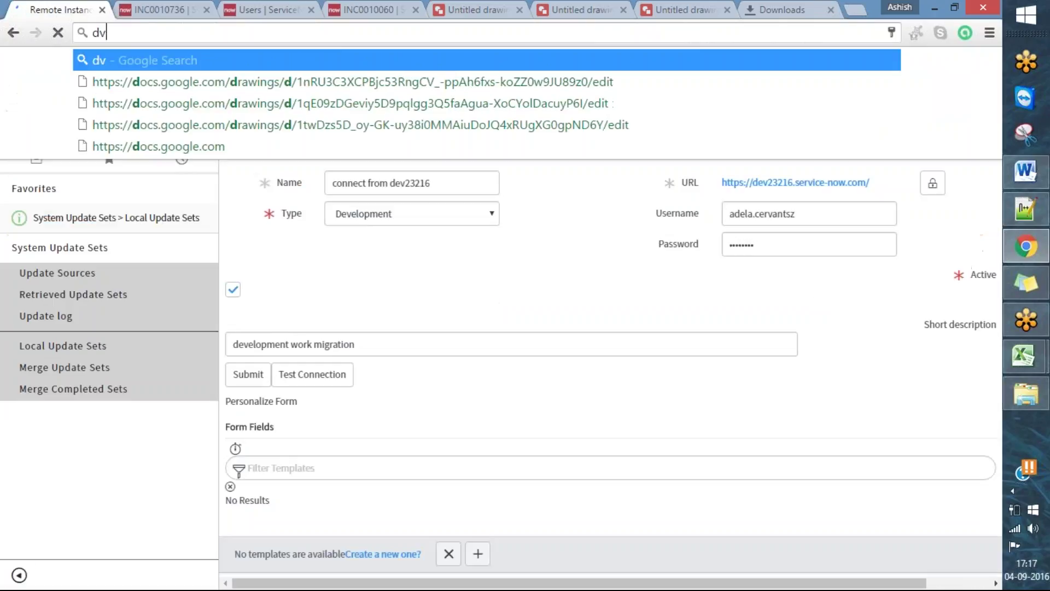
{"action": "key", "text": "BackSpace"}
{"action": "type", "text": "e"}
{"action": "key", "text": "Down"}
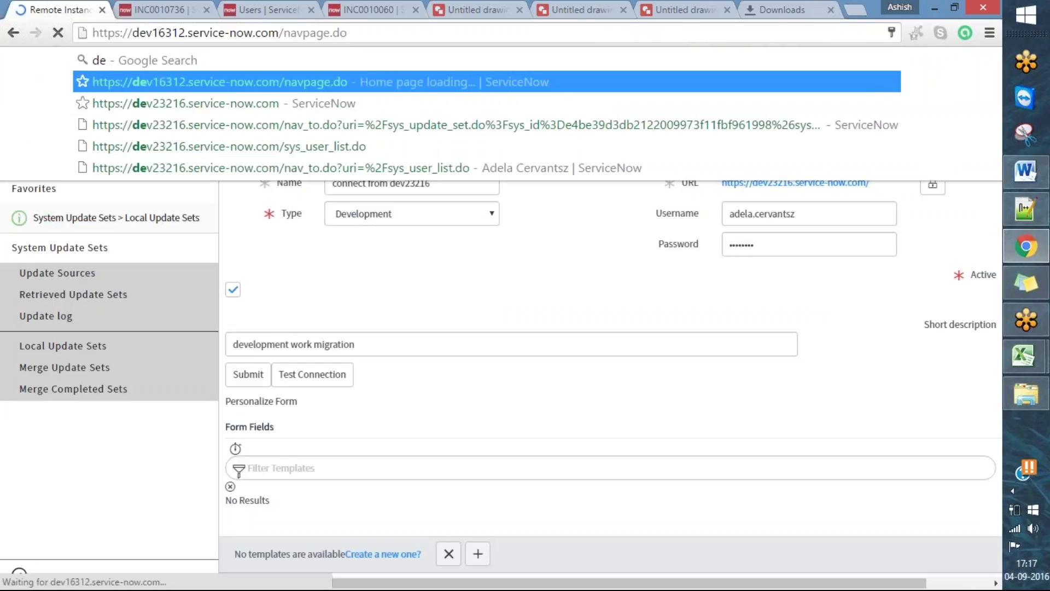
{"action": "key", "text": "ctrl+shift+Left"}
{"action": "key", "text": "ctrl+shift+Left"}
{"action": "key", "text": "BackSpace"}
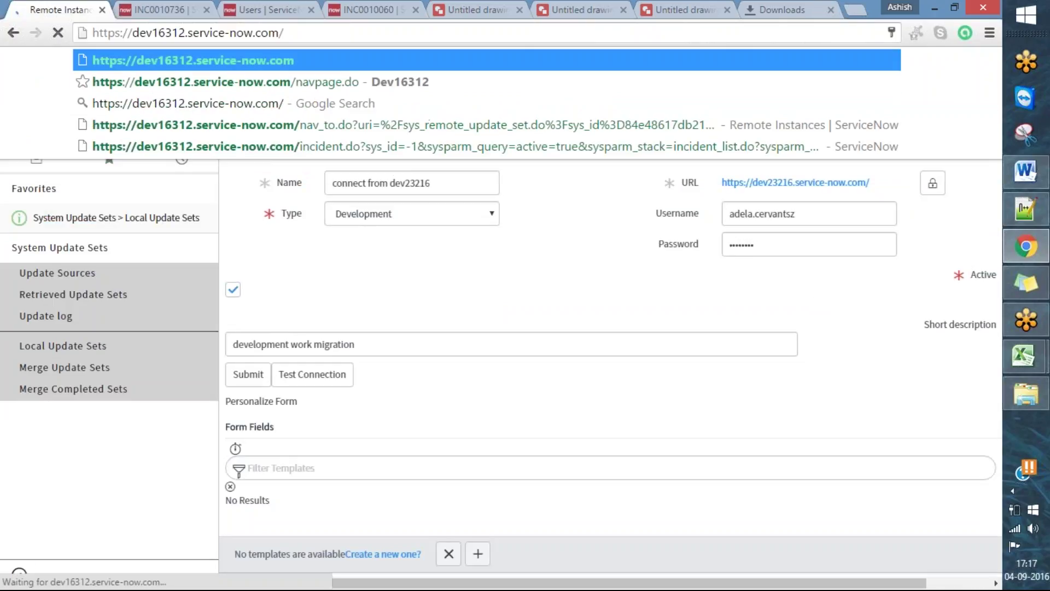
{"action": "key", "text": "Return"}
{"action": "left_click", "coordinate": [565, 145]}
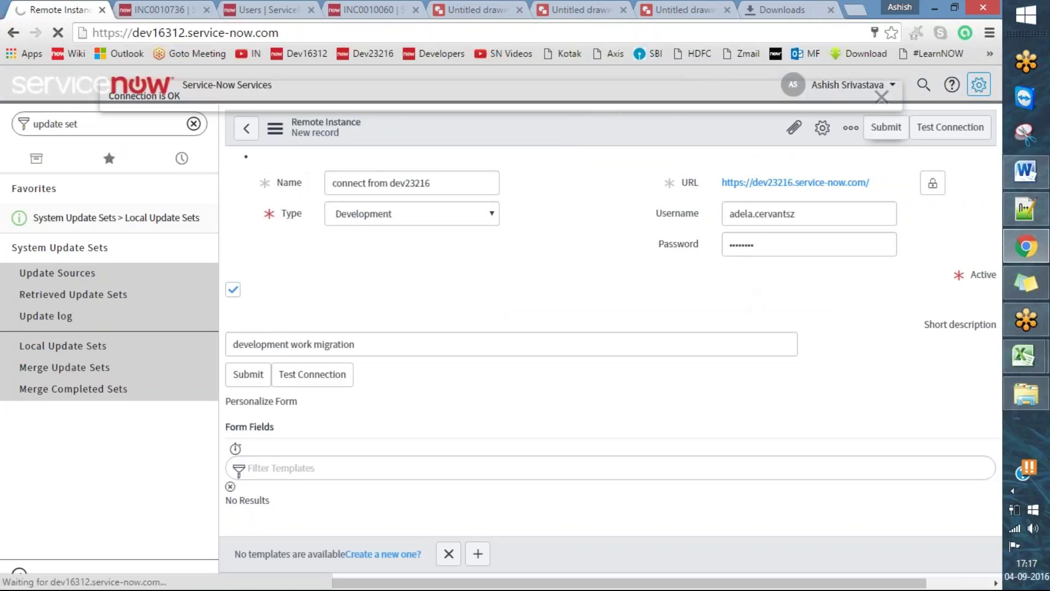
- Highlight the 'Connection is OK' message text
{"action": "triple_click", "coordinate": [182, 98]}
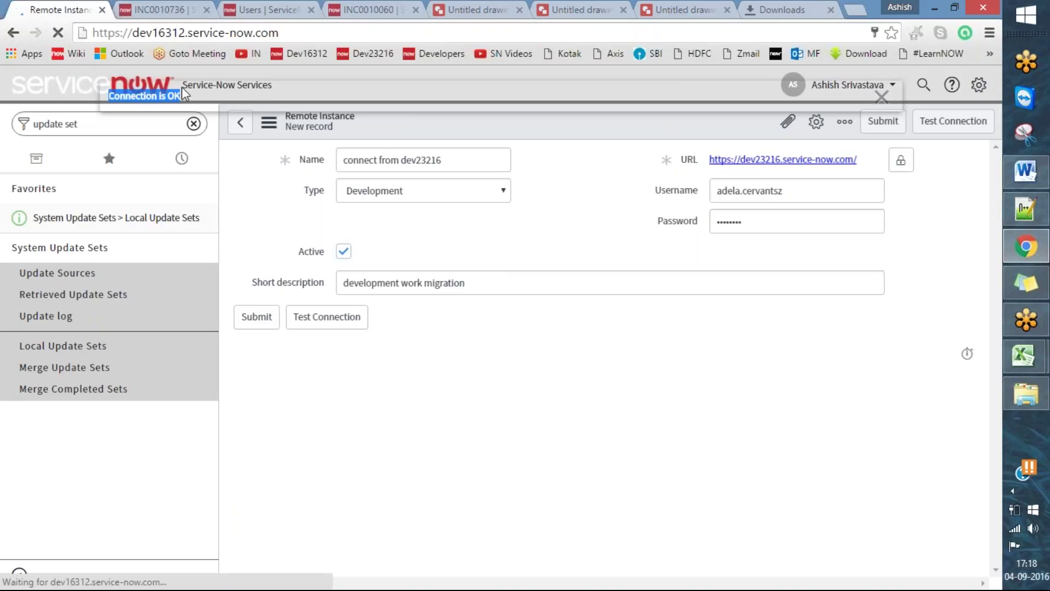
{"action": "left_click", "coordinate": [188, 99]}
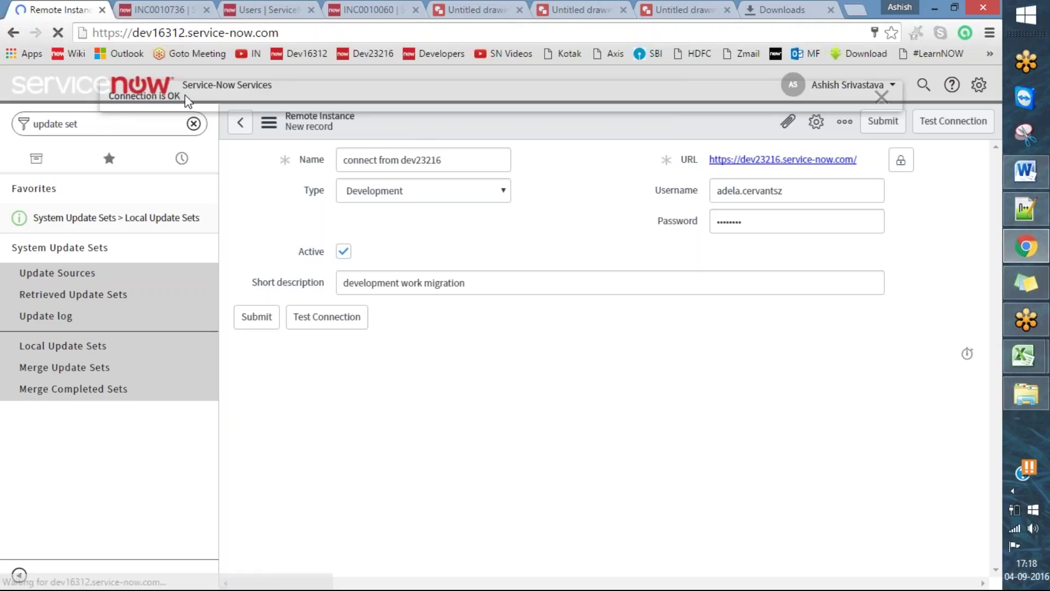
{"action": "left_click_drag", "start_coordinate": [181, 99], "coordinate": [111, 107]}
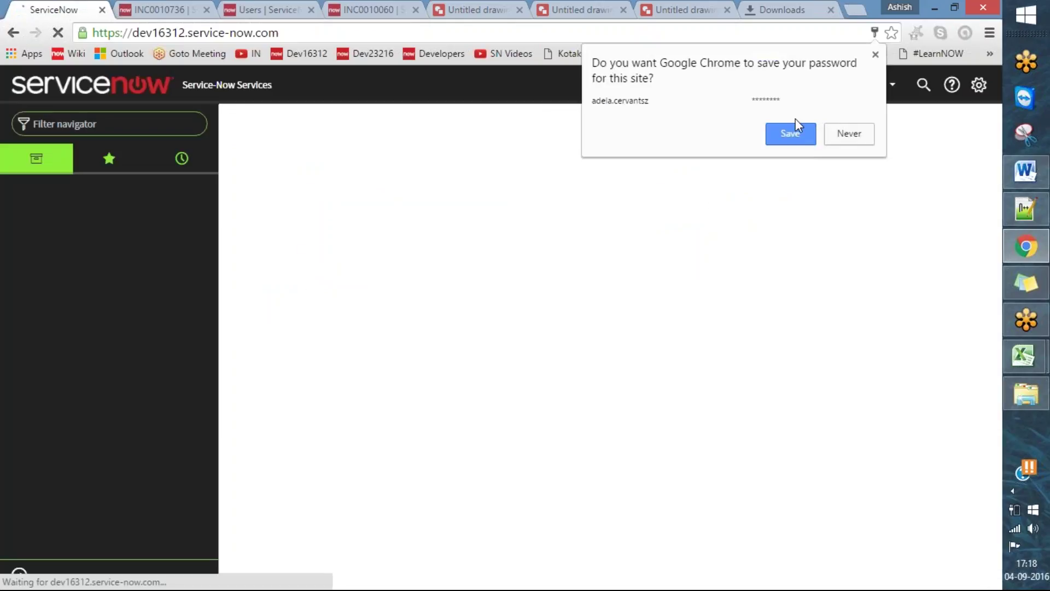
- Dismiss Chrome's save-password offer and check the Theme choices in System Settings before closing
{"action": "left_click", "coordinate": [874, 56]}
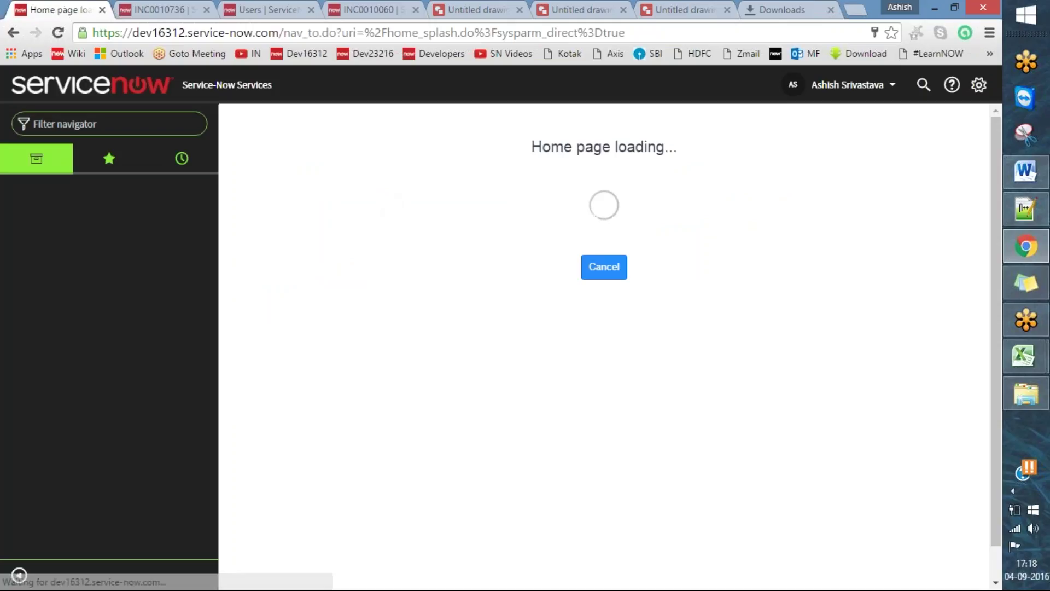
{"action": "left_click", "coordinate": [979, 84]}
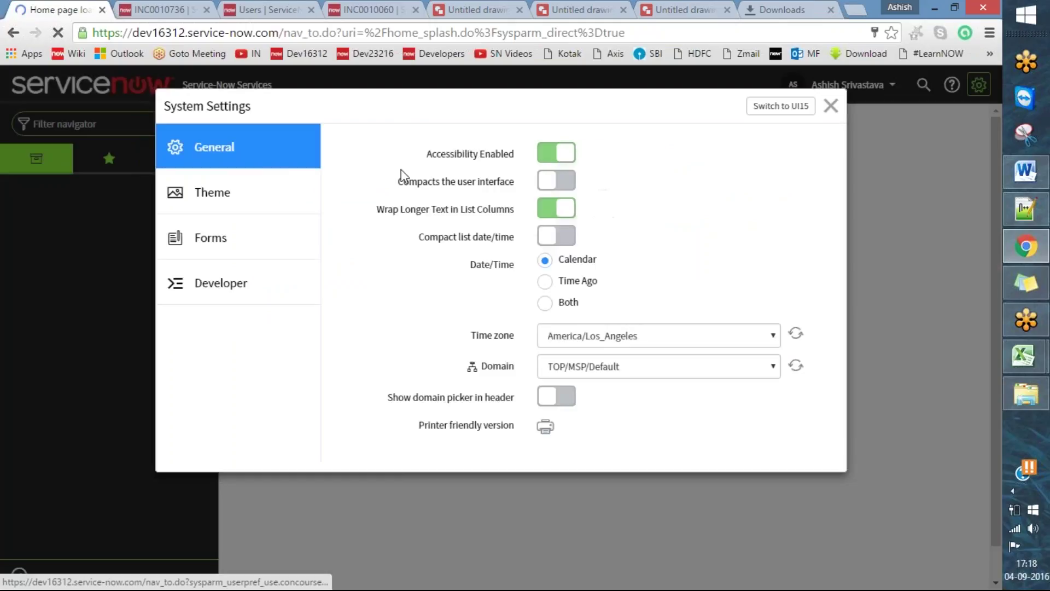
{"action": "left_click", "coordinate": [244, 197]}
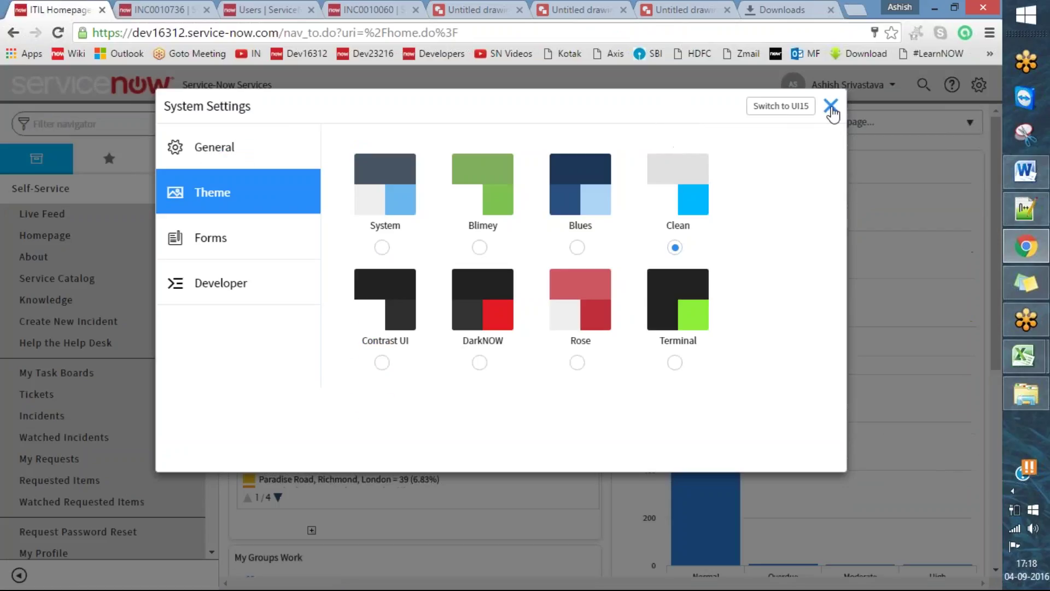
{"action": "left_click", "coordinate": [831, 105]}
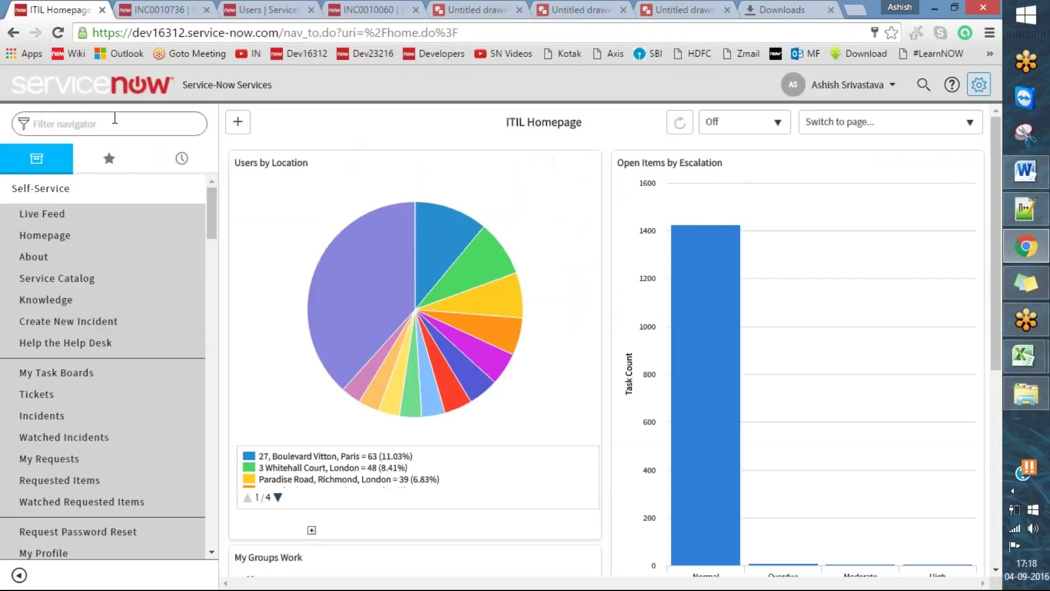
- Filter the navigator on 'upda', open the update sources list, and start a new Remote Instance
{"action": "type", "text": "local"}
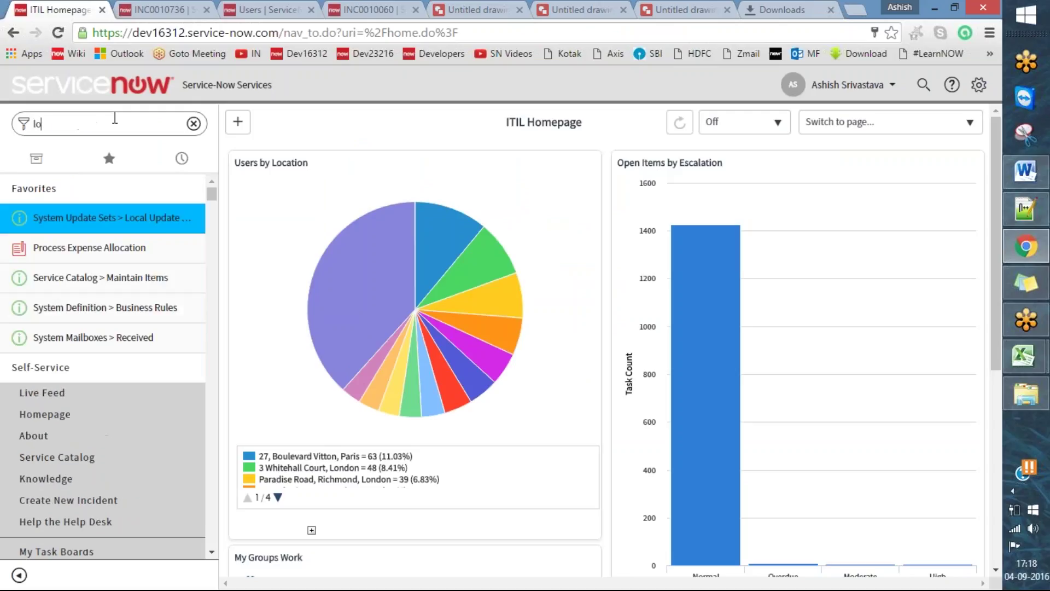
{"action": "key", "text": "BackSpace"}
{"action": "key", "text": "BackSpace"}
{"action": "key", "text": "BackSpace"}
{"action": "key", "text": "BackSpace"}
{"action": "key", "text": "BackSpace"}
{"action": "type", "text": "update set"}
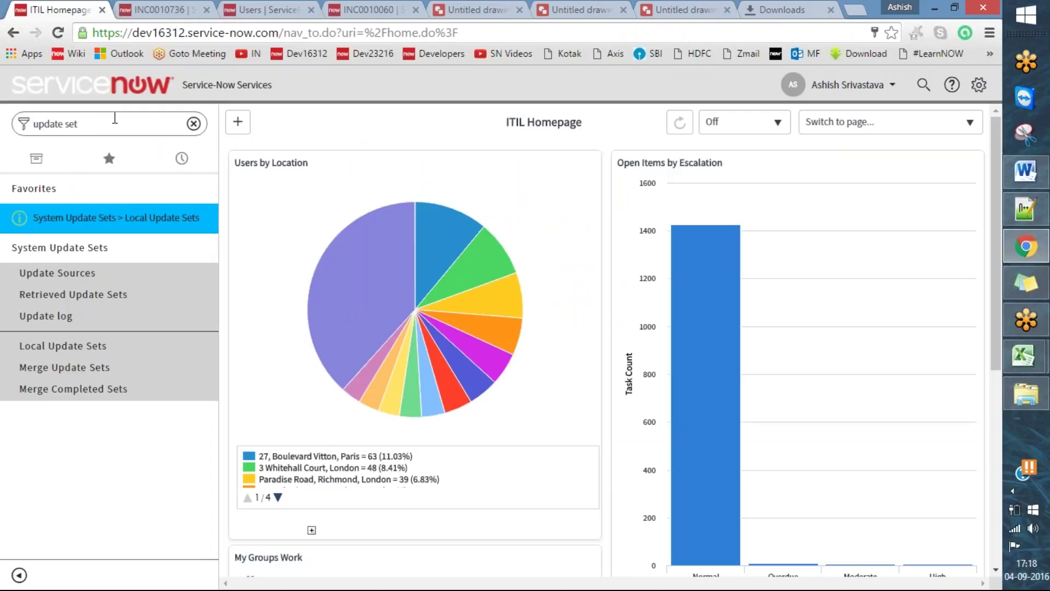
{"action": "left_click", "coordinate": [57, 272]}
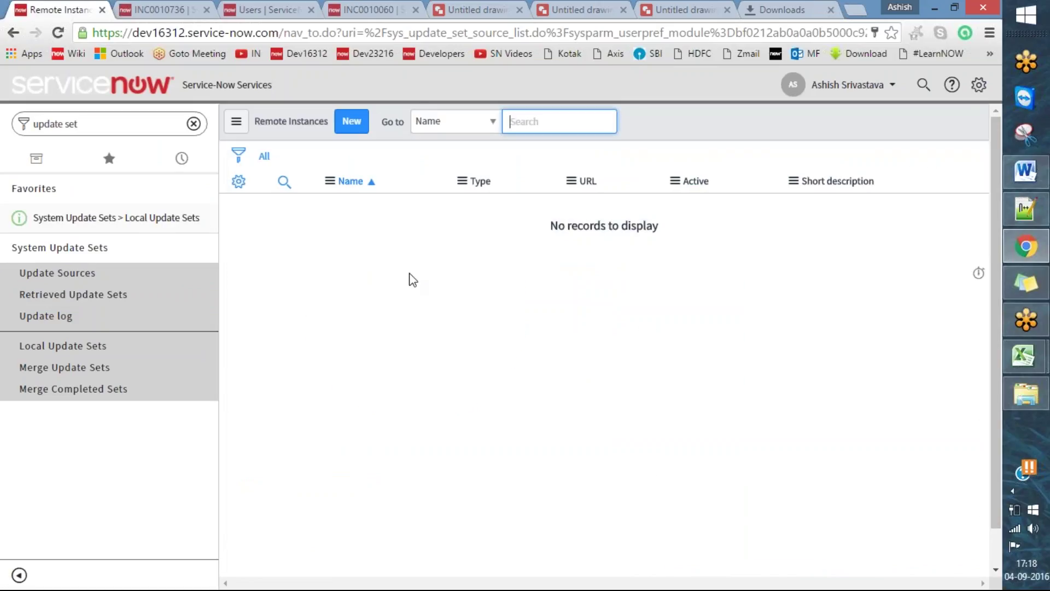
{"action": "left_click", "coordinate": [351, 124]}
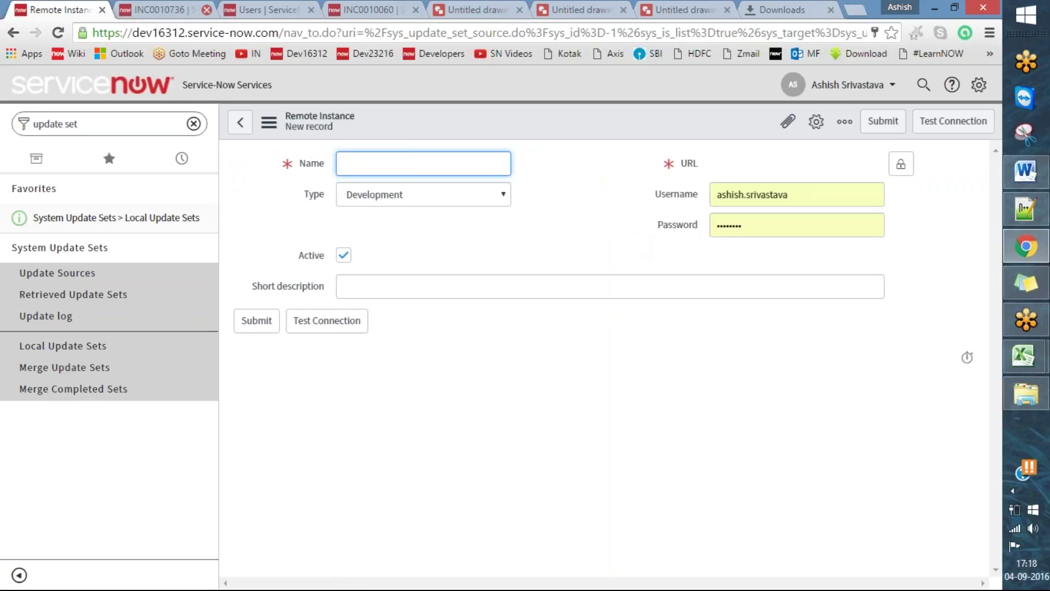
{"action": "left_click", "coordinate": [189, 10]}
- Copy the dev23216 instance address and paste it into the new record's URL field
{"action": "left_click", "coordinate": [290, 7]}
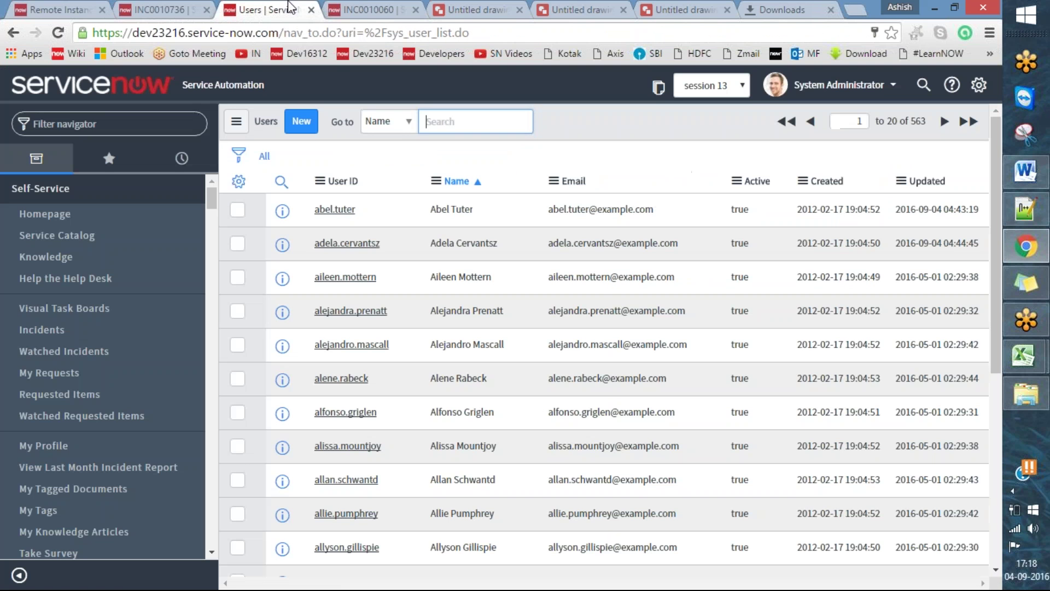
{"action": "left_click_drag", "start_coordinate": [280, 34], "coordinate": [34, 35]}
{"action": "key", "text": "ctrl+c"}
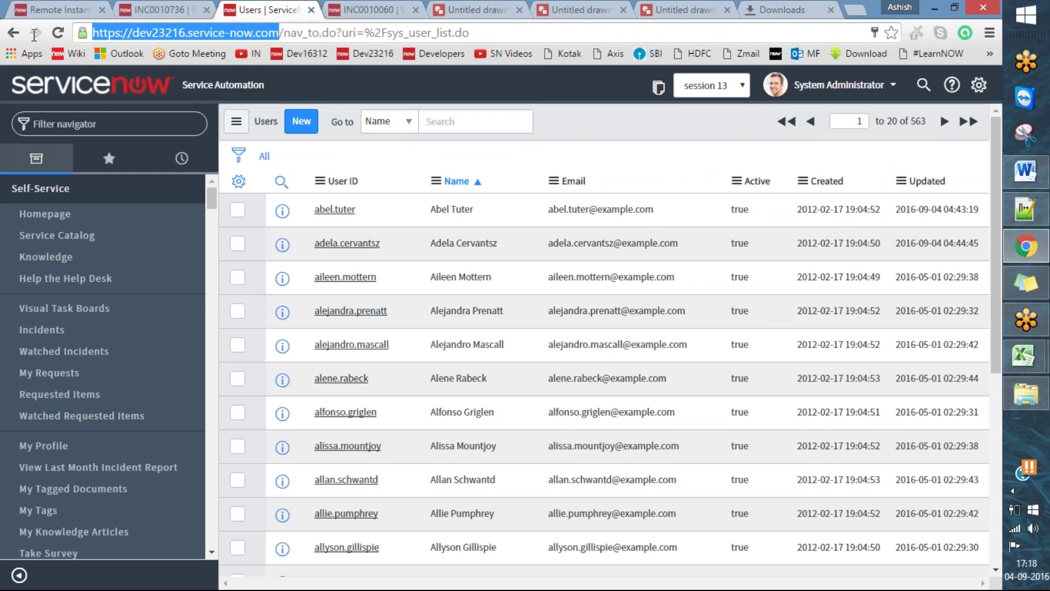
{"action": "left_click", "coordinate": [76, 10]}
{"action": "left_click", "coordinate": [754, 174]}
{"action": "key", "text": "ctrl+v"}
- Name the remote instance 'get date' and use it as the short description
{"action": "left_click", "coordinate": [372, 167]}
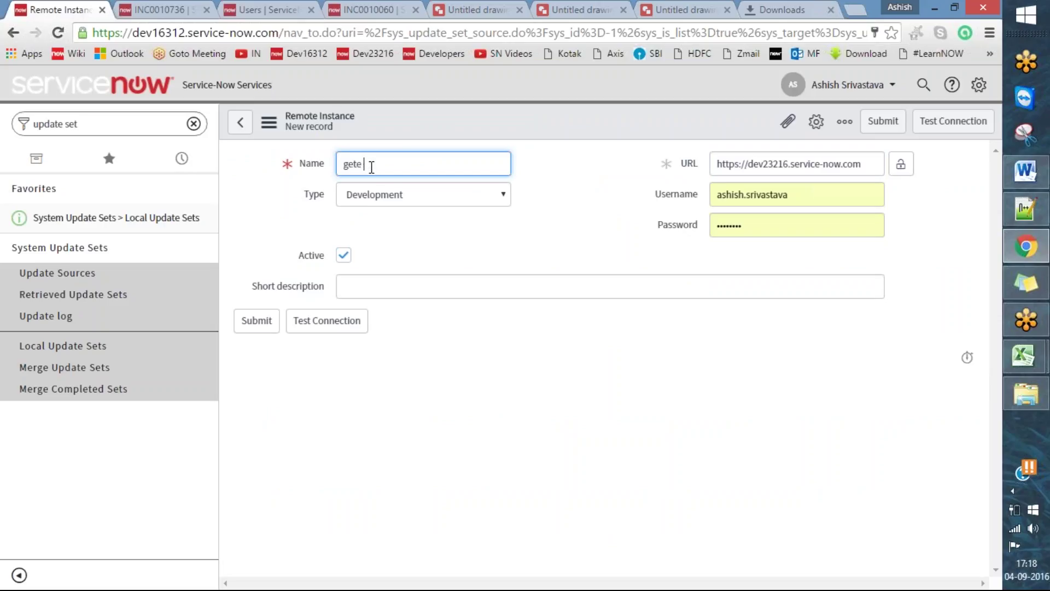
{"action": "key", "text": "Tab"}
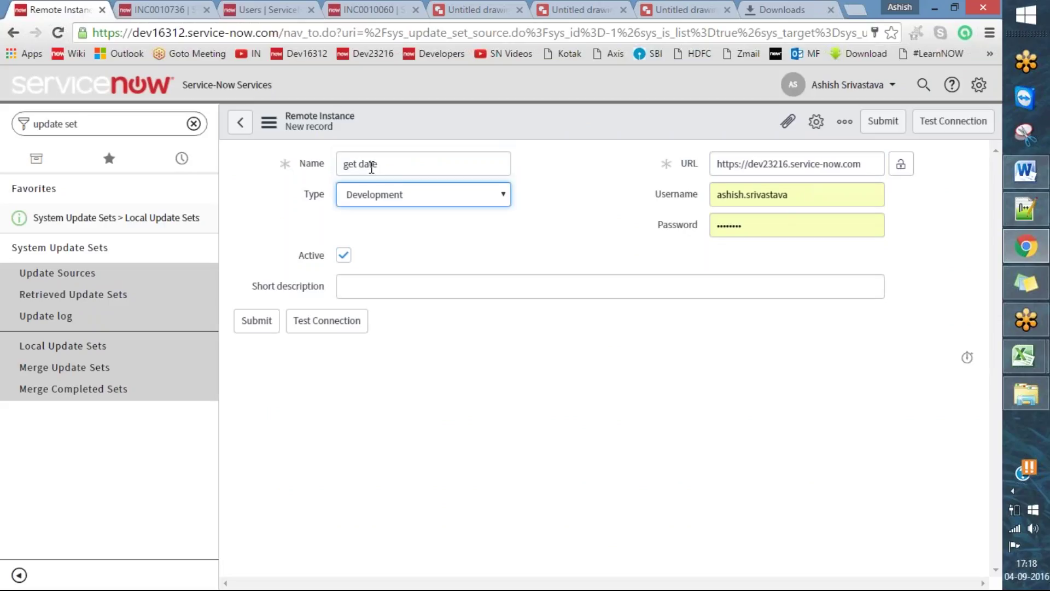
{"action": "left_click", "coordinate": [431, 285]}
{"action": "triple_click", "coordinate": [424, 162]}
{"action": "left_click", "coordinate": [447, 291]}
{"action": "type", "text": "get date"}
- Copy a demo user's user ID from dev23216 into the Username field
{"action": "left_click", "coordinate": [156, 9]}
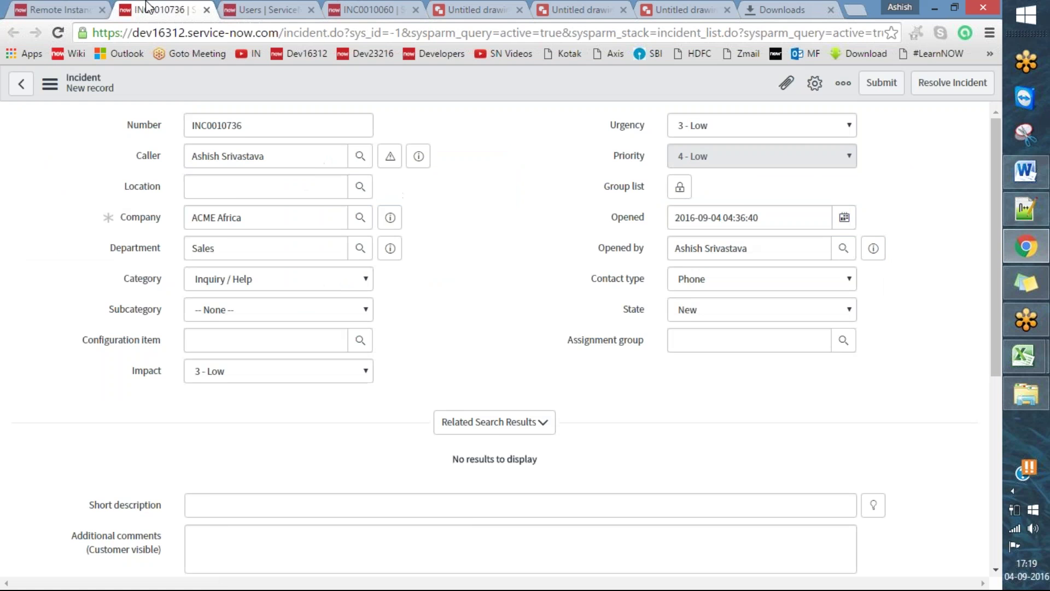
{"action": "left_click", "coordinate": [262, 8]}
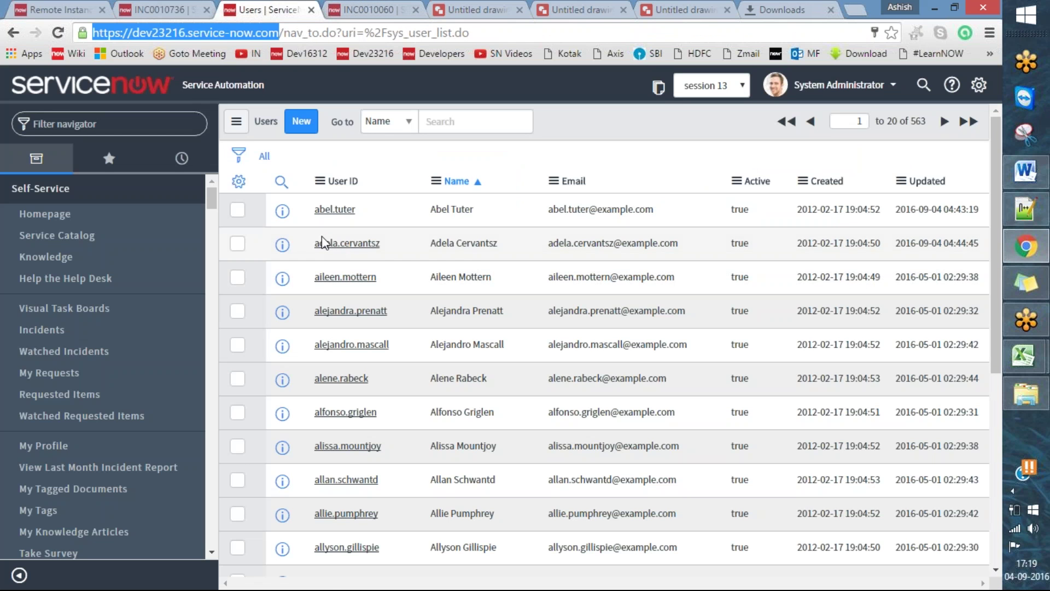
{"action": "left_click", "coordinate": [339, 243]}
{"action": "left_click", "coordinate": [156, 10]}
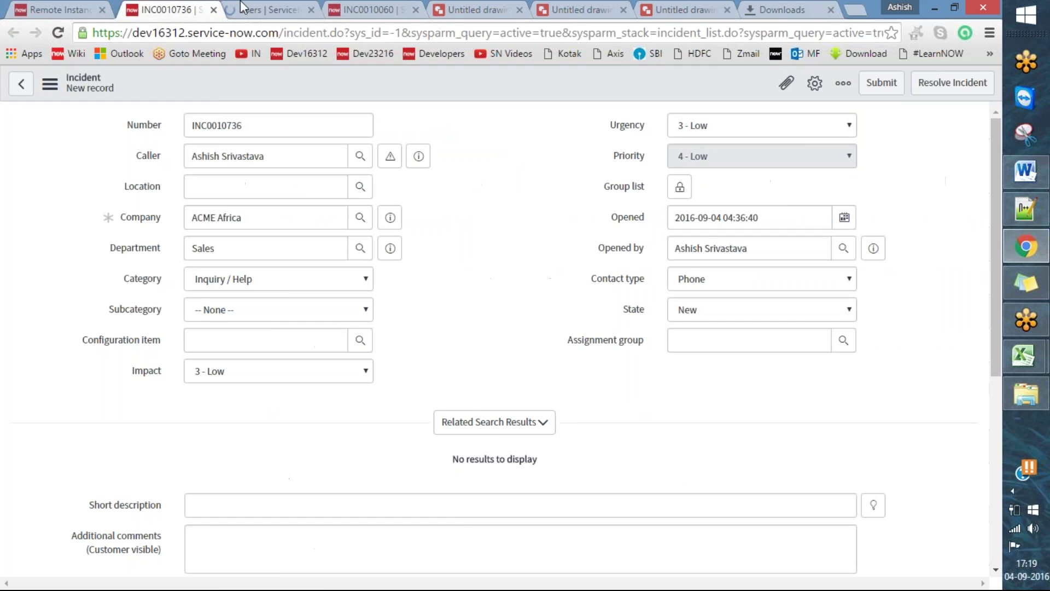
{"action": "left_click", "coordinate": [252, 7]}
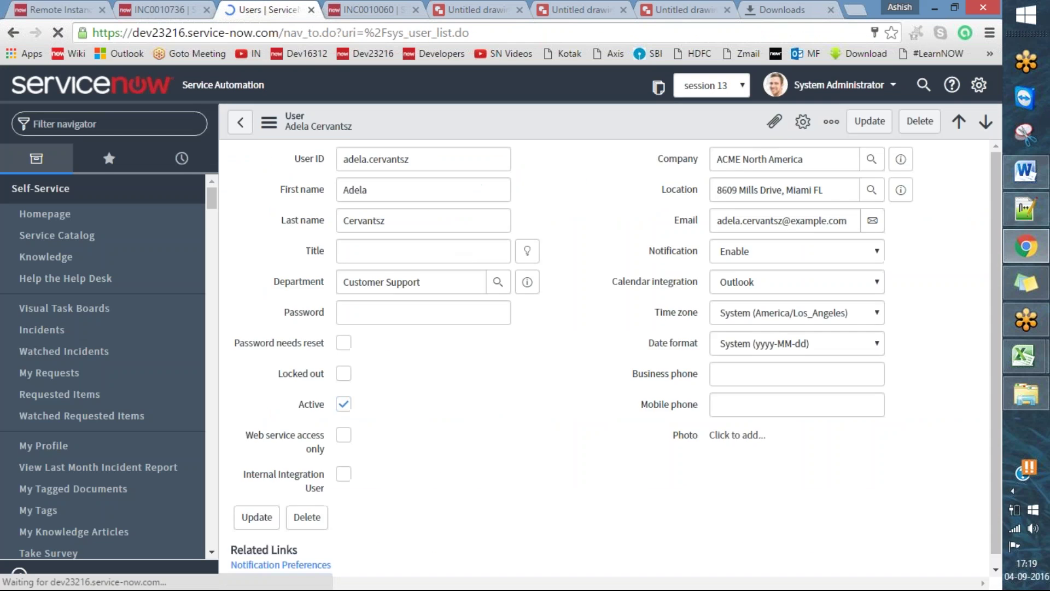
{"action": "left_click", "coordinate": [447, 159]}
{"action": "double_click", "coordinate": [447, 159]}
{"action": "key", "text": "ctrl+c"}
{"action": "left_click", "coordinate": [34, 9]}
{"action": "double_click", "coordinate": [818, 195]}
{"action": "key", "text": "ctrl+v"}
- Replace the autofilled password with the user's password
{"action": "left_click", "coordinate": [780, 221]}
{"action": "double_click", "coordinate": [781, 222]}
{"action": "key", "text": "BackSpace"}
{"action": "type", "text": "••••"}
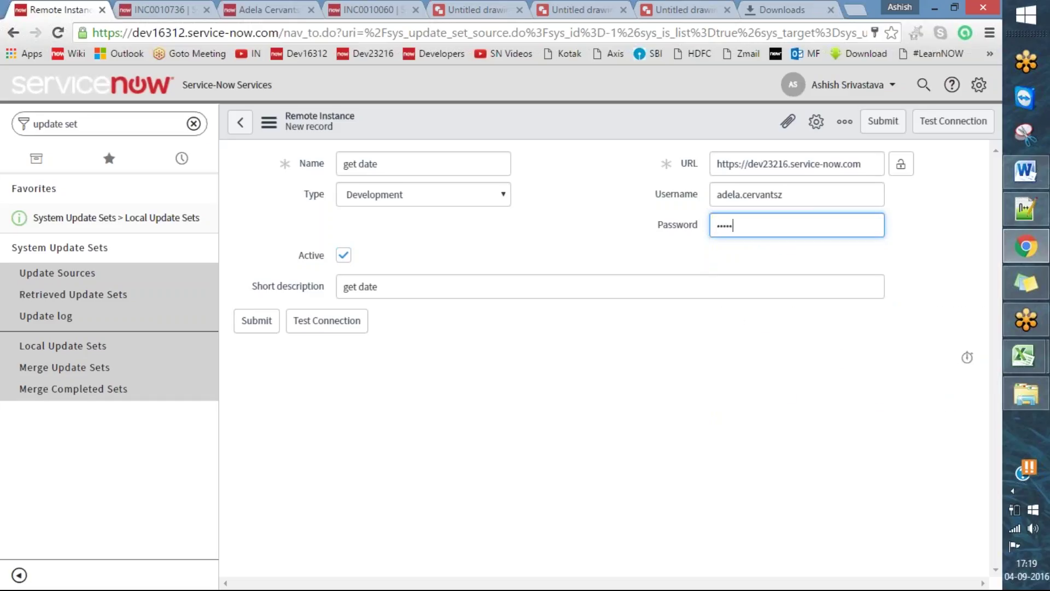
{"action": "key", "text": "ctrl+a"}
{"action": "key", "text": "BackSpace"}
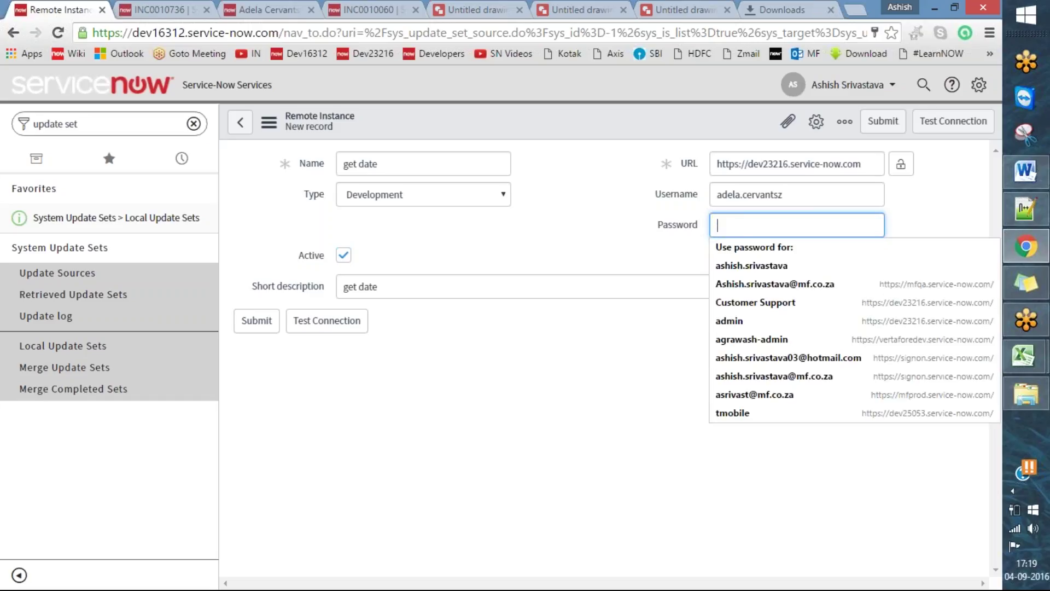
{"action": "type", "text": "••"}
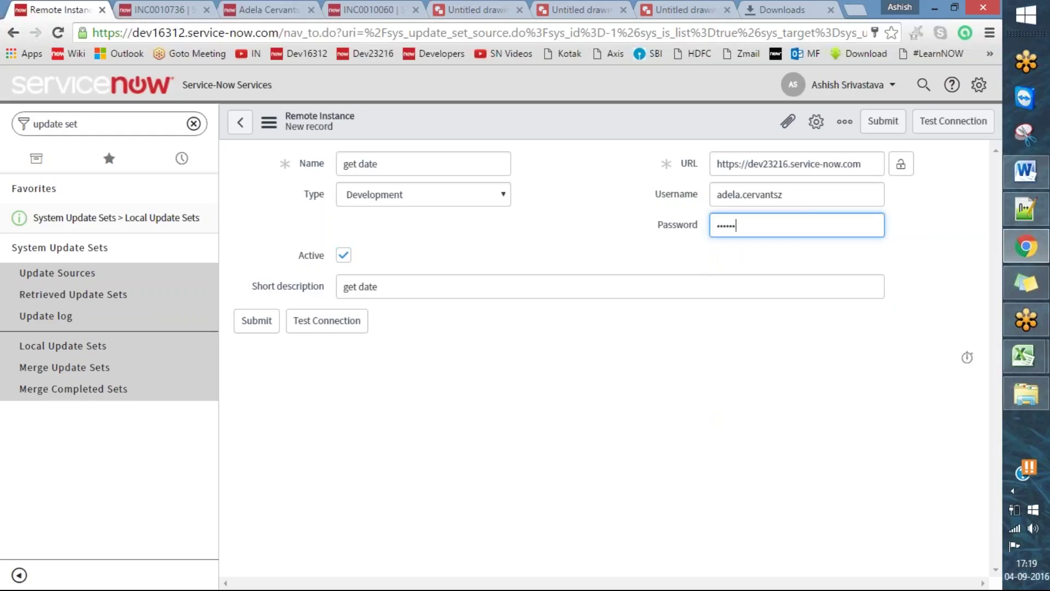
- Test the connection, confirm 'Connection is OK', and submit the get date remote instance
{"action": "left_click", "coordinate": [950, 127]}
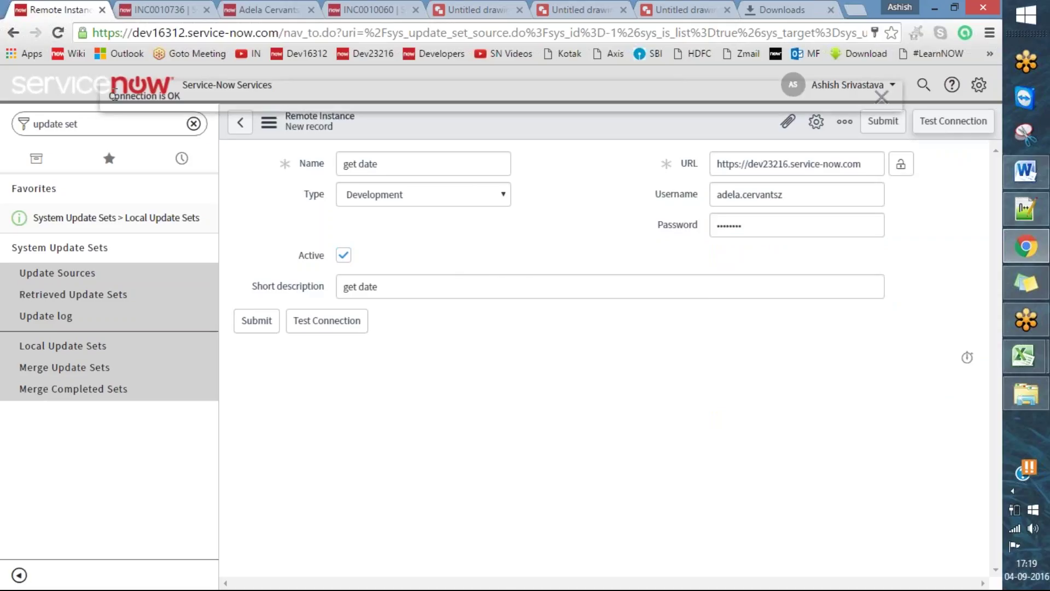
{"action": "left_click_drag", "start_coordinate": [108, 96], "coordinate": [184, 96]}
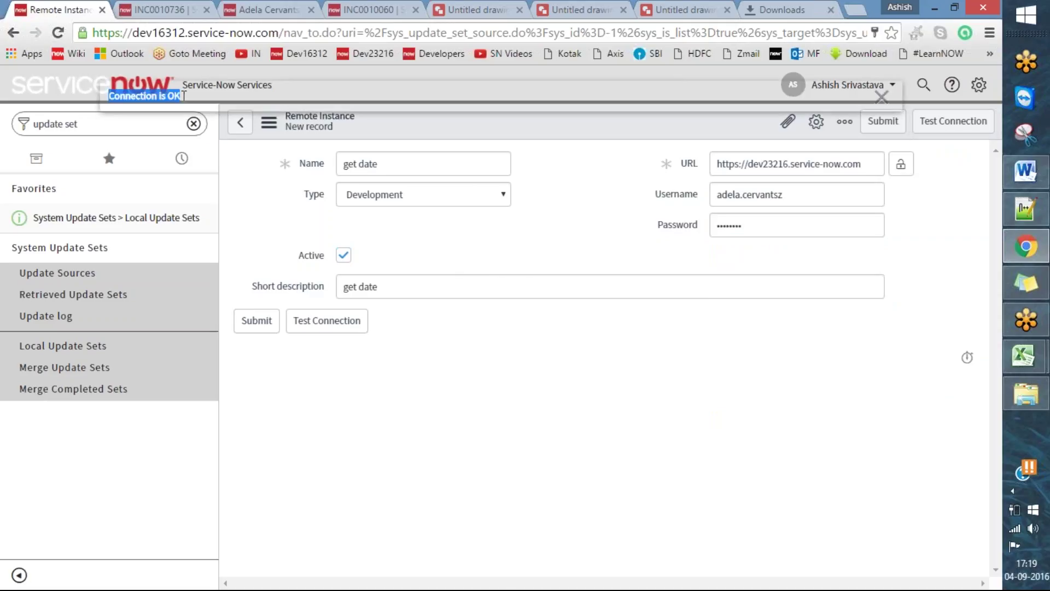
{"action": "left_click", "coordinate": [882, 97]}
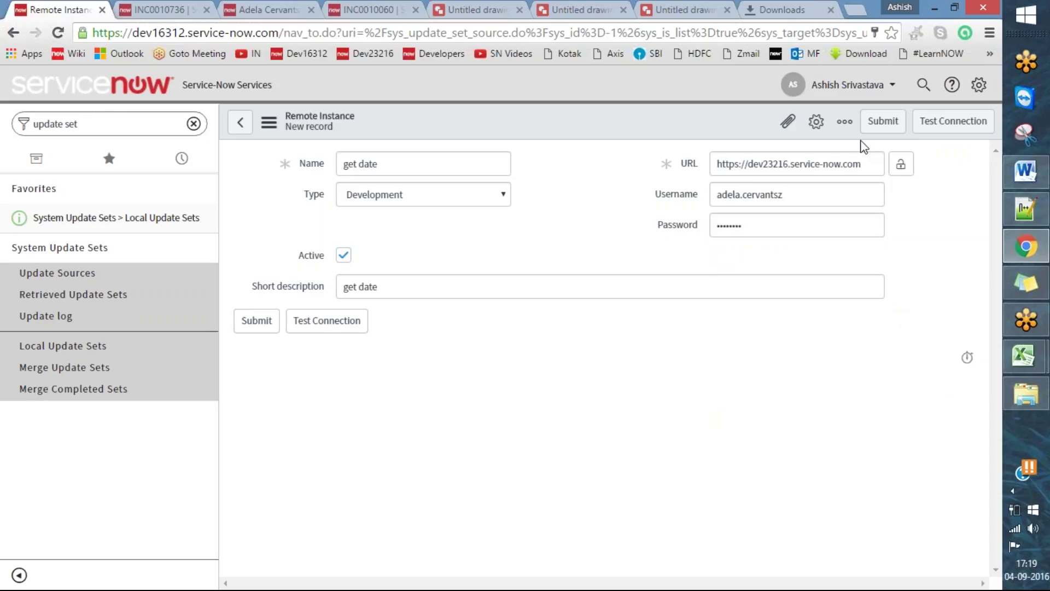
{"action": "left_click", "coordinate": [882, 121]}
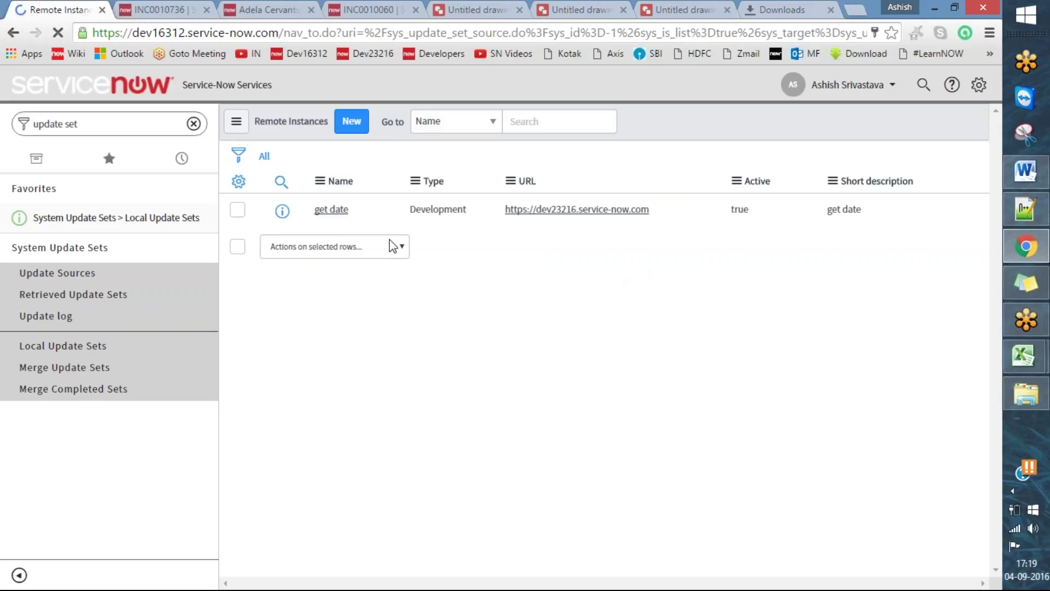
{"action": "left_click", "coordinate": [845, 136]}
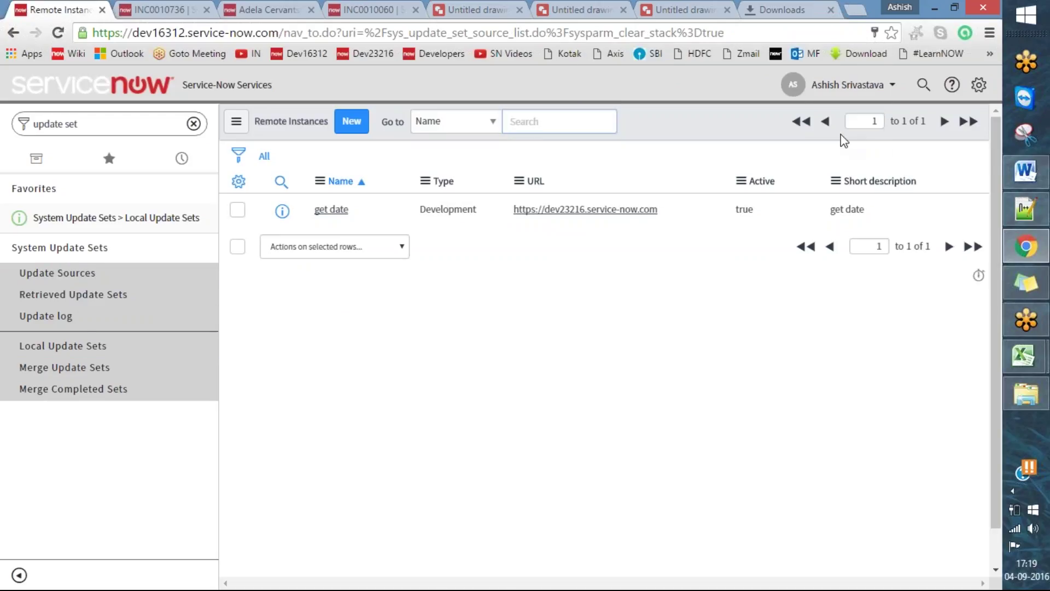
{"action": "left_click", "coordinate": [515, 52]}
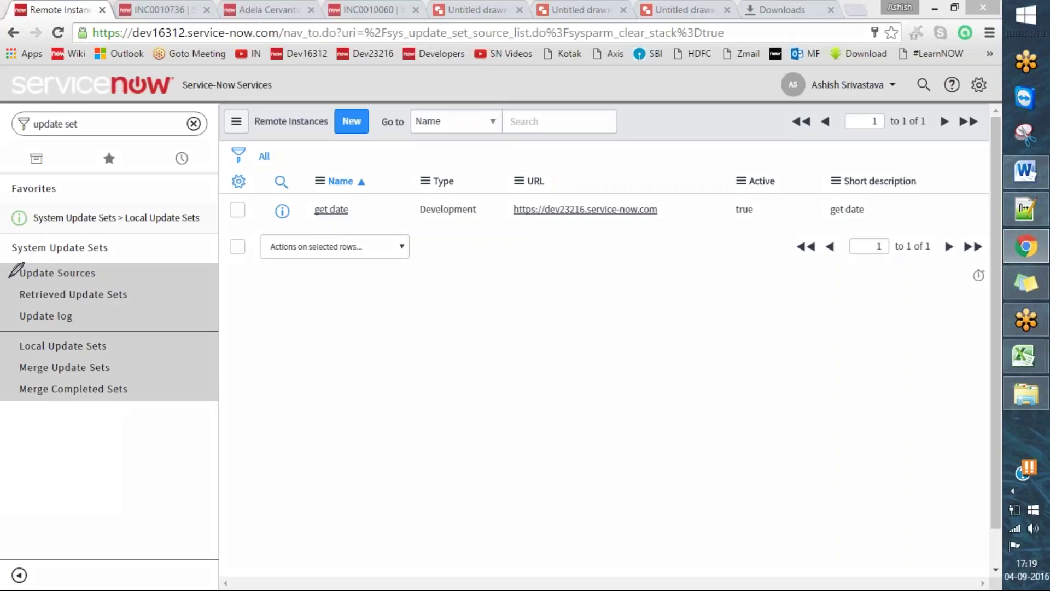
{"action": "left_click_drag", "start_coordinate": [9, 278], "coordinate": [77, 265]}
{"action": "left_click", "coordinate": [699, 8]}
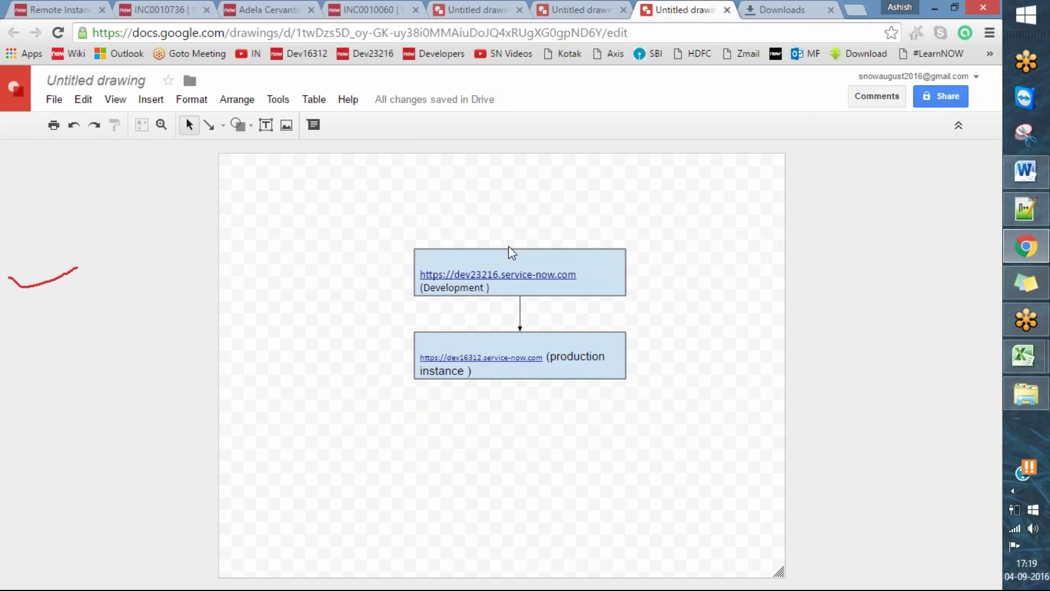
- Move the Development box up and the production instance box down
{"action": "left_click_drag", "start_coordinate": [591, 253], "coordinate": [593, 208]}
{"action": "left_click", "coordinate": [580, 332]}
{"action": "left_click_drag", "start_coordinate": [580, 331], "coordinate": [577, 445]}
- Copy the Development box to the left and relabel it 'Update set'
{"action": "left_click", "coordinate": [600, 224]}
{"action": "left_click_drag", "start_coordinate": [605, 227], "coordinate": [457, 335]}
{"action": "left_click", "coordinate": [386, 350]}
{"action": "key", "text": "ctrl+a"}
{"action": "key", "text": "BackSpace"}
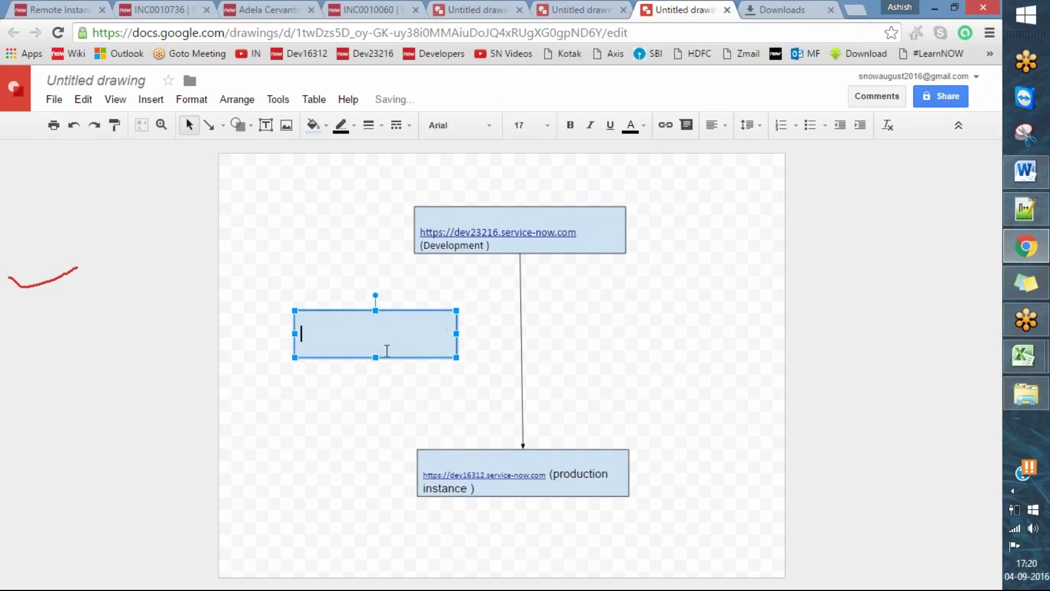
{"action": "type", "text": "Update set"}
{"action": "left_click", "coordinate": [571, 335]}
- Duplicate the Update set box on the right and relabel it 'Import XML'
{"action": "left_click", "coordinate": [438, 342]}
{"action": "key", "text": "ctrl+c"}
{"action": "key", "text": "ctrl+v"}
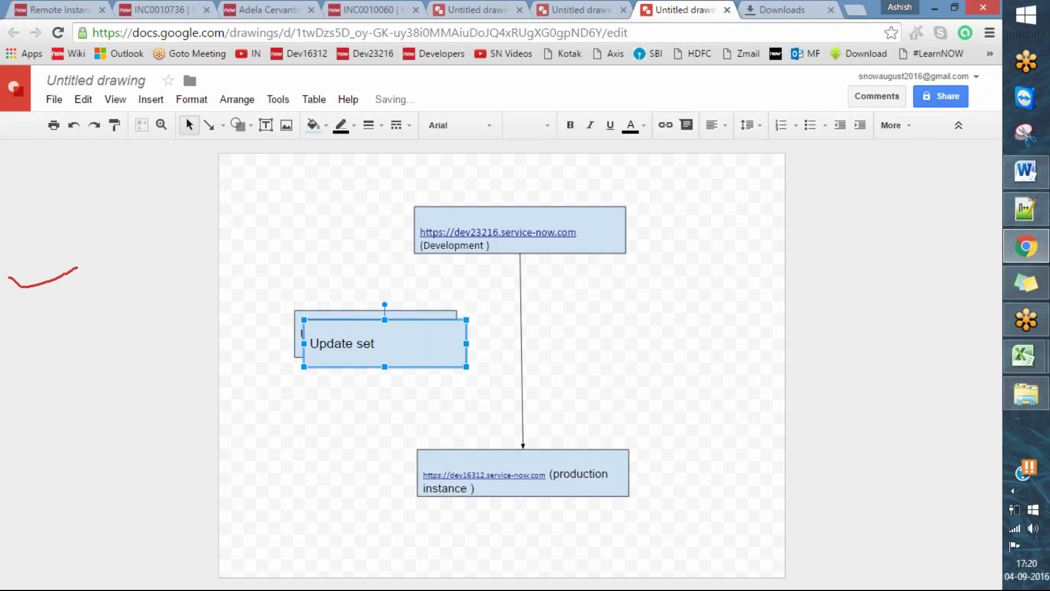
{"action": "left_click_drag", "start_coordinate": [440, 329], "coordinate": [718, 311]}
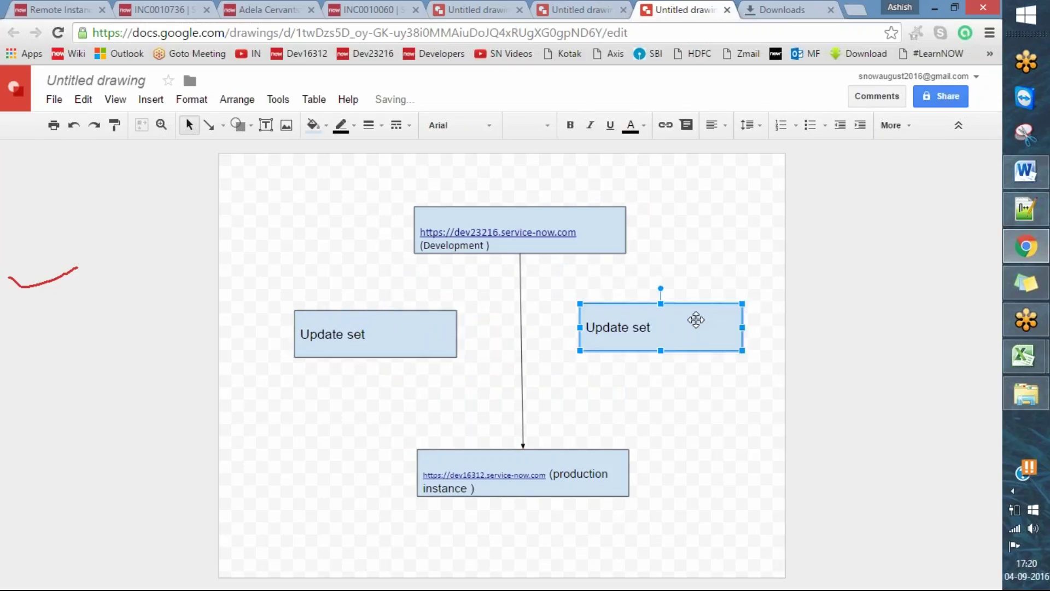
{"action": "left_click", "coordinate": [648, 327]}
{"action": "key", "text": "ctrl+a"}
{"action": "key", "text": "BackSpace"}
{"action": "type", "text": "Import XM"}
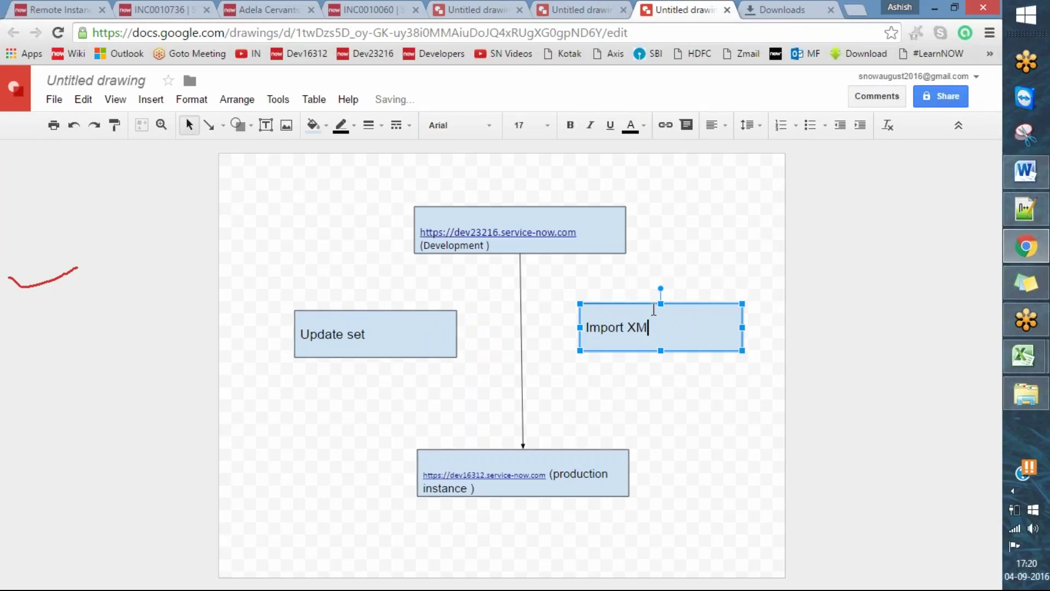
{"action": "left_click", "coordinate": [892, 268]}
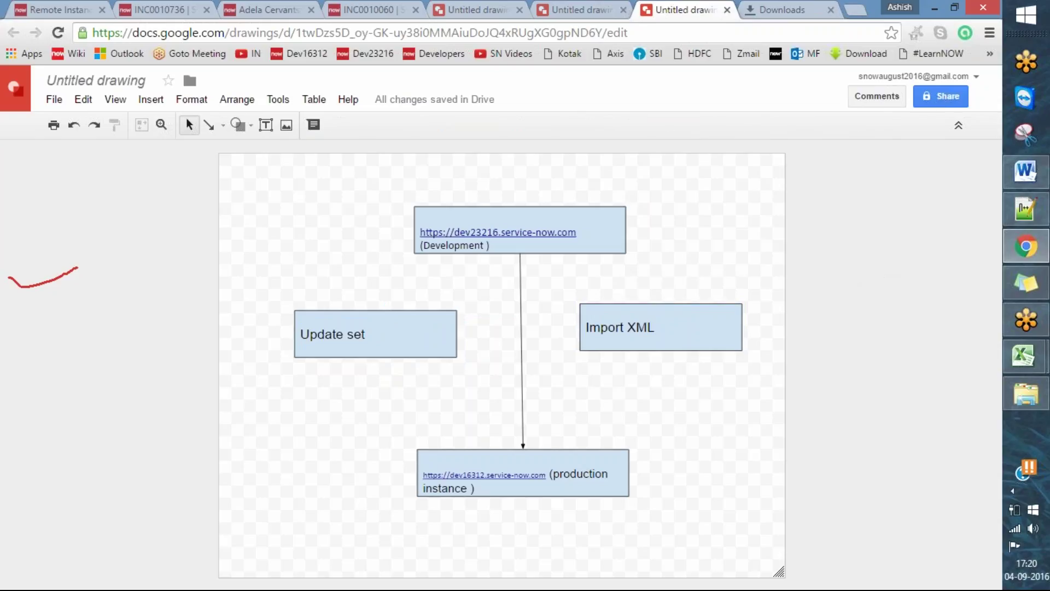
- Draw arrows from Development to Import XML and Update set, removing the direct production connector
{"action": "left_click", "coordinate": [209, 124]}
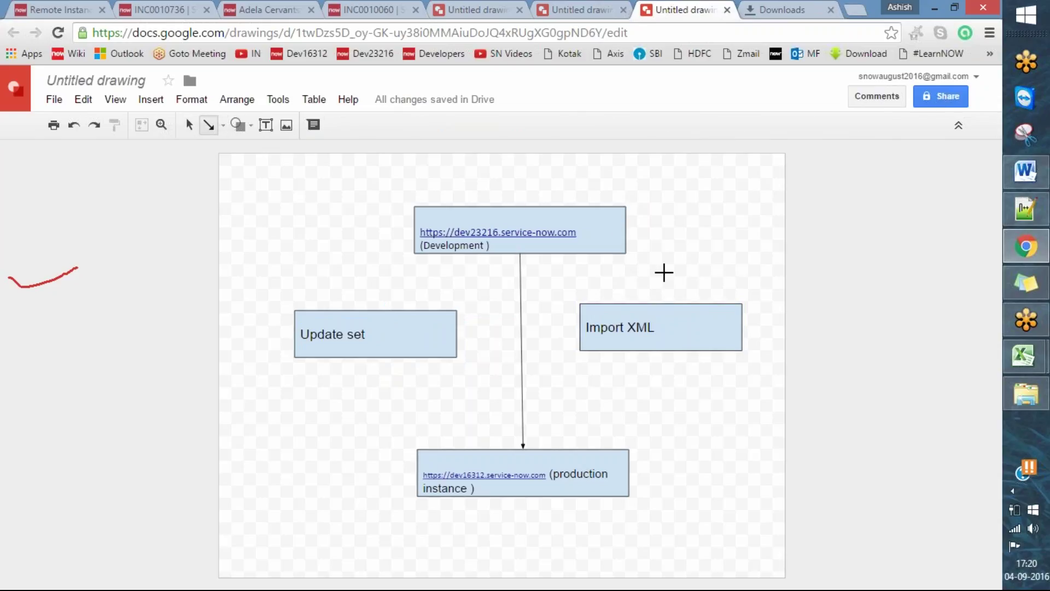
{"action": "left_click_drag", "start_coordinate": [626, 229], "coordinate": [661, 302]}
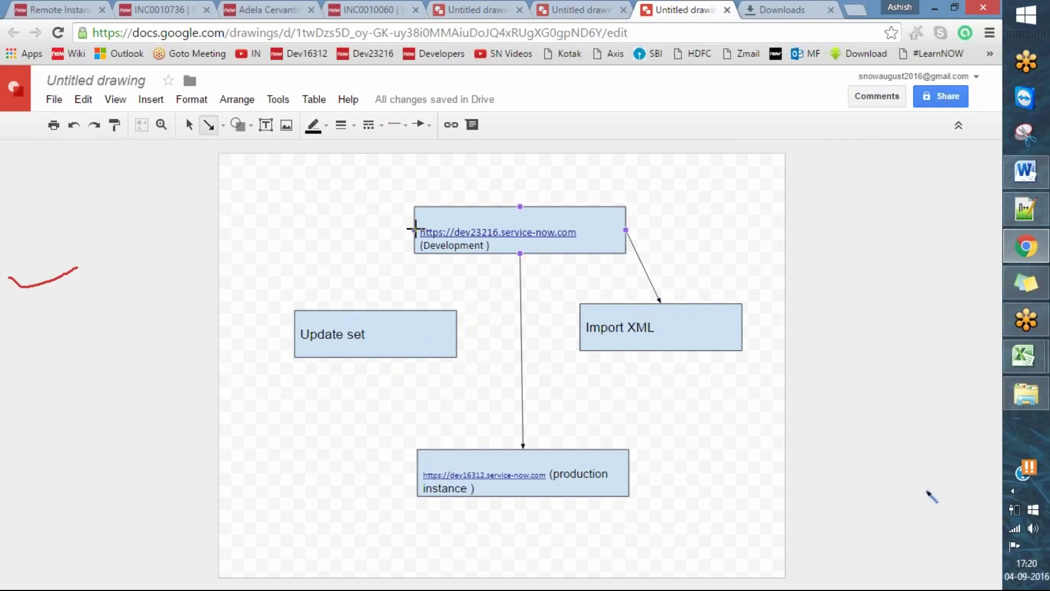
{"action": "left_click_drag", "start_coordinate": [415, 230], "coordinate": [376, 310]}
{"action": "left_click", "coordinate": [782, 280]}
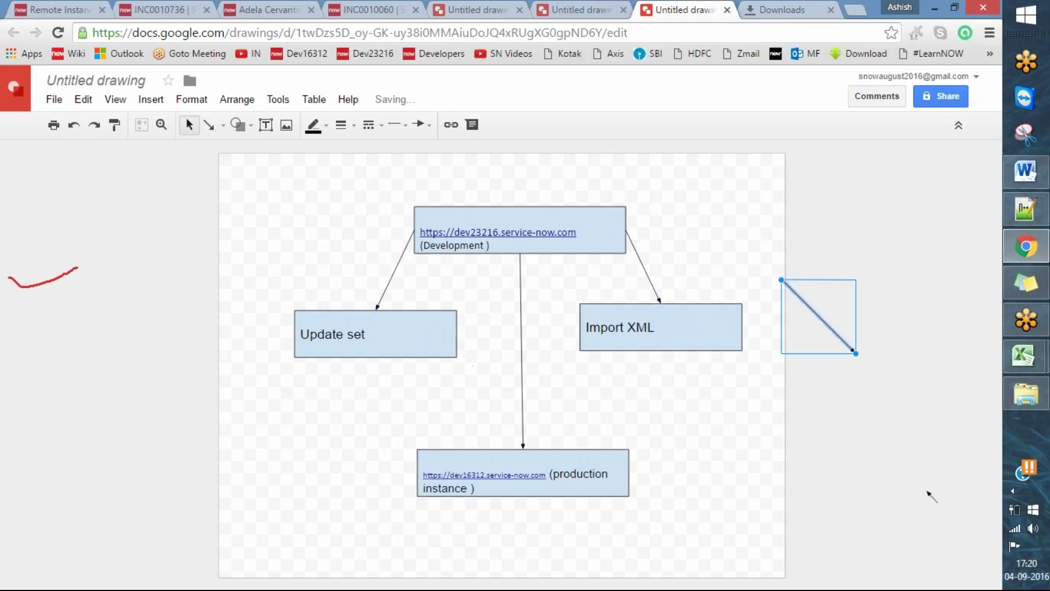
{"action": "left_click", "coordinate": [523, 389]}
{"action": "key", "text": "Delete"}
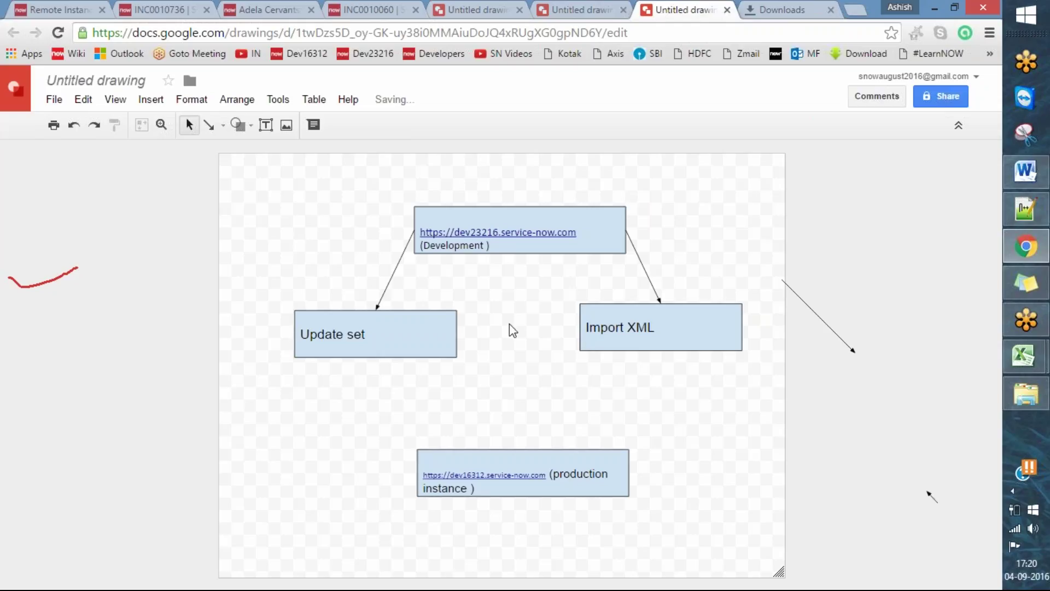
- Draw arrows from Update set and Import XML down to the production instance box
{"action": "left_click", "coordinate": [208, 127]}
{"action": "mouse_move", "coordinate": [376, 357]}
{"action": "left_mouse_down"}
{"action": "mouse_move", "coordinate": [476, 436]}
{"action": "mouse_move", "coordinate": [520, 449]}
{"action": "left_mouse_up"}
{"action": "left_click", "coordinate": [692, 336]}
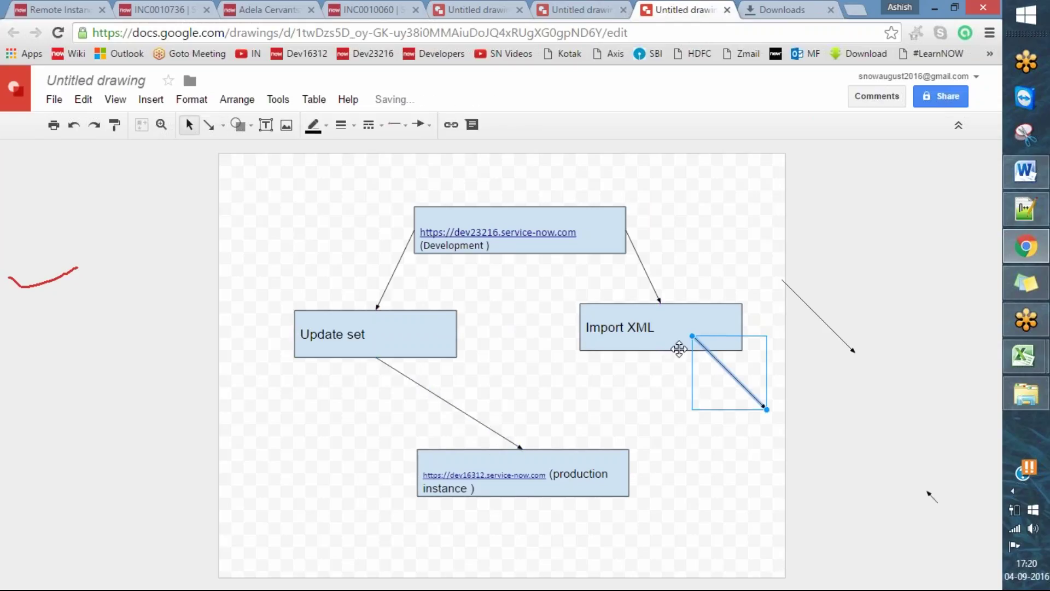
{"action": "key", "text": "Delete"}
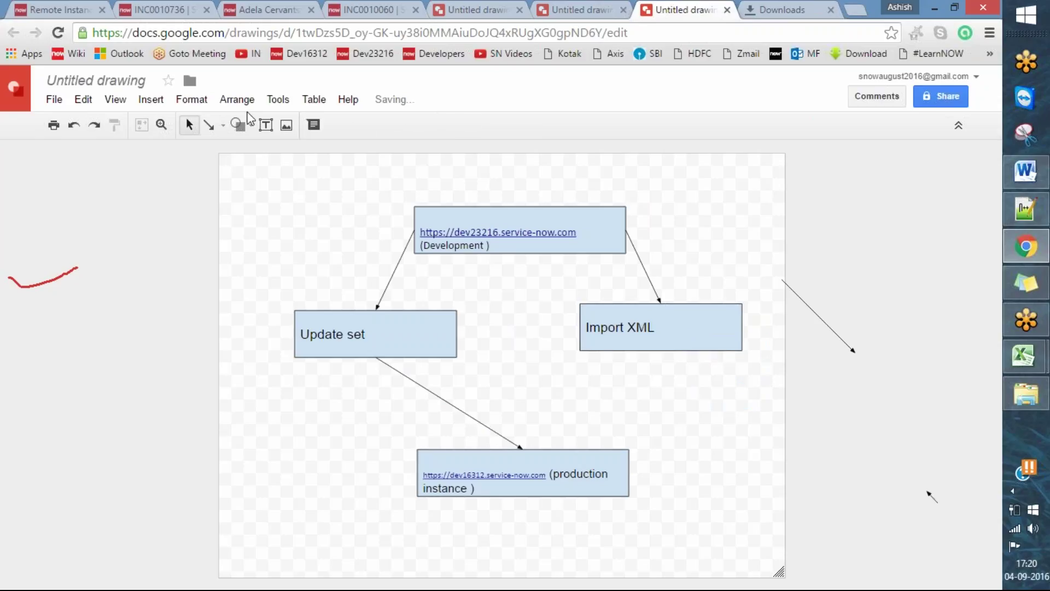
{"action": "left_click", "coordinate": [209, 124]}
{"action": "left_click_drag", "start_coordinate": [660, 351], "coordinate": [524, 448]}
{"action": "left_click_drag", "start_coordinate": [764, 495], "coordinate": [838, 570]}
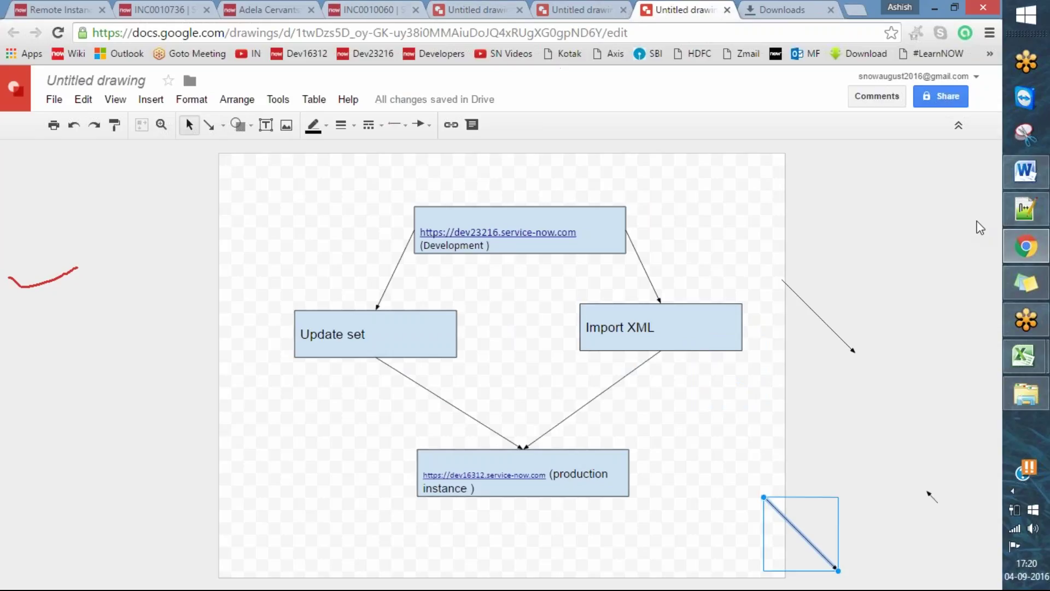
- Open the 'get date' record from the dev16312 Remote Instances list
{"action": "left_click", "coordinate": [176, 9]}
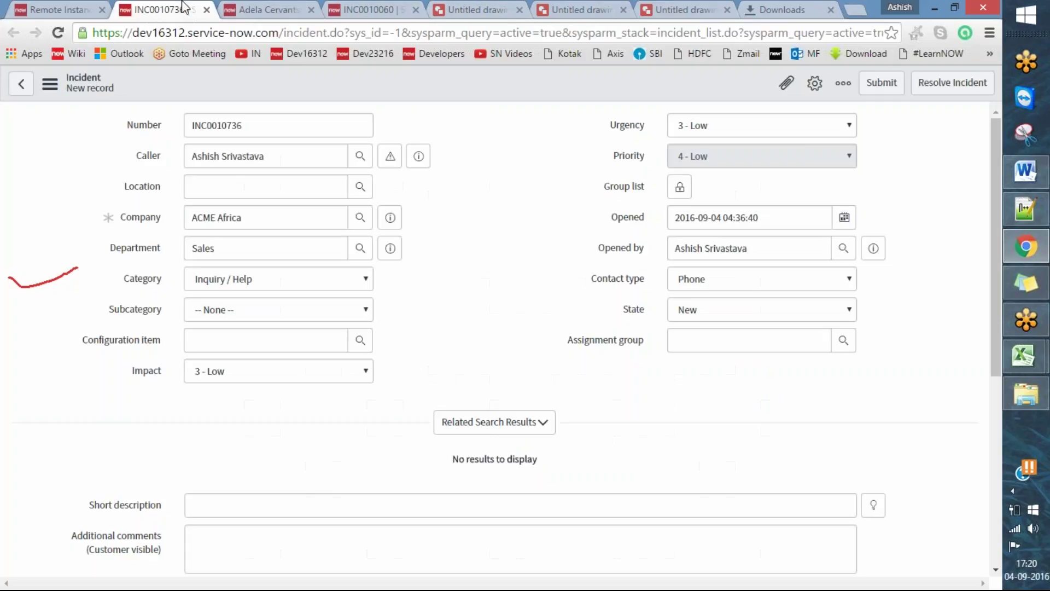
{"action": "left_click", "coordinate": [70, 8]}
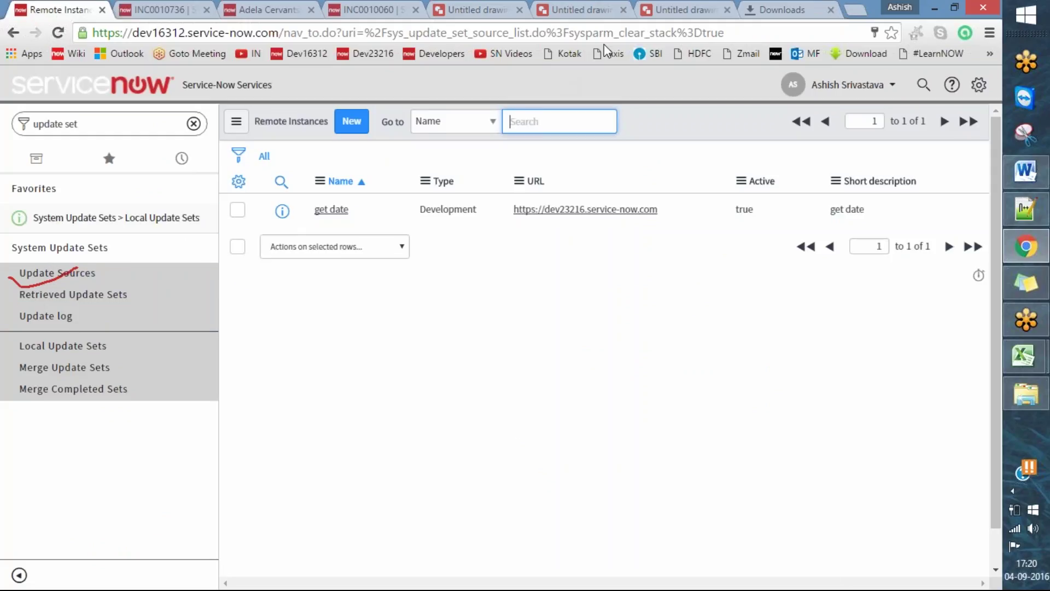
{"action": "left_click", "coordinate": [620, 53]}
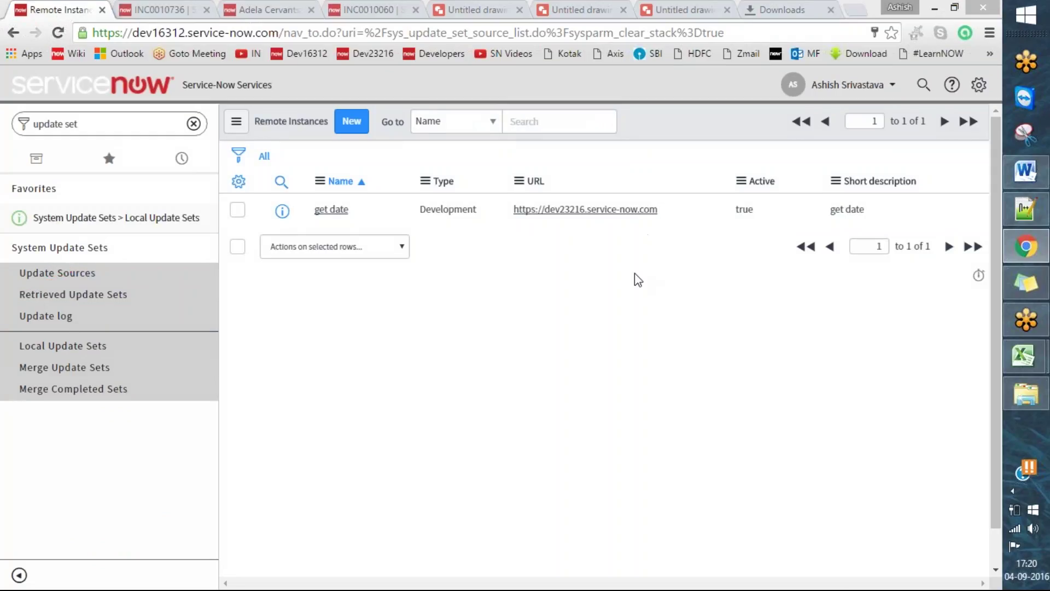
{"action": "left_click", "coordinate": [331, 209]}
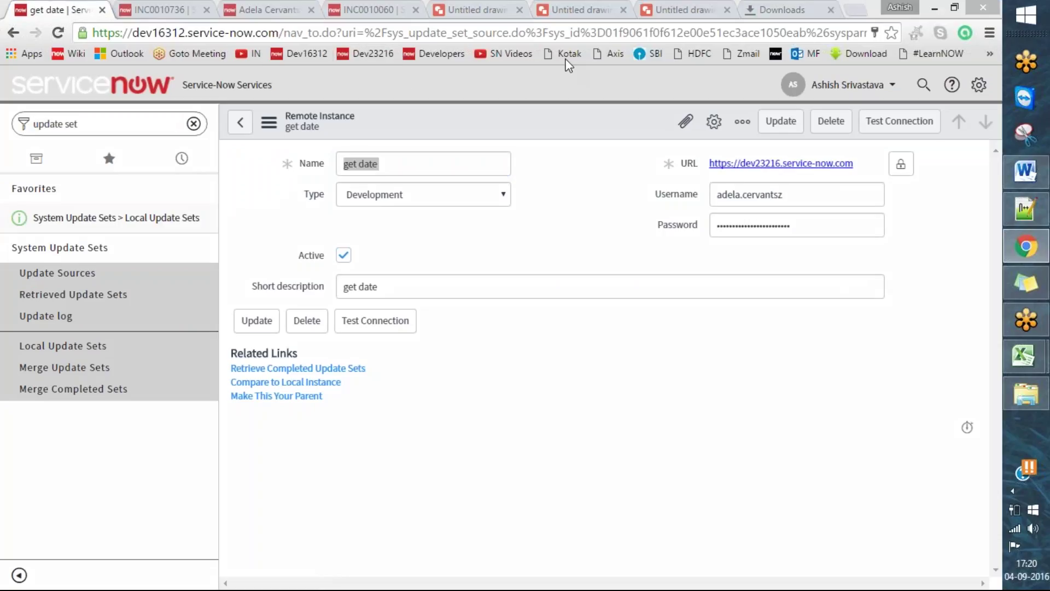
- Mark the Name, URL, username, password fields and related links in red ink
{"action": "left_click_drag", "start_coordinate": [284, 161], "coordinate": [363, 137]}
{"action": "left_click_drag", "start_coordinate": [653, 175], "coordinate": [704, 140]}
{"action": "left_click_drag", "start_coordinate": [676, 198], "coordinate": [680, 188]}
{"action": "left_click_drag", "start_coordinate": [649, 251], "coordinate": [701, 217]}
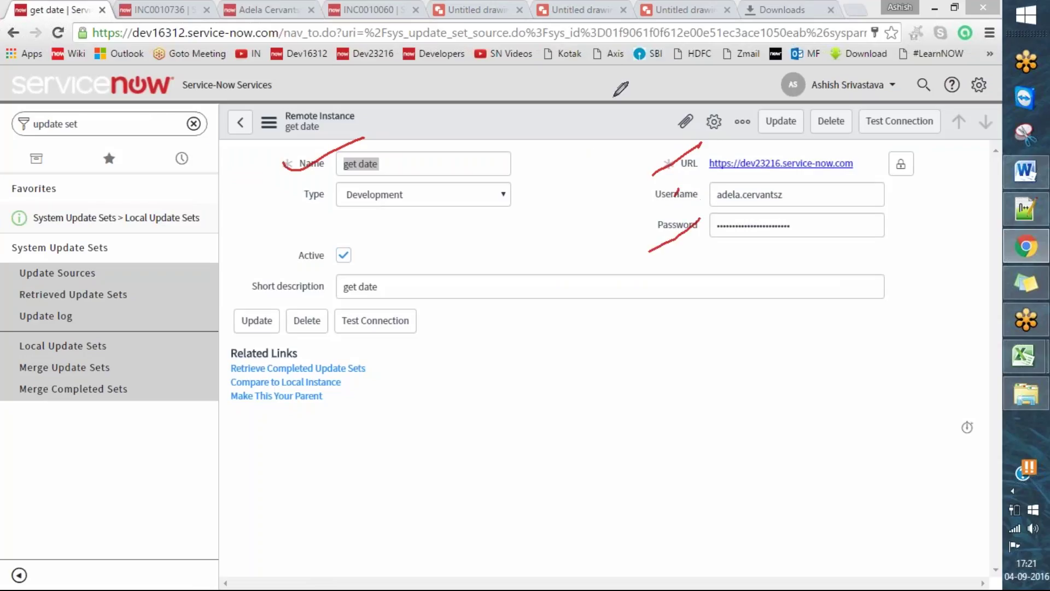
{"action": "key", "text": "e"}
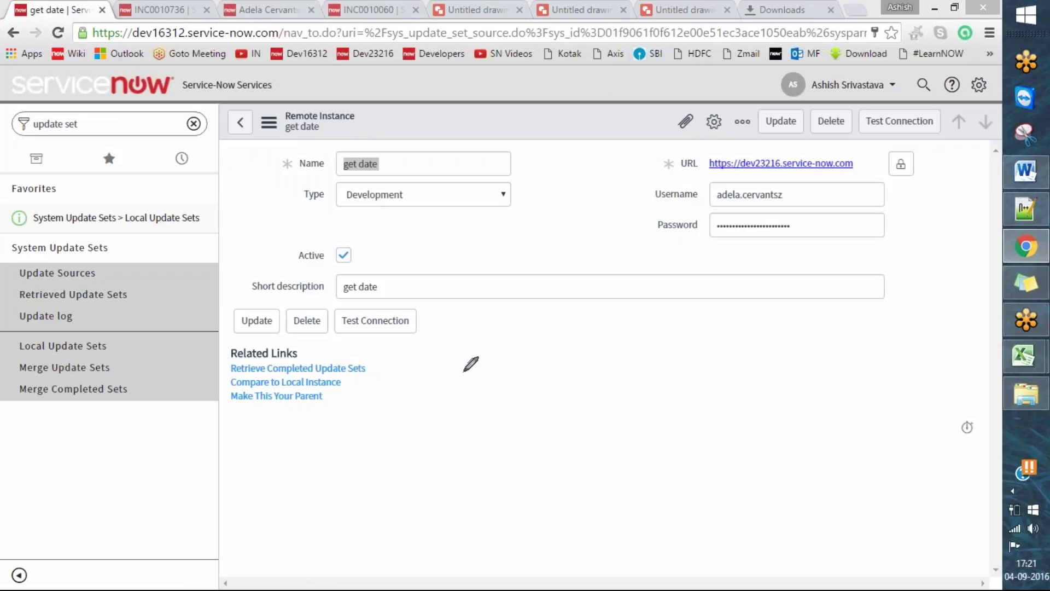
{"action": "mouse_move", "coordinate": [220, 368]}
{"action": "left_mouse_down"}
{"action": "mouse_move", "coordinate": [226, 375]}
{"action": "mouse_move", "coordinate": [271, 353]}
{"action": "left_mouse_up"}
{"action": "left_click_drag", "start_coordinate": [219, 374], "coordinate": [266, 355]}
{"action": "left_click", "coordinate": [376, 9]}
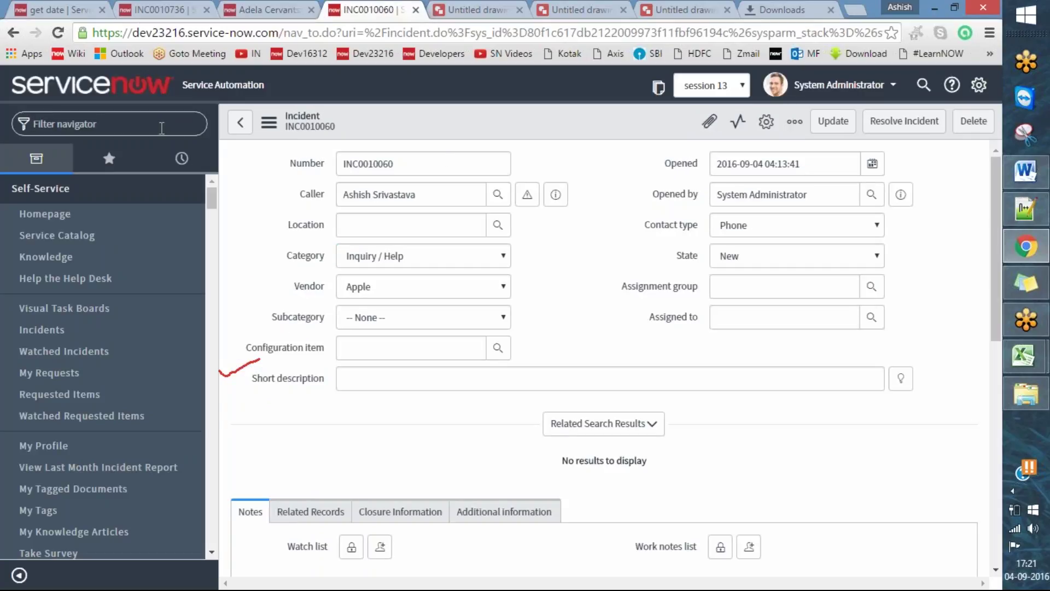
- Open the Local Update Sets list and note session 13 update set's Complete state
{"action": "type", "text": "local u"}
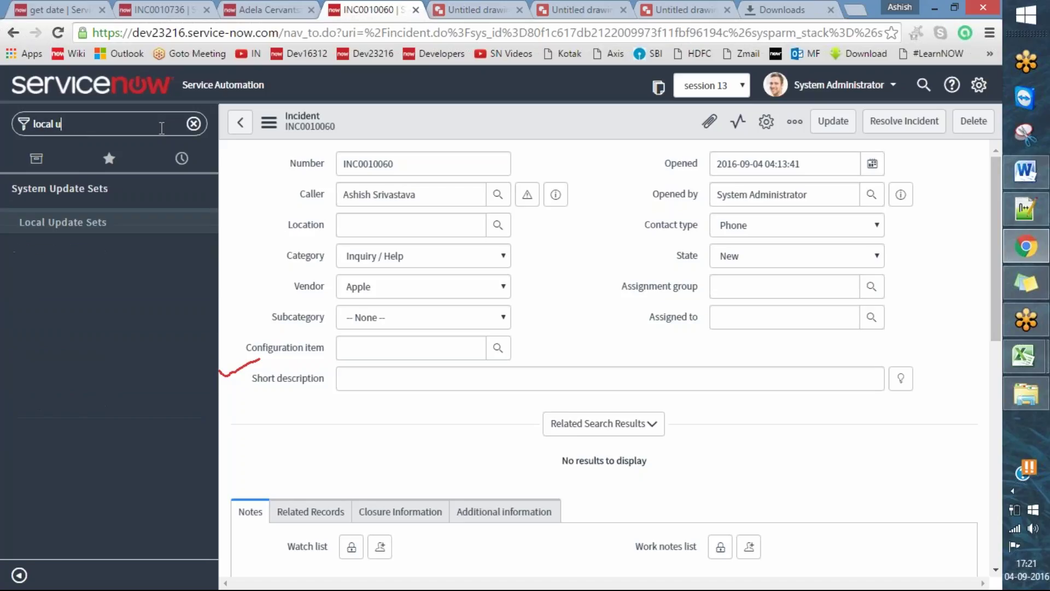
{"action": "left_click", "coordinate": [77, 226]}
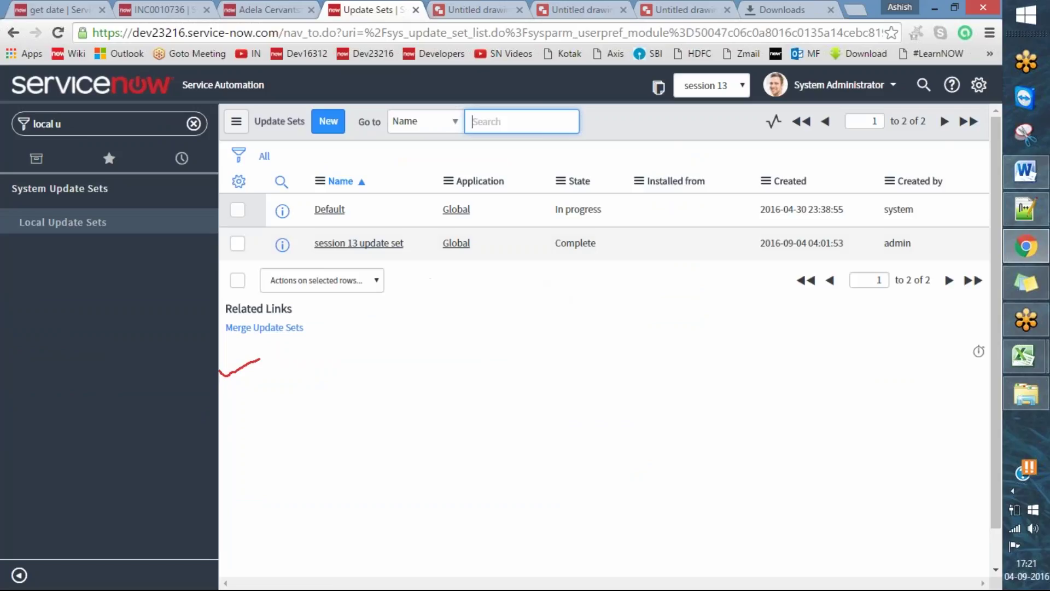
{"action": "left_click_drag", "start_coordinate": [602, 249], "coordinate": [554, 244]}
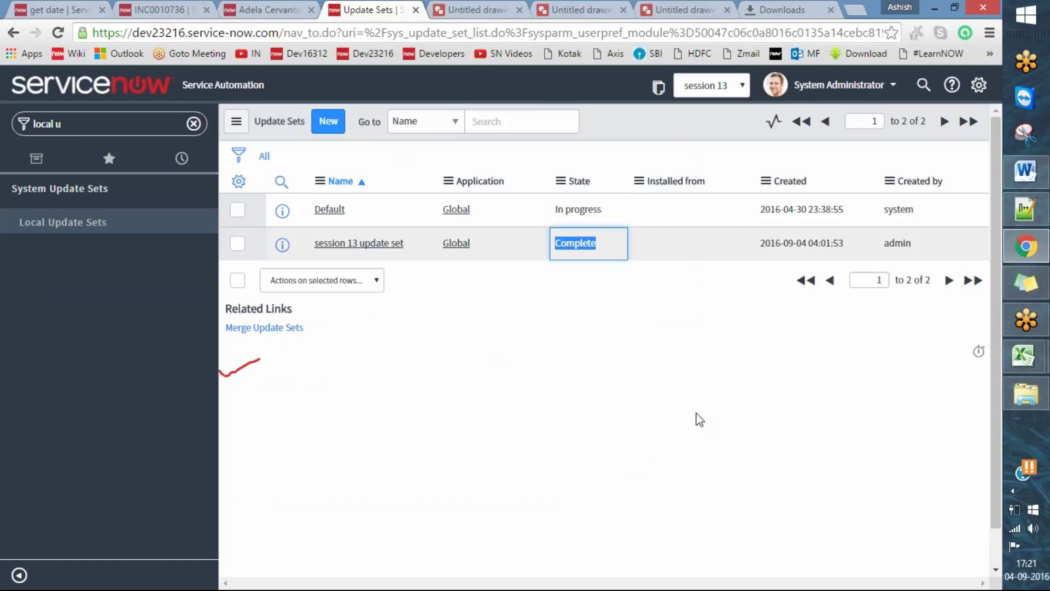
{"action": "left_click", "coordinate": [596, 386]}
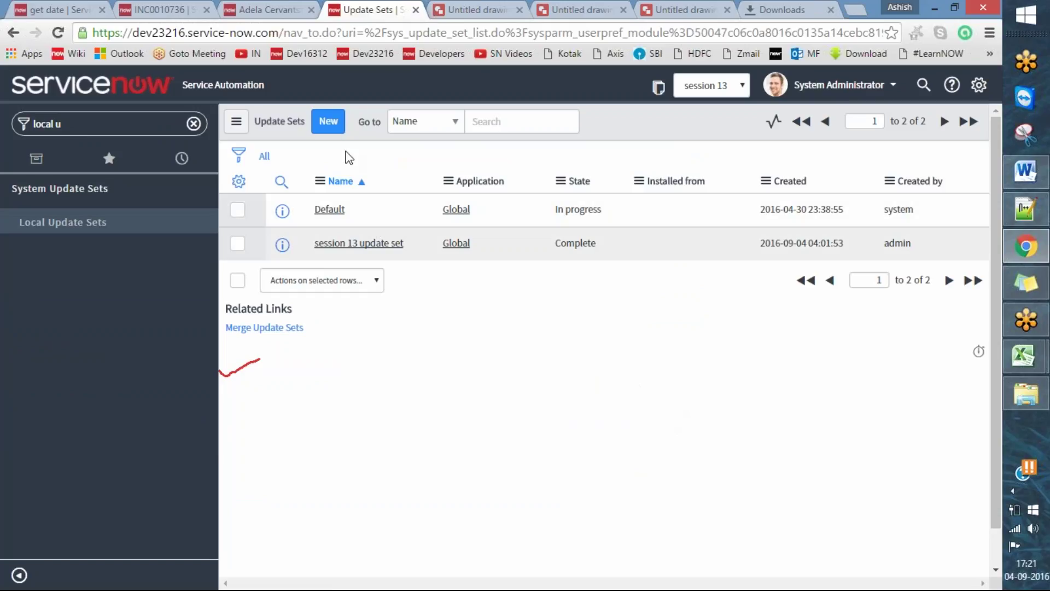
- Create a new local update set 'session 13 update set 2' with state Complete and submit it
{"action": "left_click", "coordinate": [334, 123]}
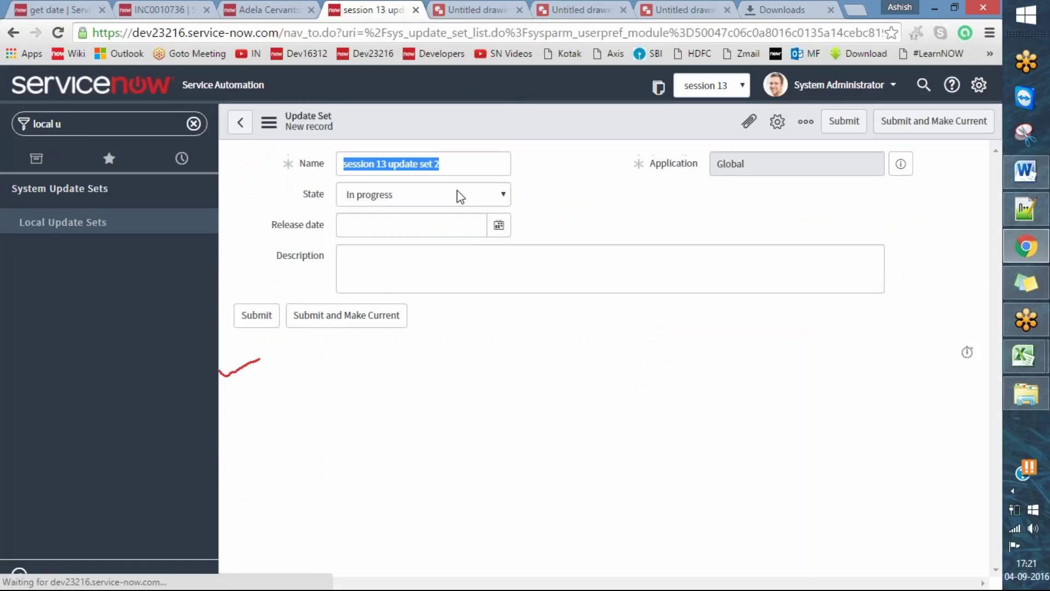
{"action": "left_click", "coordinate": [456, 164]}
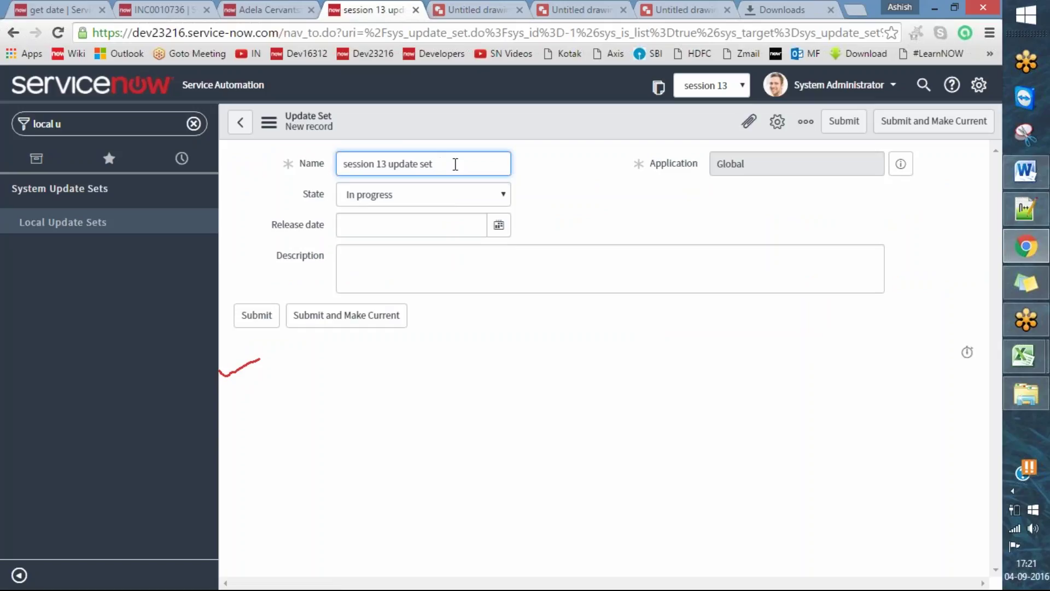
{"action": "left_click", "coordinate": [452, 194]}
{"action": "left_click", "coordinate": [438, 225]}
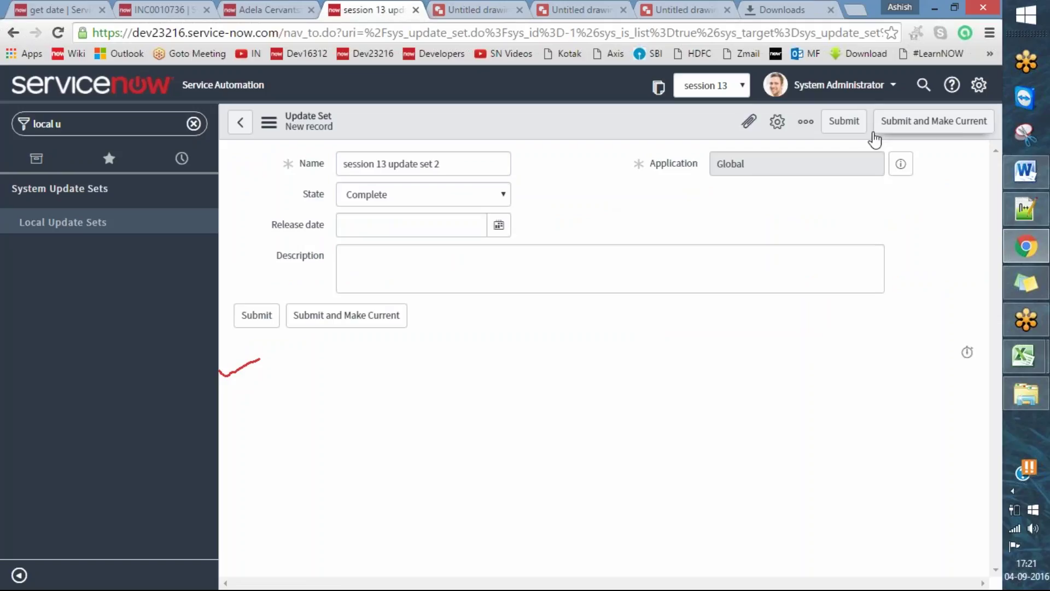
{"action": "left_click", "coordinate": [838, 122]}
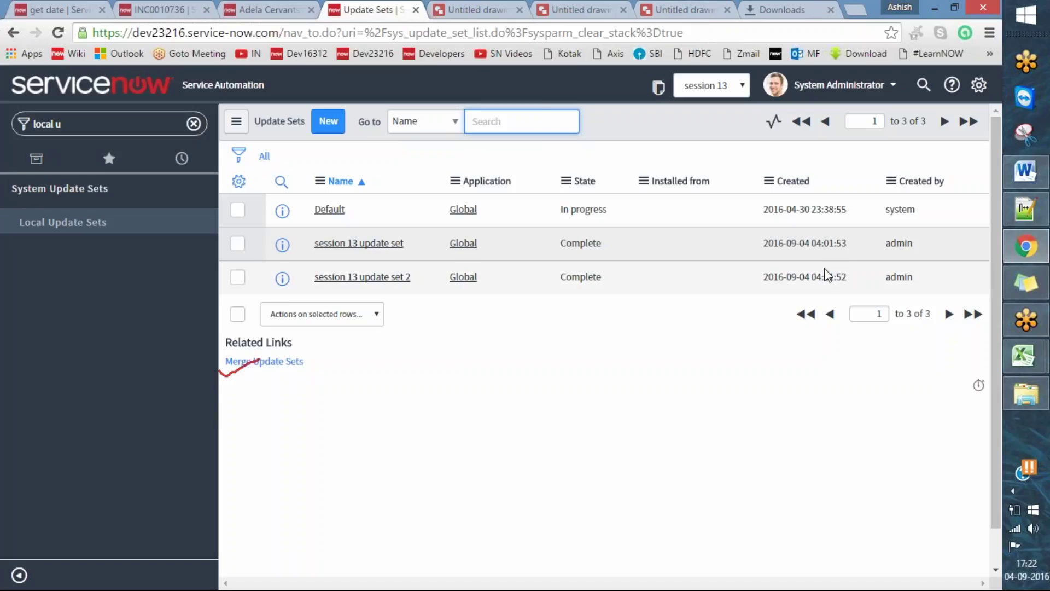
{"action": "left_click_drag", "start_coordinate": [897, 274], "coordinate": [243, 245]}
- Return to the get date remote instance and mark Update Sources and its URL and login fields in red
{"action": "left_click", "coordinate": [243, 244]}
{"action": "left_click", "coordinate": [82, 7]}
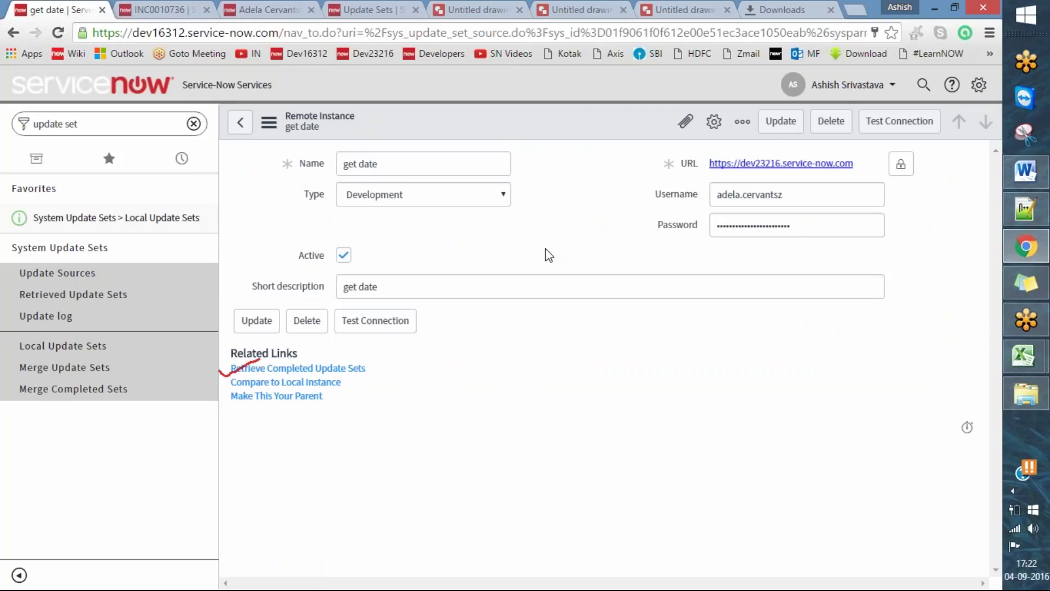
{"action": "left_click", "coordinate": [513, 51]}
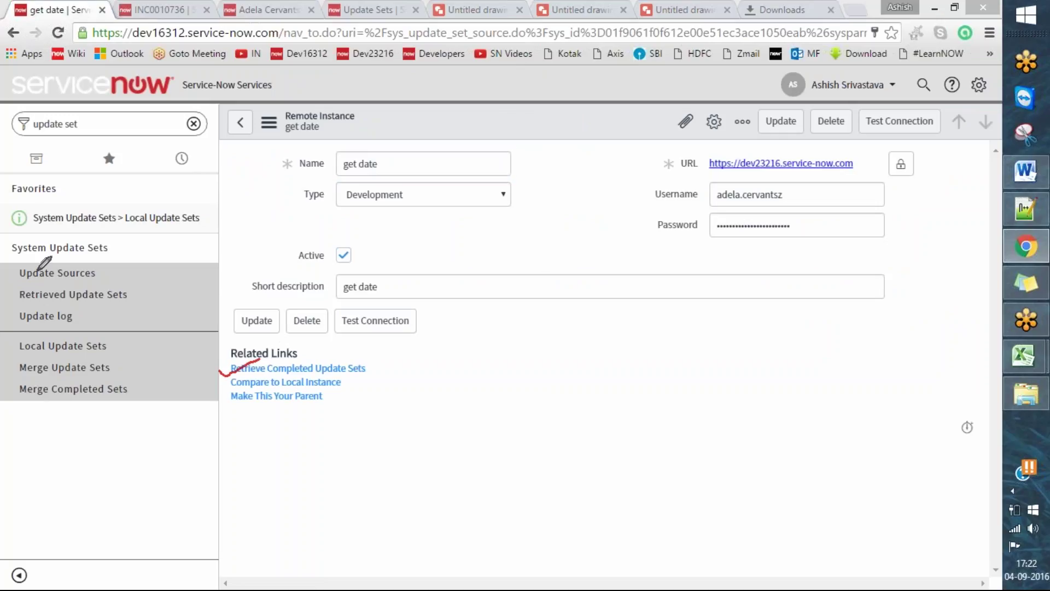
{"action": "left_click_drag", "start_coordinate": [8, 269], "coordinate": [73, 266]}
{"action": "mouse_move", "coordinate": [637, 149]}
{"action": "left_mouse_down"}
{"action": "mouse_move", "coordinate": [908, 266]}
{"action": "mouse_move", "coordinate": [944, 150]}
{"action": "mouse_move", "coordinate": [932, 139]}
{"action": "mouse_move", "coordinate": [639, 150]}
{"action": "left_mouse_up"}
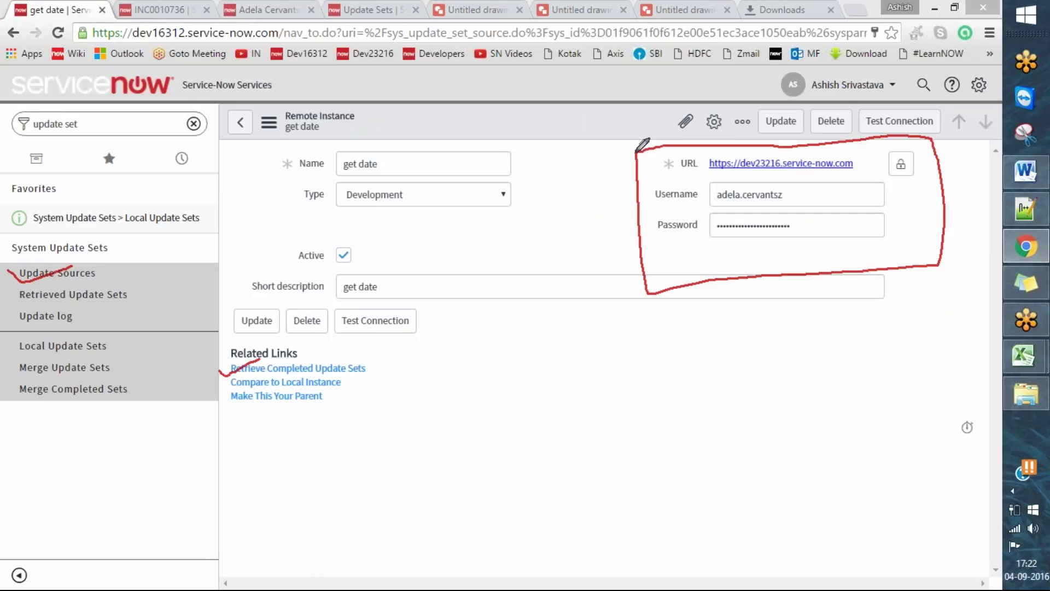
{"action": "left_click", "coordinate": [272, 7]}
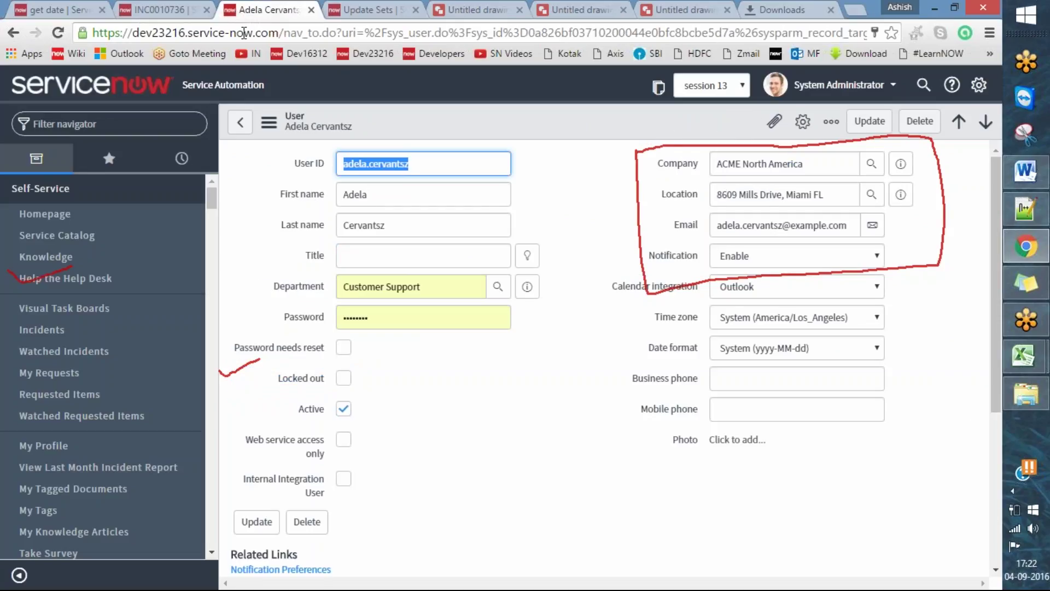
- Run Retrieve Completed Update Sets on the get date remote instance
{"action": "left_click", "coordinate": [580, 56]}
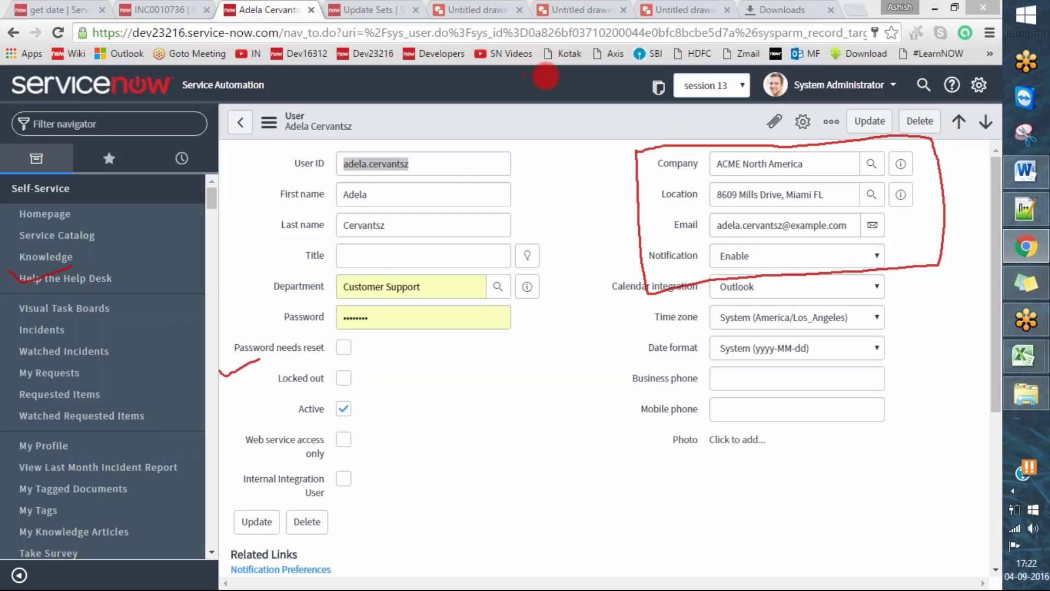
{"action": "left_click", "coordinate": [47, 10]}
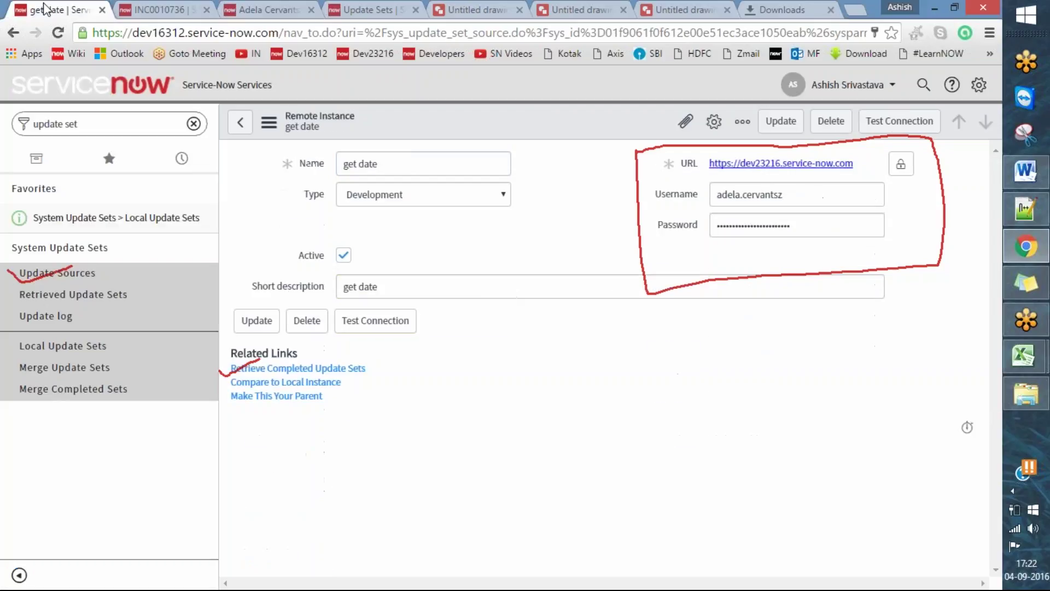
{"action": "left_click", "coordinate": [288, 370]}
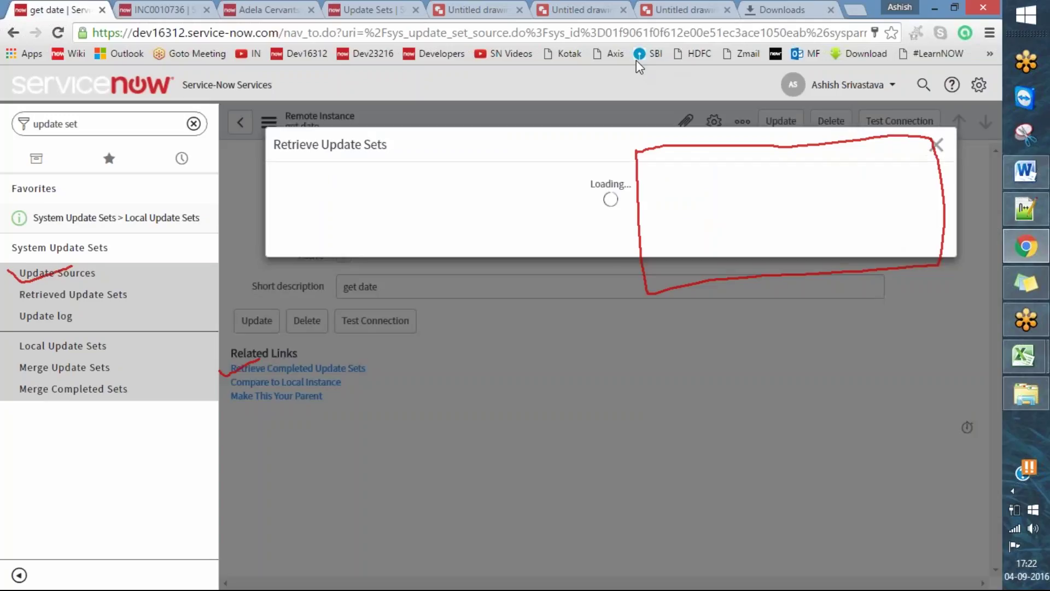
{"action": "key", "text": "Escape"}
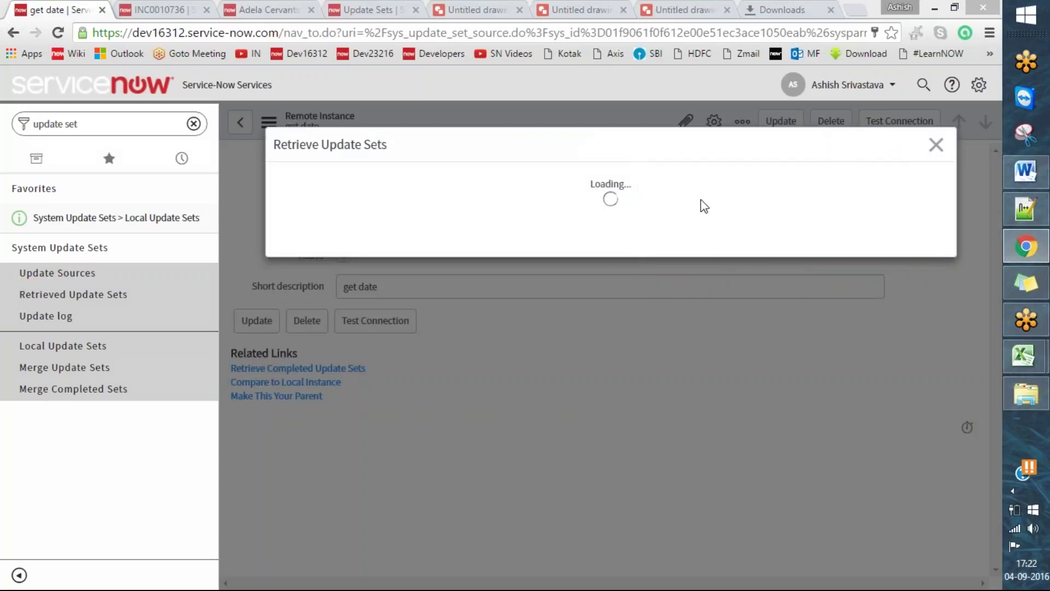
{"action": "left_click_drag", "start_coordinate": [265, 149], "coordinate": [322, 131]}
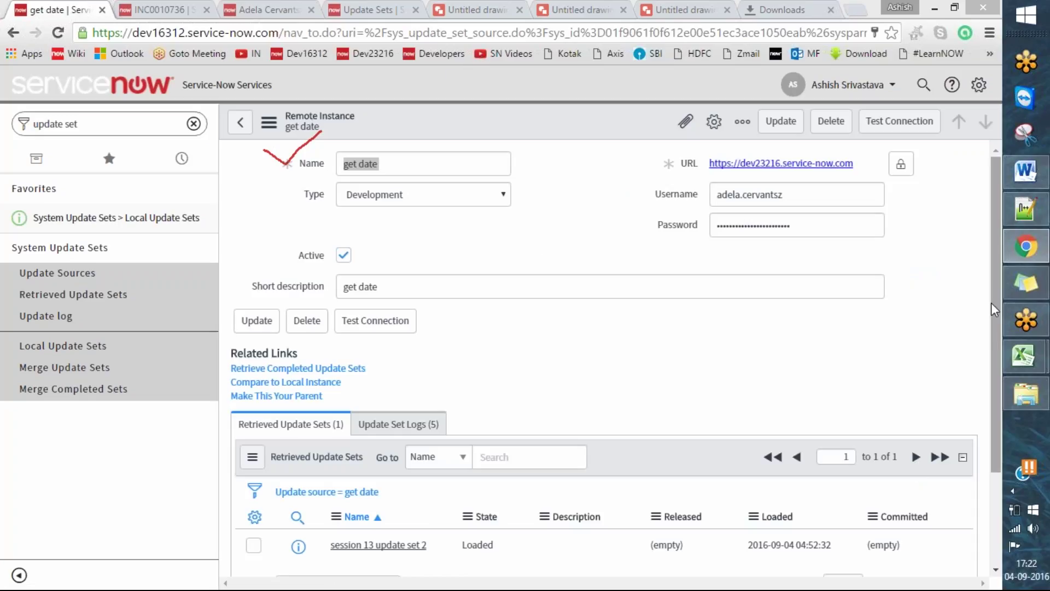
- Mark the Loaded session 13 update set 2 under Retrieved Update Sets and open its record
{"action": "left_click_drag", "start_coordinate": [994, 303], "coordinate": [999, 428]}
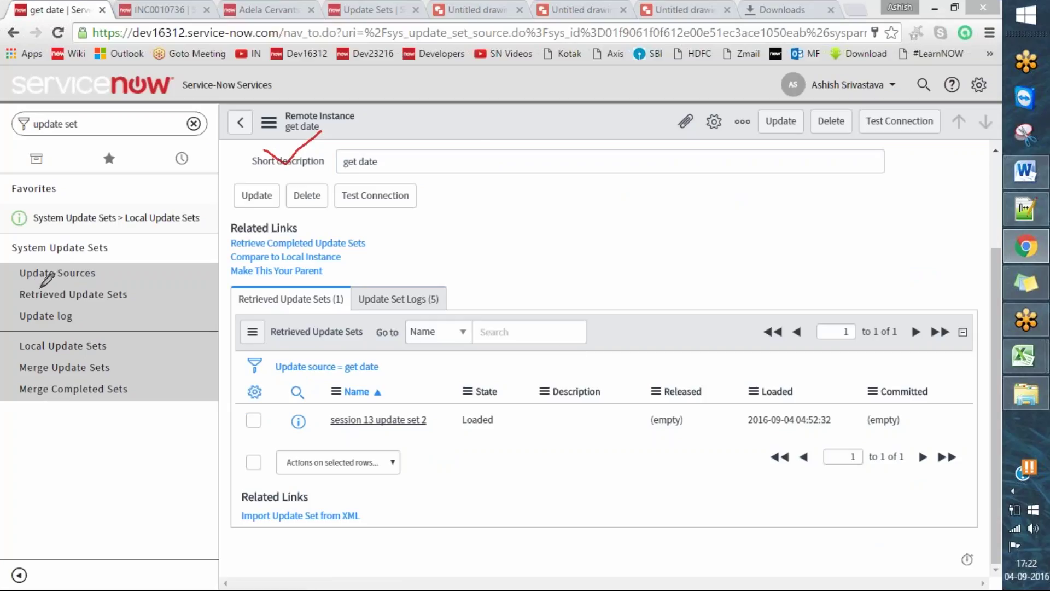
{"action": "left_click_drag", "start_coordinate": [6, 294], "coordinate": [39, 299]}
{"action": "mouse_move", "coordinate": [315, 419]}
{"action": "left_mouse_down"}
{"action": "mouse_move", "coordinate": [327, 428]}
{"action": "mouse_move", "coordinate": [370, 402]}
{"action": "left_mouse_up"}
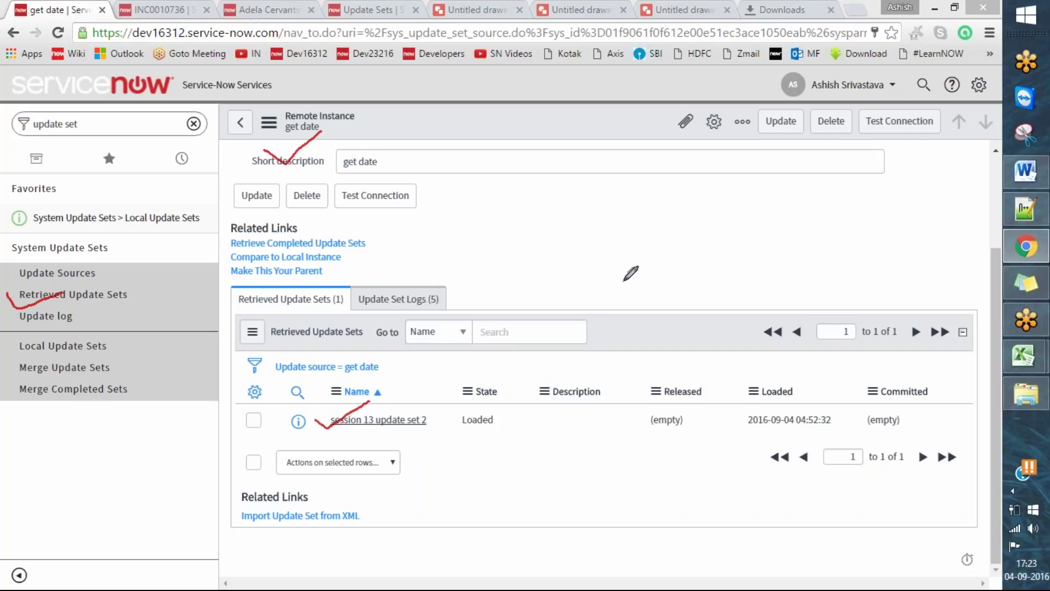
{"action": "key", "text": "Escape"}
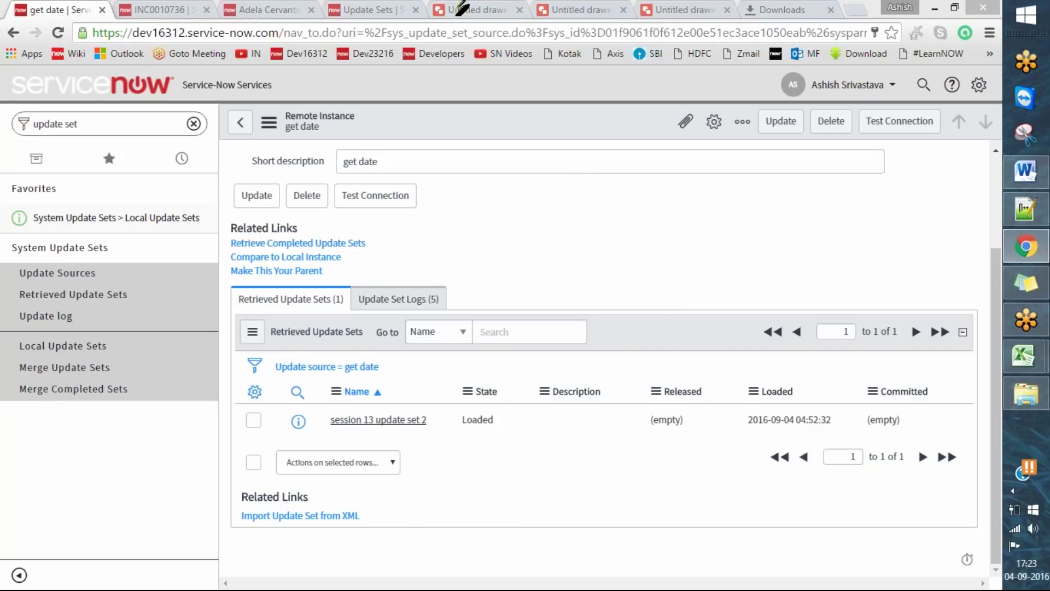
{"action": "left_click", "coordinate": [363, 420]}
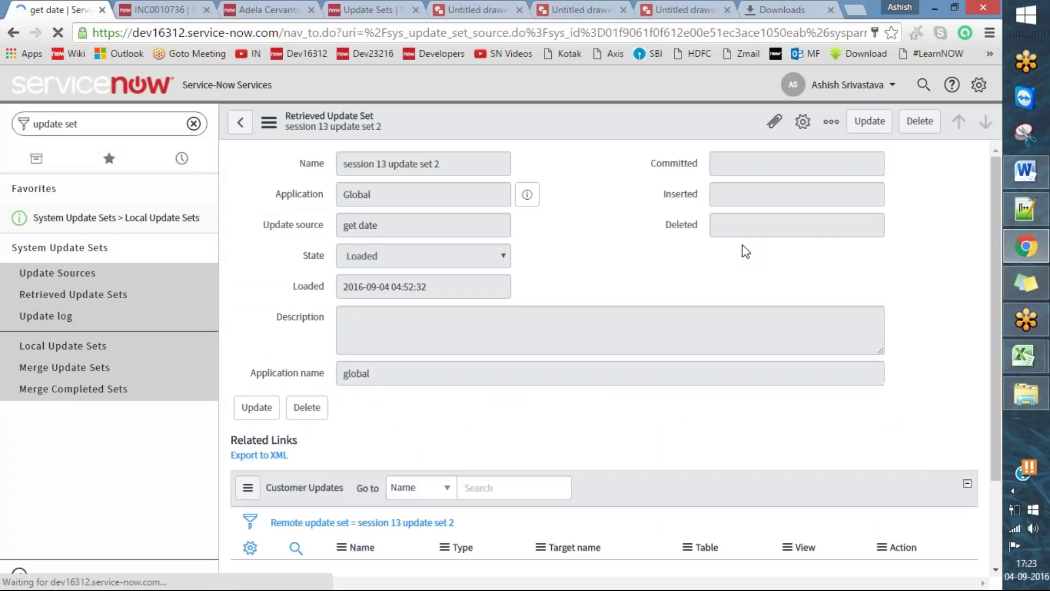
- Check session 13 update set 2's form menu and its empty Customer Updates list, then return to the diagram
{"action": "scroll", "coordinate": [908, 362], "scroll_direction": "down", "scroll_amount": 2}
{"action": "scroll", "coordinate": [911, 358], "scroll_direction": "up", "scroll_amount": 2}
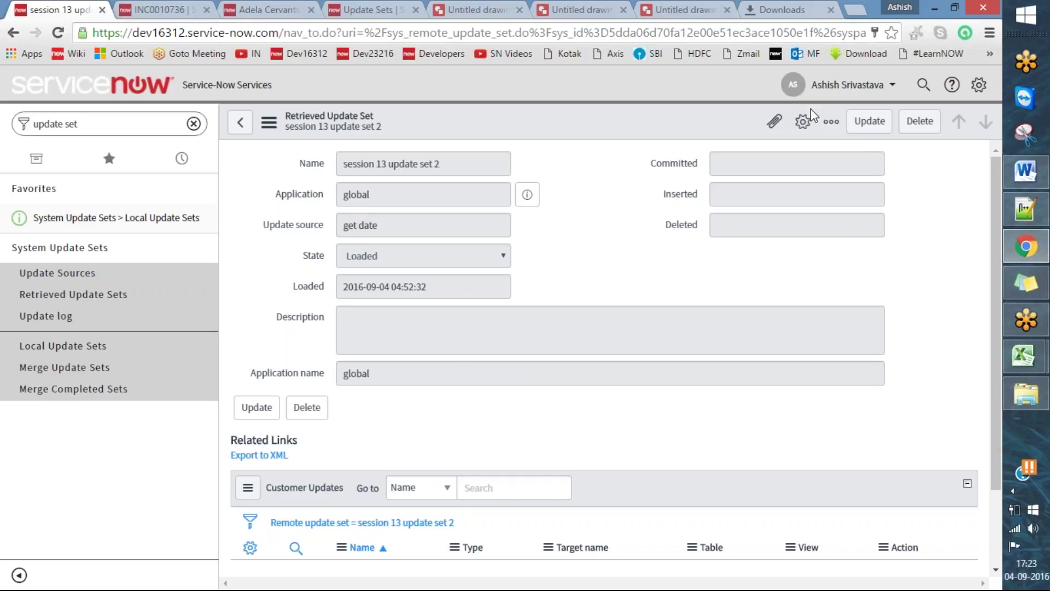
{"action": "right_click", "coordinate": [704, 128]}
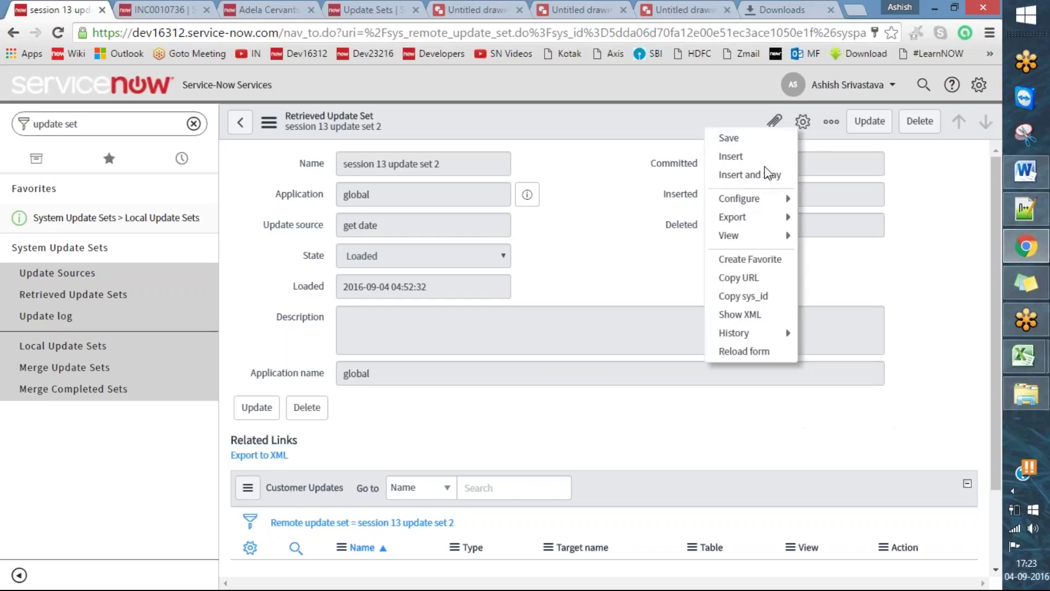
{"action": "mouse_move", "coordinate": [768, 203]}
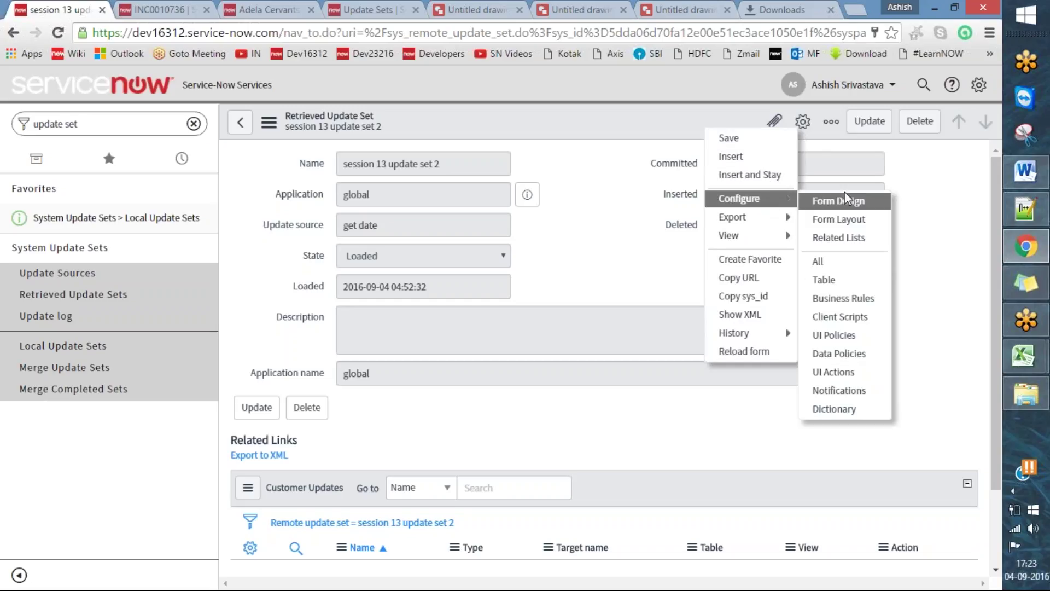
{"action": "left_click", "coordinate": [933, 286]}
{"action": "scroll", "coordinate": [888, 294], "scroll_direction": "down", "scroll_amount": 2}
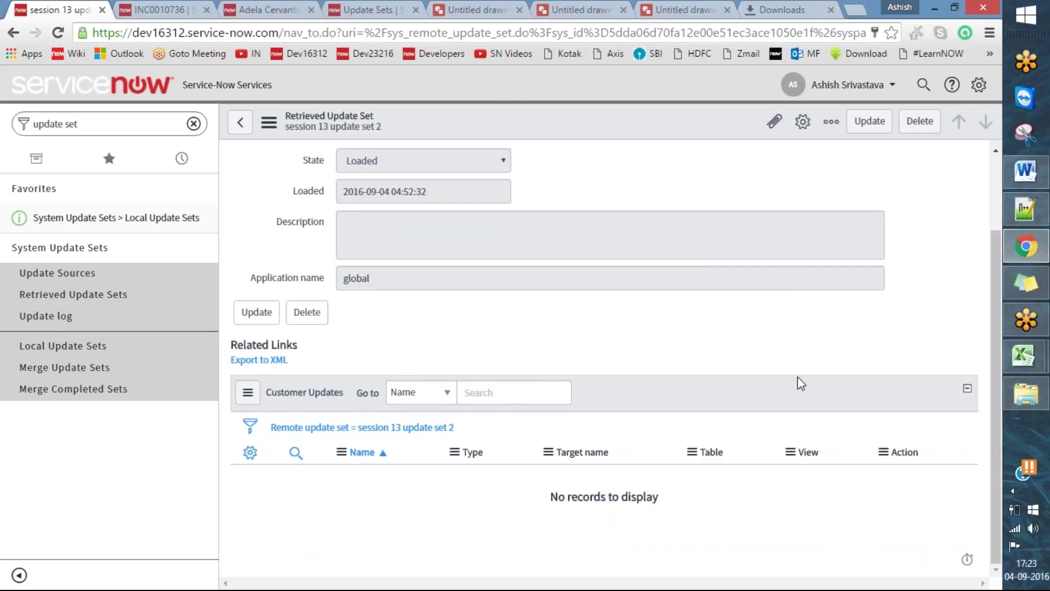
{"action": "scroll", "coordinate": [957, 364], "scroll_direction": "up", "scroll_amount": 2}
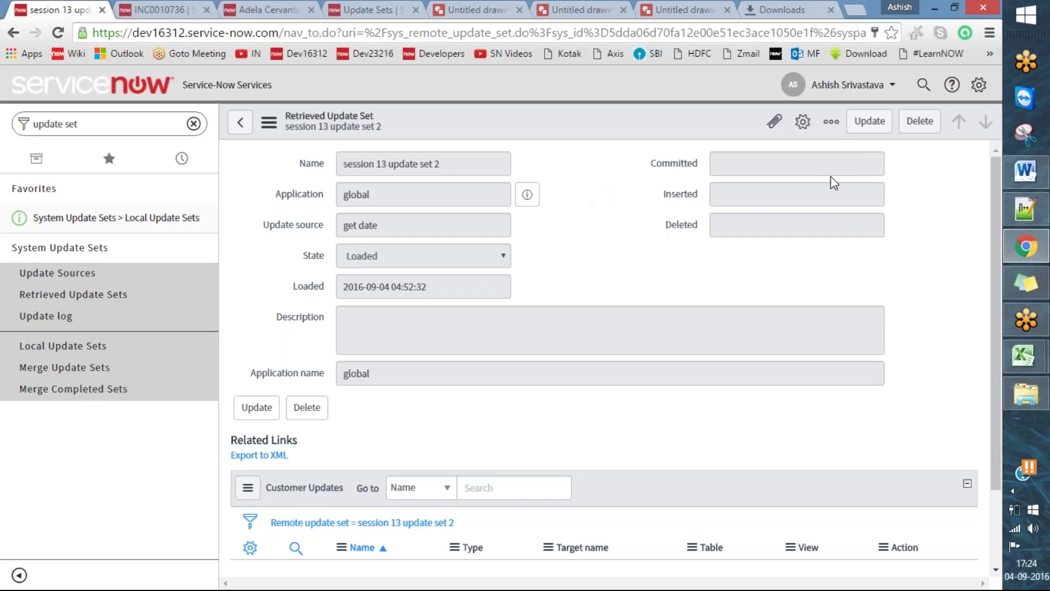
{"action": "left_click", "coordinate": [706, 9]}
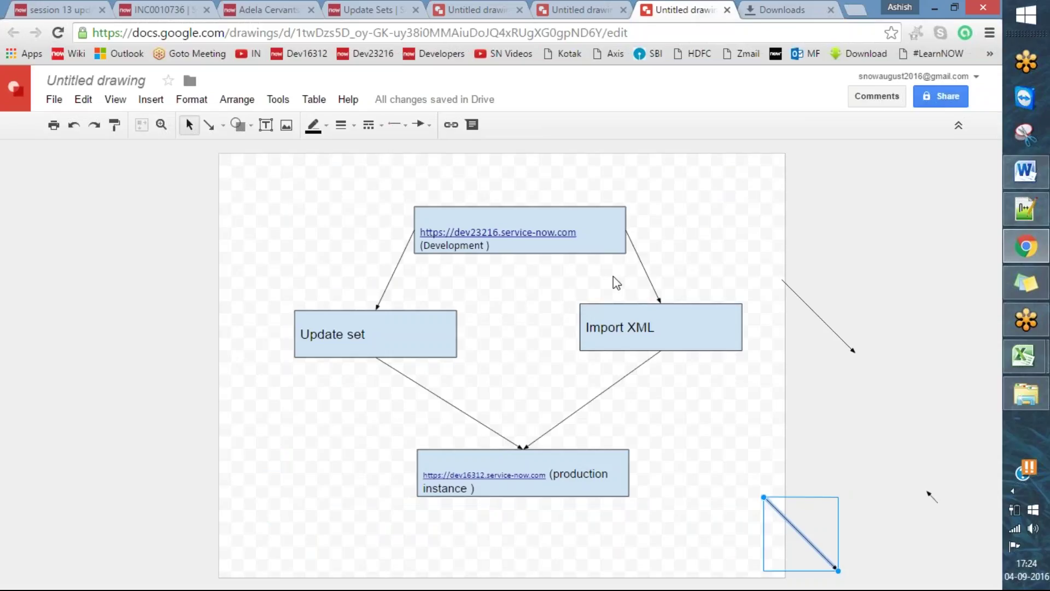
- Draw red ticks on the Development, production, Update set and Import XML boxes
{"action": "left_click", "coordinate": [513, 48]}
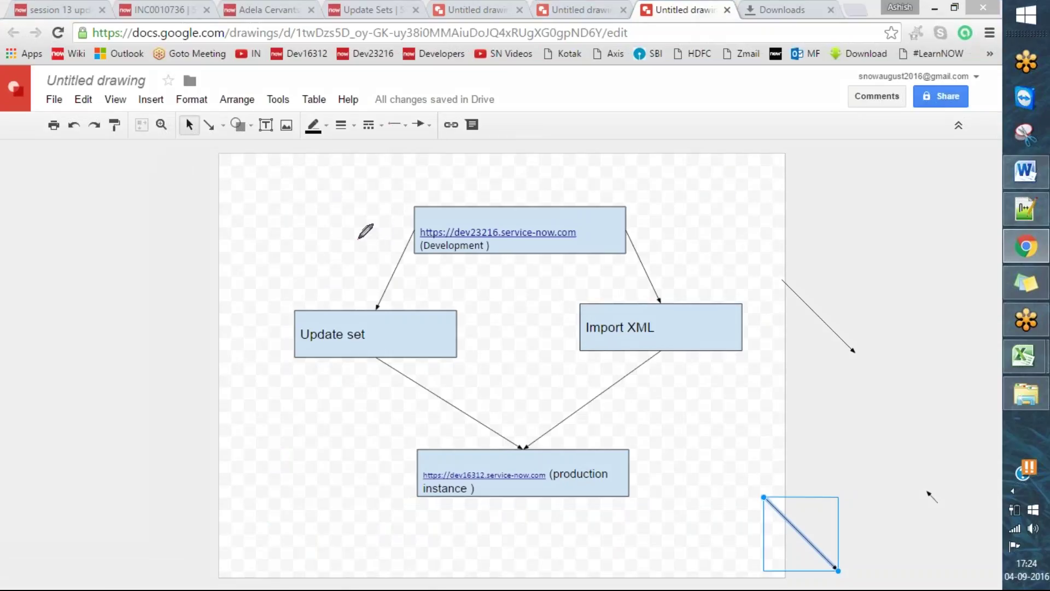
{"action": "left_click_drag", "start_coordinate": [348, 244], "coordinate": [413, 201]}
{"action": "left_click_drag", "start_coordinate": [369, 467], "coordinate": [480, 401]}
{"action": "mouse_move", "coordinate": [268, 336]}
{"action": "left_mouse_down"}
{"action": "mouse_move", "coordinate": [298, 337]}
{"action": "mouse_move", "coordinate": [338, 312]}
{"action": "left_mouse_up"}
{"action": "mouse_move", "coordinate": [560, 320]}
{"action": "left_mouse_down"}
{"action": "mouse_move", "coordinate": [584, 343]}
{"action": "mouse_move", "coordinate": [660, 294]}
{"action": "left_mouse_up"}
{"action": "left_click_drag", "start_coordinate": [560, 462], "coordinate": [622, 431]}
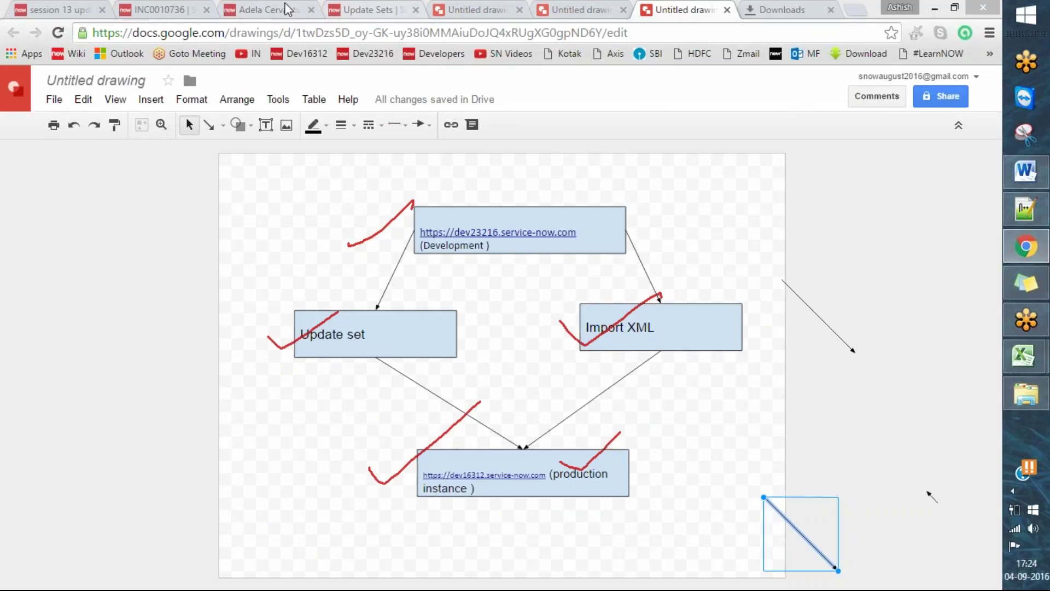
- Go back to the ServiceNow user record on dev23216
{"action": "left_click", "coordinate": [240, 8]}
{"action": "left_click", "coordinate": [165, 9]}
{"action": "left_click", "coordinate": [263, 9]}
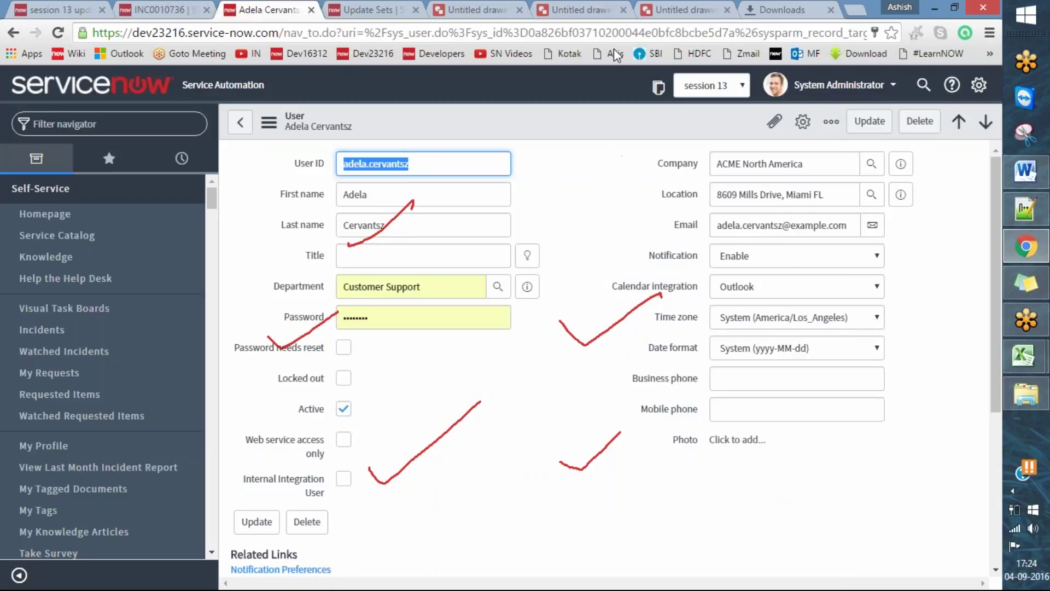
- Elevate the administrator session to security_admin and reload the page
{"action": "left_click", "coordinate": [893, 87]}
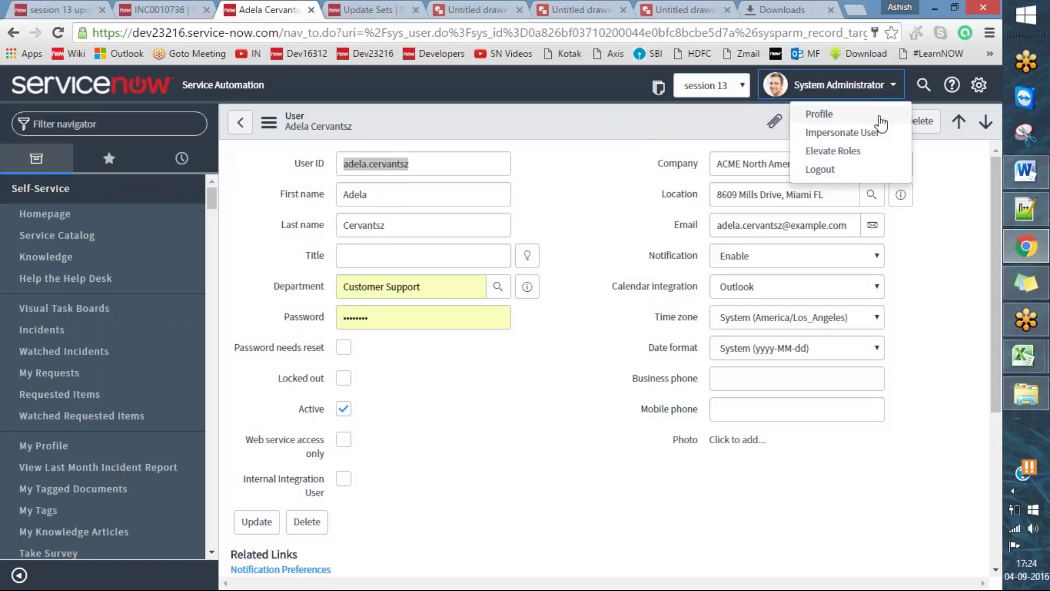
{"action": "left_click", "coordinate": [833, 151]}
{"action": "left_click", "coordinate": [385, 185]}
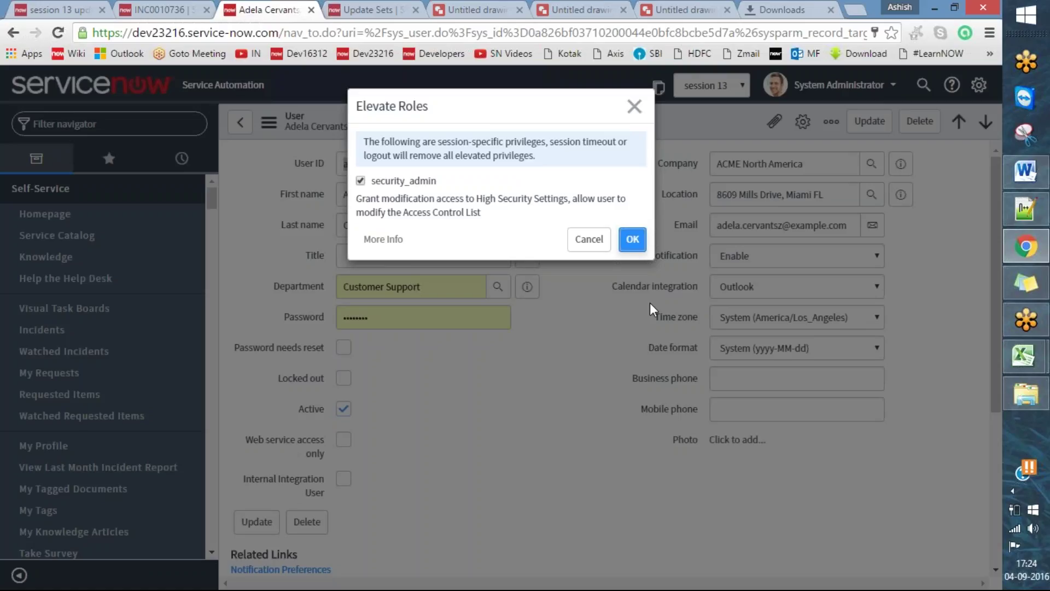
{"action": "left_click", "coordinate": [634, 107]}
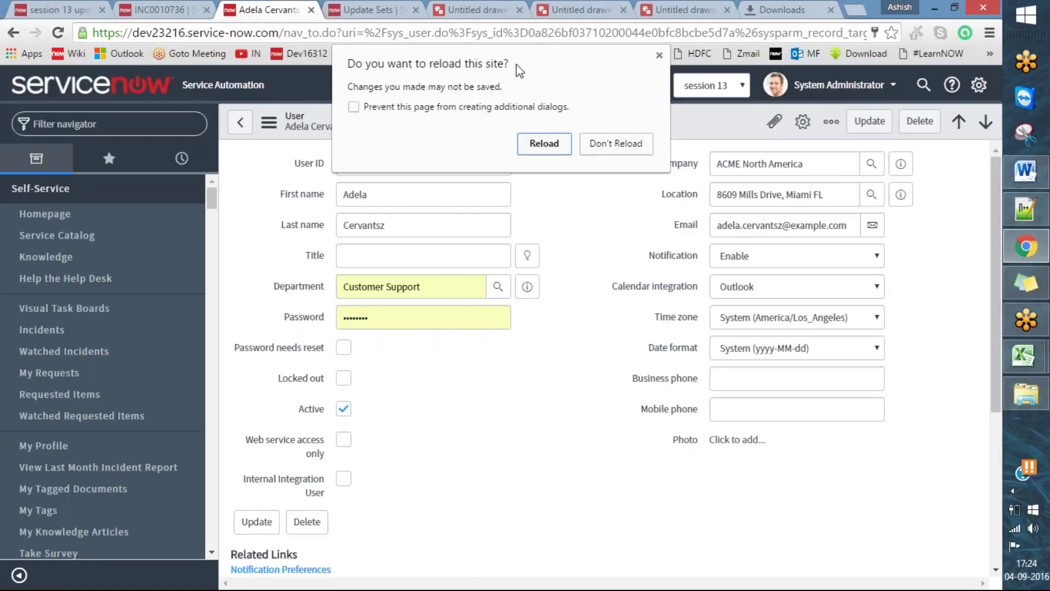
{"action": "left_click", "coordinate": [660, 56]}
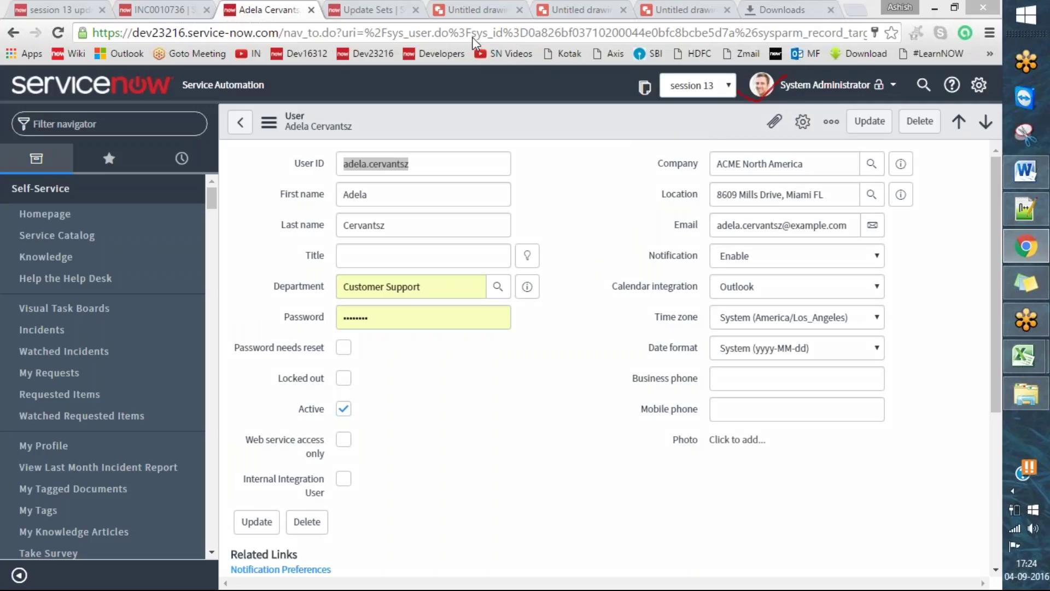
- Repeat the role elevation, reload, and enter 'incident.list' in the navigator filter
{"action": "left_click", "coordinate": [823, 85]}
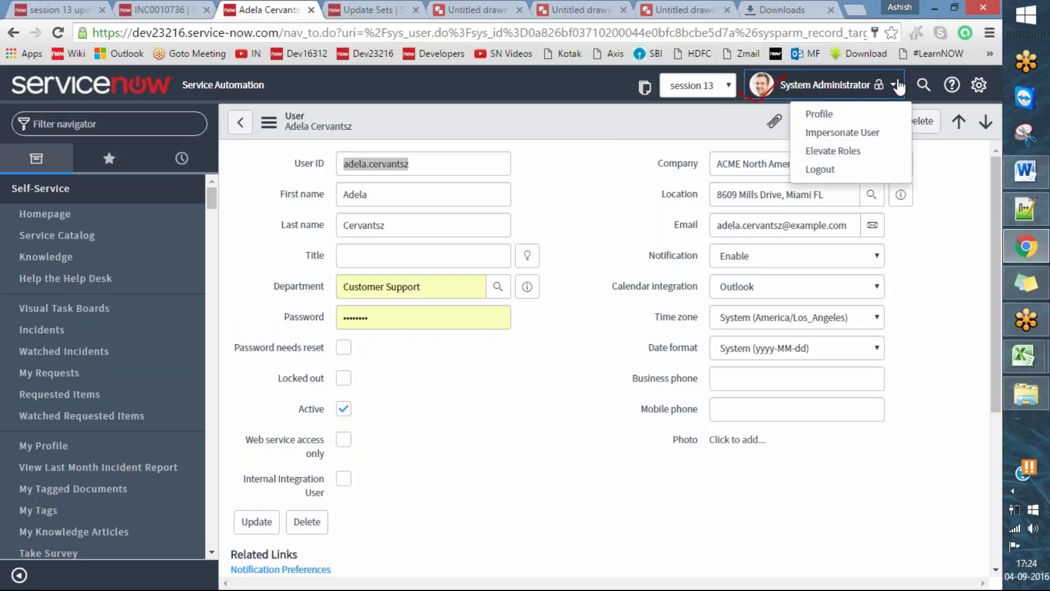
{"action": "left_click", "coordinate": [870, 163]}
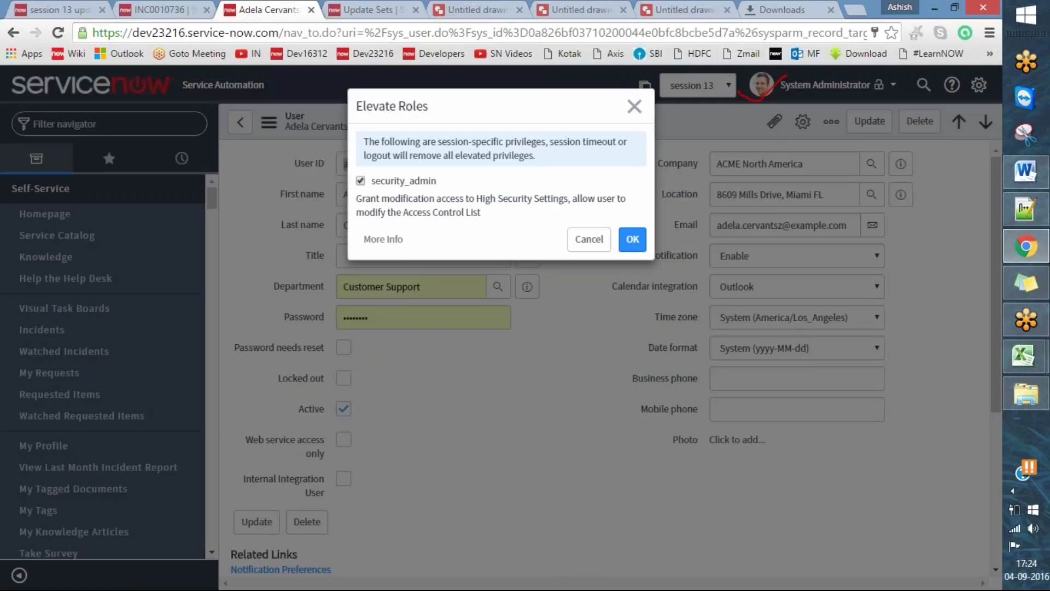
{"action": "left_click_drag", "start_coordinate": [438, 181], "coordinate": [400, 181]}
{"action": "left_click", "coordinate": [622, 249]}
{"action": "left_click", "coordinate": [548, 146]}
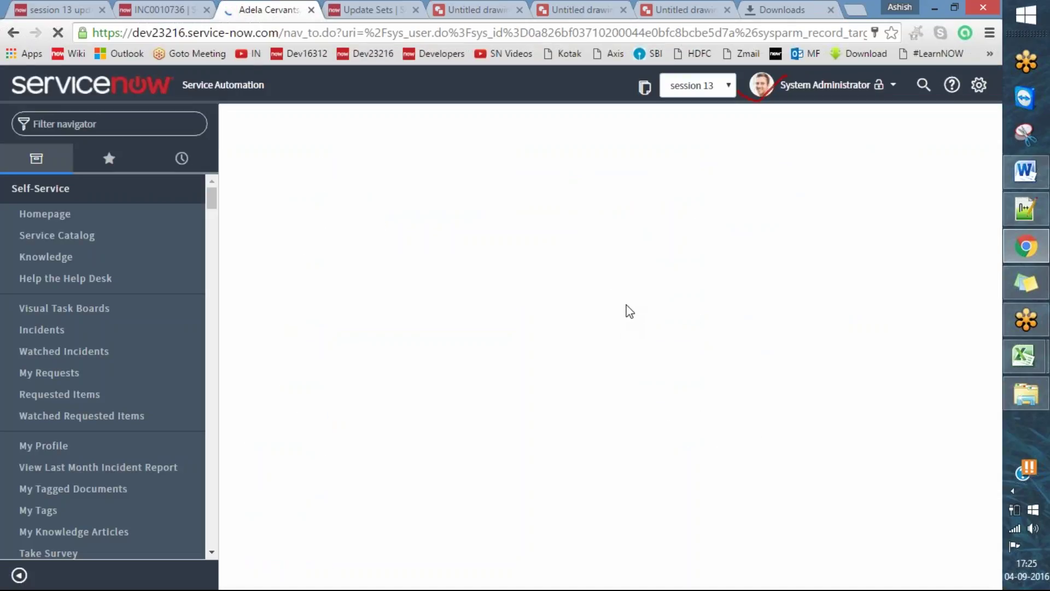
{"action": "left_click", "coordinate": [355, 7]}
{"action": "left_click", "coordinate": [253, 4]}
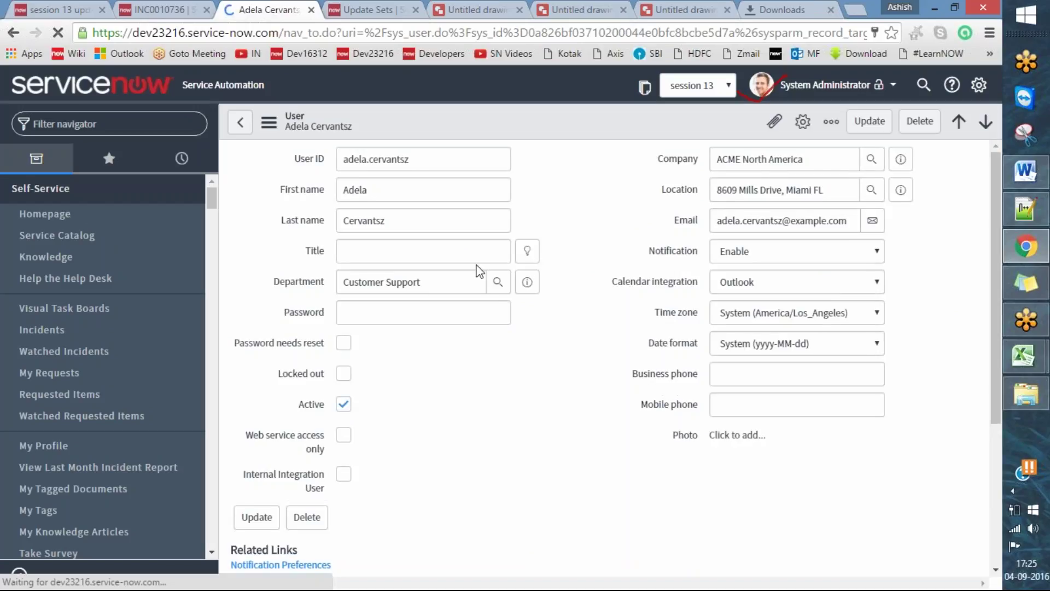
{"action": "left_click", "coordinate": [117, 120]}
{"action": "type", "text": "incident.list"}
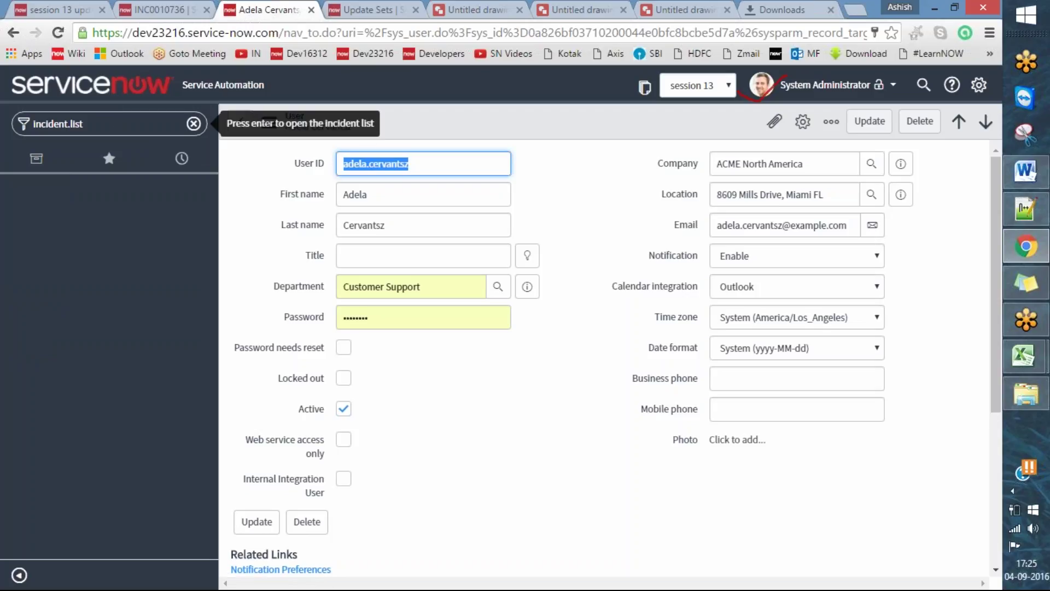
- Go to the incident list via incident.list, leave the user form, and open INC0010060
{"action": "left_click", "coordinate": [150, 125]}
{"action": "type", "text": "incident.list"}
{"action": "key", "text": "Return"}
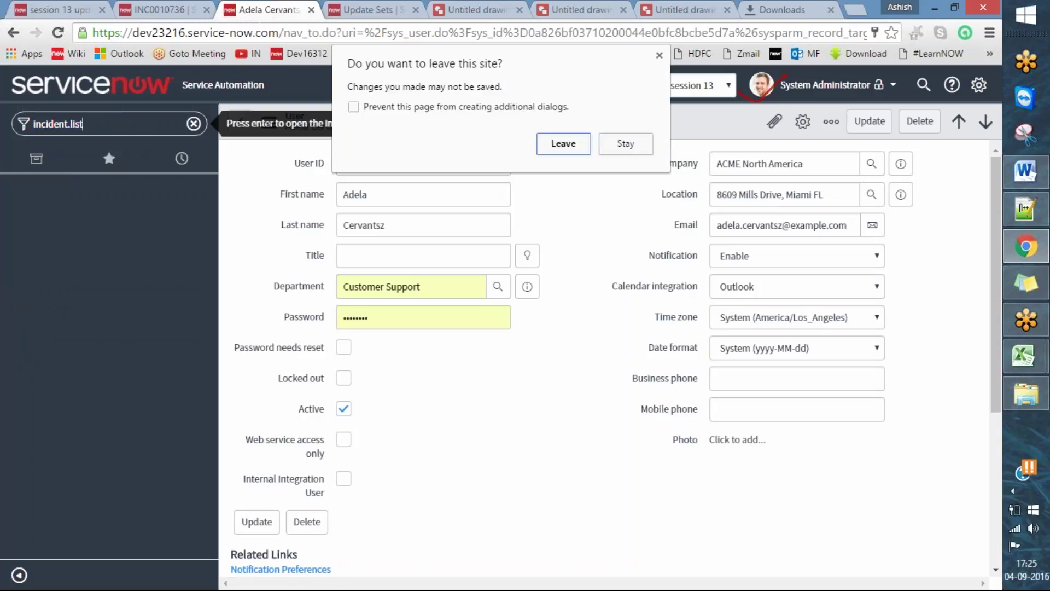
{"action": "left_click", "coordinate": [585, 145]}
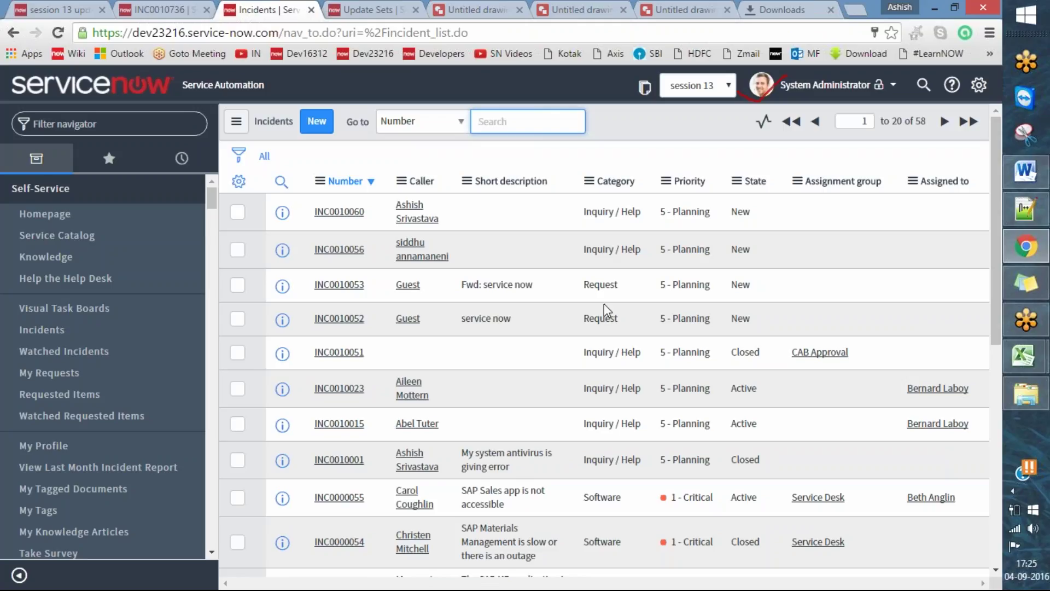
{"action": "left_click", "coordinate": [339, 212]}
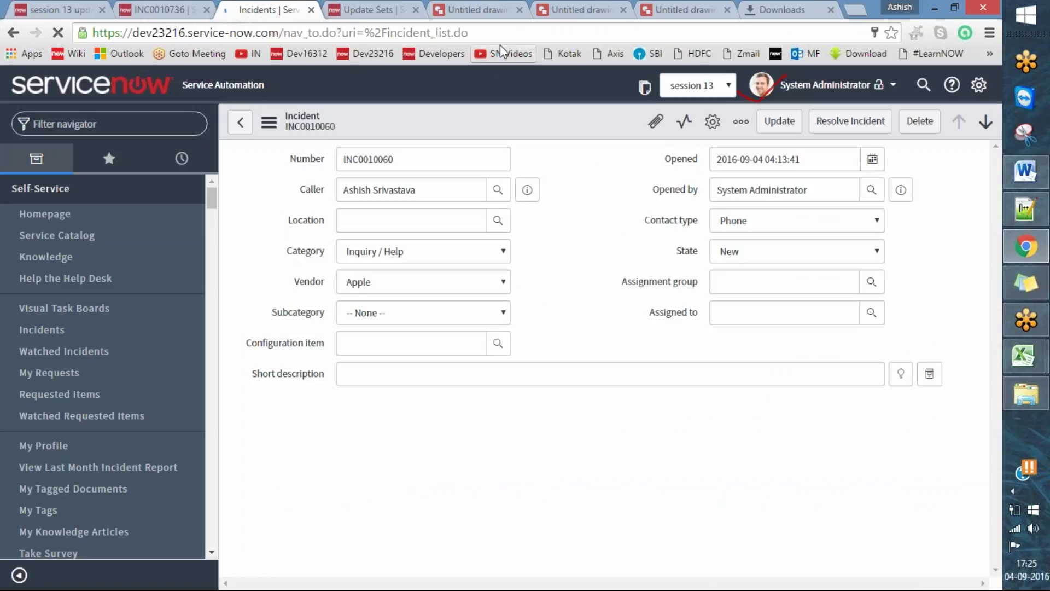
- Export incident INC0010060 using Export > XML (This Record) from the form header menu
{"action": "right_click", "coordinate": [508, 119]}
{"action": "left_click", "coordinate": [462, 123]}
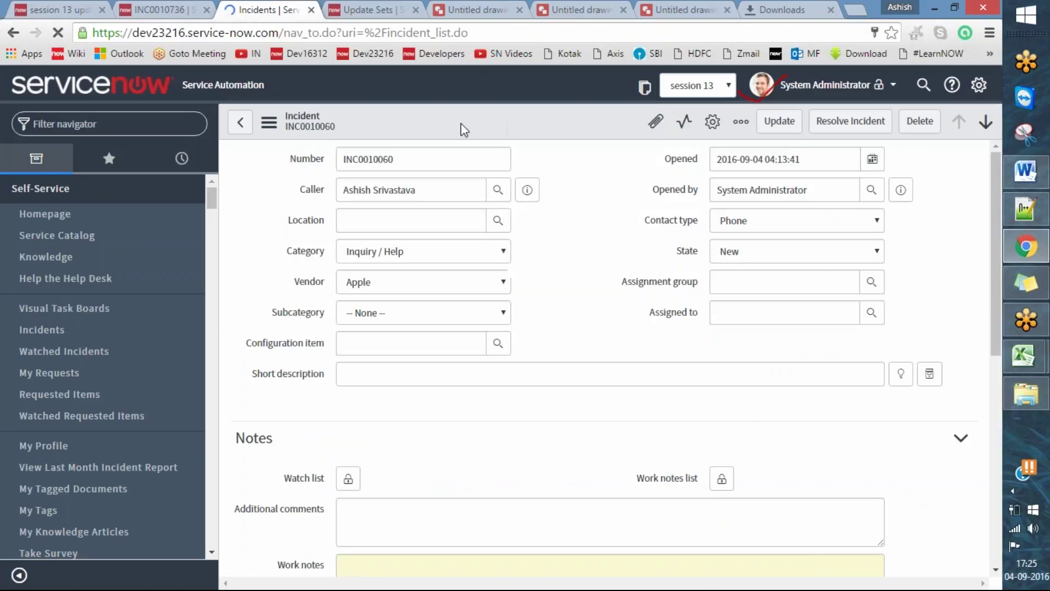
{"action": "right_click", "coordinate": [461, 124]}
{"action": "left_click", "coordinate": [947, 229]}
{"action": "scroll", "coordinate": [962, 257], "scroll_direction": "down", "scroll_amount": 10}
{"action": "scroll", "coordinate": [967, 271], "scroll_direction": "up", "scroll_amount": 10}
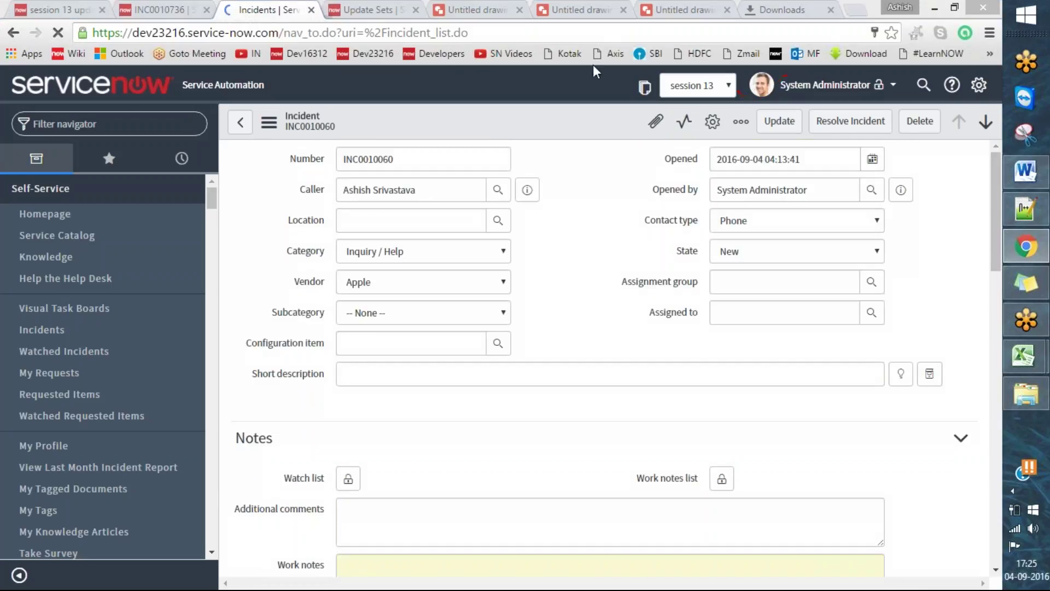
{"action": "right_click", "coordinate": [527, 128]}
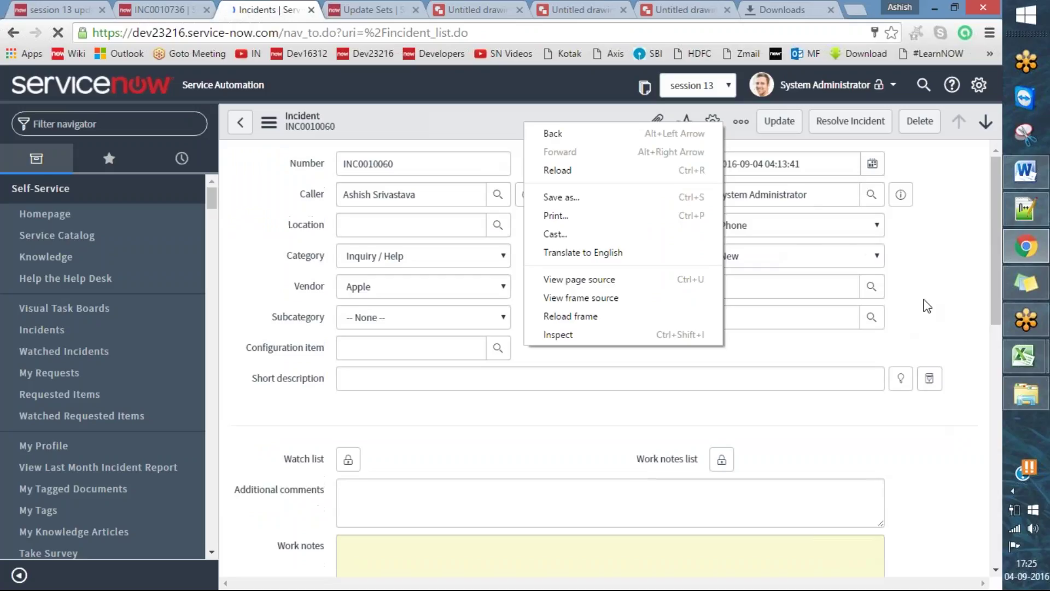
{"action": "left_click", "coordinate": [958, 328]}
{"action": "right_click", "coordinate": [472, 121]}
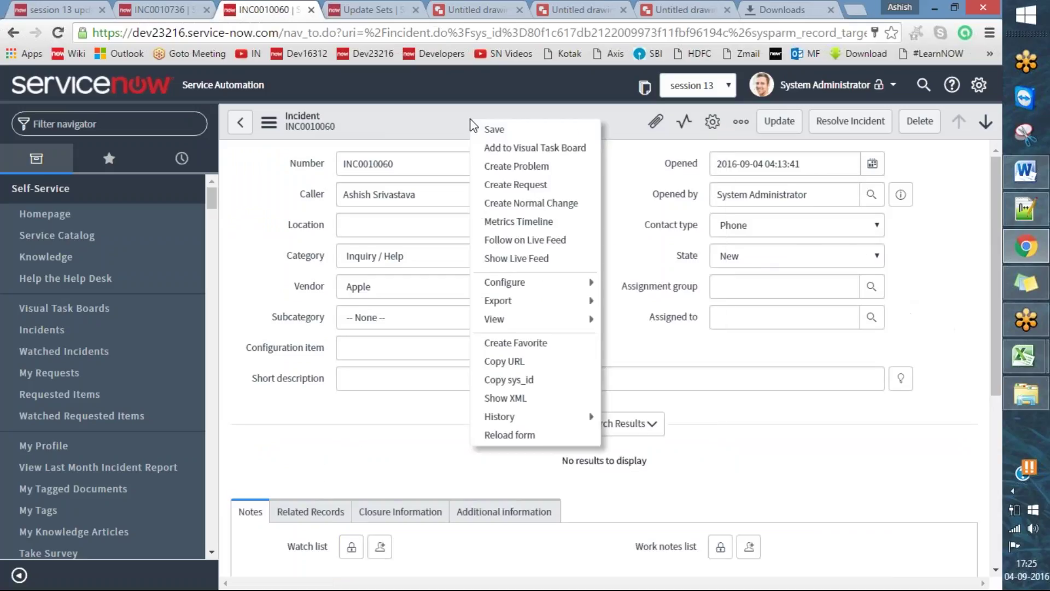
{"action": "mouse_move", "coordinate": [542, 302]}
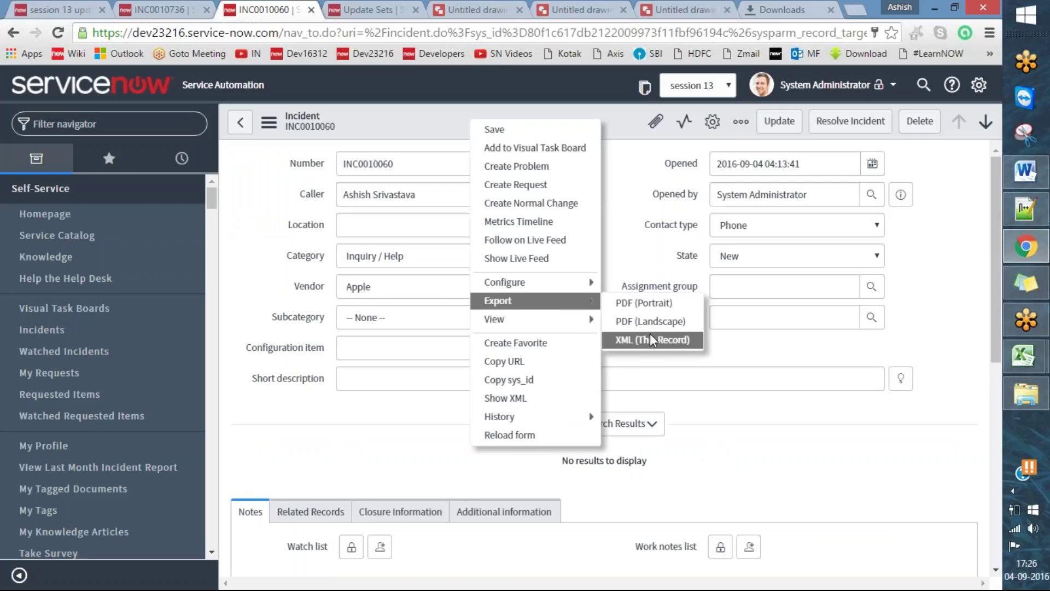
{"action": "left_click", "coordinate": [660, 339]}
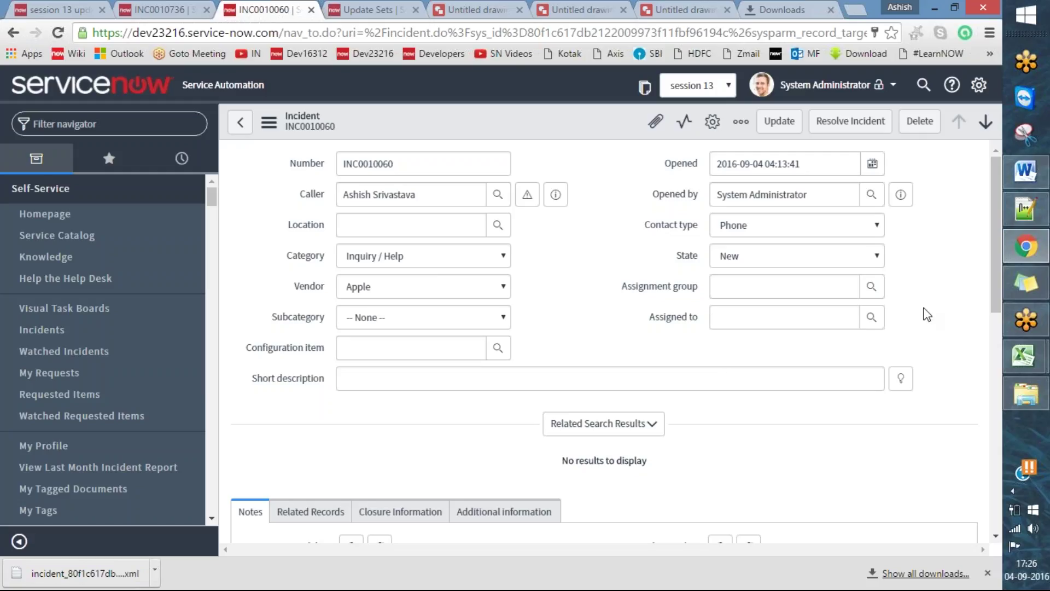
- Browse the incident form's header menu, then switch to the session 3 notes in Word
{"action": "scroll", "coordinate": [927, 312], "scroll_direction": "down", "scroll_amount": 6}
{"action": "scroll", "coordinate": [932, 311], "scroll_direction": "up", "scroll_amount": 5}
{"action": "scroll", "coordinate": [932, 310], "scroll_direction": "up", "scroll_amount": 1}
{"action": "right_click", "coordinate": [488, 129]}
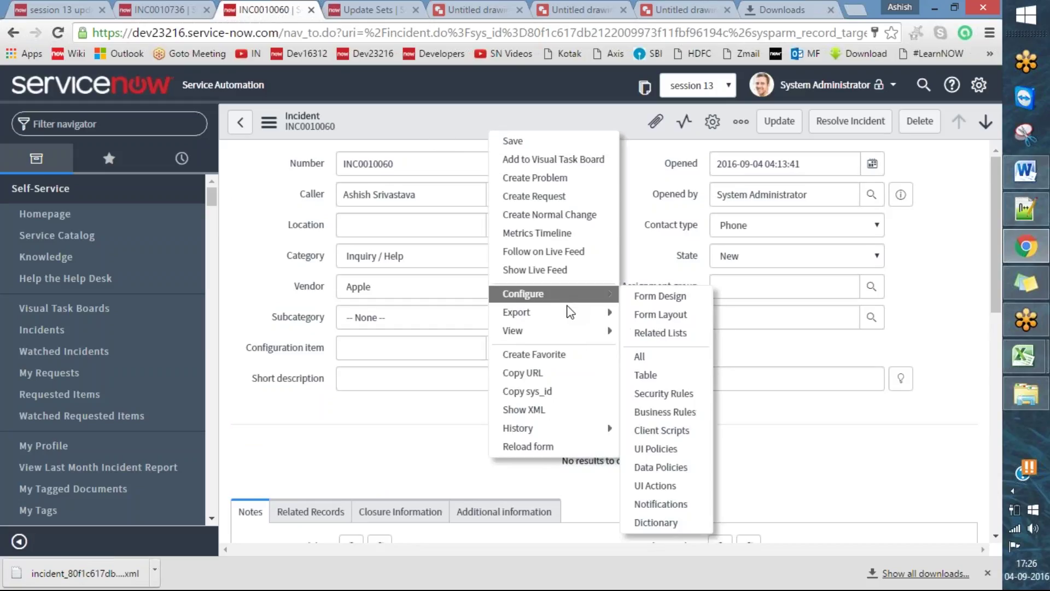
{"action": "mouse_move", "coordinate": [581, 316]}
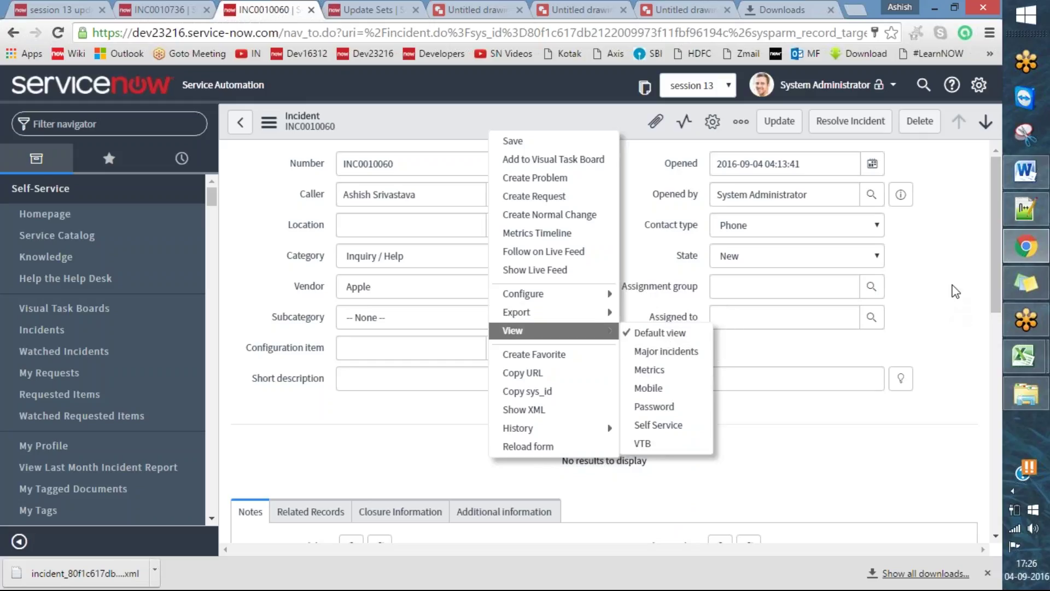
{"action": "left_click", "coordinate": [947, 295]}
{"action": "right_click", "coordinate": [539, 122]}
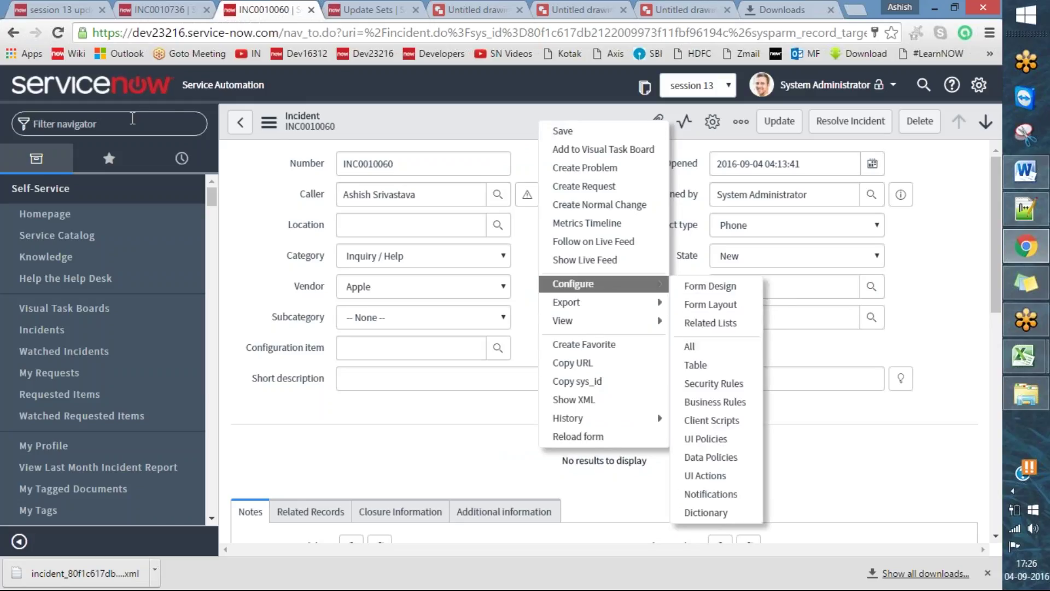
{"action": "left_click", "coordinate": [1027, 171]}
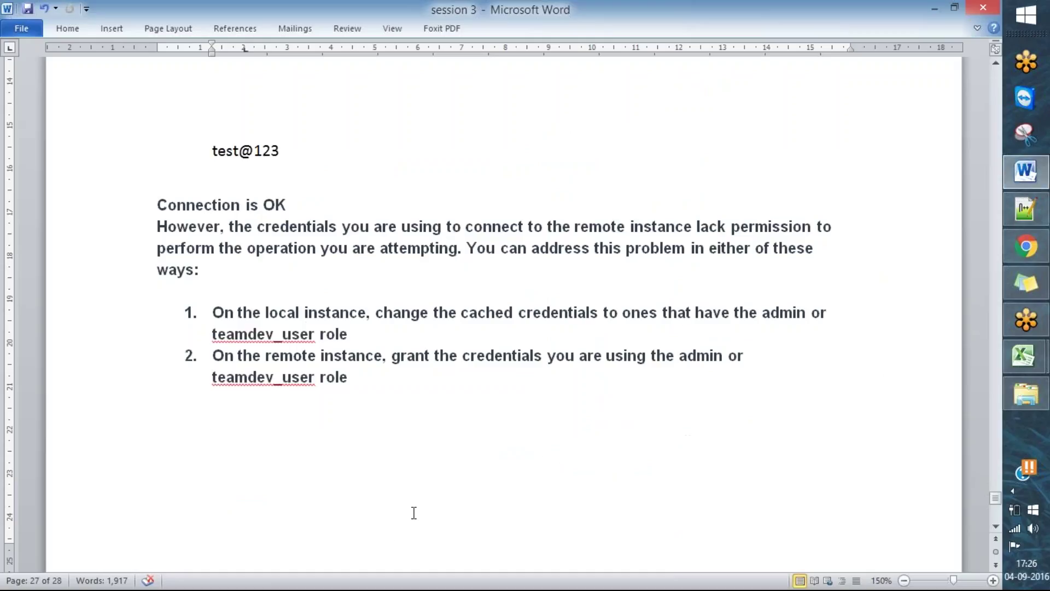
- Delete the pasted connection error text and leftover lines, then save the notes
{"action": "key", "text": "Down"}
{"action": "key", "text": "Down"}
{"action": "key", "text": "Down"}
{"action": "key", "text": "Up"}
{"action": "key", "text": "Up"}
{"action": "key", "text": "Up"}
{"action": "key", "text": "shift+Up"}
{"action": "key", "text": "shift+Up"}
{"action": "key", "text": "shift+Up"}
{"action": "key", "text": "shift+Up"}
{"action": "key", "text": "shift+Up"}
{"action": "key", "text": "shift+Up"}
{"action": "key", "text": "shift+Up"}
{"action": "key", "text": "shift+Up"}
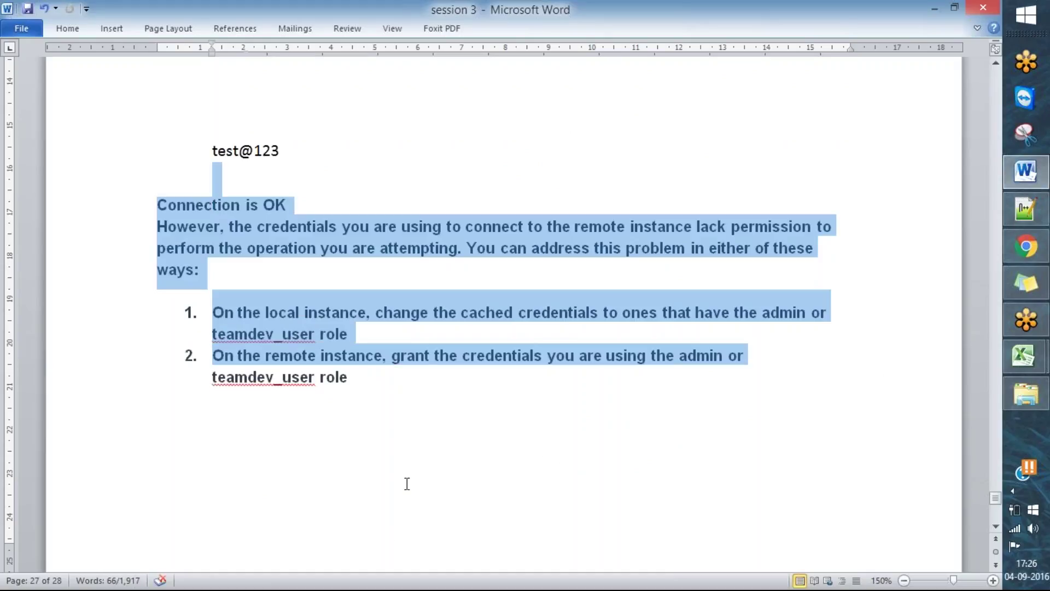
{"action": "key", "text": "Delete"}
{"action": "key", "text": "Up"}
{"action": "key", "text": "shift+Down"}
{"action": "key", "text": "shift+Down"}
{"action": "key", "text": "Delete"}
{"action": "key", "text": "ctrl+s"}
{"action": "scroll", "coordinate": [501, 436], "scroll_direction": "up", "scroll_amount": 7}
{"action": "scroll", "coordinate": [569, 418], "scroll_direction": "down", "scroll_amount": 1}
{"action": "scroll", "coordinate": [571, 418], "scroll_direction": "down", "scroll_amount": 2}
{"action": "scroll", "coordinate": [594, 413], "scroll_direction": "up", "scroll_amount": 3}
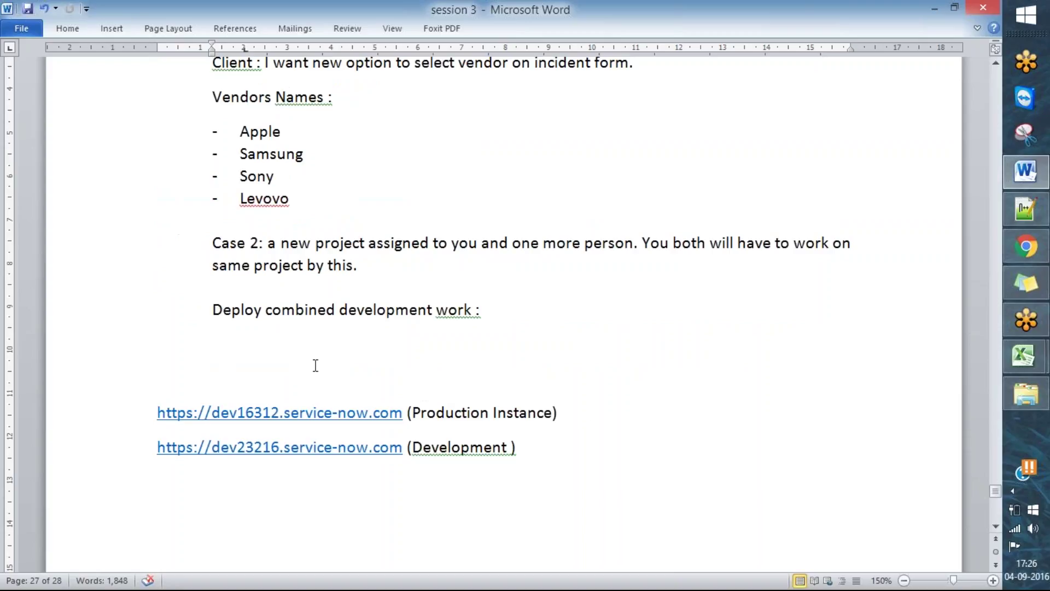
- Clear text below the deployment heading and write 'Case 3: update sources - how to connect with different instance.'
{"action": "left_click", "coordinate": [482, 358]}
{"action": "key", "text": "ctrl+shift+End"}
{"action": "key", "text": "Delete"}
{"action": "type", "text": "Case 3 :"}
{"action": "key", "text": "Return"}
{"action": "key", "text": "BackSpace"}
{"action": "key", "text": "BackSpace"}
{"action": "type", "text": ":"}
{"action": "key", "text": "Return"}
{"action": "key", "text": "BackSpace"}
{"action": "key", "text": "Left"}
{"action": "key", "text": "BackSpace"}
{"action": "key", "text": "End"}
{"action": "type", "text": "update"}
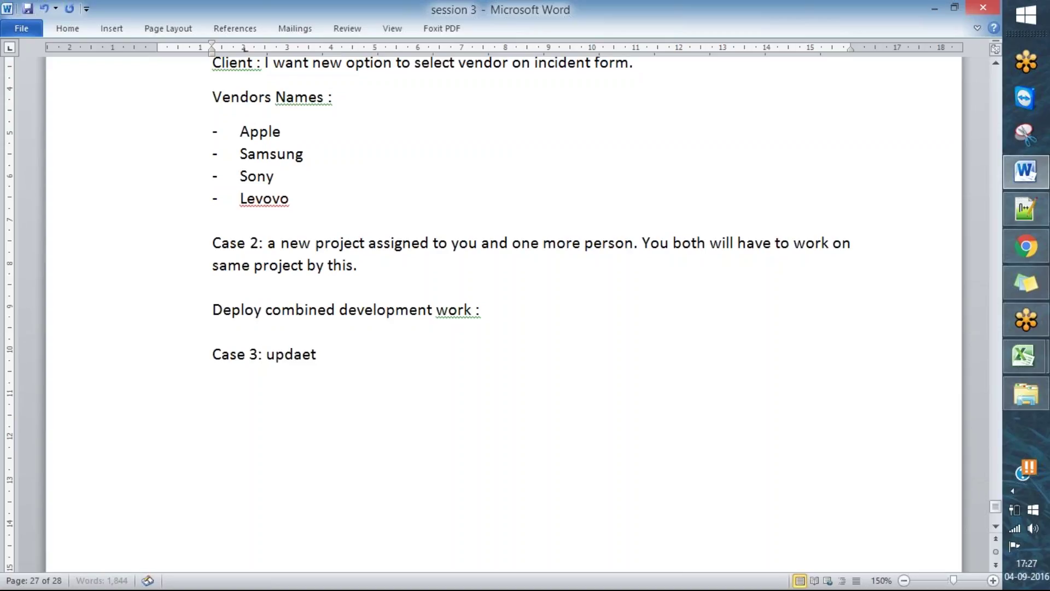
{"action": "type", "text": " sources"}
{"action": "type", "text": " - jpw"}
{"action": "key", "text": "BackSpace"}
{"action": "key", "text": "BackSpace"}
{"action": "key", "text": "BackSpace"}
{"action": "type", "text": "how to co"}
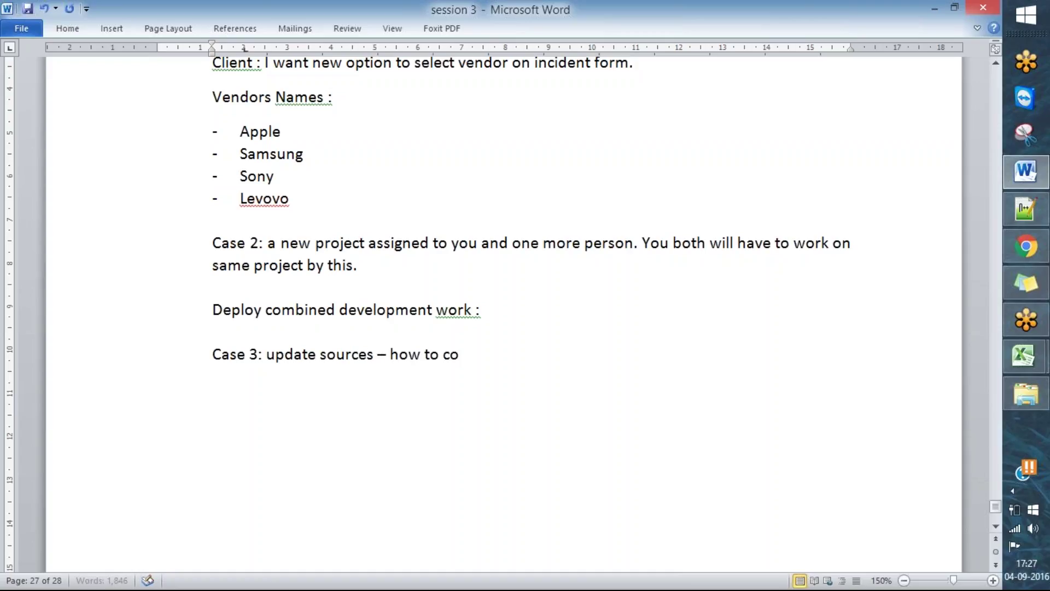
{"action": "type", "text": "nnect with di"}
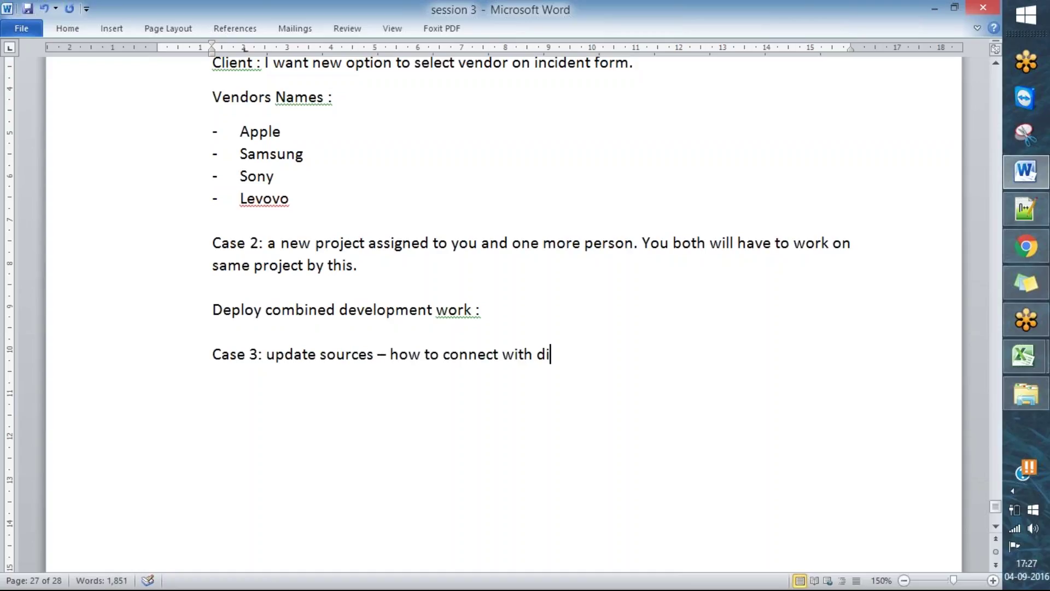
{"action": "type", "text": "fferent instance."}
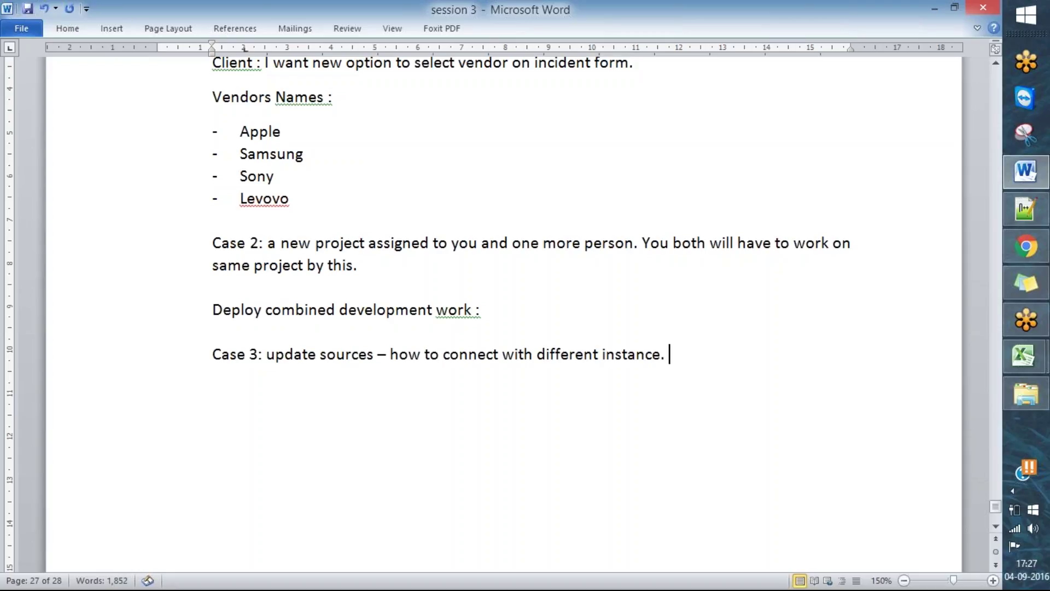
- Add 'Case 4 : how to export a record in XML format.' and 'Case 5 : how to merge update set'
{"action": "key", "text": "Return"}
{"action": "type", "text": "Case 4 "}
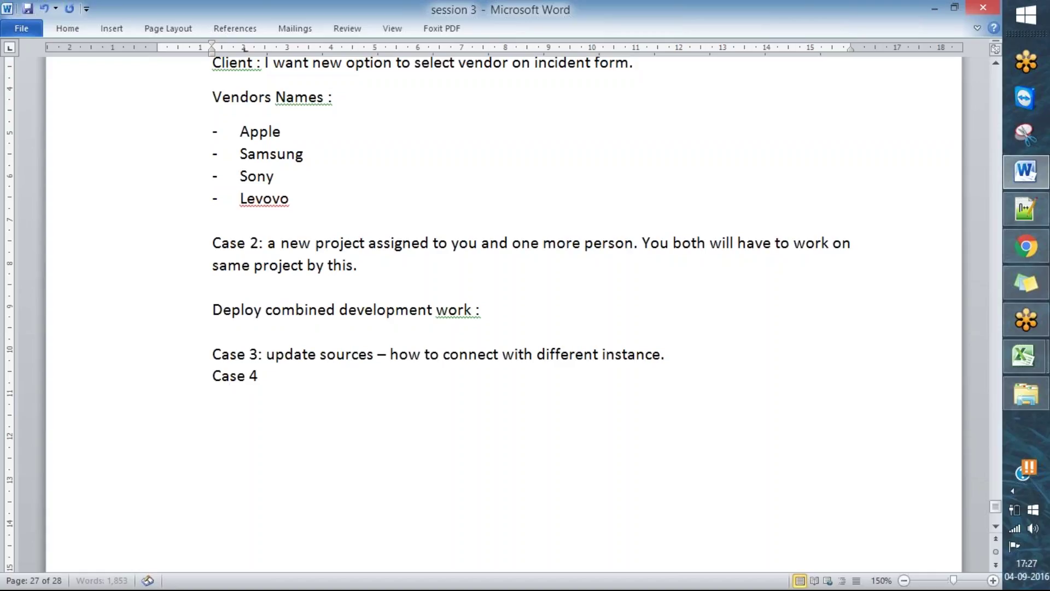
{"action": "type", "text": ": how to export a re"}
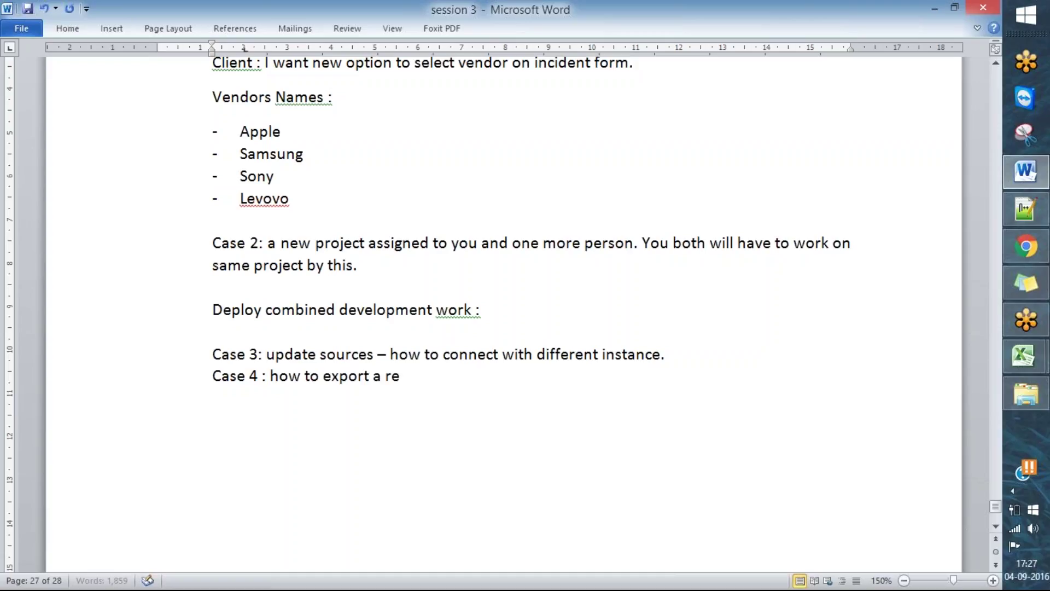
{"action": "type", "text": "cord in XML format."}
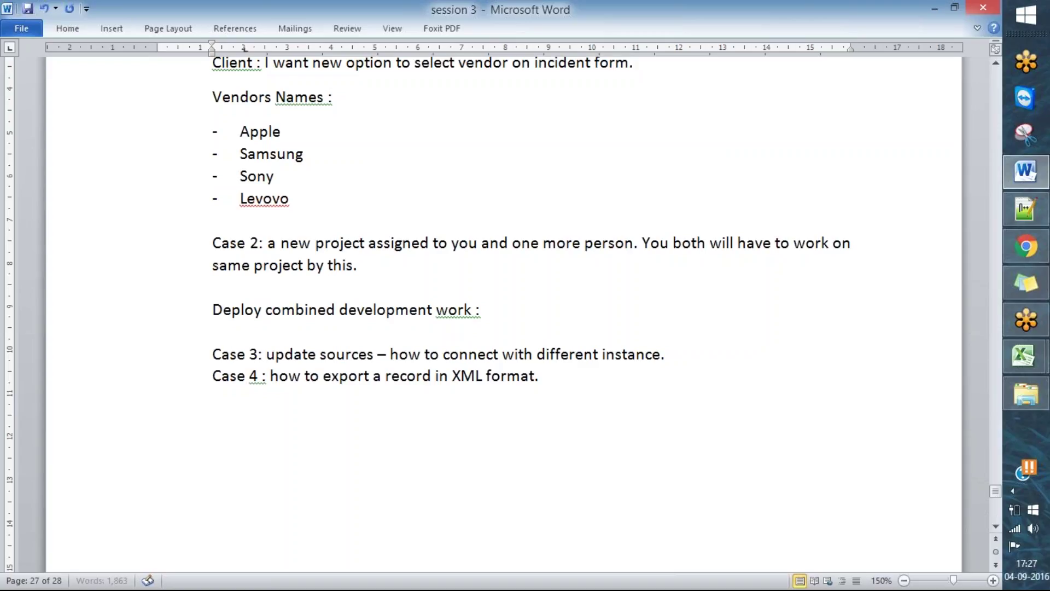
{"action": "key", "text": "Return"}
{"action": "type", "text": "Case 5 : e"}
{"action": "key", "text": "BackSpace"}
{"action": "type", "text": "how to merge "}
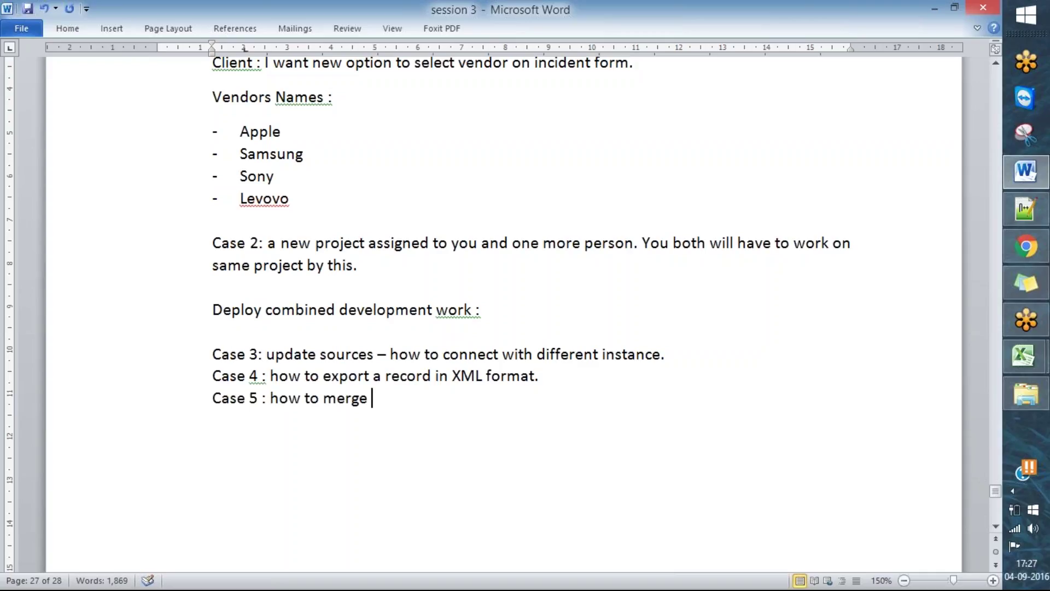
{"action": "type", "text": "update set"}
- Add 'case 6: how to deploy groups/user in non prod instance.', save, and select the Case 4 line
{"action": "key", "text": "Return"}
{"action": "type", "text": "case 6:"}
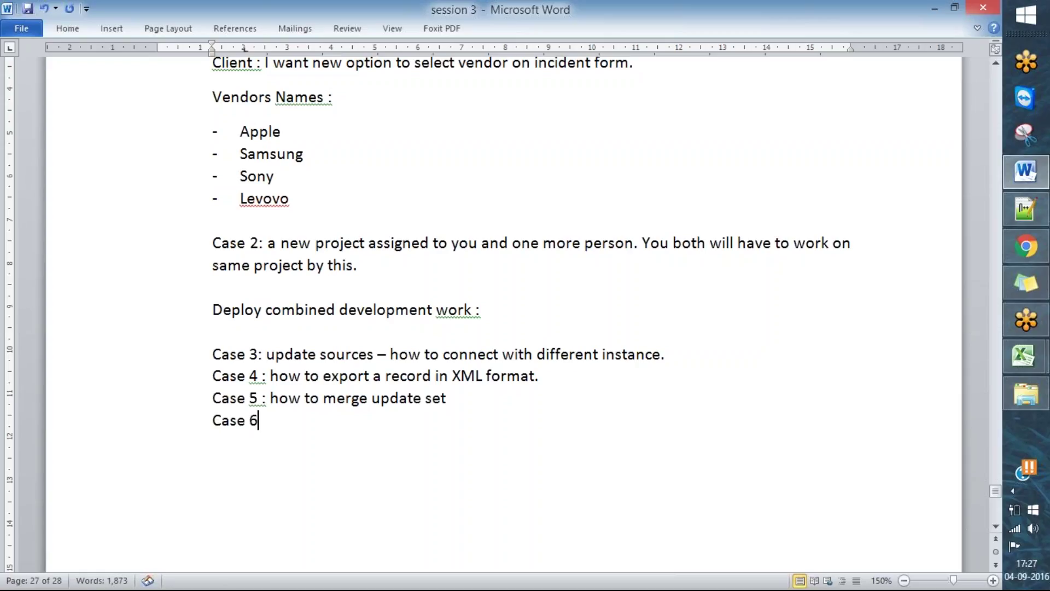
{"action": "type", "text": " how to deploy "}
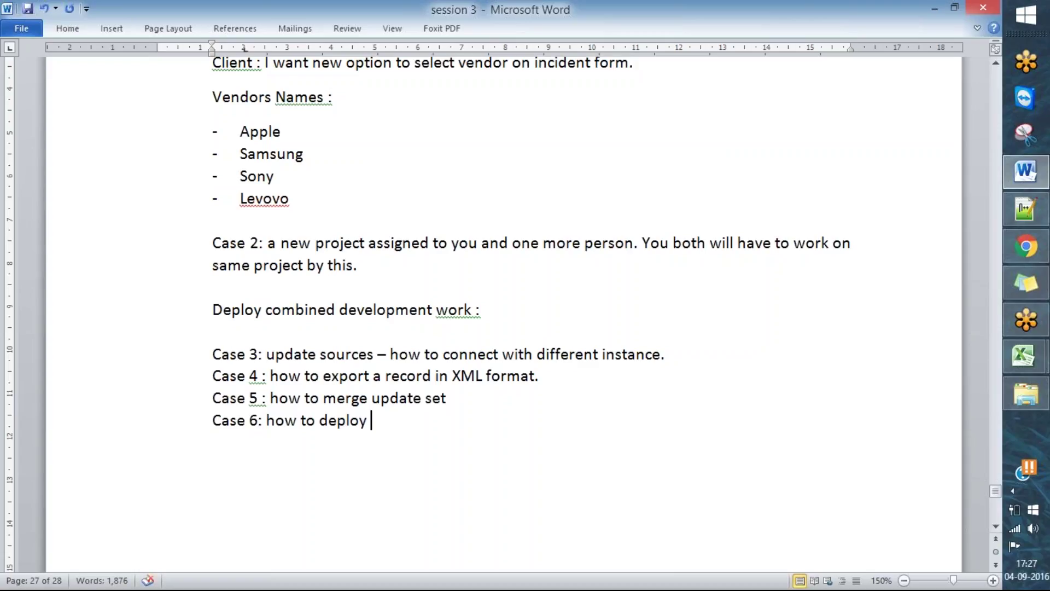
{"action": "type", "text": "user"}
{"action": "key", "text": "BackSpace"}
{"action": "key", "text": "BackSpace"}
{"action": "key", "text": "BackSpace"}
{"action": "key", "text": "BackSpace"}
{"action": "key", "text": "BackSpace"}
{"action": "type", "text": "groups"}
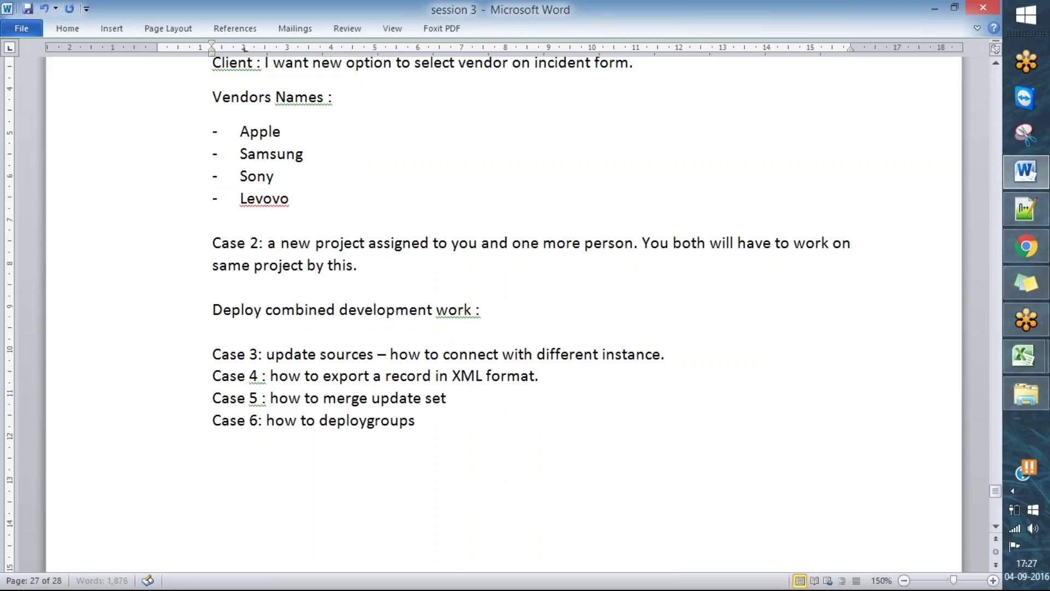
{"action": "key", "text": "Left"}
{"action": "key", "text": "Left"}
{"action": "key", "text": "Left"}
{"action": "key", "text": "Left"}
{"action": "key", "text": "Left"}
{"action": "key", "text": "Left"}
{"action": "key", "text": "End"}
{"action": "type", "text": "/user in non [pto"}
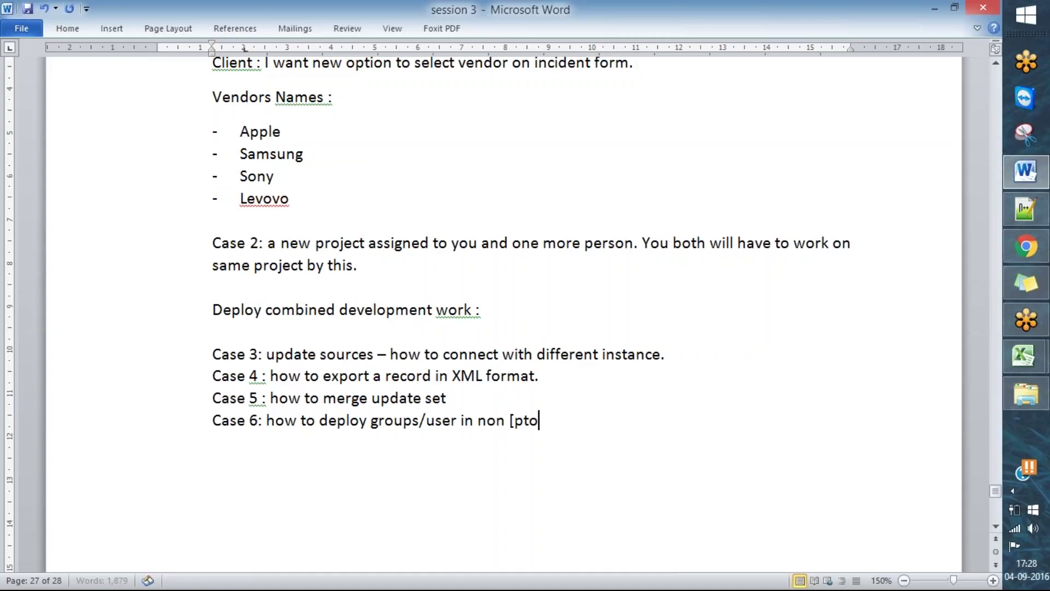
{"action": "key", "text": "BackSpace"}
{"action": "key", "text": "BackSpace"}
{"action": "key", "text": "BackSpace"}
{"action": "key", "text": "BackSpace"}
{"action": "type", "text": "prod"}
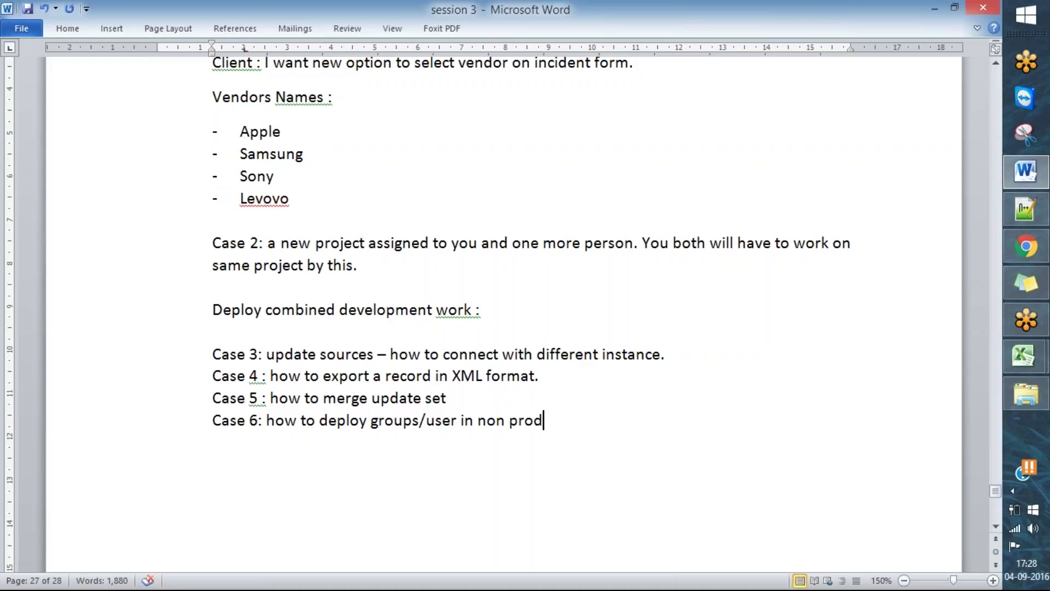
{"action": "type", "text": " instance."}
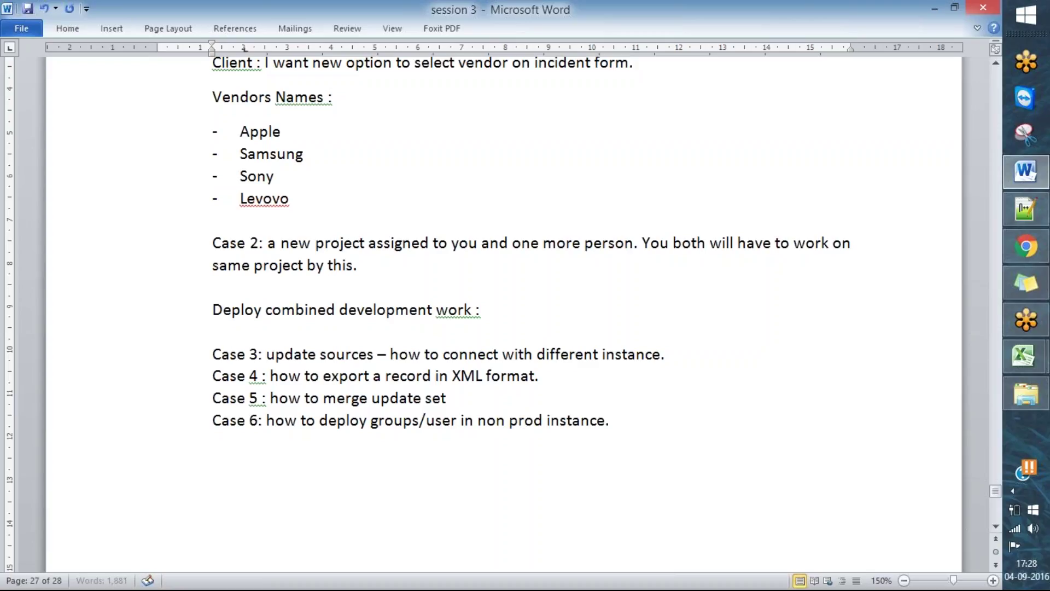
{"action": "key", "text": "ctrl+s"}
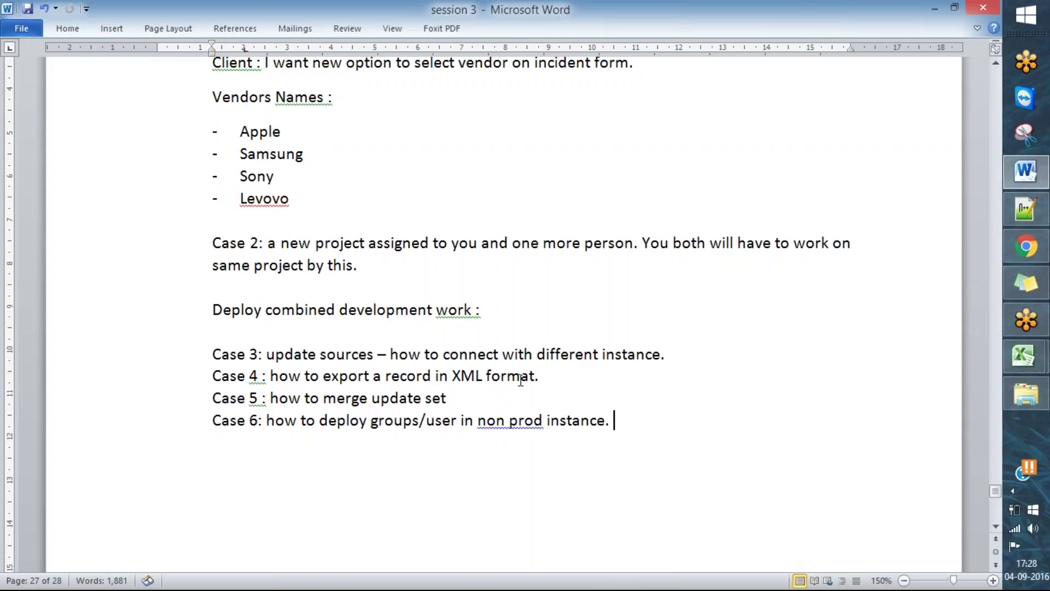
{"action": "left_click_drag", "start_coordinate": [557, 370], "coordinate": [246, 376]}
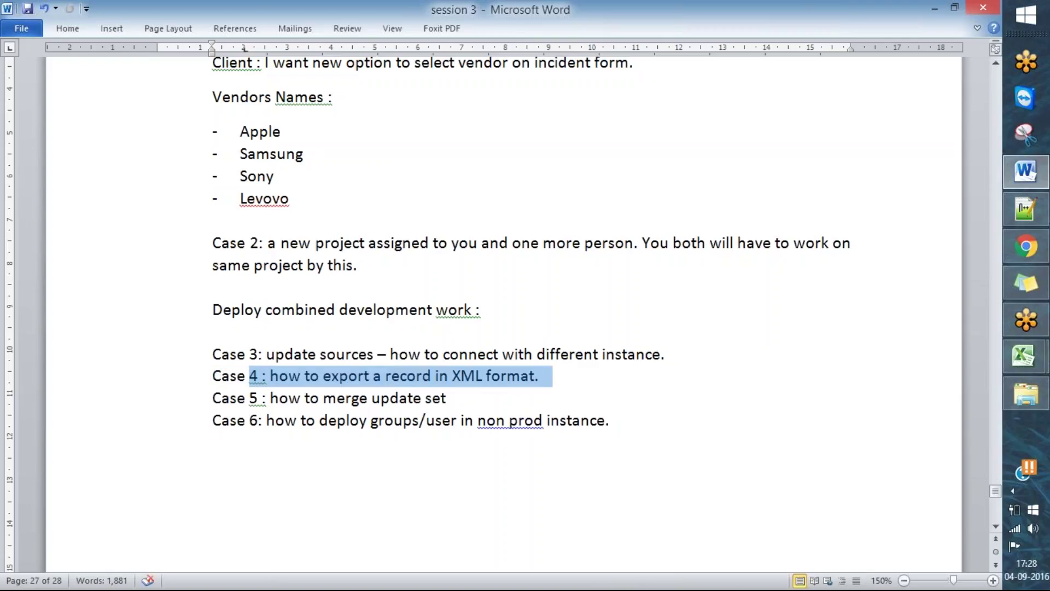
{"action": "left_click", "coordinate": [1026, 246]}
- Open session 13 update set 2 from Local Update Sets and launch Merge With Another Update Set
{"action": "left_click", "coordinate": [440, 130]}
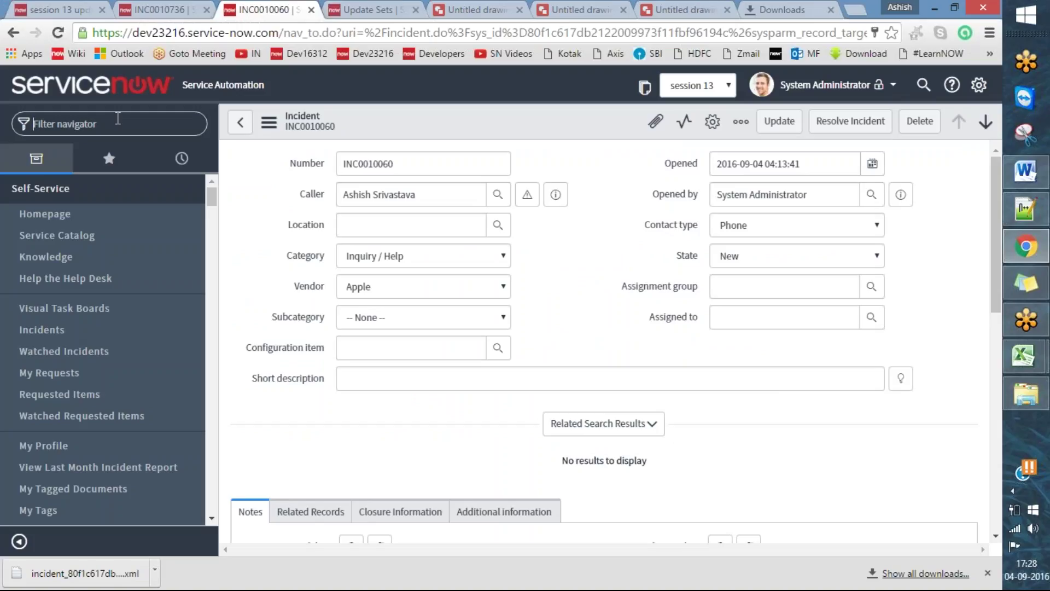
{"action": "type", "text": "local up"}
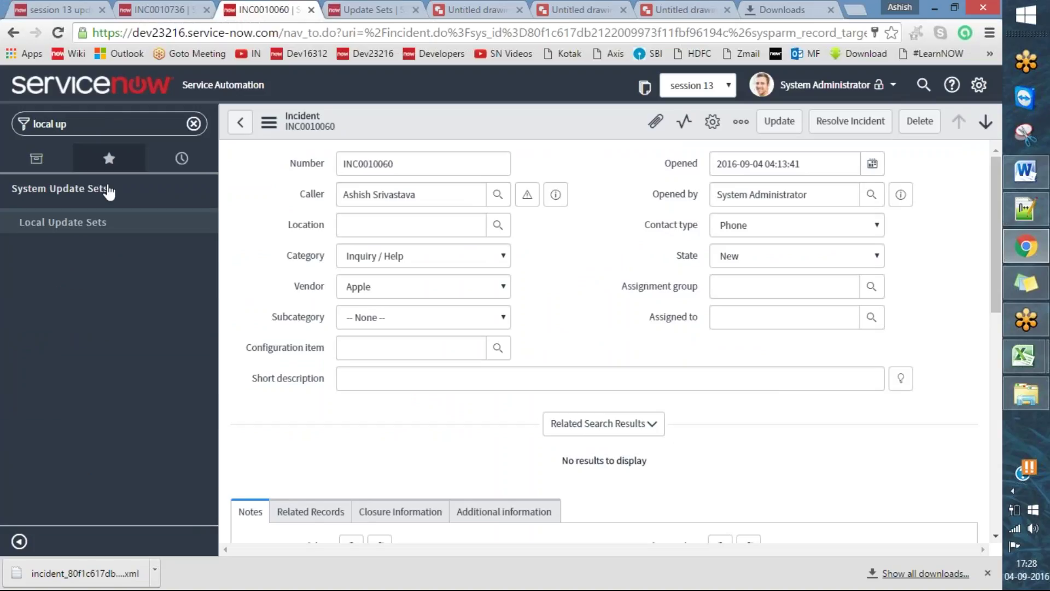
{"action": "left_click", "coordinate": [84, 222]}
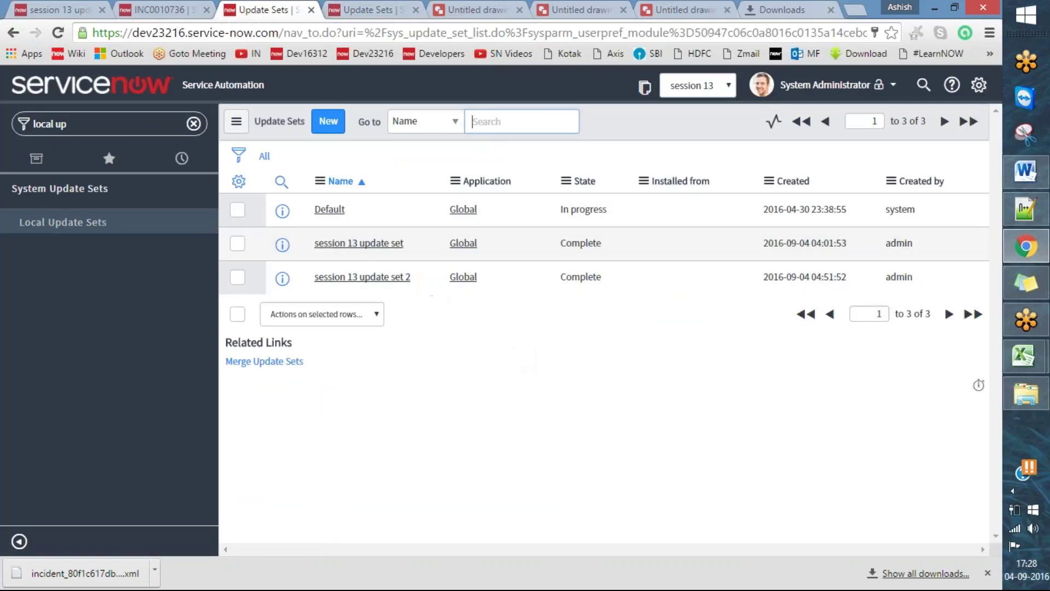
{"action": "left_click", "coordinate": [348, 282]}
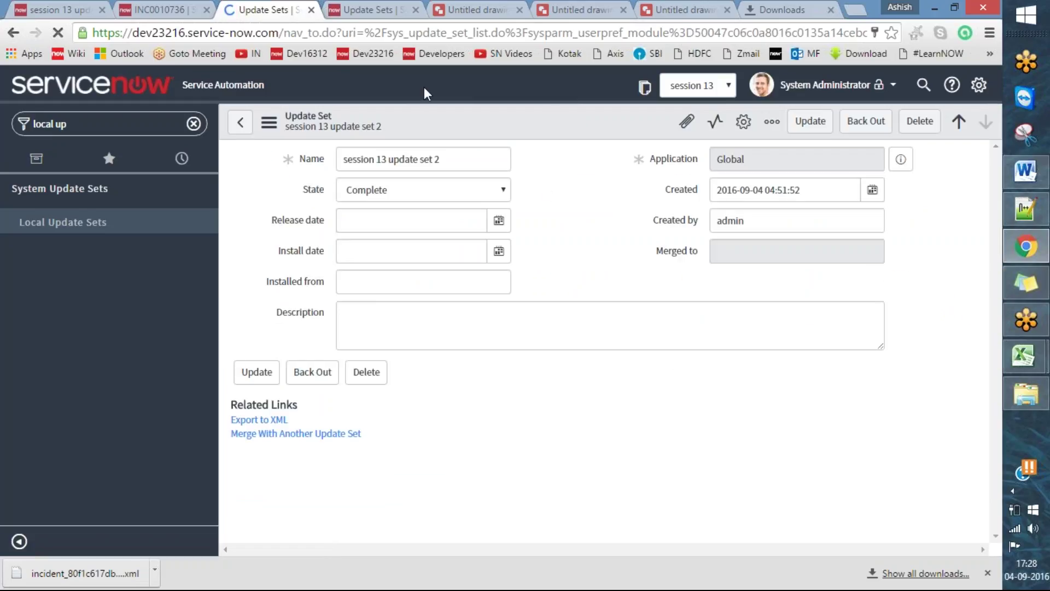
{"action": "left_click_drag", "start_coordinate": [270, 130], "coordinate": [345, 95]}
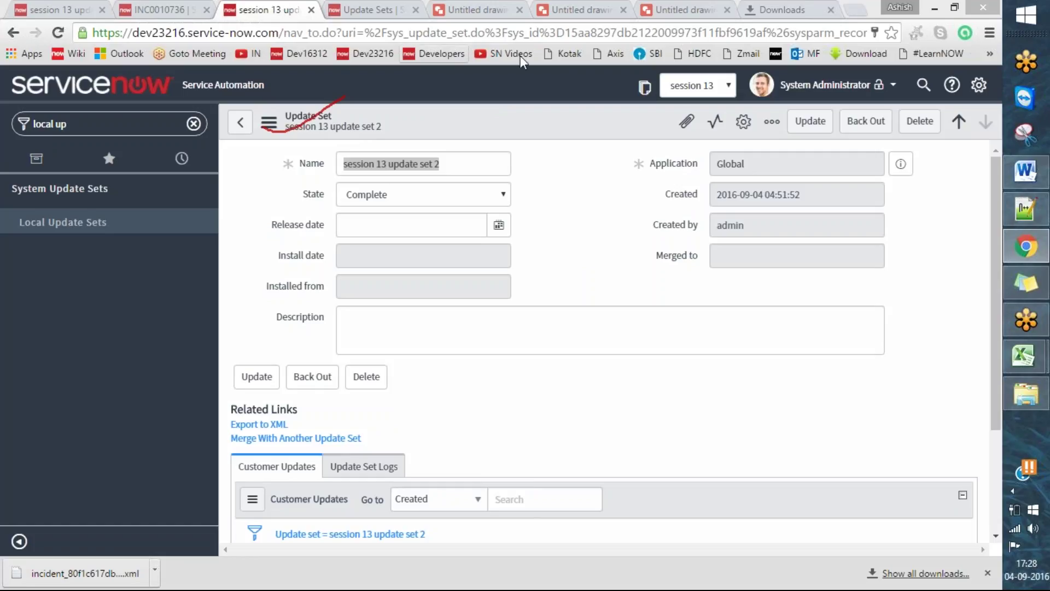
{"action": "key", "text": "Escape"}
{"action": "left_click_drag", "start_coordinate": [225, 442], "coordinate": [288, 411]}
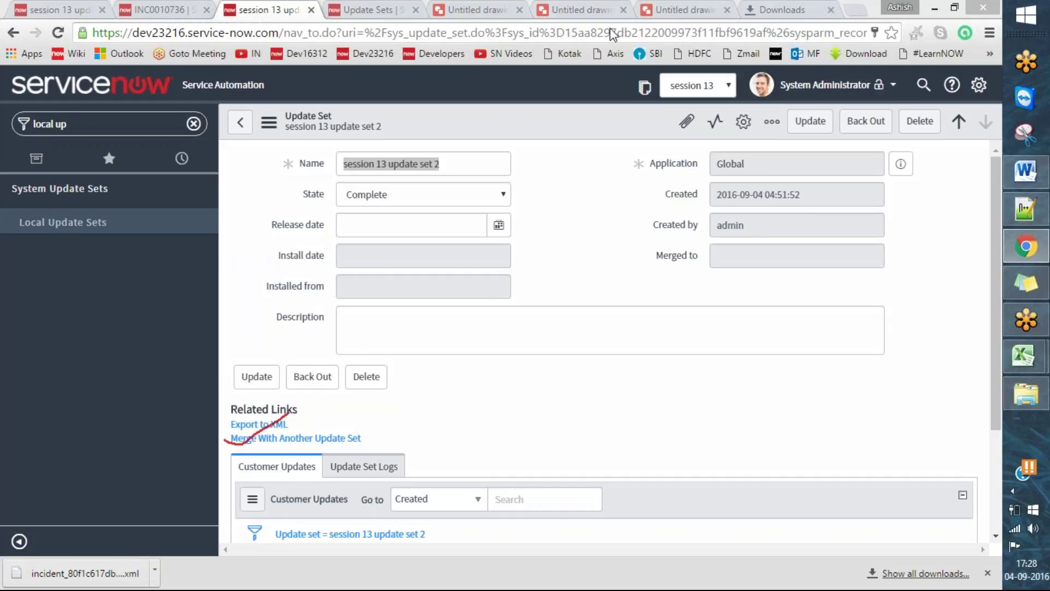
{"action": "left_click", "coordinate": [342, 439]}
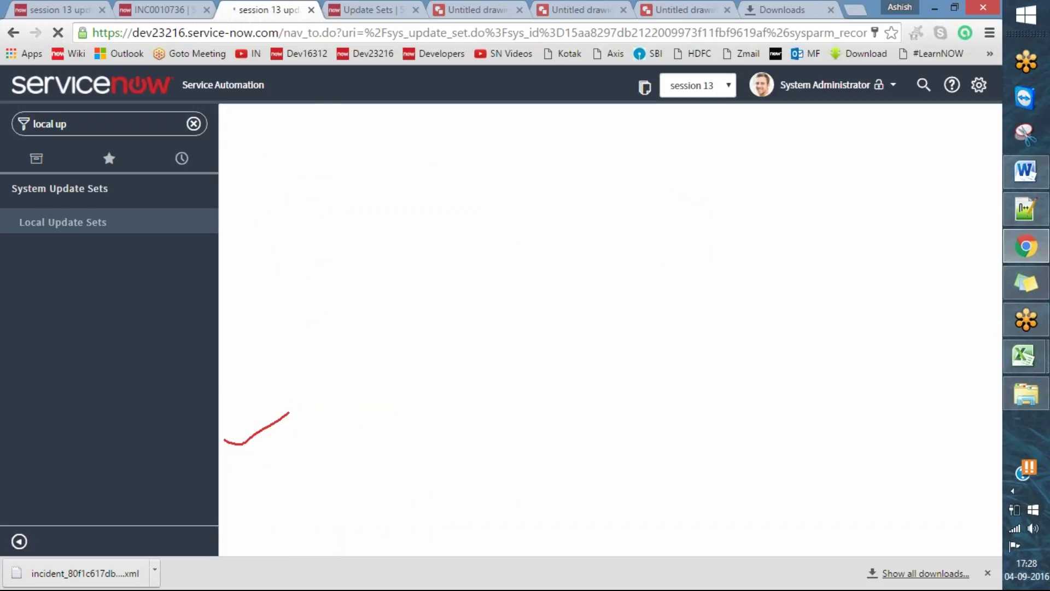
{"action": "left_click", "coordinate": [469, 164]}
- Replace the default name 'Merged Set' with 'Master session 13 update set'
{"action": "triple_click", "coordinate": [469, 164]}
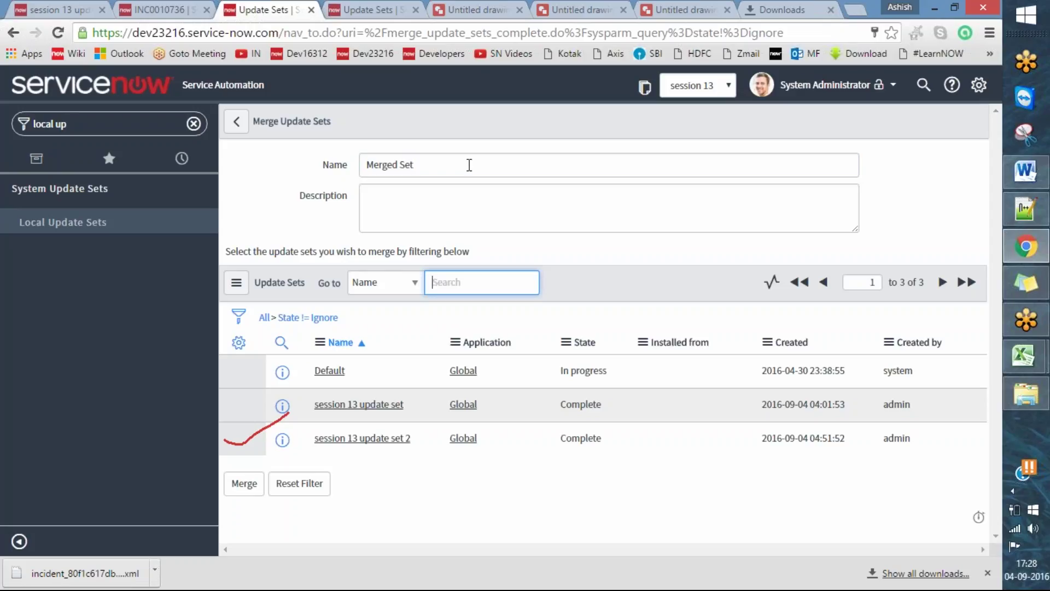
{"action": "left_click", "coordinate": [469, 165]}
{"action": "key", "text": "ctrl+a"}
{"action": "key", "text": "BackSpace"}
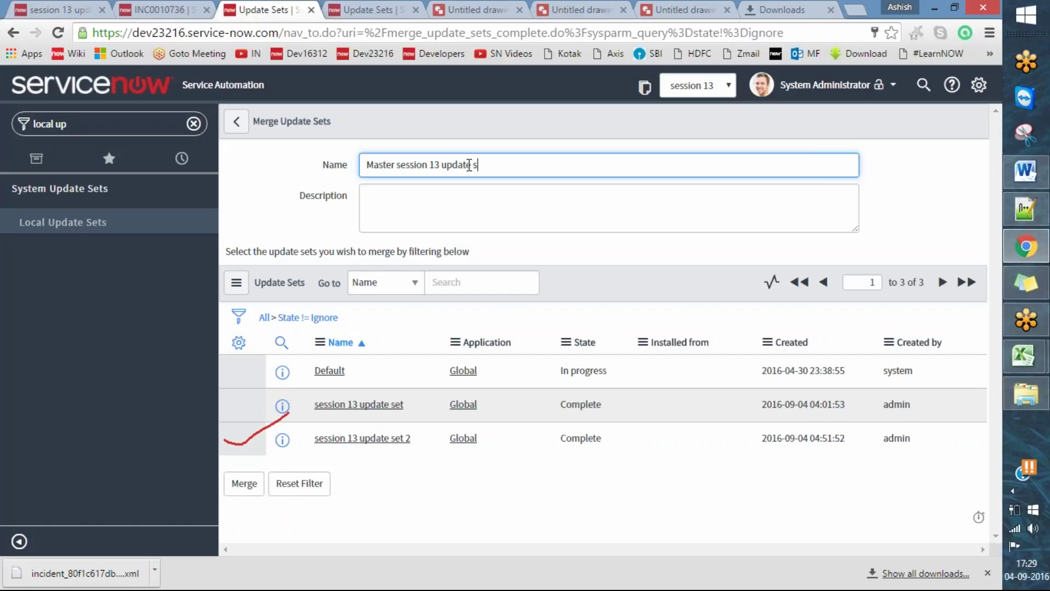
{"action": "left_click", "coordinate": [928, 265]}
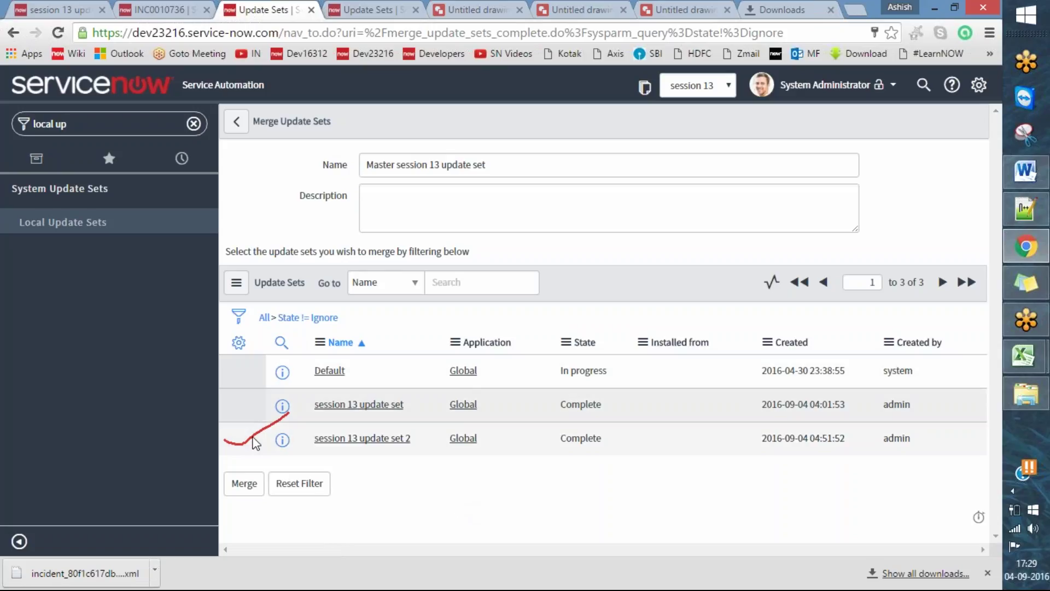
- Start merging the three listed update sets with the Merge button
{"action": "key", "text": "Escape"}
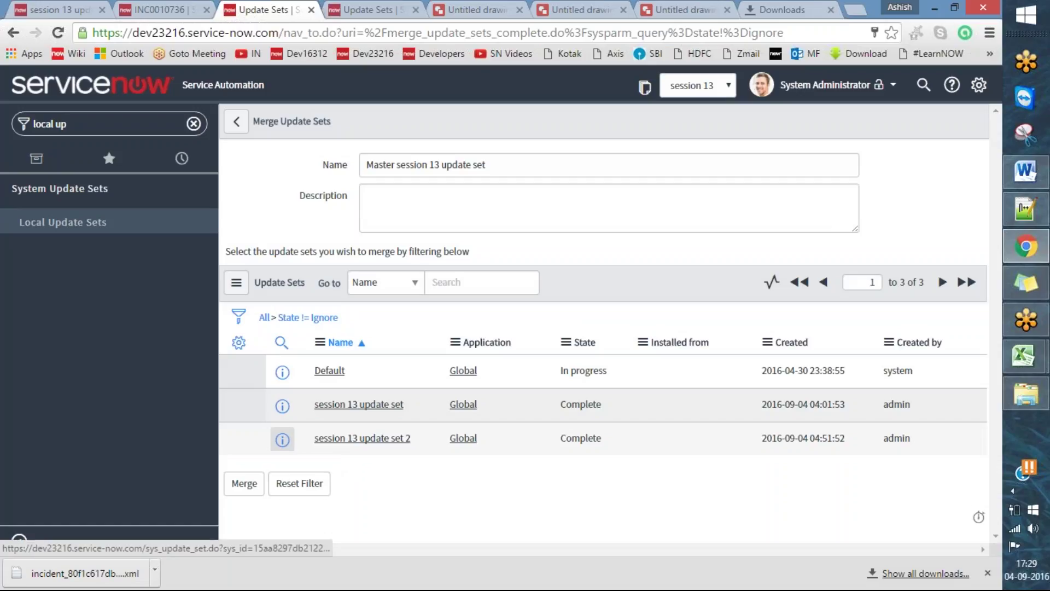
{"action": "left_click", "coordinate": [240, 484]}
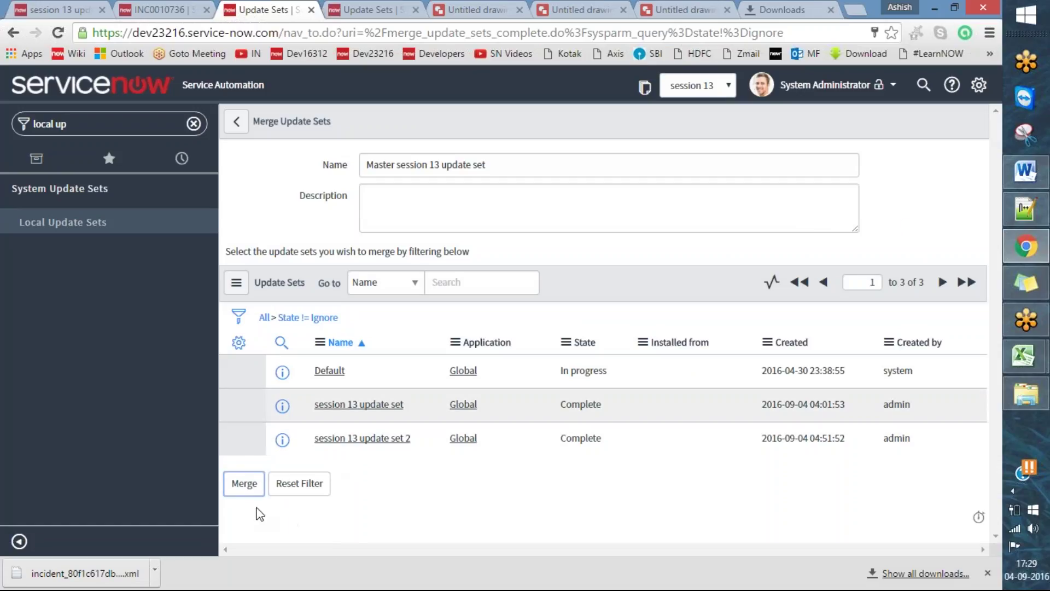
{"action": "left_click", "coordinate": [247, 484]}
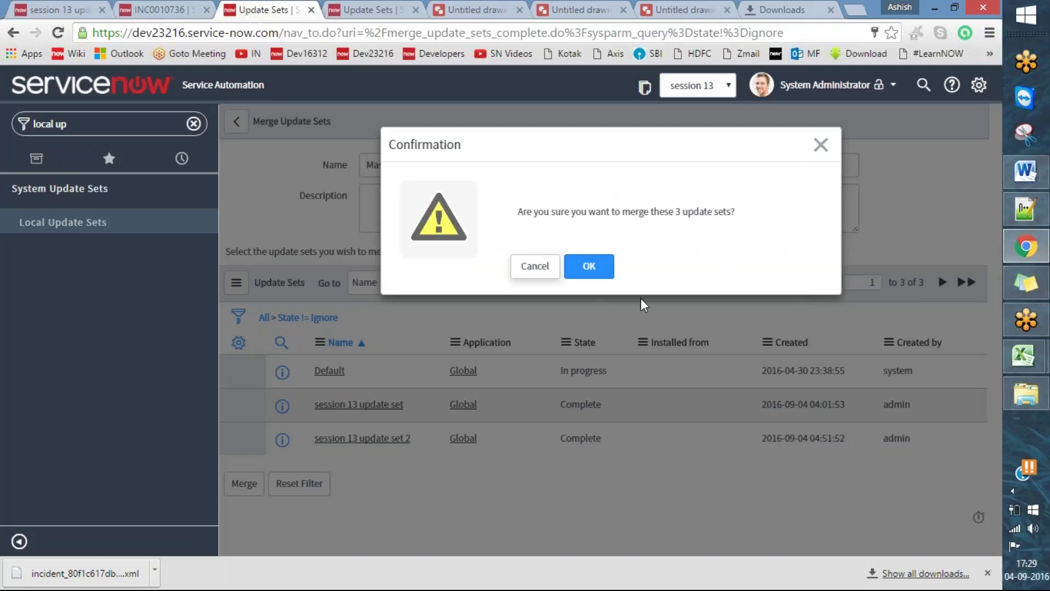
- Select session 13 update set and session 13 update set 2, merge, and confirm merging all 3
{"action": "left_click", "coordinate": [820, 144]}
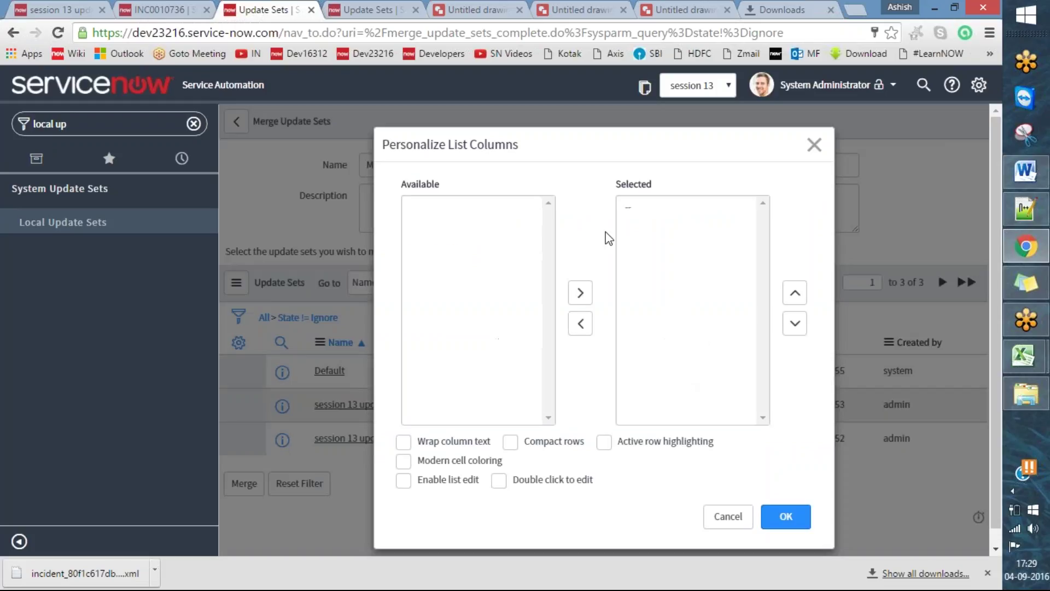
{"action": "left_click", "coordinate": [814, 145]}
{"action": "left_click", "coordinate": [423, 408]}
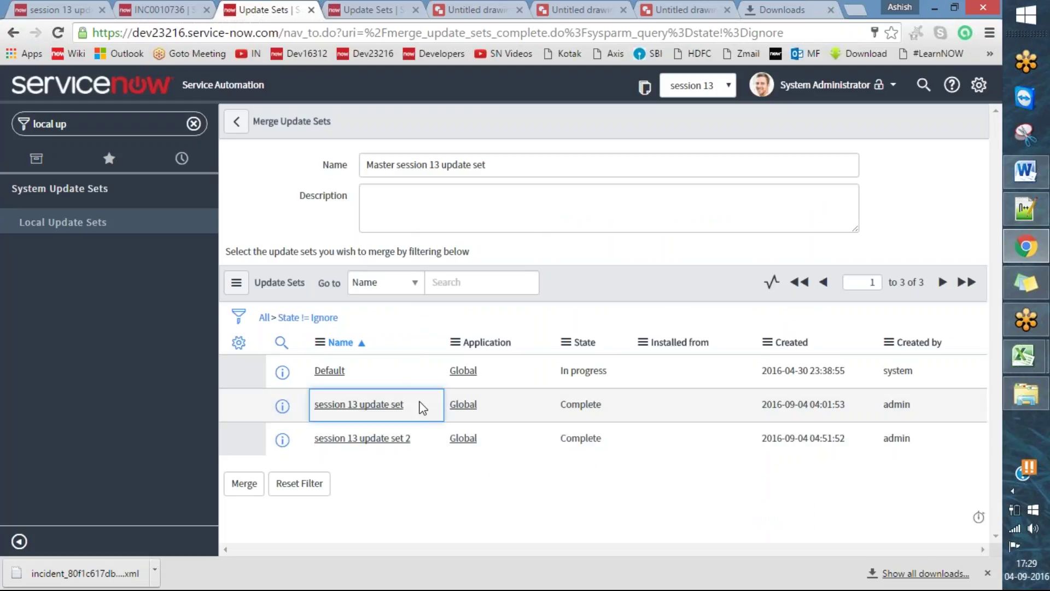
{"action": "key", "text": "shift+Down"}
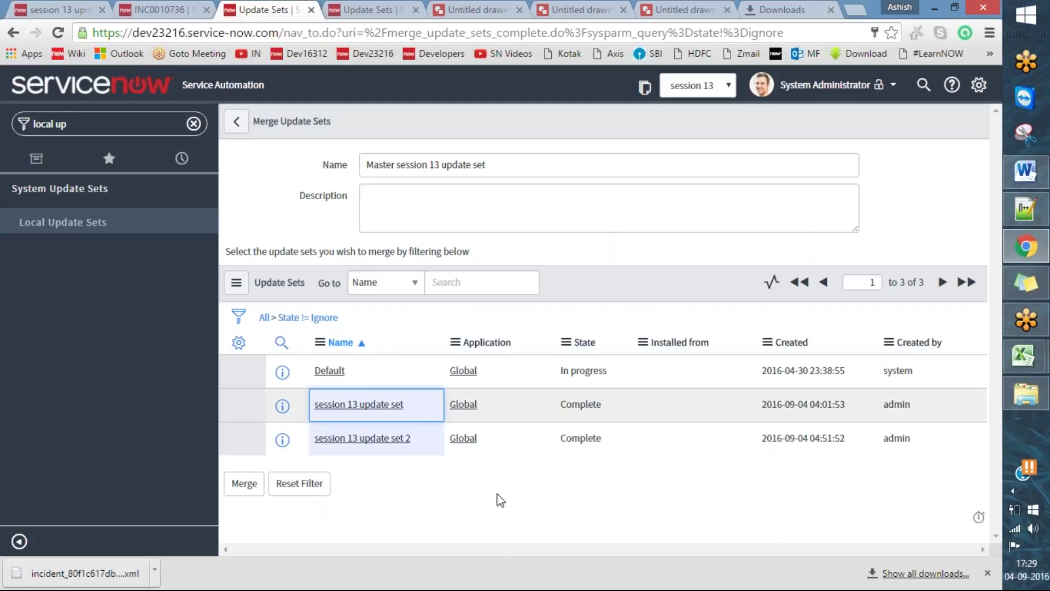
{"action": "left_click", "coordinate": [244, 483]}
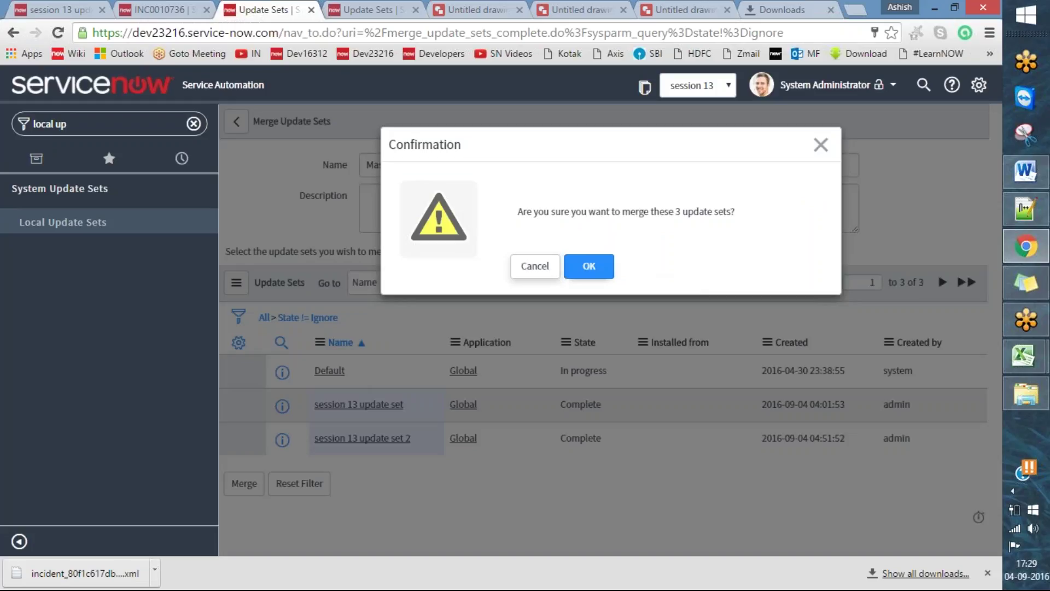
{"action": "left_click", "coordinate": [591, 268]}
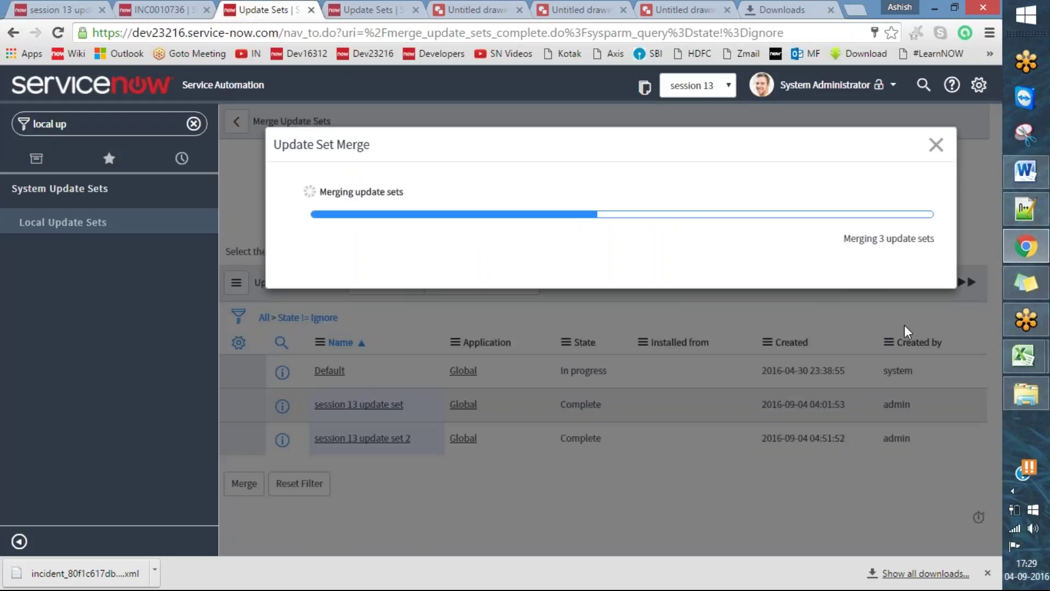
{"action": "left_click_drag", "start_coordinate": [849, 238], "coordinate": [938, 240]}
{"action": "left_click", "coordinate": [795, 256]}
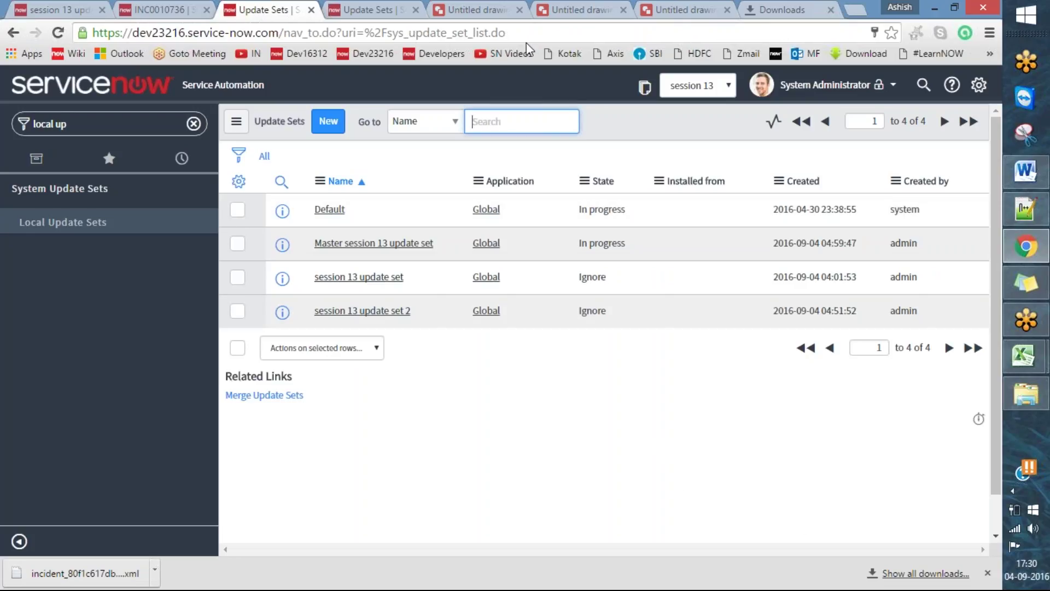
- Open the Master session 13 update set and scroll through its 663 customer updates
{"action": "left_click", "coordinate": [507, 35]}
{"action": "mouse_move", "coordinate": [581, 267]}
{"action": "left_mouse_down"}
{"action": "mouse_move", "coordinate": [569, 323]}
{"action": "mouse_move", "coordinate": [635, 298]}
{"action": "mouse_move", "coordinate": [567, 267]}
{"action": "left_mouse_up"}
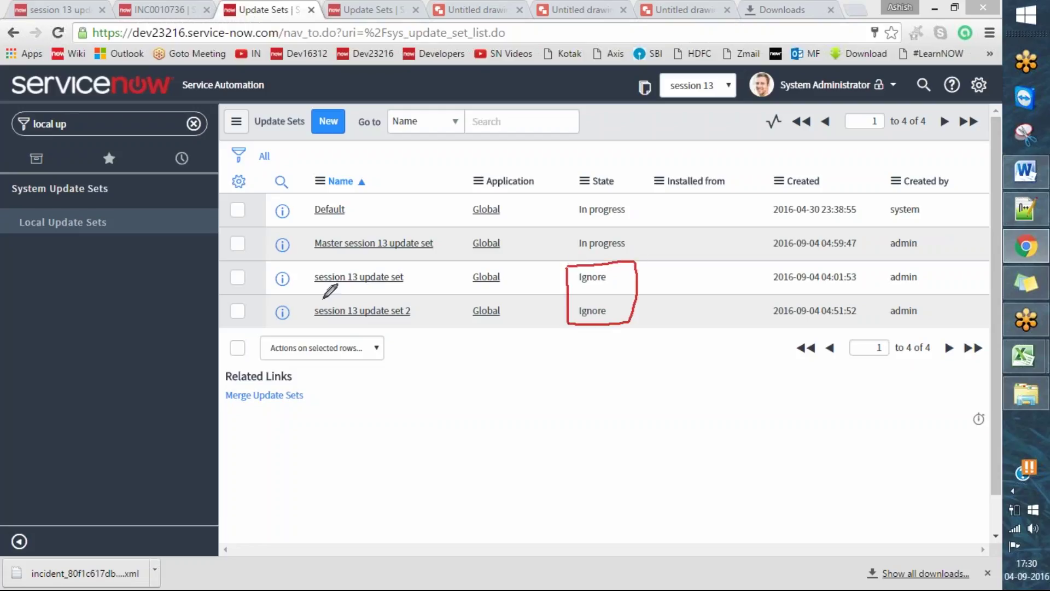
{"action": "mouse_move", "coordinate": [301, 269]}
{"action": "left_mouse_down"}
{"action": "mouse_move", "coordinate": [410, 309]}
{"action": "mouse_move", "coordinate": [435, 287]}
{"action": "mouse_move", "coordinate": [373, 258]}
{"action": "mouse_move", "coordinate": [299, 267]}
{"action": "left_mouse_up"}
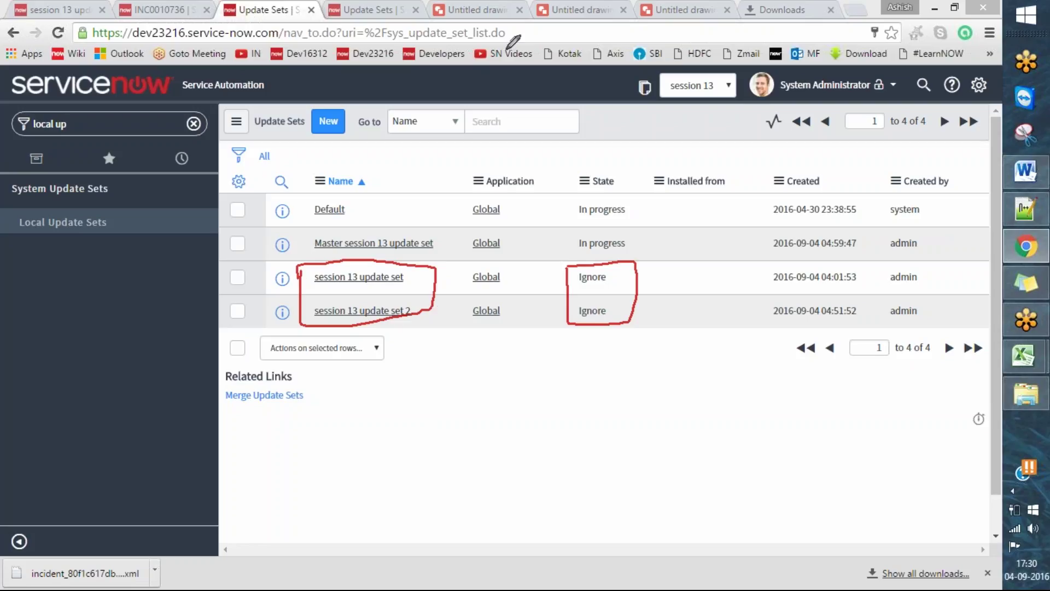
{"action": "key", "text": "Escape"}
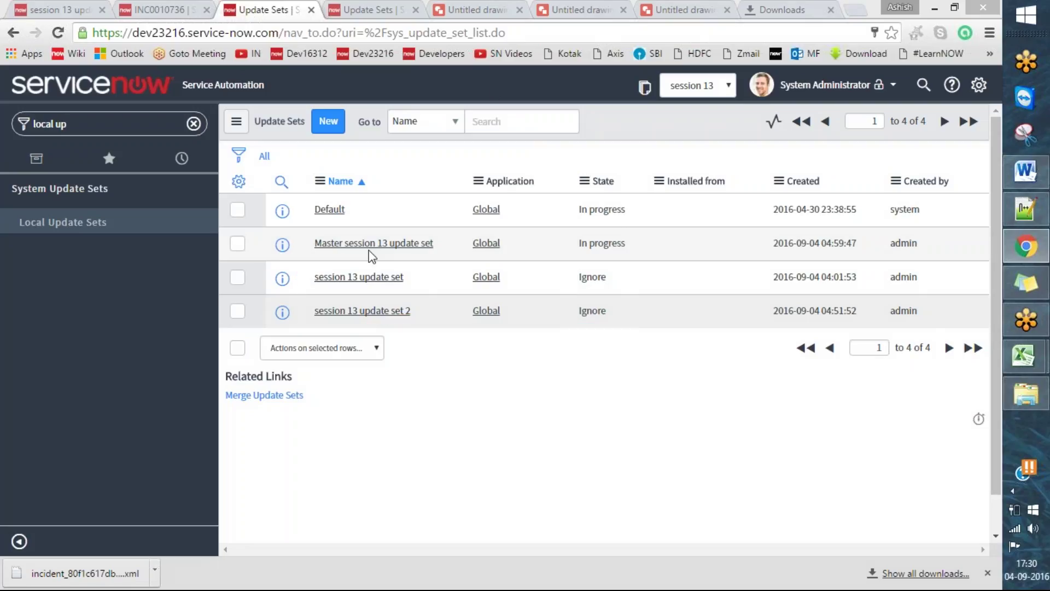
{"action": "left_click", "coordinate": [378, 244]}
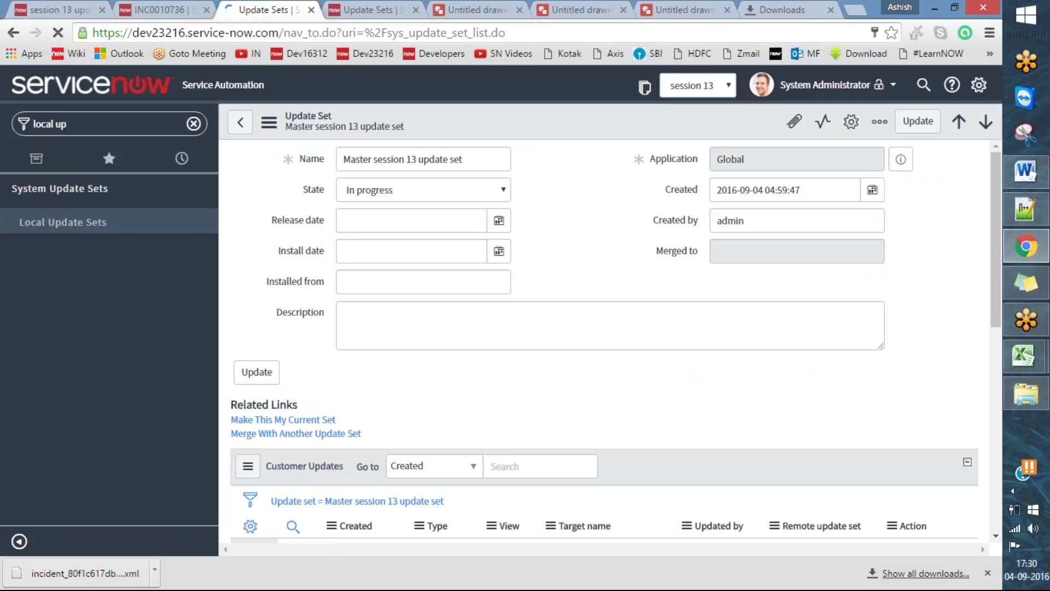
{"action": "scroll", "coordinate": [834, 359], "scroll_direction": "down", "scroll_amount": 8}
{"action": "scroll", "coordinate": [925, 369], "scroll_direction": "down", "scroll_amount": 6}
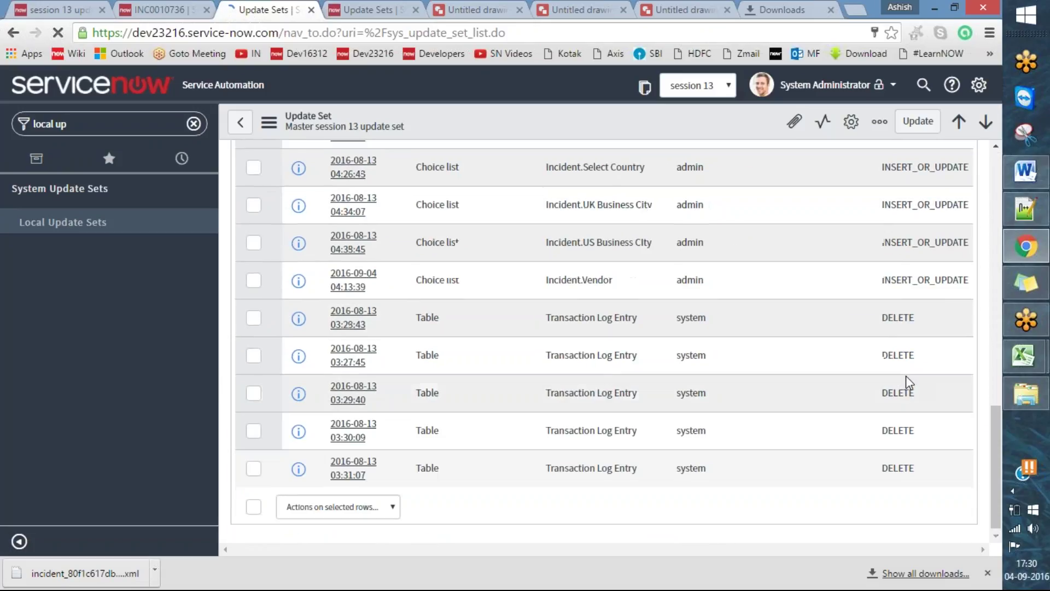
{"action": "scroll", "coordinate": [907, 379], "scroll_direction": "up", "scroll_amount": 10}
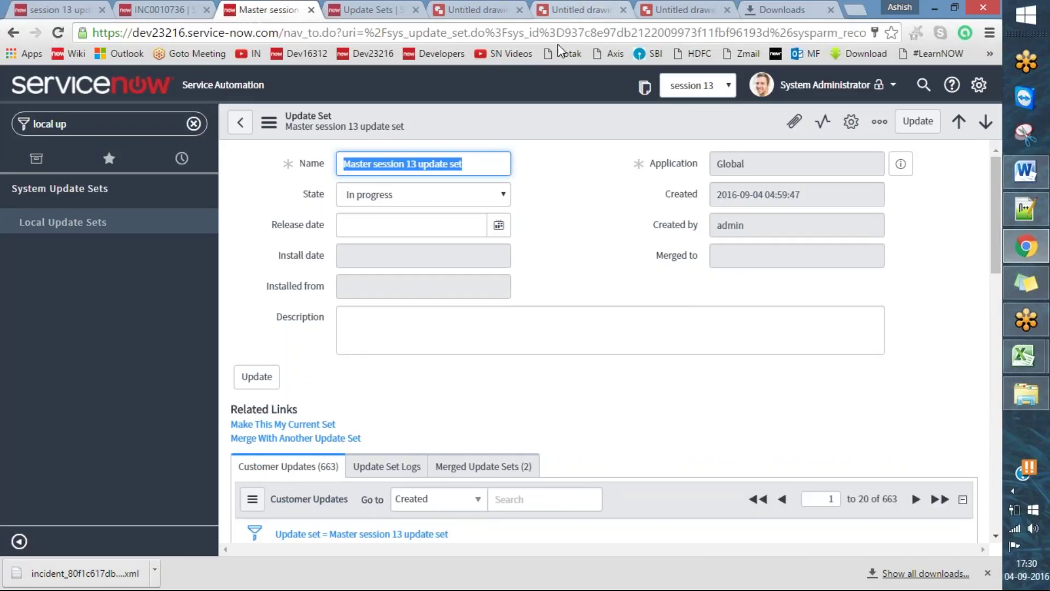
- Bring up the Untitled Google Drawings project flowchart
{"action": "left_click", "coordinate": [487, 164]}
{"action": "left_click_drag", "start_coordinate": [448, 164], "coordinate": [343, 164]}
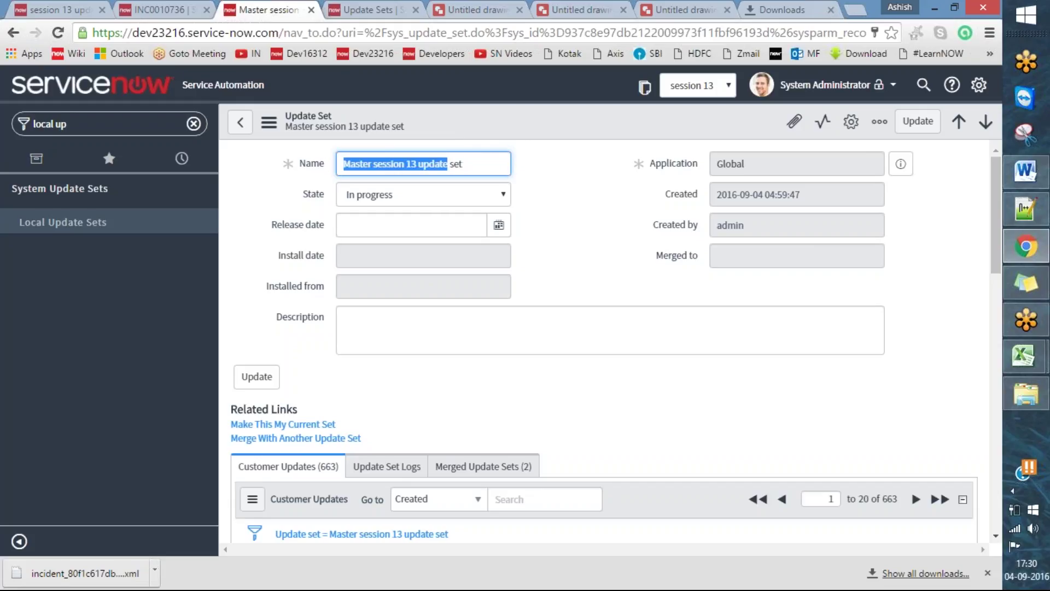
{"action": "left_click", "coordinate": [566, 296]}
{"action": "left_click", "coordinate": [580, 9]}
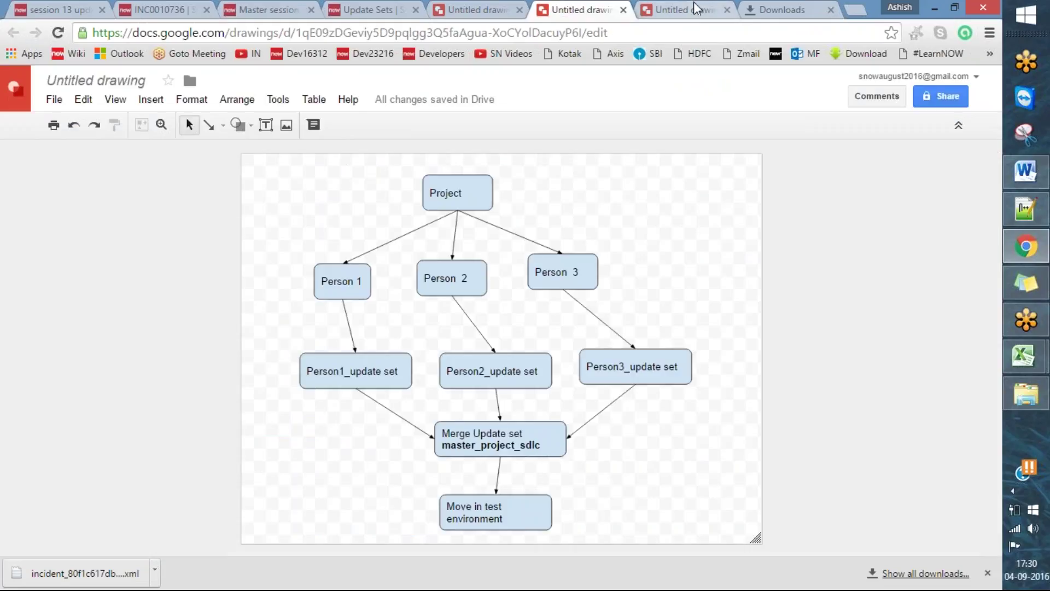
- Compare the development-to-production drawing with the per-person update sets flowchart into master_project_sdlc
{"action": "left_click", "coordinate": [698, 8]}
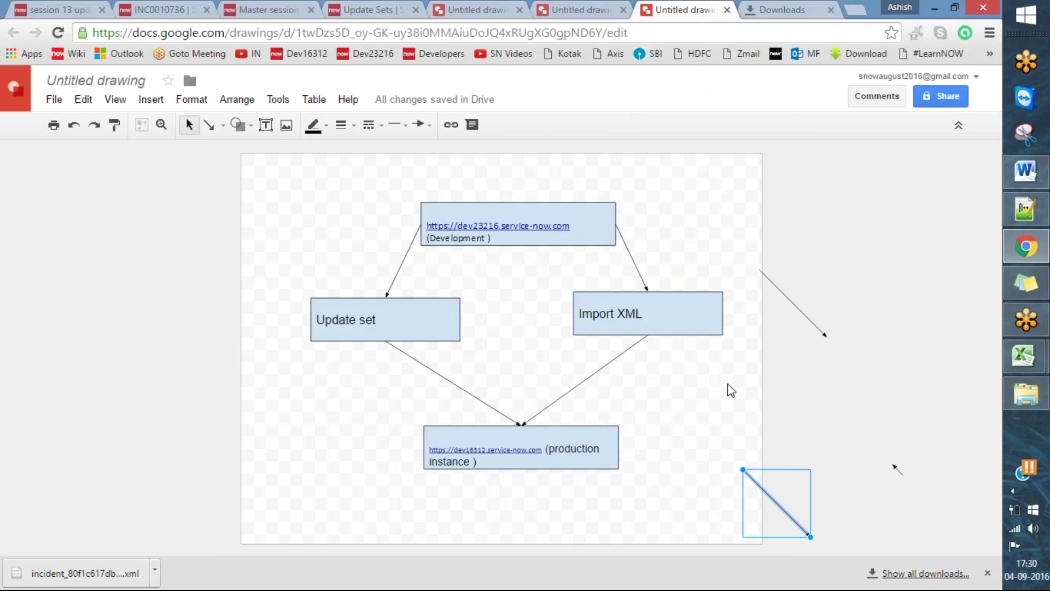
{"action": "left_click", "coordinate": [581, 8]}
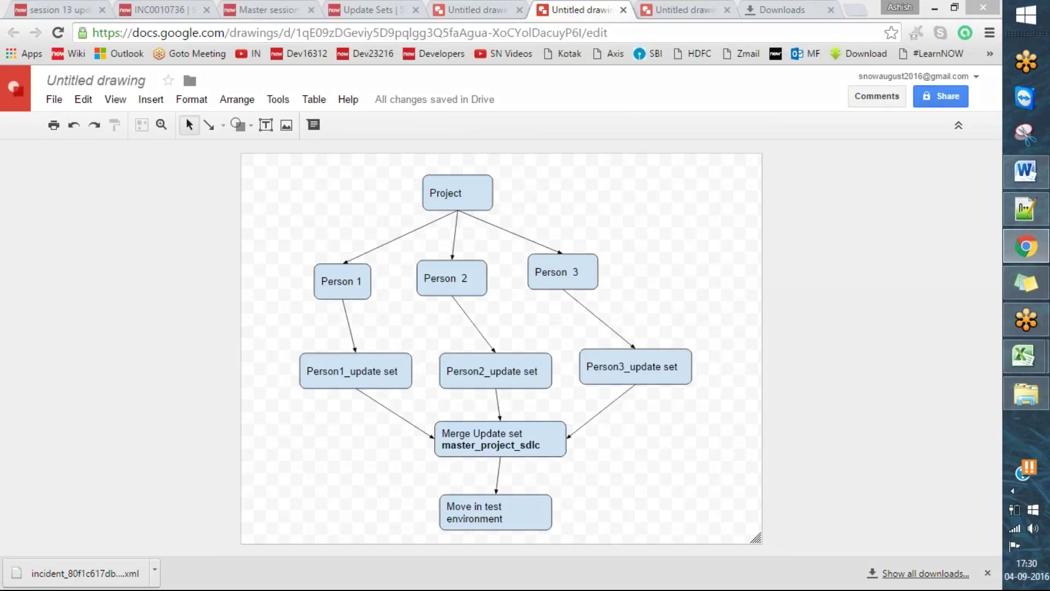
{"action": "mouse_move", "coordinate": [297, 262]}
{"action": "left_mouse_down"}
{"action": "mouse_move", "coordinate": [291, 292]}
{"action": "mouse_move", "coordinate": [376, 306]}
{"action": "mouse_move", "coordinate": [304, 249]}
{"action": "left_mouse_up"}
{"action": "mouse_move", "coordinate": [285, 336]}
{"action": "left_mouse_down"}
{"action": "mouse_move", "coordinate": [292, 361]}
{"action": "mouse_move", "coordinate": [280, 319]}
{"action": "left_mouse_up"}
{"action": "mouse_move", "coordinate": [492, 320]}
{"action": "left_mouse_down"}
{"action": "mouse_move", "coordinate": [509, 332]}
{"action": "mouse_move", "coordinate": [493, 329]}
{"action": "mouse_move", "coordinate": [515, 316]}
{"action": "left_mouse_up"}
{"action": "mouse_move", "coordinate": [632, 289]}
{"action": "left_mouse_down"}
{"action": "mouse_move", "coordinate": [648, 286]}
{"action": "mouse_move", "coordinate": [633, 319]}
{"action": "left_mouse_up"}
{"action": "mouse_move", "coordinate": [637, 266]}
{"action": "left_mouse_down"}
{"action": "mouse_move", "coordinate": [663, 330]}
{"action": "mouse_move", "coordinate": [636, 265]}
{"action": "left_mouse_up"}
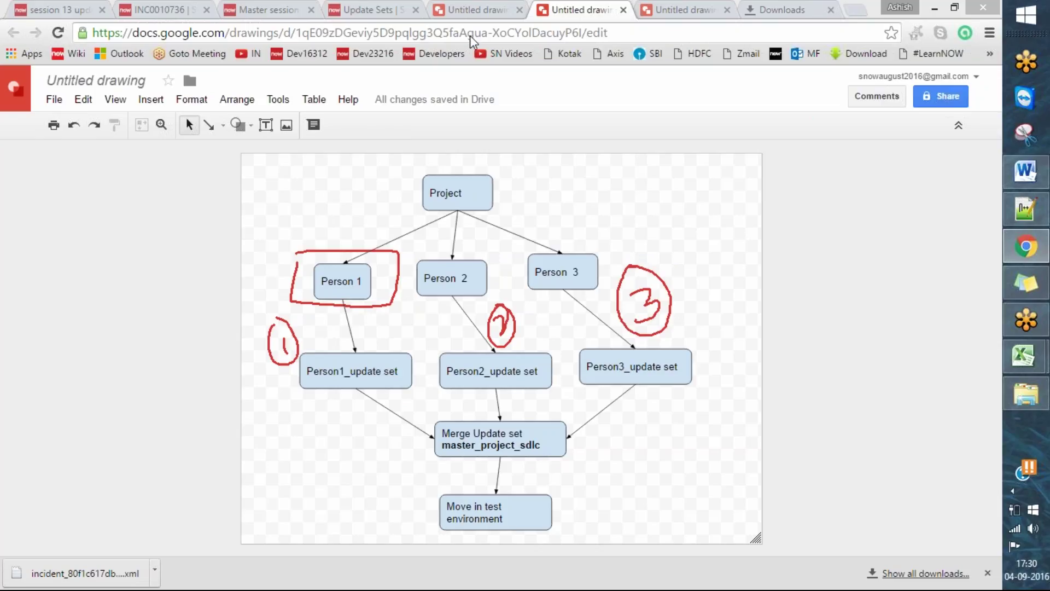
- Check the Master session 13 update set again, then return to the dev23216 Update Sets list
{"action": "left_click", "coordinate": [372, 10]}
{"action": "left_click", "coordinate": [263, 7]}
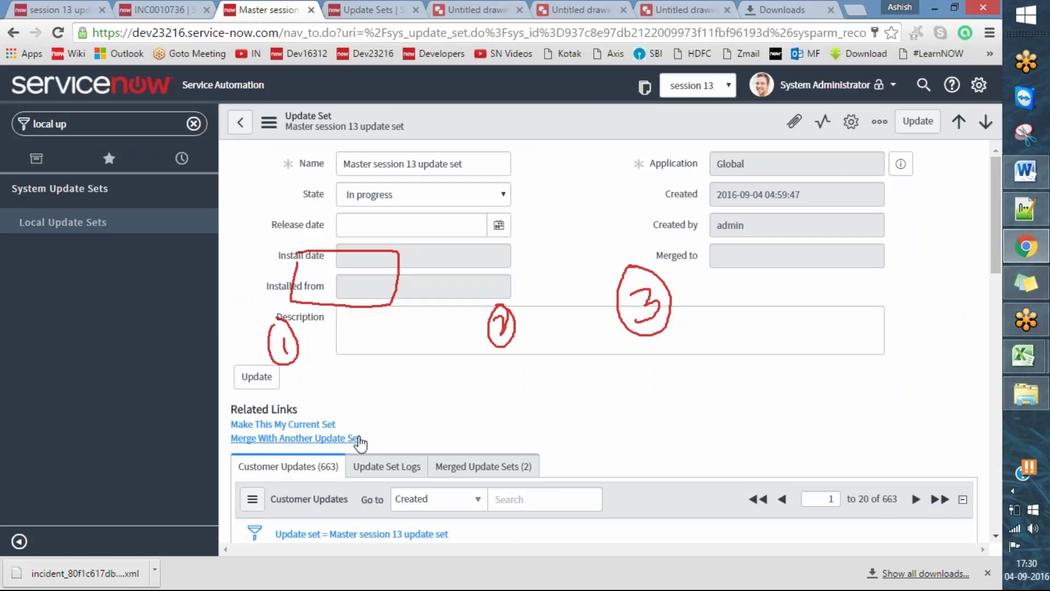
{"action": "left_click", "coordinate": [575, 9]}
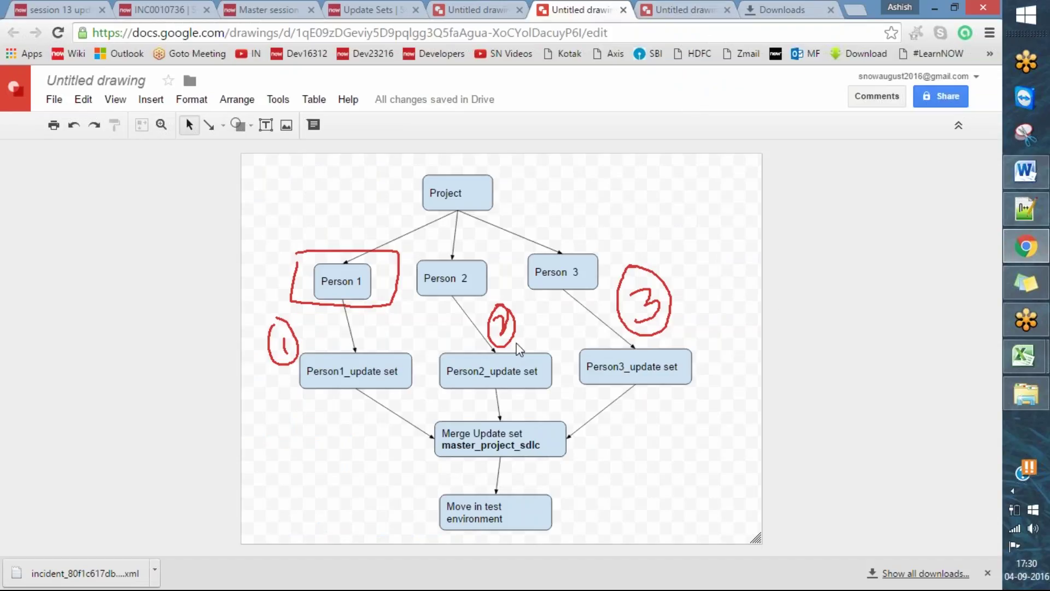
{"action": "left_click", "coordinate": [510, 37]}
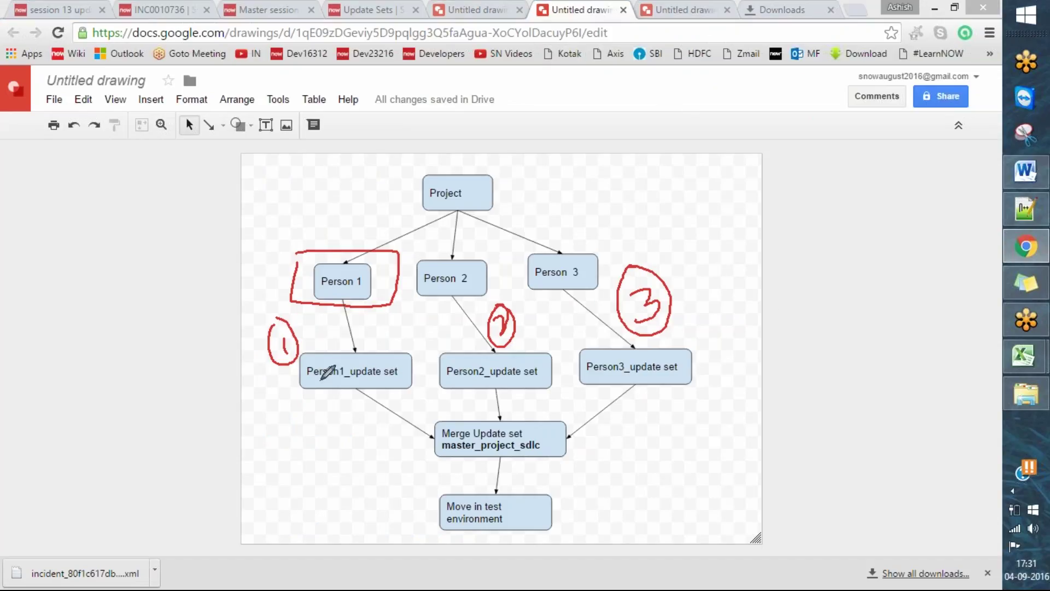
{"action": "mouse_move", "coordinate": [504, 416]}
{"action": "left_mouse_down"}
{"action": "mouse_move", "coordinate": [428, 437]}
{"action": "mouse_move", "coordinate": [593, 408]}
{"action": "mouse_move", "coordinate": [484, 402]}
{"action": "mouse_move", "coordinate": [480, 411]}
{"action": "left_mouse_up"}
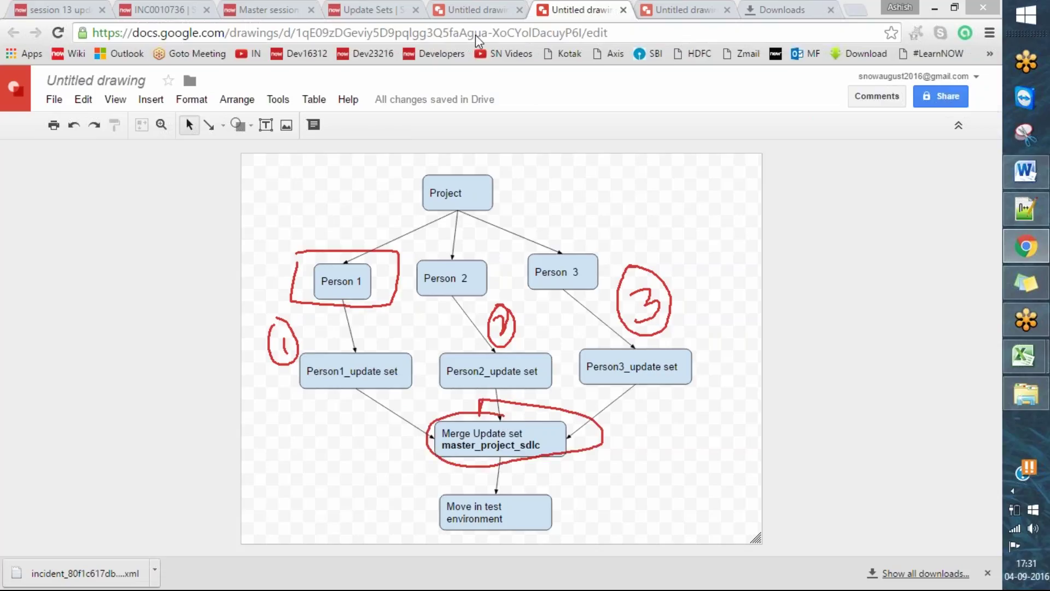
{"action": "left_click", "coordinate": [386, 8]}
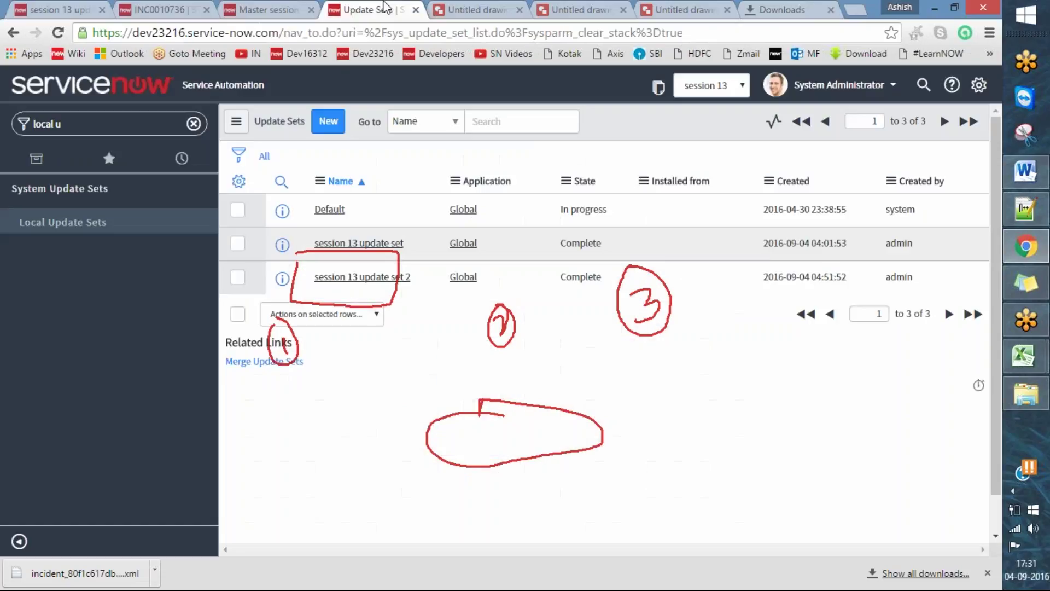
{"action": "left_click", "coordinate": [601, 41]}
- Go back to the Update Sets list, confirm both session 13 sets are Ignore, and reopen Master
{"action": "left_click", "coordinate": [279, 9]}
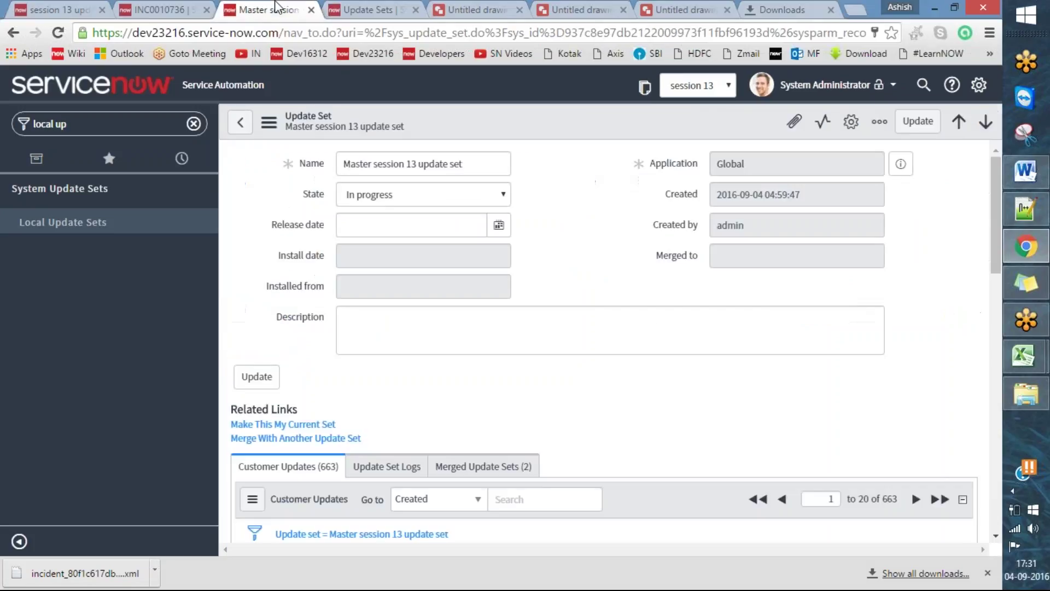
{"action": "left_click", "coordinate": [240, 123]}
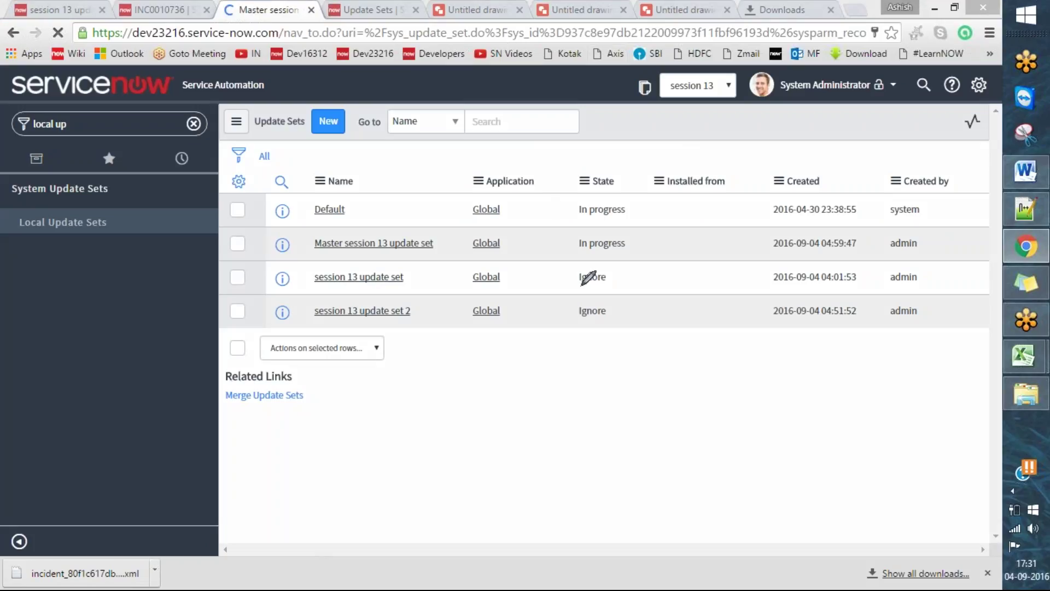
{"action": "mouse_move", "coordinate": [573, 273]}
{"action": "left_mouse_down"}
{"action": "mouse_move", "coordinate": [577, 325]}
{"action": "mouse_move", "coordinate": [636, 320]}
{"action": "mouse_move", "coordinate": [629, 268]}
{"action": "mouse_move", "coordinate": [570, 268]}
{"action": "left_mouse_up"}
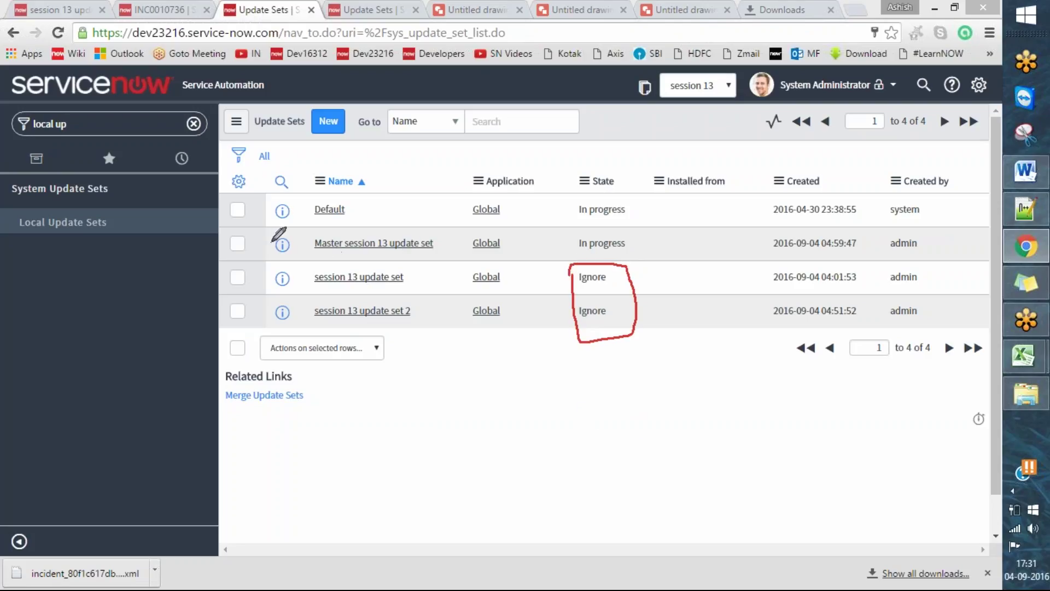
{"action": "left_click_drag", "start_coordinate": [262, 241], "coordinate": [330, 219]}
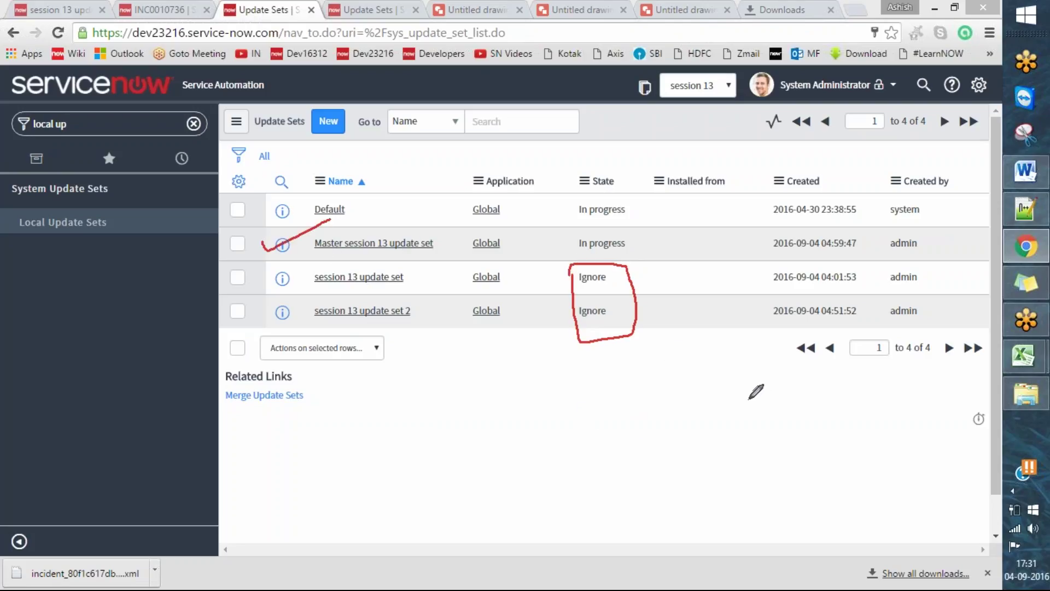
{"action": "key", "text": "e"}
{"action": "left_click_drag", "start_coordinate": [283, 282], "coordinate": [350, 261]}
{"action": "left_click_drag", "start_coordinate": [262, 322], "coordinate": [315, 309]}
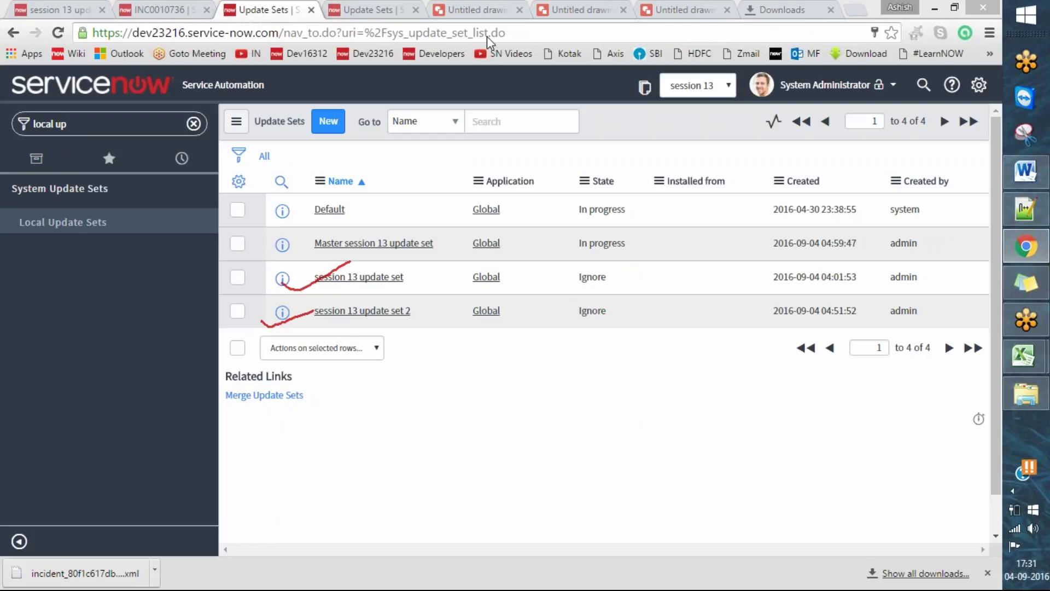
{"action": "key", "text": "Escape"}
{"action": "left_click", "coordinate": [421, 242]}
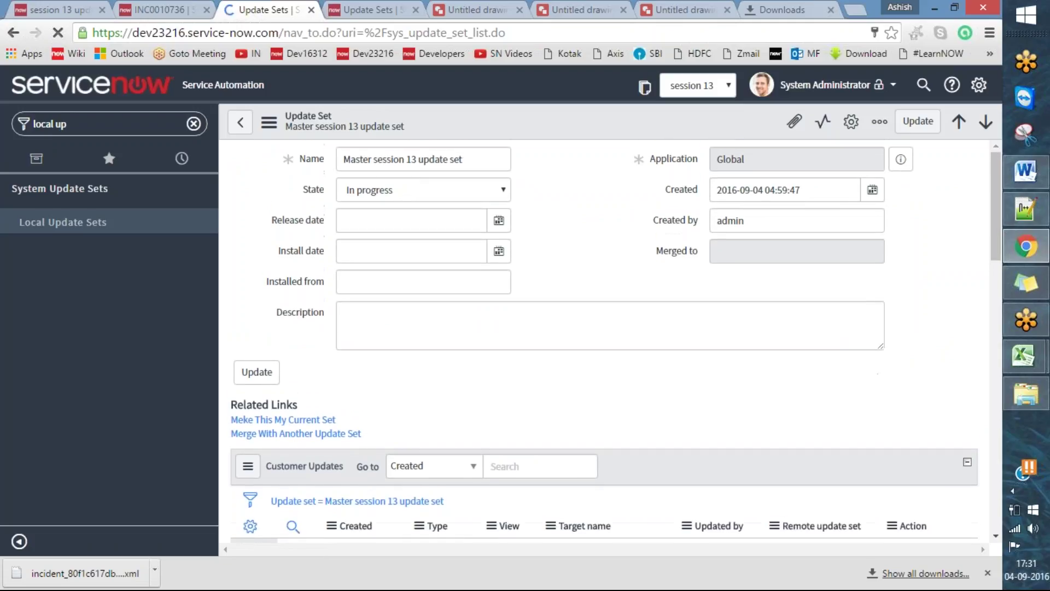
{"action": "left_click", "coordinate": [408, 190]}
{"action": "left_click", "coordinate": [398, 220]}
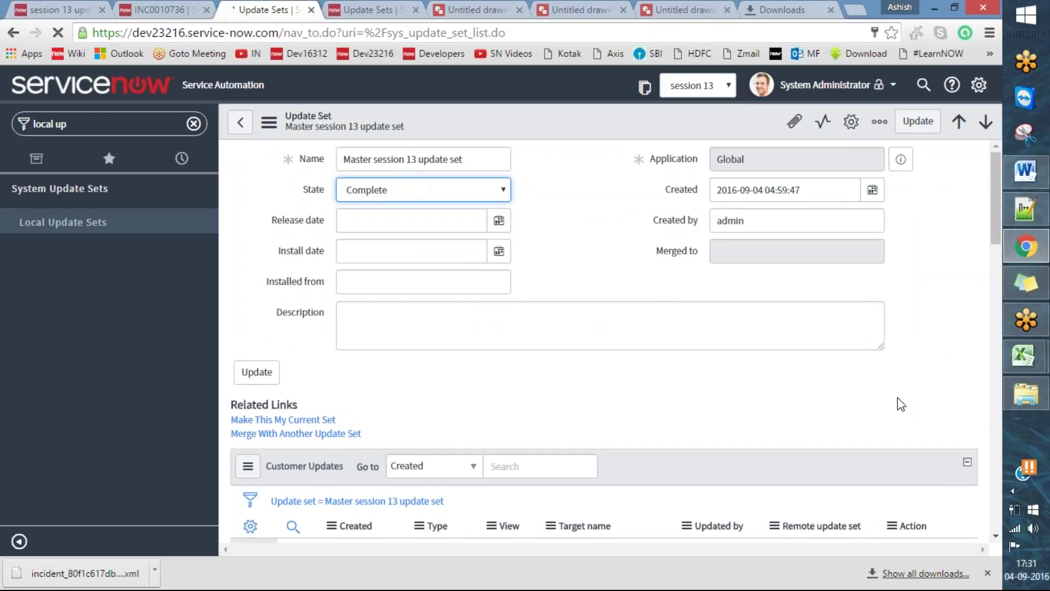
{"action": "scroll", "coordinate": [929, 354], "scroll_direction": "down", "scroll_amount": 10}
{"action": "scroll", "coordinate": [930, 355], "scroll_direction": "up", "scroll_amount": 10}
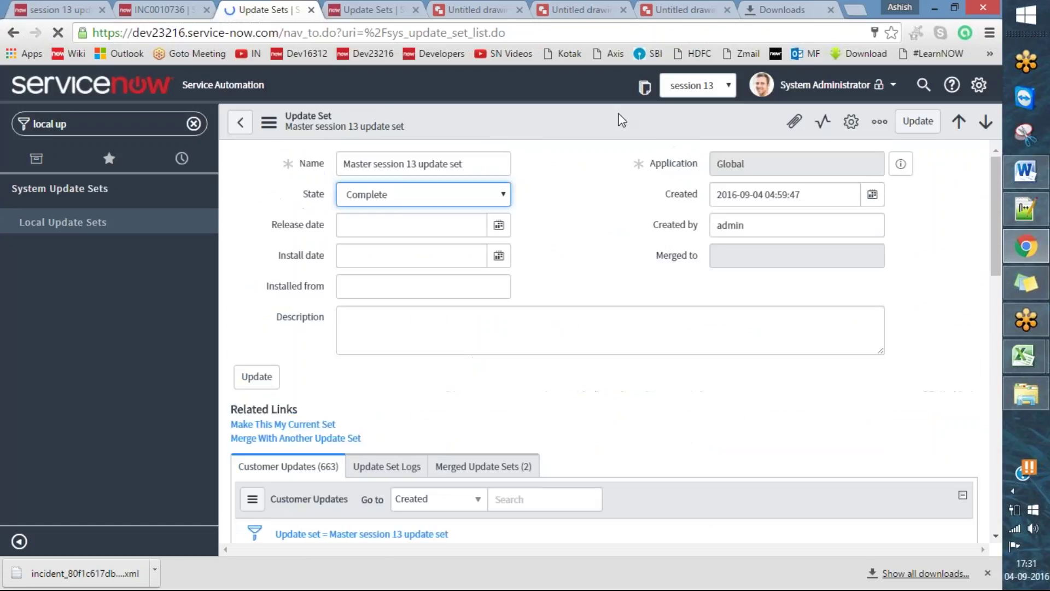
{"action": "right_click", "coordinate": [616, 117]}
{"action": "left_click", "coordinate": [917, 123]}
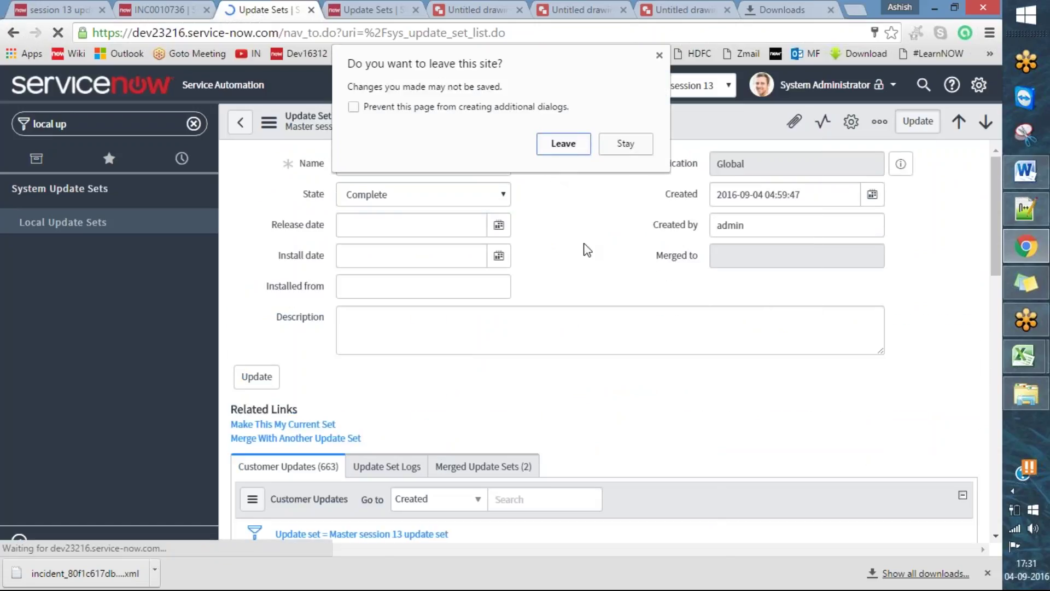
{"action": "key", "text": "Return"}
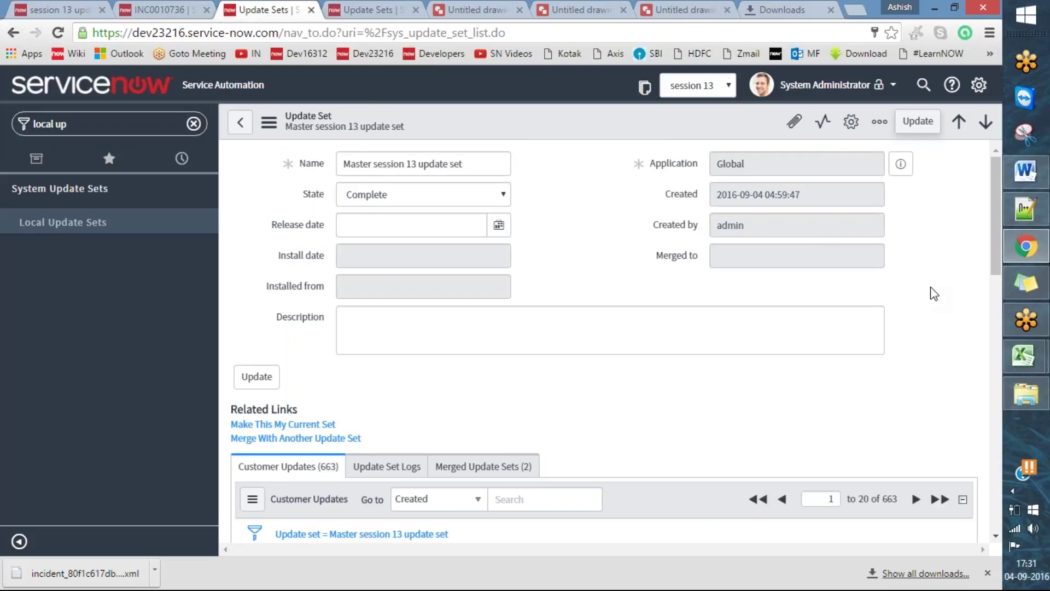
{"action": "left_click", "coordinate": [917, 121]}
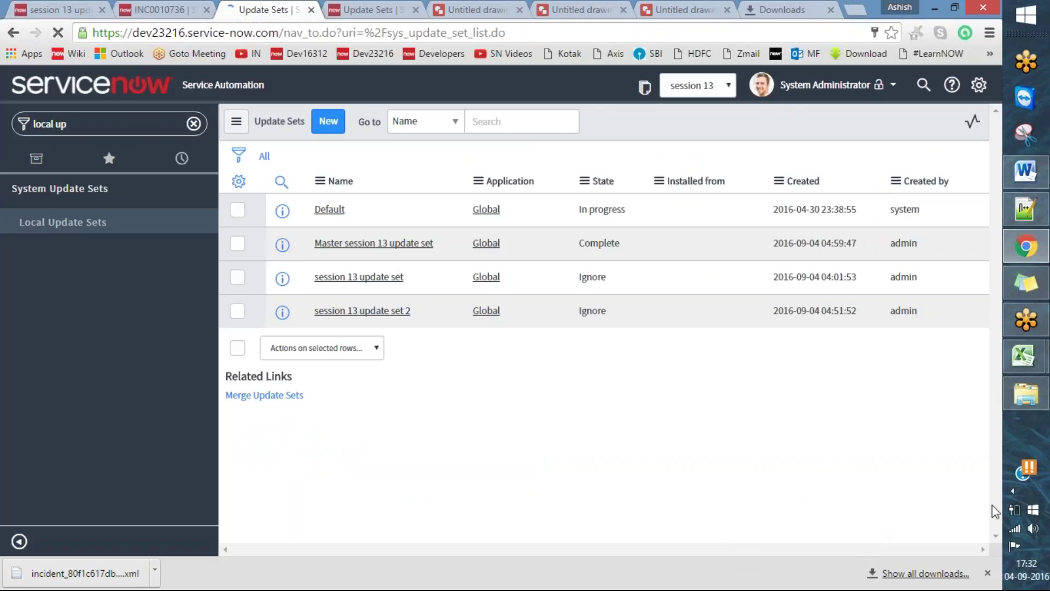
{"action": "left_click_drag", "start_coordinate": [620, 244], "coordinate": [581, 232]}
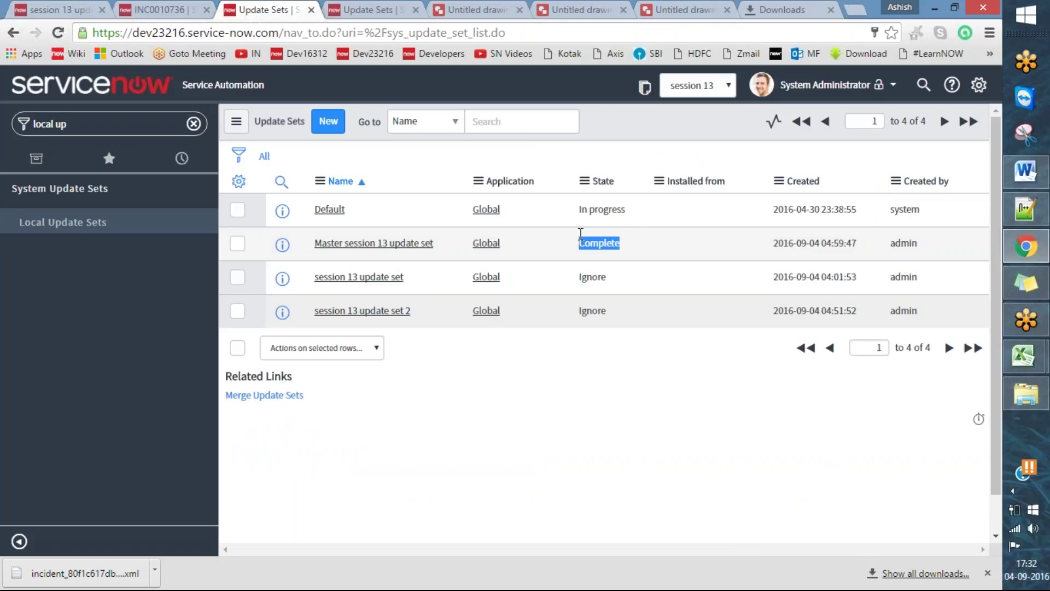
{"action": "left_click", "coordinate": [577, 235]}
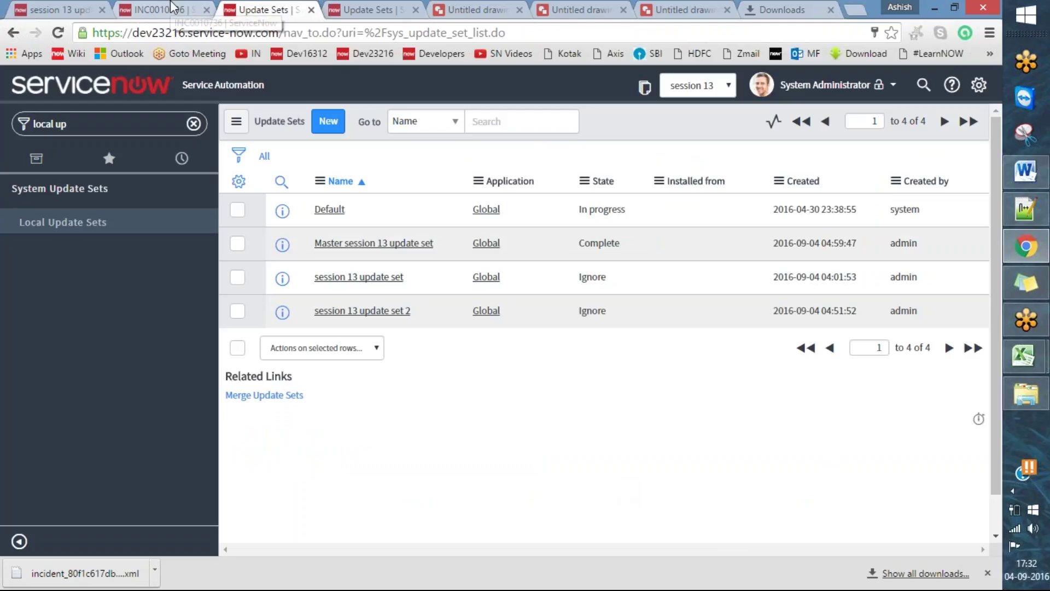
{"action": "left_click_drag", "start_coordinate": [957, 244], "coordinate": [314, 243]}
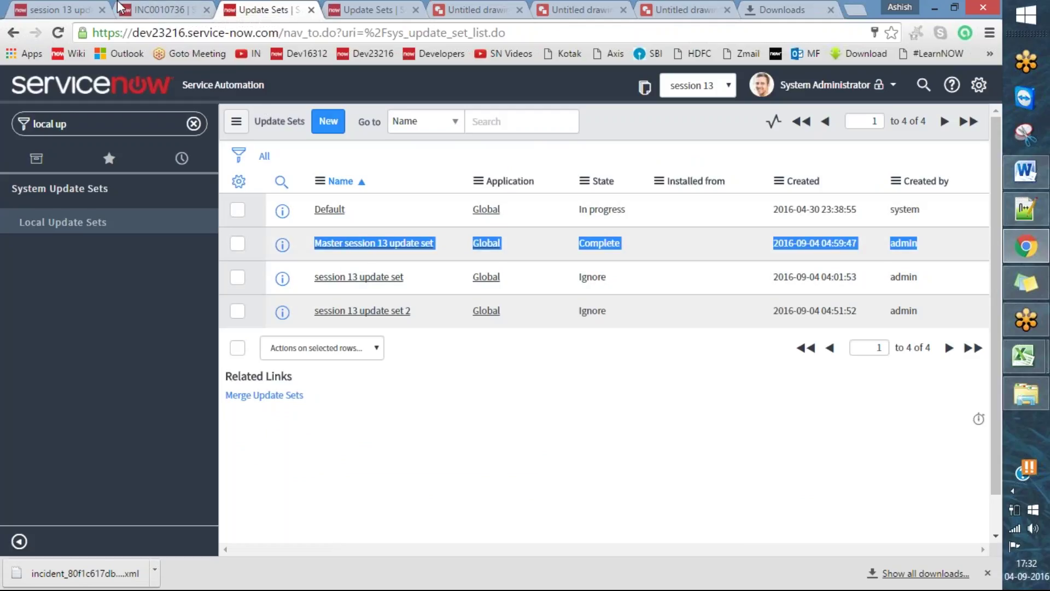
- On dev16312, open the 'get date' record under System Update Sets > Update Sources
{"action": "left_click", "coordinate": [91, 8]}
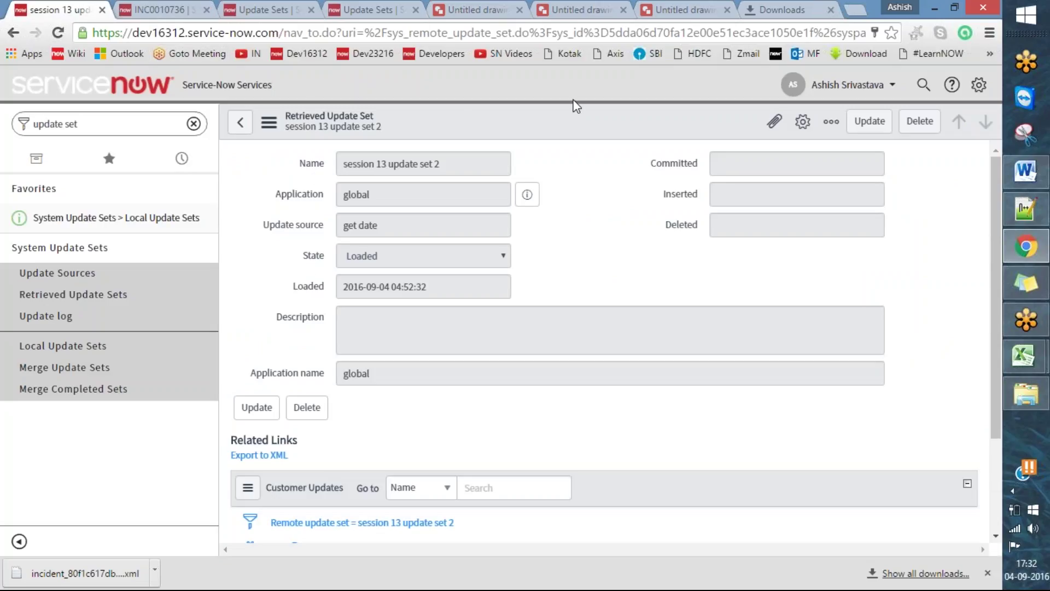
{"action": "left_click", "coordinate": [575, 38]}
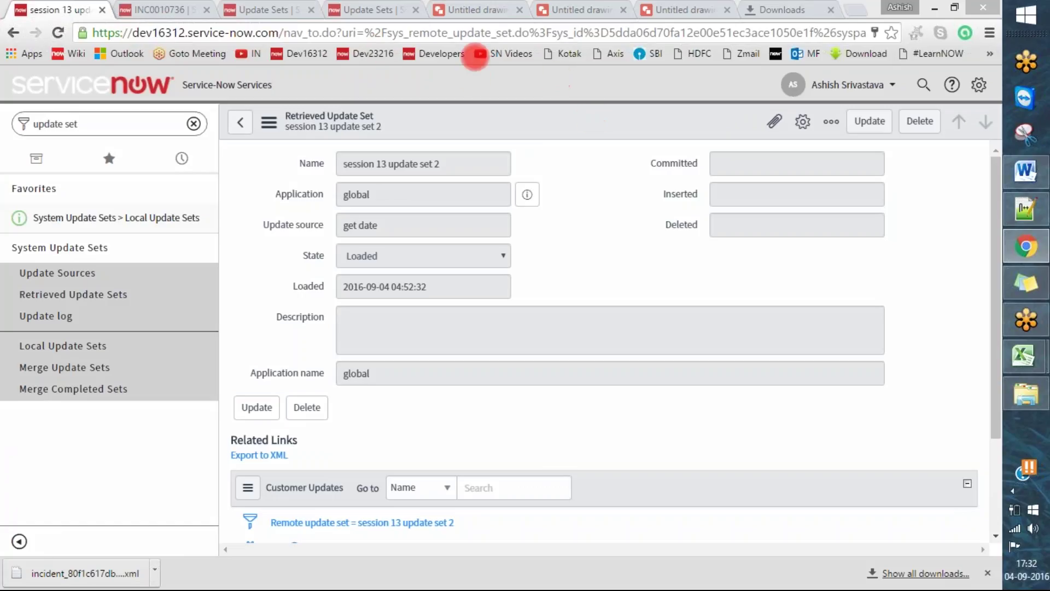
{"action": "left_click", "coordinate": [39, 272]}
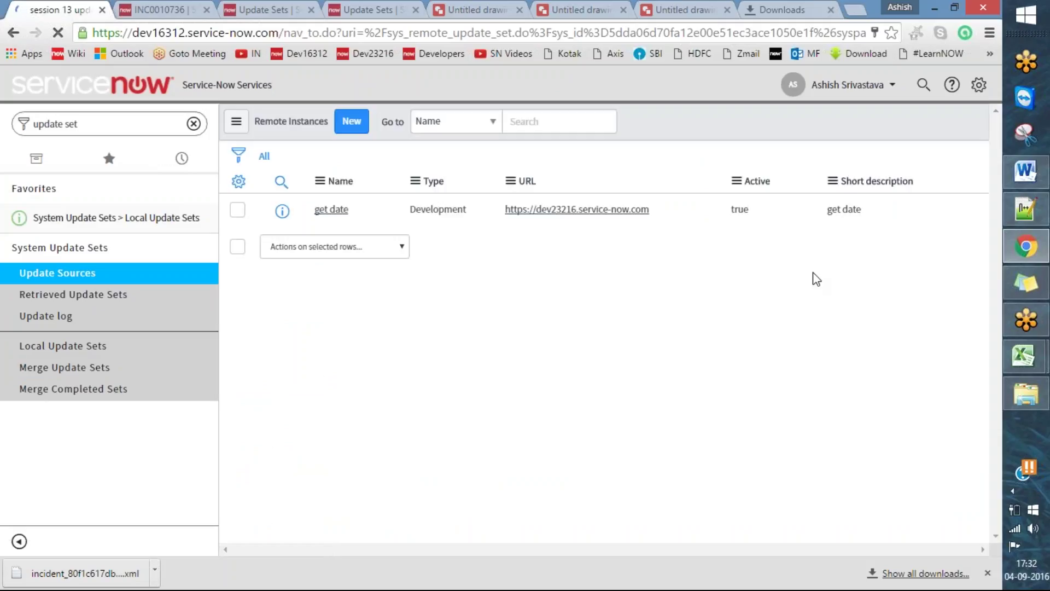
{"action": "left_click", "coordinate": [329, 210]}
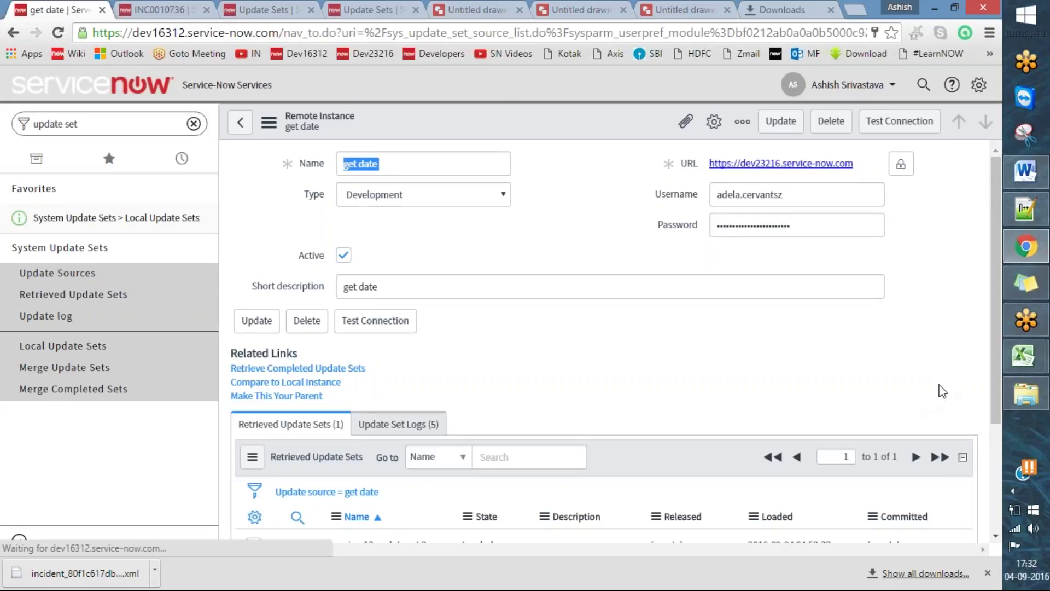
- Point out the retrieved session 13 update set 2 row and mark Retrieve Completed Update Sets
{"action": "scroll", "coordinate": [770, 354], "scroll_direction": "down", "scroll_amount": 3}
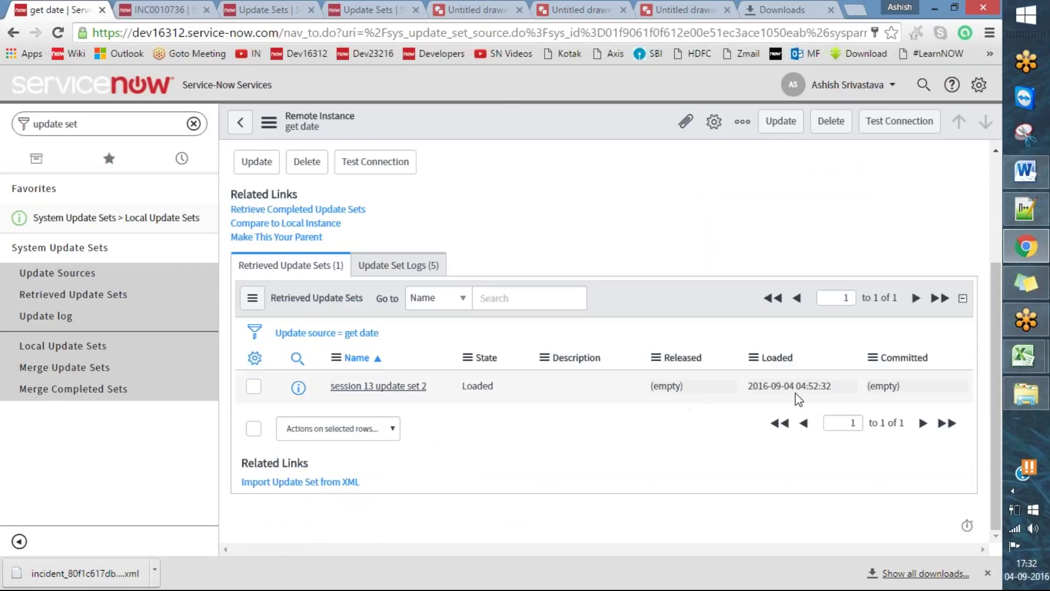
{"action": "left_click_drag", "start_coordinate": [929, 389], "coordinate": [330, 387]}
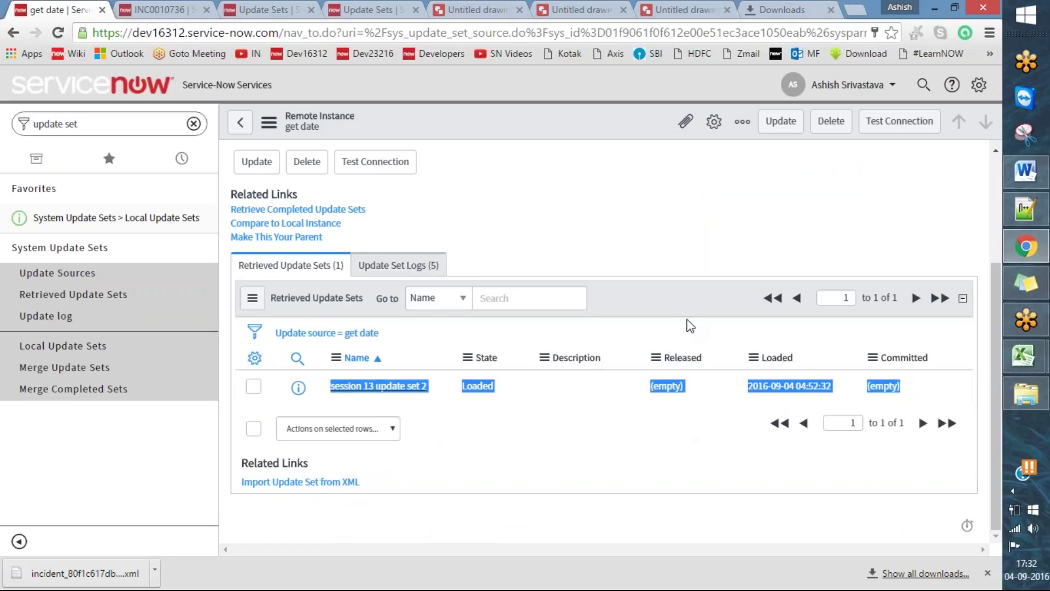
{"action": "scroll", "coordinate": [683, 323], "scroll_direction": "up", "scroll_amount": 2}
{"action": "left_click", "coordinate": [504, 37]}
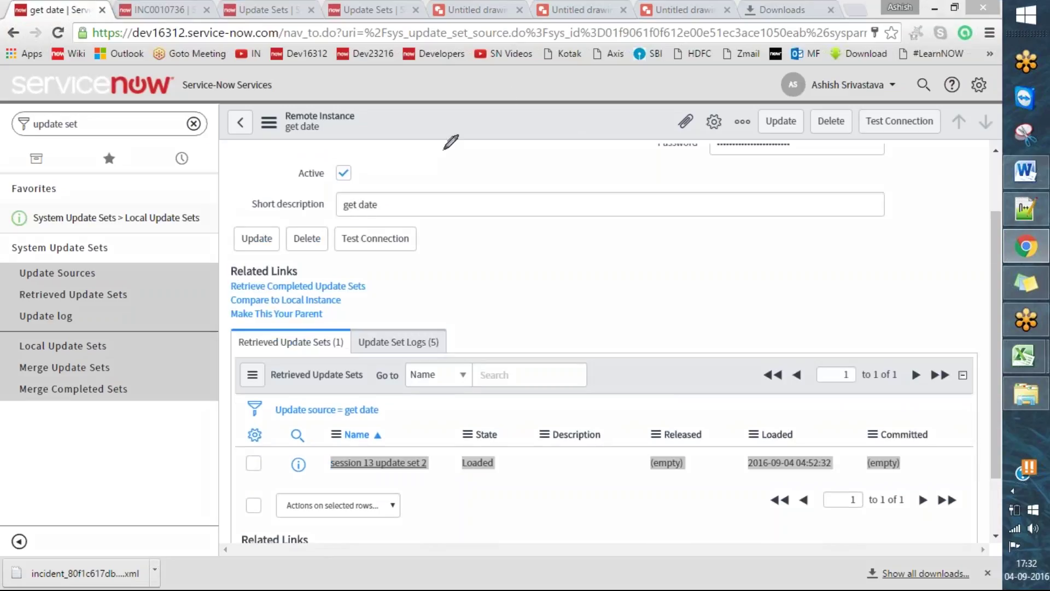
{"action": "left_click_drag", "start_coordinate": [218, 289], "coordinate": [260, 278]}
- Retrieve the completed update sets from dev23216 and close the window once the retrieval finishes
{"action": "left_click", "coordinate": [346, 291]}
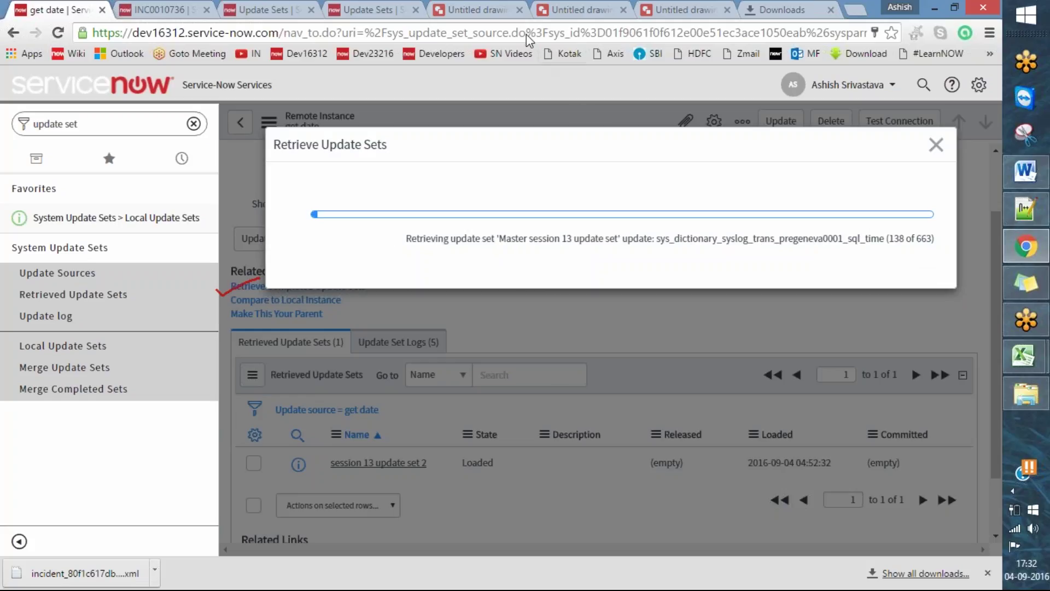
{"action": "left_click", "coordinate": [506, 38]}
{"action": "mouse_move", "coordinate": [350, 234]}
{"action": "left_mouse_down"}
{"action": "mouse_move", "coordinate": [375, 224]}
{"action": "mouse_move", "coordinate": [473, 253]}
{"action": "mouse_move", "coordinate": [840, 260]}
{"action": "mouse_move", "coordinate": [952, 233]}
{"action": "mouse_move", "coordinate": [930, 217]}
{"action": "mouse_move", "coordinate": [517, 219]}
{"action": "mouse_move", "coordinate": [432, 220]}
{"action": "mouse_move", "coordinate": [395, 234]}
{"action": "left_mouse_up"}
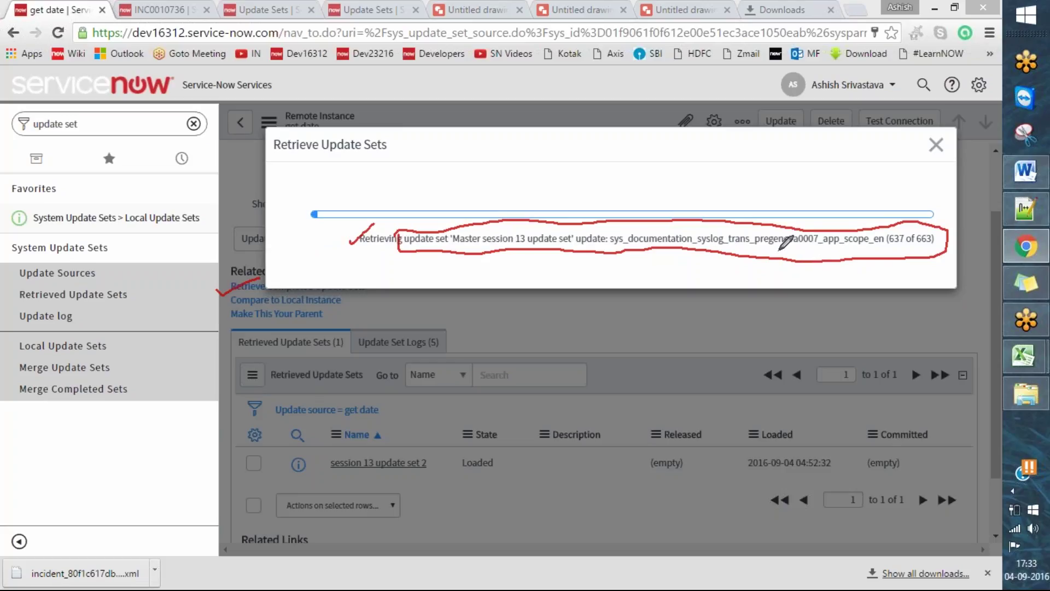
{"action": "left_click", "coordinate": [903, 280]}
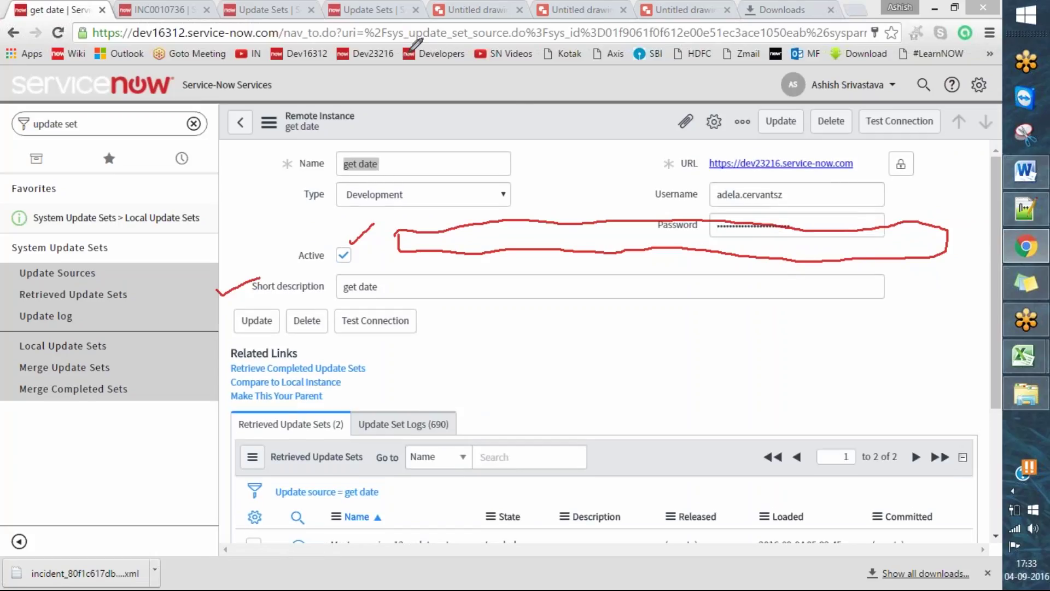
- Highlight the newly retrieved Master session 13 update set in the get date record
{"action": "left_click", "coordinate": [606, 35]}
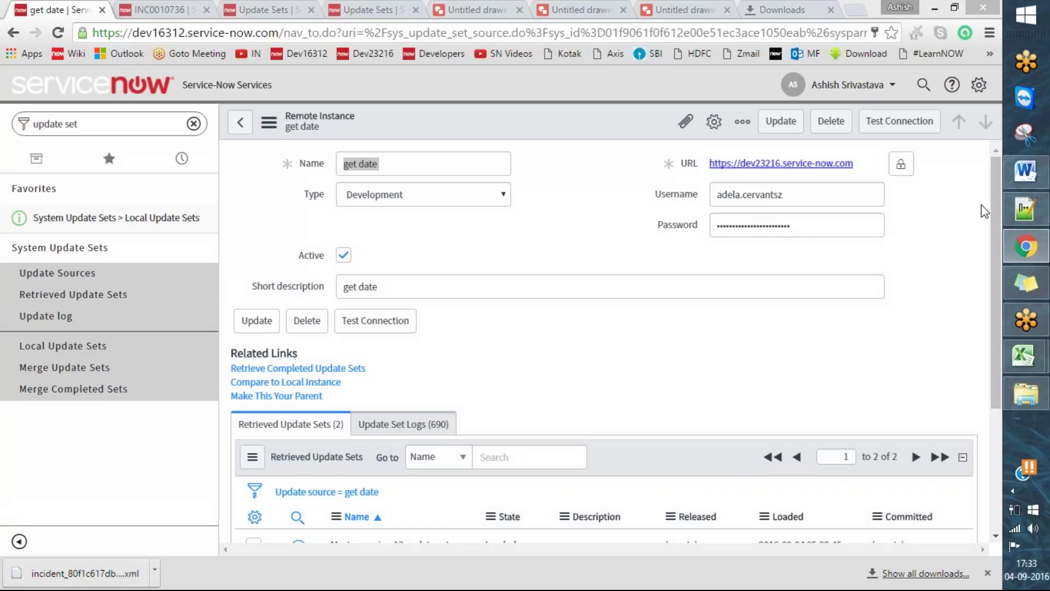
{"action": "left_click_drag", "start_coordinate": [995, 191], "coordinate": [990, 330]}
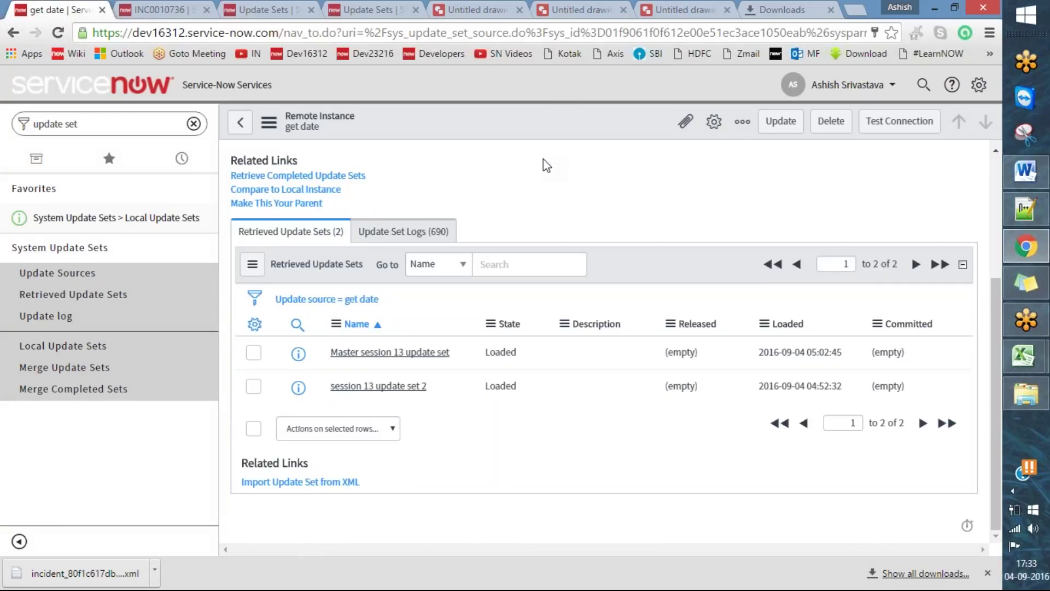
{"action": "left_click_drag", "start_coordinate": [292, 354], "coordinate": [345, 323]}
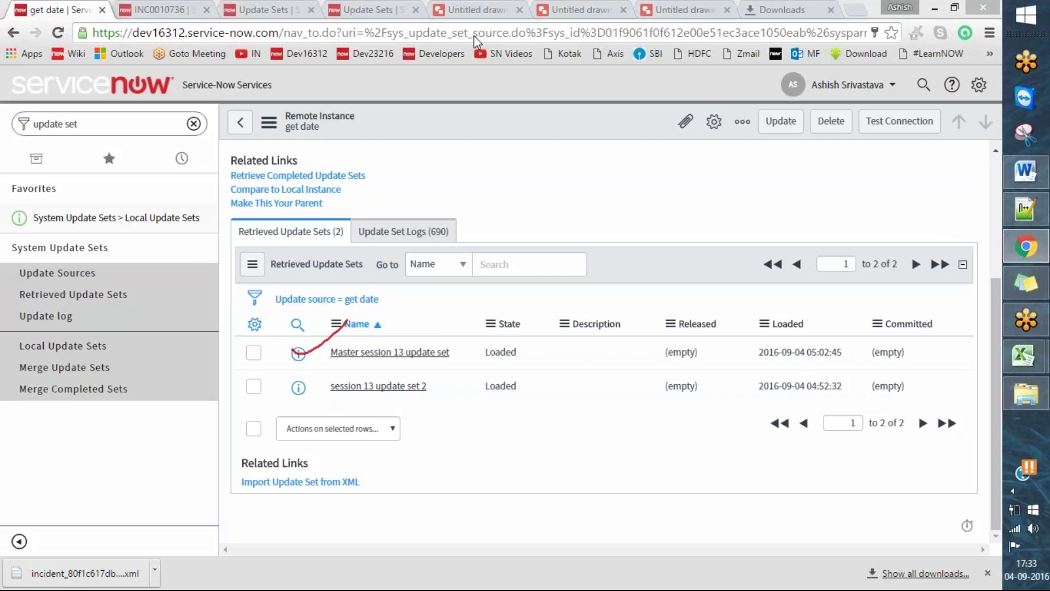
- Close the duplicate Update Sets tab and mark the Master row and dev23216 address
{"action": "left_click", "coordinate": [339, 7]}
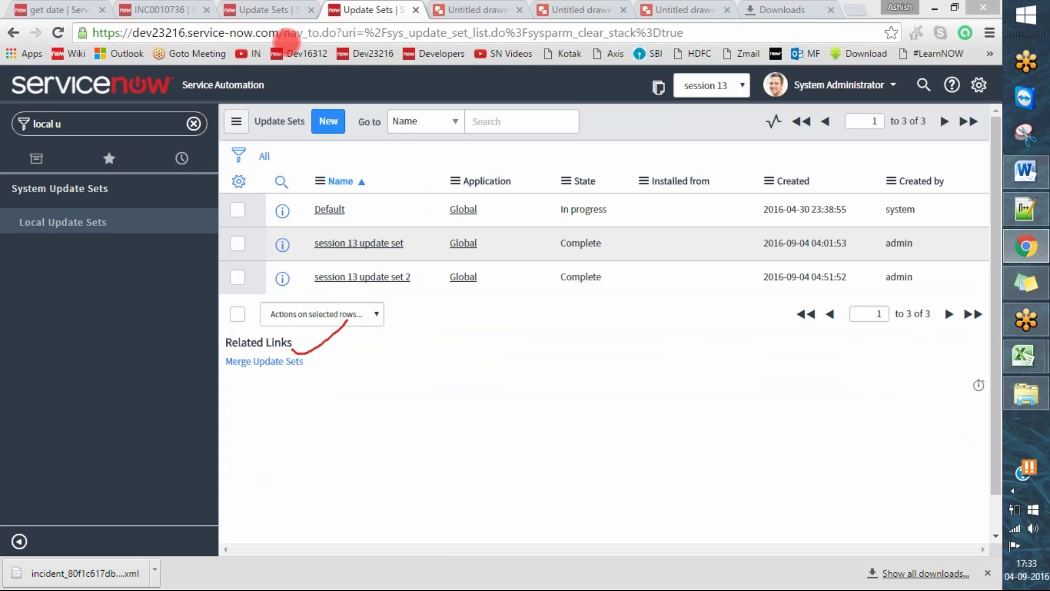
{"action": "left_click", "coordinate": [416, 10]}
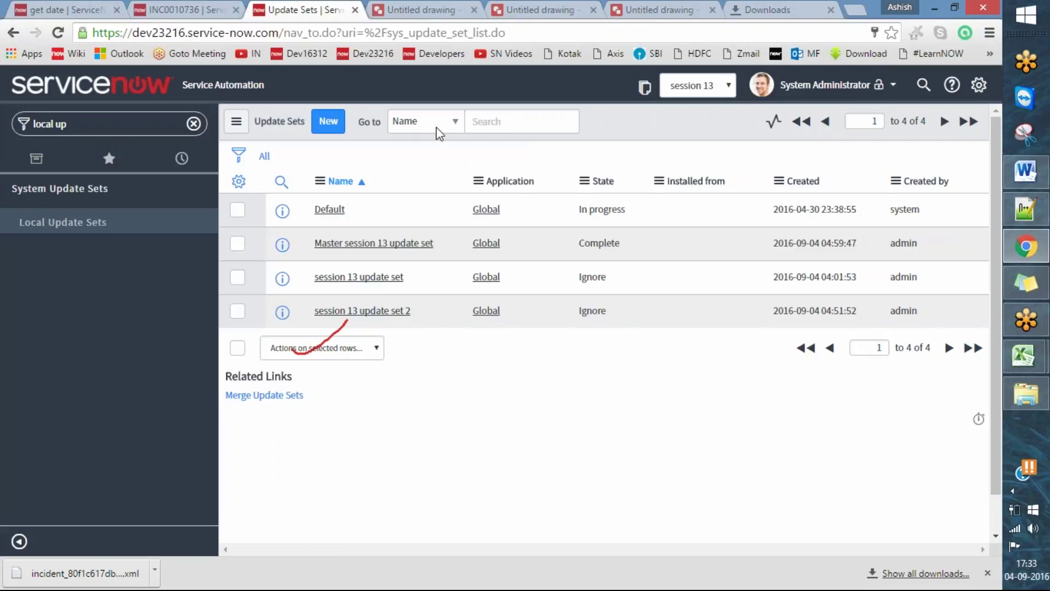
{"action": "left_click", "coordinate": [500, 37]}
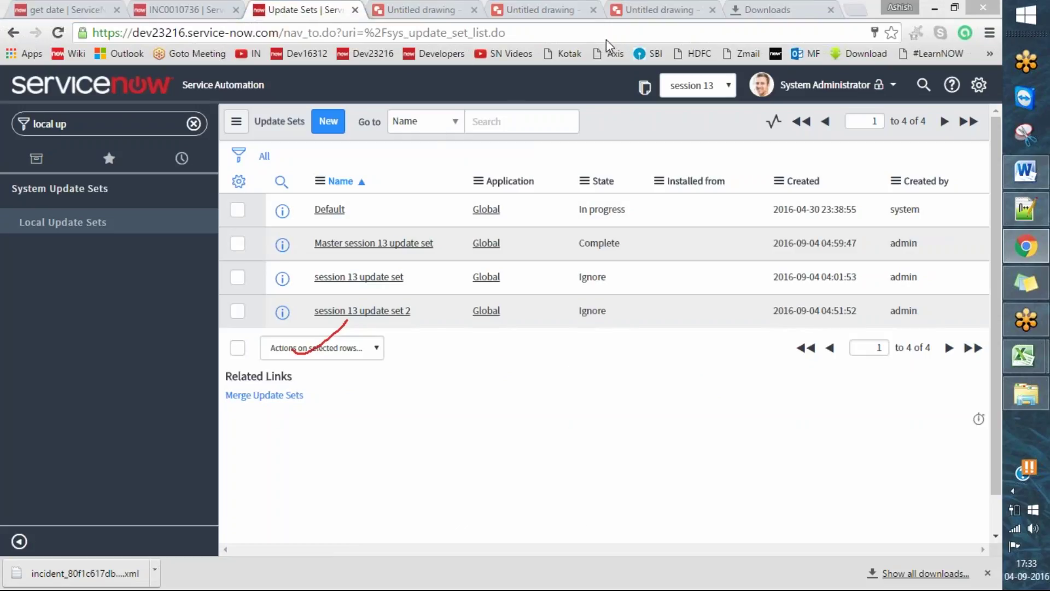
{"action": "left_click_drag", "start_coordinate": [267, 249], "coordinate": [316, 226]}
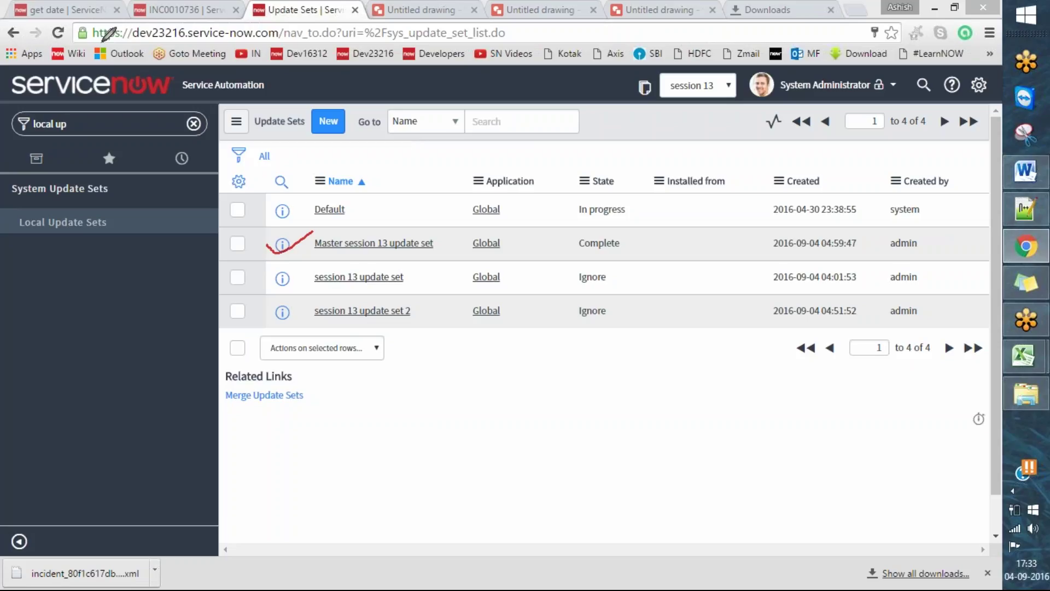
{"action": "left_click_drag", "start_coordinate": [83, 47], "coordinate": [121, 25]}
- Back on dev16312, reopen the get date source via Update Sources, marking the path
{"action": "left_click", "coordinate": [75, 7]}
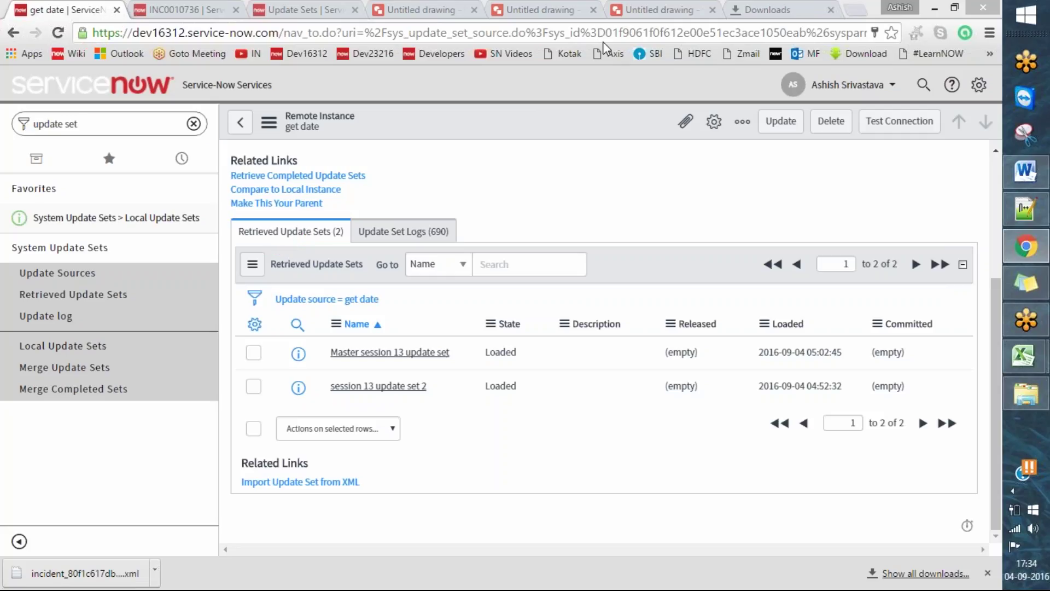
{"action": "left_click", "coordinate": [497, 16]}
{"action": "left_click_drag", "start_coordinate": [62, 34], "coordinate": [141, 18]}
{"action": "mouse_move", "coordinate": [6, 272]}
{"action": "left_mouse_down"}
{"action": "mouse_move", "coordinate": [23, 284]}
{"action": "mouse_move", "coordinate": [99, 245]}
{"action": "left_mouse_up"}
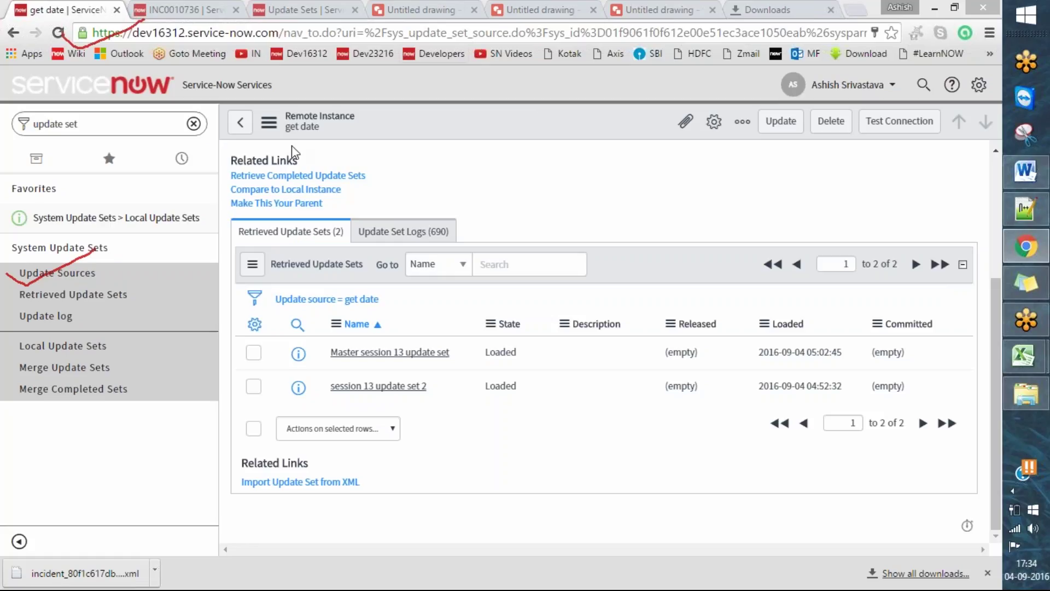
{"action": "left_click", "coordinate": [57, 272]}
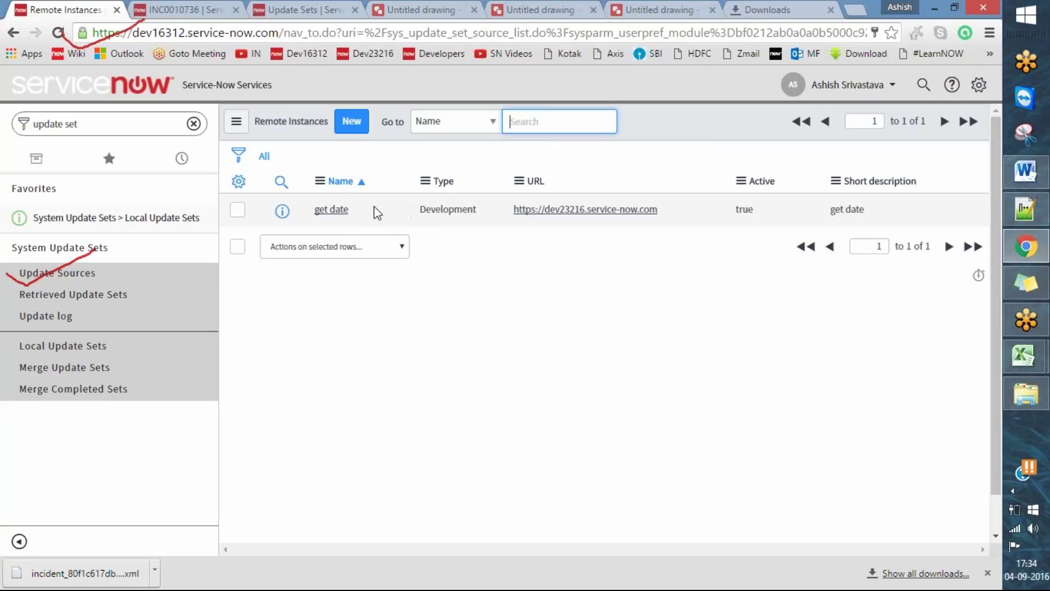
{"action": "left_click", "coordinate": [338, 211]}
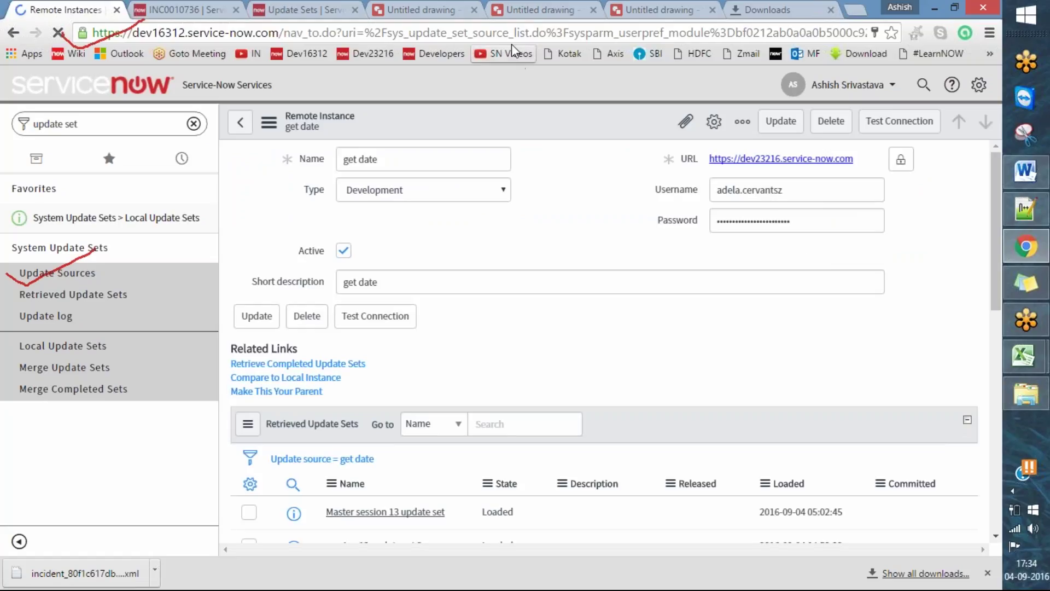
- Scroll to Retrieved Update Sets and circle the Loaded Master session 13 update set row
{"action": "left_click_drag", "start_coordinate": [214, 370], "coordinate": [289, 357]}
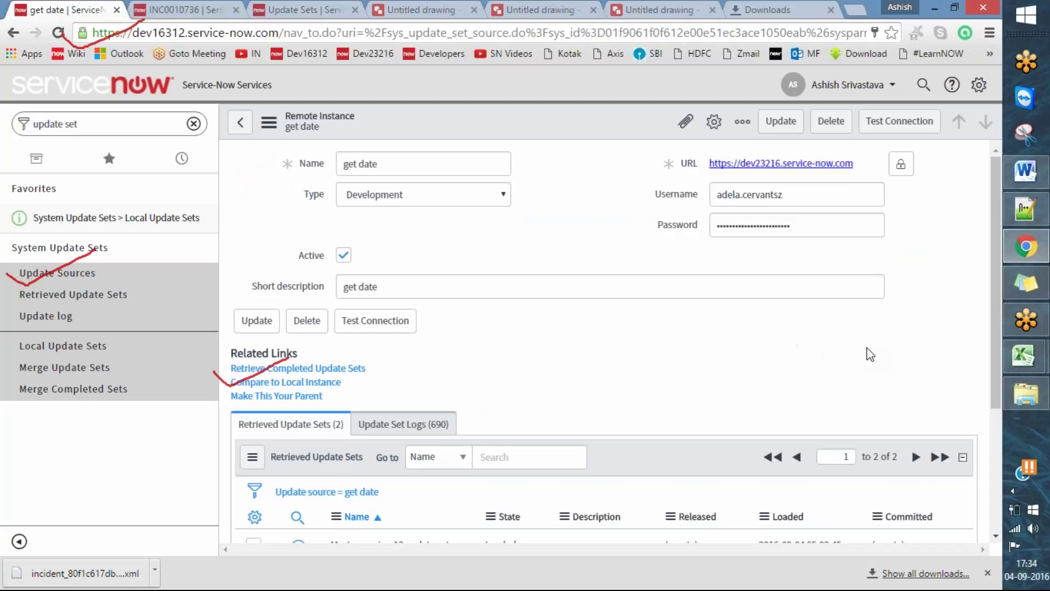
{"action": "scroll", "coordinate": [862, 347], "scroll_direction": "down", "scroll_amount": 4}
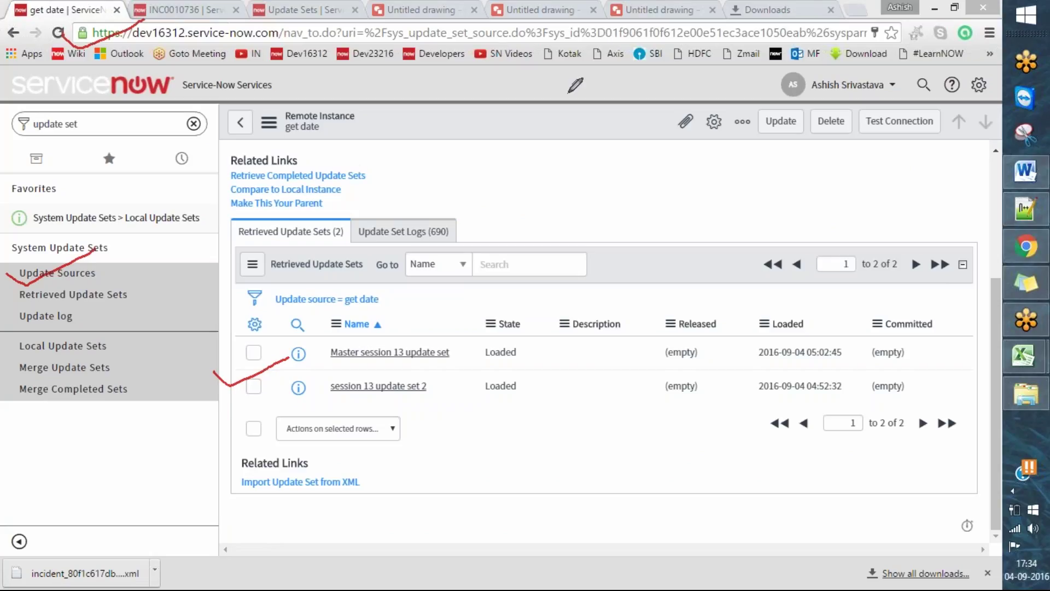
{"action": "right_click", "coordinate": [596, 50]}
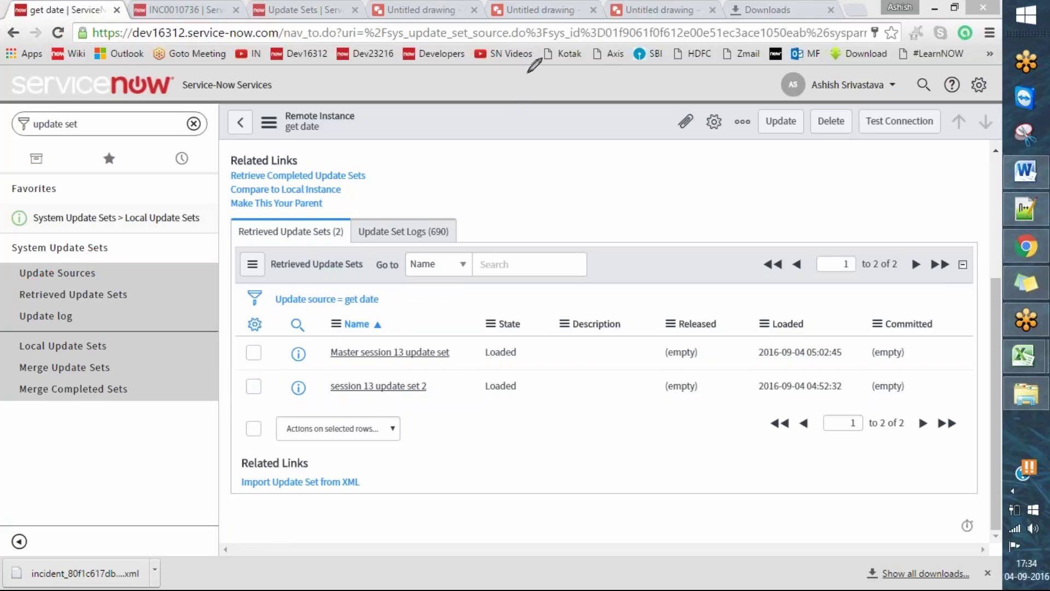
{"action": "mouse_move", "coordinate": [281, 334]}
{"action": "left_mouse_down"}
{"action": "mouse_move", "coordinate": [683, 367]}
{"action": "mouse_move", "coordinate": [919, 360]}
{"action": "mouse_move", "coordinate": [733, 307]}
{"action": "mouse_move", "coordinate": [360, 315]}
{"action": "mouse_move", "coordinate": [283, 330]}
{"action": "mouse_move", "coordinate": [282, 341]}
{"action": "left_mouse_up"}
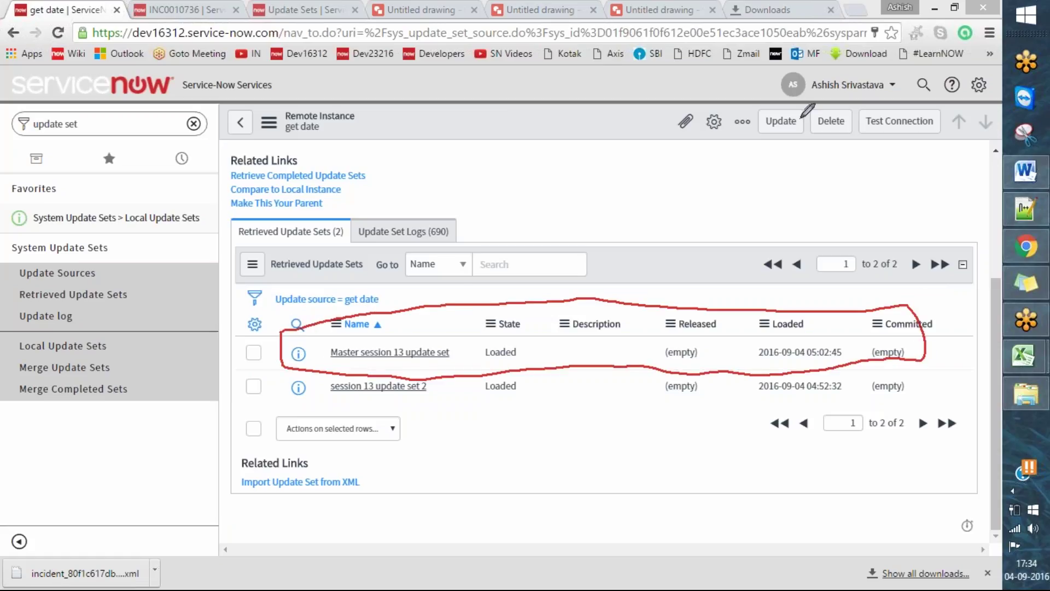
{"action": "key", "text": "Escape"}
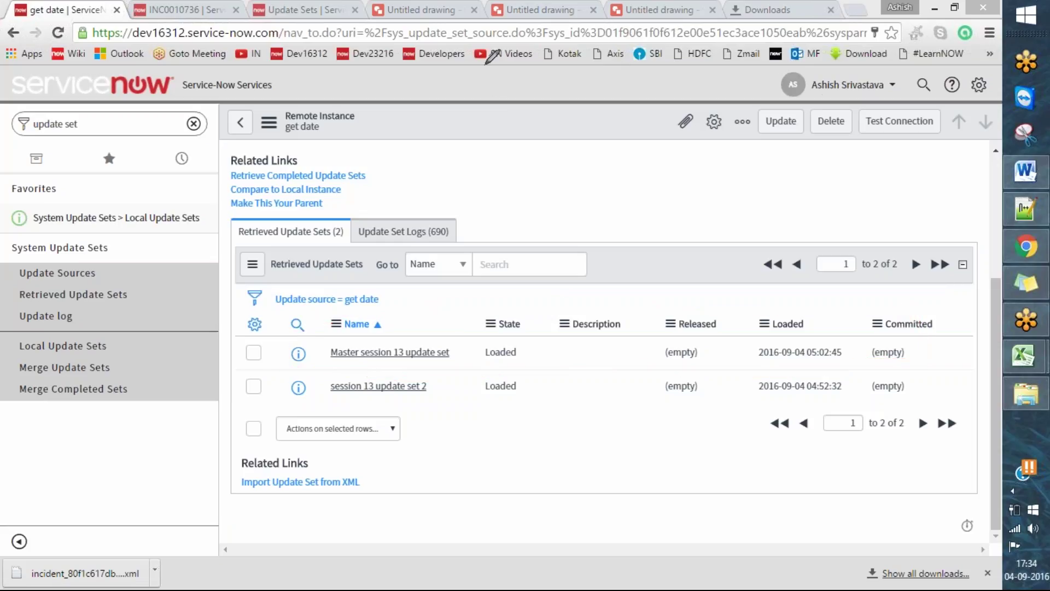
- Open the retrieved Master session 13 update set (644 updates), then continue the Word notes after Case 6
{"action": "left_click", "coordinate": [389, 353]}
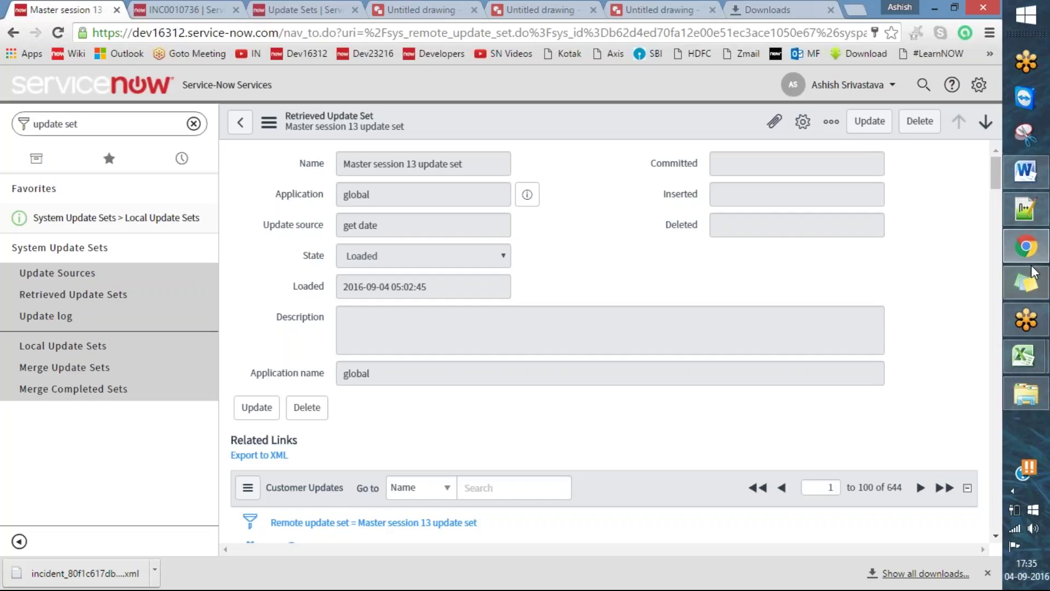
{"action": "left_click", "coordinate": [1045, 174]}
{"action": "left_click", "coordinate": [579, 446]}
{"action": "left_click", "coordinate": [630, 420]}
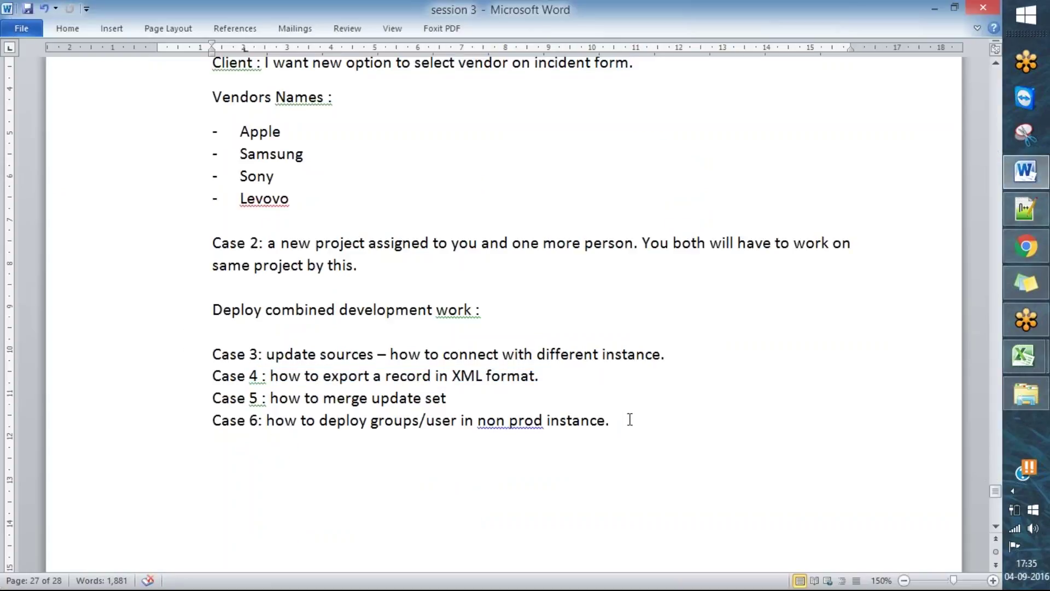
- Below Case 6, add the line 'NOte: all your users & group are not captured in update set.'
{"action": "key", "text": "Return"}
{"action": "type", "text": "NOte L"}
{"action": "key", "text": "BackSpace"}
{"action": "type", "text": ": all your use"}
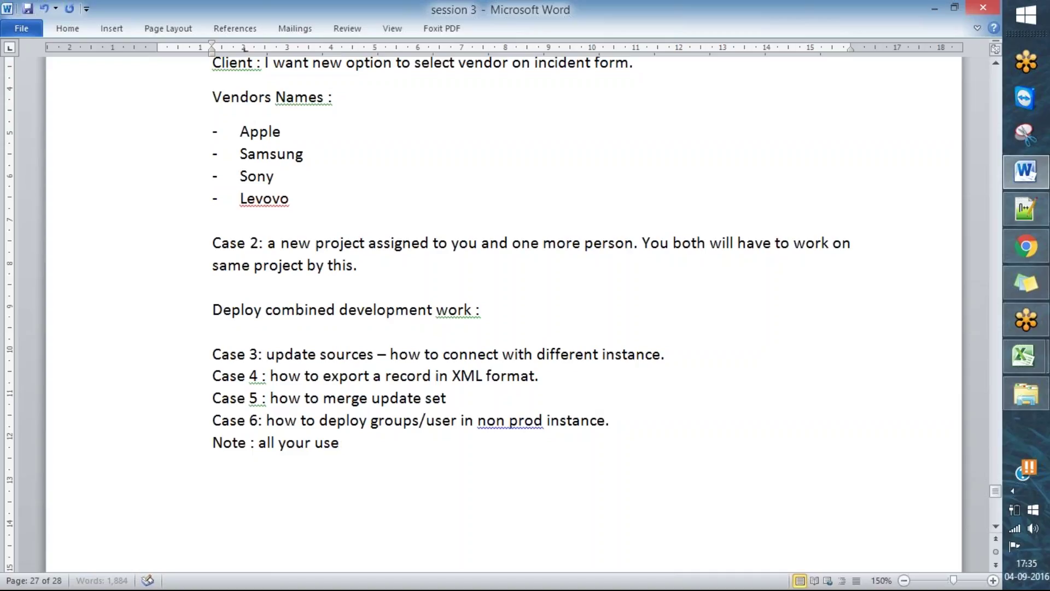
{"action": "type", "text": "rs & group"}
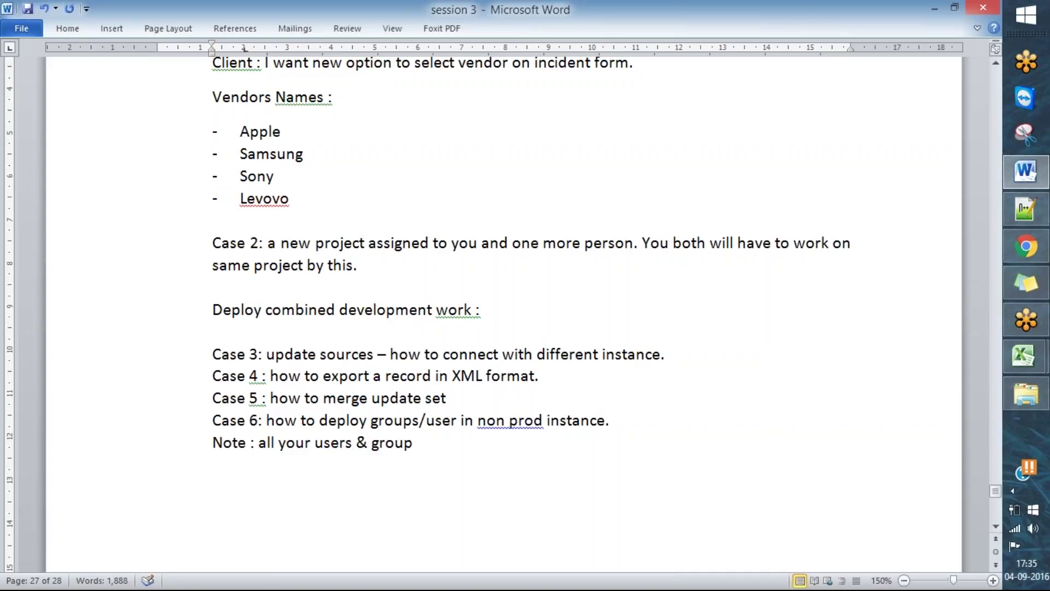
{"action": "type", "text": " d"}
{"action": "key", "text": "BackSpace"}
{"action": "type", "text": "are not "}
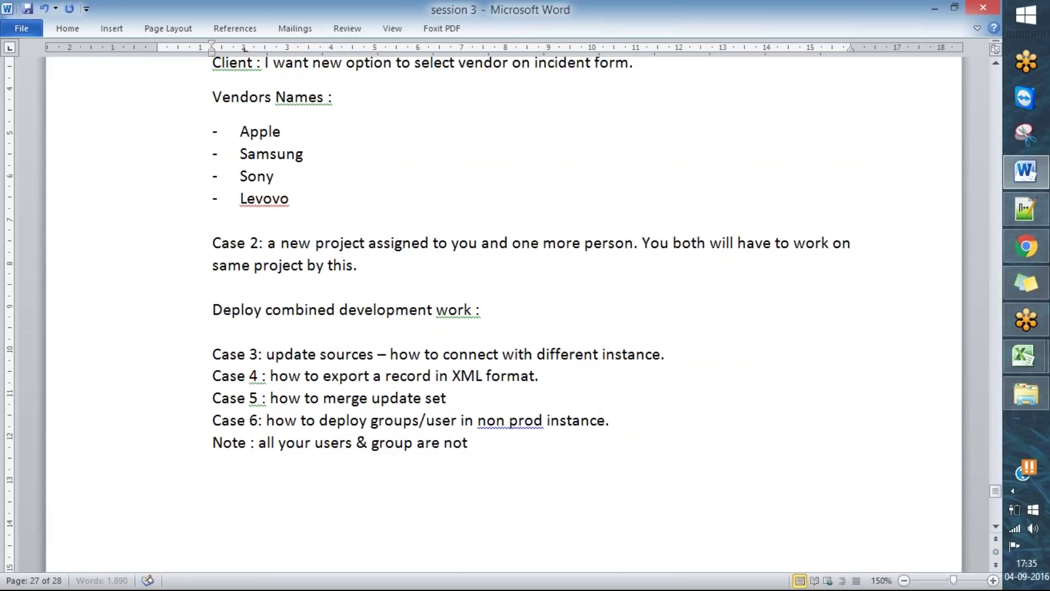
{"action": "type", "text": "a"}
{"action": "key", "text": "BackSpace"}
{"action": "type", "text": "captured in update set/"}
{"action": "key", "text": "BackSpace"}
{"action": "type", "text": "."}
{"action": "key", "text": "Return"}
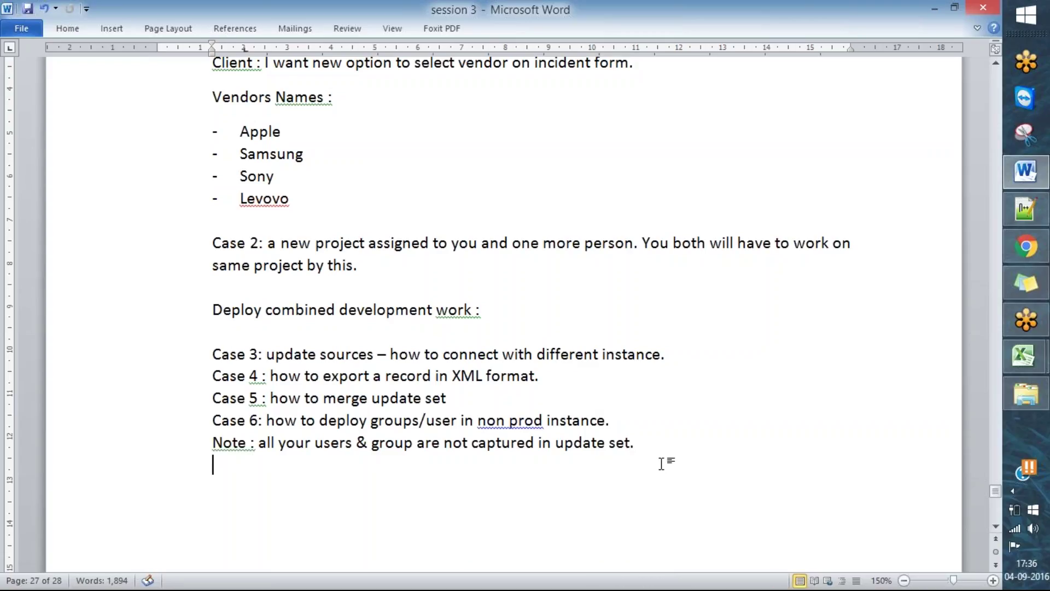
- Correct 'prod' to 'non-prod' using the spelling suggestion
{"action": "scroll", "coordinate": [706, 408], "scroll_direction": "down", "scroll_amount": 2}
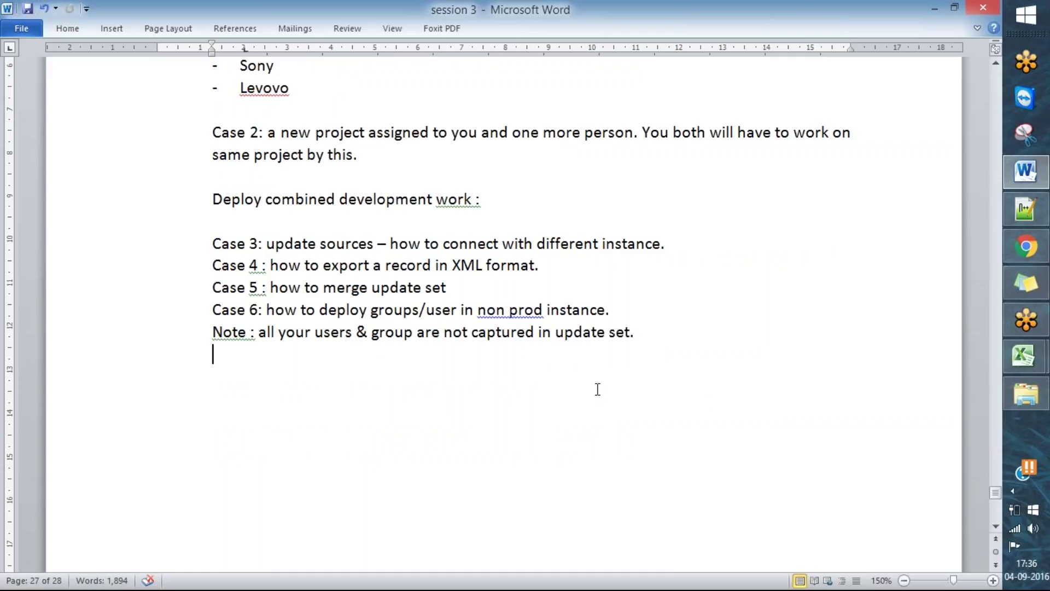
{"action": "right_click", "coordinate": [526, 310]}
{"action": "left_click", "coordinate": [590, 330]}
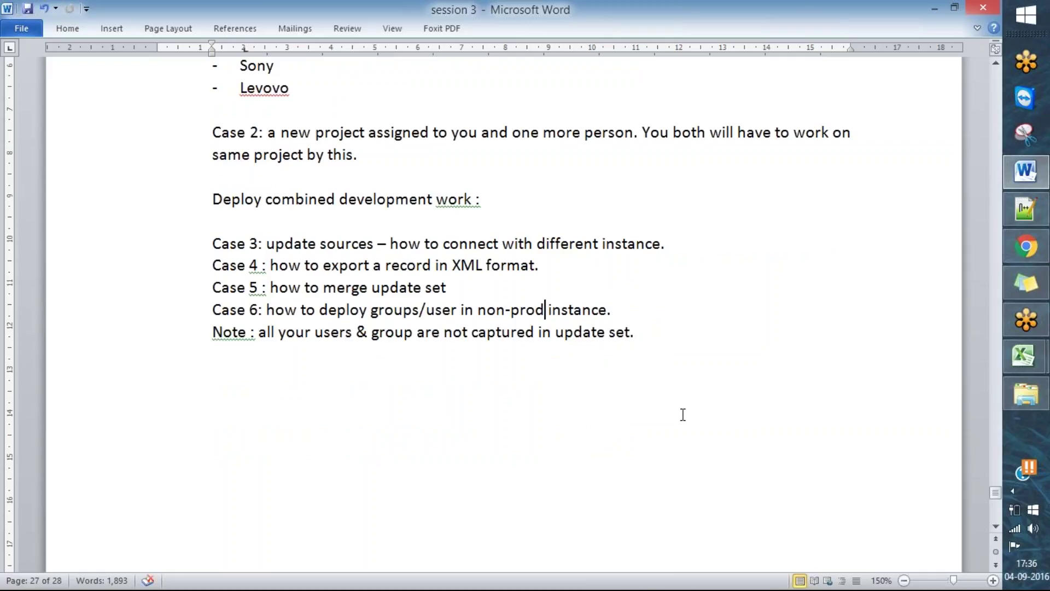
- Add a blank line above the note and a '- SysID.' list item below it
{"action": "left_click", "coordinate": [638, 319]}
{"action": "key", "text": "Return"}
{"action": "key", "text": "Down"}
{"action": "key", "text": "Down"}
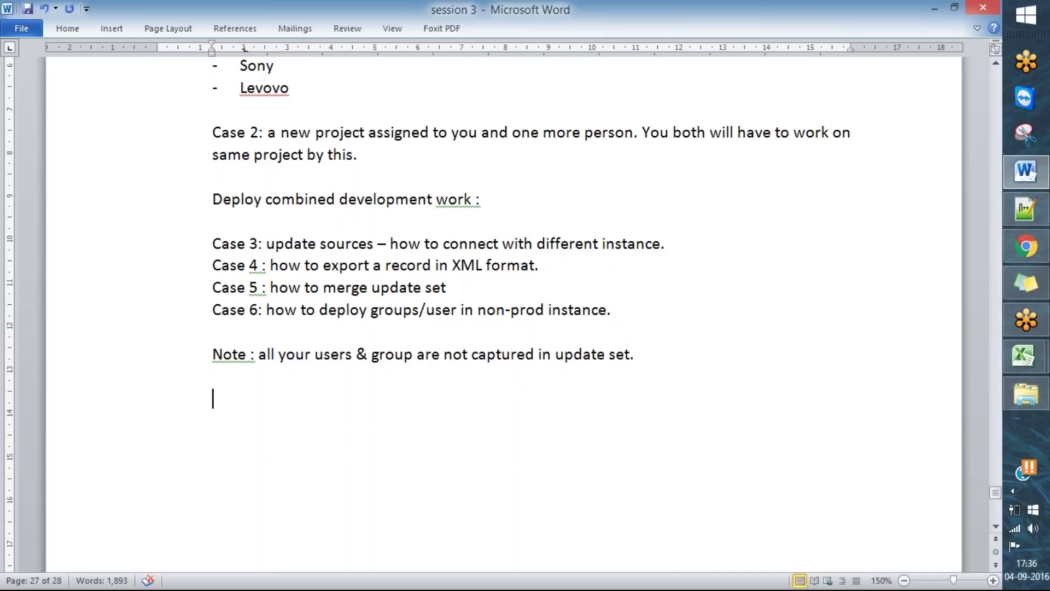
{"action": "type", "text": "- syS"}
{"action": "key", "text": "BackSpace"}
{"action": "key", "text": "BackSpace"}
{"action": "key", "text": "BackSpace"}
{"action": "type", "text": "SysID."}
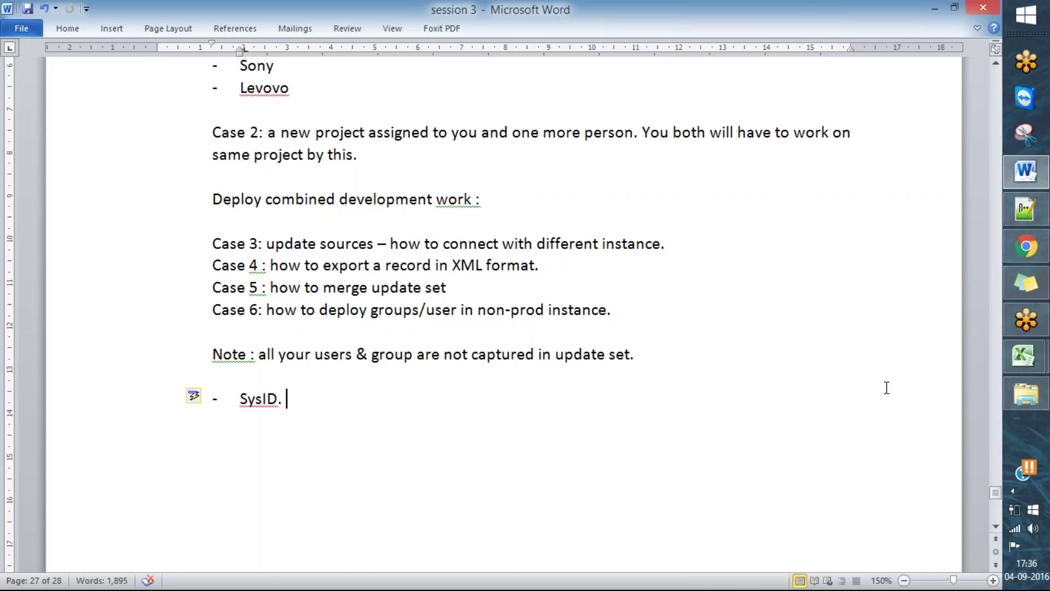
{"action": "left_click", "coordinate": [1026, 246]}
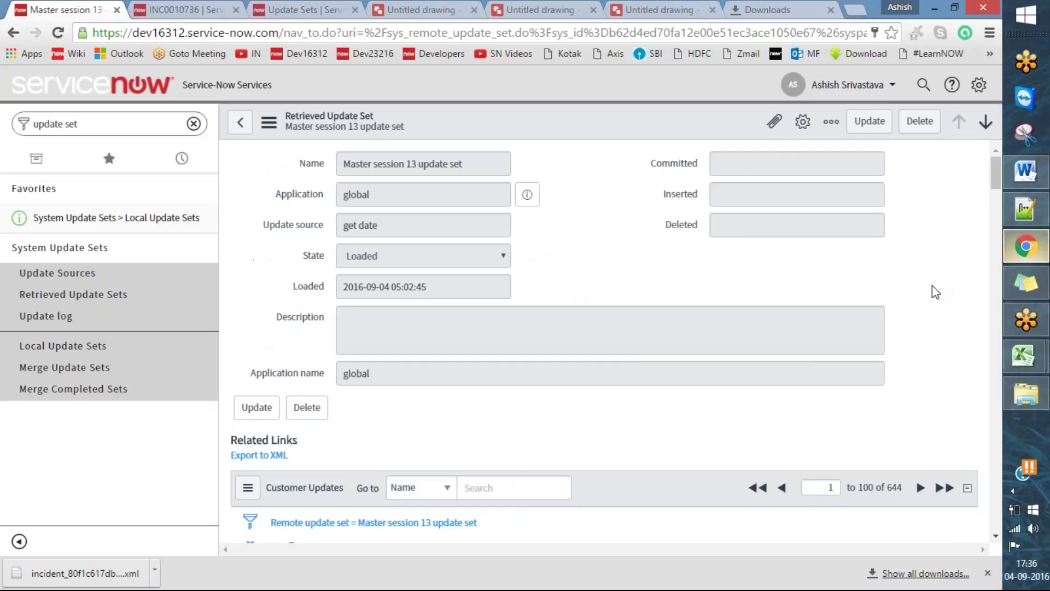
- Create a new blank drawing with File > New > Drawing, then close the stray Downloads tab
{"action": "left_click", "coordinate": [701, 9]}
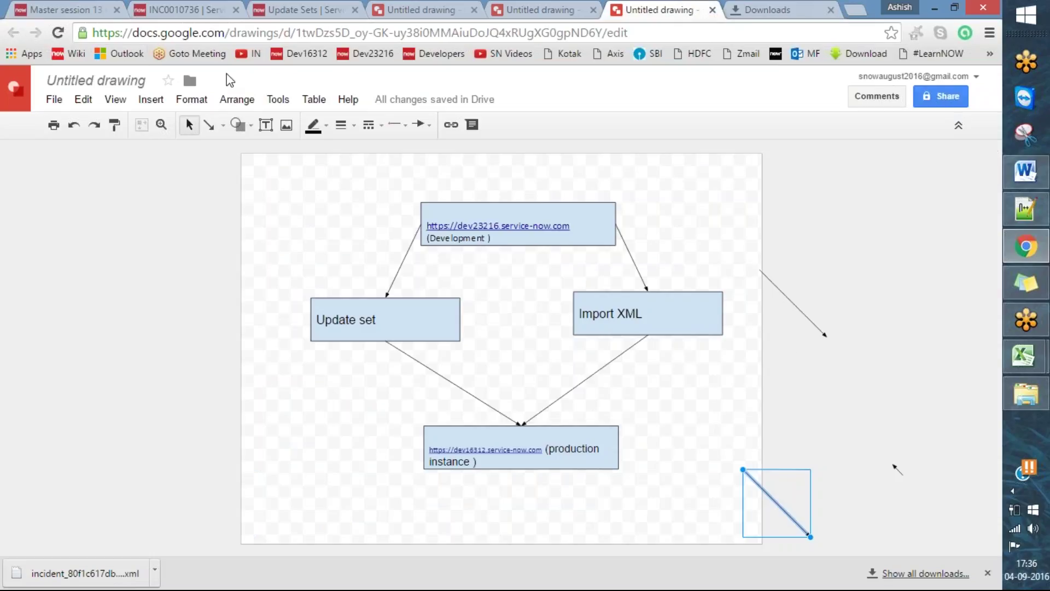
{"action": "left_click", "coordinate": [57, 101]}
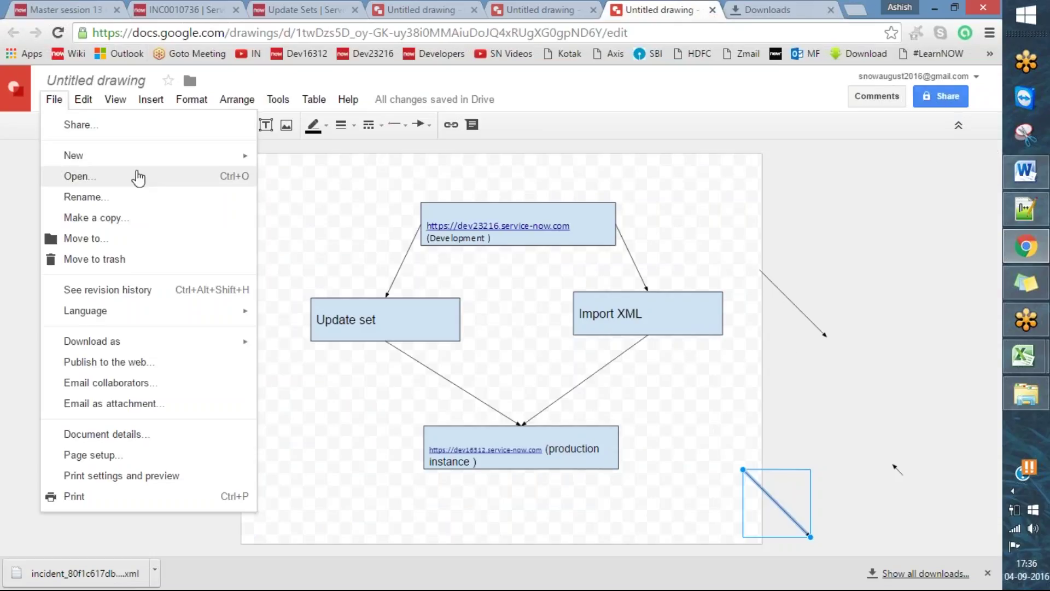
{"action": "mouse_move", "coordinate": [148, 156]}
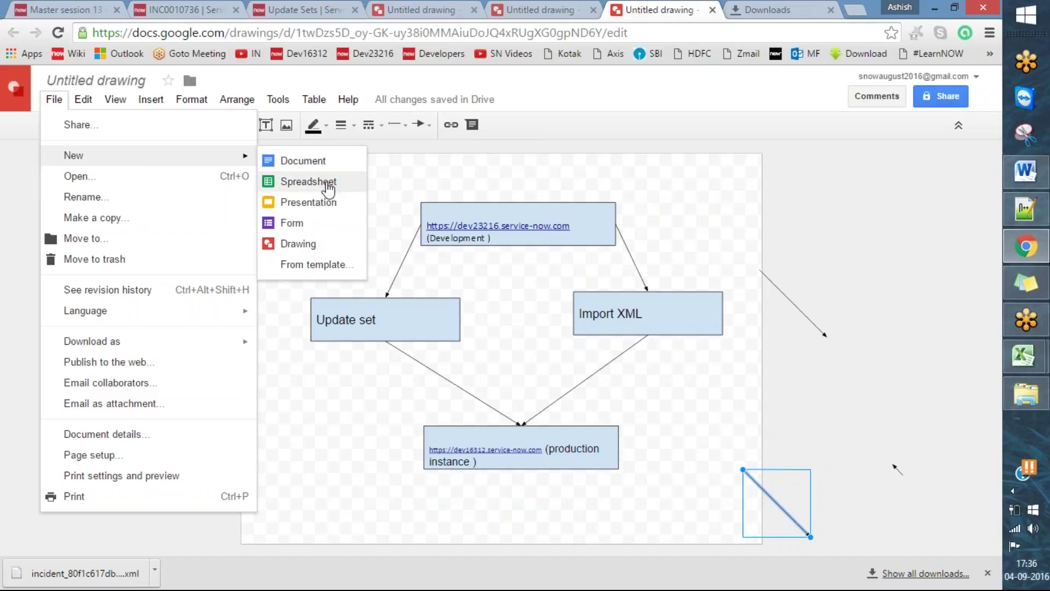
{"action": "left_click", "coordinate": [327, 244]}
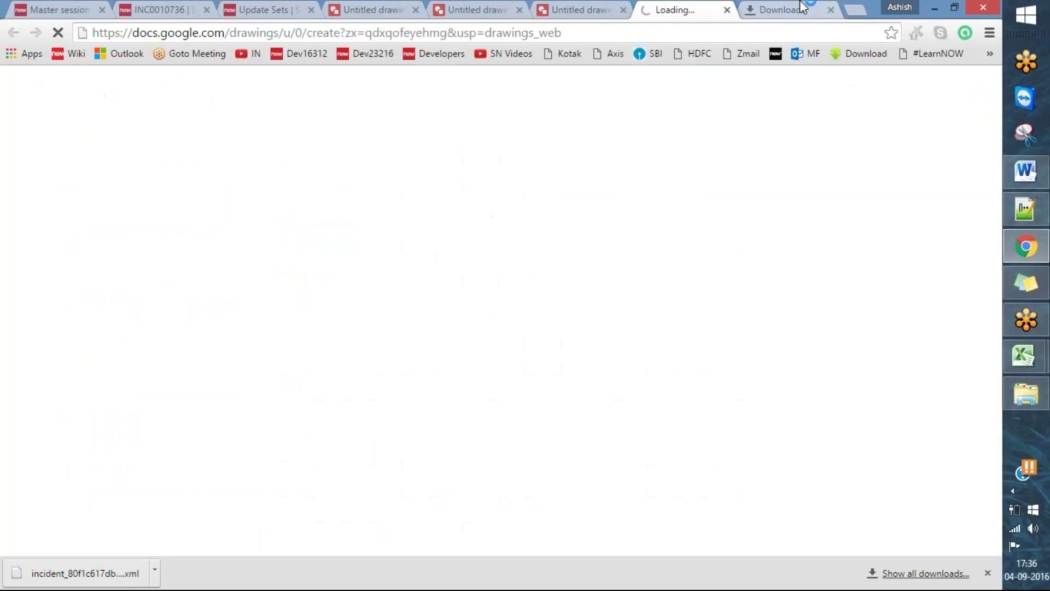
{"action": "left_click", "coordinate": [794, 10]}
{"action": "left_click", "coordinate": [831, 9]}
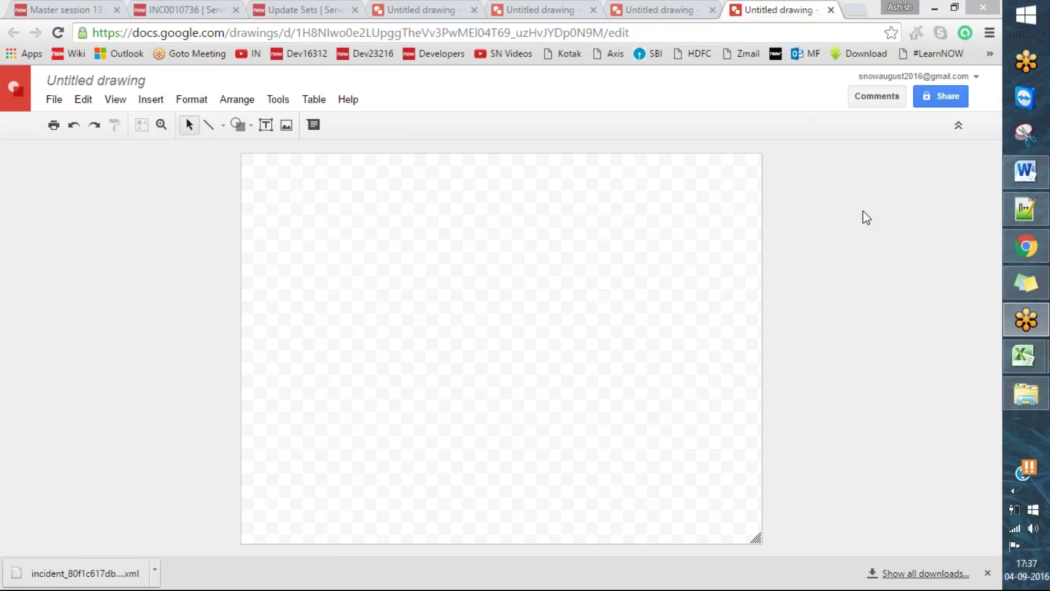
- Draw a rectangle, duplicate it, and label the upper copy 'Service-Now'
{"action": "left_click", "coordinate": [859, 458]}
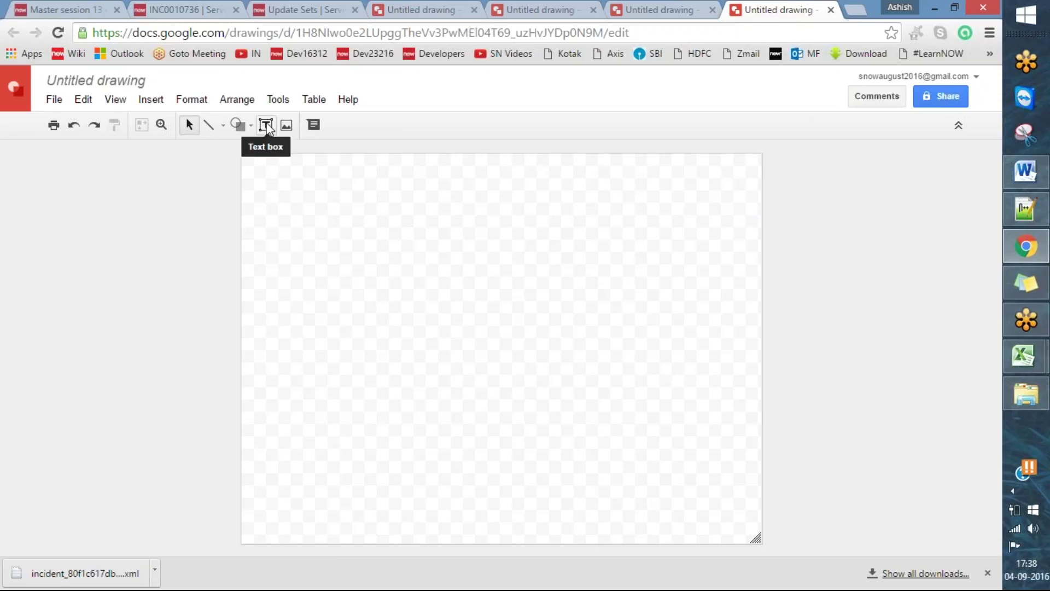
{"action": "left_click", "coordinate": [252, 130]}
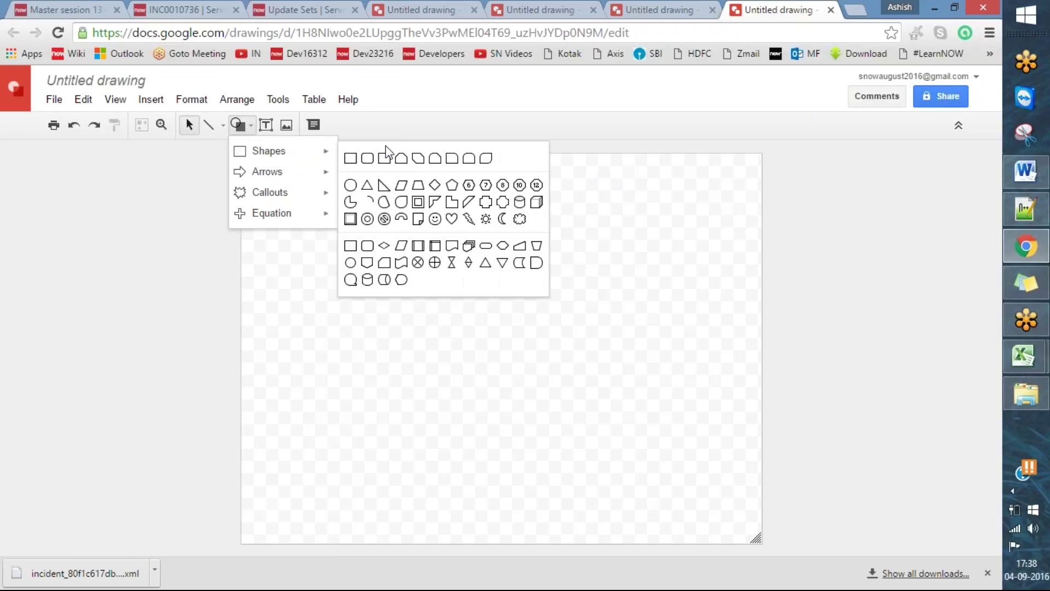
{"action": "left_click", "coordinate": [914, 34]}
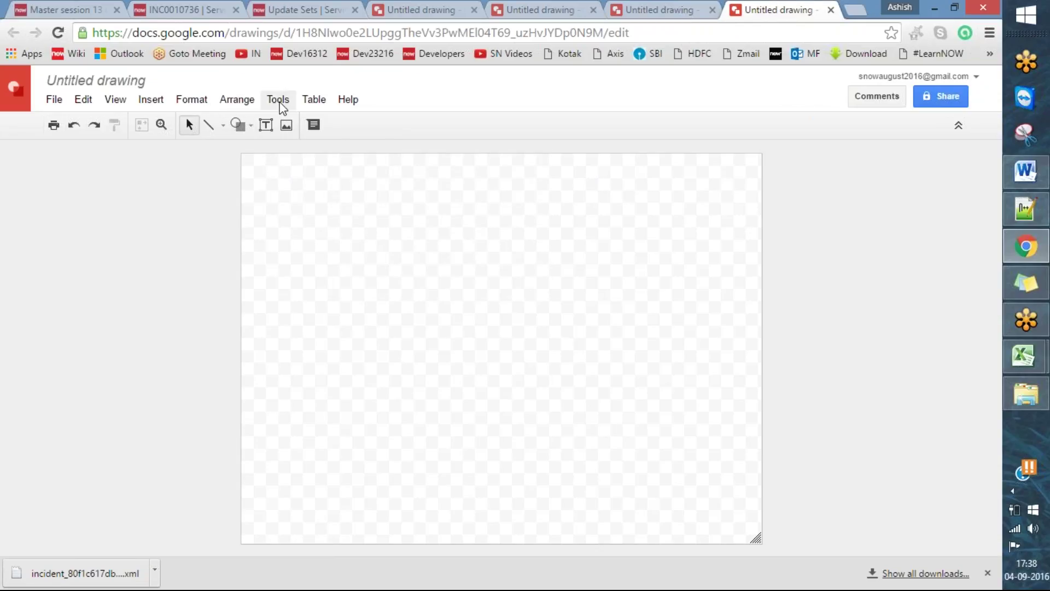
{"action": "left_click", "coordinate": [238, 126]}
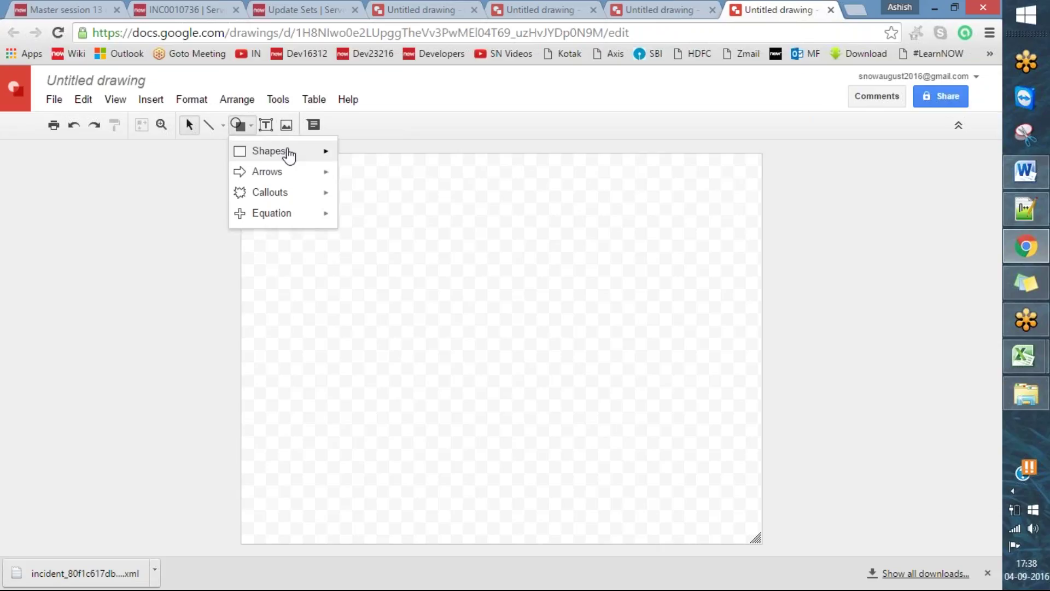
{"action": "mouse_move", "coordinate": [283, 154]}
{"action": "left_click", "coordinate": [352, 160]}
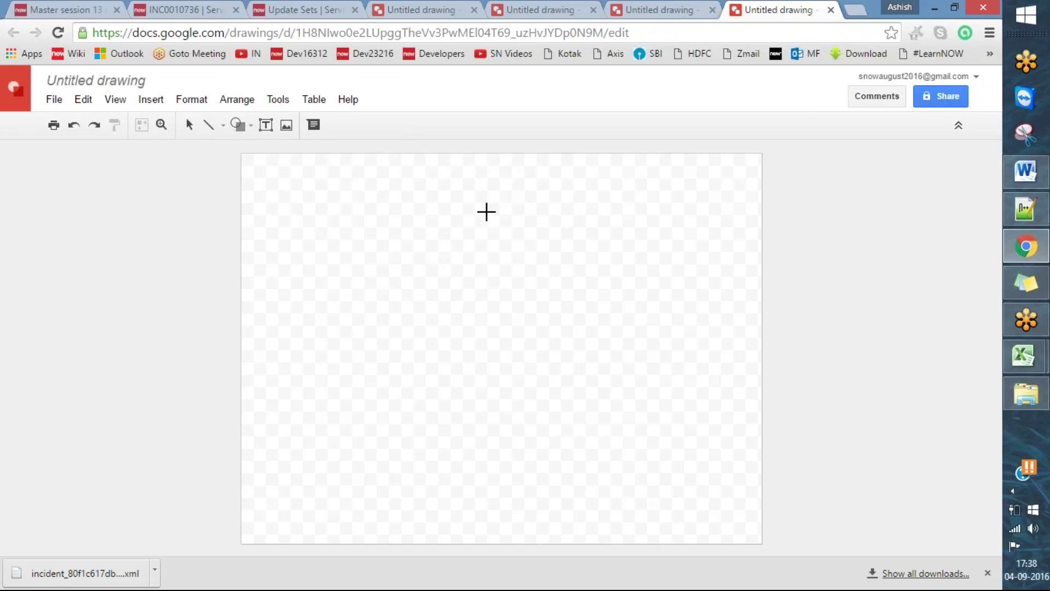
{"action": "left_click_drag", "start_coordinate": [423, 286], "coordinate": [501, 326]}
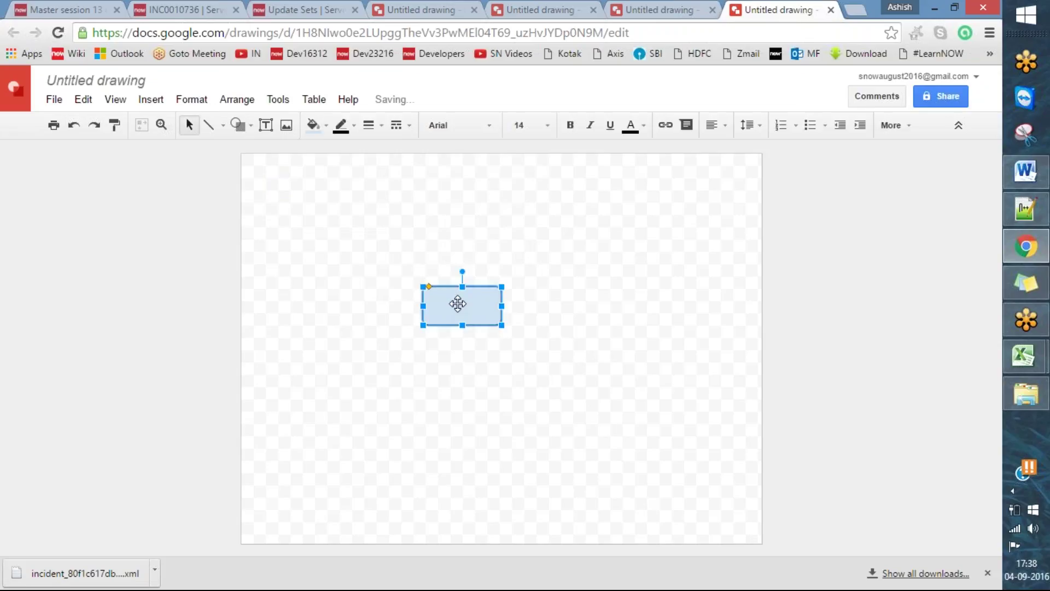
{"action": "key", "text": "ctrl+d"}
{"action": "left_click_drag", "start_coordinate": [459, 307], "coordinate": [467, 214]}
{"action": "double_click", "coordinate": [471, 221]}
{"action": "type", "text": "Se"}
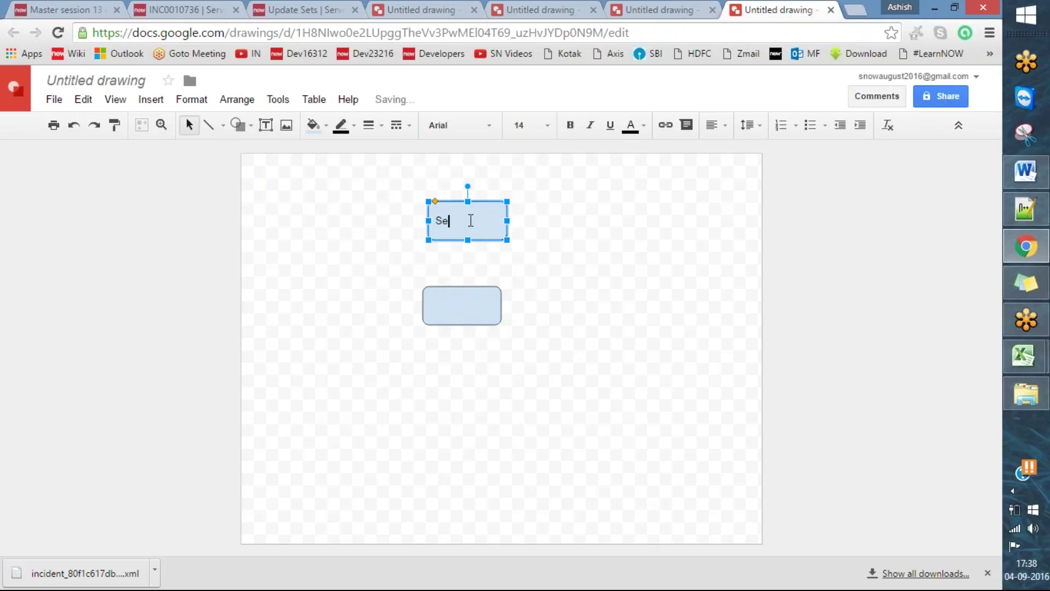
{"action": "type", "text": "rvice-Now"}
{"action": "left_click", "coordinate": [596, 321]}
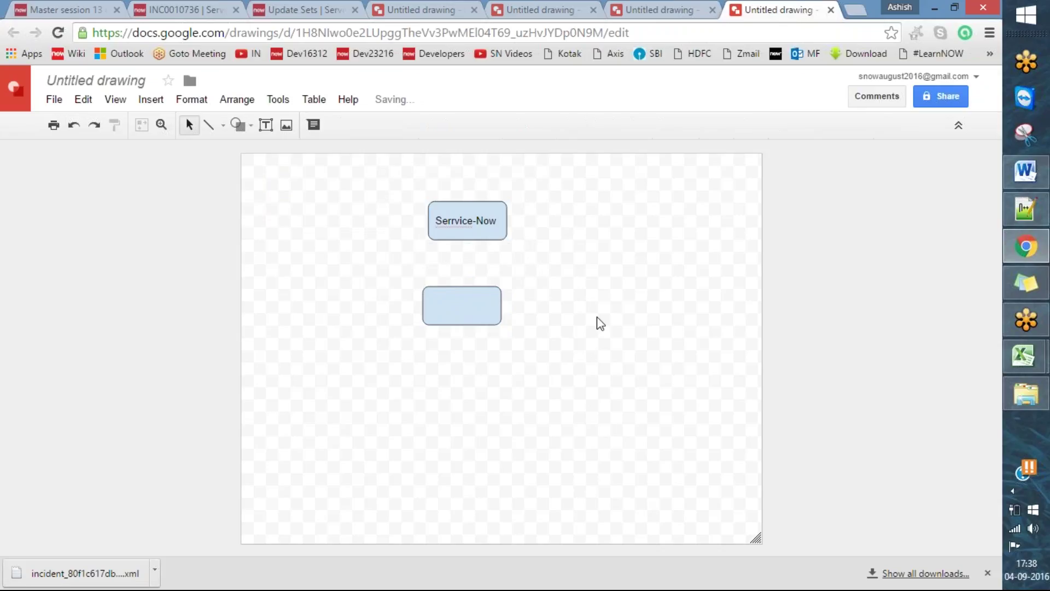
- Label the lower box 'Incident Application' and move it down to the left
{"action": "left_click", "coordinate": [460, 214]}
{"action": "left_click", "coordinate": [453, 220]}
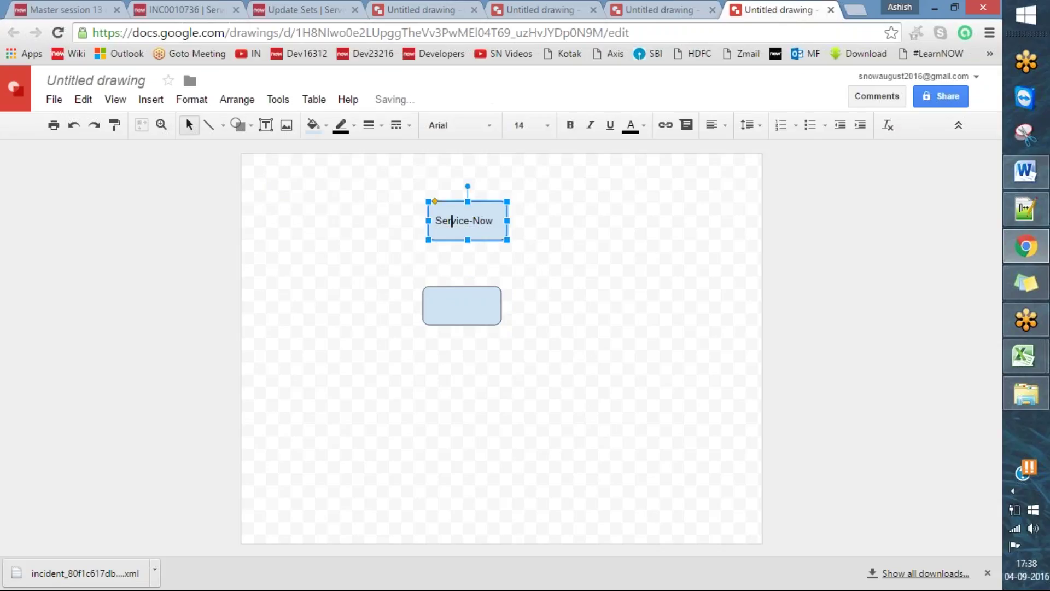
{"action": "left_click", "coordinate": [583, 383]}
{"action": "left_click_drag", "start_coordinate": [466, 293], "coordinate": [479, 335]}
{"action": "left_click", "coordinate": [481, 349]}
{"action": "type", "text": "Incident "}
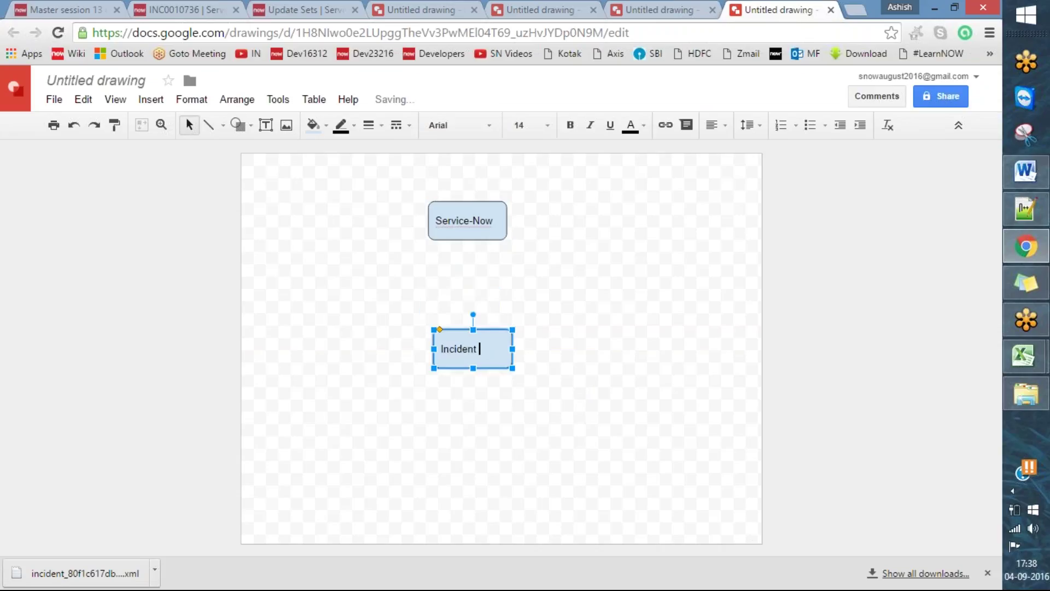
{"action": "type", "text": "Field"}
{"action": "left_click", "coordinate": [533, 350]}
{"action": "left_click_drag", "start_coordinate": [480, 341], "coordinate": [373, 326]}
{"action": "double_click", "coordinate": [399, 334]}
{"action": "key", "text": "ctrl+shift+Left"}
{"action": "key", "text": "BackSpace"}
{"action": "type", "text": "Application"}
{"action": "left_click", "coordinate": [427, 349]}
- Duplicate the Incident Application box to its right and relabel the copy 'Users\ Groups'
{"action": "left_click", "coordinate": [365, 327]}
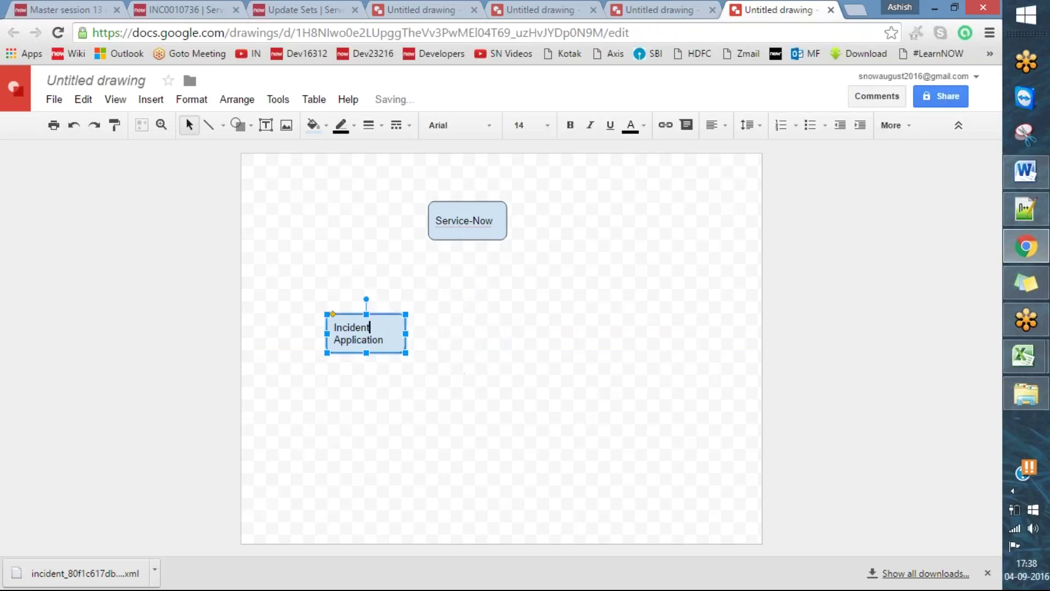
{"action": "left_click", "coordinate": [427, 333]}
{"action": "left_click", "coordinate": [397, 326]}
{"action": "key", "text": "ctrl+d"}
{"action": "left_click_drag", "start_coordinate": [420, 346], "coordinate": [632, 326]}
{"action": "double_click", "coordinate": [601, 340]}
{"action": "key", "text": "BackSpace"}
{"action": "key", "text": "BackSpace"}
{"action": "key", "text": "BackSpace"}
{"action": "key", "text": "BackSpace"}
{"action": "key", "text": "BackSpace"}
{"action": "key", "text": "BackSpace"}
{"action": "key", "text": "BackSpace"}
{"action": "key", "text": "BackSpace"}
{"action": "key", "text": "BackSpace"}
{"action": "key", "text": "BackSpace"}
{"action": "type", "text": "Users\\ Groups"}
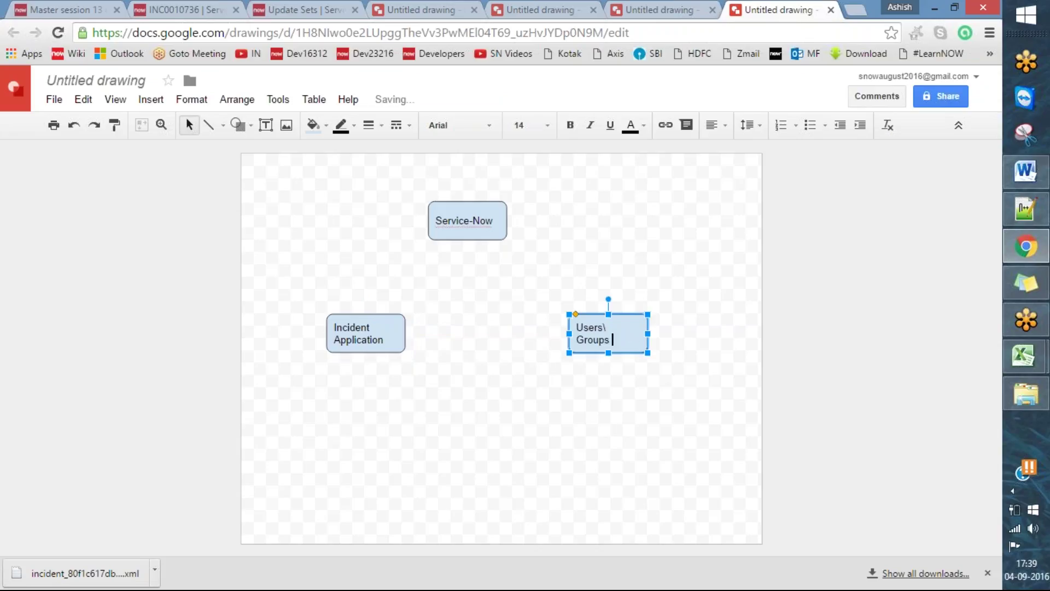
{"action": "left_click", "coordinate": [598, 362]}
{"action": "left_click_drag", "start_coordinate": [618, 346], "coordinate": [697, 312]}
- Relabel the right-hand fourth box, starting to type 'Development W'
{"action": "left_click", "coordinate": [523, 340]}
{"action": "double_click", "coordinate": [678, 335]}
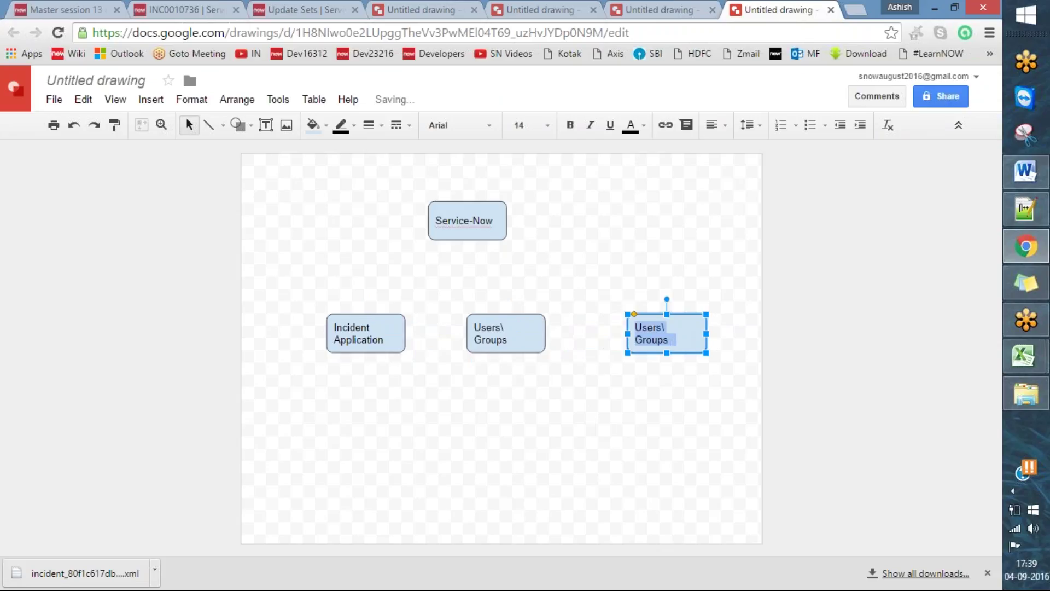
{"action": "key", "text": "BackSpace"}
{"action": "type", "text": "Develo"}
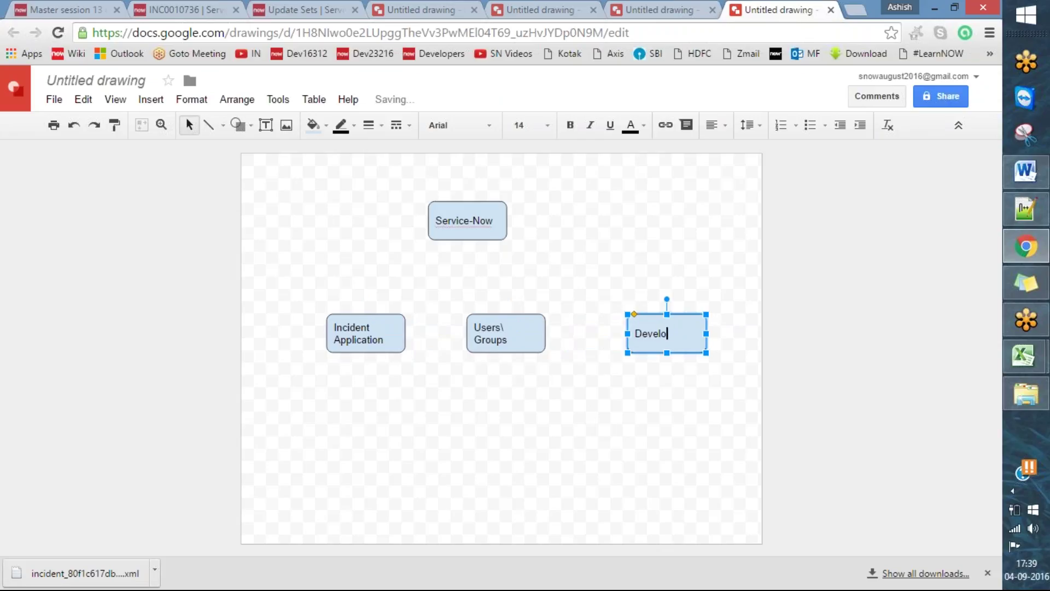
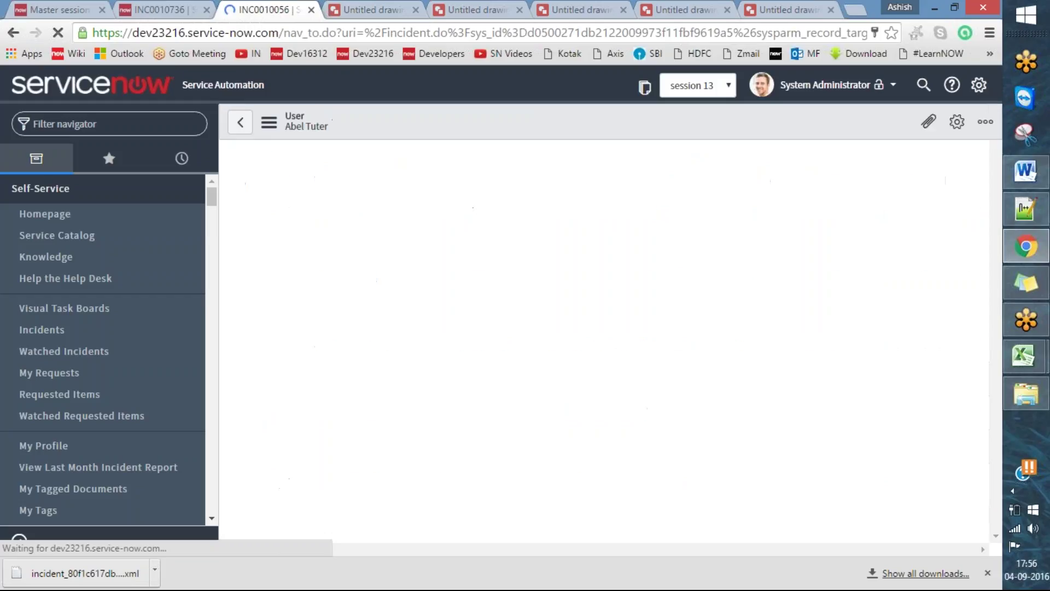
- Try to bring up the demo user form's header menu, dismissing the browser menus that appear instead
{"action": "right_click", "coordinate": [446, 124]}
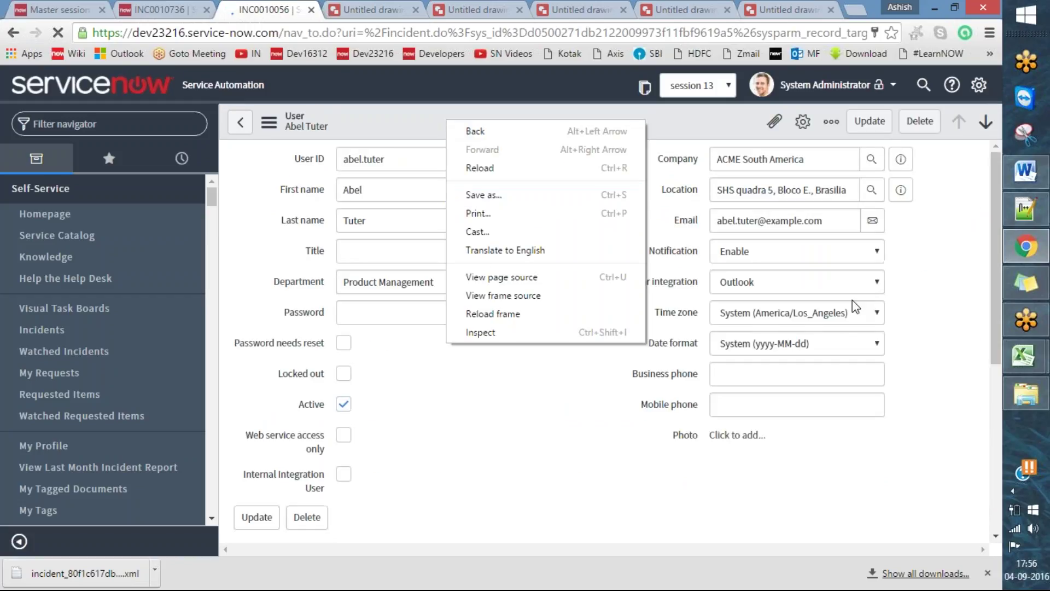
{"action": "left_click", "coordinate": [967, 296]}
{"action": "right_click", "coordinate": [431, 121]}
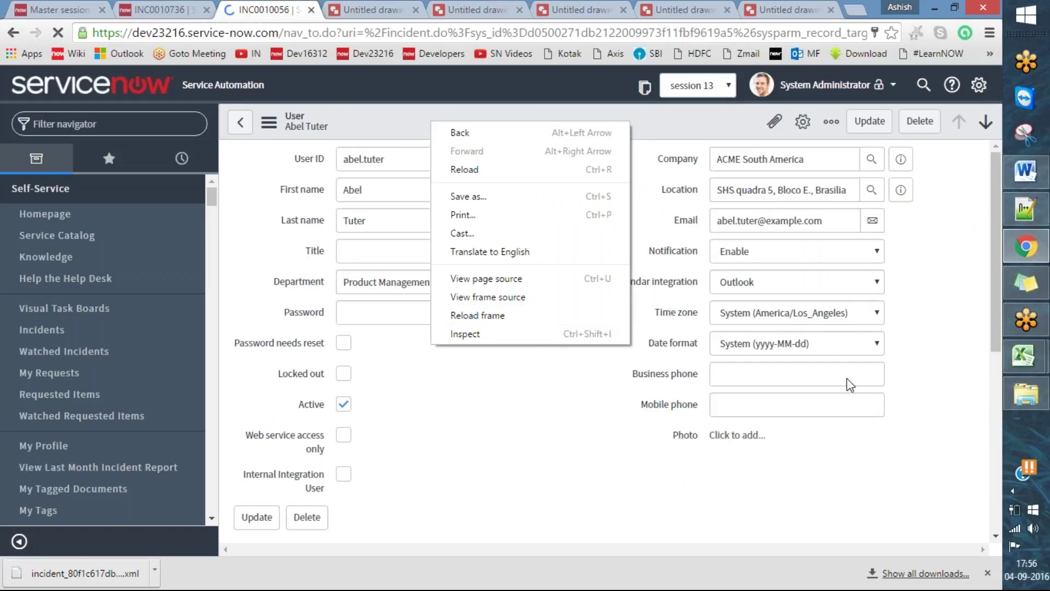
{"action": "left_click", "coordinate": [939, 324]}
{"action": "scroll", "coordinate": [940, 325], "scroll_direction": "down", "scroll_amount": 7}
{"action": "scroll", "coordinate": [940, 324], "scroll_direction": "up", "scroll_amount": 7}
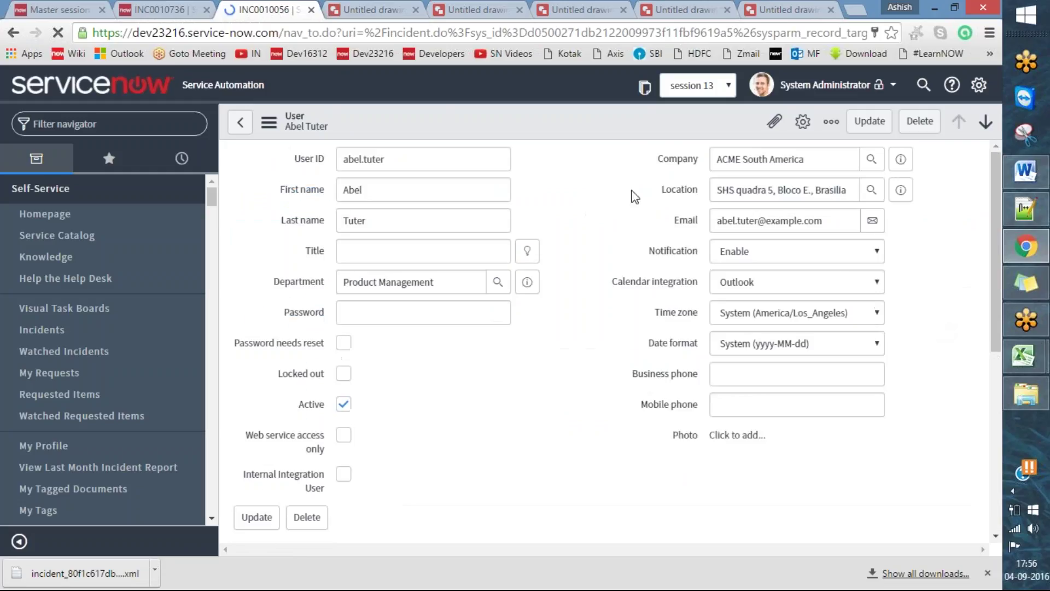
{"action": "right_click", "coordinate": [437, 121]}
{"action": "left_click", "coordinate": [422, 133]}
- Show the demo user record's sys_id, select and copy it, then close the dialog
{"action": "right_click", "coordinate": [482, 133]}
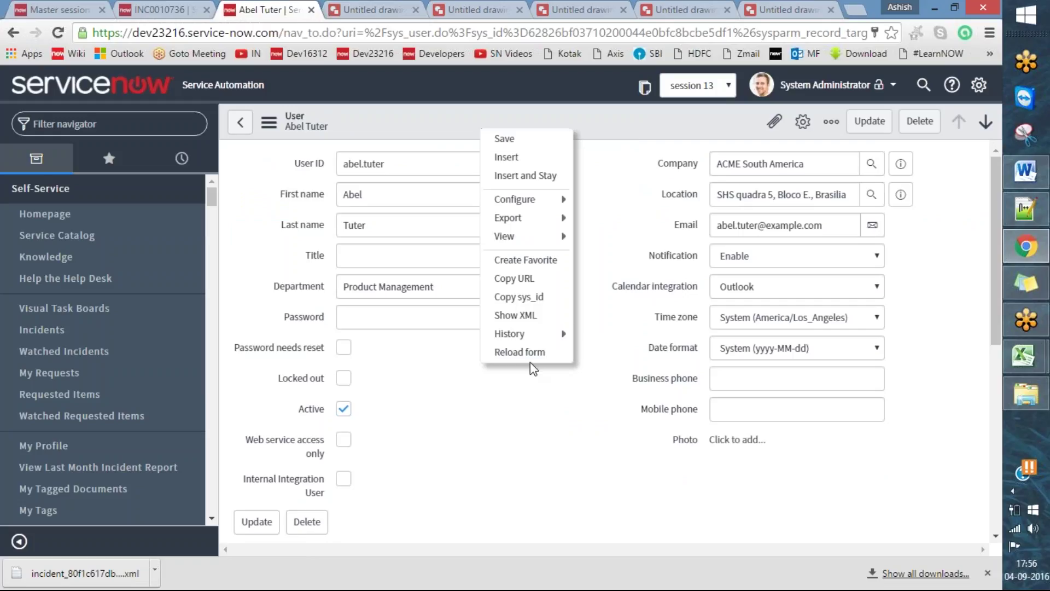
{"action": "left_click", "coordinate": [553, 297]}
{"action": "left_click", "coordinate": [516, 132]}
{"action": "left_click_drag", "start_coordinate": [563, 126], "coordinate": [164, 146]}
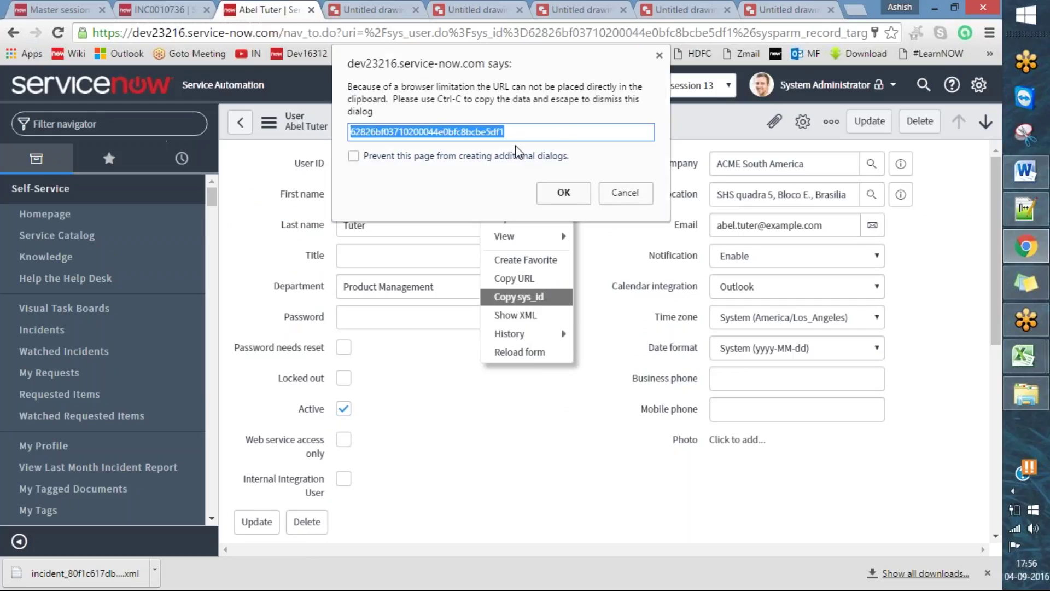
{"action": "double_click", "coordinate": [522, 125]}
{"action": "left_click", "coordinate": [625, 192]}
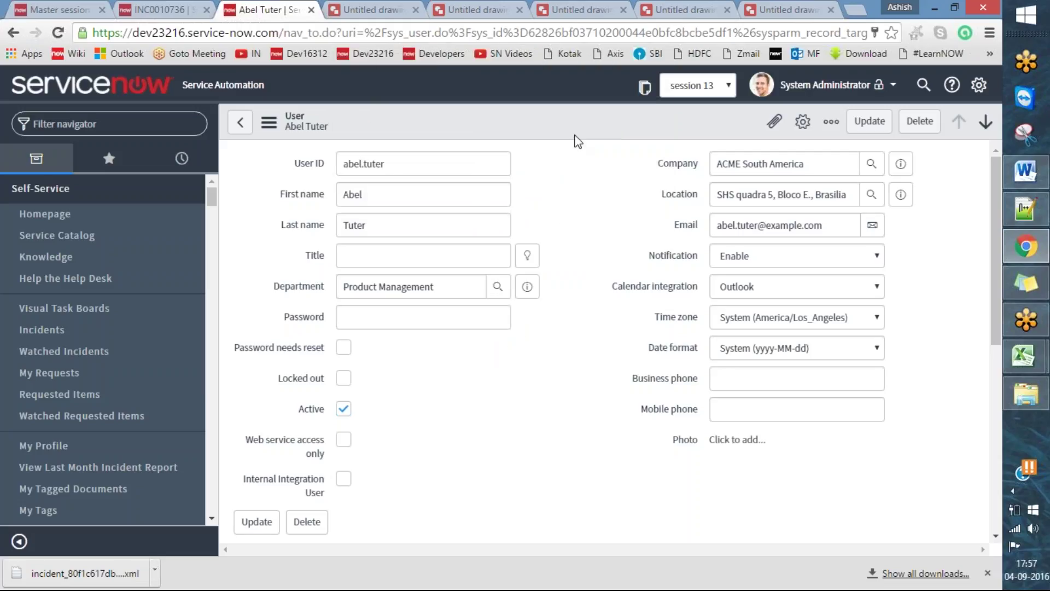
- Open the Users list via sys_user.list and start a new user record
{"action": "left_click", "coordinate": [97, 124]}
{"action": "type", "text": "sys"}
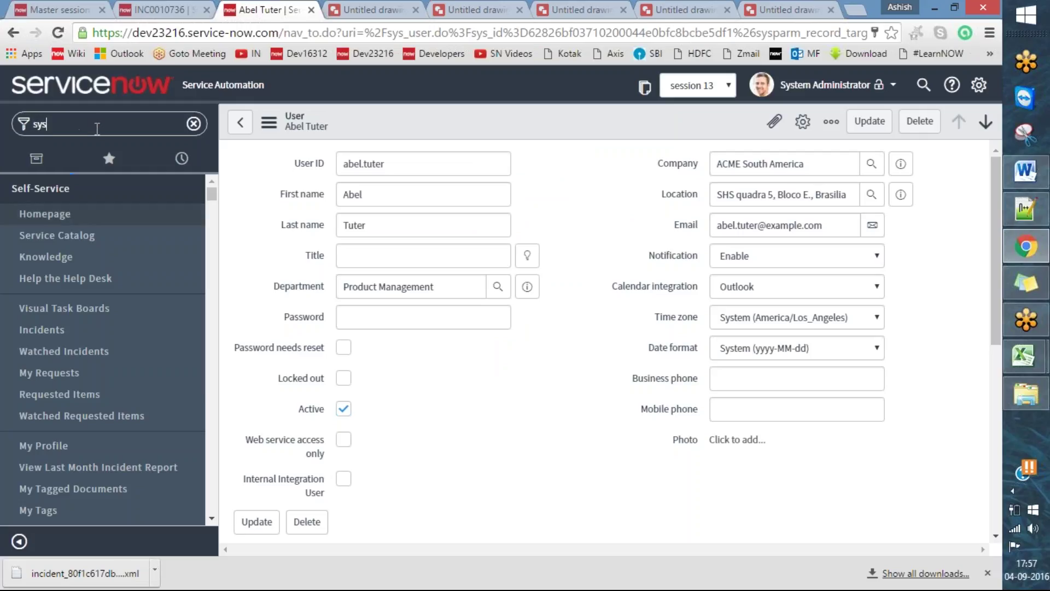
{"action": "type", "text": "_user.list"}
{"action": "key", "text": "Return"}
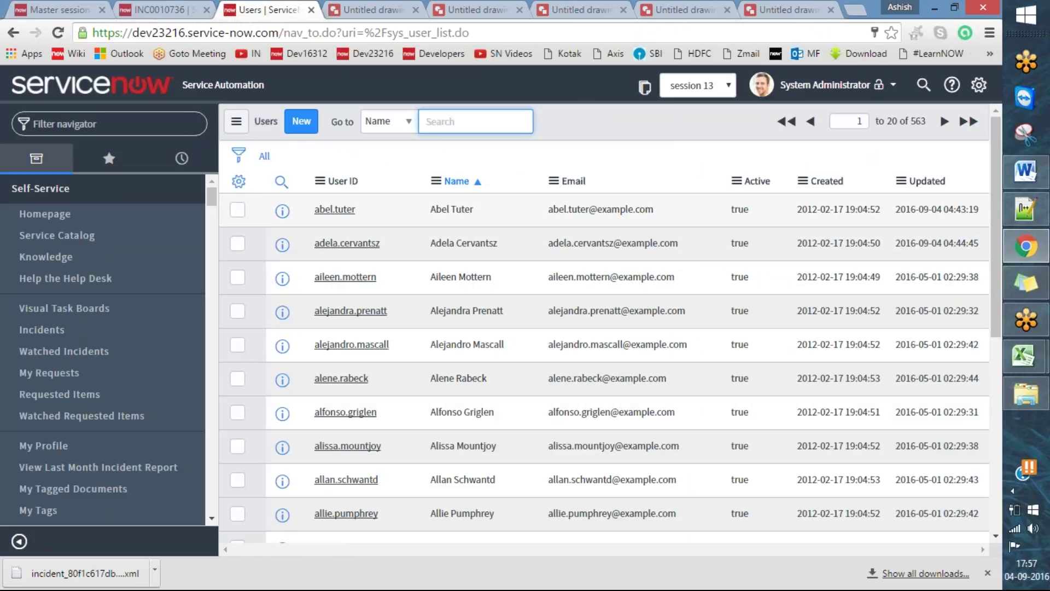
{"action": "left_click", "coordinate": [301, 121]}
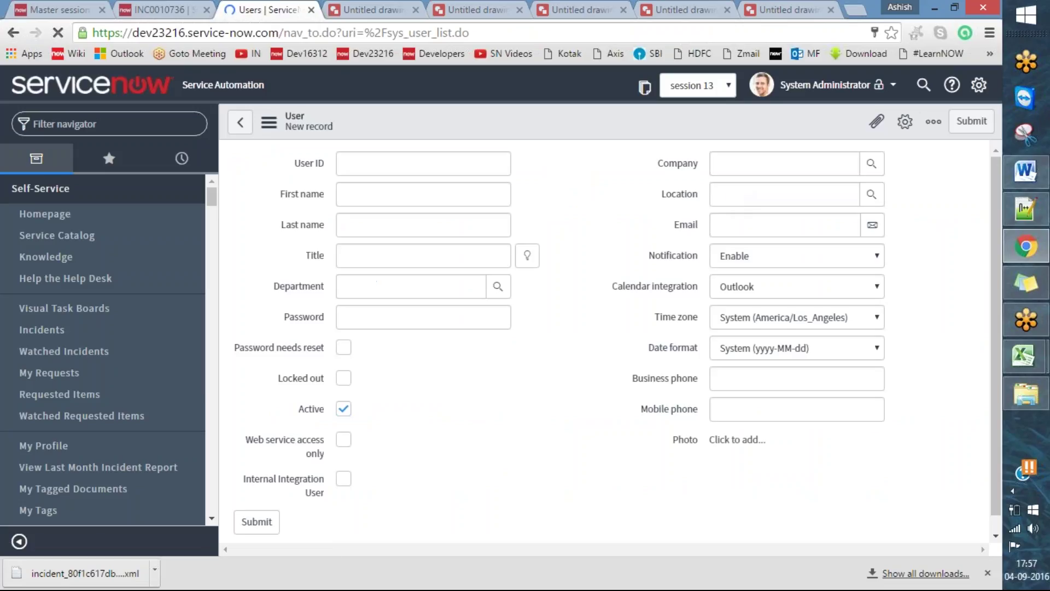
- Enter User ID 'test', clear the autofilled department and password, and submit
{"action": "left_click", "coordinate": [363, 167]}
{"action": "type", "text": "test"}
{"action": "key", "text": "Tab"}
{"action": "key", "text": "Tab"}
{"action": "key", "text": "Tab"}
{"action": "key", "text": "Tab"}
{"action": "key", "text": "BackSpace"}
{"action": "key", "text": "Tab"}
{"action": "key", "text": "BackSpace"}
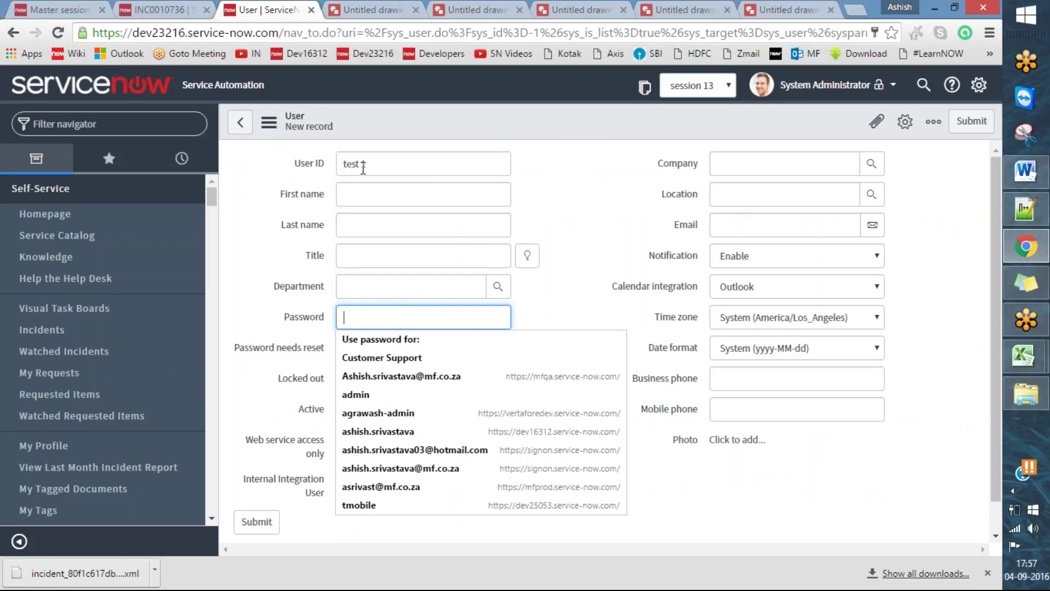
{"action": "key", "text": "Return"}
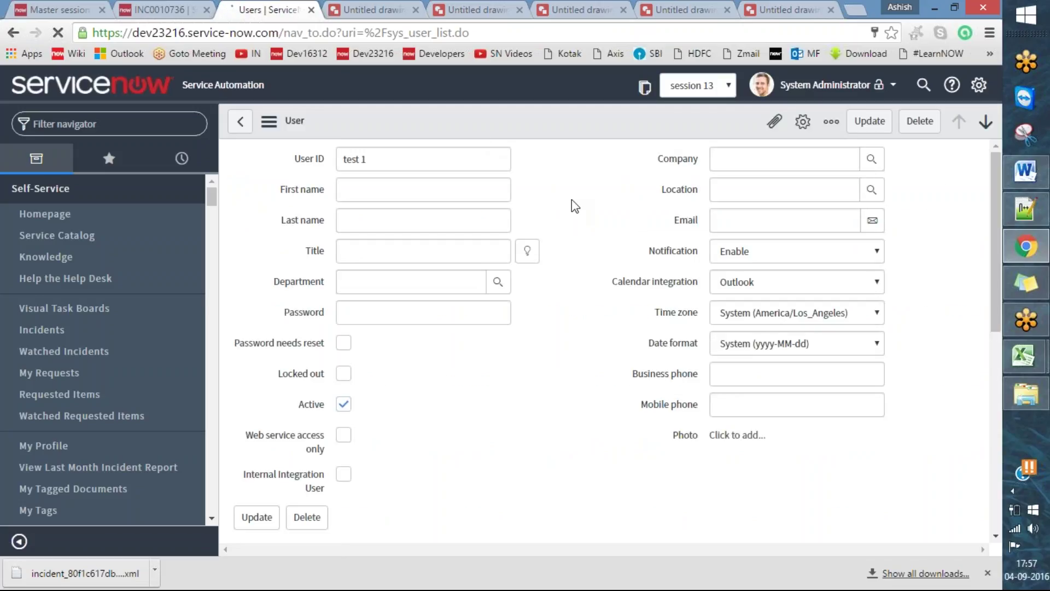
- Show the new user's sys_id, close the dialog, and bring up the instance diagram drawing
{"action": "right_click", "coordinate": [484, 122]}
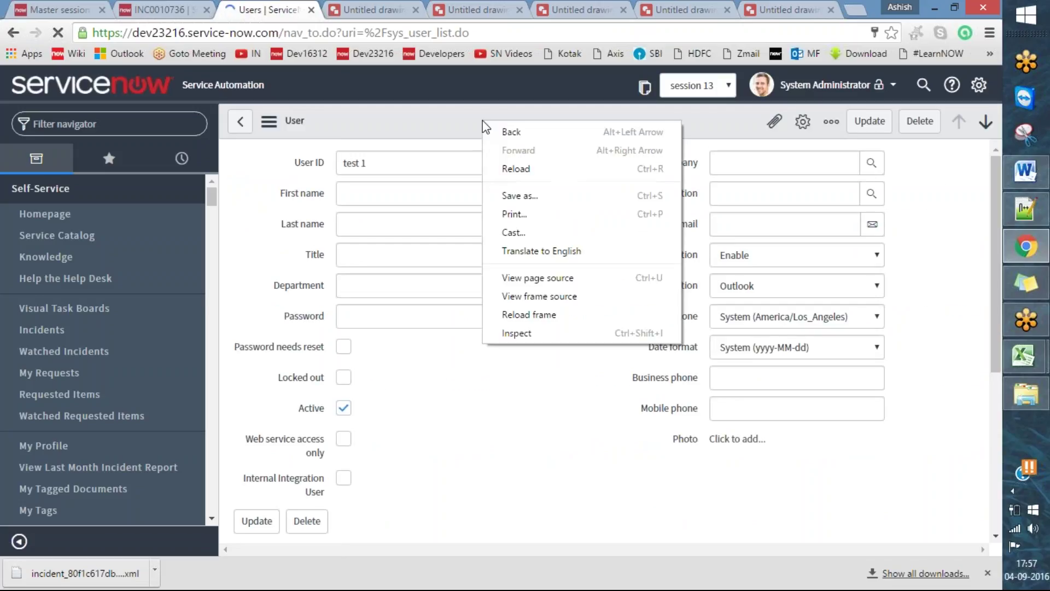
{"action": "right_click", "coordinate": [413, 114]}
{"action": "right_click", "coordinate": [366, 124]}
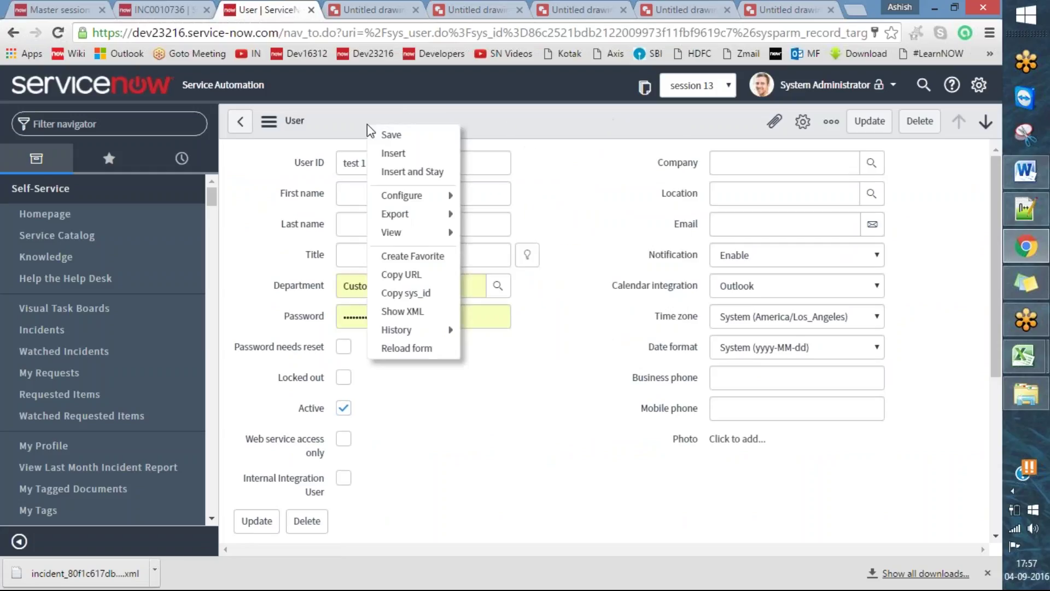
{"action": "left_click", "coordinate": [435, 297]}
{"action": "left_click", "coordinate": [507, 126]}
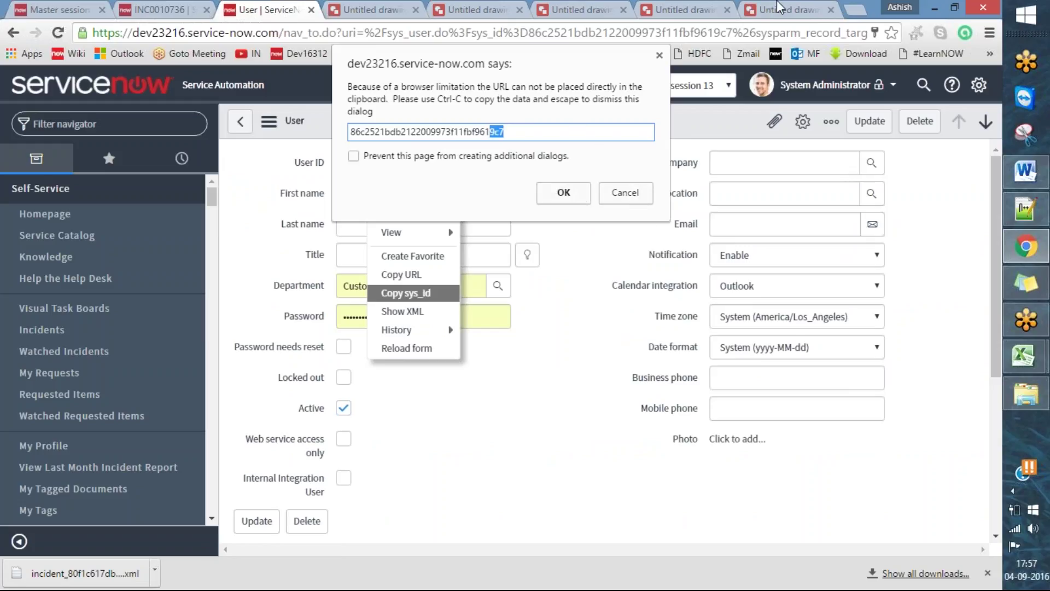
{"action": "key", "text": "Escape"}
{"action": "left_click", "coordinate": [817, 8]}
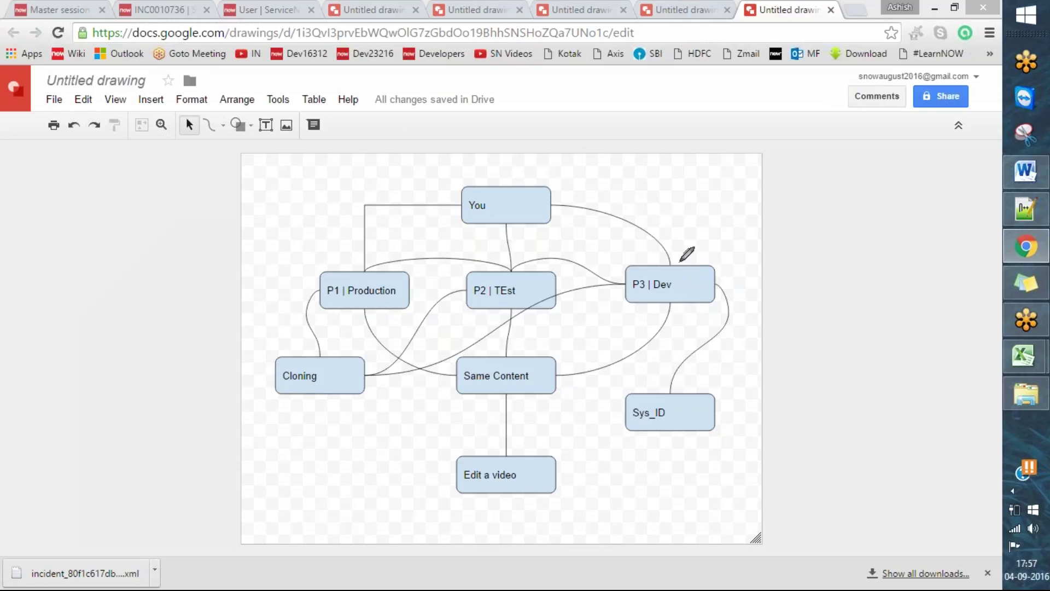
- Circle the P3 | Dev and P2 | TEst boxes in red, then return to the user record
{"action": "mouse_move", "coordinate": [680, 258]}
{"action": "left_mouse_down"}
{"action": "mouse_move", "coordinate": [623, 285]}
{"action": "mouse_move", "coordinate": [702, 280]}
{"action": "mouse_move", "coordinate": [683, 261]}
{"action": "left_mouse_up"}
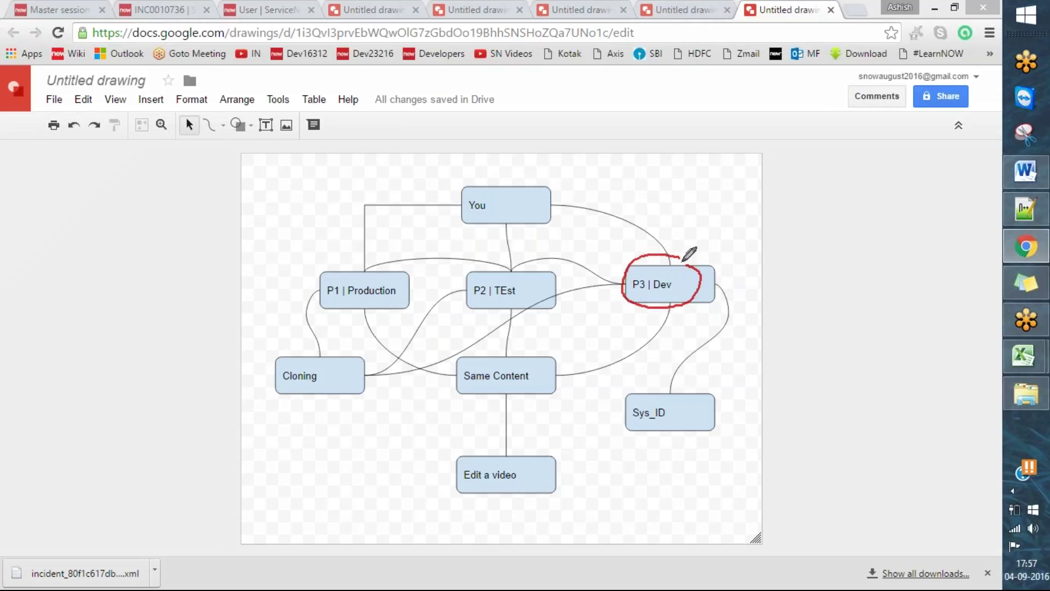
{"action": "mouse_move", "coordinate": [510, 263]}
{"action": "left_mouse_down"}
{"action": "mouse_move", "coordinate": [473, 257]}
{"action": "mouse_move", "coordinate": [474, 324]}
{"action": "mouse_move", "coordinate": [532, 266]}
{"action": "mouse_move", "coordinate": [509, 261]}
{"action": "left_mouse_up"}
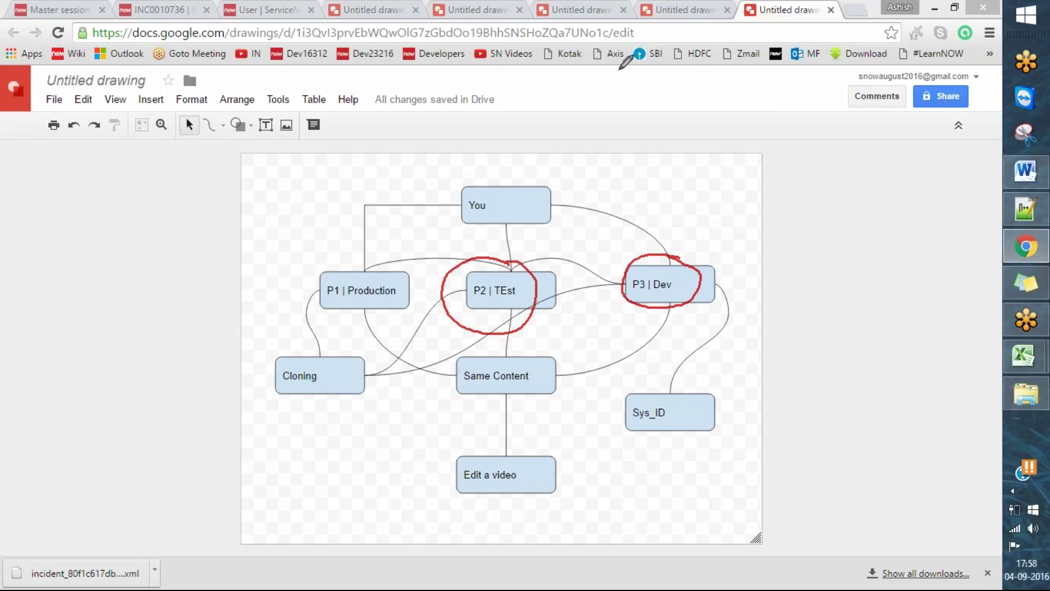
{"action": "left_click", "coordinate": [290, 7]}
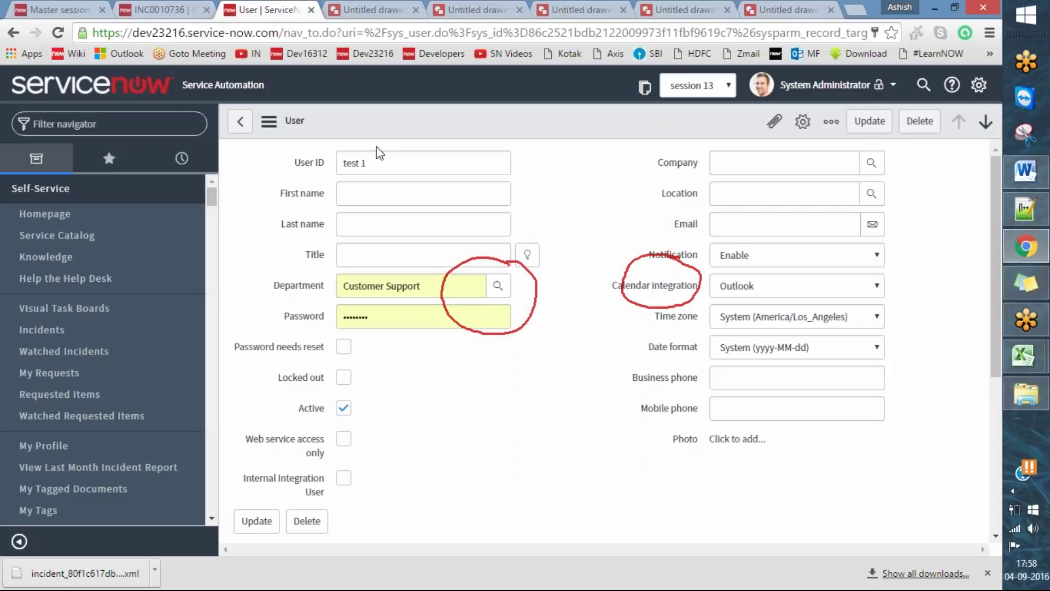
- Show the test 1 record's sys_id, close the dialog, then go back and confirm leaving the form
{"action": "left_click_drag", "start_coordinate": [379, 154], "coordinate": [325, 169]}
{"action": "right_click", "coordinate": [530, 138]}
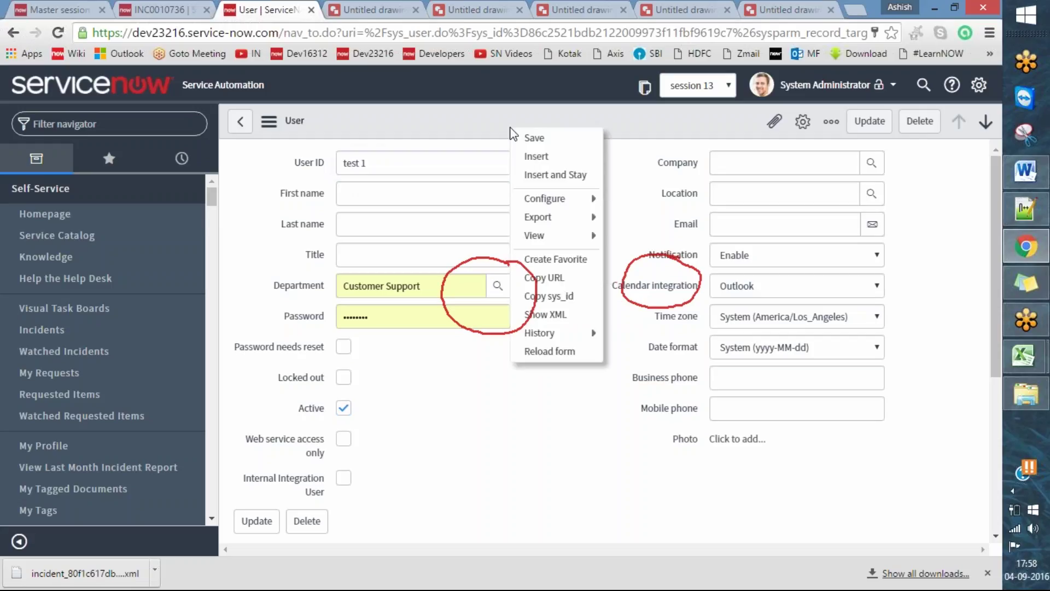
{"action": "left_click", "coordinate": [569, 301]}
{"action": "left_click", "coordinate": [522, 132]}
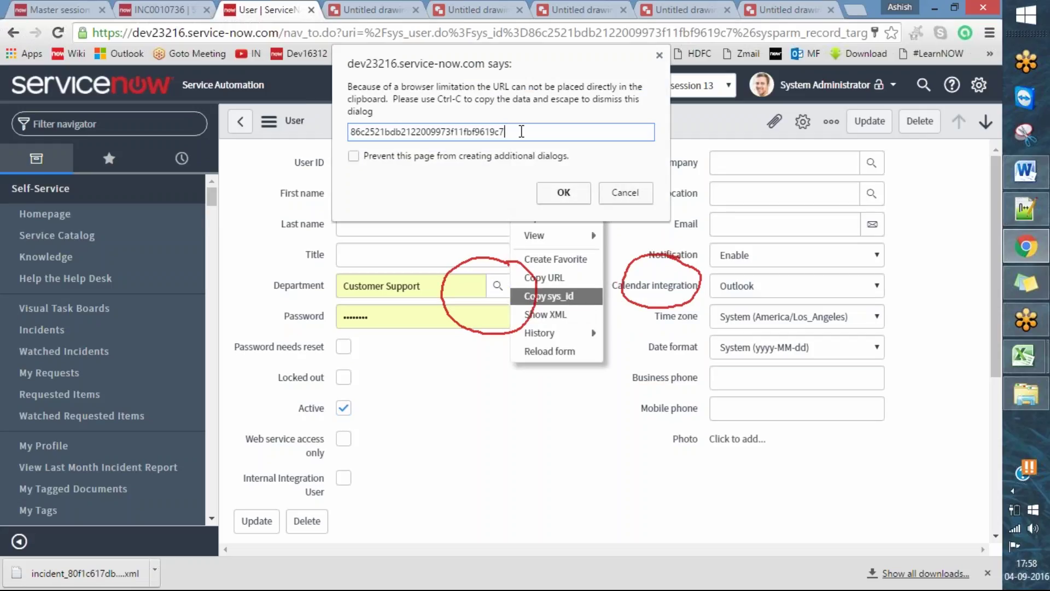
{"action": "left_click", "coordinate": [630, 198]}
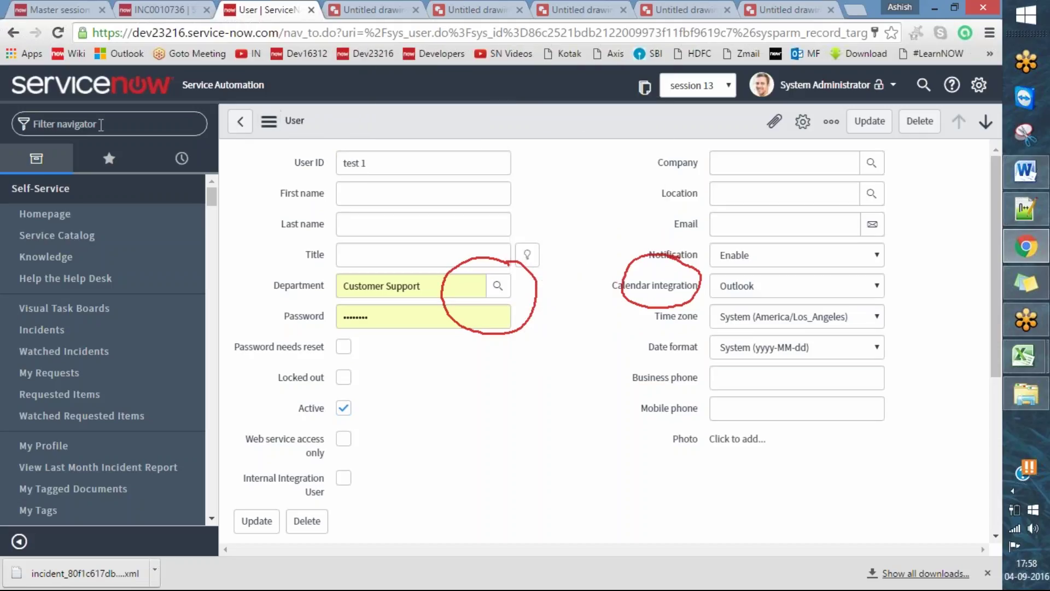
{"action": "left_click", "coordinate": [240, 122]}
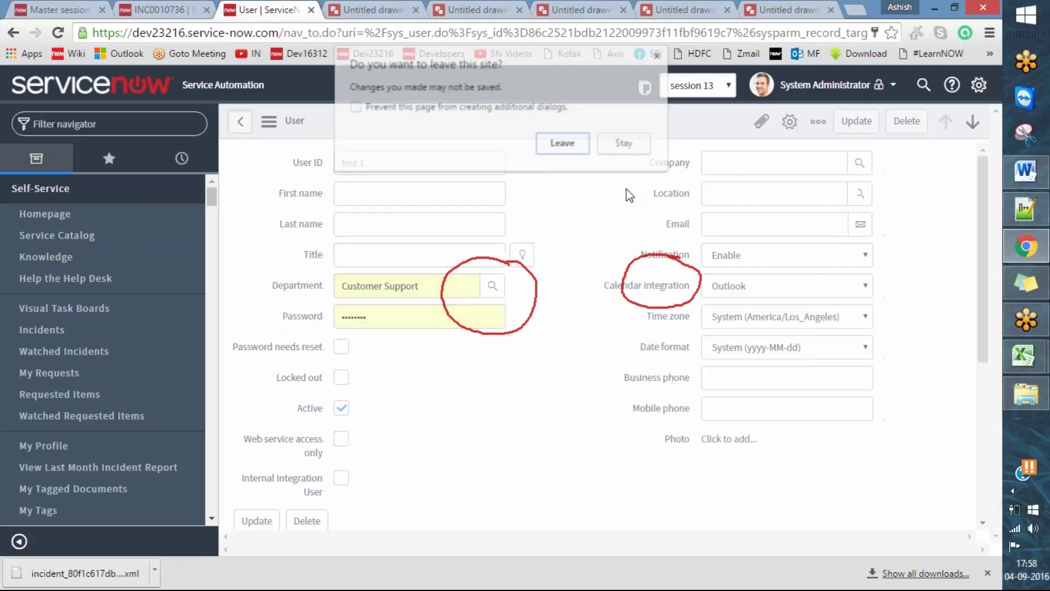
{"action": "left_click", "coordinate": [566, 147]}
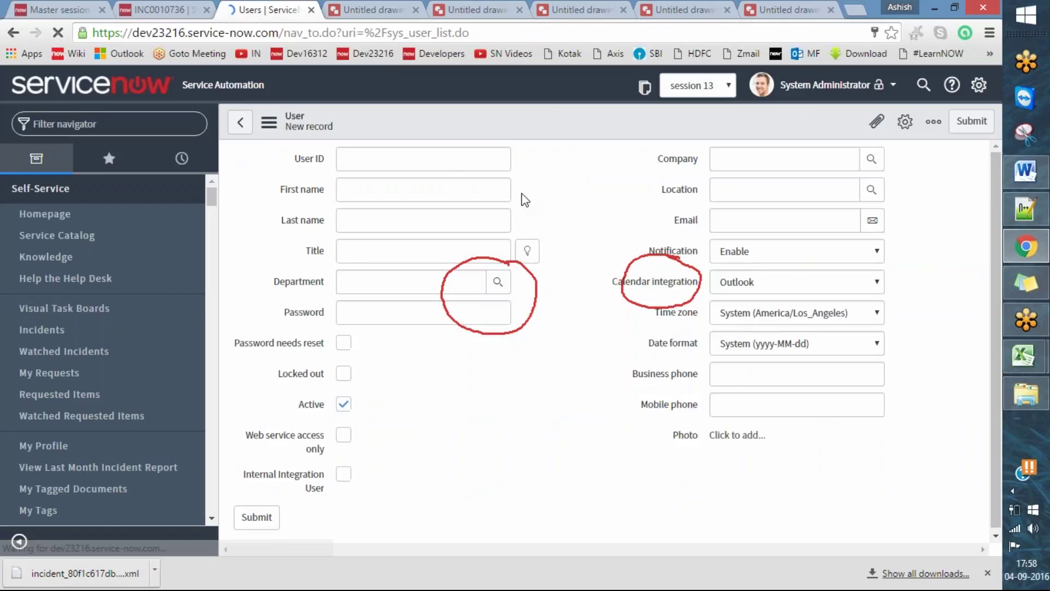
- Enter User ID 'tyest1' and submit the new user form
{"action": "left_click", "coordinate": [446, 159]}
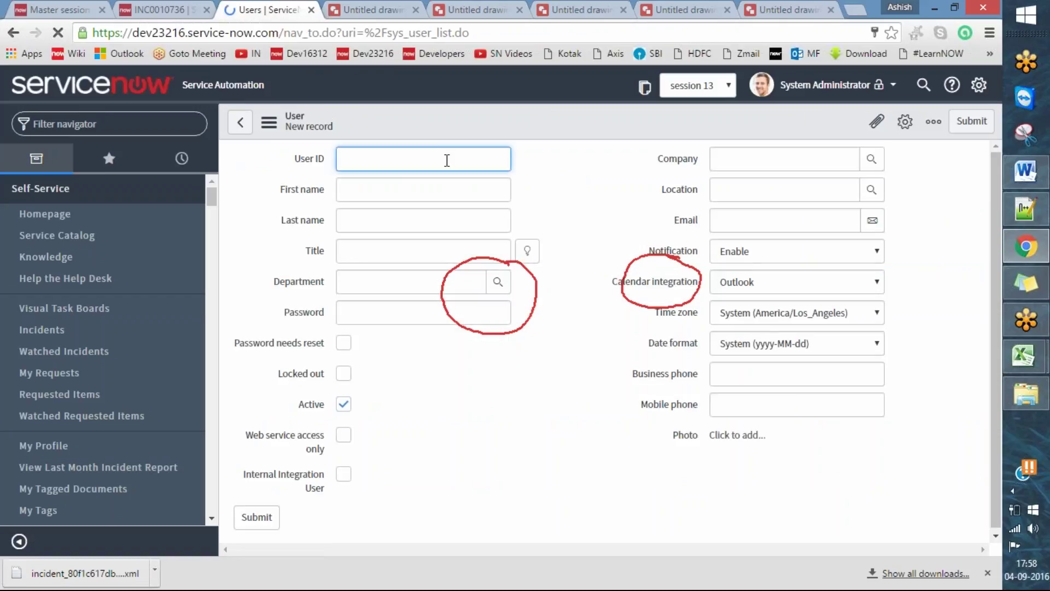
{"action": "type", "text": "t"}
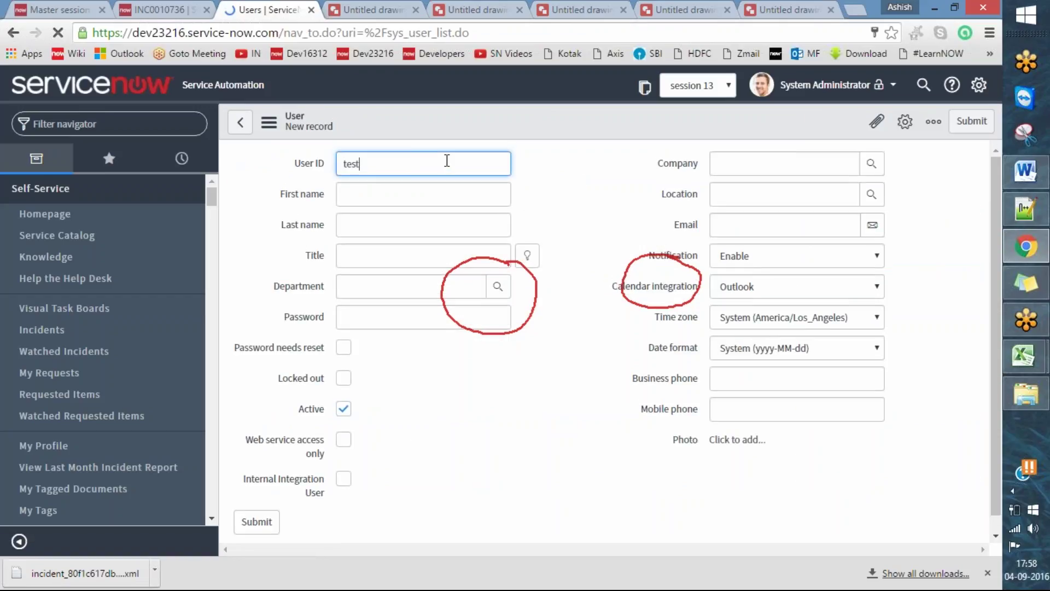
{"action": "type", "text": "yest1"}
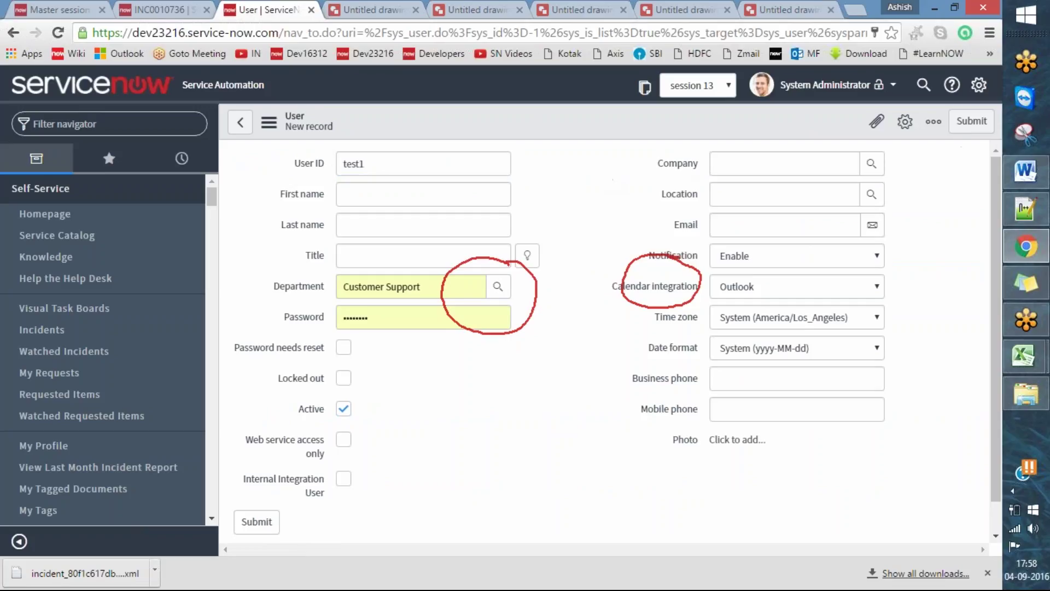
{"action": "left_click", "coordinate": [960, 123]}
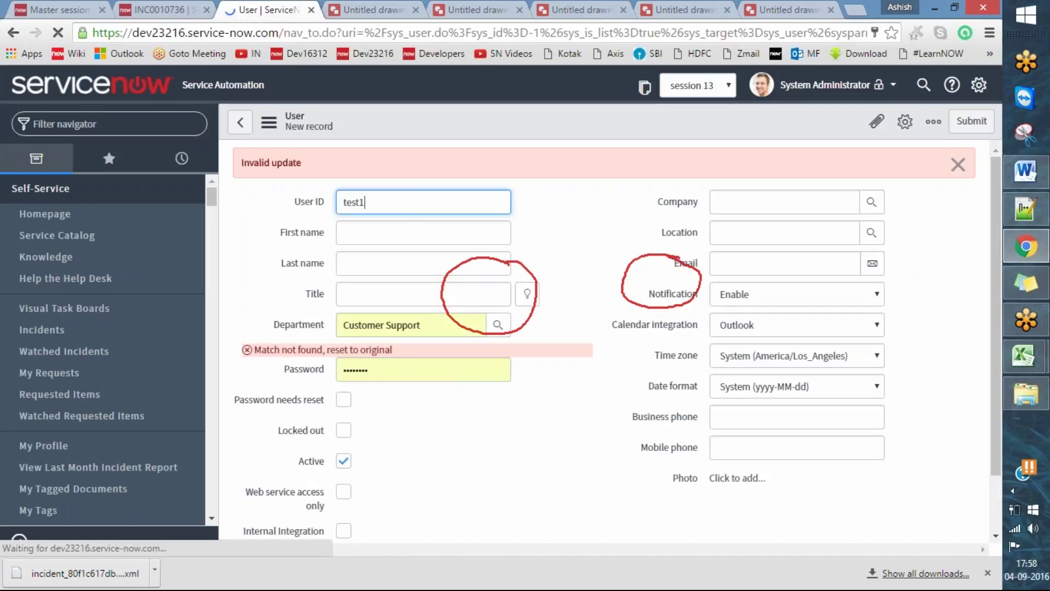
- Clear the Customer Support Department value, save the test1 user record, and dismiss the email device notice
{"action": "left_click", "coordinate": [408, 366]}
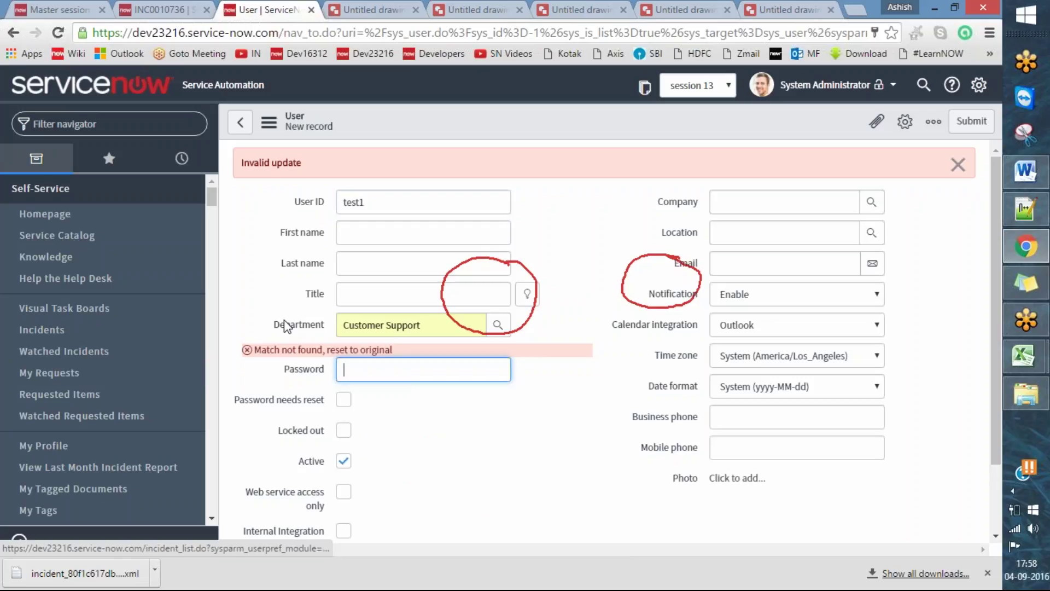
{"action": "triple_click", "coordinate": [438, 325]}
{"action": "key", "text": "BackSpace"}
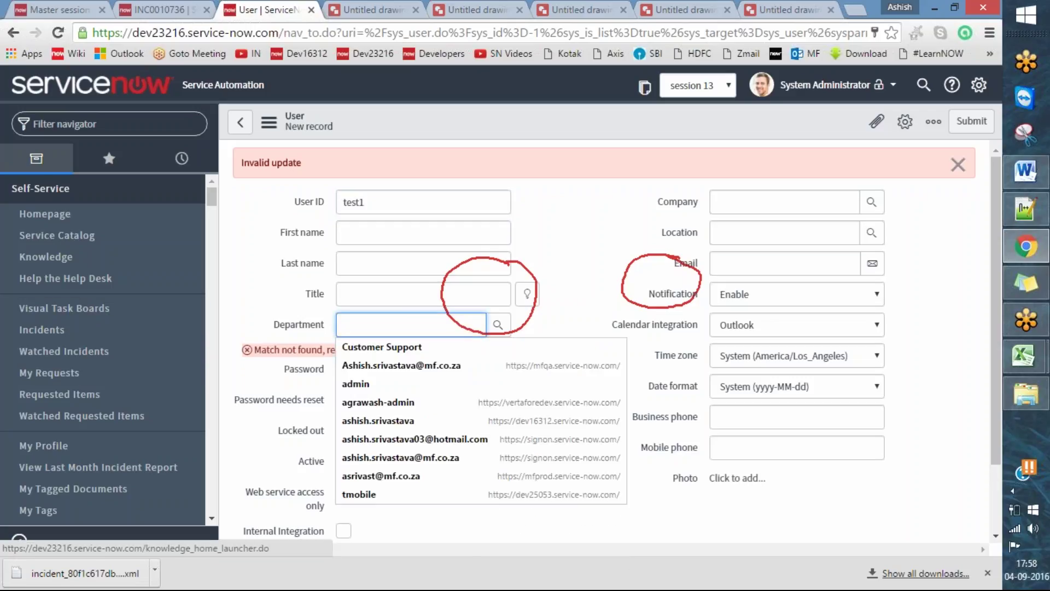
{"action": "left_click", "coordinate": [603, 229]}
{"action": "key", "text": "Escape"}
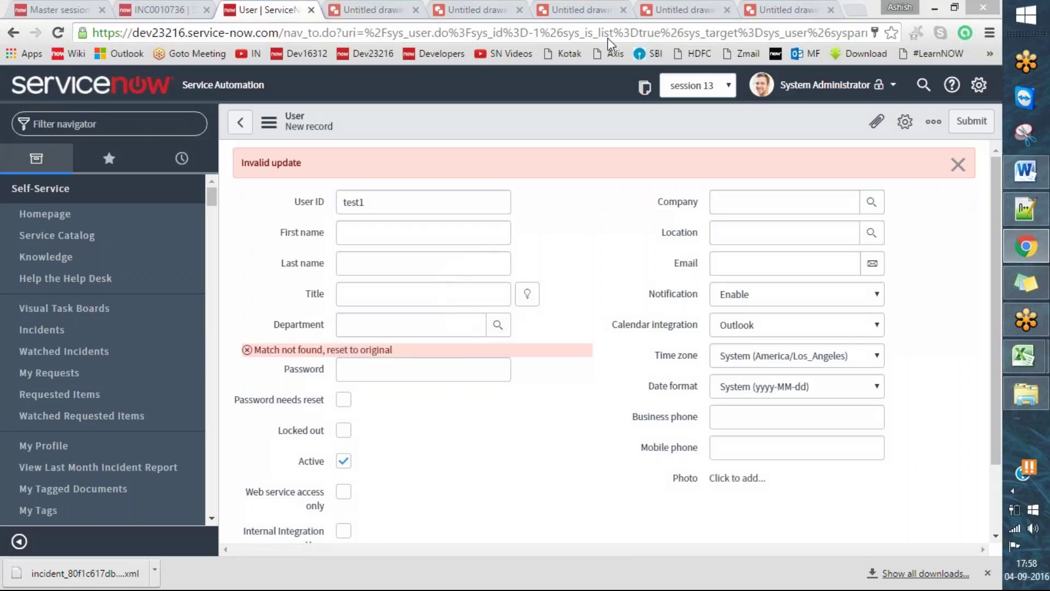
{"action": "right_click", "coordinate": [607, 127]}
{"action": "left_click", "coordinate": [632, 140]}
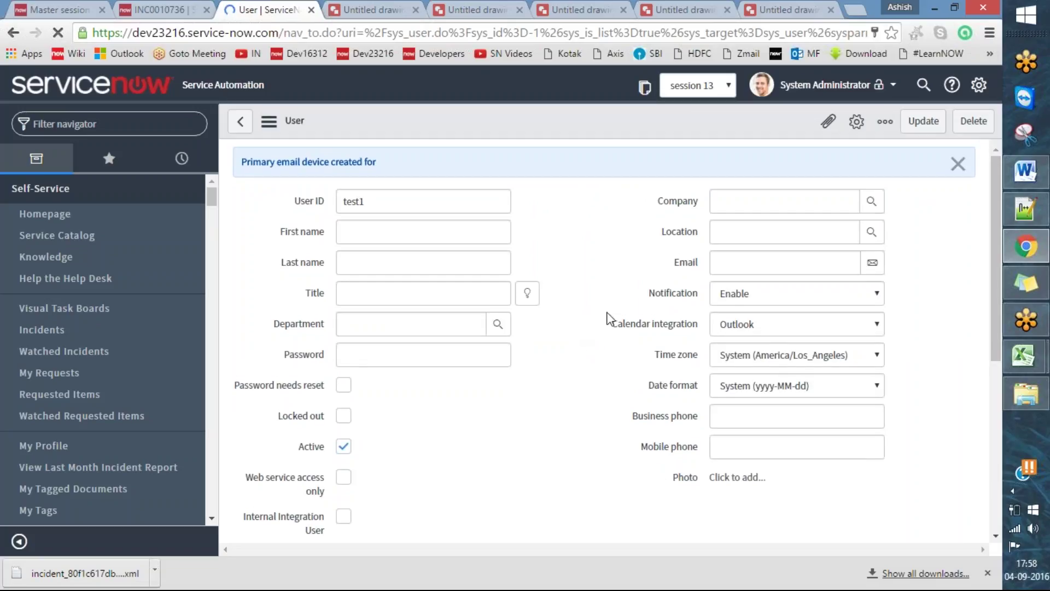
{"action": "left_click", "coordinate": [958, 163]}
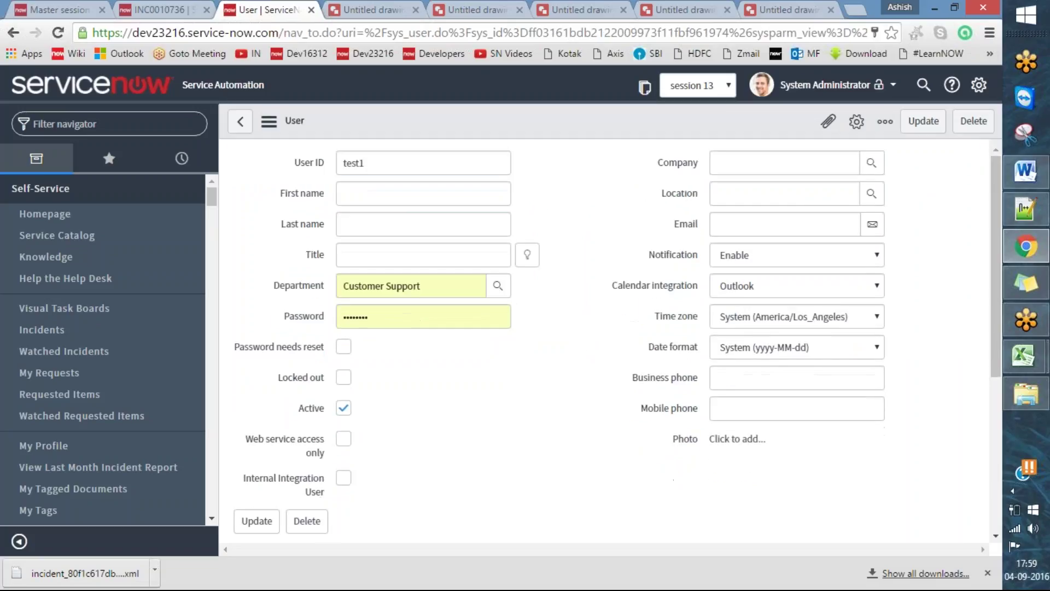
- Open the Users list with sys_user.list, confirm leaving the form, and open the test 1 record
{"action": "type", "text": "sy"}
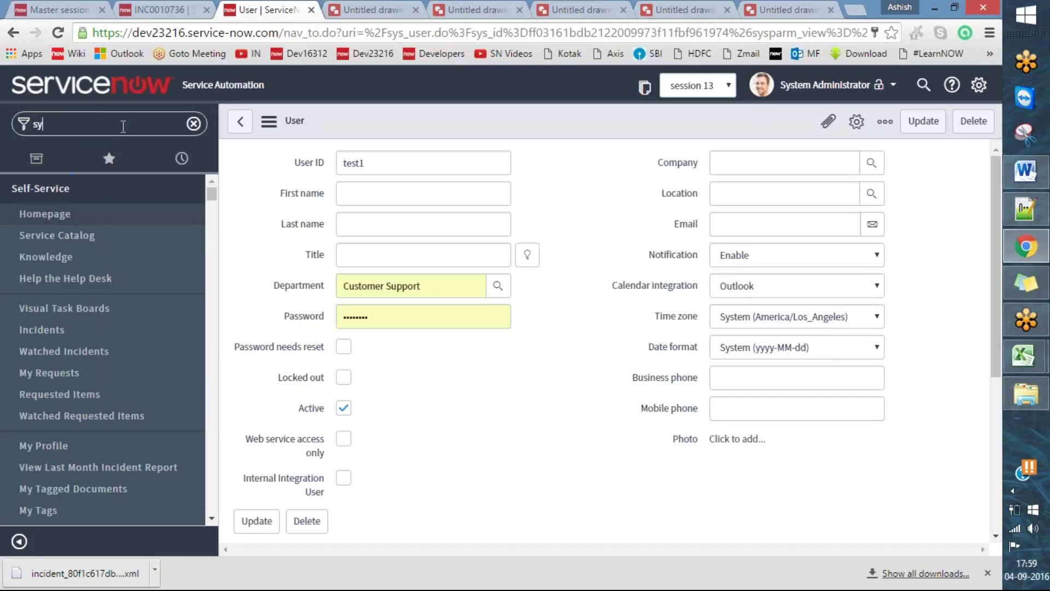
{"action": "type", "text": "s_user.list"}
{"action": "key", "text": "Return"}
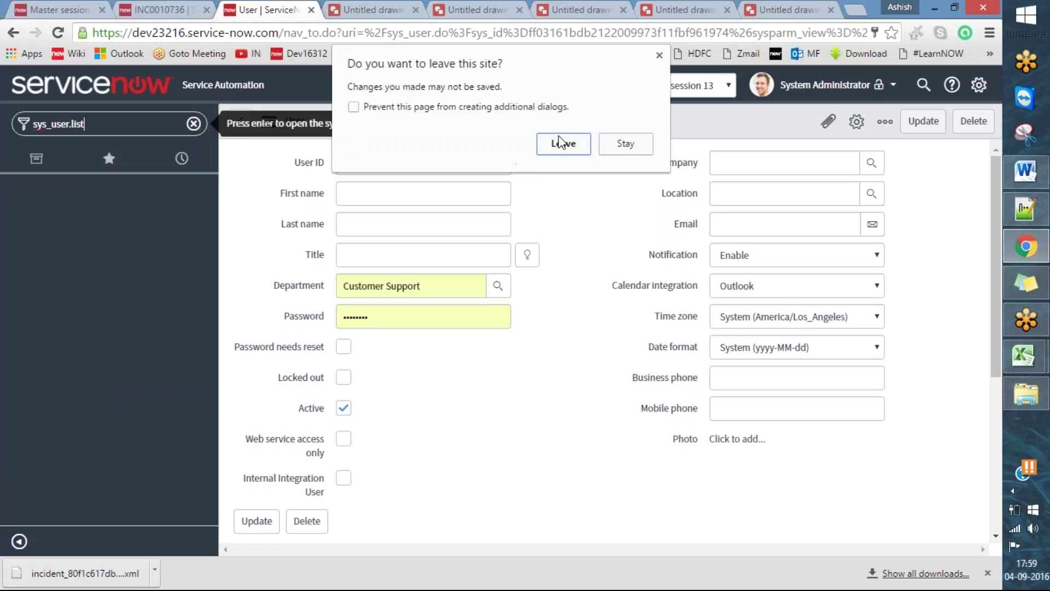
{"action": "key", "text": "Return"}
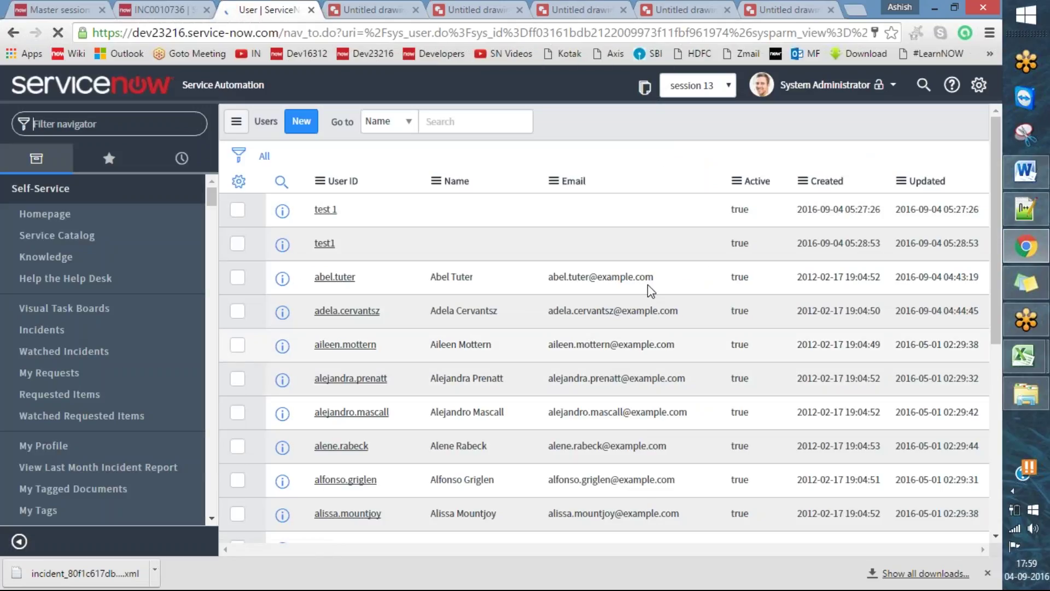
{"action": "left_click_drag", "start_coordinate": [339, 244], "coordinate": [326, 210]}
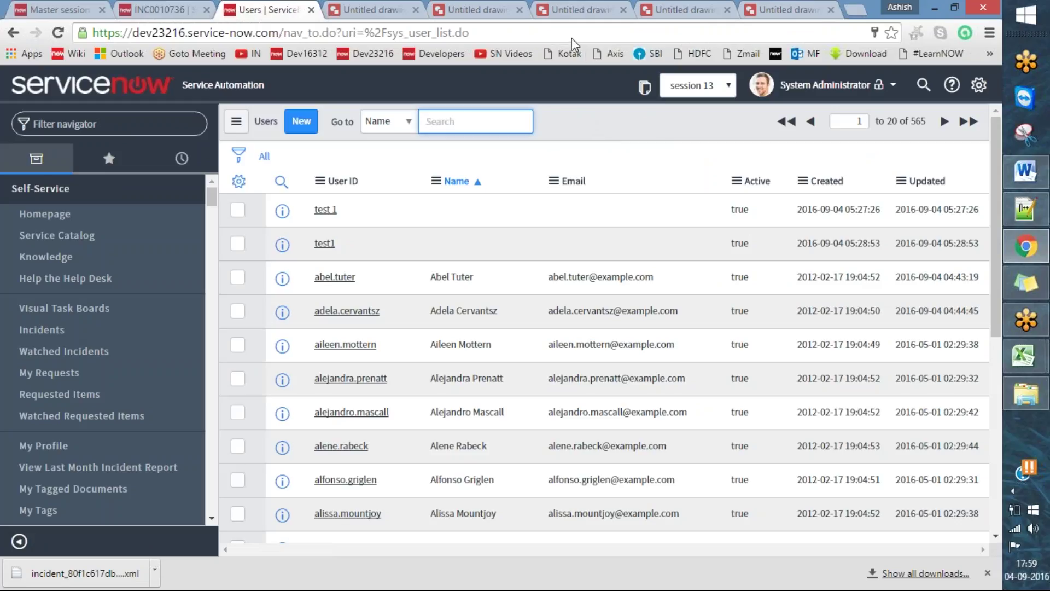
{"action": "left_click", "coordinate": [324, 209]}
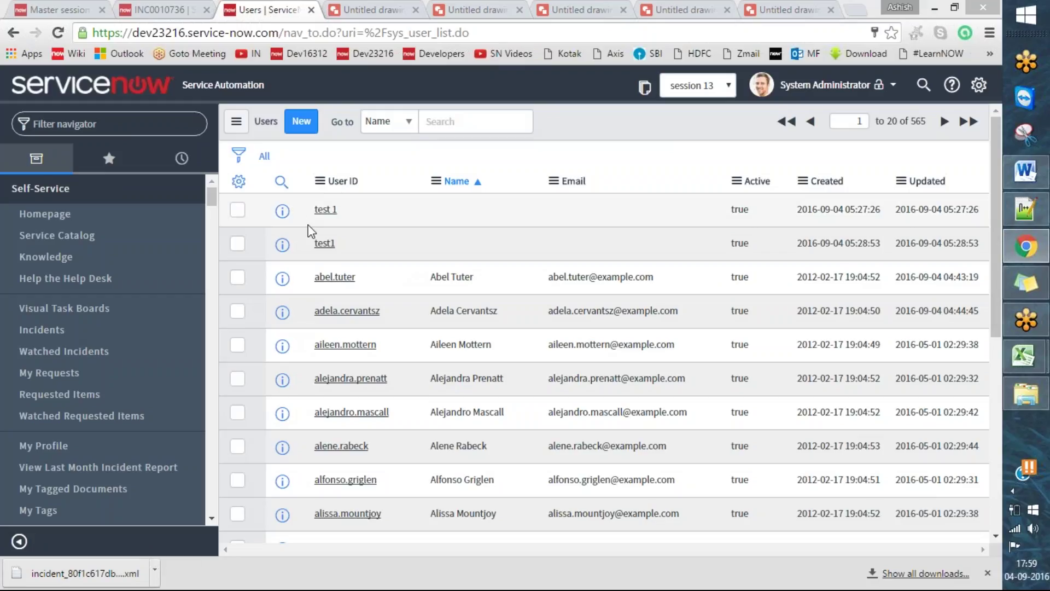
{"action": "left_click_drag", "start_coordinate": [284, 206], "coordinate": [365, 178]}
{"action": "left_click_drag", "start_coordinate": [275, 257], "coordinate": [356, 233]}
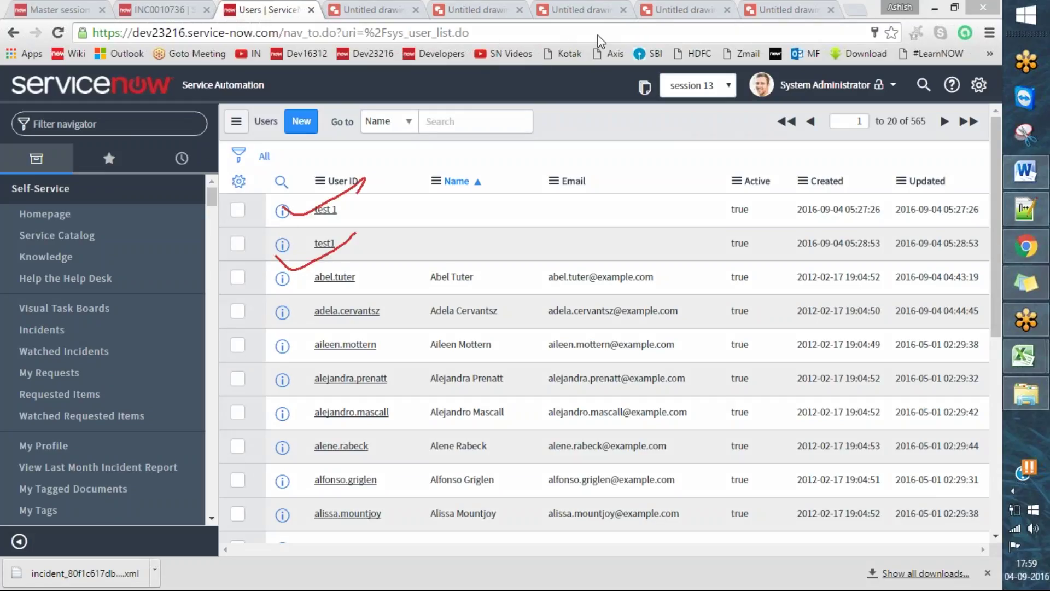
{"action": "left_click", "coordinate": [581, 38]}
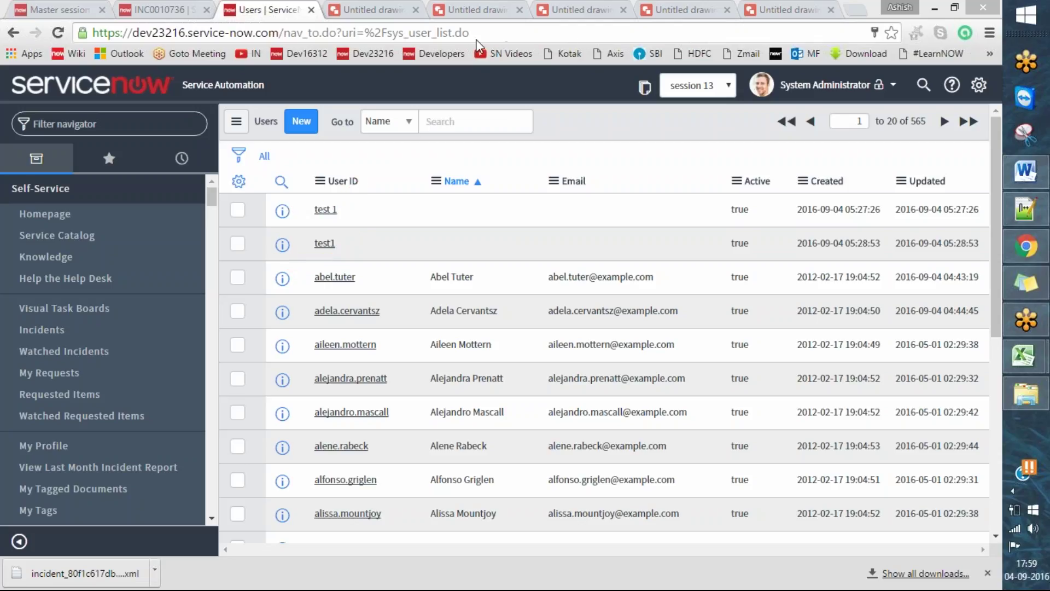
{"action": "left_click", "coordinate": [327, 210]}
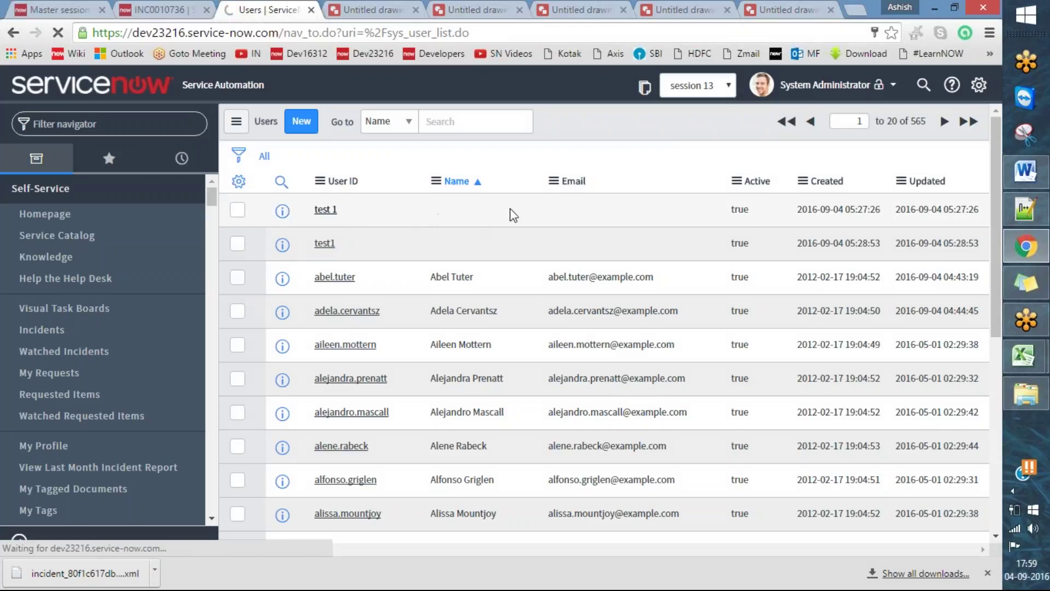
- Show the test 1 user's sys_id and copy it to the clipboard
{"action": "right_click", "coordinate": [508, 123]}
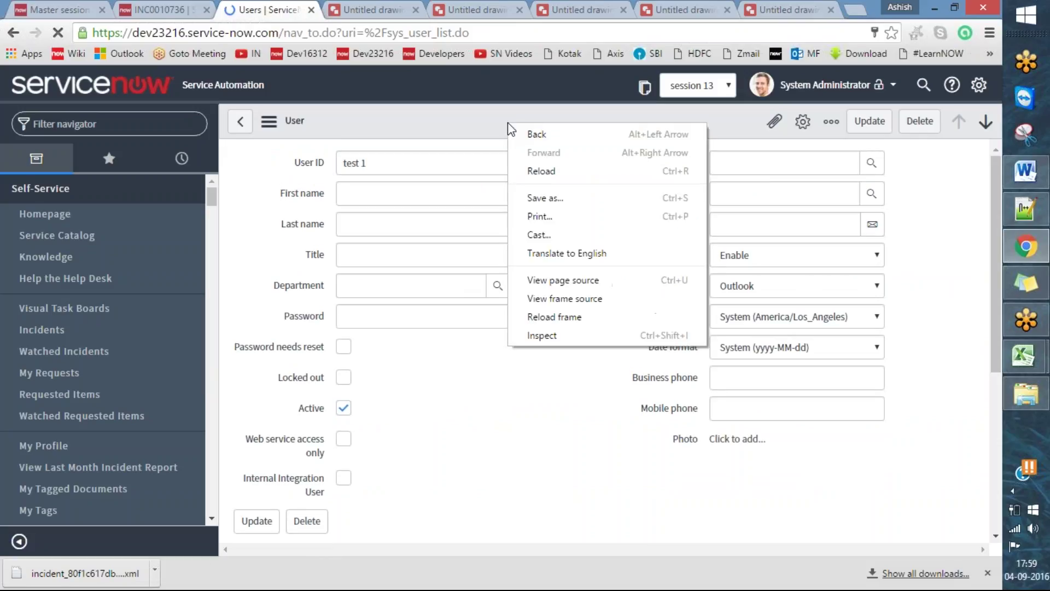
{"action": "double_click", "coordinate": [558, 394]}
{"action": "right_click", "coordinate": [546, 120]}
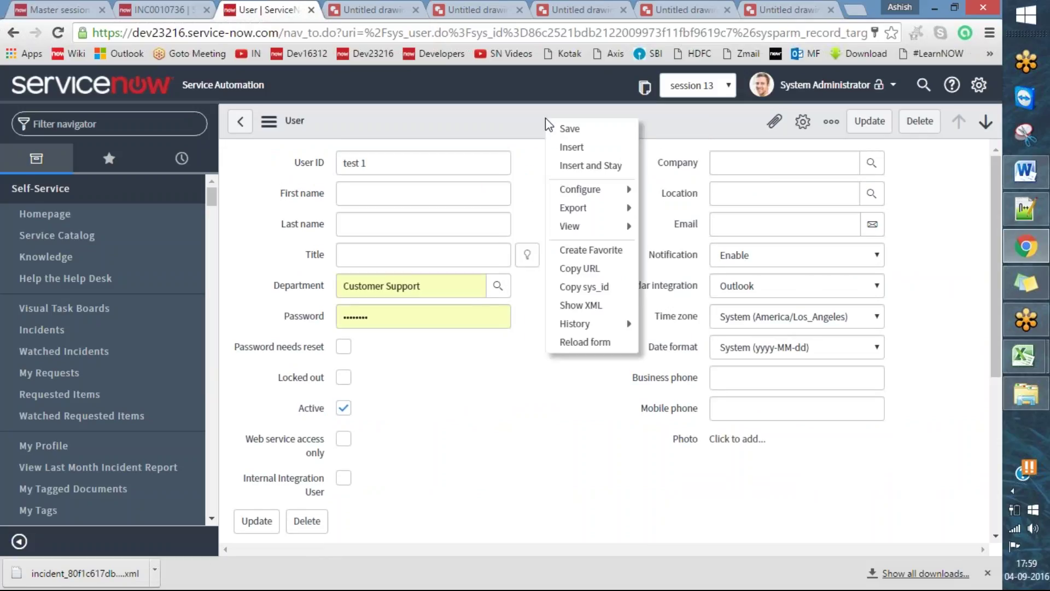
{"action": "left_click", "coordinate": [581, 286]}
{"action": "left_click", "coordinate": [557, 128]}
{"action": "key", "text": "ctrl+a"}
{"action": "key", "text": "ctrl+c"}
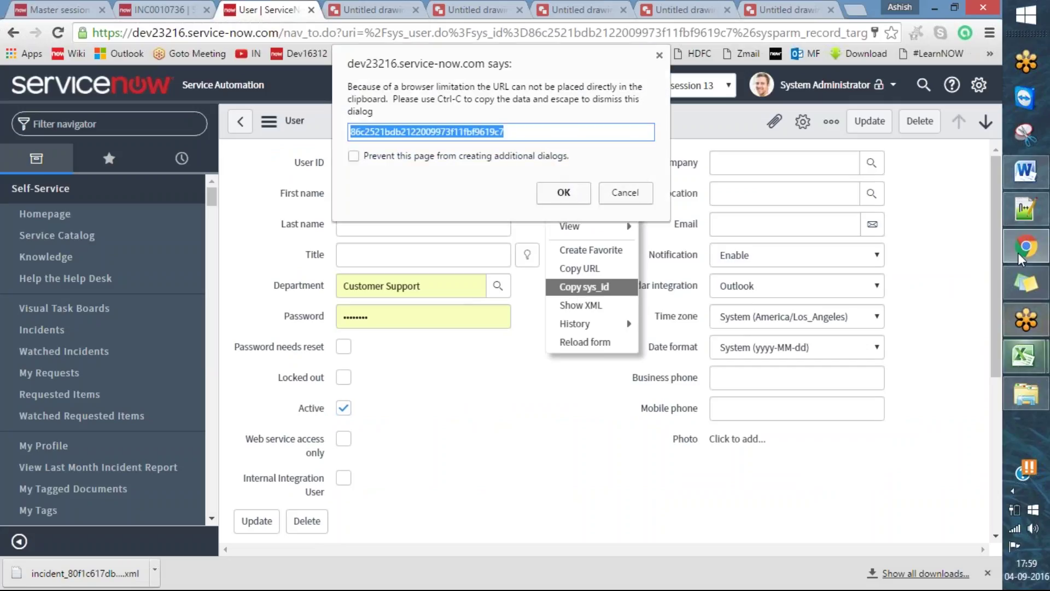
- Paste the sys_id into the Word notes with the label 'Test user1', then head back to the Users list
{"action": "left_click", "coordinate": [1019, 175]}
{"action": "scroll", "coordinate": [450, 411], "scroll_direction": "down", "scroll_amount": 4}
{"action": "key", "text": "Return"}
{"action": "key", "text": "Return"}
{"action": "key", "text": "Return"}
{"action": "key", "text": "ctrl+v"}
{"action": "type", "text": "Test user1"}
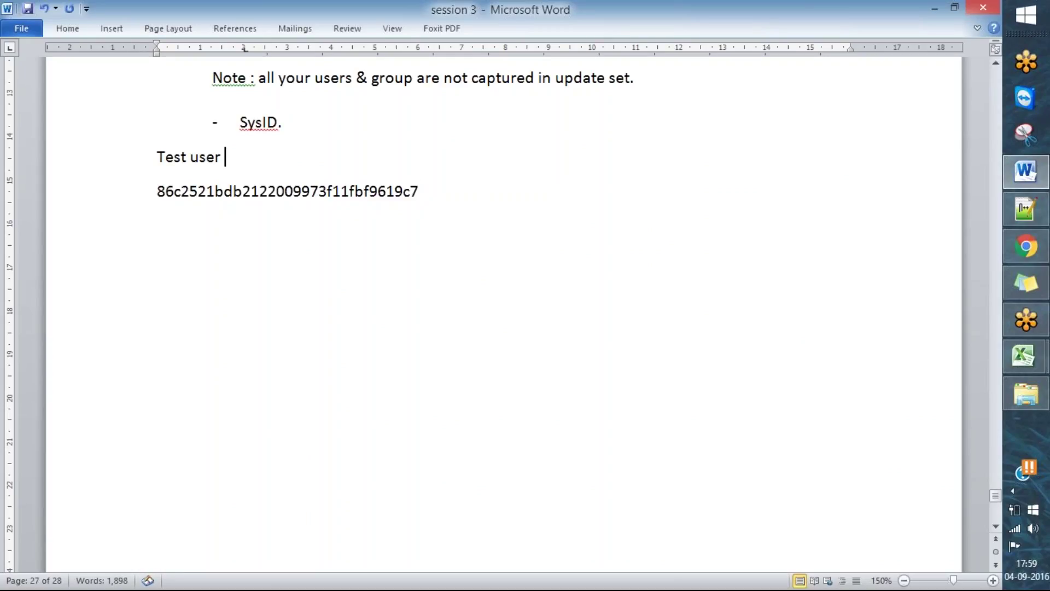
{"action": "left_click", "coordinate": [1026, 246]}
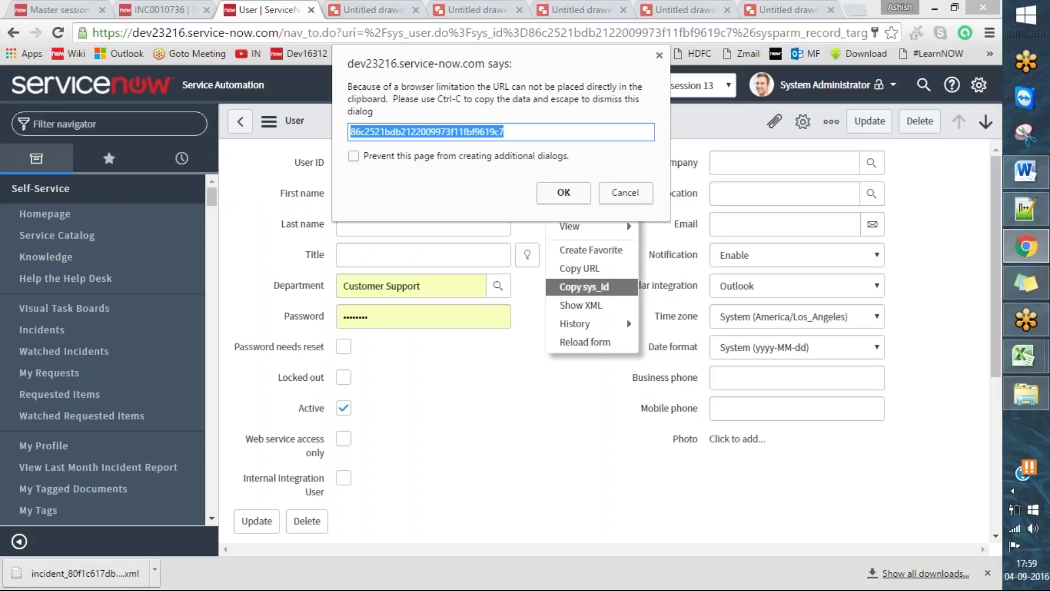
{"action": "left_click", "coordinate": [623, 193]}
{"action": "left_click", "coordinate": [240, 121]}
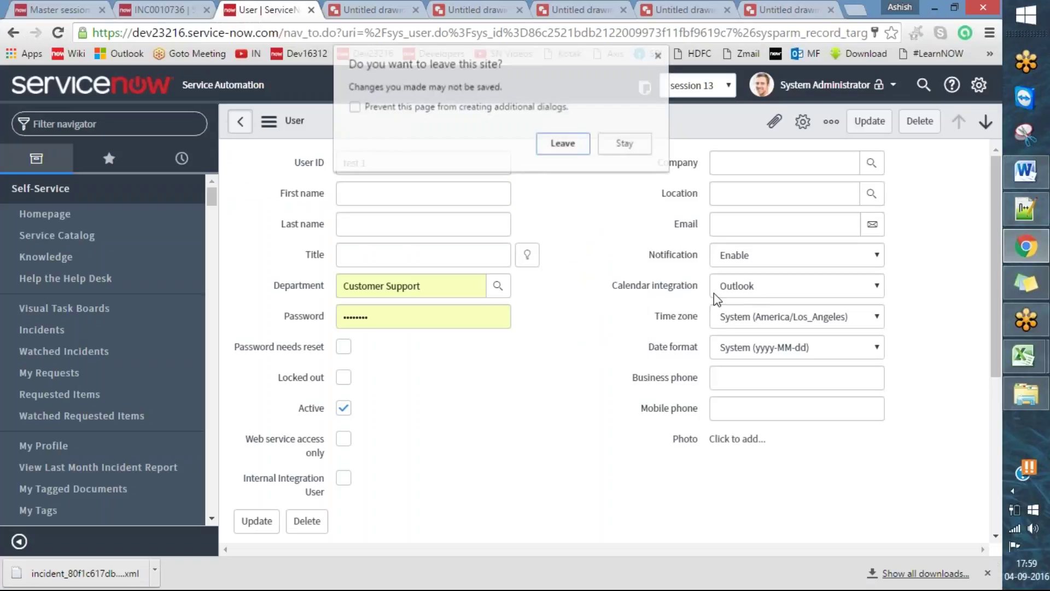
- Confirm leaving the form and open the test1 record from the Users list
{"action": "left_click", "coordinate": [564, 144]}
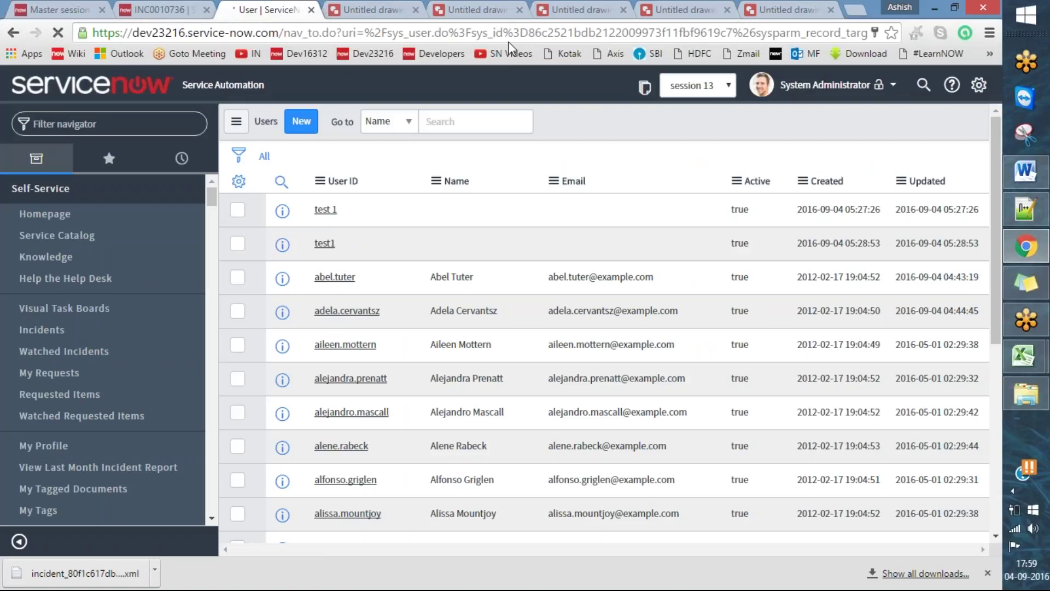
{"action": "left_click_drag", "start_coordinate": [302, 208], "coordinate": [350, 185]}
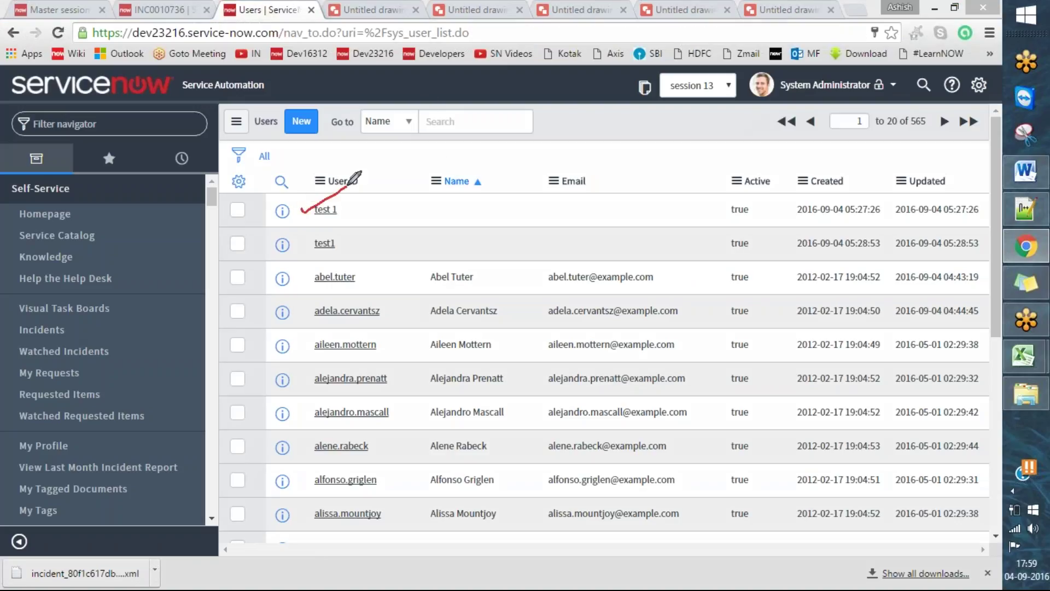
{"action": "left_click", "coordinate": [331, 246]}
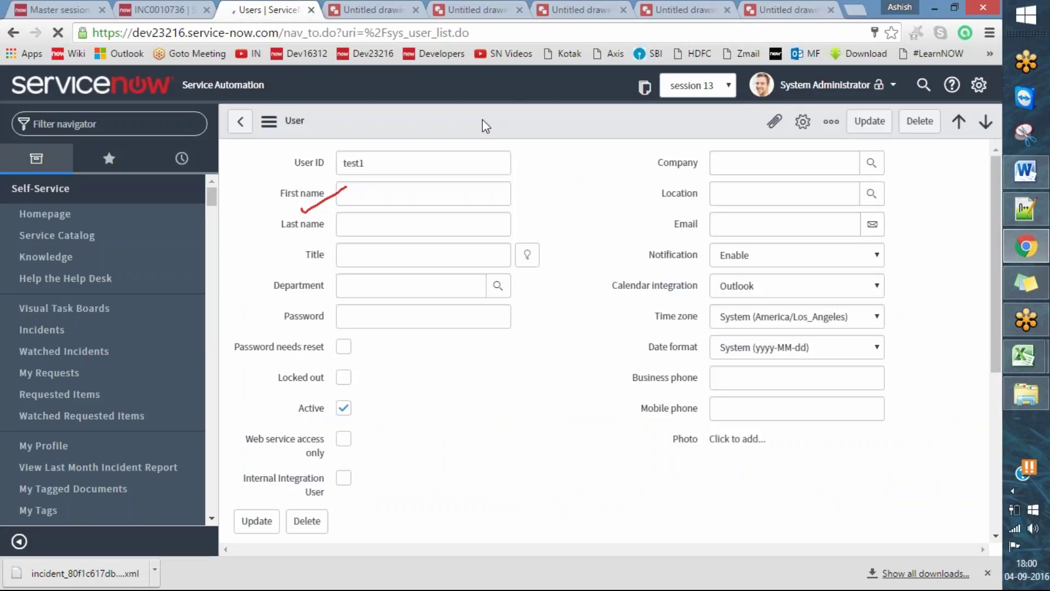
- Show the test1 user's sys_id and place the Word cursor after the first sys_id
{"action": "right_click", "coordinate": [482, 120]}
{"action": "scroll", "coordinate": [573, 287], "scroll_direction": "down", "scroll_amount": 5}
{"action": "scroll", "coordinate": [621, 301], "scroll_direction": "up", "scroll_amount": 5}
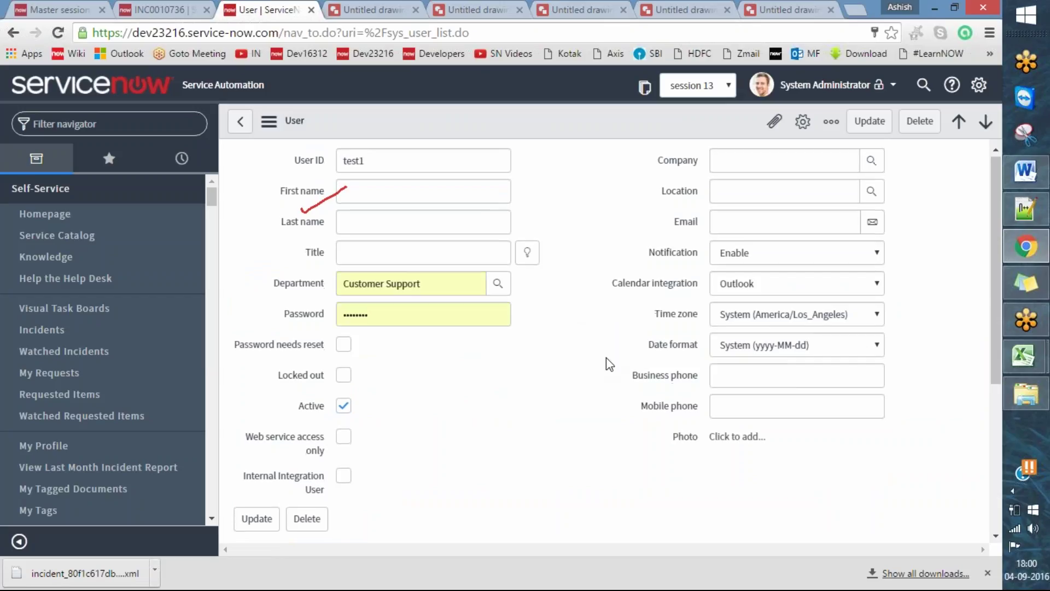
{"action": "scroll", "coordinate": [607, 358], "scroll_direction": "down", "scroll_amount": 5}
{"action": "scroll", "coordinate": [618, 349], "scroll_direction": "up", "scroll_amount": 5}
{"action": "right_click", "coordinate": [480, 121]}
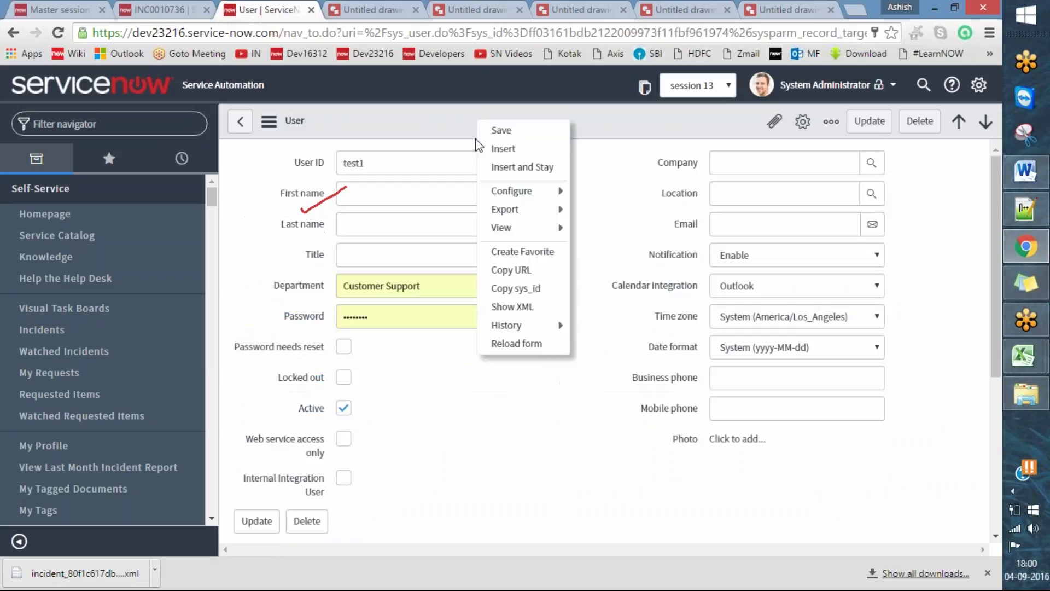
{"action": "left_click", "coordinate": [515, 288]}
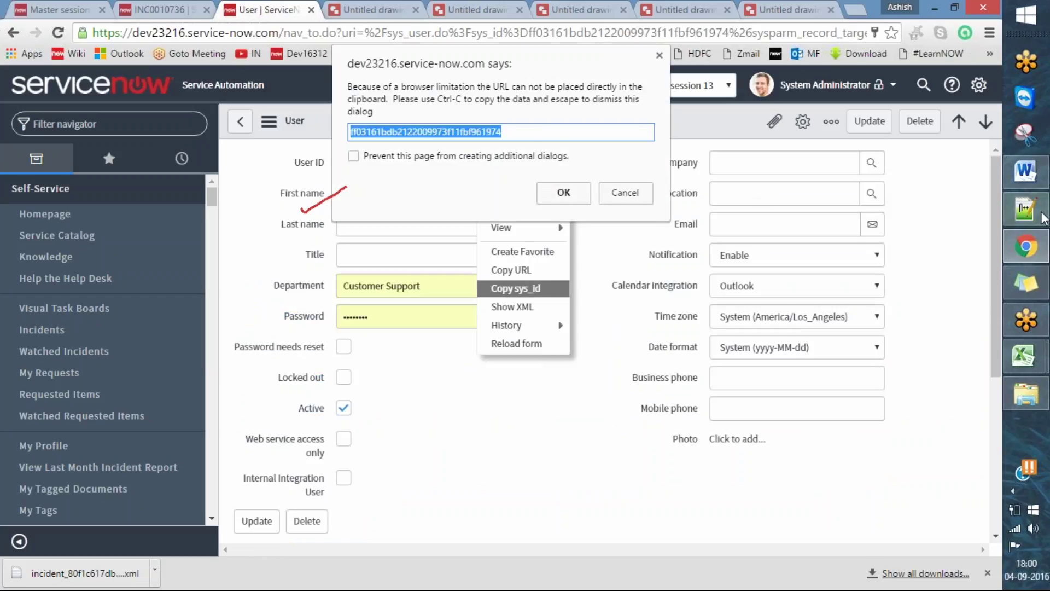
{"action": "left_click", "coordinate": [1026, 170]}
{"action": "left_click", "coordinate": [470, 201]}
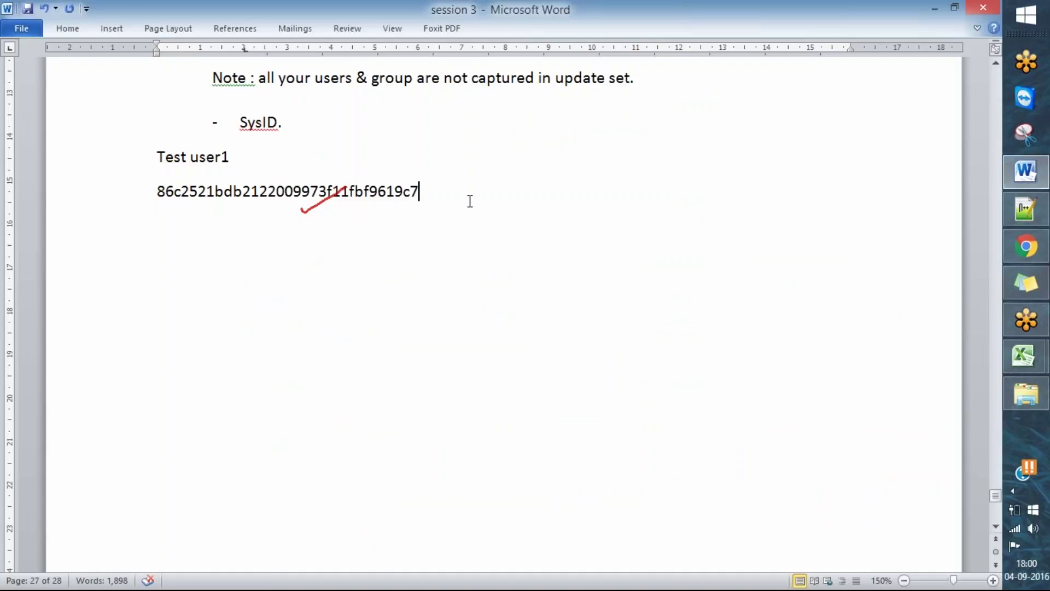
- Paste the test1 sys_id below the first, label it 'test 1', and box both sys_ids in red
{"action": "key", "text": "Return"}
{"action": "key", "text": "Return"}
{"action": "key", "text": "ctrl+v"}
{"action": "left_click", "coordinate": [158, 226]}
{"action": "type", "text": "test "}
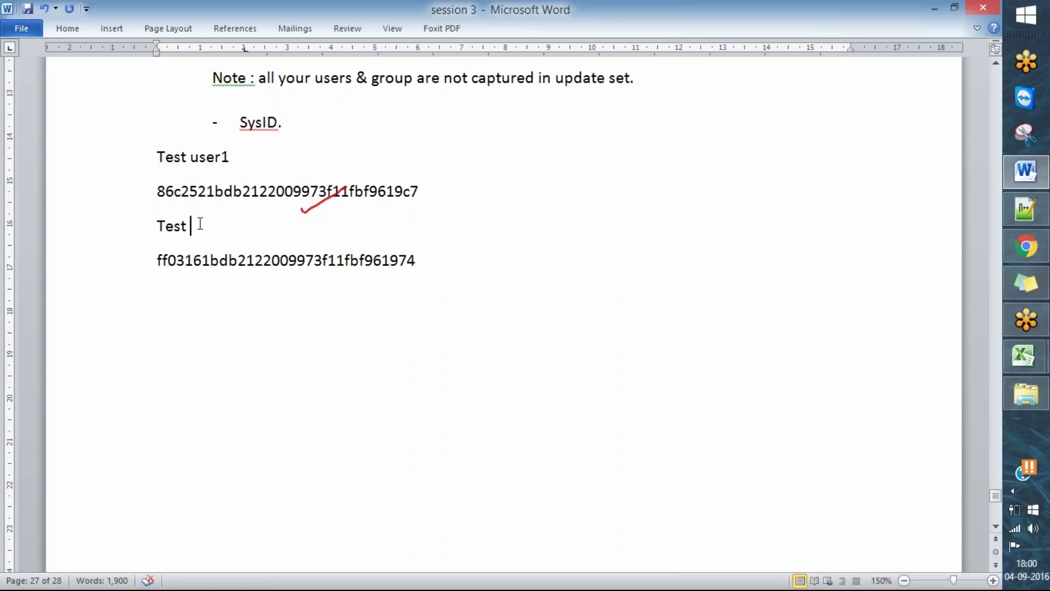
{"action": "type", "text": "1"}
{"action": "mouse_move", "coordinate": [122, 155]}
{"action": "left_mouse_down"}
{"action": "mouse_move", "coordinate": [182, 135]}
{"action": "mouse_move", "coordinate": [178, 152]}
{"action": "left_mouse_up"}
{"action": "left_click_drag", "start_coordinate": [138, 236], "coordinate": [169, 225]}
{"action": "mouse_move", "coordinate": [148, 177]}
{"action": "left_mouse_down"}
{"action": "mouse_move", "coordinate": [166, 210]}
{"action": "mouse_move", "coordinate": [436, 171]}
{"action": "mouse_move", "coordinate": [147, 176]}
{"action": "left_mouse_up"}
{"action": "mouse_move", "coordinate": [147, 257]}
{"action": "left_mouse_down"}
{"action": "mouse_move", "coordinate": [316, 284]}
{"action": "mouse_move", "coordinate": [442, 241]}
{"action": "mouse_move", "coordinate": [145, 249]}
{"action": "mouse_move", "coordinate": [143, 281]}
{"action": "left_mouse_up"}
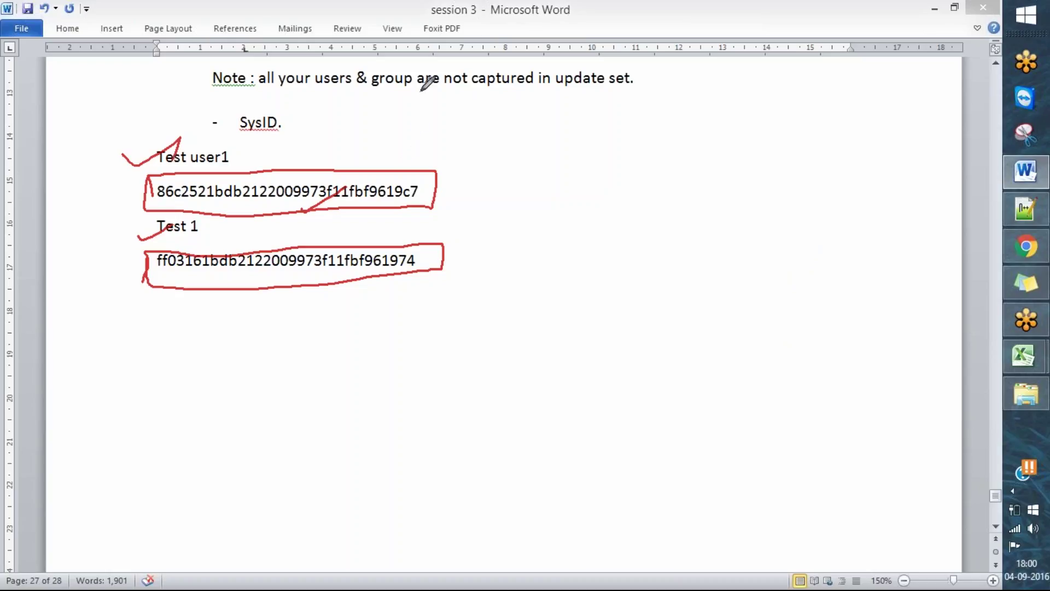
- Dismiss the sys_id dialog and switch to the instance diagram, clearing the earlier annotation marks
{"action": "left_click", "coordinate": [1035, 257]}
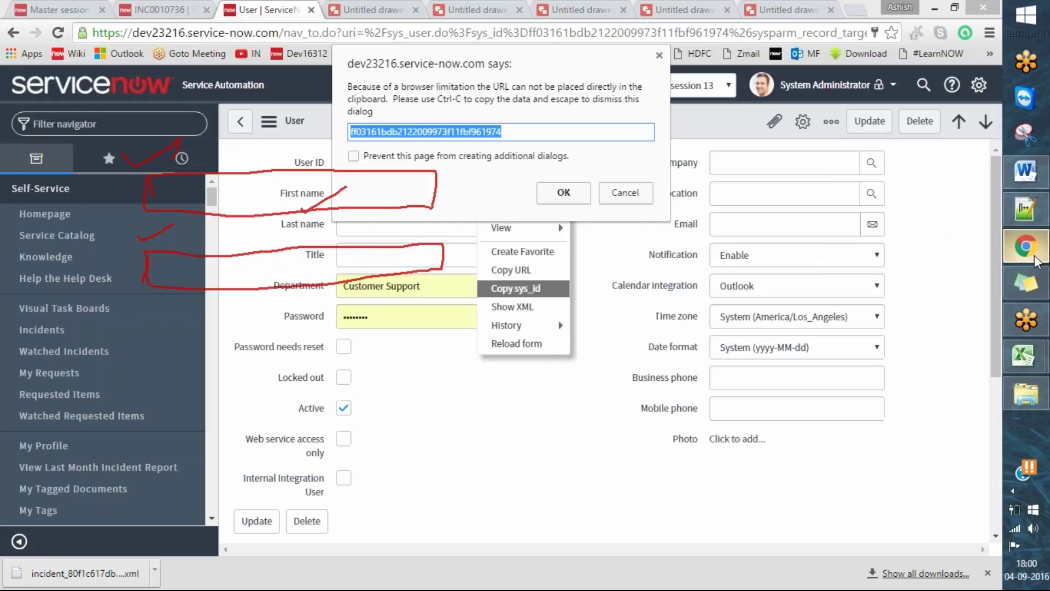
{"action": "left_click", "coordinate": [625, 193]}
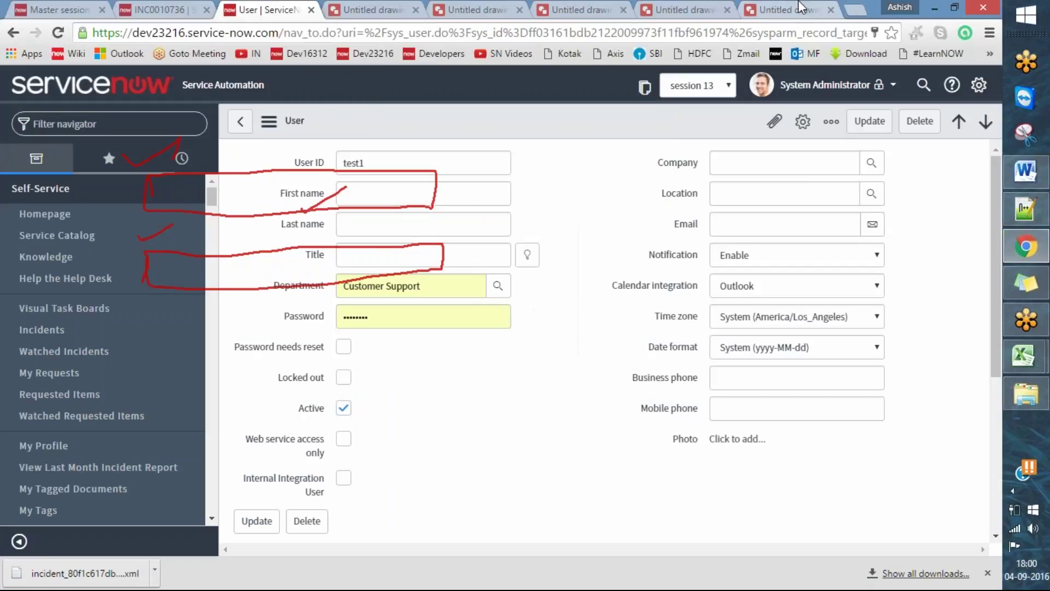
{"action": "left_click", "coordinate": [783, 10]}
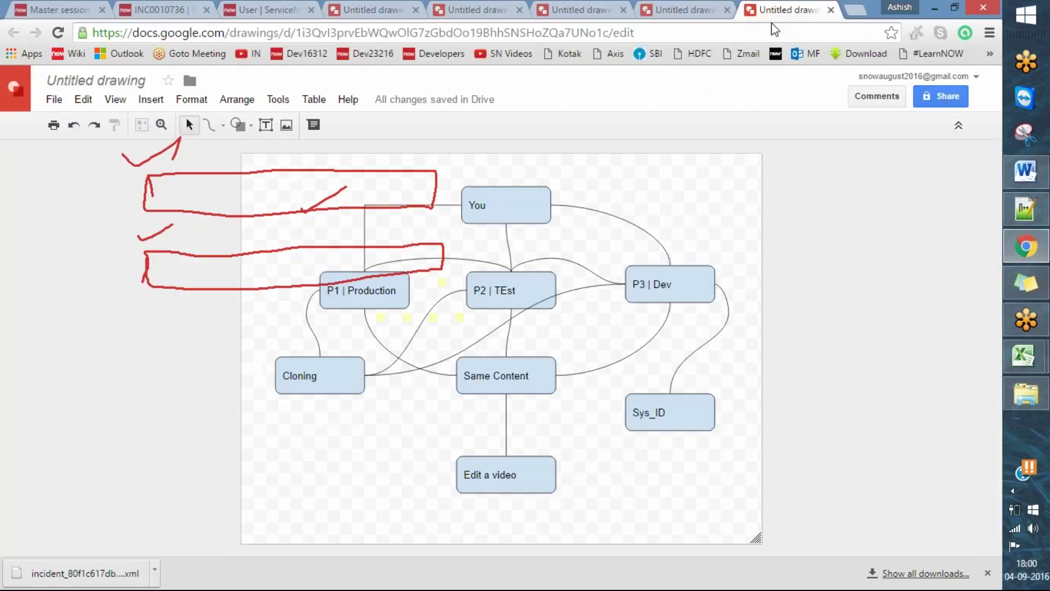
{"action": "left_click", "coordinate": [608, 41]}
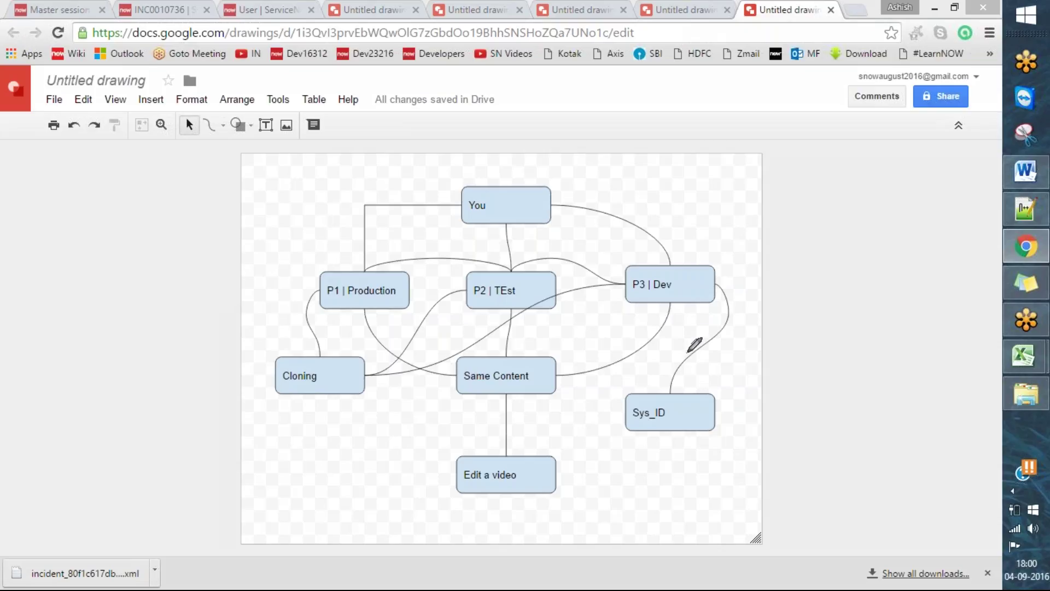
- Tick and number the P3 | Dev, P2 | TEst and P1 | Production boxes, then erase the marks
{"action": "left_click_drag", "start_coordinate": [633, 279], "coordinate": [716, 241]}
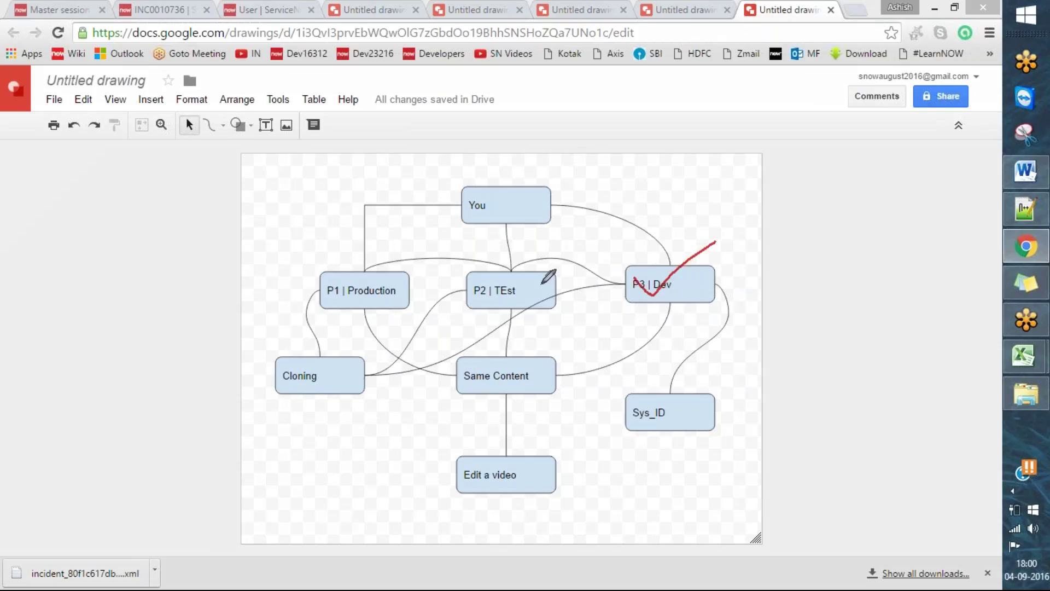
{"action": "left_click_drag", "start_coordinate": [475, 282], "coordinate": [521, 258]}
{"action": "left_click_drag", "start_coordinate": [328, 266], "coordinate": [401, 238]}
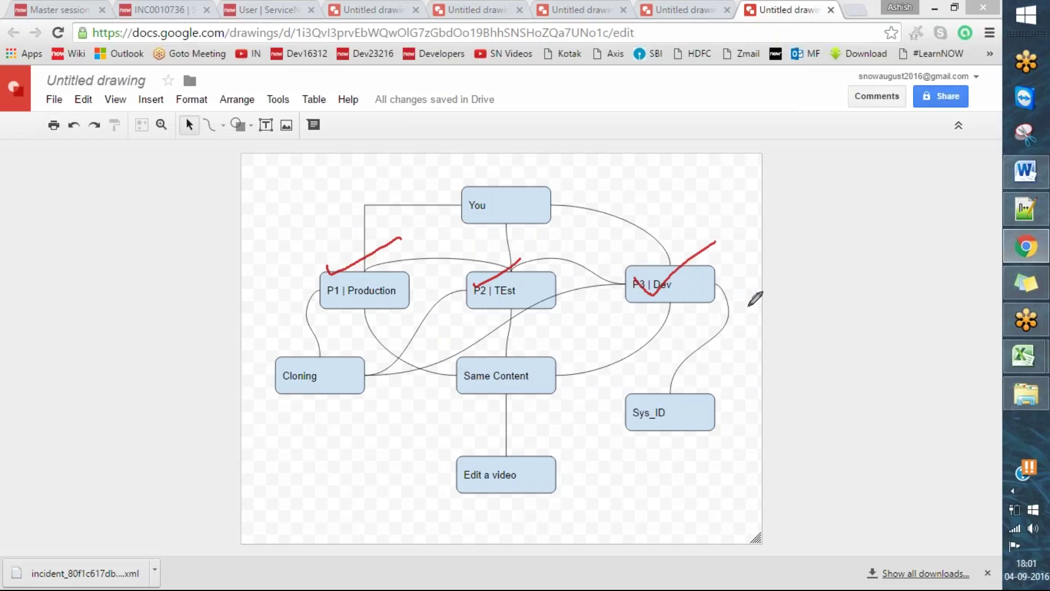
{"action": "left_click_drag", "start_coordinate": [675, 226], "coordinate": [679, 255]}
{"action": "left_click_drag", "start_coordinate": [526, 242], "coordinate": [573, 251]}
{"action": "mouse_move", "coordinate": [374, 192]}
{"action": "left_mouse_down"}
{"action": "mouse_move", "coordinate": [410, 218]}
{"action": "mouse_move", "coordinate": [381, 234]}
{"action": "left_mouse_up"}
{"action": "left_click", "coordinate": [601, 37]}
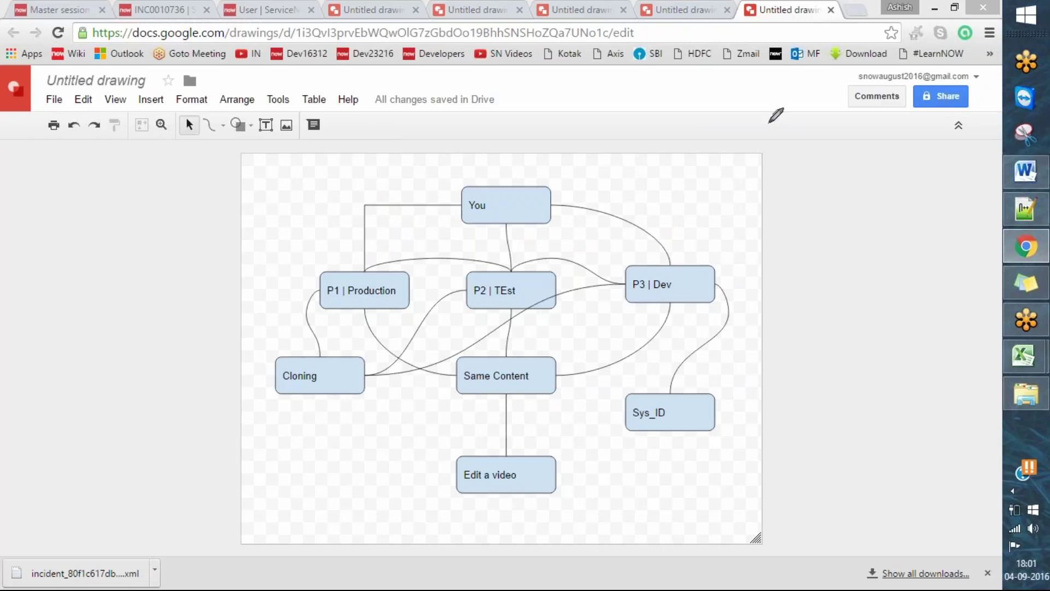
{"action": "key", "text": "Escape"}
- Export the test1 user record as XML (This Record) and confirm leaving the page
{"action": "left_click", "coordinate": [173, 2]}
{"action": "left_click", "coordinate": [175, 8]}
{"action": "left_click", "coordinate": [263, 10]}
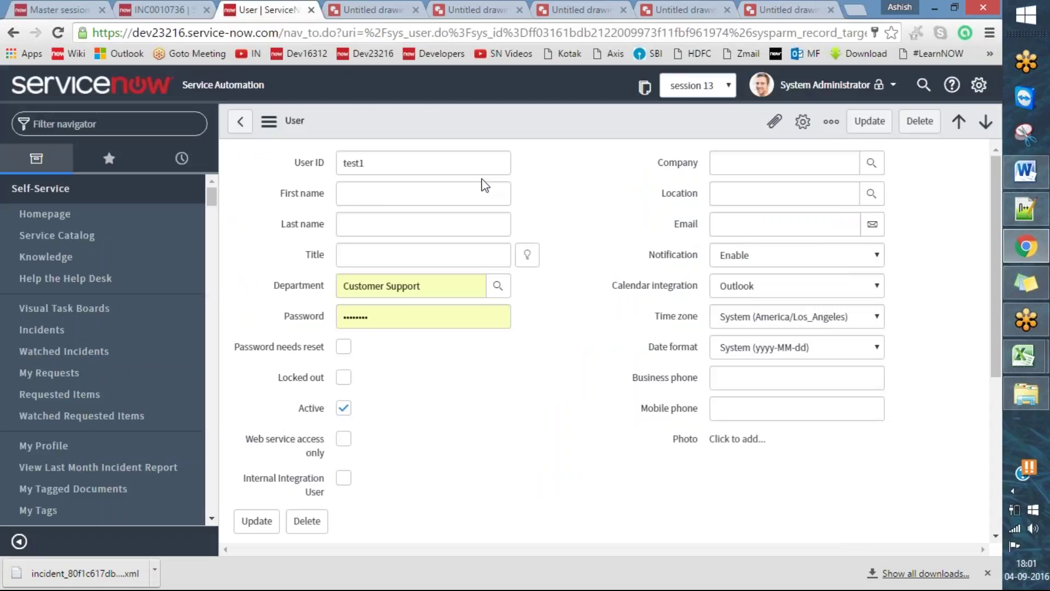
{"action": "right_click", "coordinate": [523, 116]}
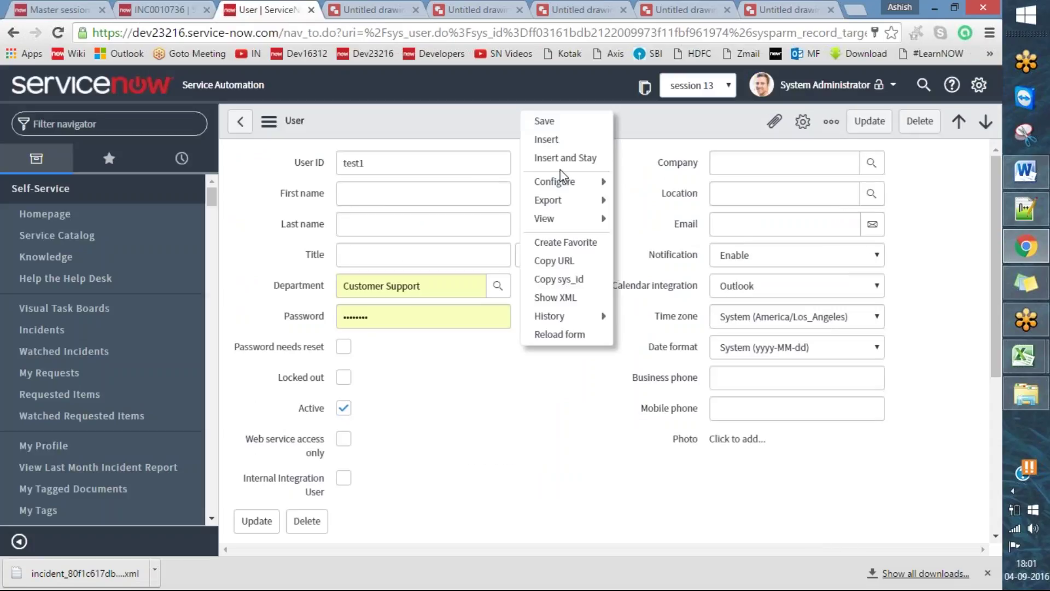
{"action": "mouse_move", "coordinate": [599, 201]}
{"action": "left_click", "coordinate": [646, 232]}
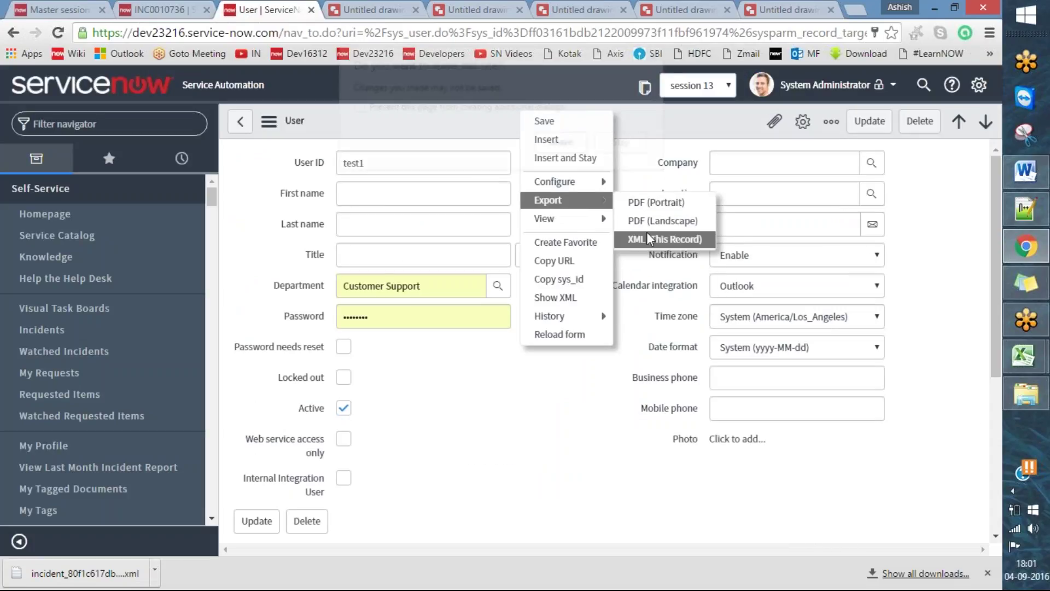
{"action": "left_click", "coordinate": [563, 143]}
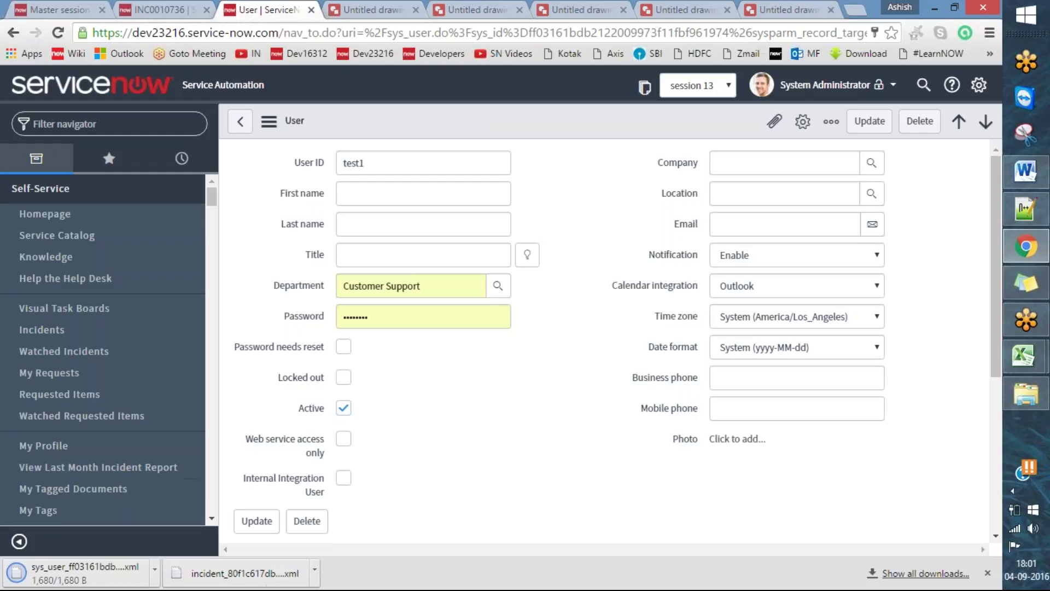
- Cut the downloaded user XML file from its folder and paste it onto the desktop
{"action": "right_click", "coordinate": [68, 572]}
{"action": "left_click", "coordinate": [144, 536]}
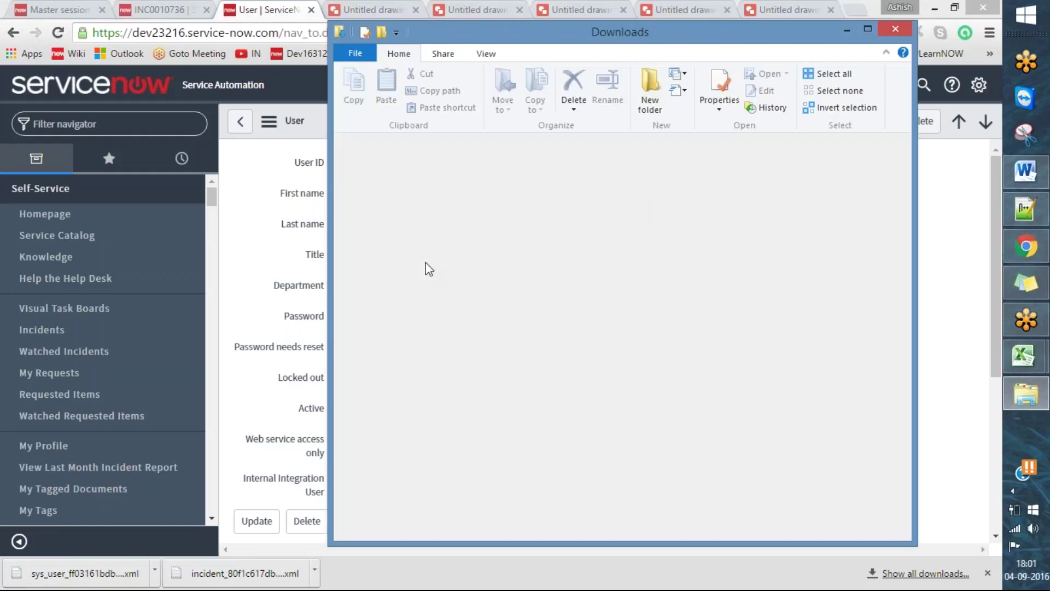
{"action": "right_click", "coordinate": [593, 501]}
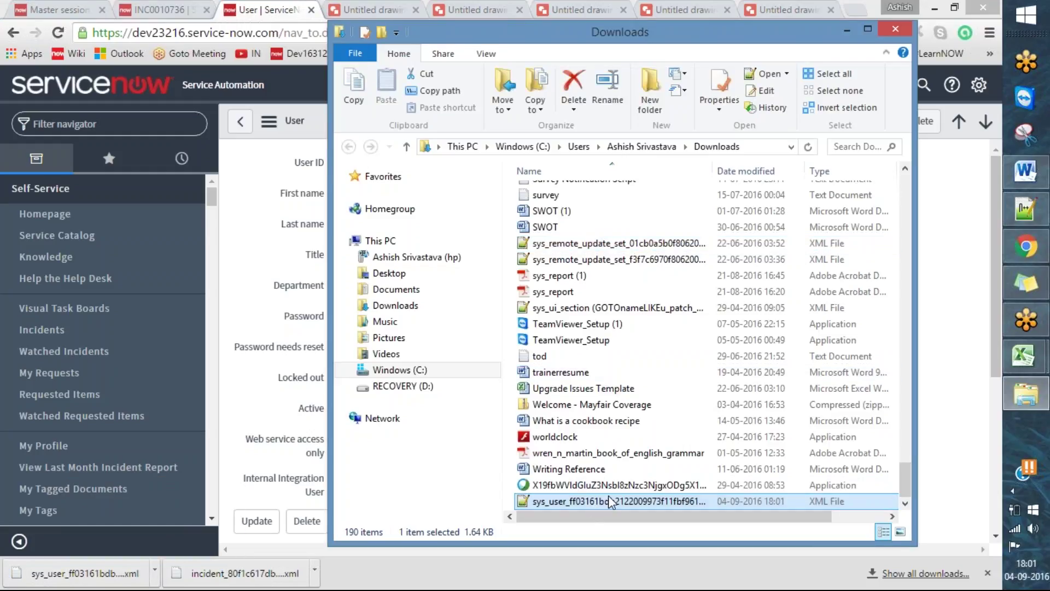
{"action": "left_click", "coordinate": [649, 401]}
{"action": "key", "text": "super+d"}
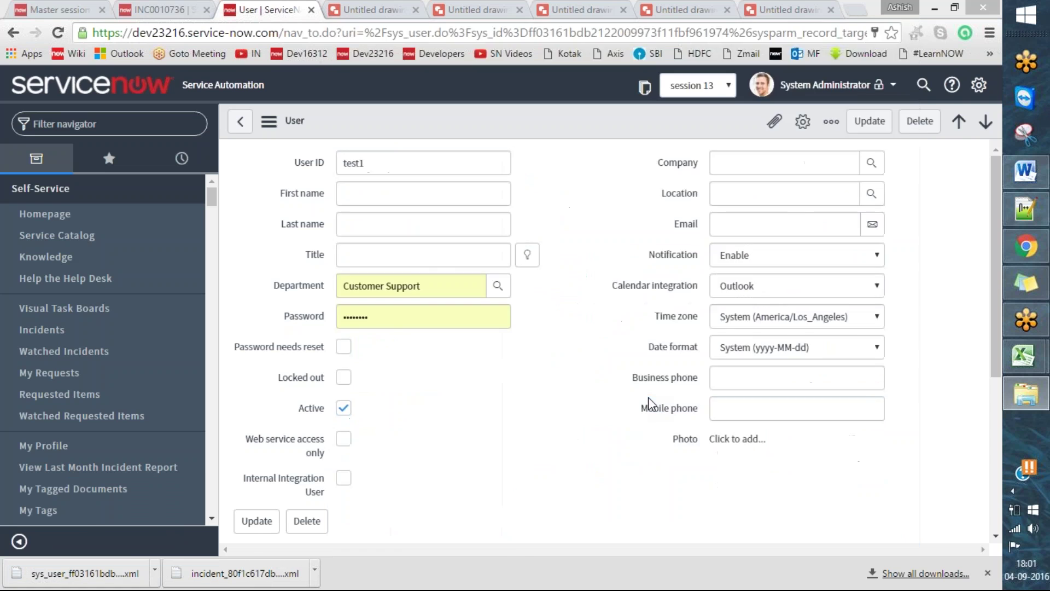
{"action": "left_click", "coordinate": [618, 255]}
{"action": "key", "text": "ctrl+v"}
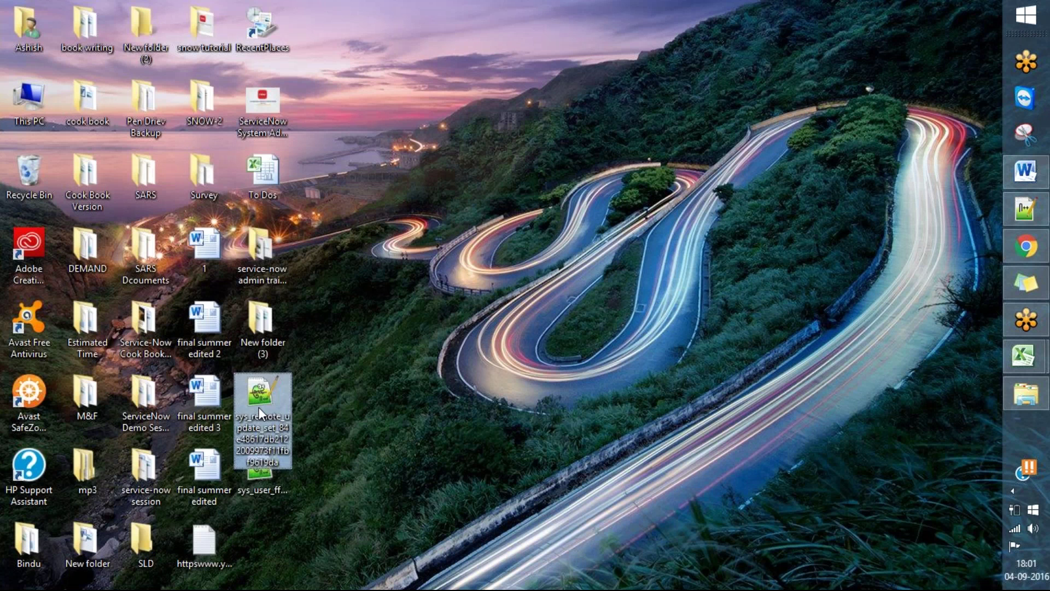
{"action": "key", "text": "Delete"}
- Return to the browser's user form and bring up the INC0010736 incident tab
{"action": "left_click", "coordinate": [1026, 246]}
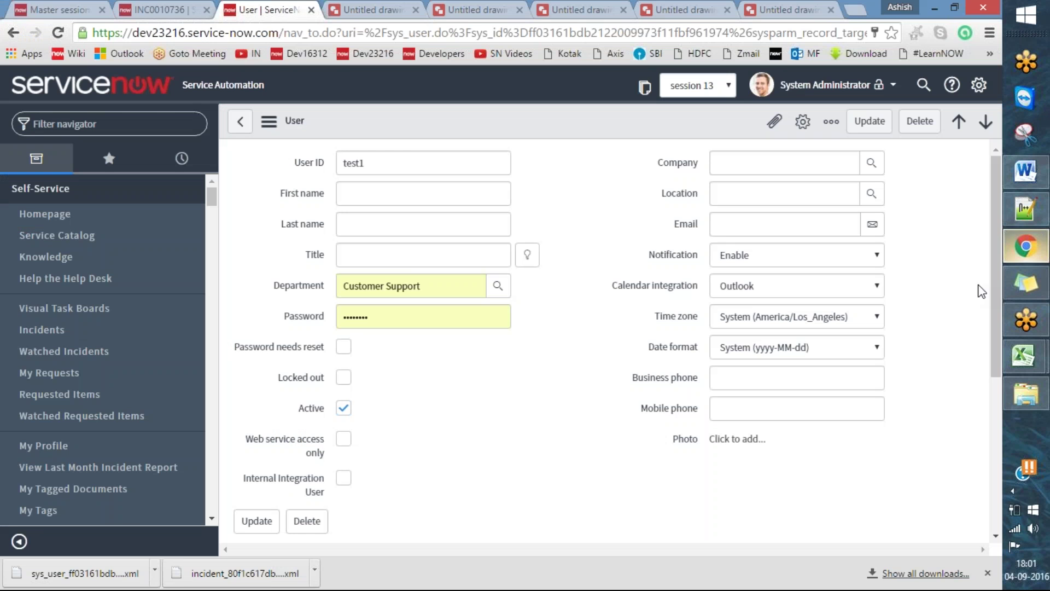
{"action": "scroll", "coordinate": [592, 347], "scroll_direction": "down", "scroll_amount": 4}
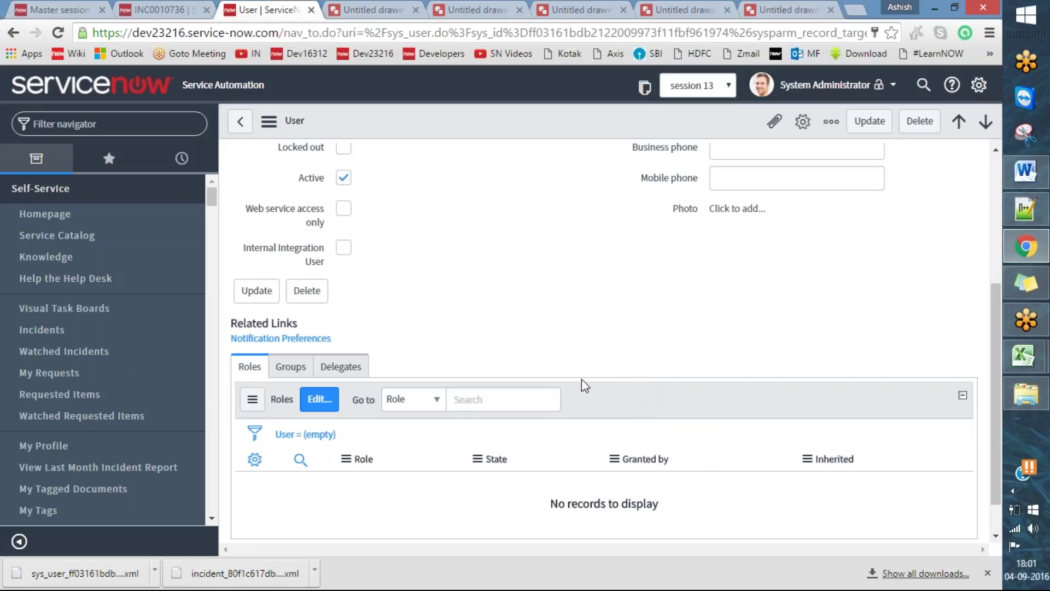
{"action": "scroll", "coordinate": [632, 379], "scroll_direction": "up", "scroll_amount": 4}
{"action": "right_click", "coordinate": [465, 133]}
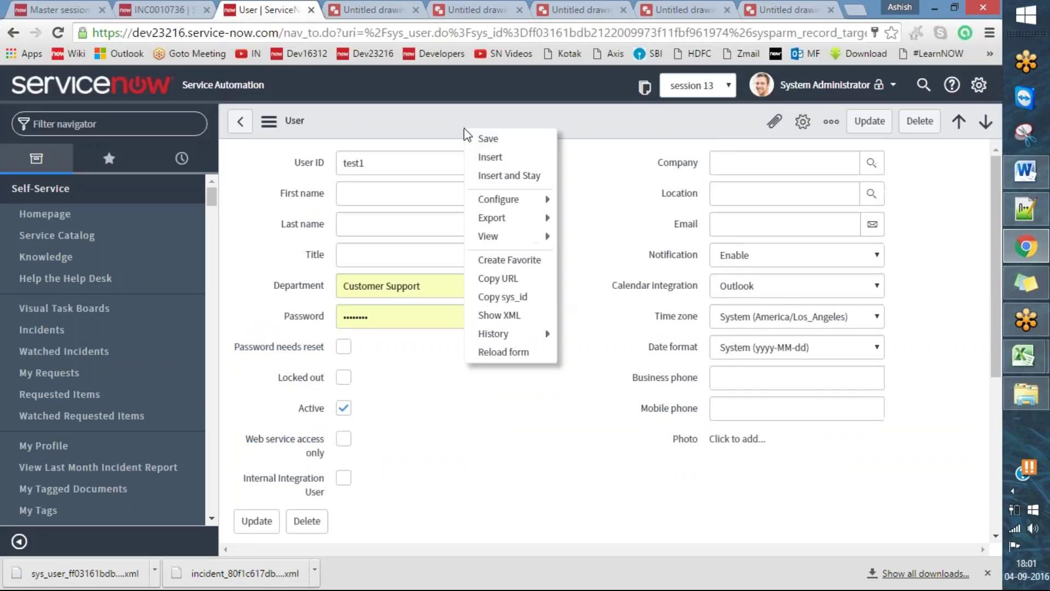
{"action": "mouse_move", "coordinate": [512, 219]}
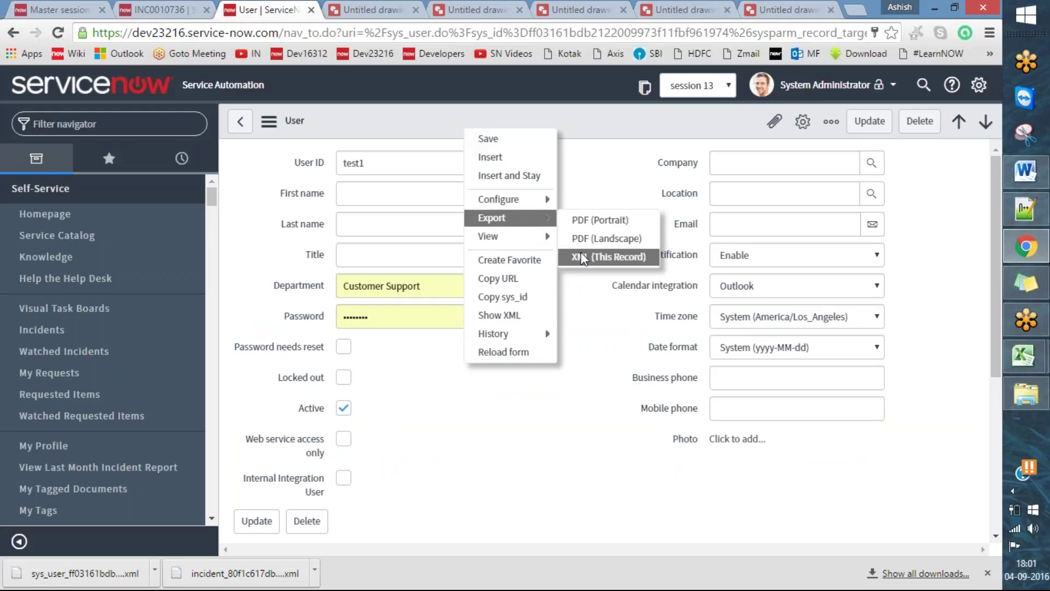
{"action": "left_click", "coordinate": [159, 10]}
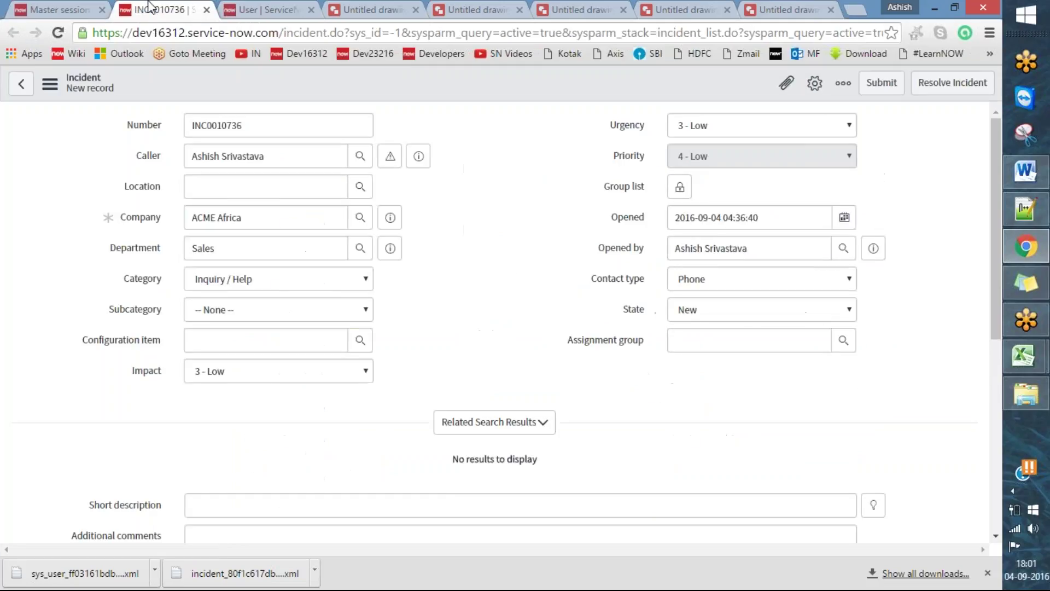
- Open the users list by entering sys_user.list in the navigator filter
{"action": "left_click", "coordinate": [74, 8]}
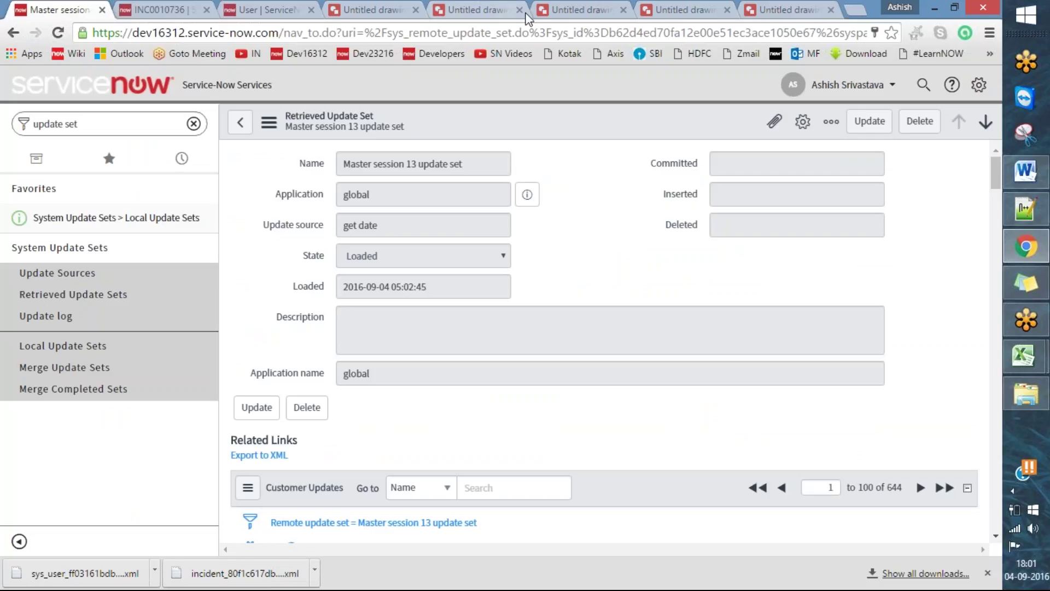
{"action": "left_click", "coordinate": [181, 28]}
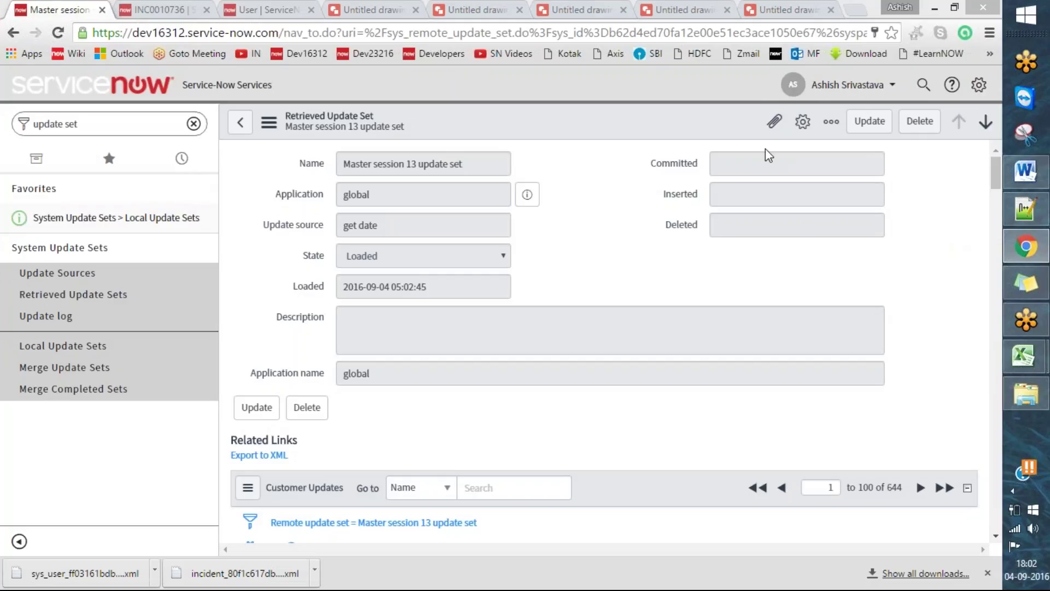
{"action": "triple_click", "coordinate": [130, 123]}
{"action": "key", "text": "BackSpace"}
{"action": "type", "text": "sys"}
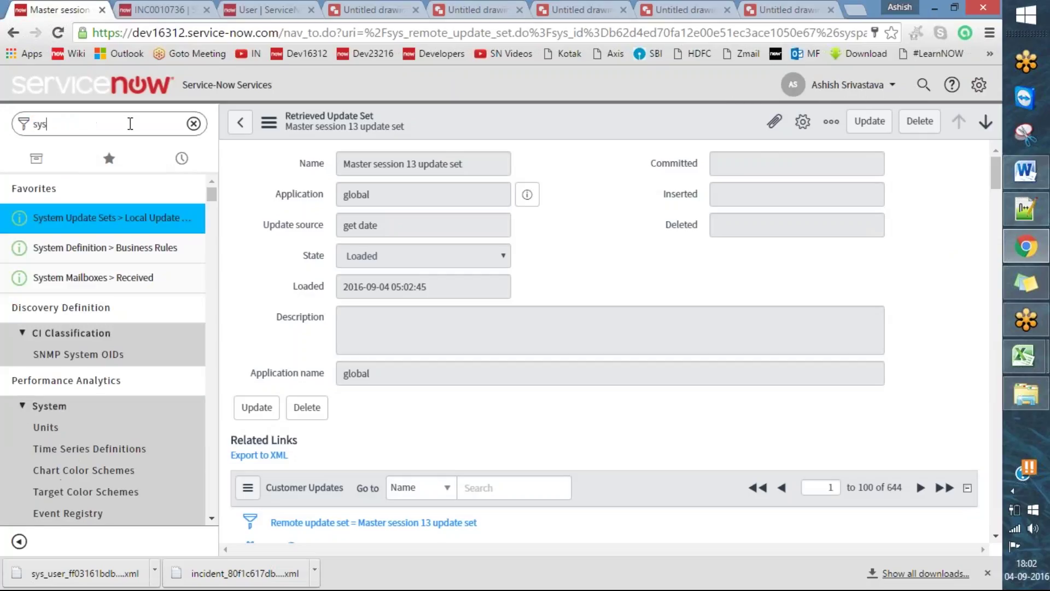
{"action": "type", "text": "_user.list"}
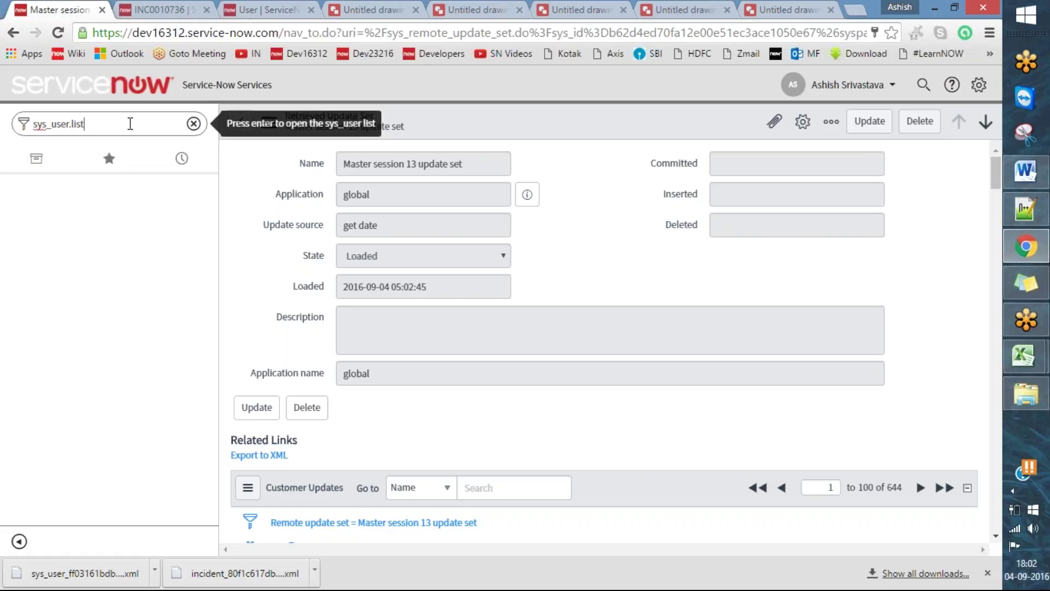
{"action": "key", "text": "Return"}
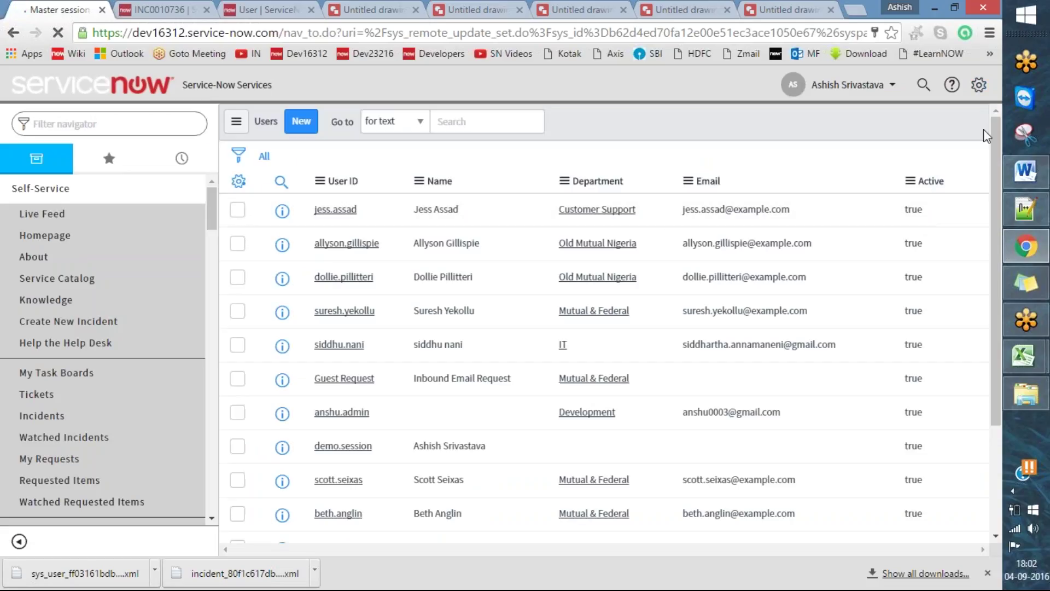
- Elevate the session roles to security_admin and look over the 571 users
{"action": "left_click", "coordinate": [850, 85]}
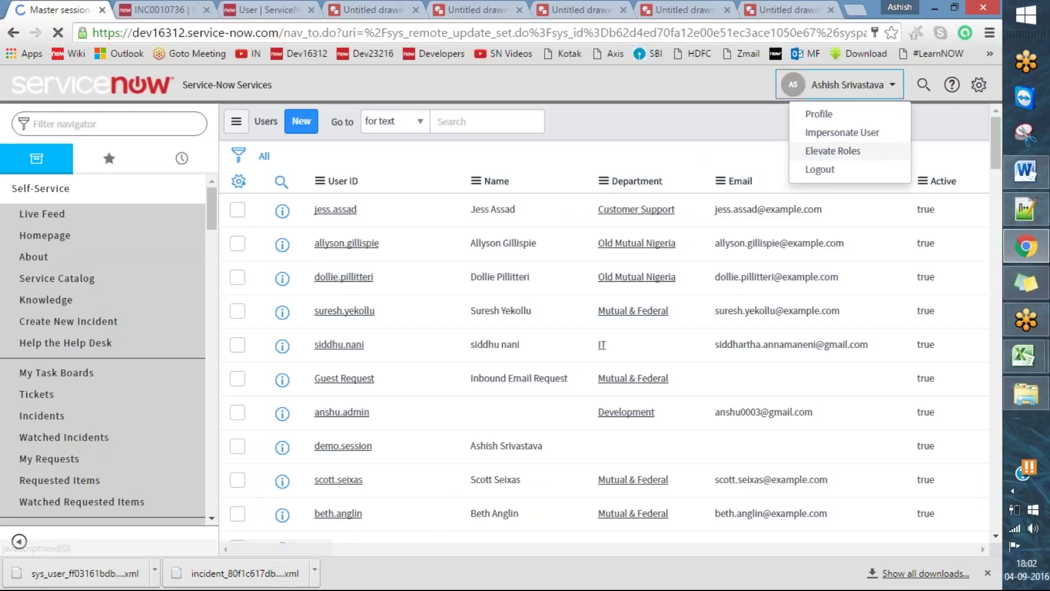
{"action": "left_click", "coordinate": [826, 151]}
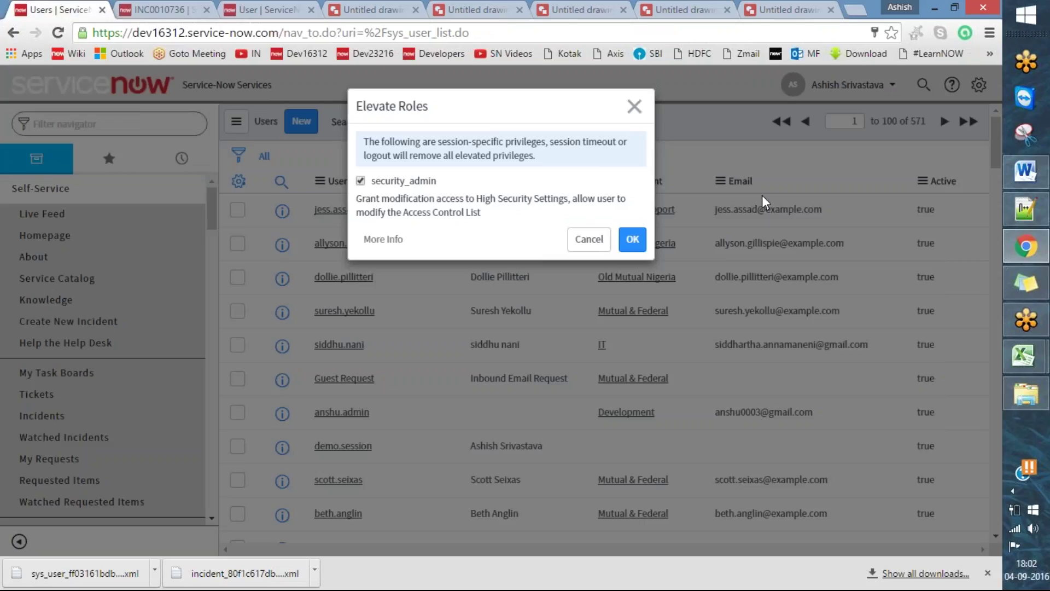
{"action": "left_click", "coordinate": [633, 239]}
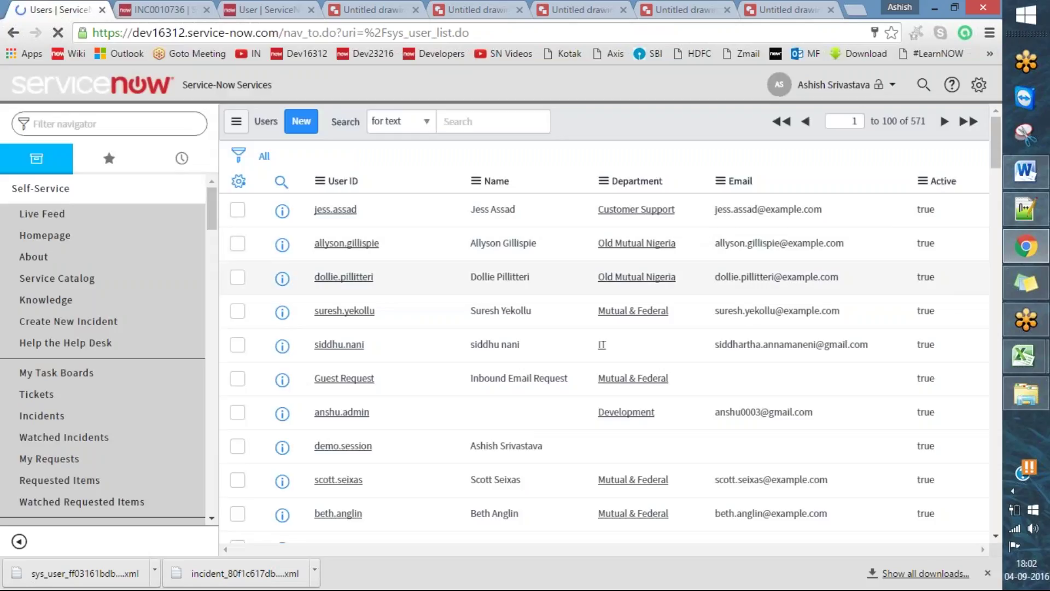
{"action": "scroll", "coordinate": [810, 285], "scroll_direction": "down", "scroll_amount": 5}
{"action": "scroll", "coordinate": [830, 278], "scroll_direction": "up", "scroll_amount": 5}
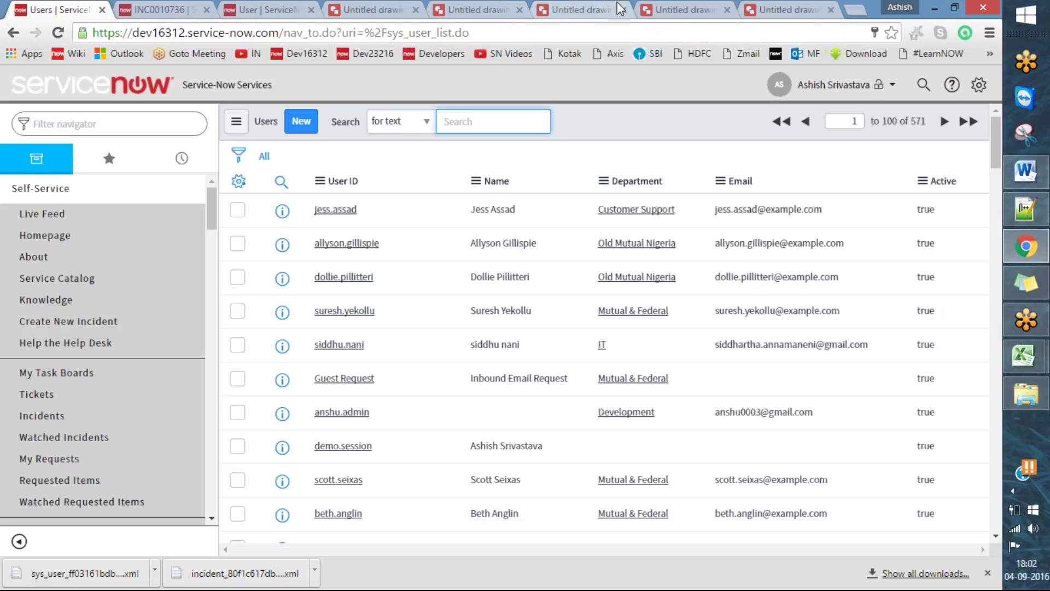
{"action": "scroll", "coordinate": [580, 322], "scroll_direction": "down", "scroll_amount": 5}
{"action": "scroll", "coordinate": [580, 323], "scroll_direction": "up", "scroll_amount": 5}
- Choose Import XML from the User ID column header's context menu
{"action": "right_click", "coordinate": [416, 192]}
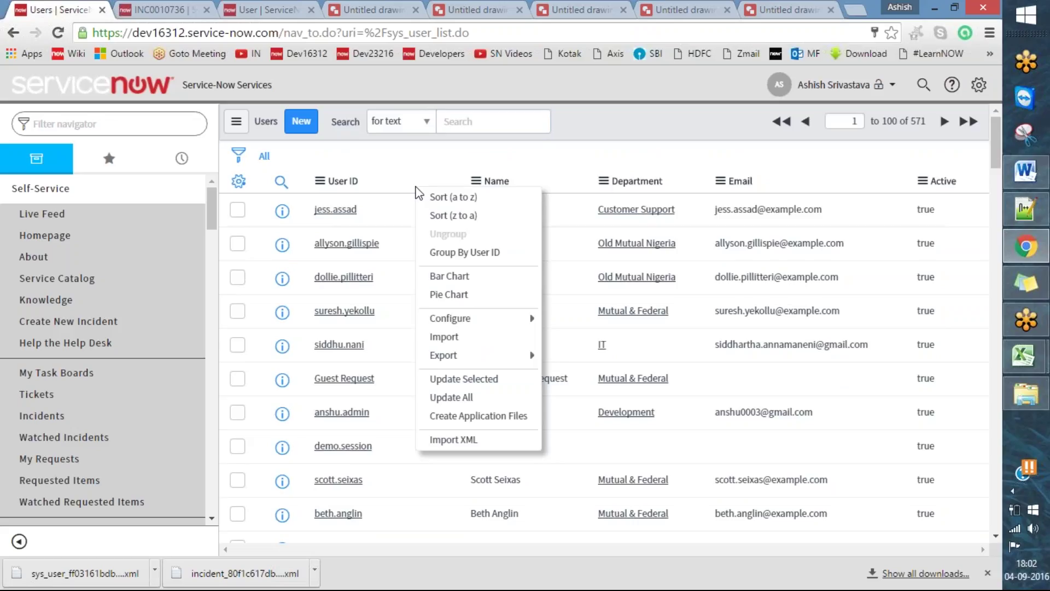
{"action": "left_click", "coordinate": [655, 127]}
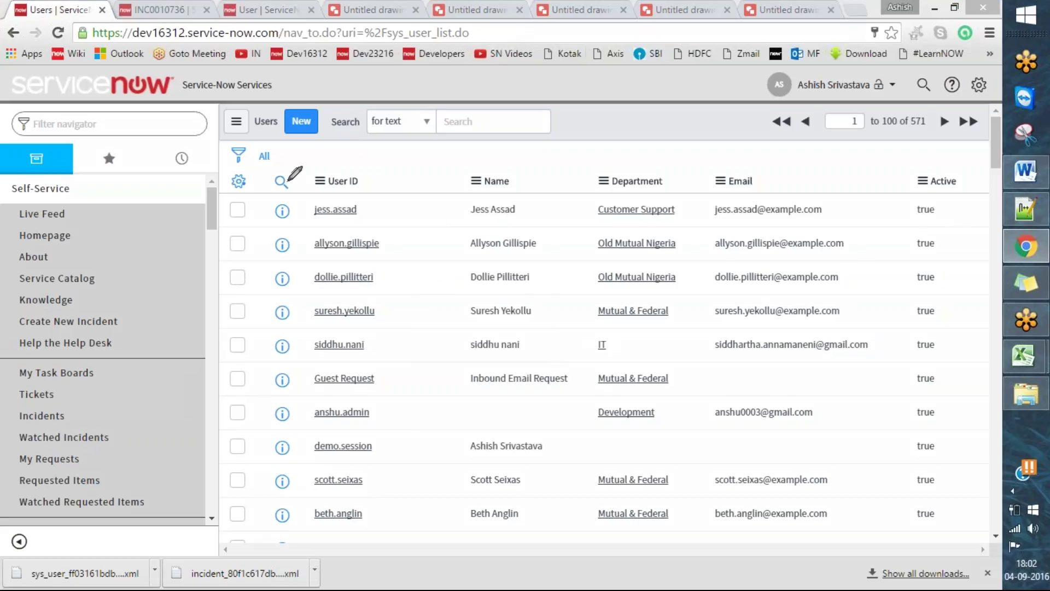
{"action": "mouse_move", "coordinate": [227, 172]}
{"action": "left_mouse_down"}
{"action": "mouse_move", "coordinate": [241, 192]}
{"action": "mouse_move", "coordinate": [879, 199]}
{"action": "mouse_move", "coordinate": [960, 164]}
{"action": "mouse_move", "coordinate": [566, 144]}
{"action": "mouse_move", "coordinate": [224, 171]}
{"action": "left_mouse_up"}
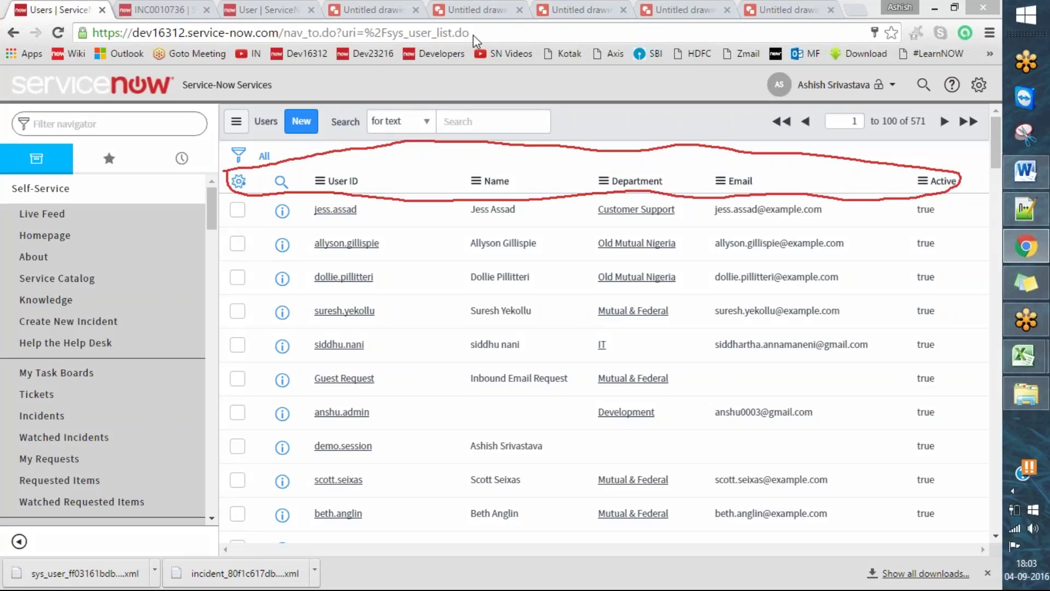
{"action": "right_click", "coordinate": [403, 186]}
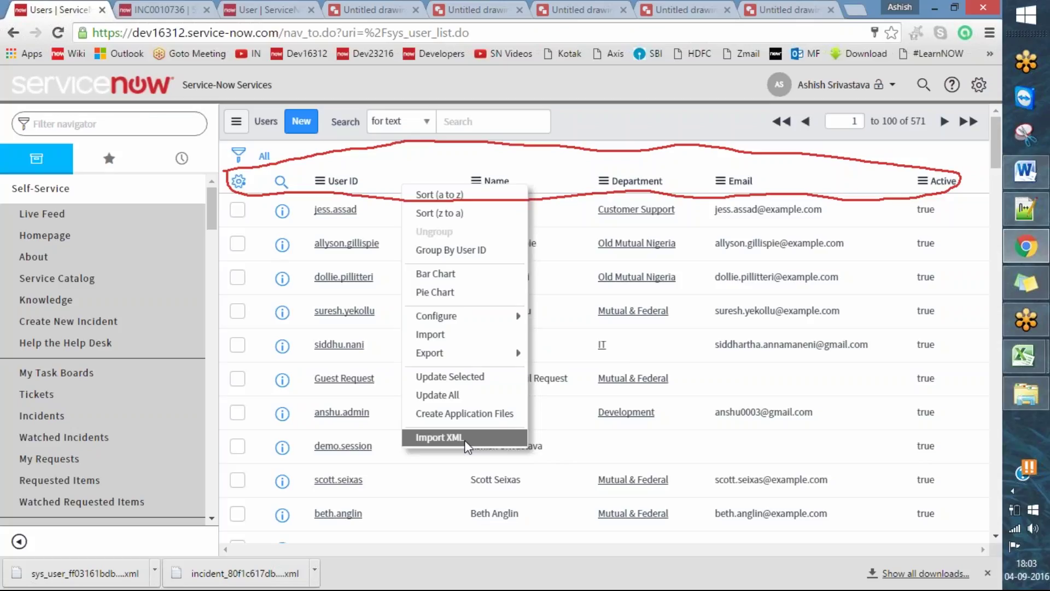
{"action": "mouse_move", "coordinate": [465, 353]}
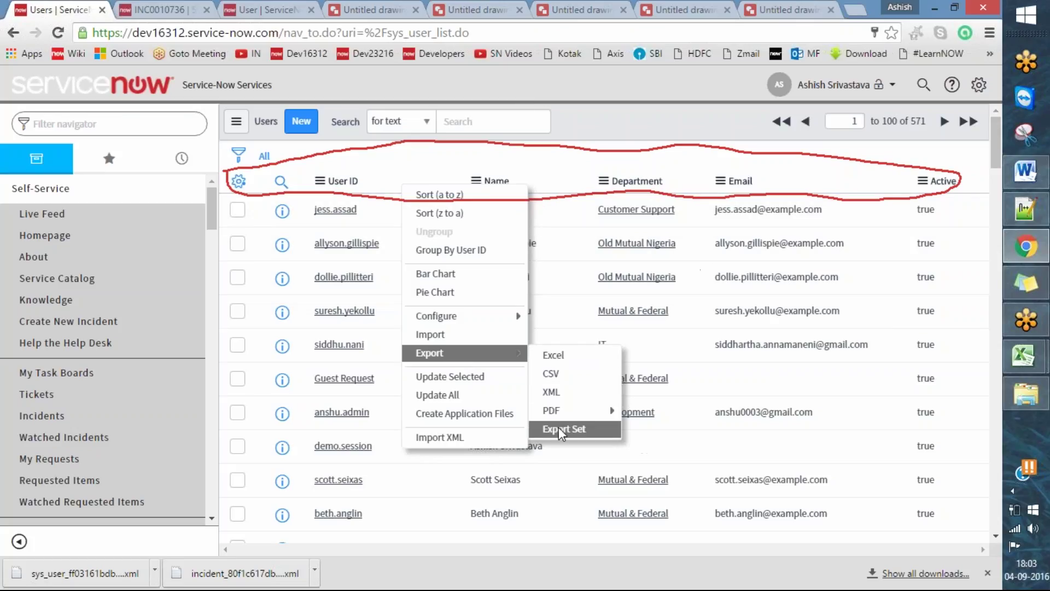
{"action": "left_click", "coordinate": [468, 438]}
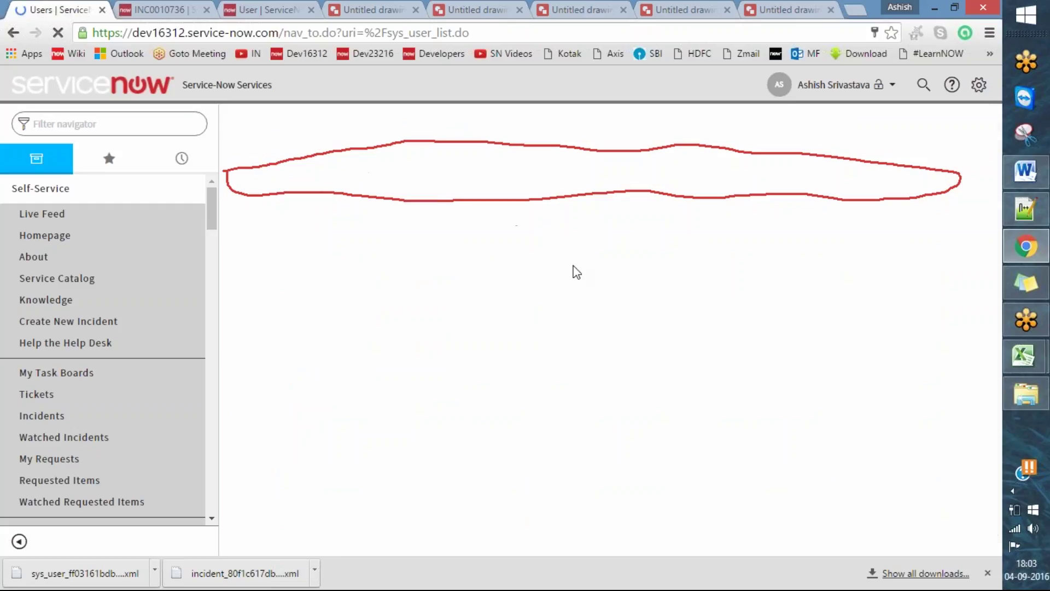
- Browse to the Desktop for the sys_user XML file and dismiss the file-not-found error
{"action": "left_click", "coordinate": [519, 219]}
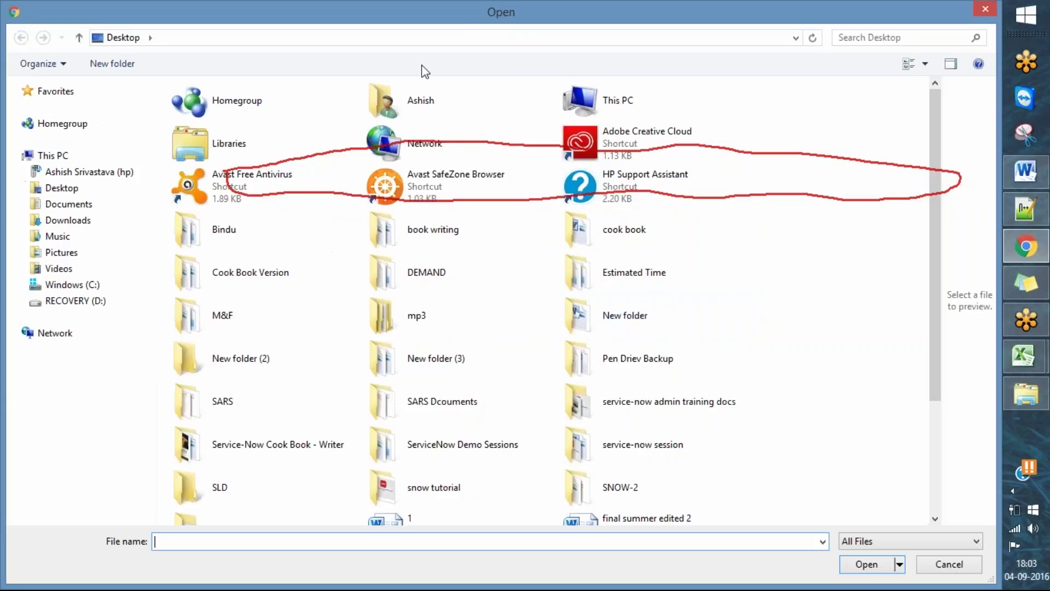
{"action": "left_click", "coordinate": [110, 37]}
{"action": "type", "text": "fol"}
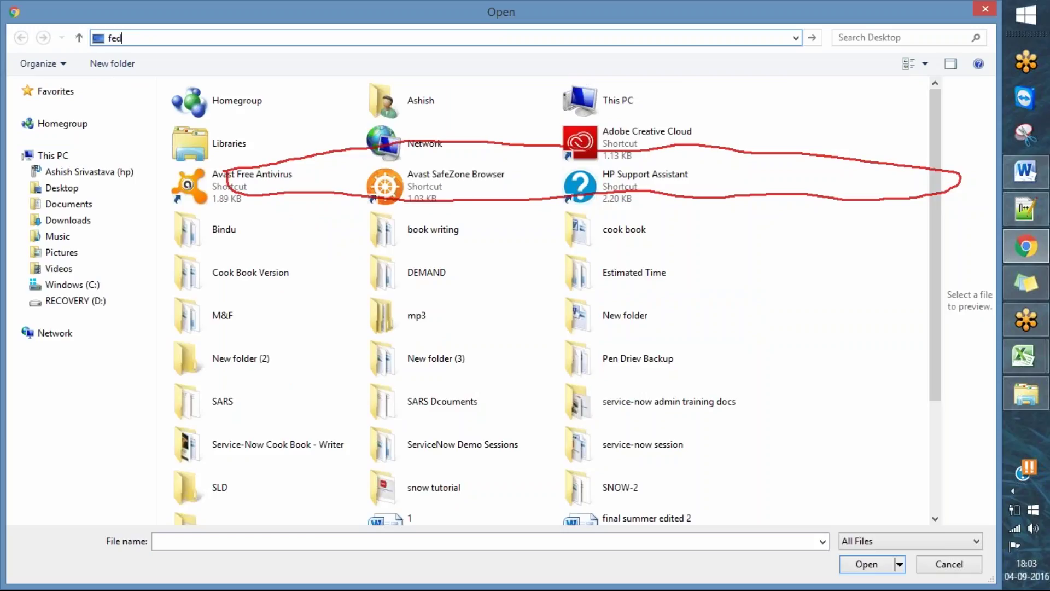
{"action": "type", "text": "des"}
{"action": "key", "text": "Return"}
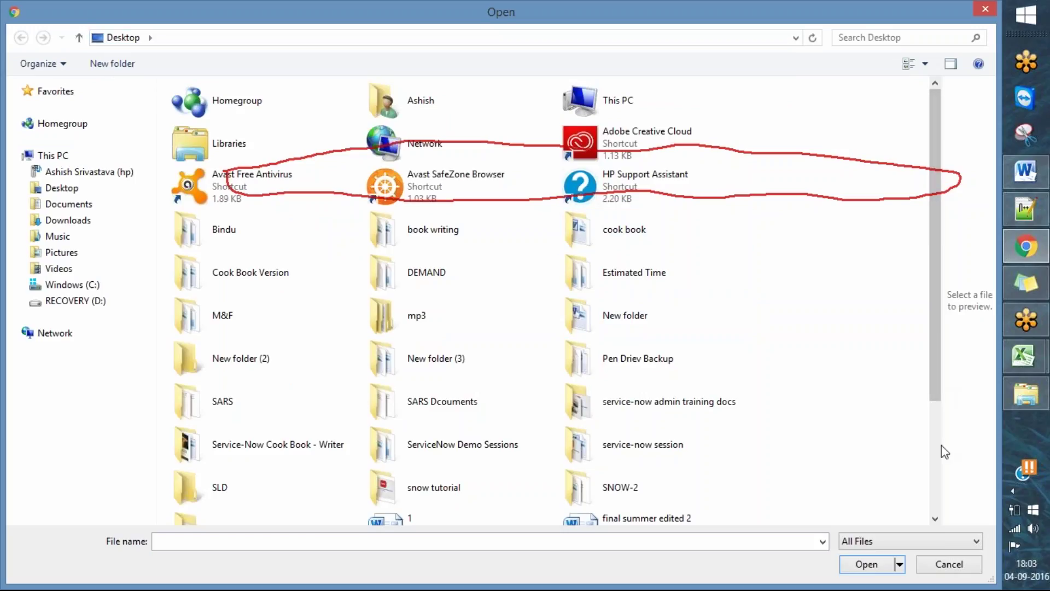
{"action": "scroll", "coordinate": [945, 481], "scroll_direction": "down", "scroll_amount": 3}
{"action": "left_click", "coordinate": [645, 450]}
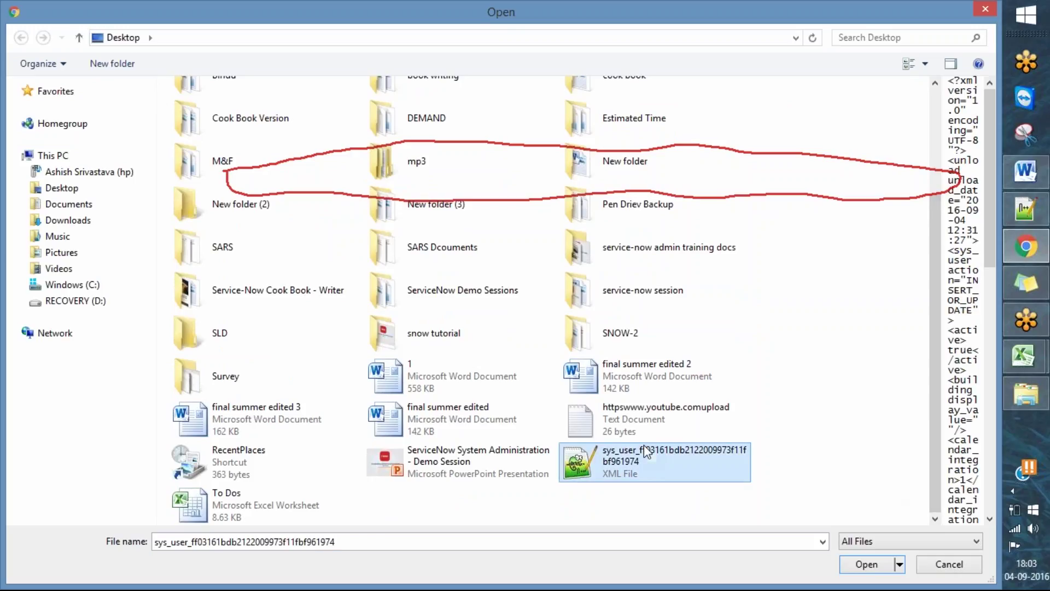
{"action": "double_click", "coordinate": [645, 445]}
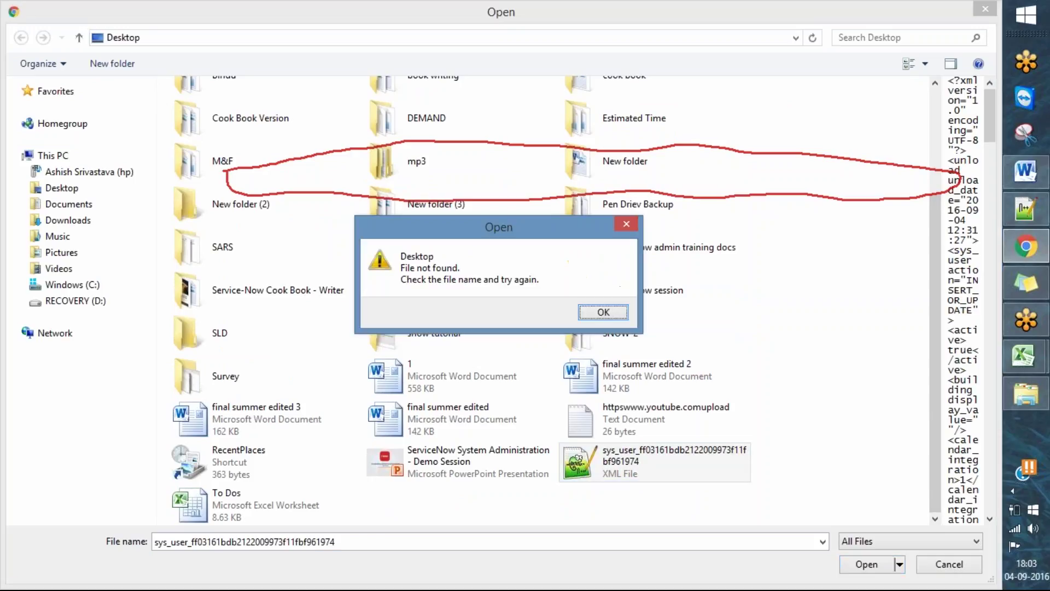
{"action": "left_click", "coordinate": [603, 310]}
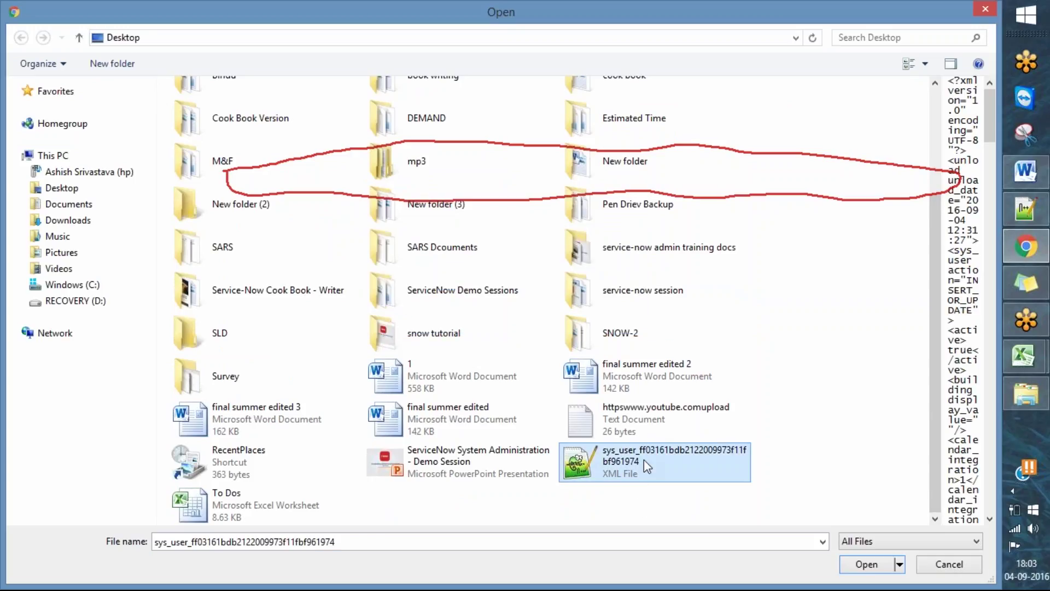
{"action": "double_click", "coordinate": [644, 460]}
{"action": "key", "text": "Escape"}
{"action": "key", "text": "Escape"}
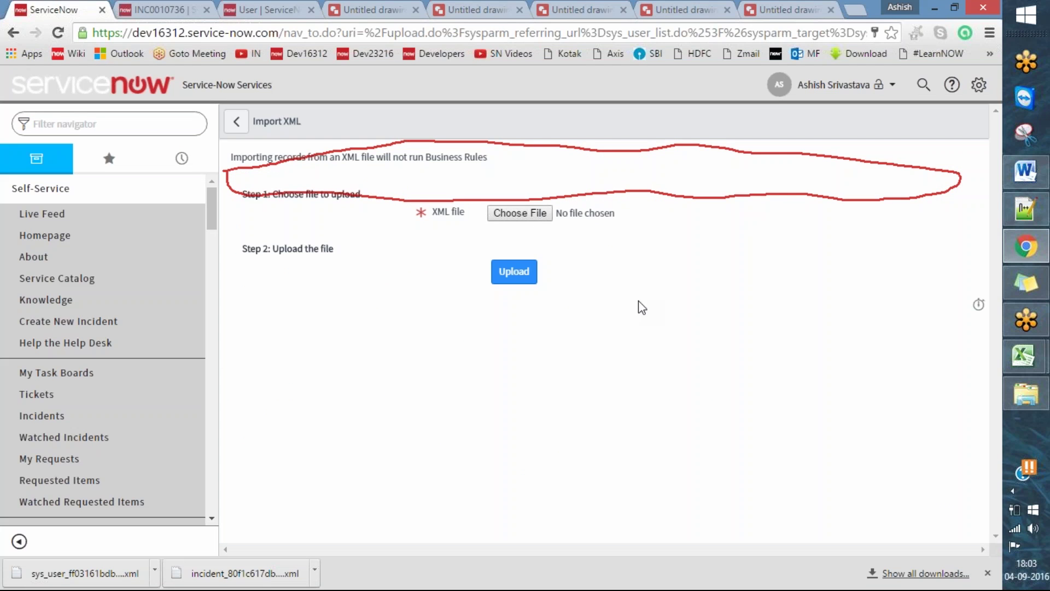
- Choose the sys_user XML file again and upload it, bringing Users to 572 records
{"action": "left_click", "coordinate": [496, 216]}
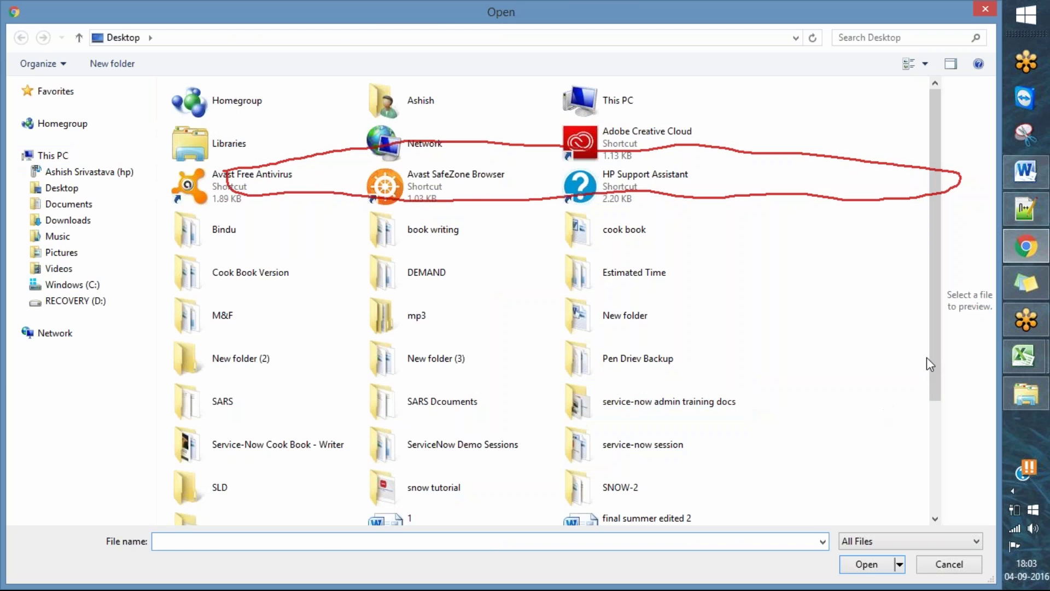
{"action": "scroll", "coordinate": [935, 362], "scroll_direction": "down", "scroll_amount": 3}
{"action": "left_click", "coordinate": [657, 461]}
{"action": "double_click", "coordinate": [653, 455]}
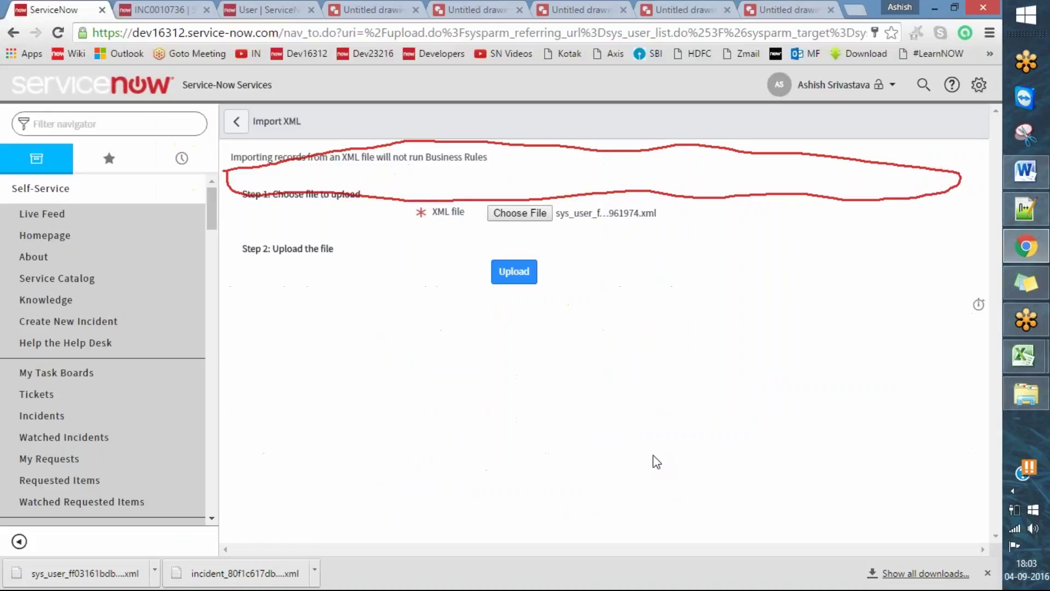
{"action": "left_click", "coordinate": [514, 279]}
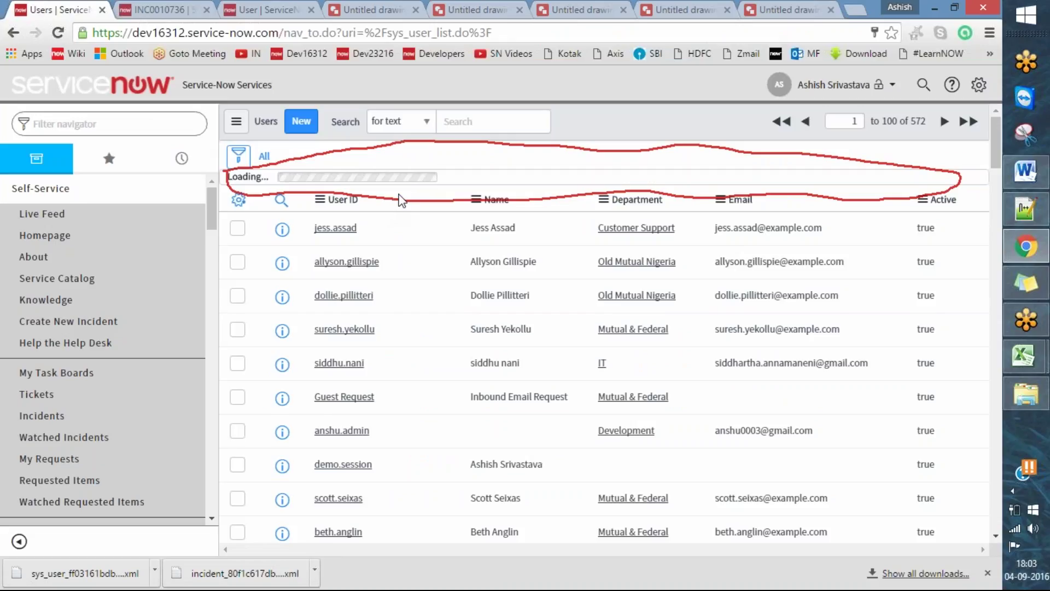
- Add a Created on Today filter condition to the Users list
{"action": "left_click", "coordinate": [239, 156]}
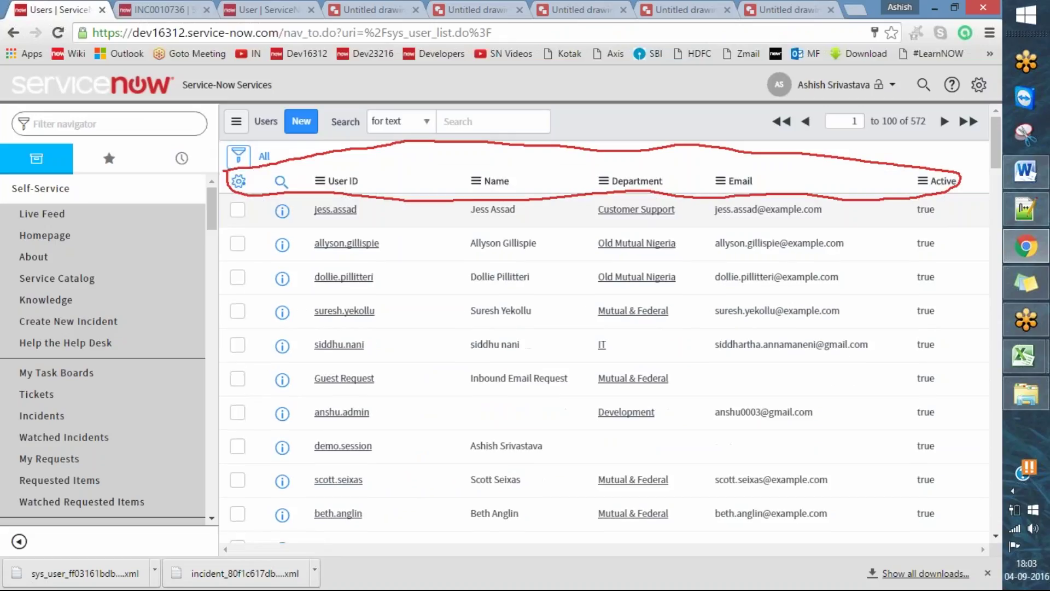
{"action": "left_click", "coordinate": [239, 156]}
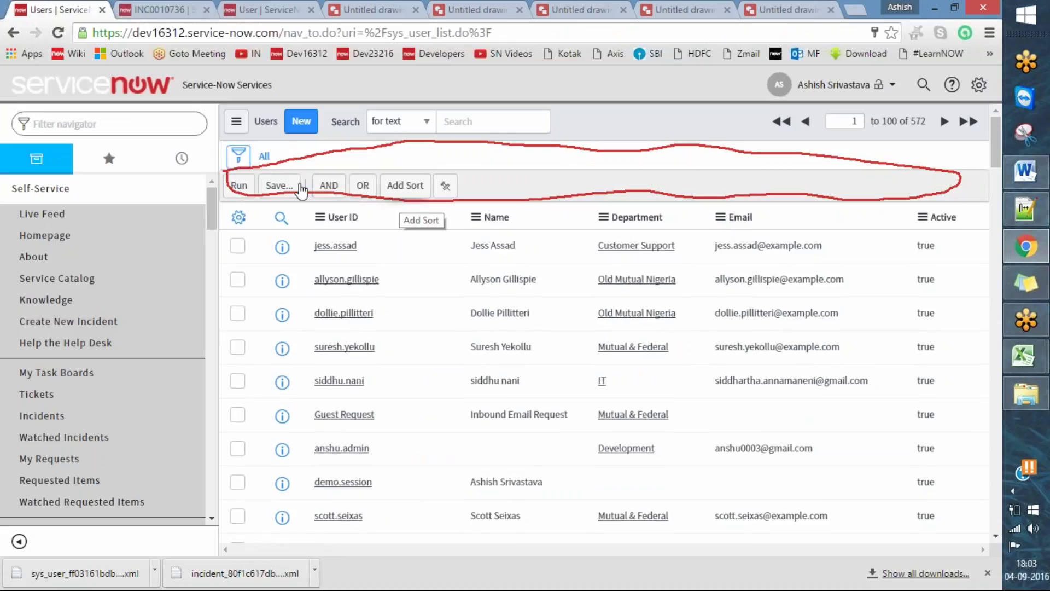
{"action": "left_click", "coordinate": [598, 36]}
{"action": "left_click", "coordinate": [371, 219]}
{"action": "left_click", "coordinate": [373, 223]}
{"action": "type", "text": "CRE"}
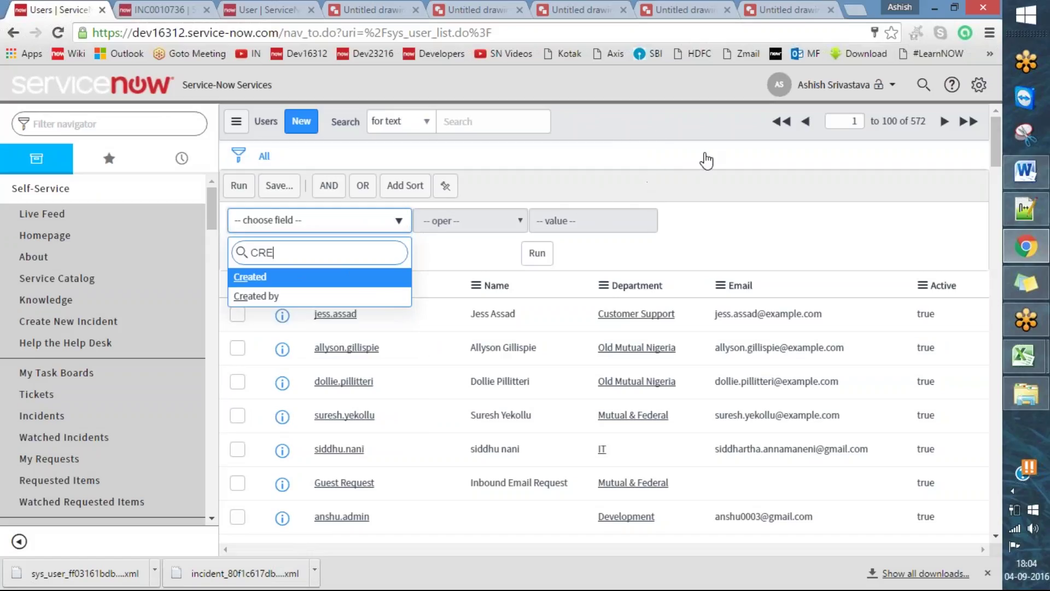
{"action": "key", "text": "Return"}
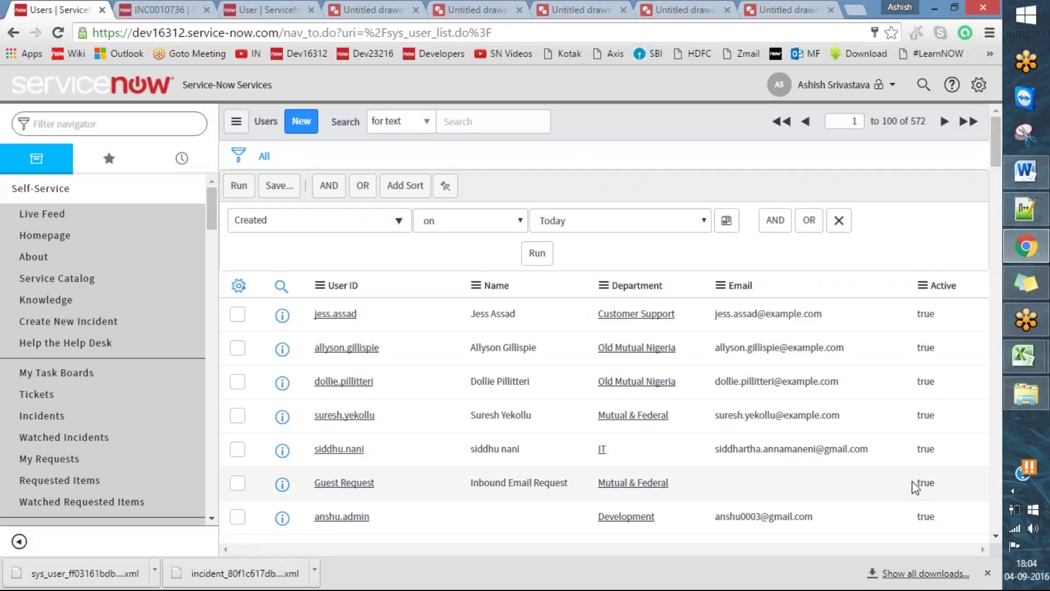
{"action": "left_click", "coordinate": [536, 253]}
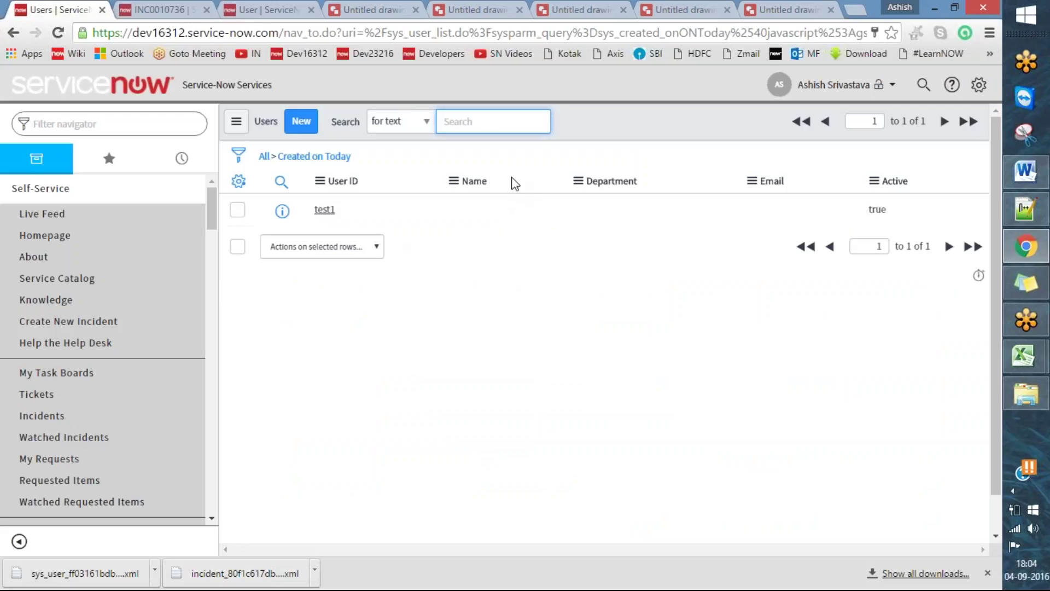
- Open the test1 user, copy its sys_id, and place the cursor after the sys_id line in Word
{"action": "left_click", "coordinate": [324, 210]}
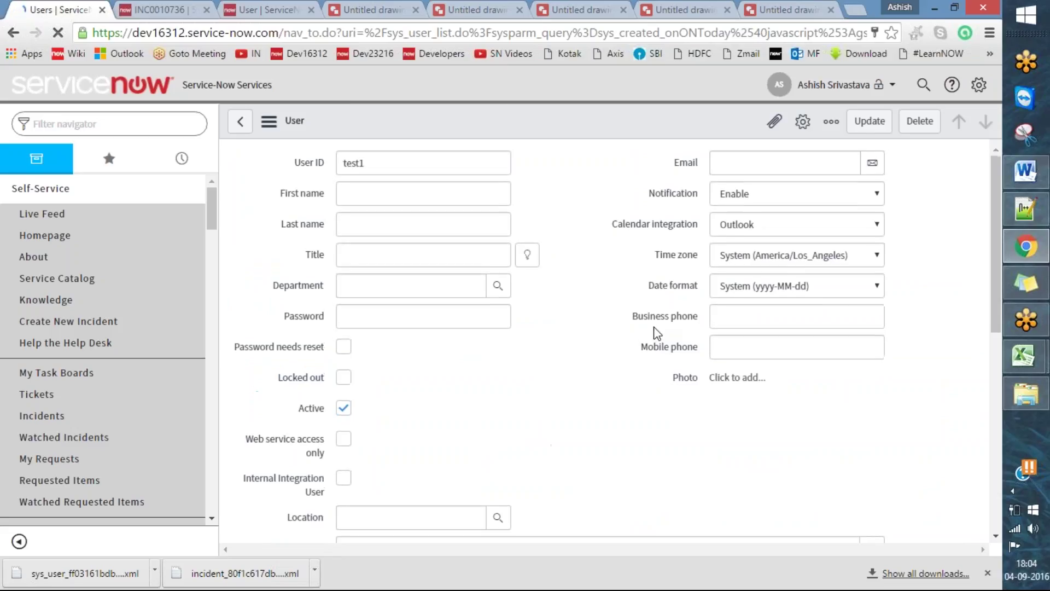
{"action": "right_click", "coordinate": [473, 124]}
{"action": "left_click", "coordinate": [601, 449]}
{"action": "right_click", "coordinate": [456, 129]}
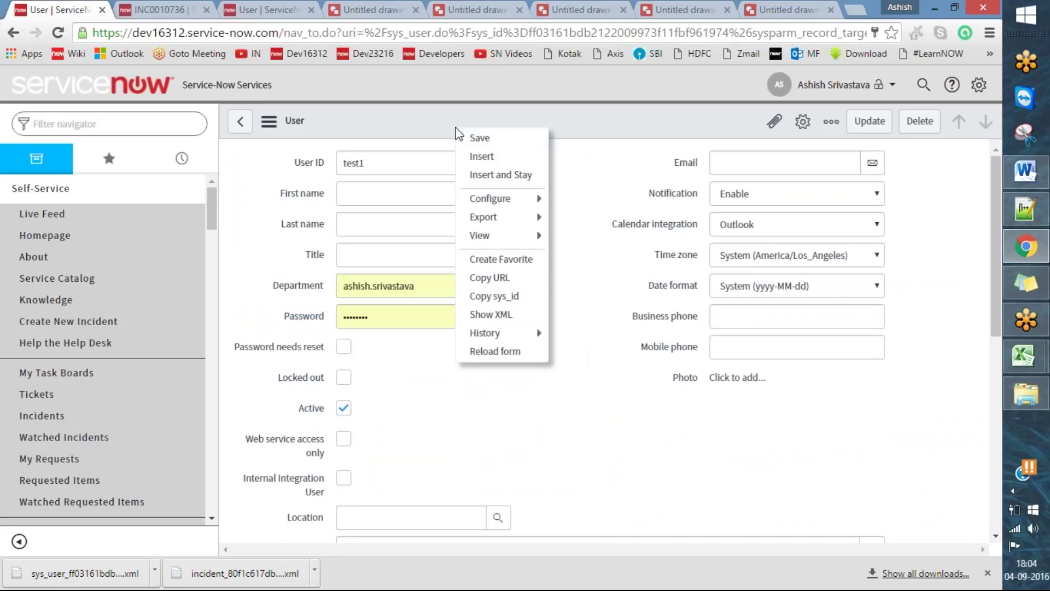
{"action": "left_click", "coordinate": [494, 295]}
{"action": "left_click", "coordinate": [520, 130]}
{"action": "double_click", "coordinate": [520, 130]}
{"action": "key", "text": "ctrl+c"}
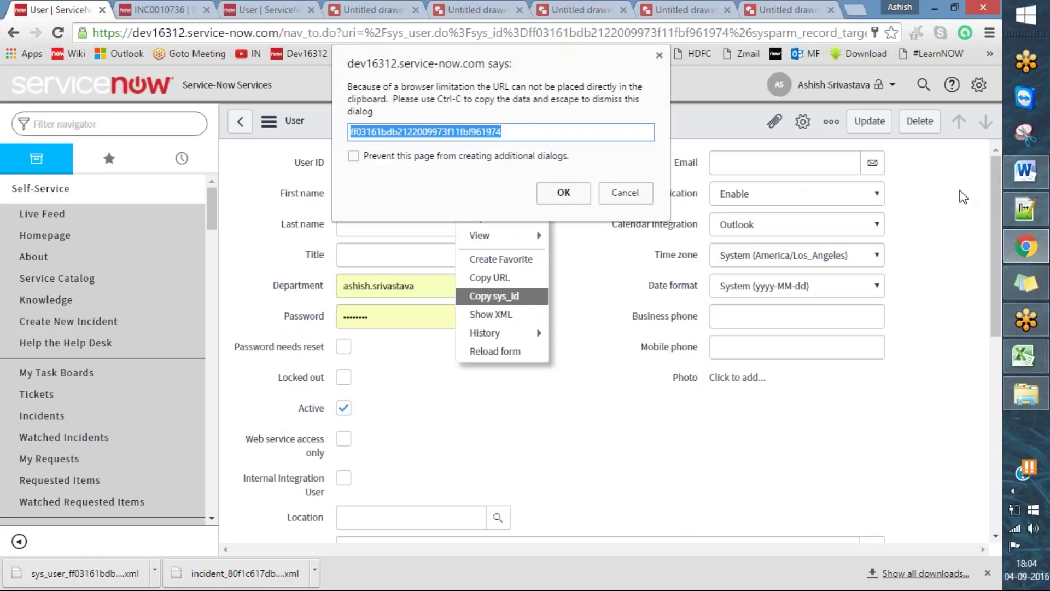
{"action": "left_click", "coordinate": [1024, 171]}
{"action": "left_click", "coordinate": [457, 264]}
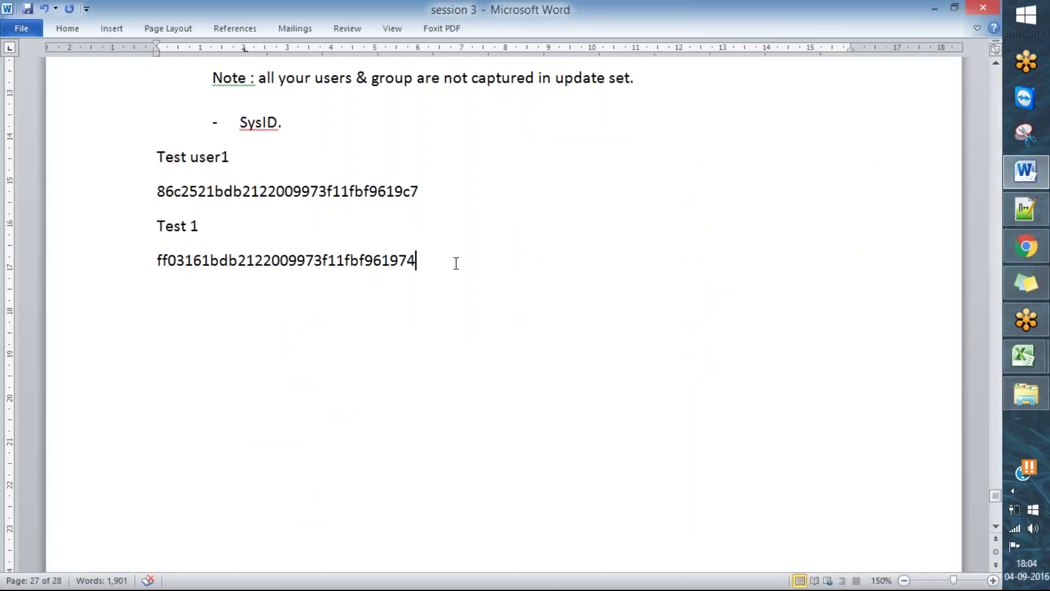
- Paste the new sys_id below and label the two sys_ids '(dev)' and '(prod)'
{"action": "key", "text": "Return"}
{"action": "key", "text": "ctrl+v"}
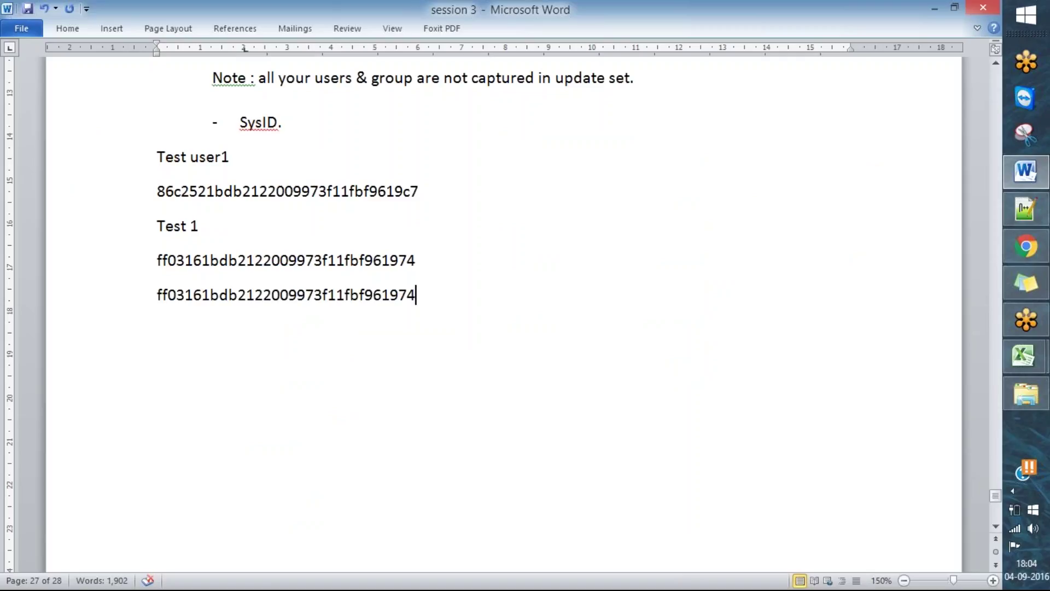
{"action": "left_click", "coordinate": [417, 261]}
{"action": "type", "text": "()"}
{"action": "key", "text": "Left"}
{"action": "type", "text": "M"}
{"action": "key", "text": "BackSpace"}
{"action": "type", "text": "dev"}
{"action": "left_click", "coordinate": [416, 295]}
{"action": "type", "text": "()"}
{"action": "key", "text": "Left"}
{"action": "type", "text": "prod"}
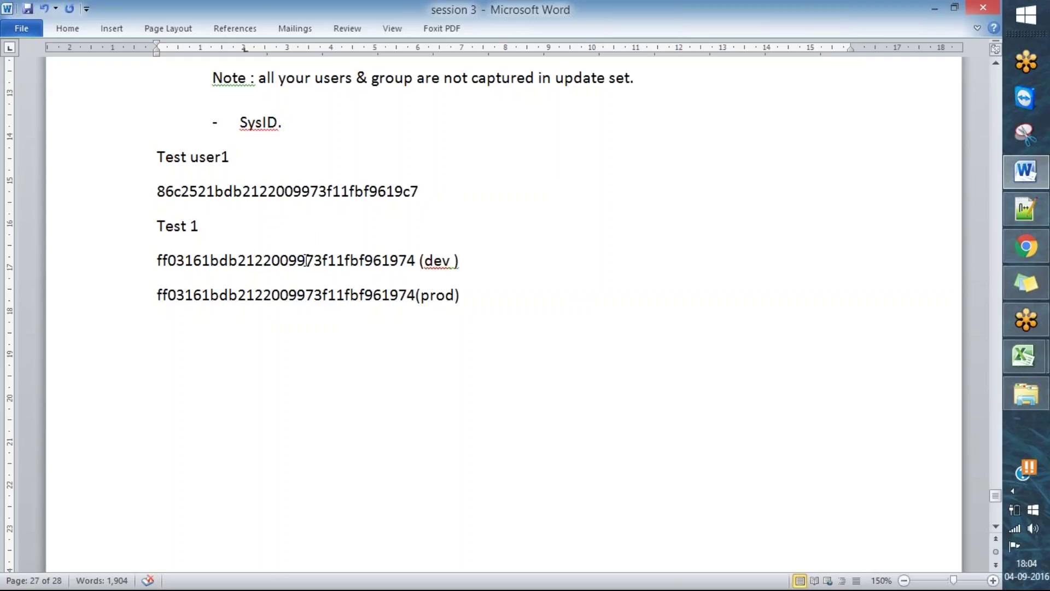
- Tick Test 1 and circle the dev sys_id with pen annotations, then clear them
{"action": "key", "text": "ctrl+2"}
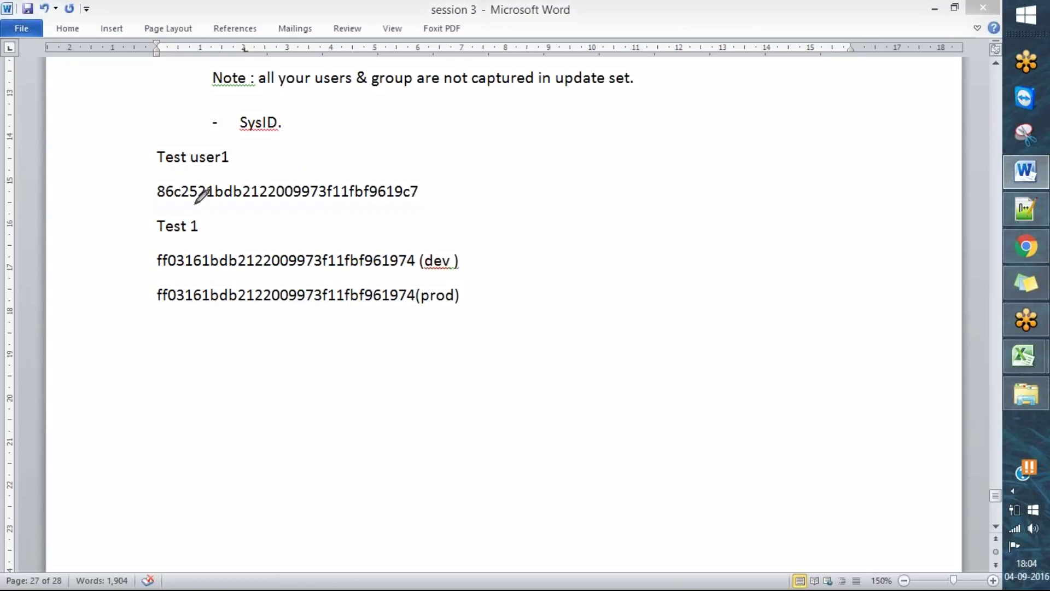
{"action": "left_click_drag", "start_coordinate": [136, 234], "coordinate": [190, 217]}
{"action": "mouse_move", "coordinate": [150, 252]}
{"action": "left_mouse_down"}
{"action": "mouse_move", "coordinate": [239, 290]}
{"action": "mouse_move", "coordinate": [485, 261]}
{"action": "mouse_move", "coordinate": [481, 241]}
{"action": "mouse_move", "coordinate": [268, 226]}
{"action": "mouse_move", "coordinate": [154, 244]}
{"action": "left_mouse_up"}
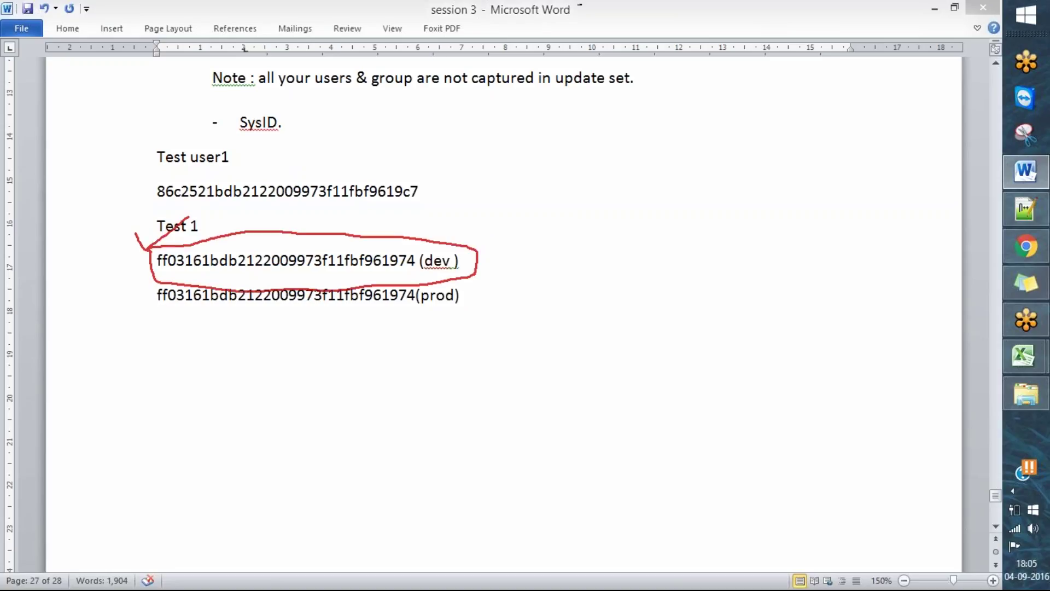
{"action": "key", "text": "Escape"}
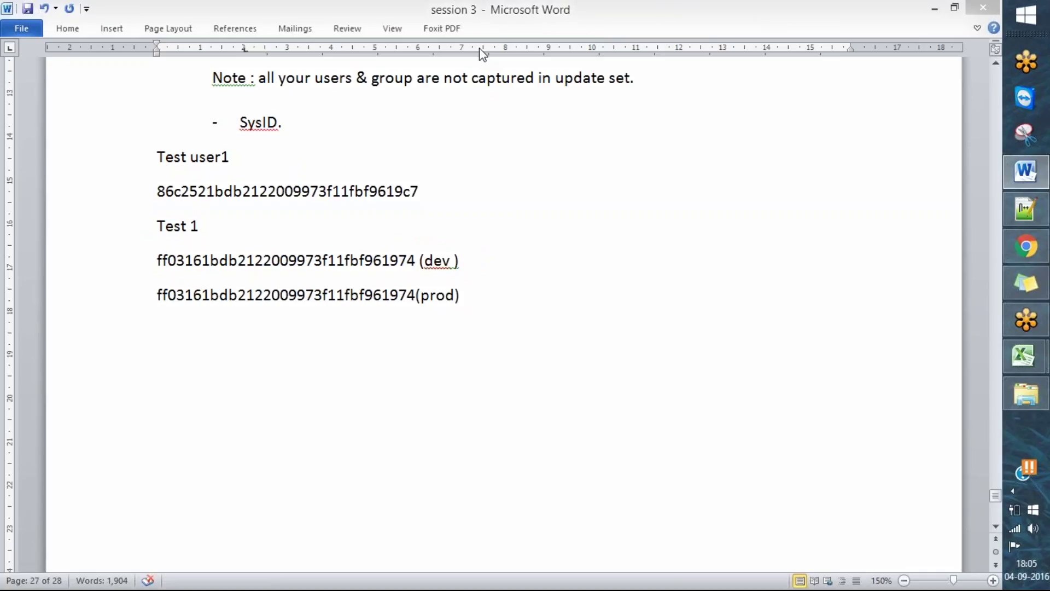
{"action": "left_click", "coordinate": [1026, 246]}
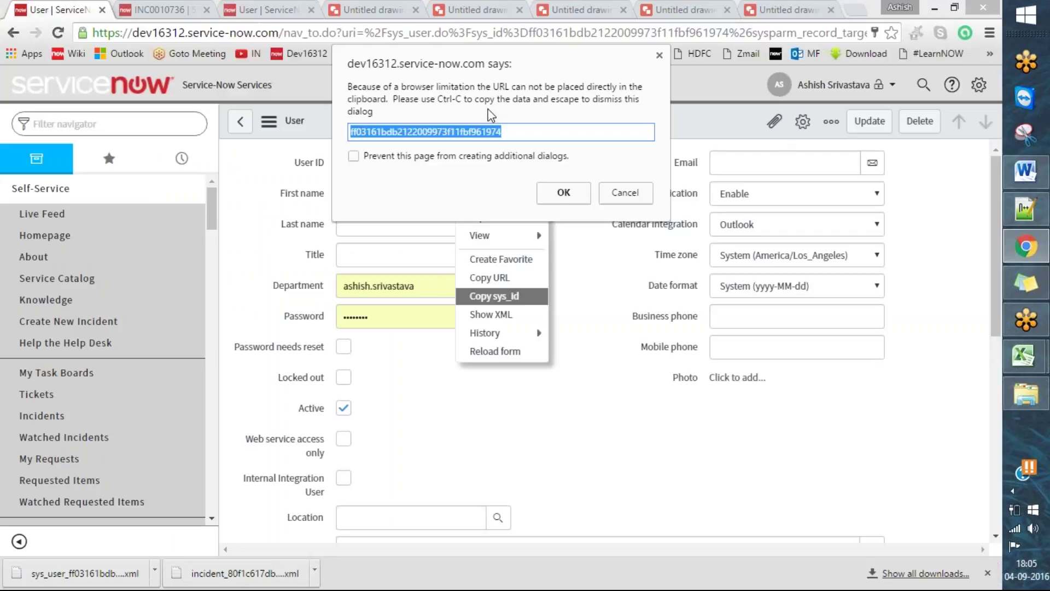
- Close the sys_id dialog, review the incident and dev23216 test1 user tabs, then show the diagram
{"action": "key", "text": "Escape"}
{"action": "left_click", "coordinate": [200, 8]}
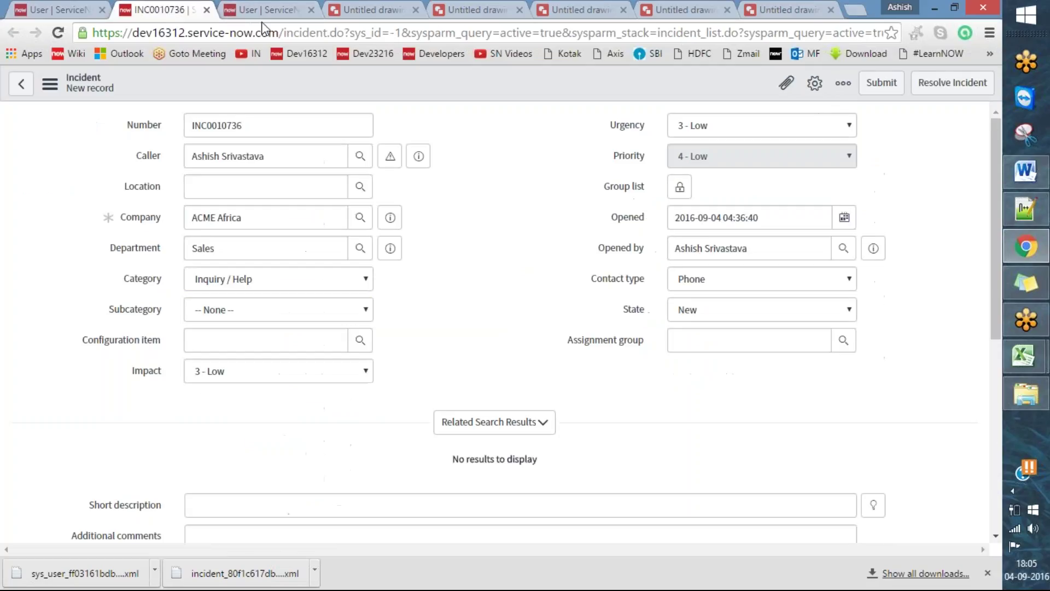
{"action": "scroll", "coordinate": [757, 312], "scroll_direction": "down", "scroll_amount": 5}
{"action": "scroll", "coordinate": [743, 307], "scroll_direction": "up", "scroll_amount": 5}
{"action": "left_click", "coordinate": [232, 9]}
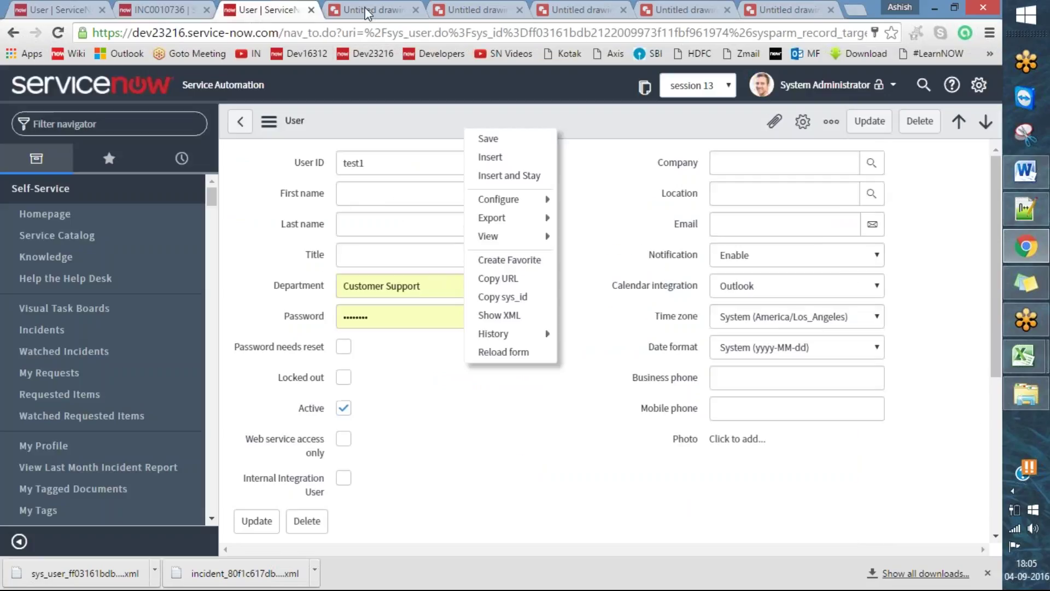
{"action": "left_click", "coordinate": [617, 206]}
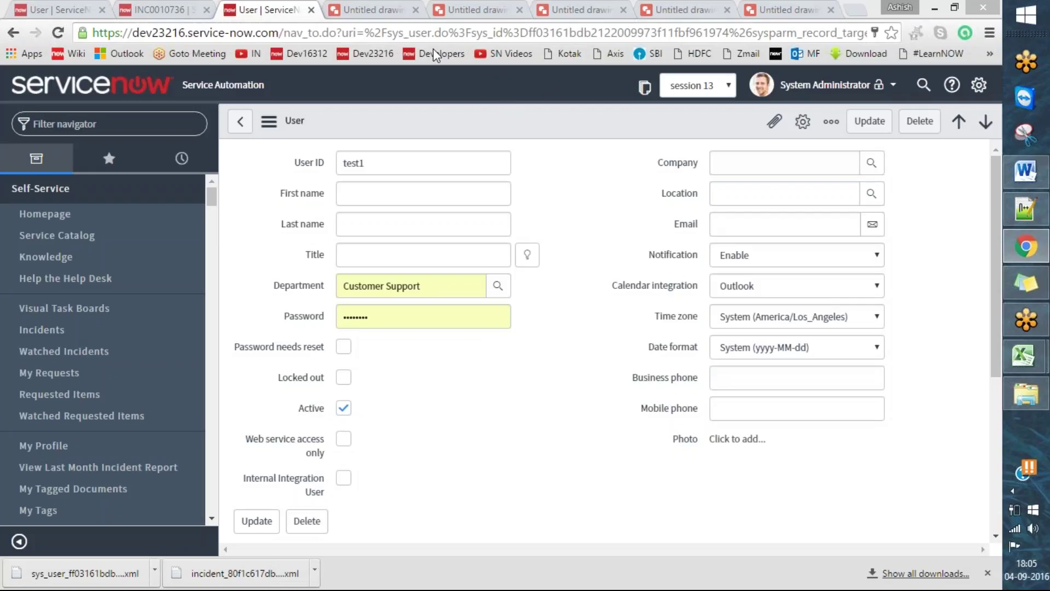
{"action": "left_click", "coordinate": [804, 7]}
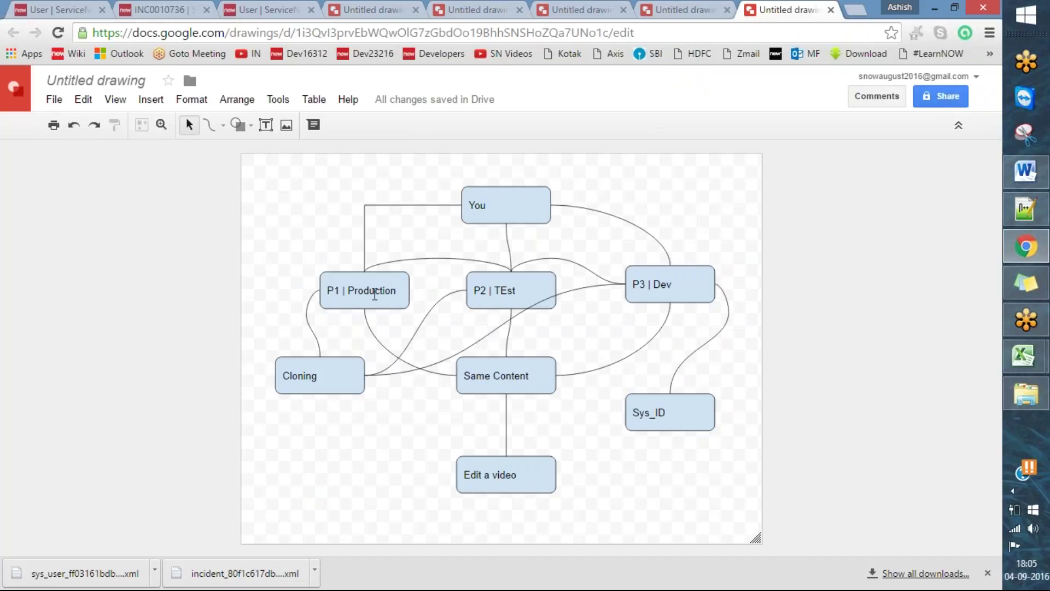
- Append '(New User )' to the P3 | Dev box label, correcting the 'Nw' typo
{"action": "left_click", "coordinate": [377, 294]}
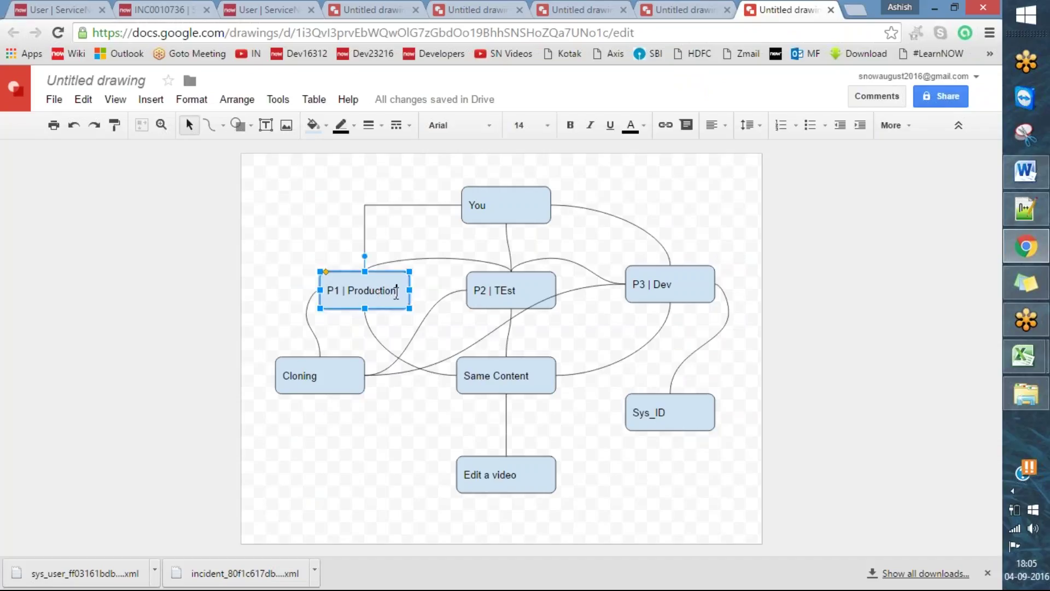
{"action": "left_click", "coordinate": [673, 286]}
{"action": "left_click", "coordinate": [671, 284]}
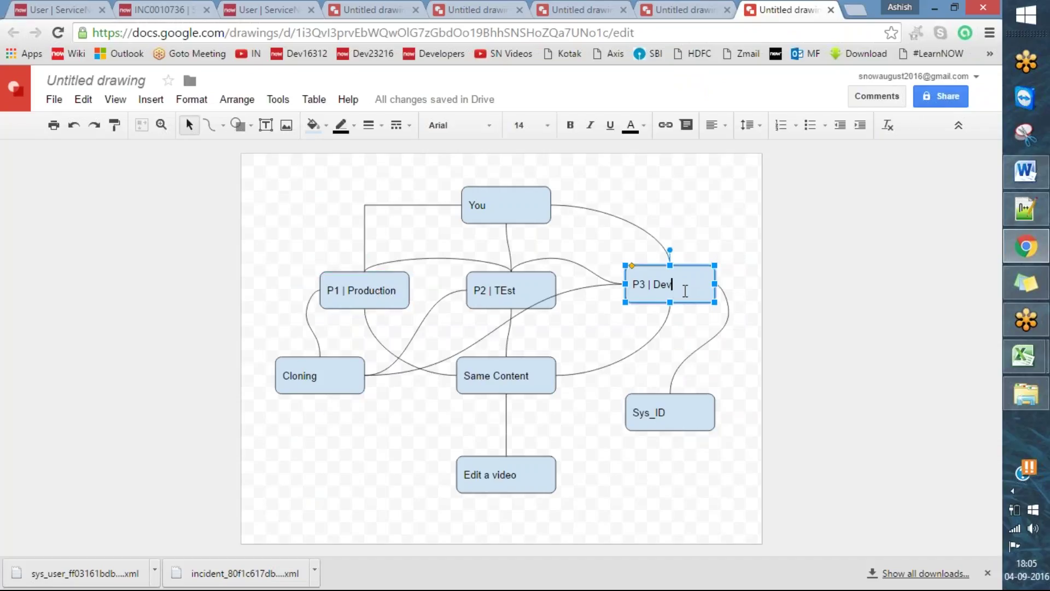
{"action": "type", "text": "(F"}
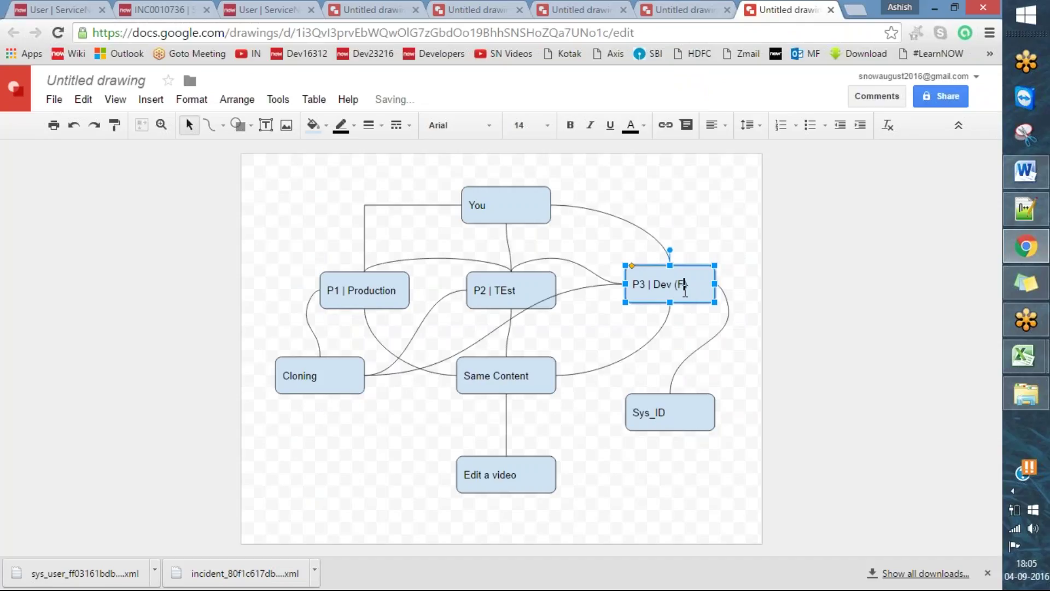
{"action": "type", "text": "Nw User"}
{"action": "key", "text": "Right"}
{"action": "key", "text": "Right"}
{"action": "key", "text": "Right"}
{"action": "type", "text": "e"}
{"action": "left_click", "coordinate": [782, 425]}
- Check the P3 box and its P2 connector, then select the dev and prod sys_id lines in Word
{"action": "left_click", "coordinate": [640, 279]}
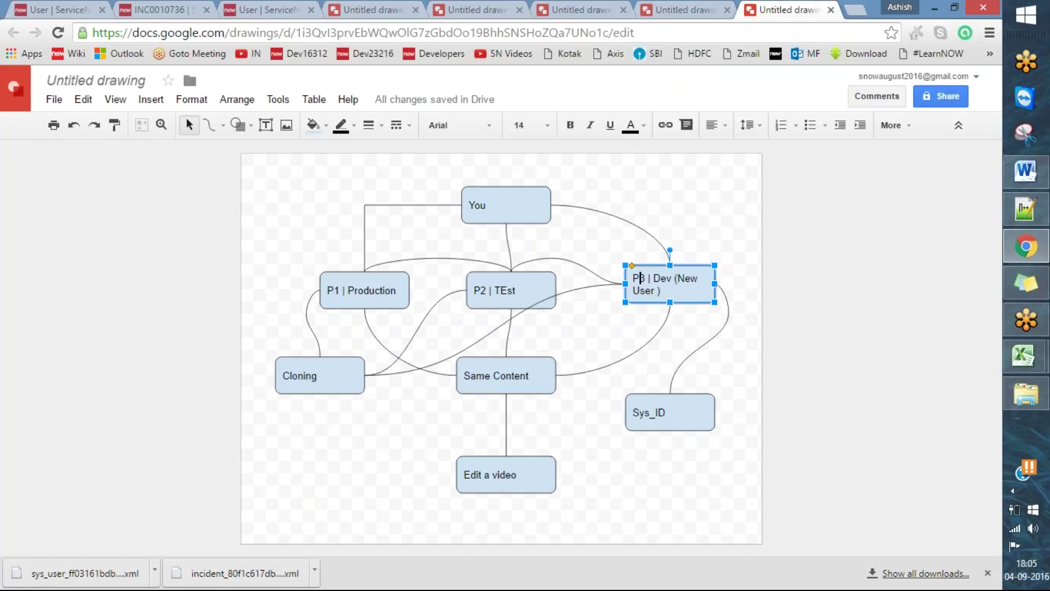
{"action": "left_click", "coordinate": [567, 264]}
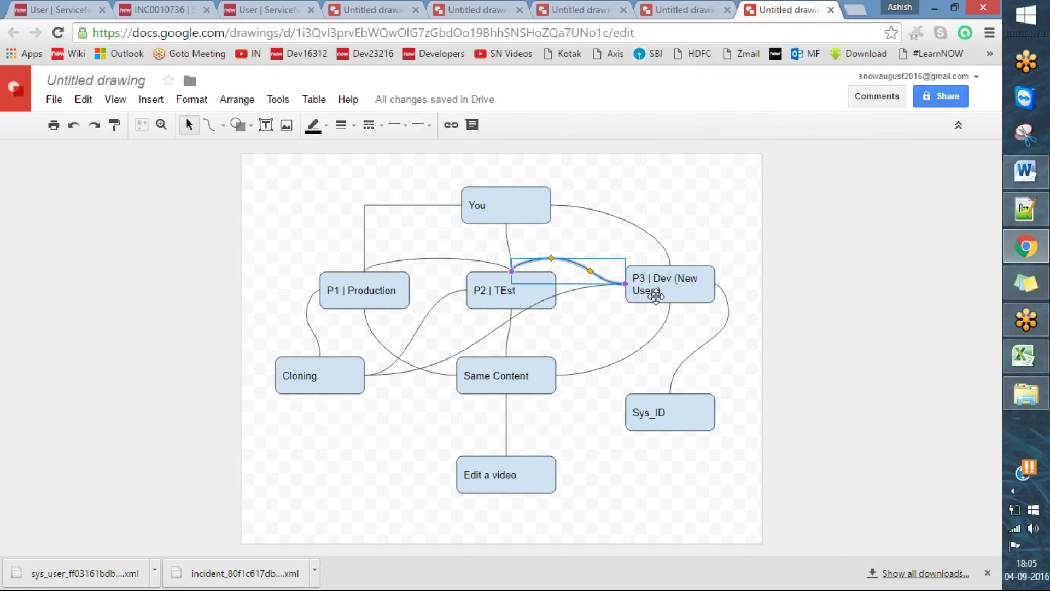
{"action": "left_click", "coordinate": [700, 319]}
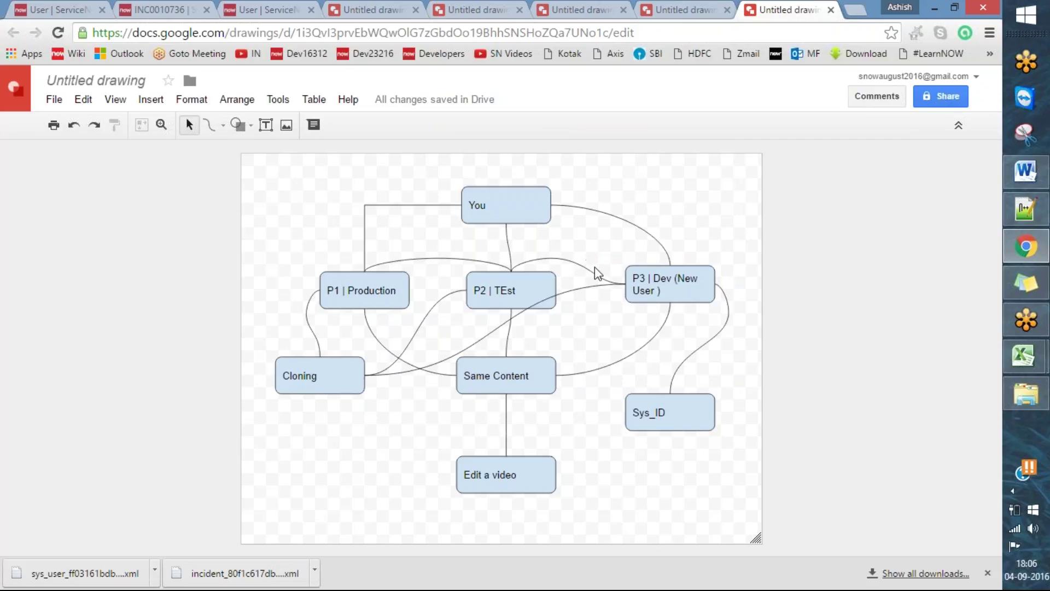
{"action": "left_click", "coordinate": [1026, 246]}
{"action": "left_click_drag", "start_coordinate": [500, 299], "coordinate": [229, 261]}
- Reselect the dev and prod sys_id lines, scroll up through earlier notes, then return to the browser
{"action": "left_click", "coordinate": [212, 370]}
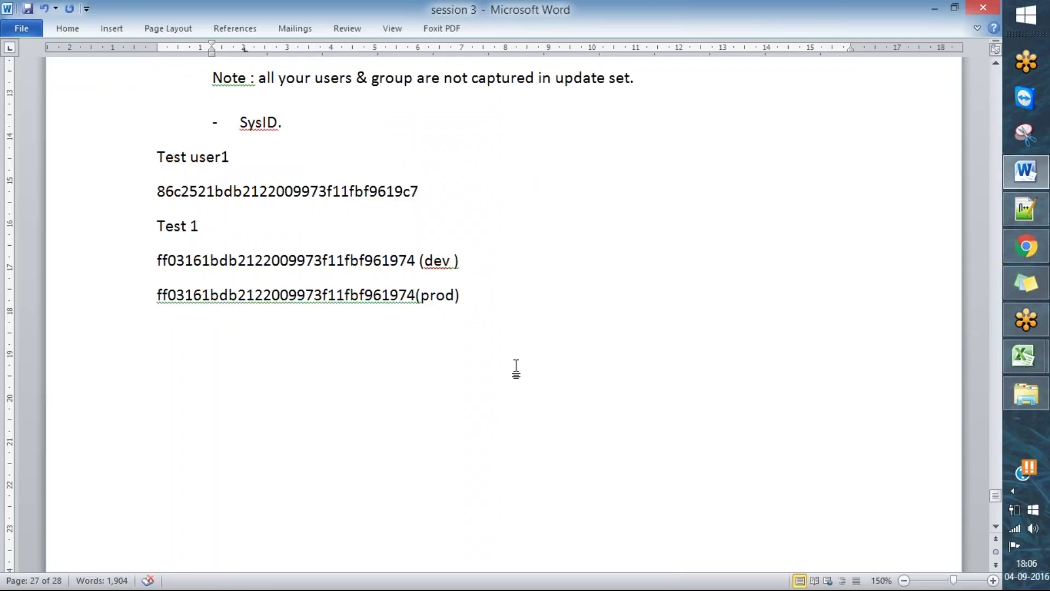
{"action": "left_click_drag", "start_coordinate": [476, 296], "coordinate": [159, 258]}
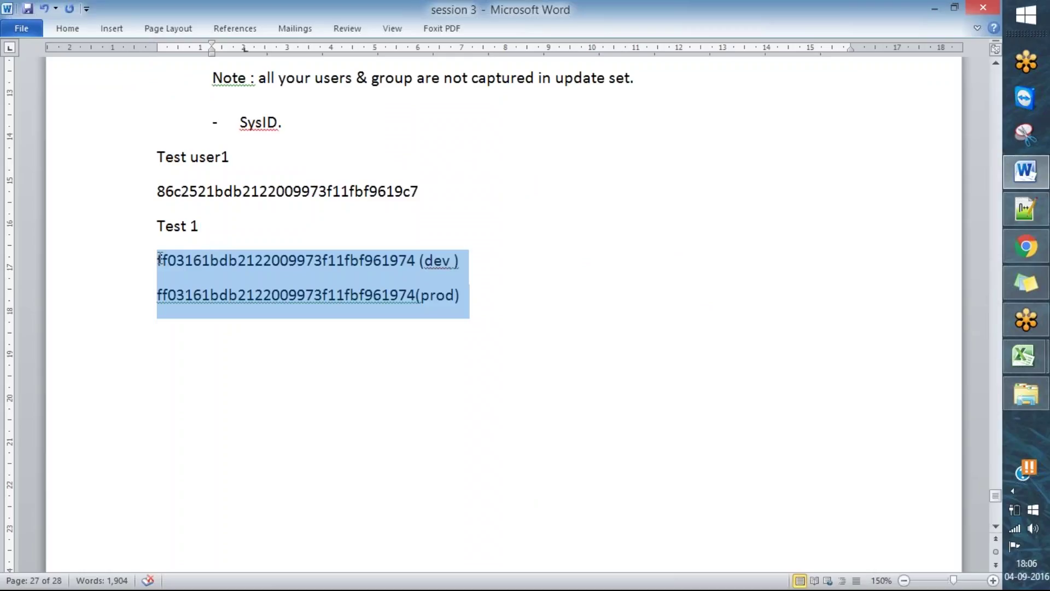
{"action": "left_click", "coordinate": [553, 339]}
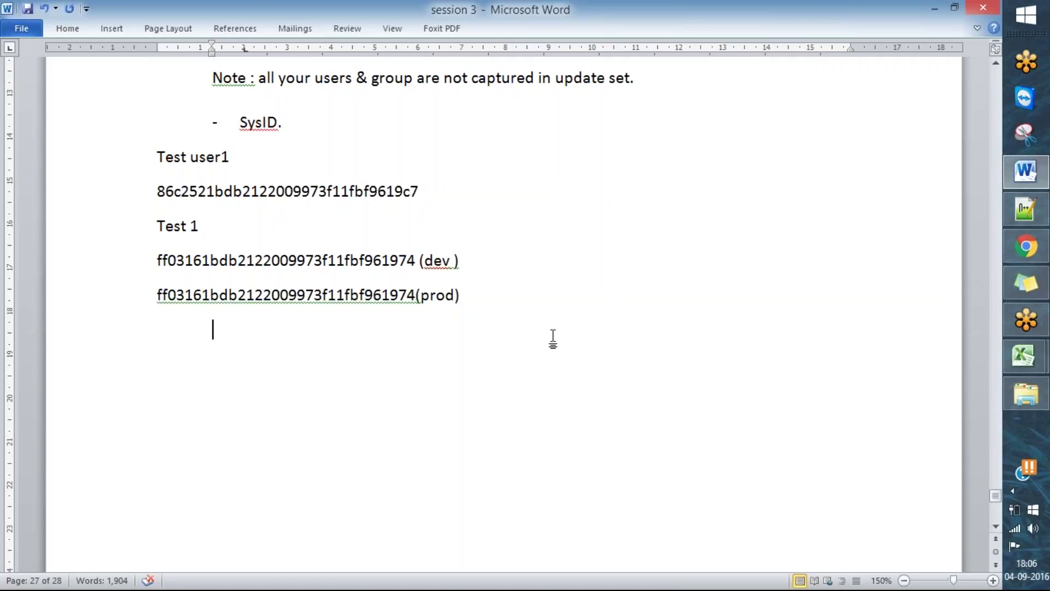
{"action": "scroll", "coordinate": [820, 159], "scroll_direction": "up", "scroll_amount": 12}
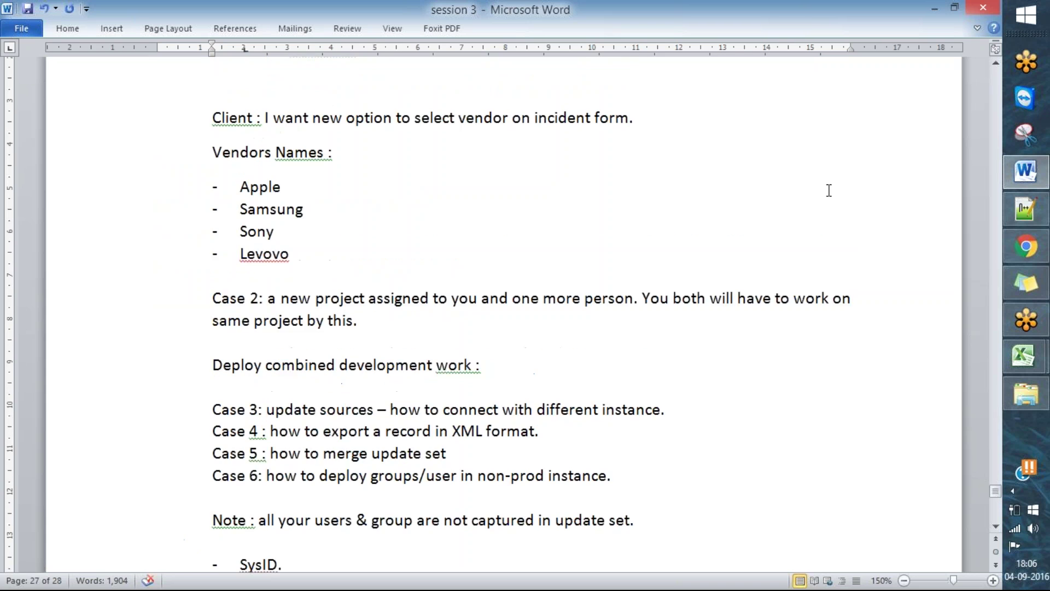
{"action": "scroll", "coordinate": [870, 197], "scroll_direction": "up", "scroll_amount": 15}
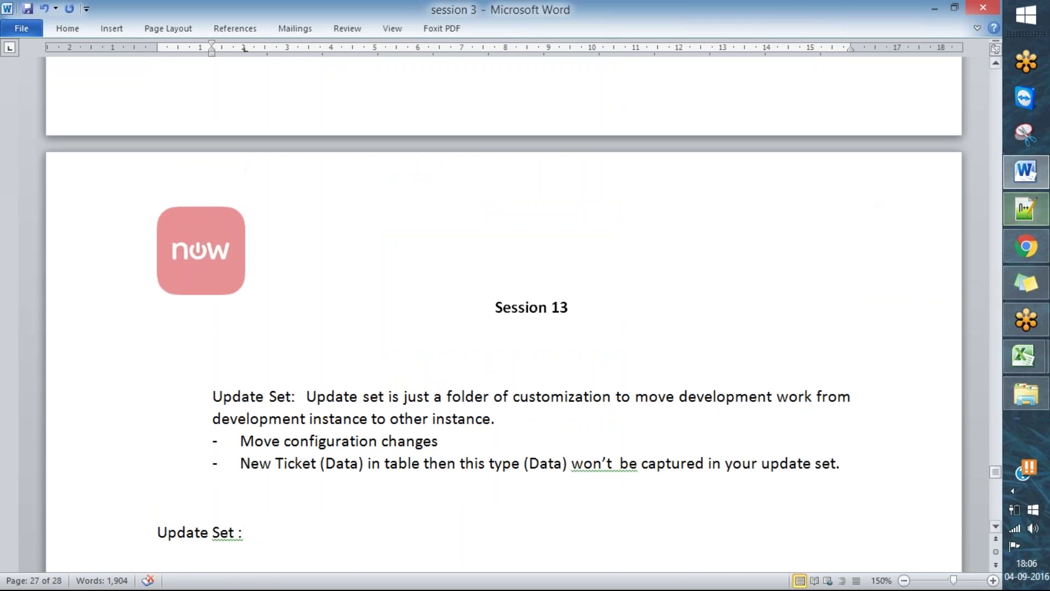
{"action": "left_click", "coordinate": [1024, 245]}
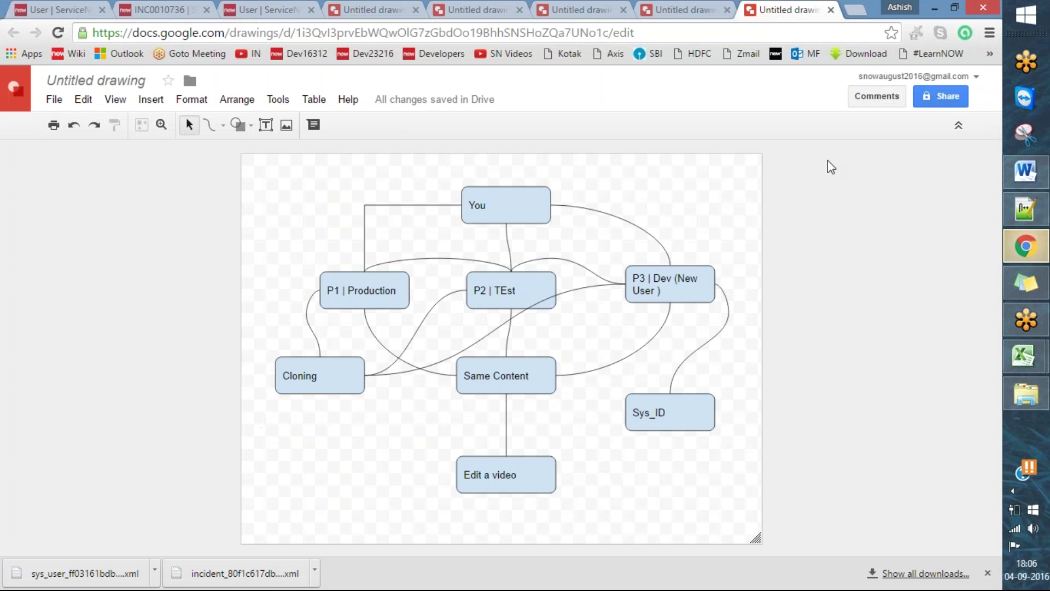
- Filter the navigator for 'upda' and open Update Sources, leaving the unsaved user form
{"action": "left_click", "coordinate": [53, 8]}
{"action": "type", "text": "updat"}
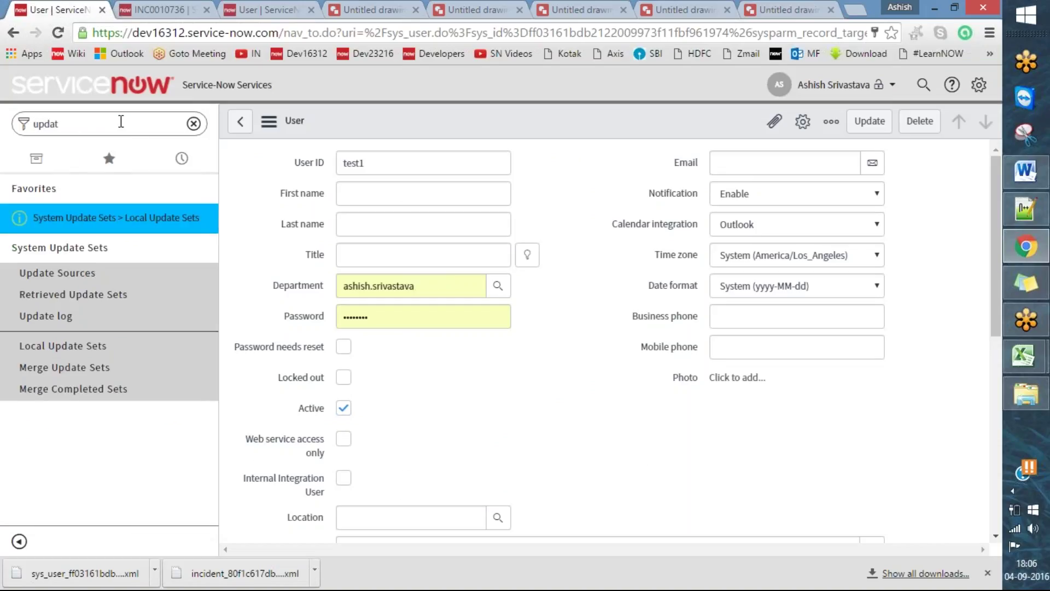
{"action": "left_click", "coordinate": [60, 272]}
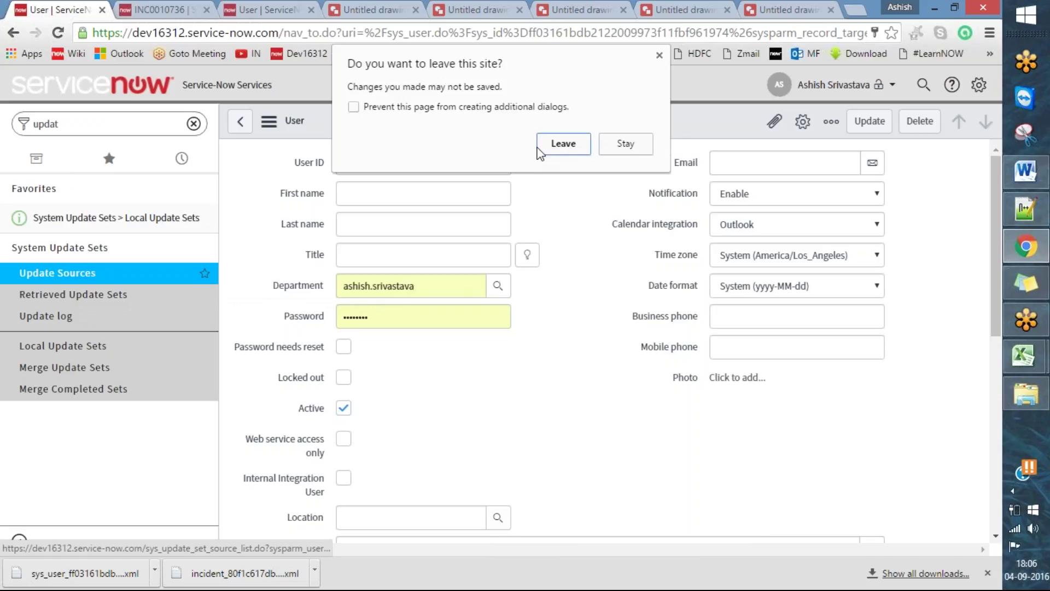
{"action": "left_click", "coordinate": [559, 145]}
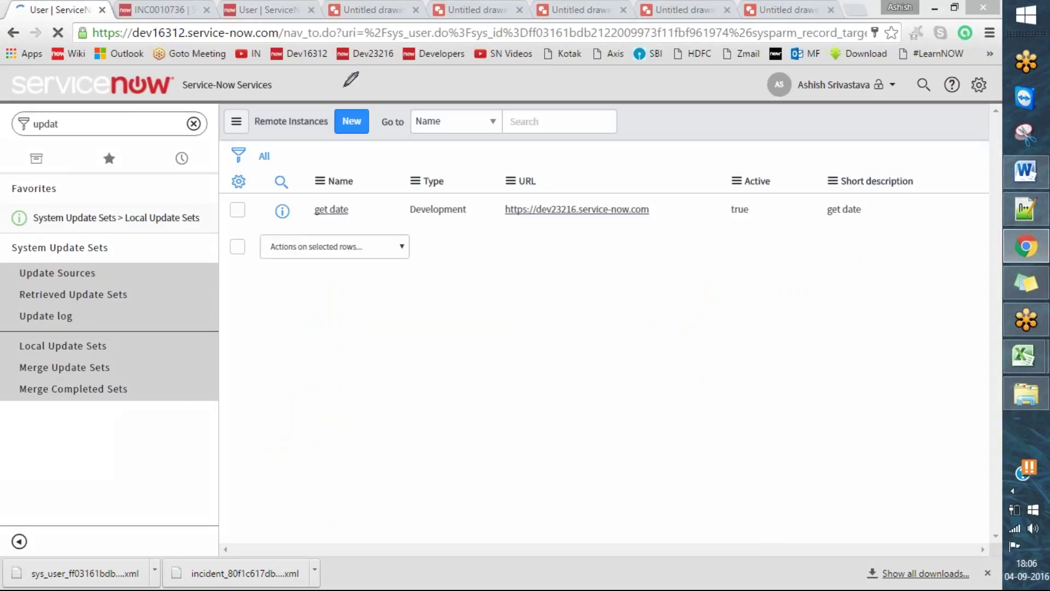
{"action": "left_click_drag", "start_coordinate": [221, 123], "coordinate": [281, 99]}
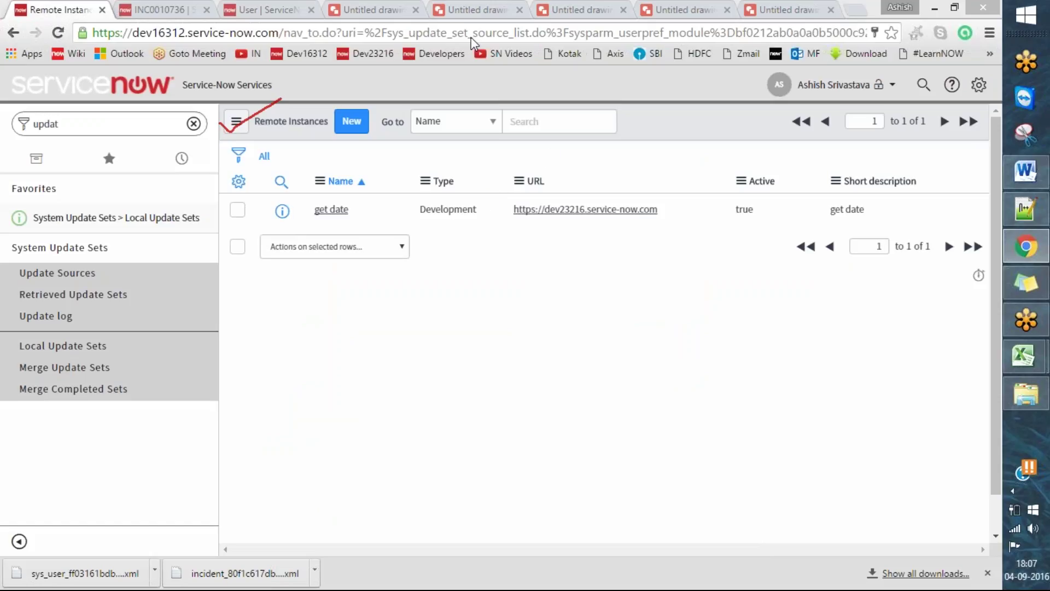
- Check the dev23216 test1 user tab, then open the 'get date' remote instance record
{"action": "left_click", "coordinate": [296, 8]}
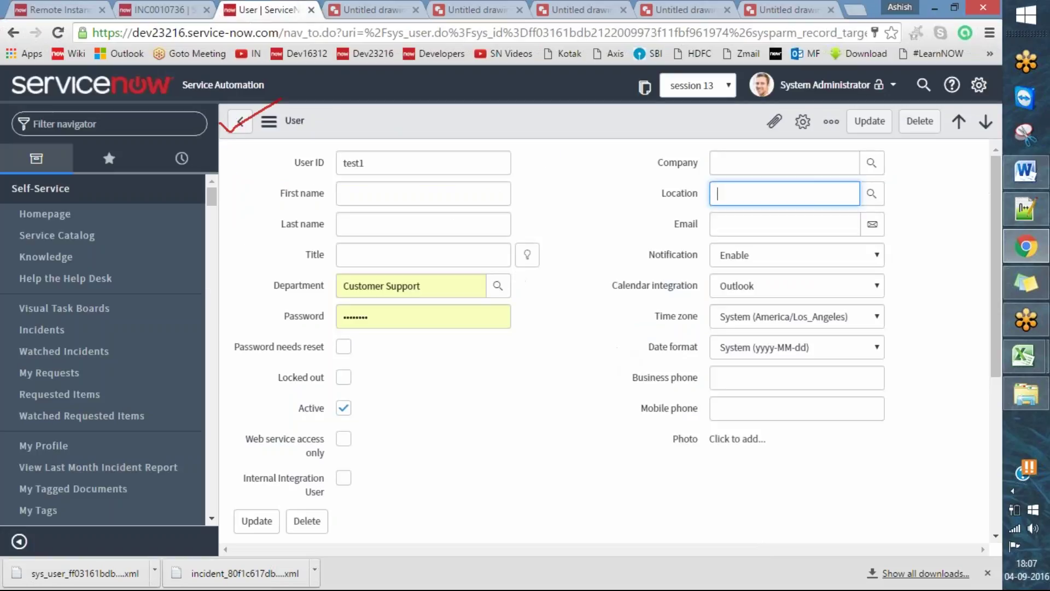
{"action": "left_click", "coordinate": [580, 47]}
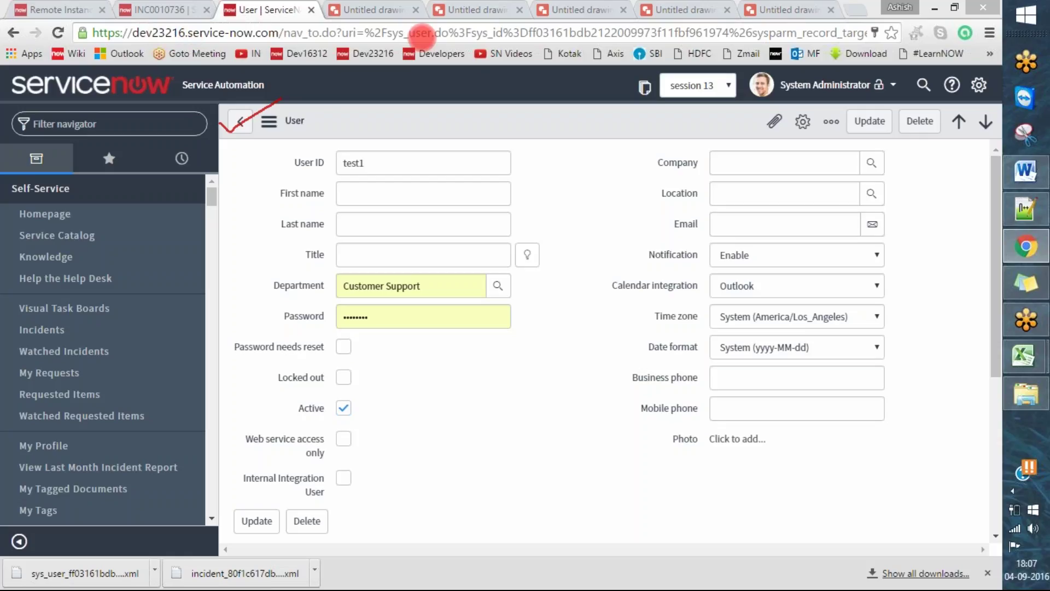
{"action": "left_click", "coordinate": [81, 7]}
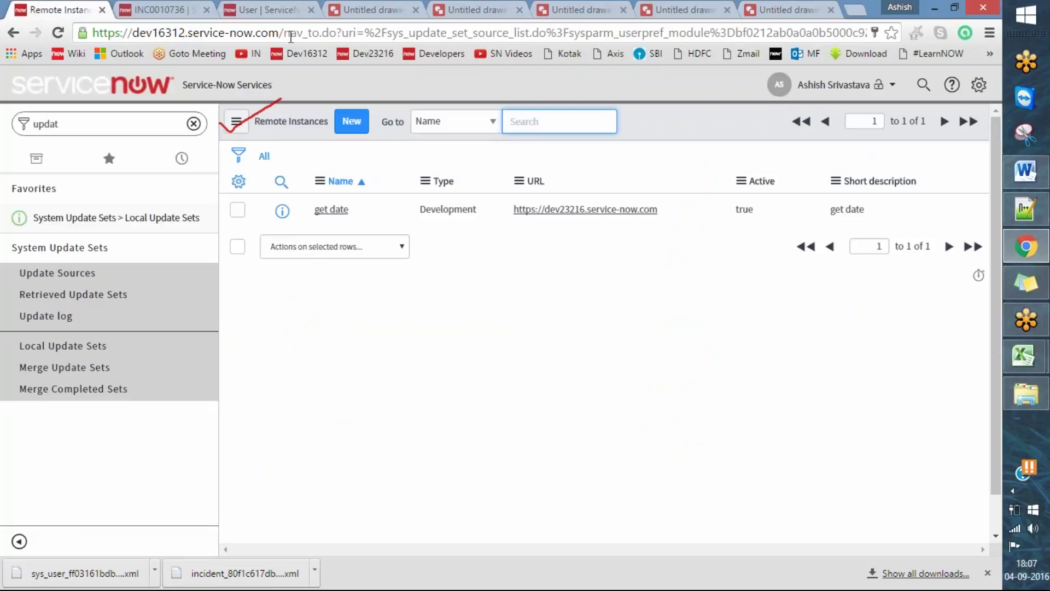
{"action": "left_click", "coordinate": [547, 47]}
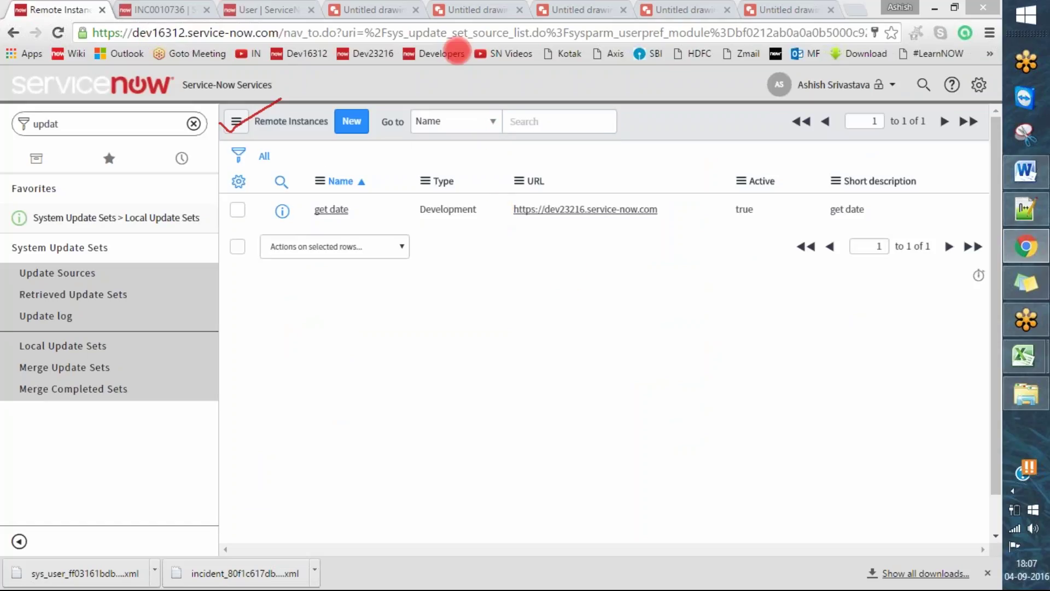
{"action": "left_click", "coordinate": [332, 211]}
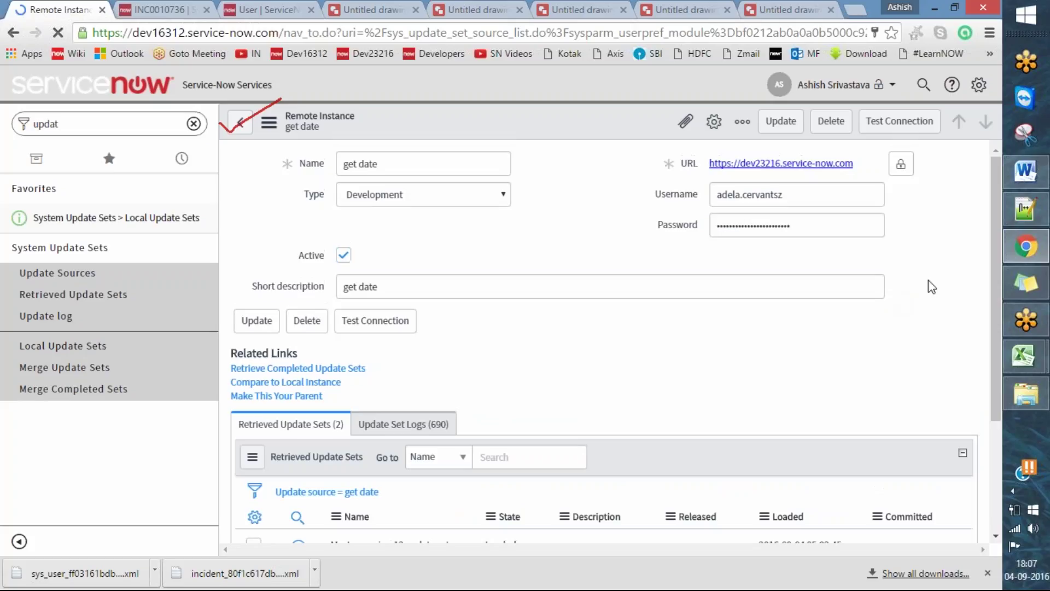
{"action": "left_click", "coordinate": [283, 6]}
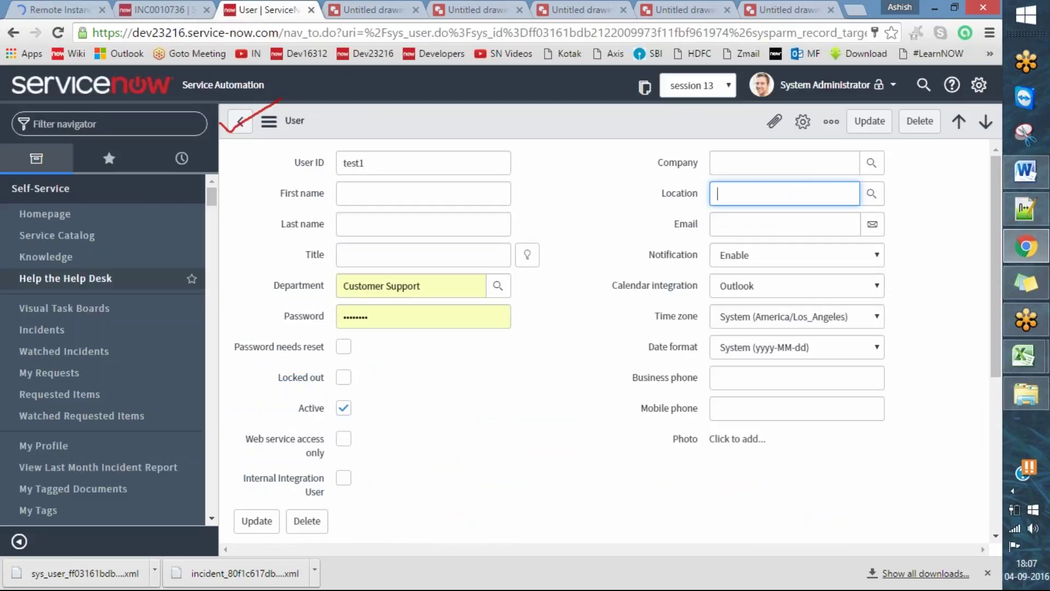
{"action": "left_click", "coordinate": [61, 9]}
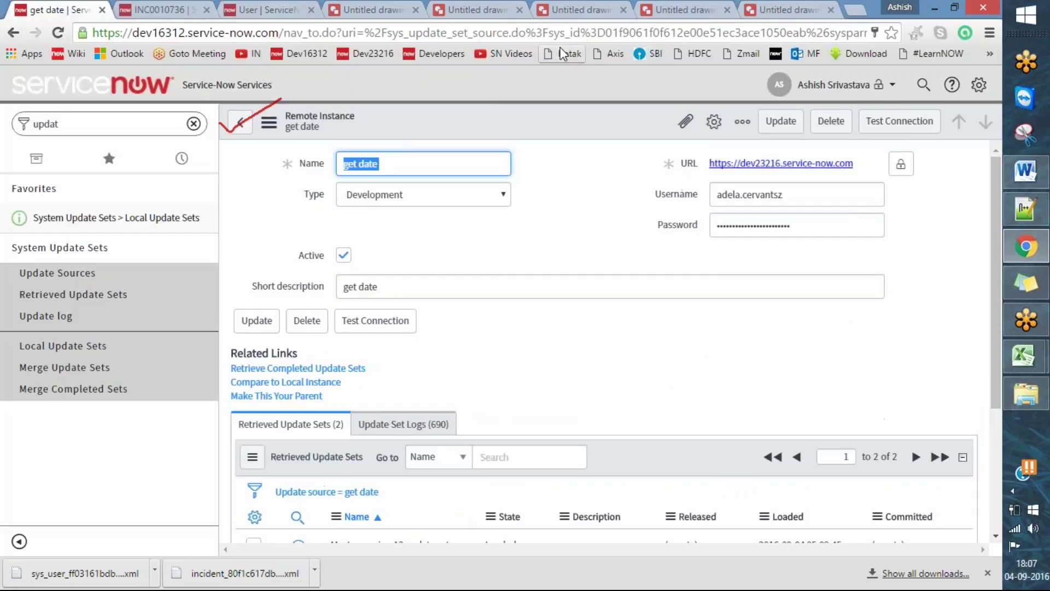
{"action": "left_click", "coordinate": [513, 33]}
{"action": "left_click_drag", "start_coordinate": [216, 365], "coordinate": [275, 345]}
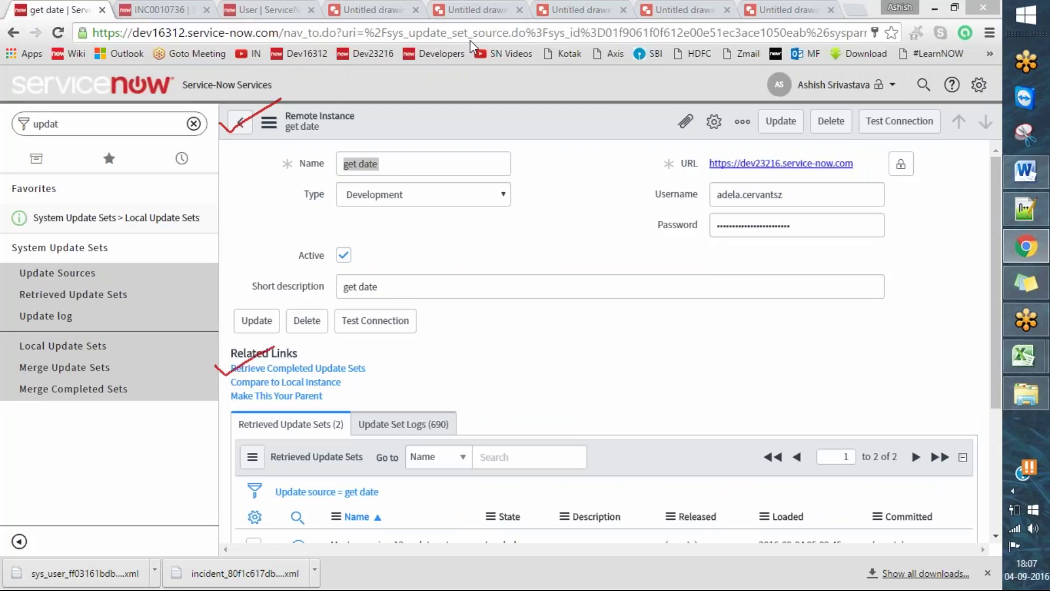
{"action": "left_click", "coordinate": [213, 8]}
{"action": "left_click", "coordinate": [266, 8]}
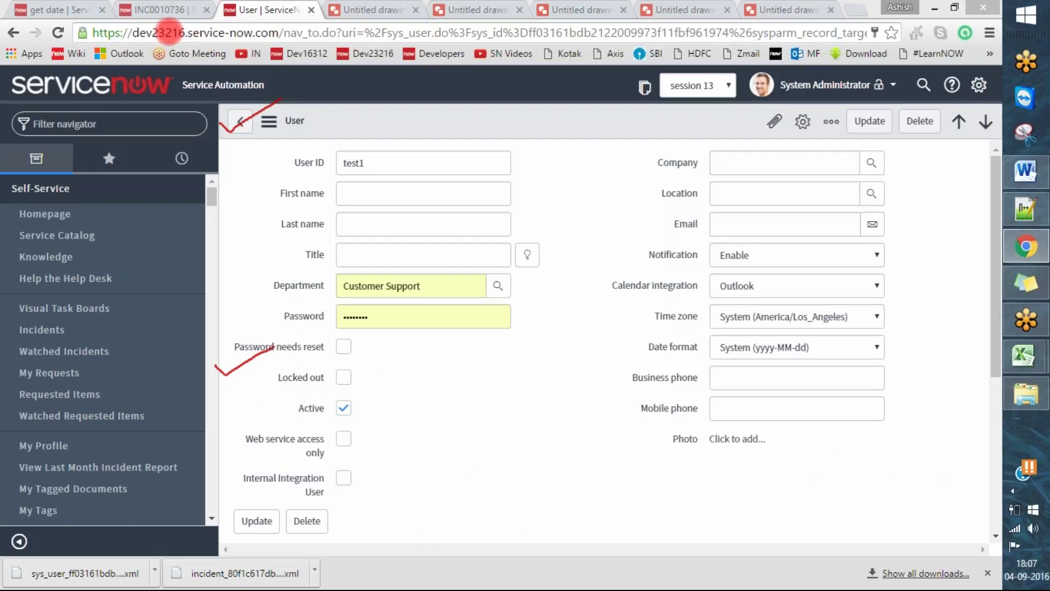
{"action": "left_click", "coordinate": [70, 7]}
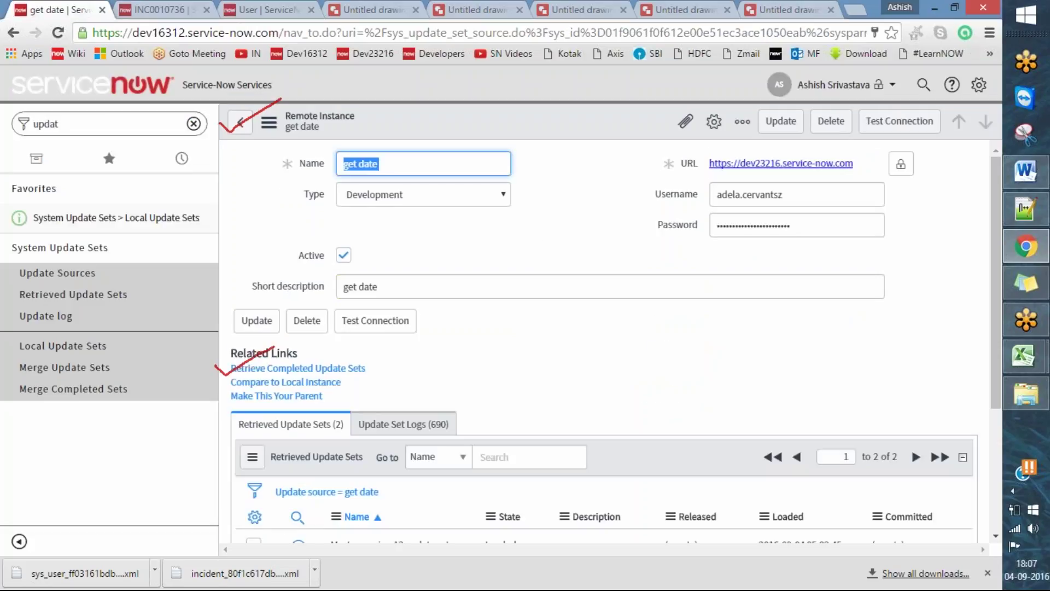
{"action": "left_click", "coordinate": [386, 110]}
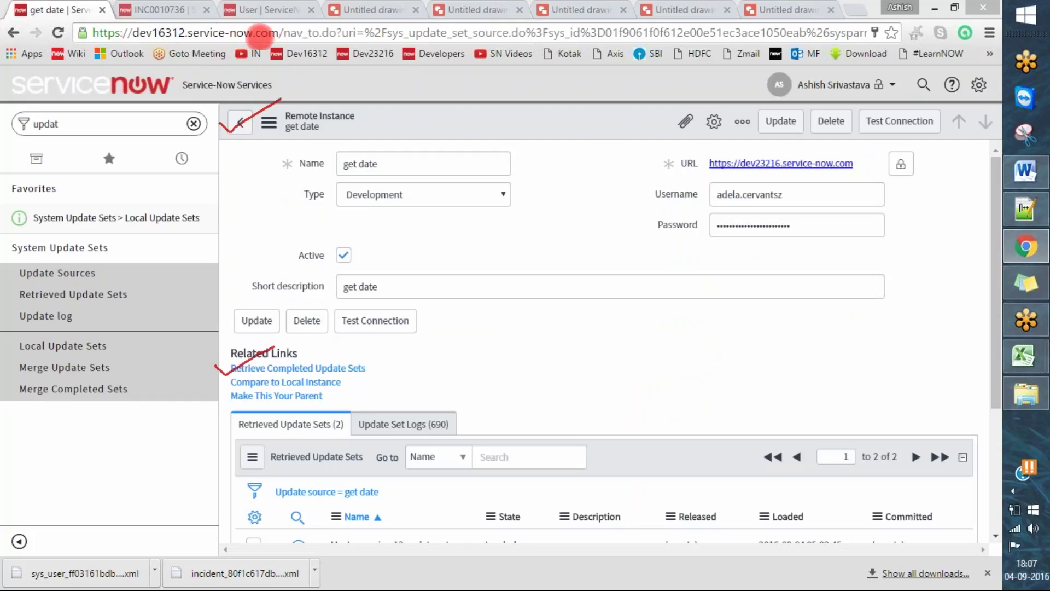
{"action": "key", "text": "Escape"}
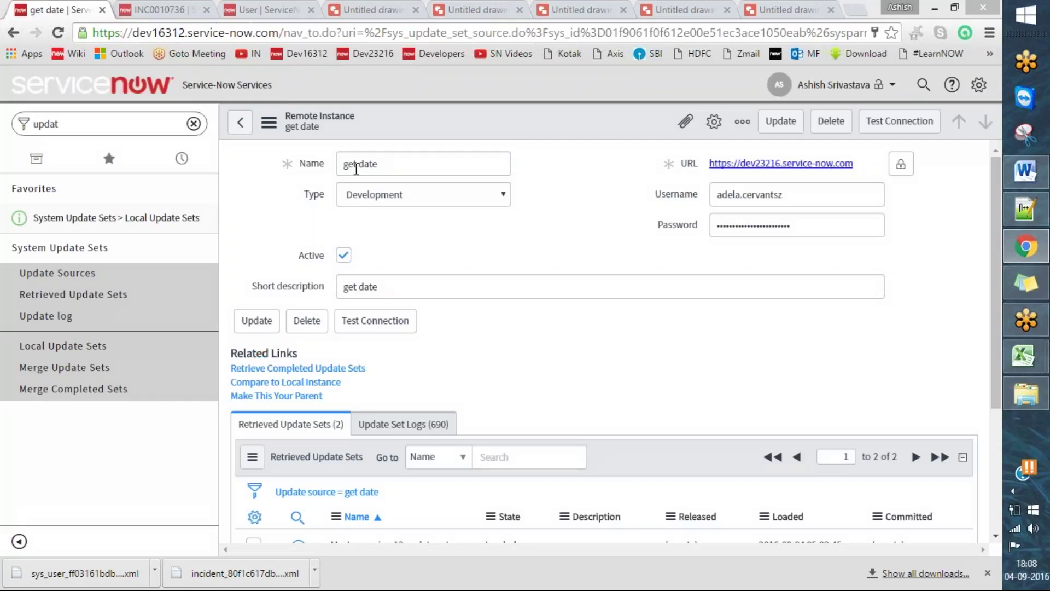
{"action": "left_click_drag", "start_coordinate": [652, 163], "coordinate": [700, 146]}
{"action": "left_click_drag", "start_coordinate": [630, 195], "coordinate": [672, 180]}
{"action": "left_click_drag", "start_coordinate": [644, 230], "coordinate": [672, 218]}
{"action": "mouse_move", "coordinate": [794, 185]}
{"action": "left_mouse_down"}
{"action": "mouse_move", "coordinate": [692, 187]}
{"action": "mouse_move", "coordinate": [795, 186]}
{"action": "left_mouse_up"}
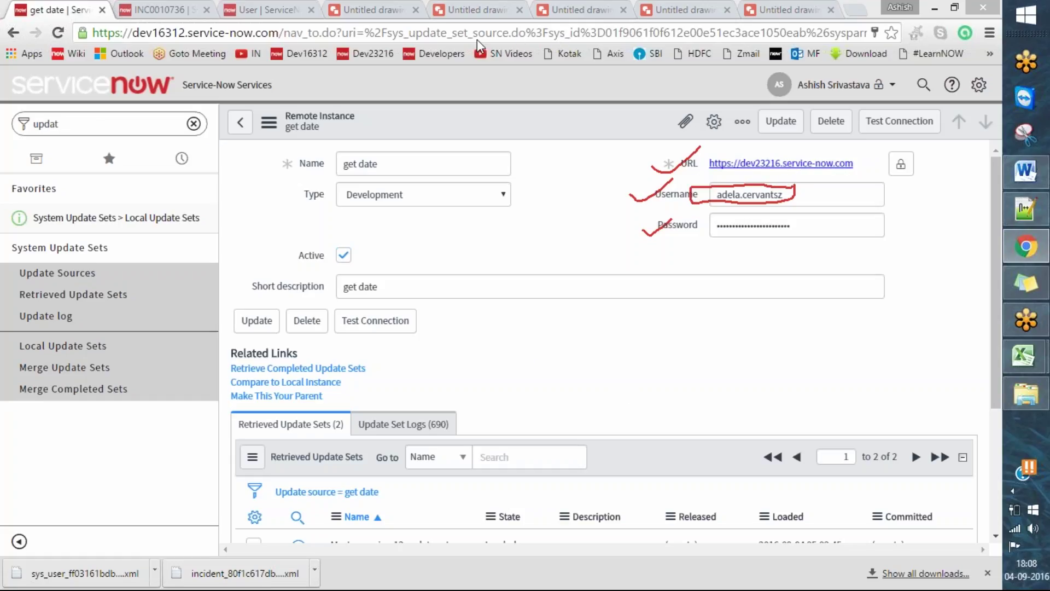
- From Local Update Sets, start a new Global update set named 'Master Demo Update Set Merge 2'
{"action": "scroll", "coordinate": [993, 329], "scroll_direction": "down", "scroll_amount": 3}
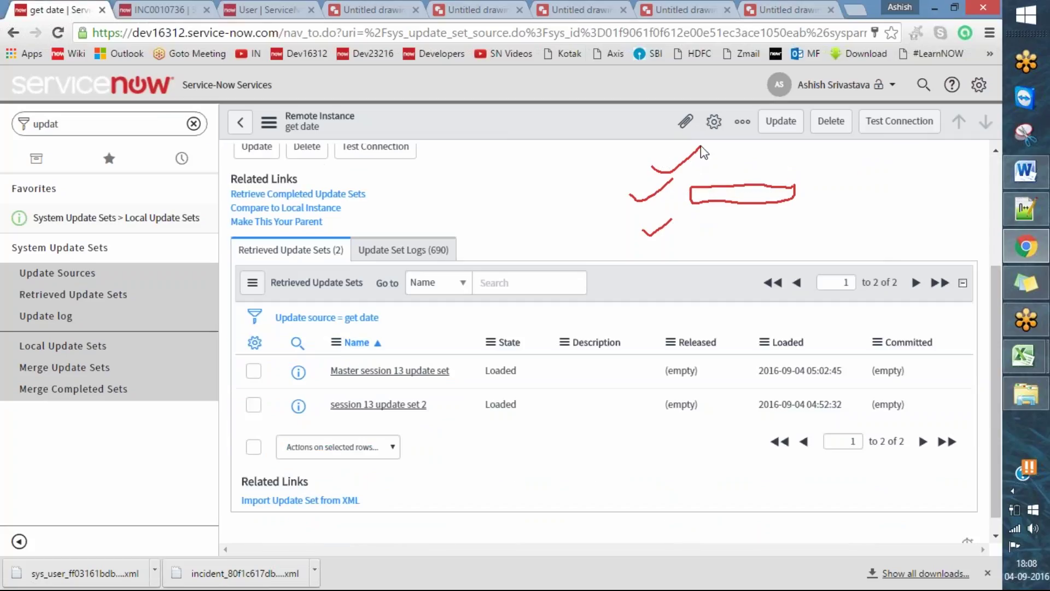
{"action": "left_click_drag", "start_coordinate": [285, 374], "coordinate": [350, 345]}
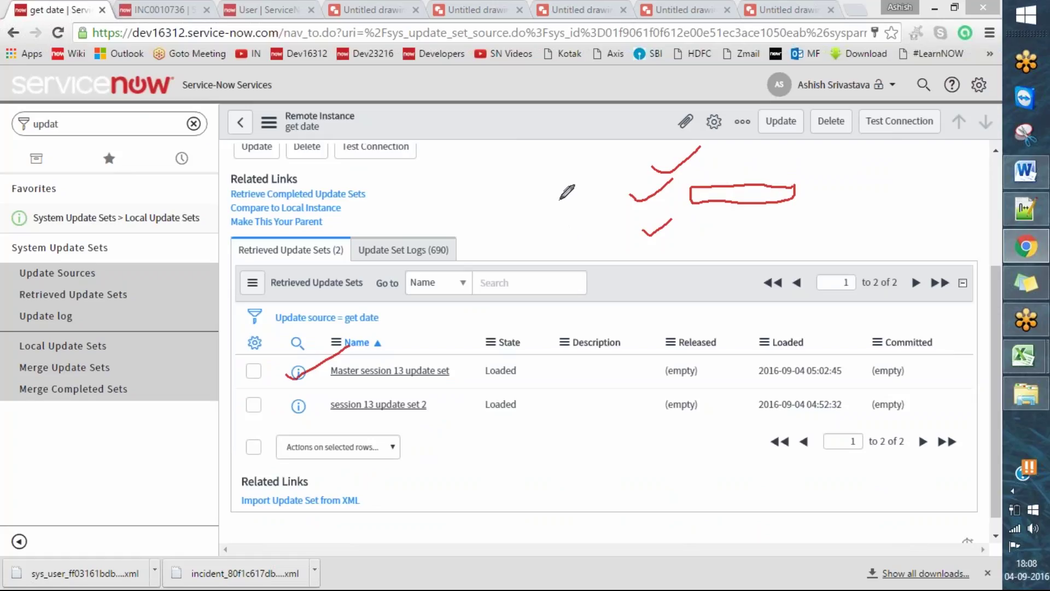
{"action": "left_click", "coordinate": [602, 38]}
{"action": "left_click", "coordinate": [98, 344]}
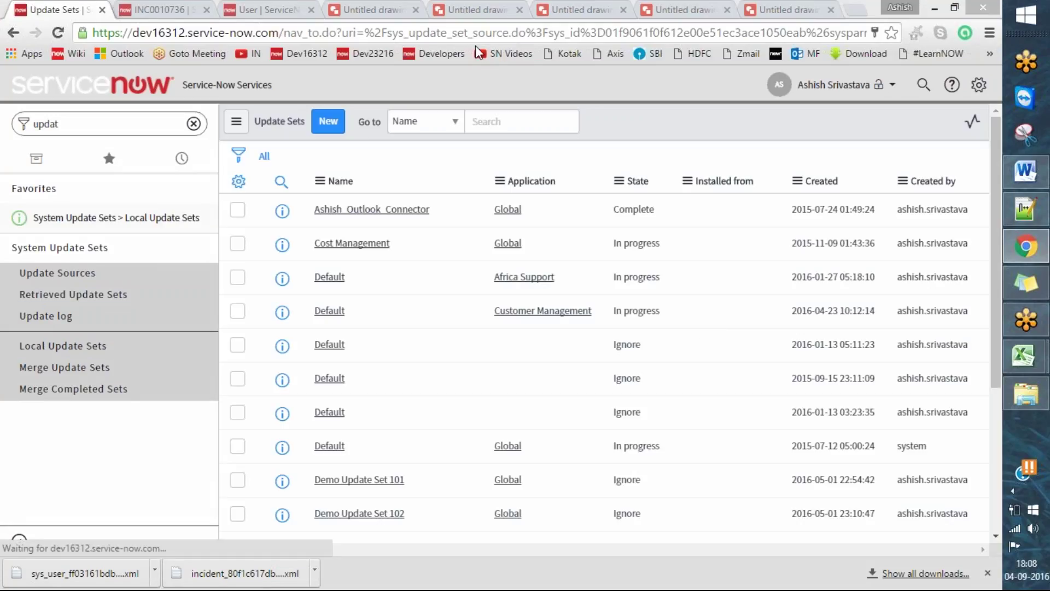
{"action": "left_click", "coordinate": [328, 130]}
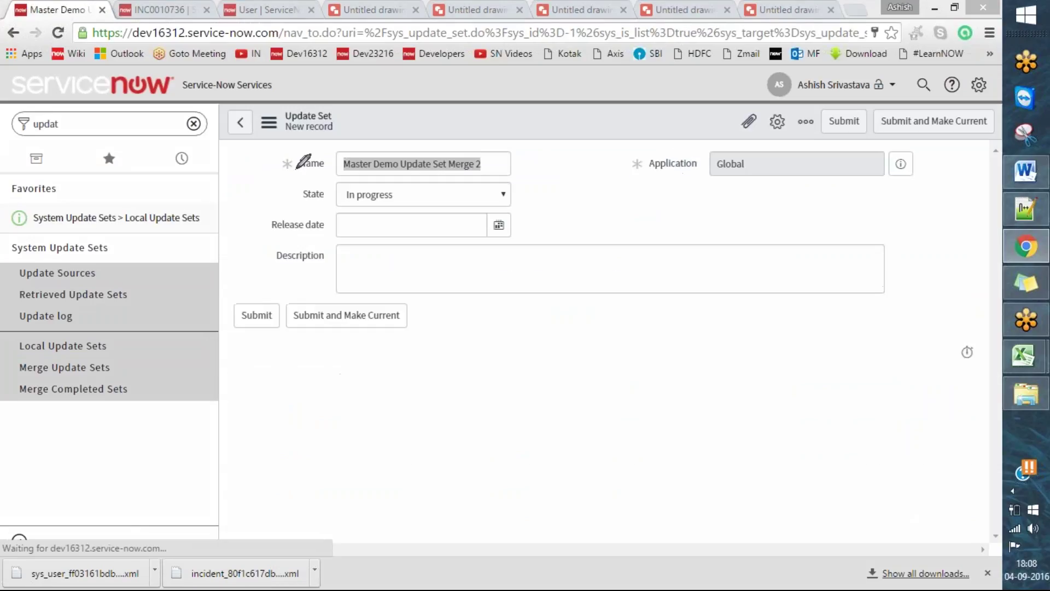
{"action": "left_click_drag", "start_coordinate": [271, 162], "coordinate": [314, 150]}
{"action": "left_click_drag", "start_coordinate": [280, 196], "coordinate": [340, 177]}
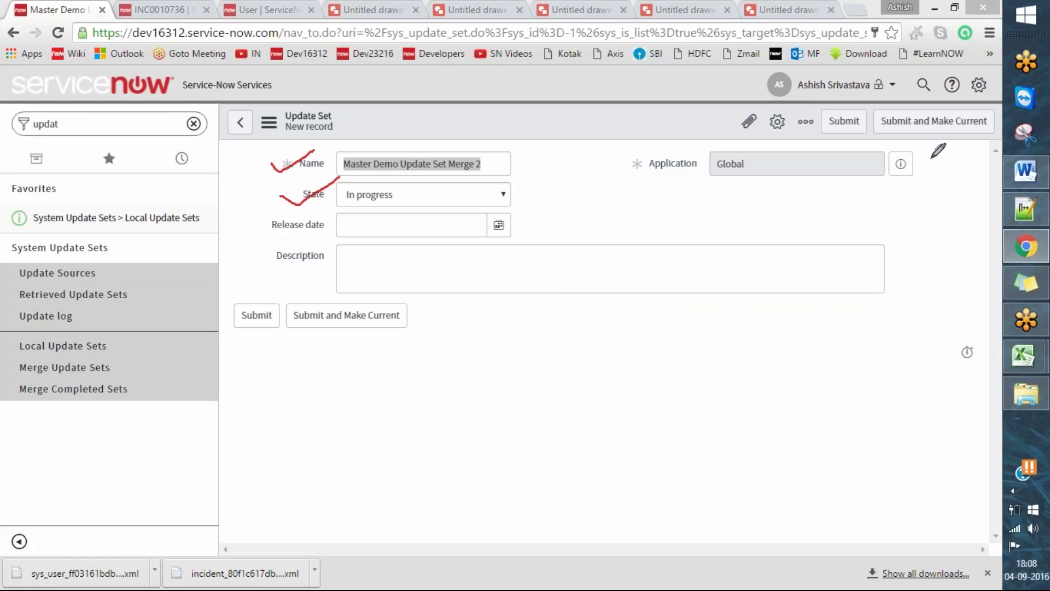
{"action": "mouse_move", "coordinate": [881, 126]}
{"action": "left_mouse_down"}
{"action": "mouse_move", "coordinate": [895, 132]}
{"action": "mouse_move", "coordinate": [928, 108]}
{"action": "left_mouse_up"}
- Turn on 'Show update set picker in header' in the Developer system settings
{"action": "left_click", "coordinate": [979, 84]}
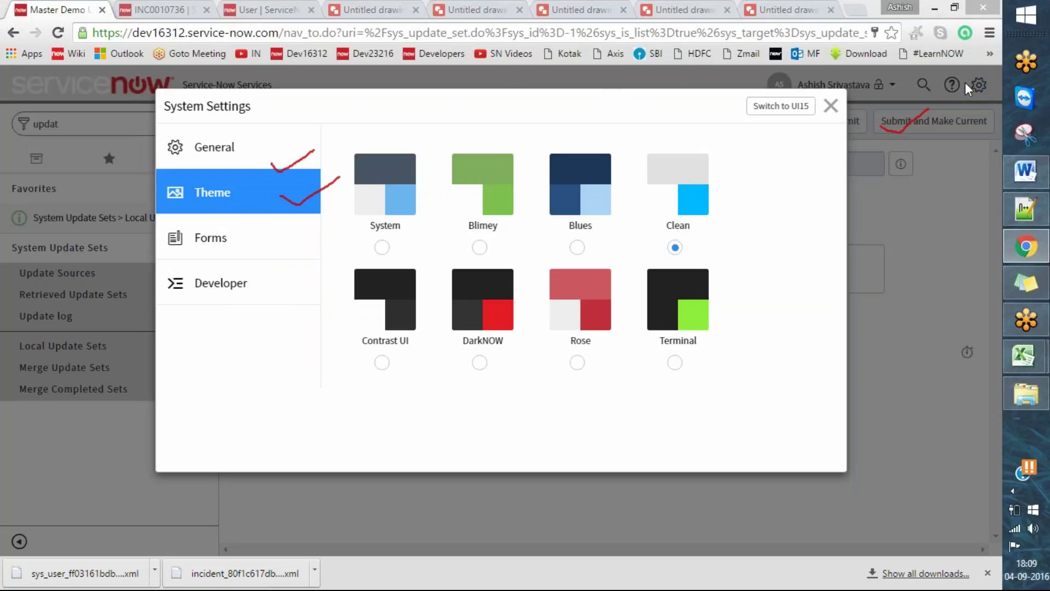
{"action": "left_click_drag", "start_coordinate": [956, 87], "coordinate": [979, 78]}
{"action": "left_click", "coordinate": [215, 283]}
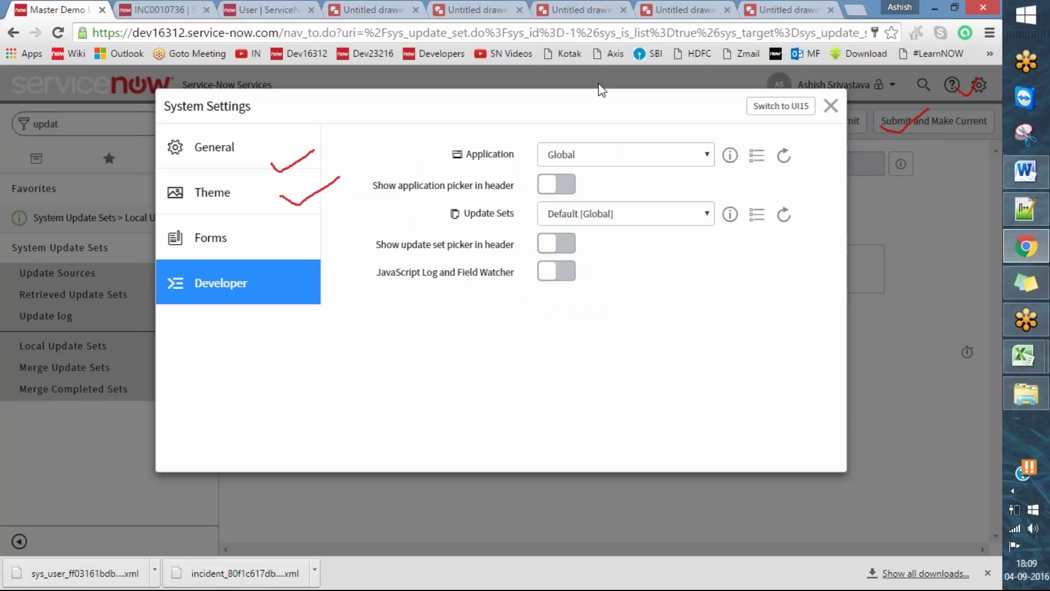
{"action": "left_click_drag", "start_coordinate": [368, 244], "coordinate": [404, 216]}
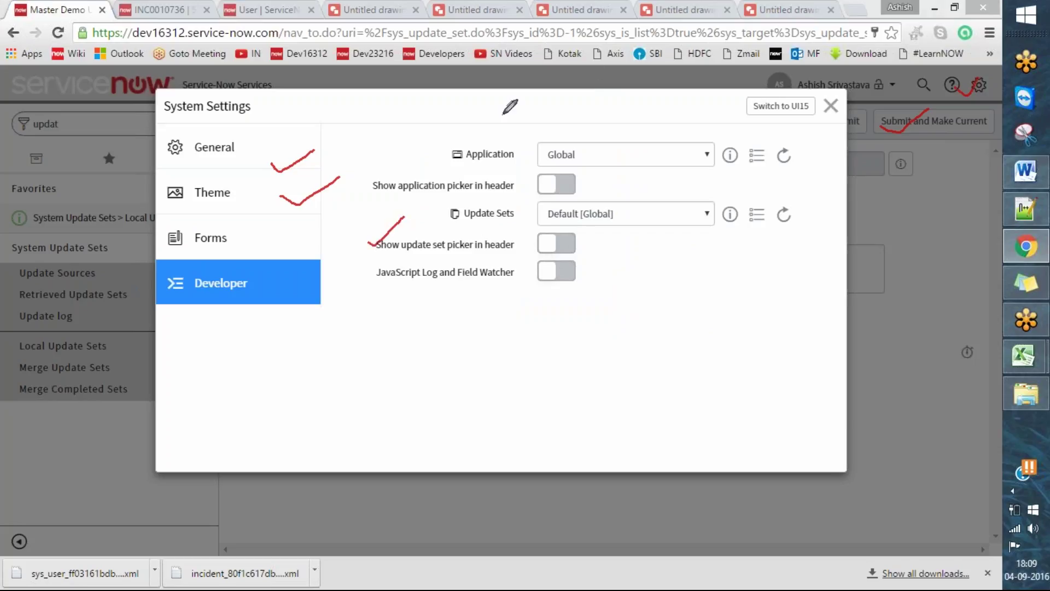
{"action": "left_click", "coordinate": [566, 243]}
- Close the system settings and bring up the ServiceNow instance flow diagram in Google Drawings
{"action": "left_click", "coordinate": [830, 105]}
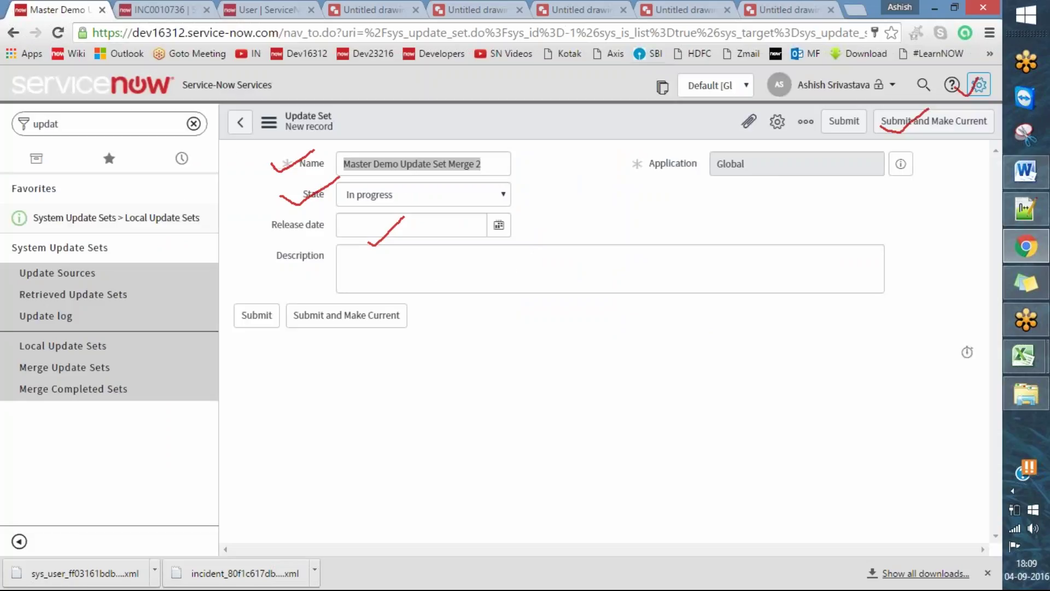
{"action": "left_click_drag", "start_coordinate": [658, 82], "coordinate": [693, 71]}
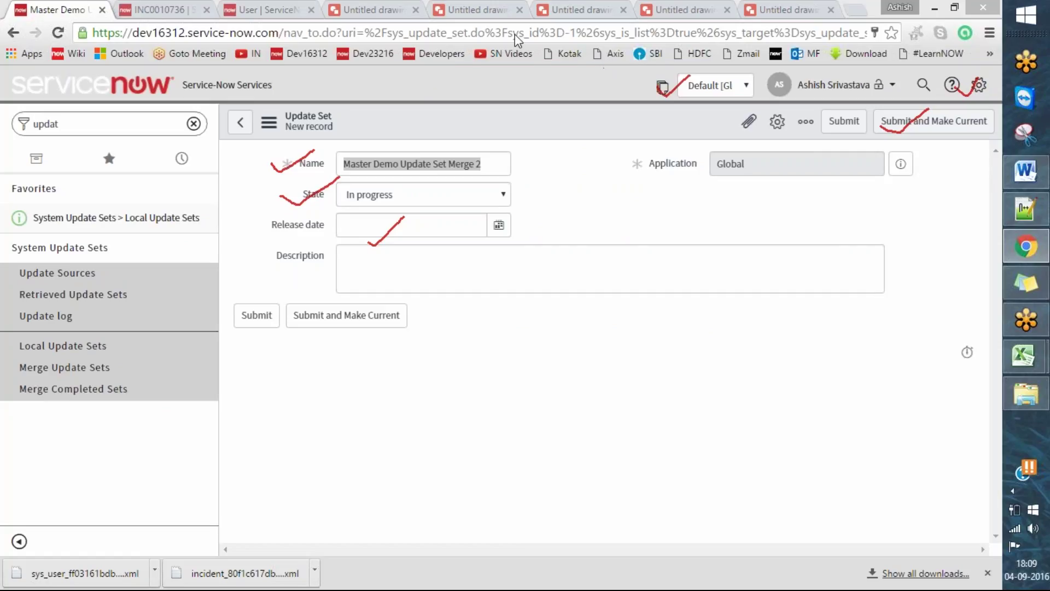
{"action": "left_click", "coordinate": [473, 6]}
{"action": "left_click", "coordinate": [411, 7]}
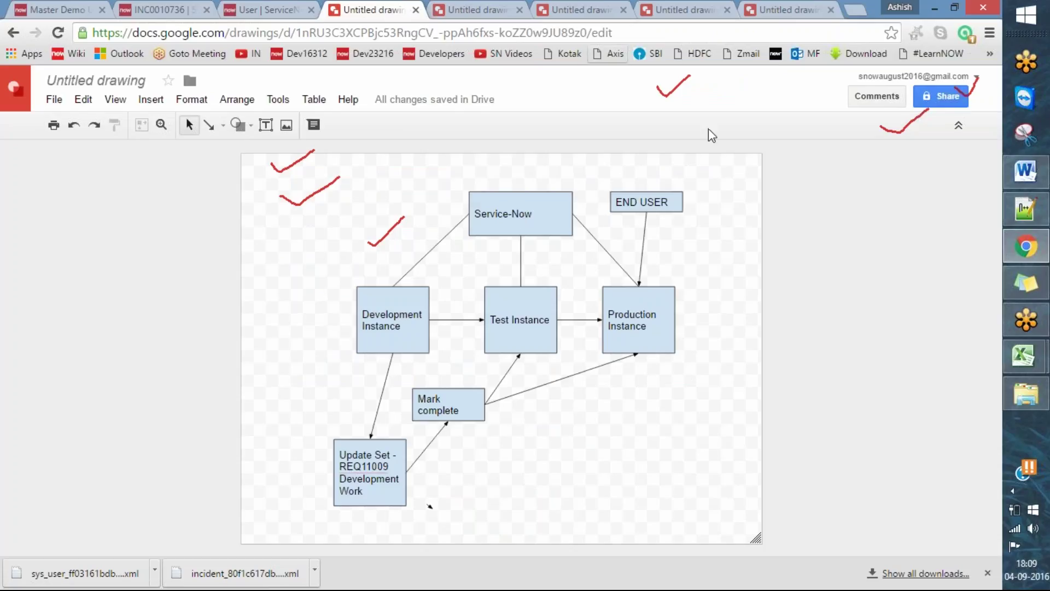
- Walk through the Development, Test and Production instance flow, then show the Project/Person diagram
{"action": "key", "text": "Escape"}
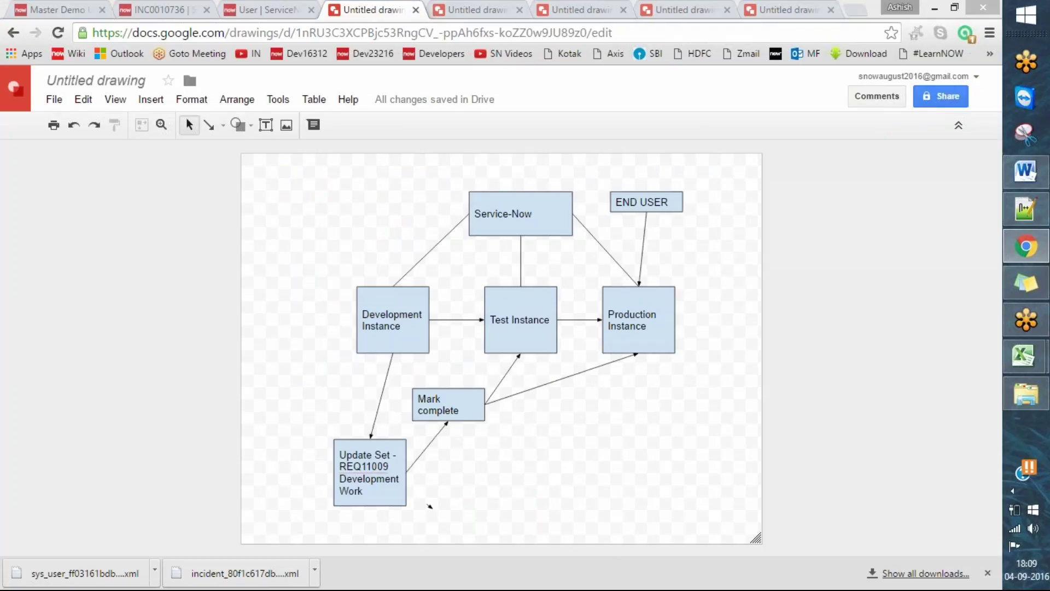
{"action": "left_click_drag", "start_coordinate": [445, 199], "coordinate": [492, 178]}
{"action": "mouse_move", "coordinate": [304, 492]}
{"action": "left_mouse_down"}
{"action": "mouse_move", "coordinate": [329, 500]}
{"action": "mouse_move", "coordinate": [377, 475]}
{"action": "left_mouse_up"}
{"action": "mouse_move", "coordinate": [338, 439]}
{"action": "left_mouse_down"}
{"action": "mouse_move", "coordinate": [339, 382]}
{"action": "mouse_move", "coordinate": [361, 334]}
{"action": "left_mouse_up"}
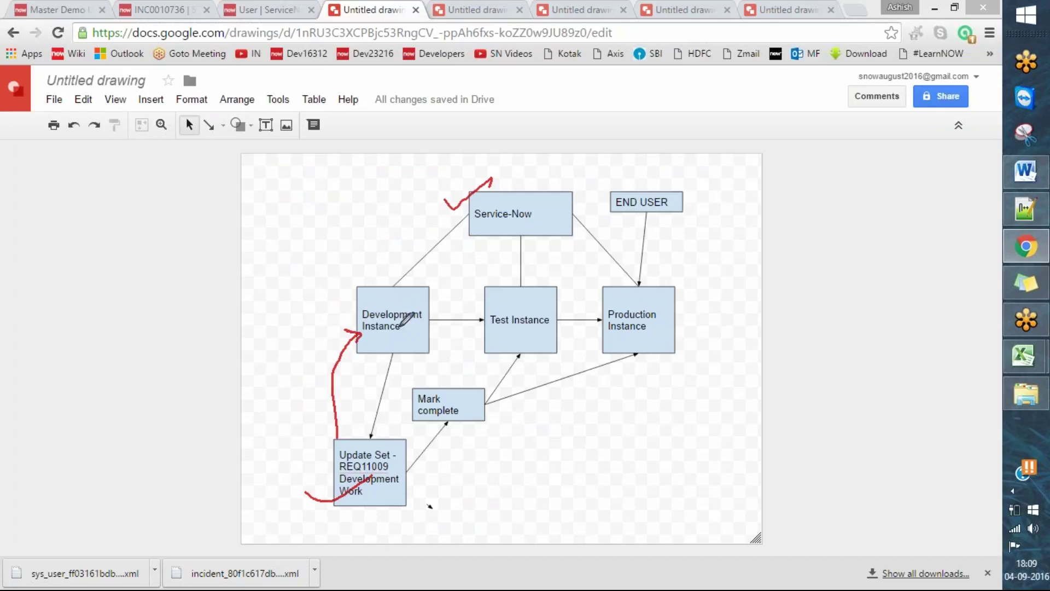
{"action": "mouse_move", "coordinate": [428, 304]}
{"action": "left_mouse_down"}
{"action": "mouse_move", "coordinate": [497, 300]}
{"action": "mouse_move", "coordinate": [477, 324]}
{"action": "left_mouse_up"}
{"action": "mouse_move", "coordinate": [560, 304]}
{"action": "left_mouse_down"}
{"action": "mouse_move", "coordinate": [602, 295]}
{"action": "mouse_move", "coordinate": [579, 323]}
{"action": "left_mouse_up"}
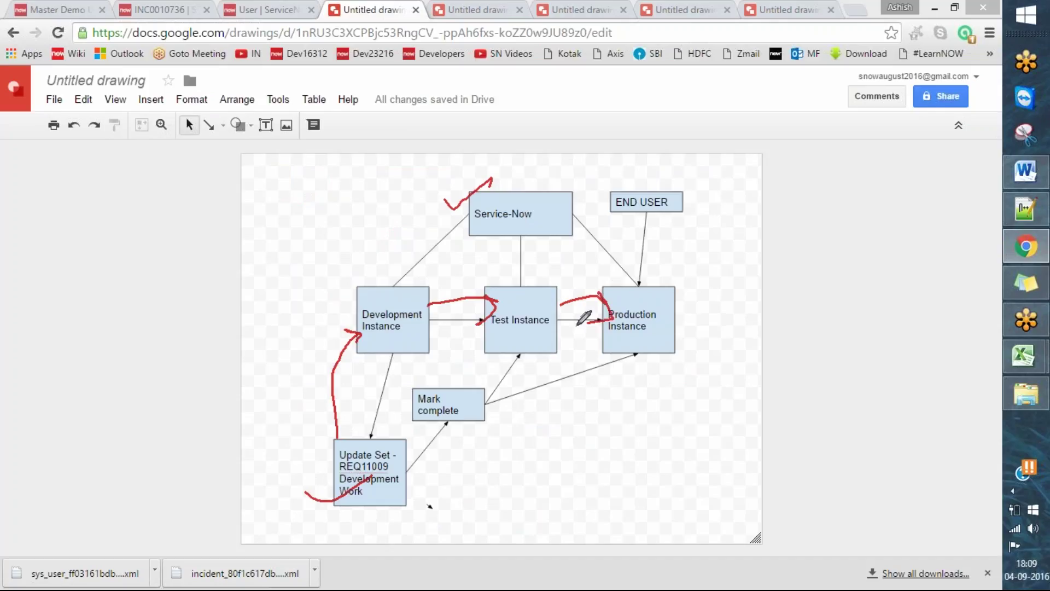
{"action": "left_click", "coordinate": [477, 4]}
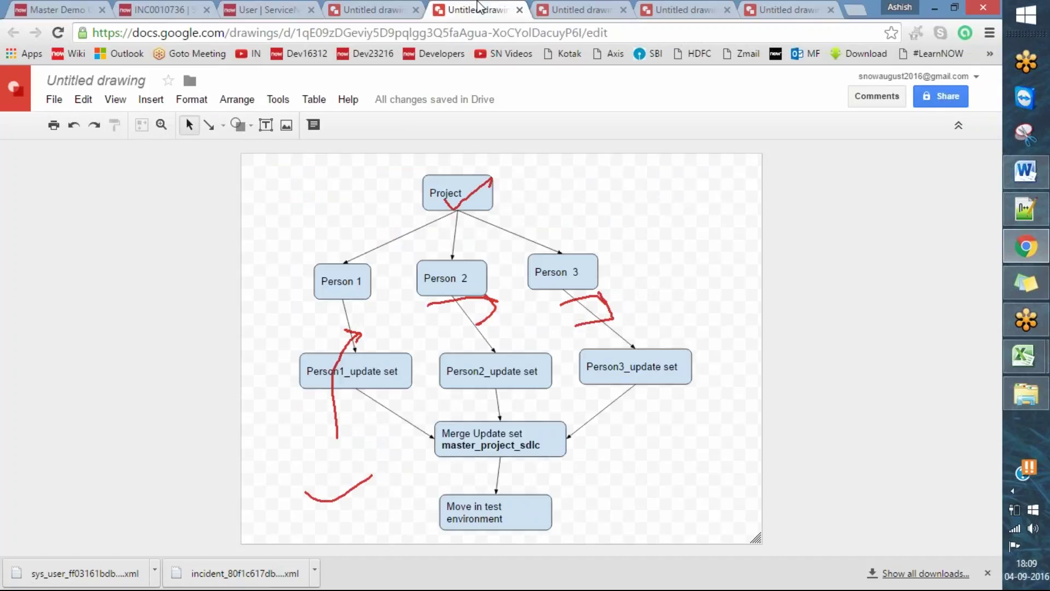